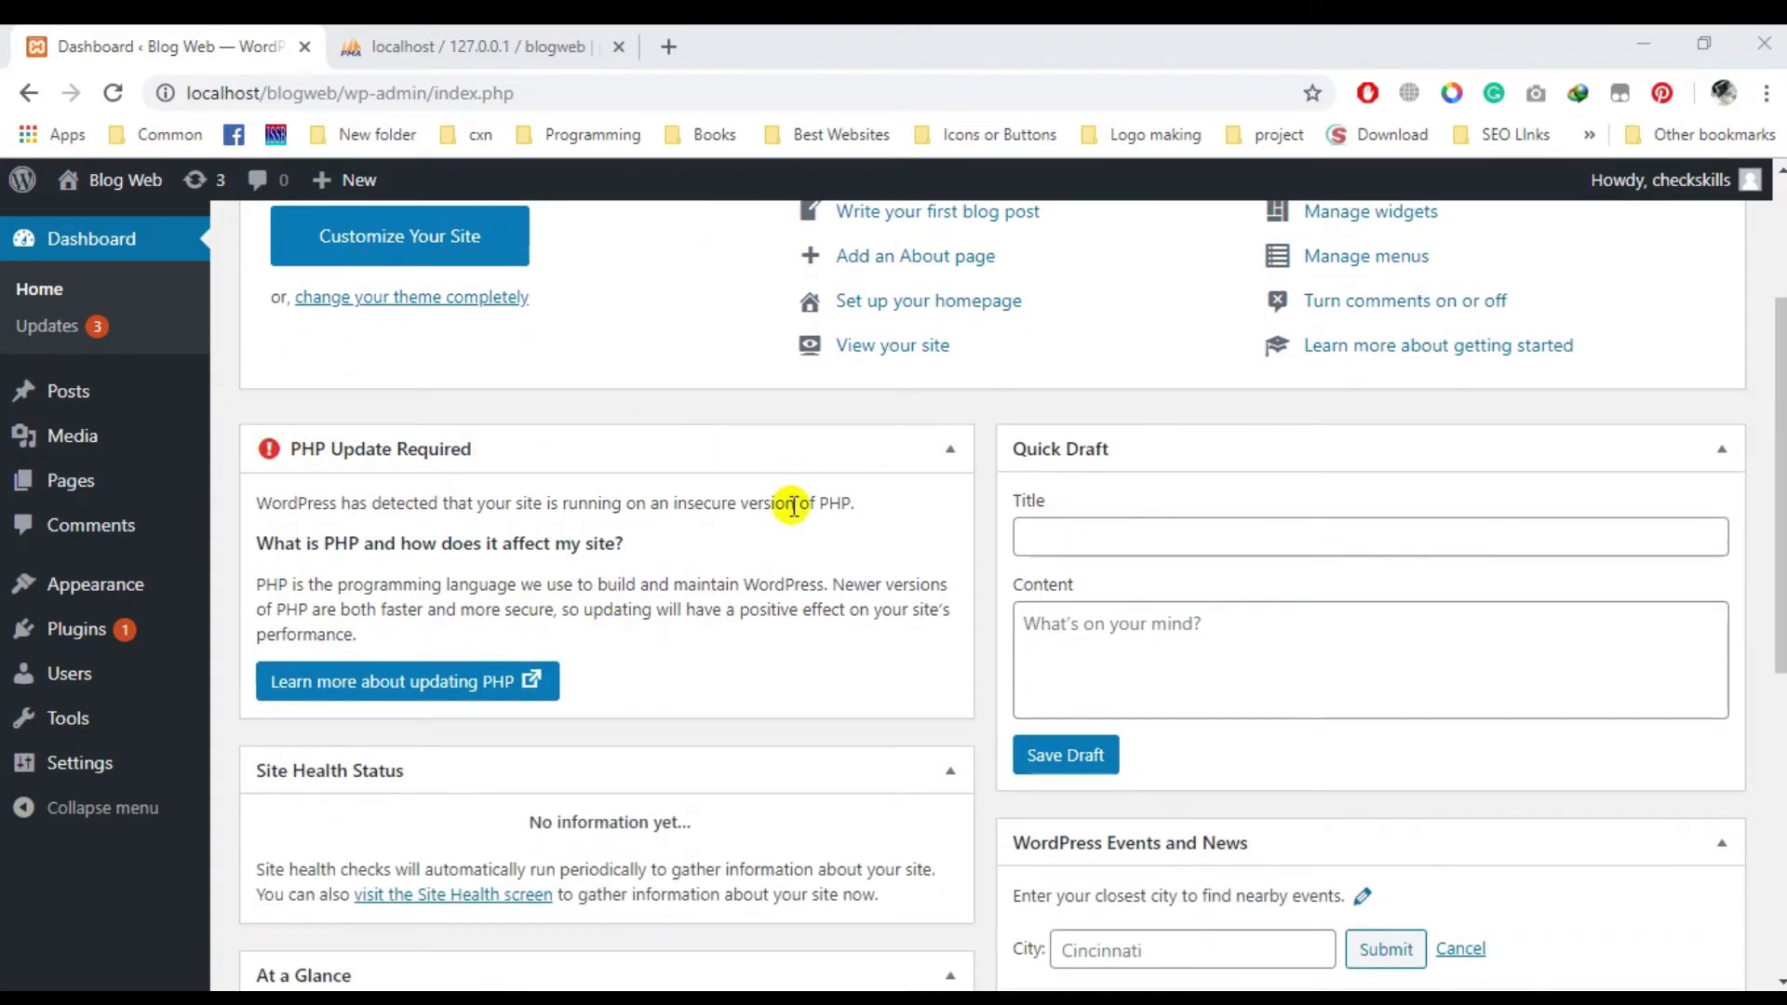
Look over the dashboard's widgets, from the welcome links and PHP notice down to At a Glance, Activity and WordPress news.
{"action": "scroll", "coordinate": [543, 446], "scroll_direction": "up", "scroll_amount": 3}
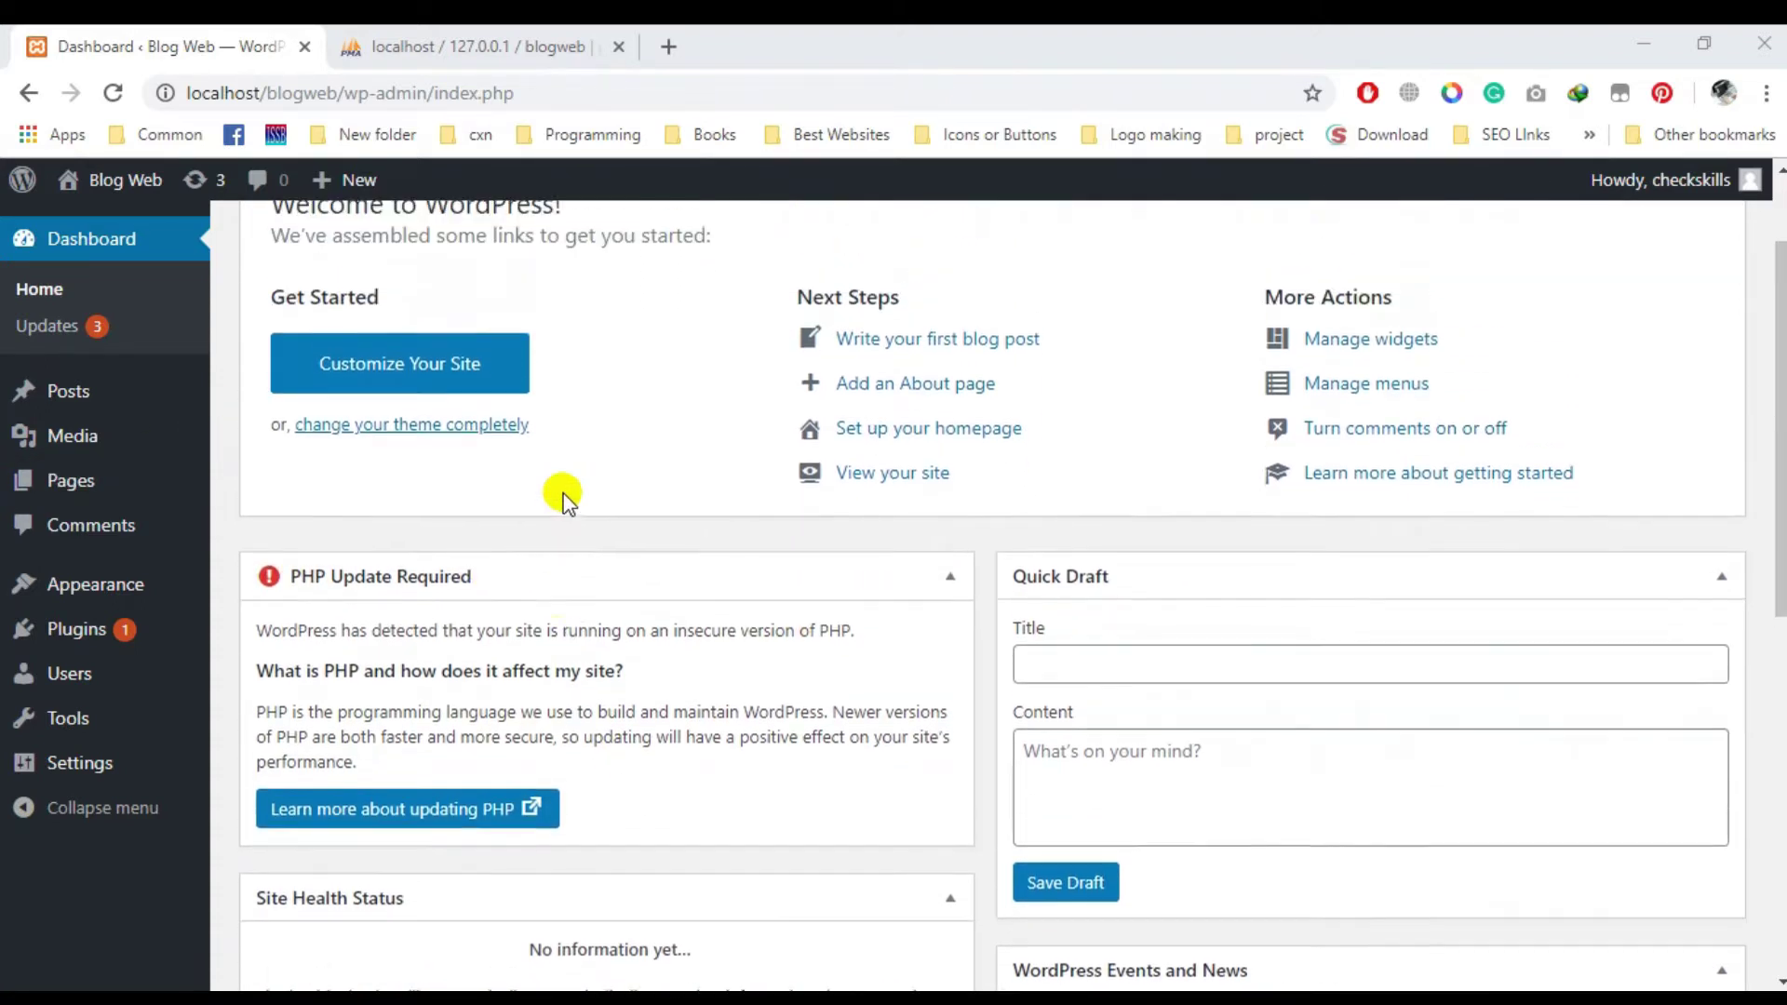
{"action": "scroll", "coordinate": [566, 661], "scroll_direction": "down", "scroll_amount": 4}
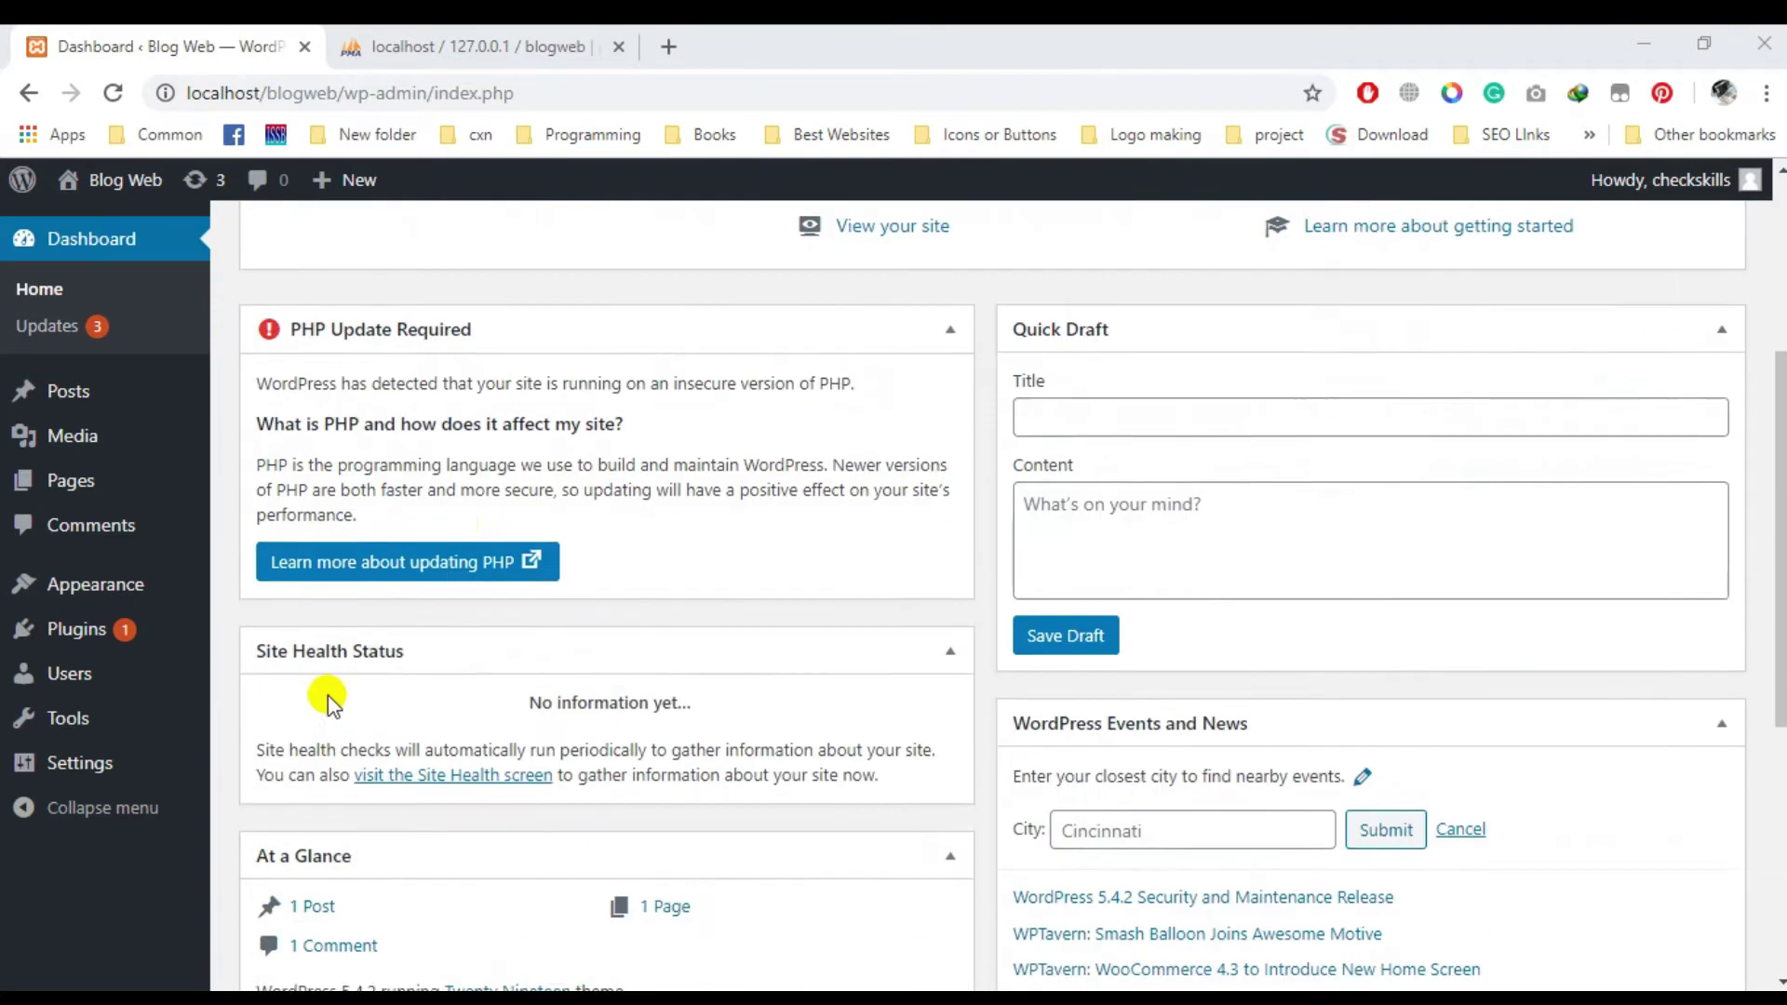
{"action": "scroll", "coordinate": [571, 474], "scroll_direction": "up", "scroll_amount": 1}
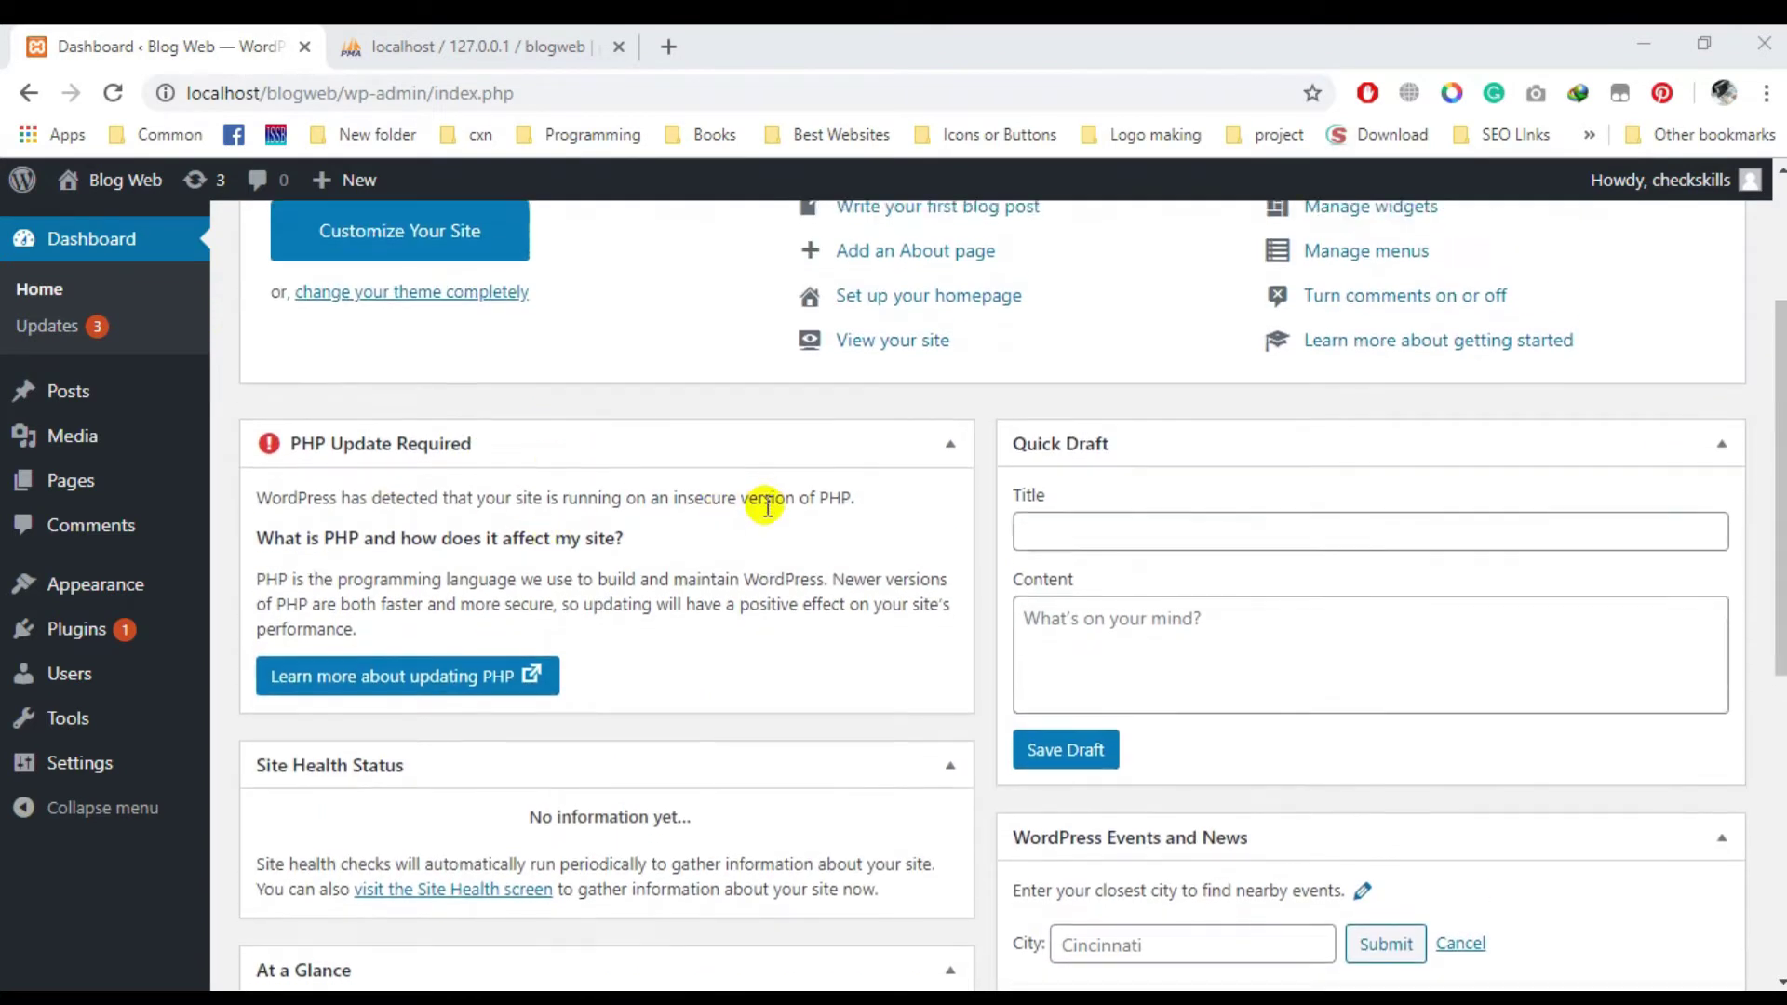
{"action": "scroll", "coordinate": [761, 522], "scroll_direction": "down", "scroll_amount": 3}
{"action": "scroll", "coordinate": [623, 605], "scroll_direction": "down", "scroll_amount": 2}
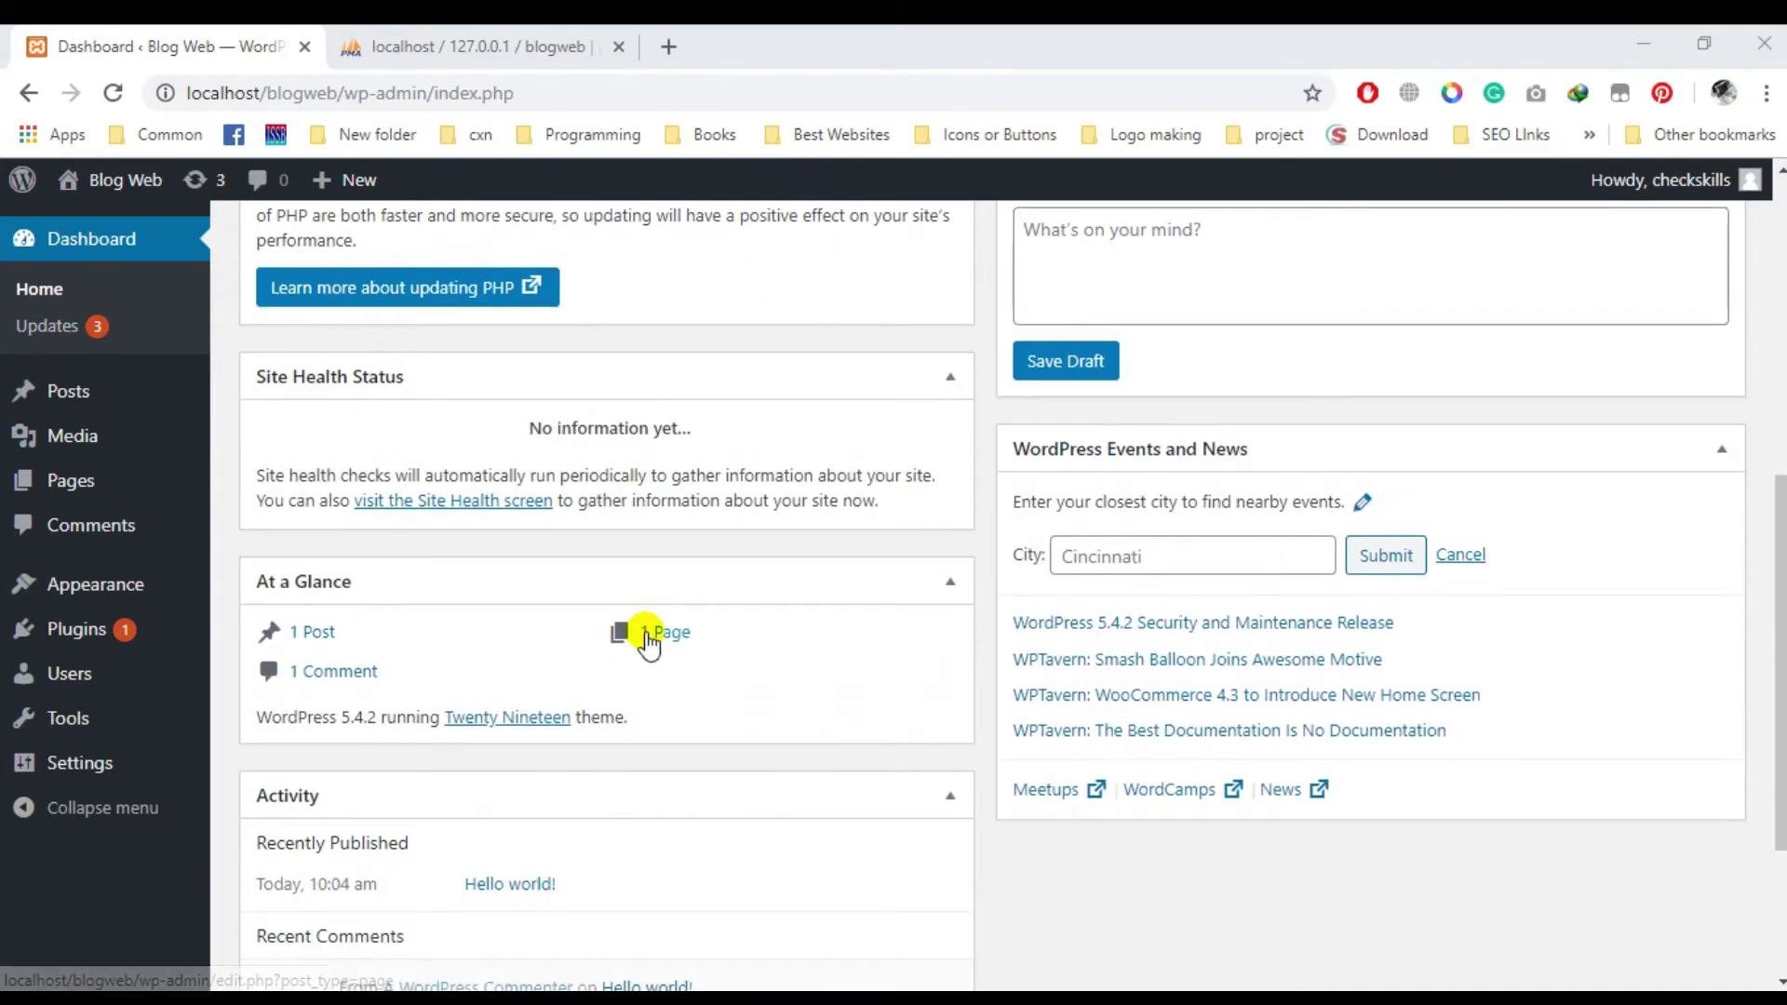
{"action": "scroll", "coordinate": [649, 642], "scroll_direction": "down", "scroll_amount": 2}
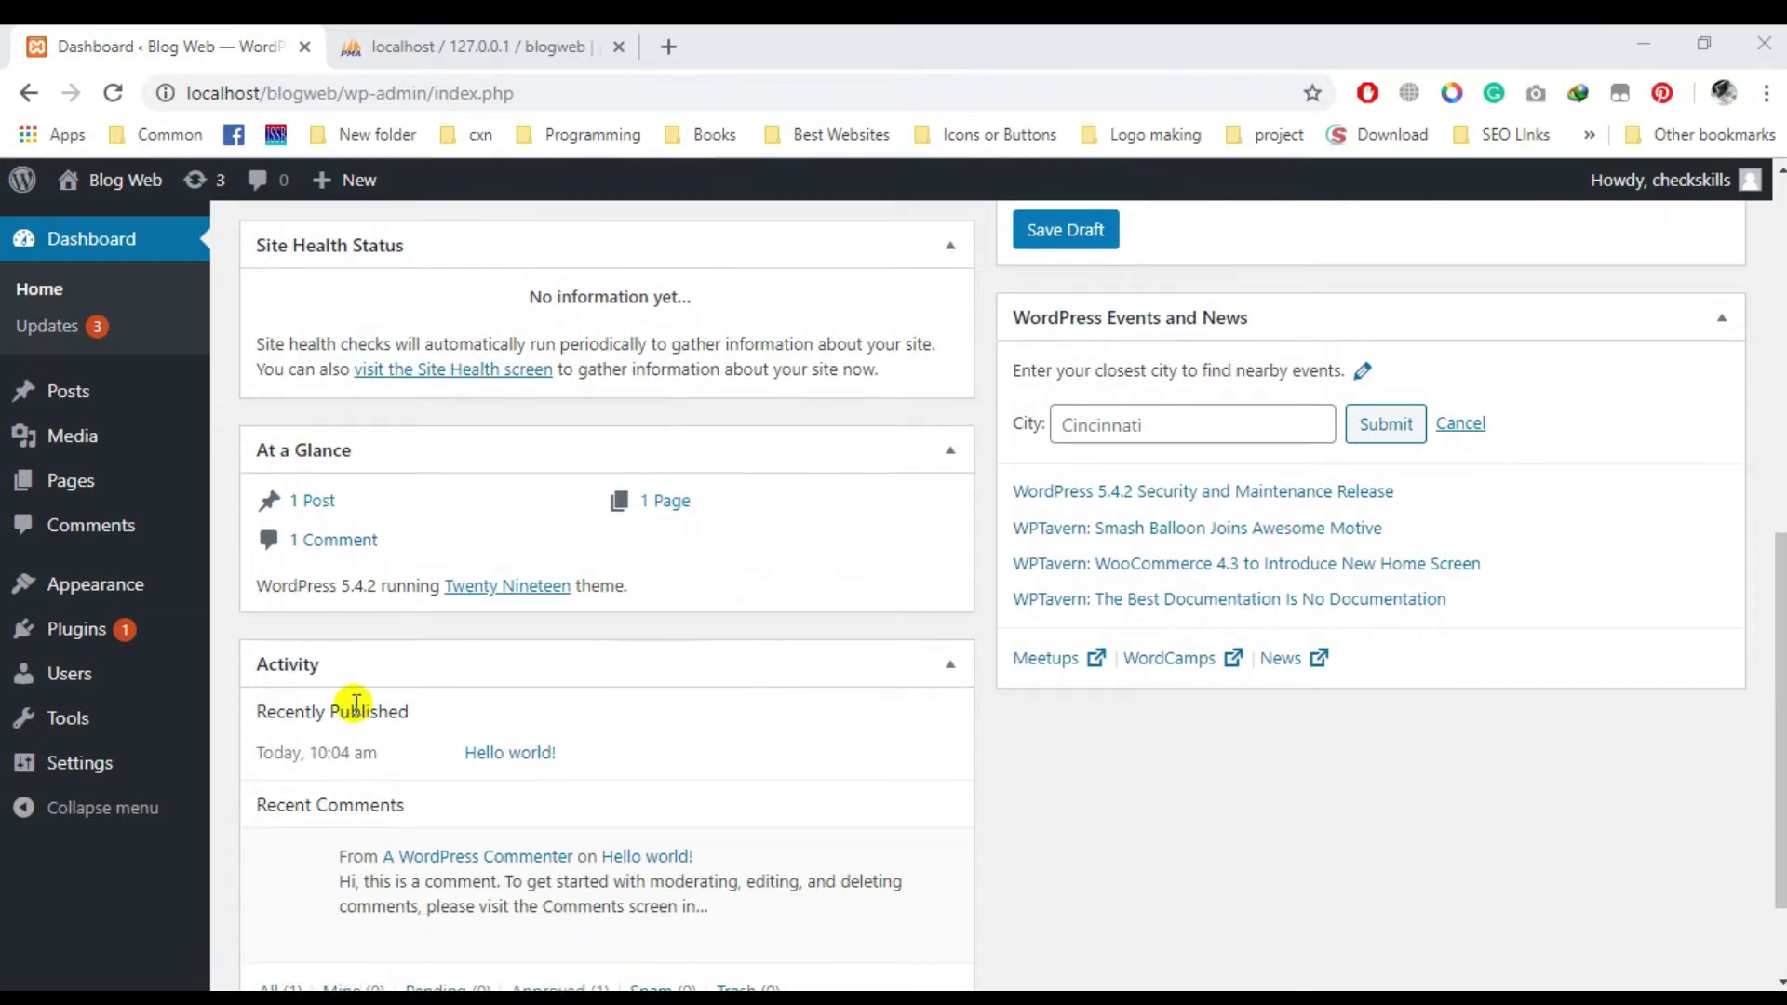
{"action": "scroll", "coordinate": [356, 704], "scroll_direction": "down", "scroll_amount": 2}
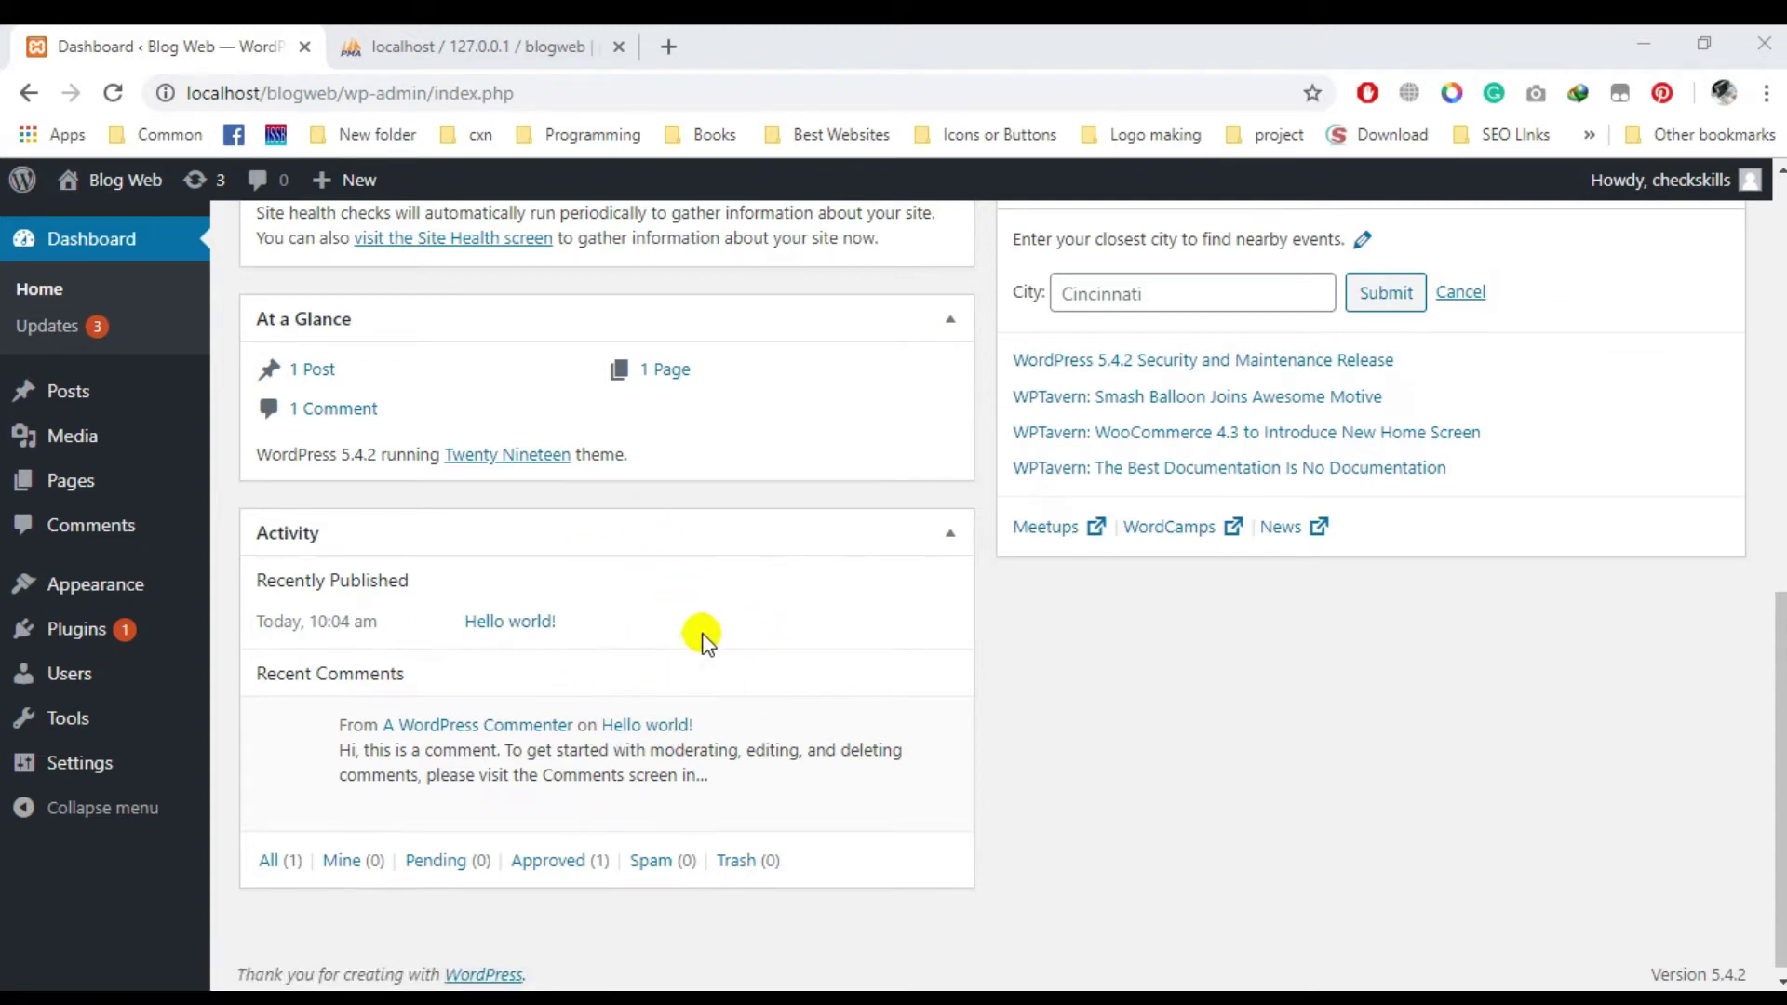
{"action": "scroll", "coordinate": [700, 635], "scroll_direction": "up", "scroll_amount": 1}
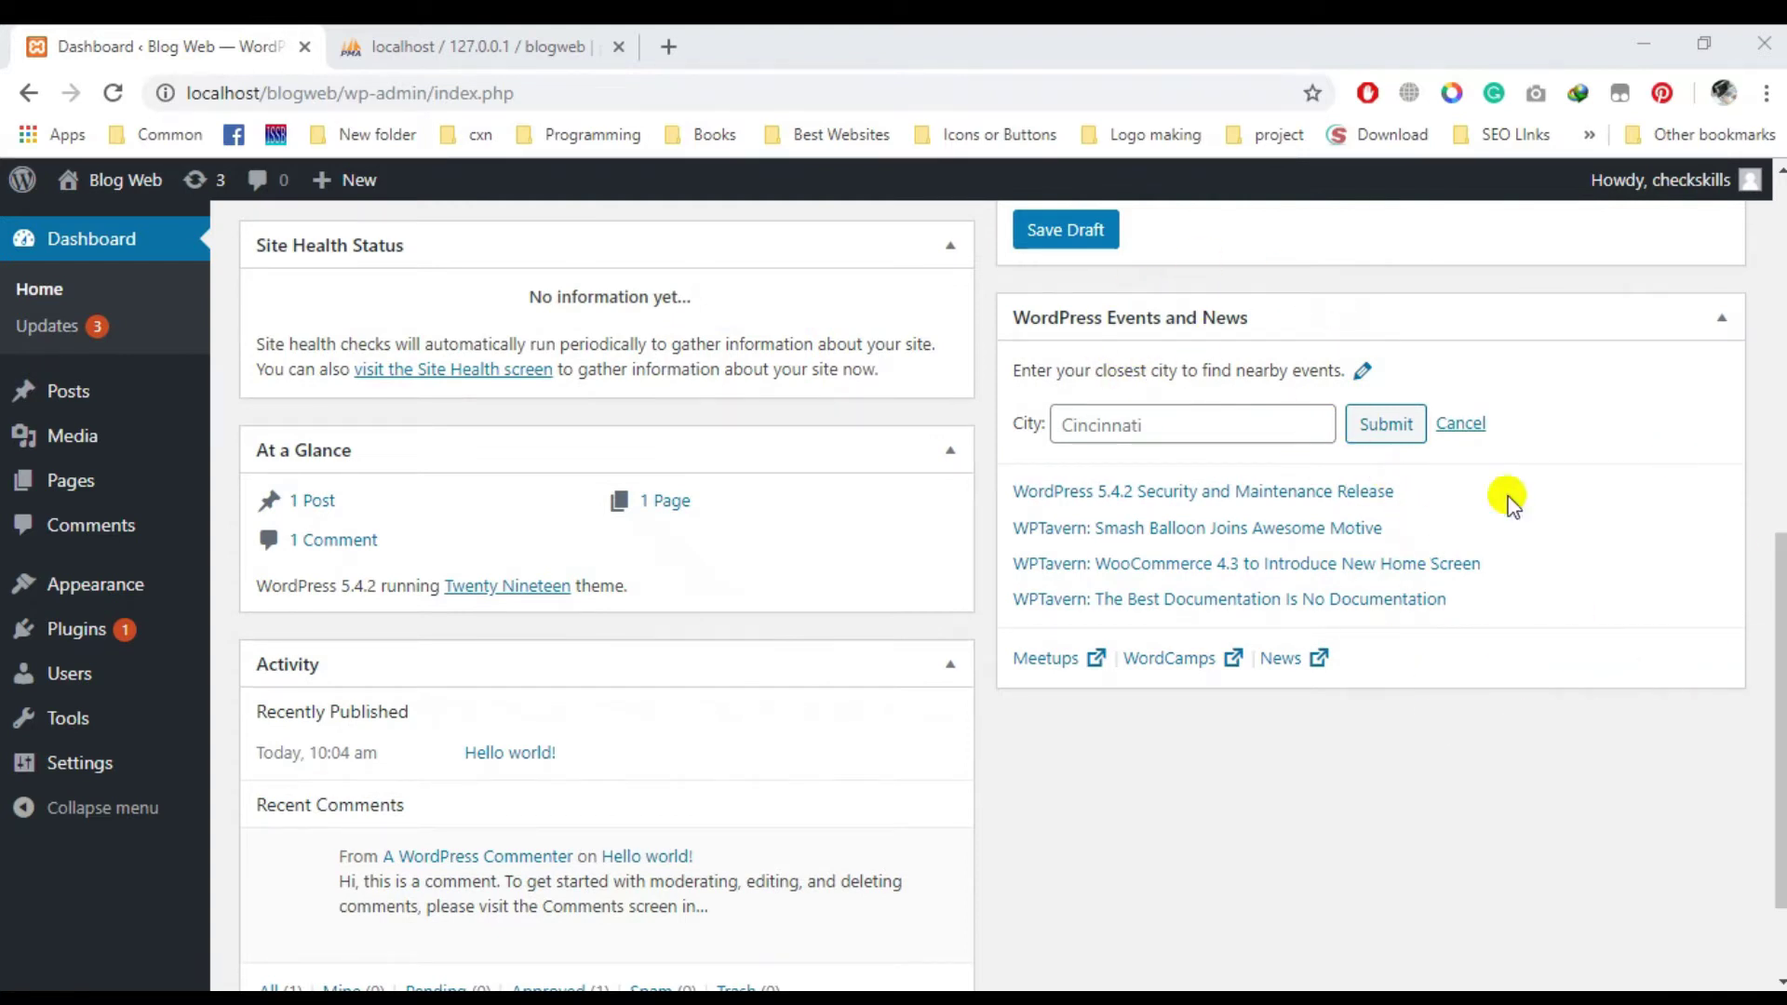
{"action": "scroll", "coordinate": [1496, 498], "scroll_direction": "up", "scroll_amount": 5}
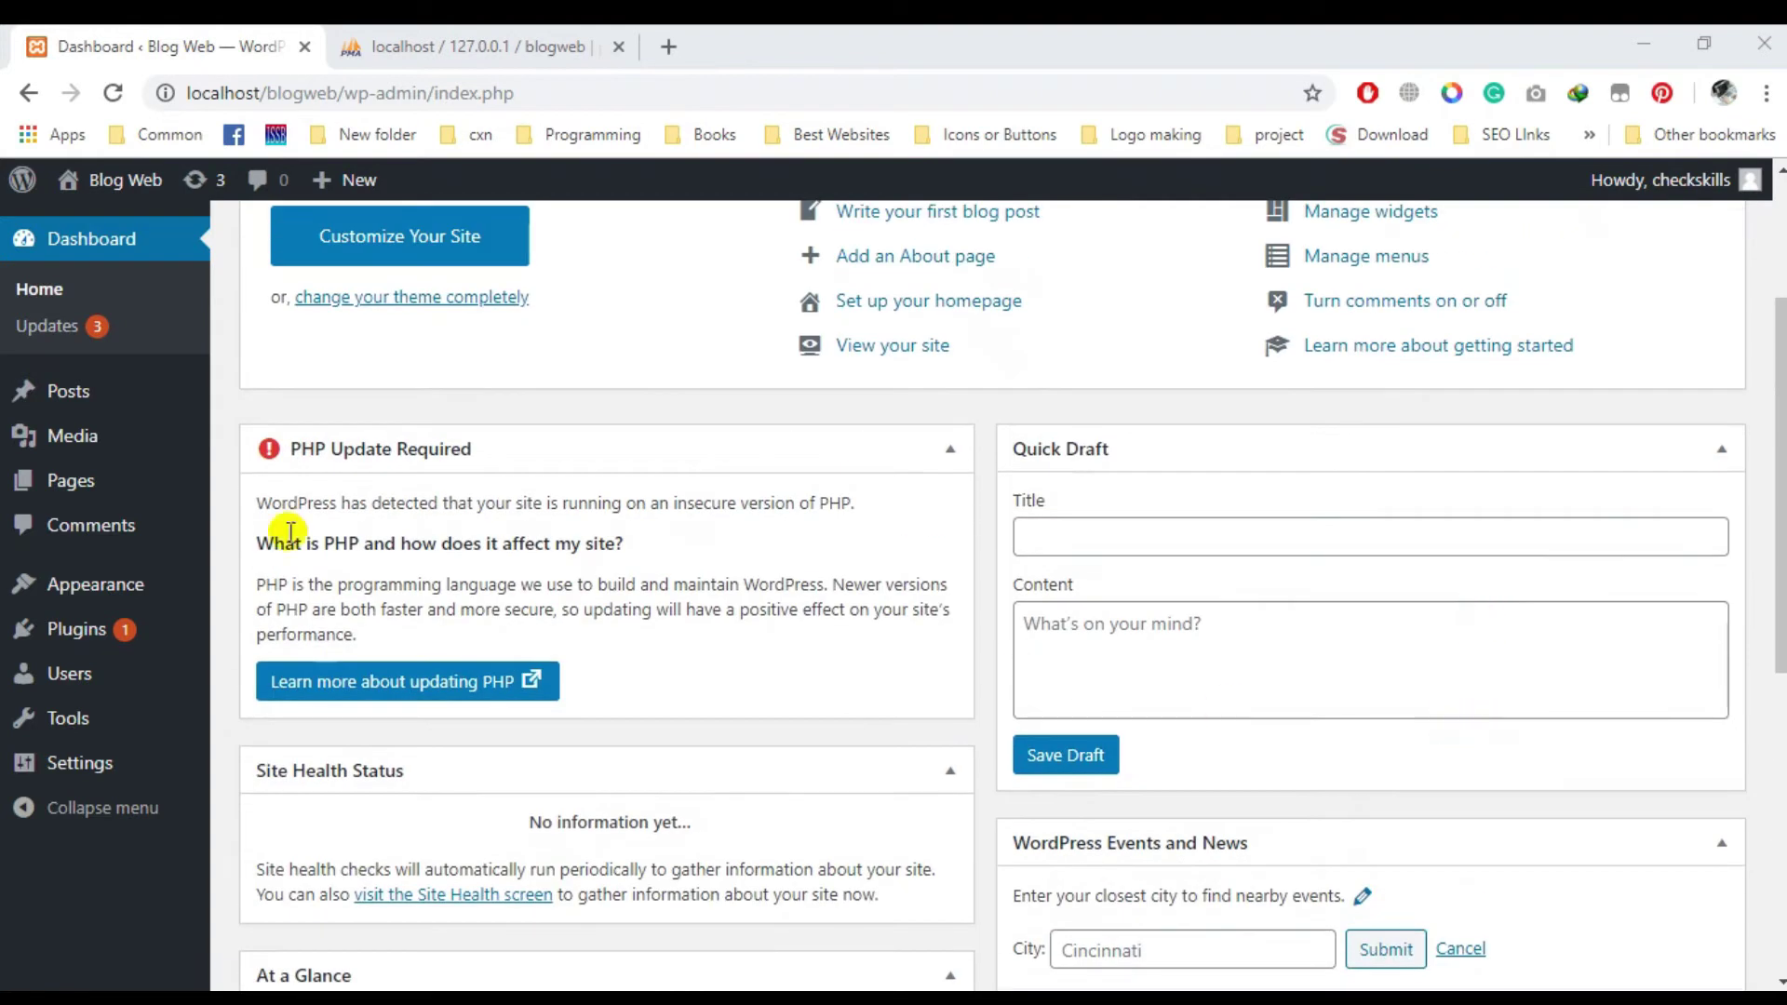
{"action": "left_click", "coordinate": [63, 256]}
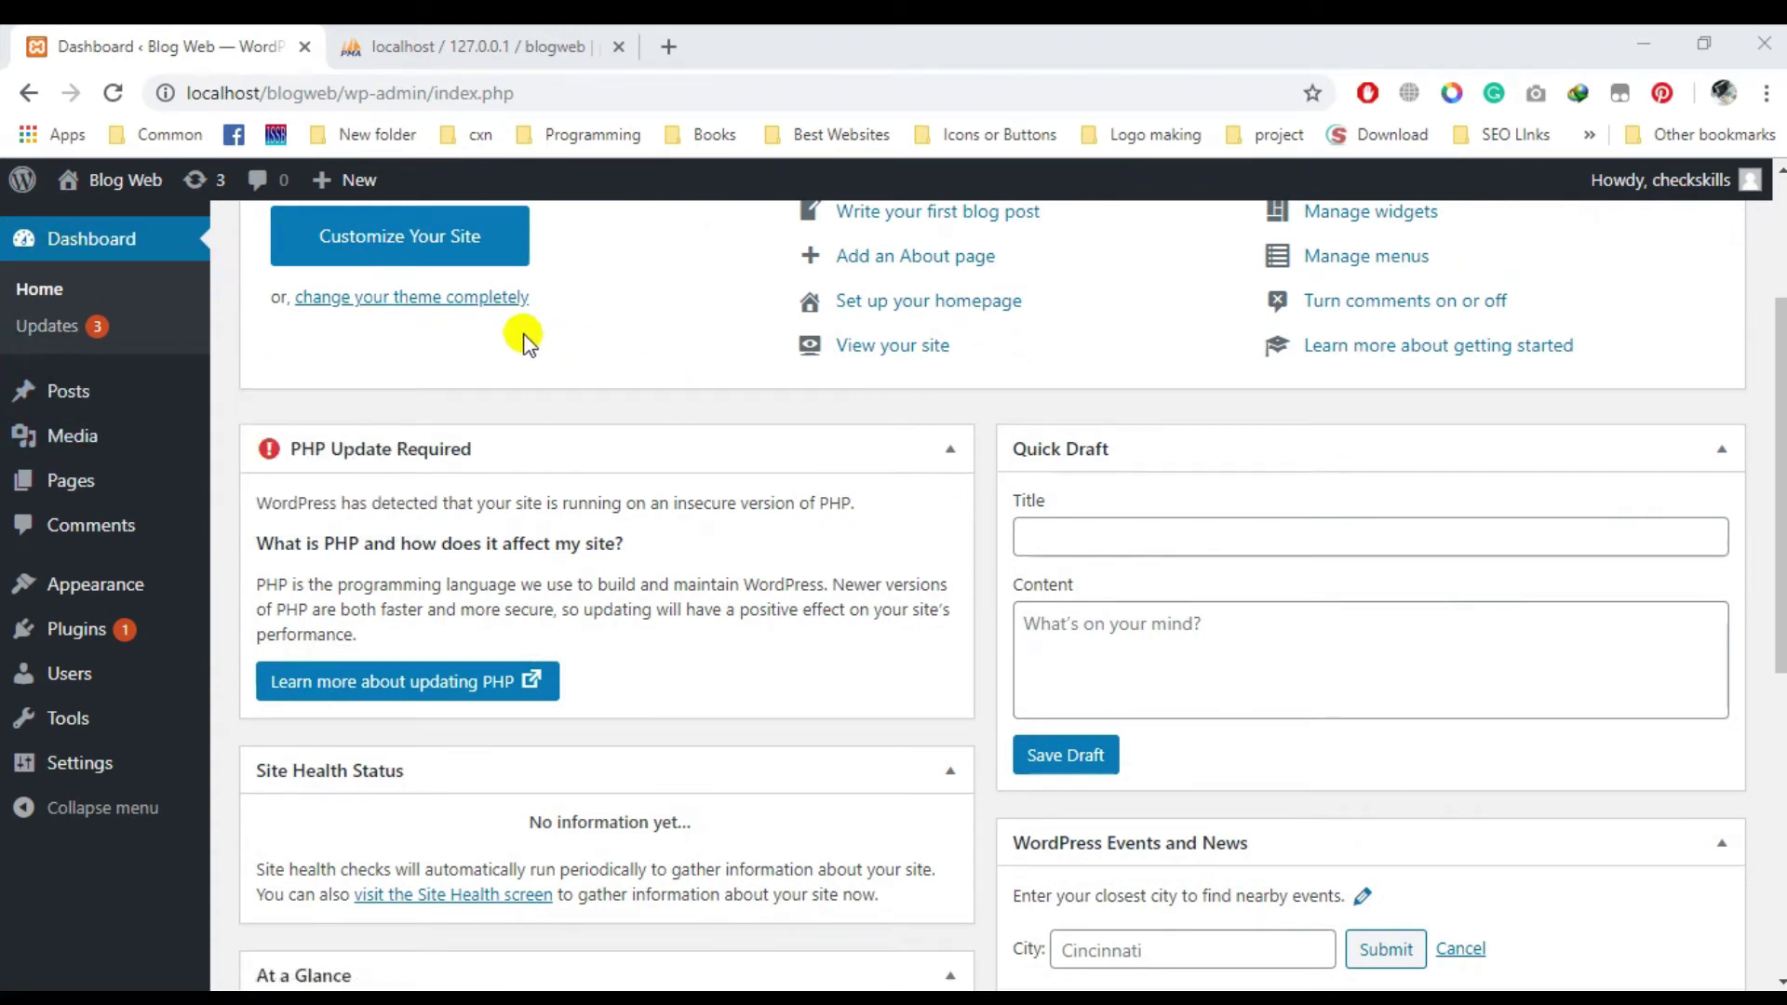
{"action": "scroll", "coordinate": [458, 337], "scroll_direction": "up", "scroll_amount": 1}
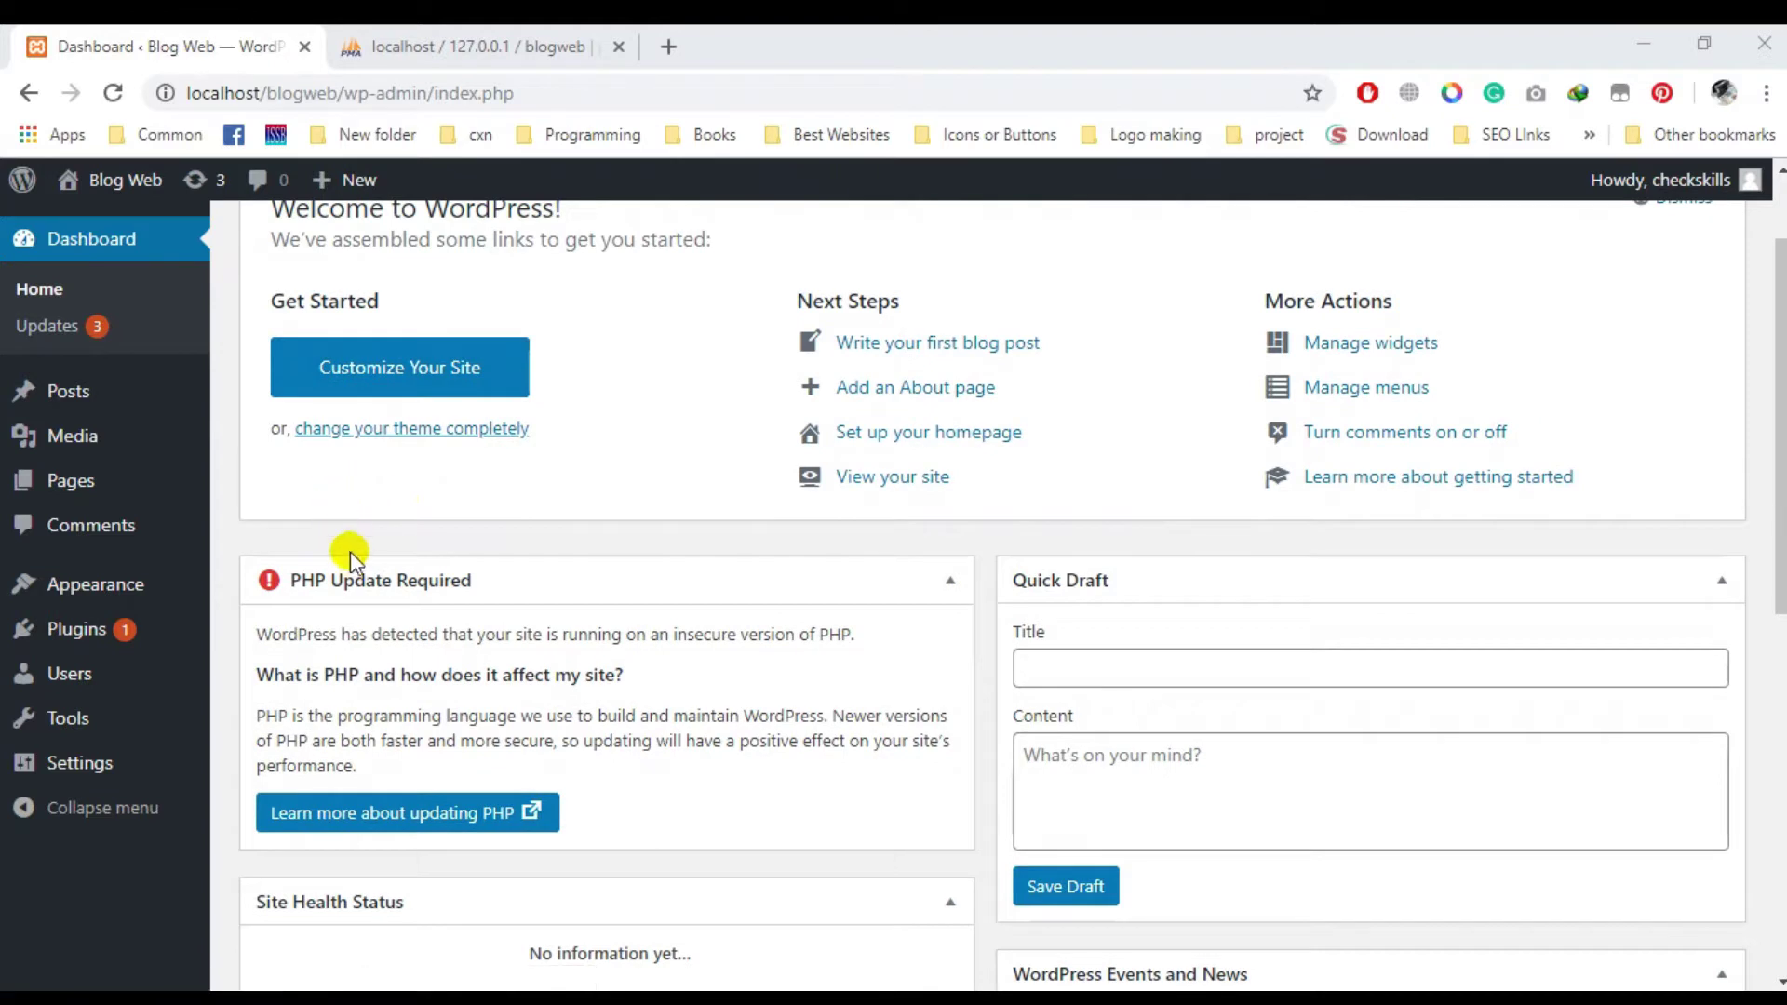
Open the WordPress Updates page from the dashboard.
{"action": "left_click", "coordinate": [58, 325]}
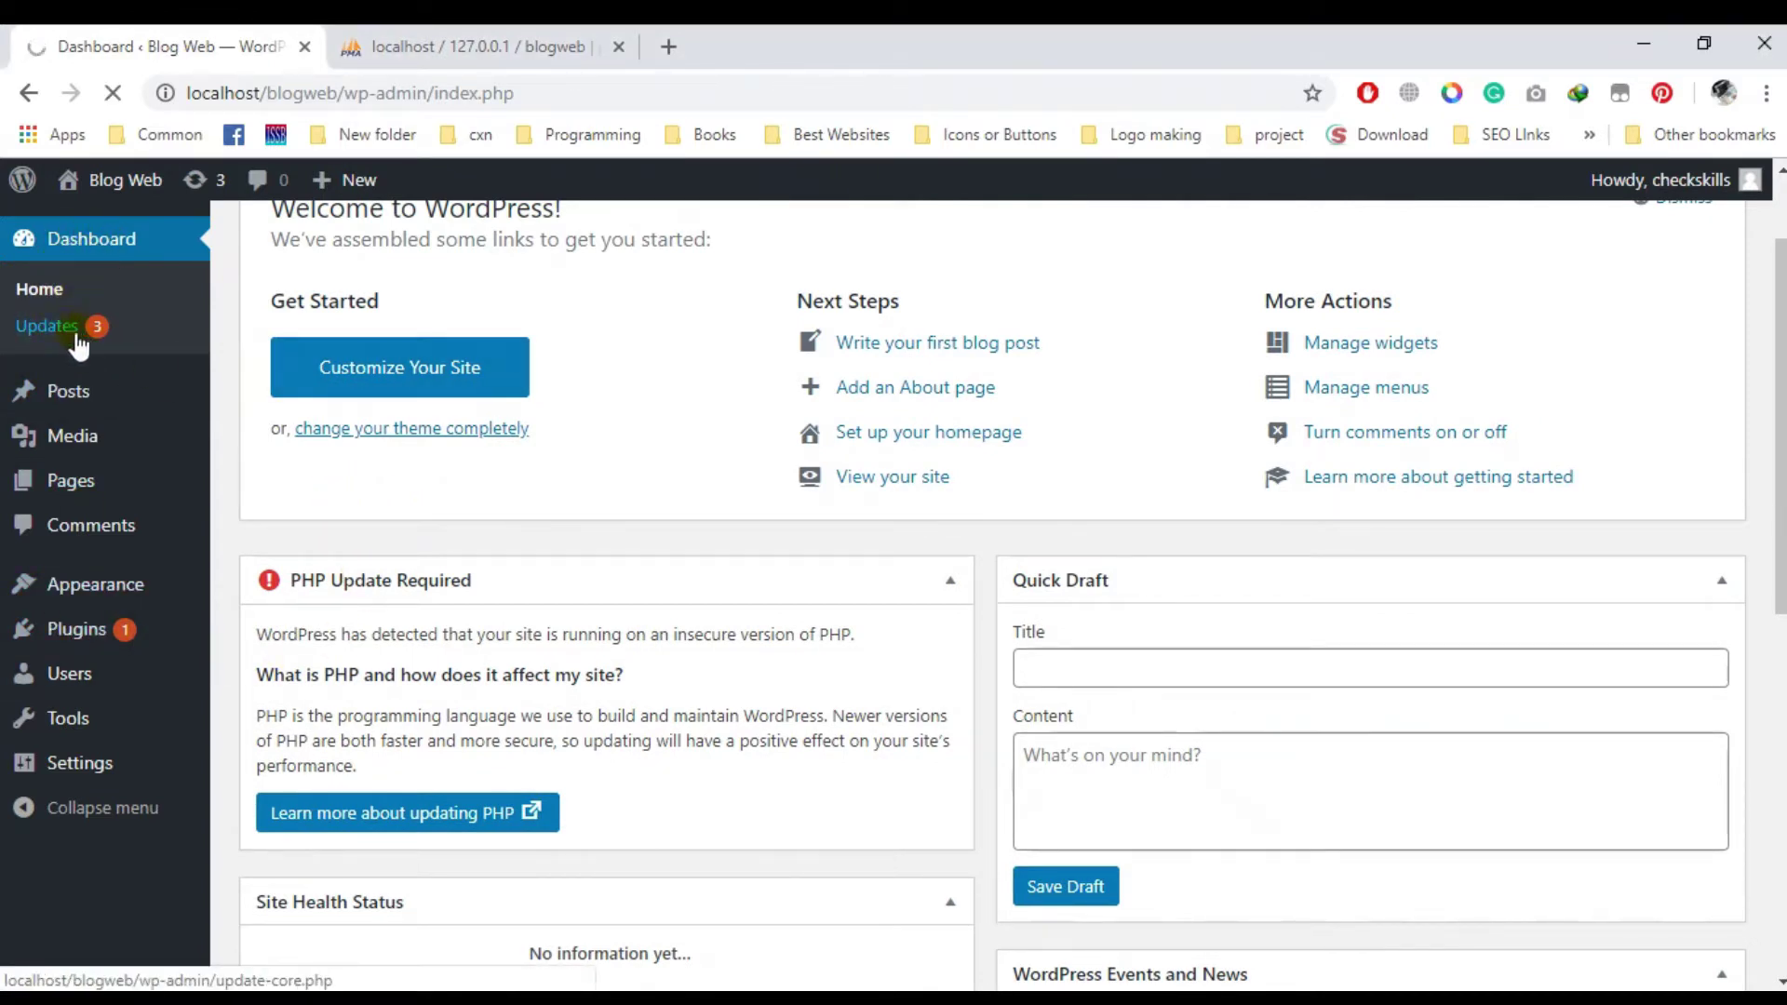
{"action": "left_click", "coordinate": [453, 430]}
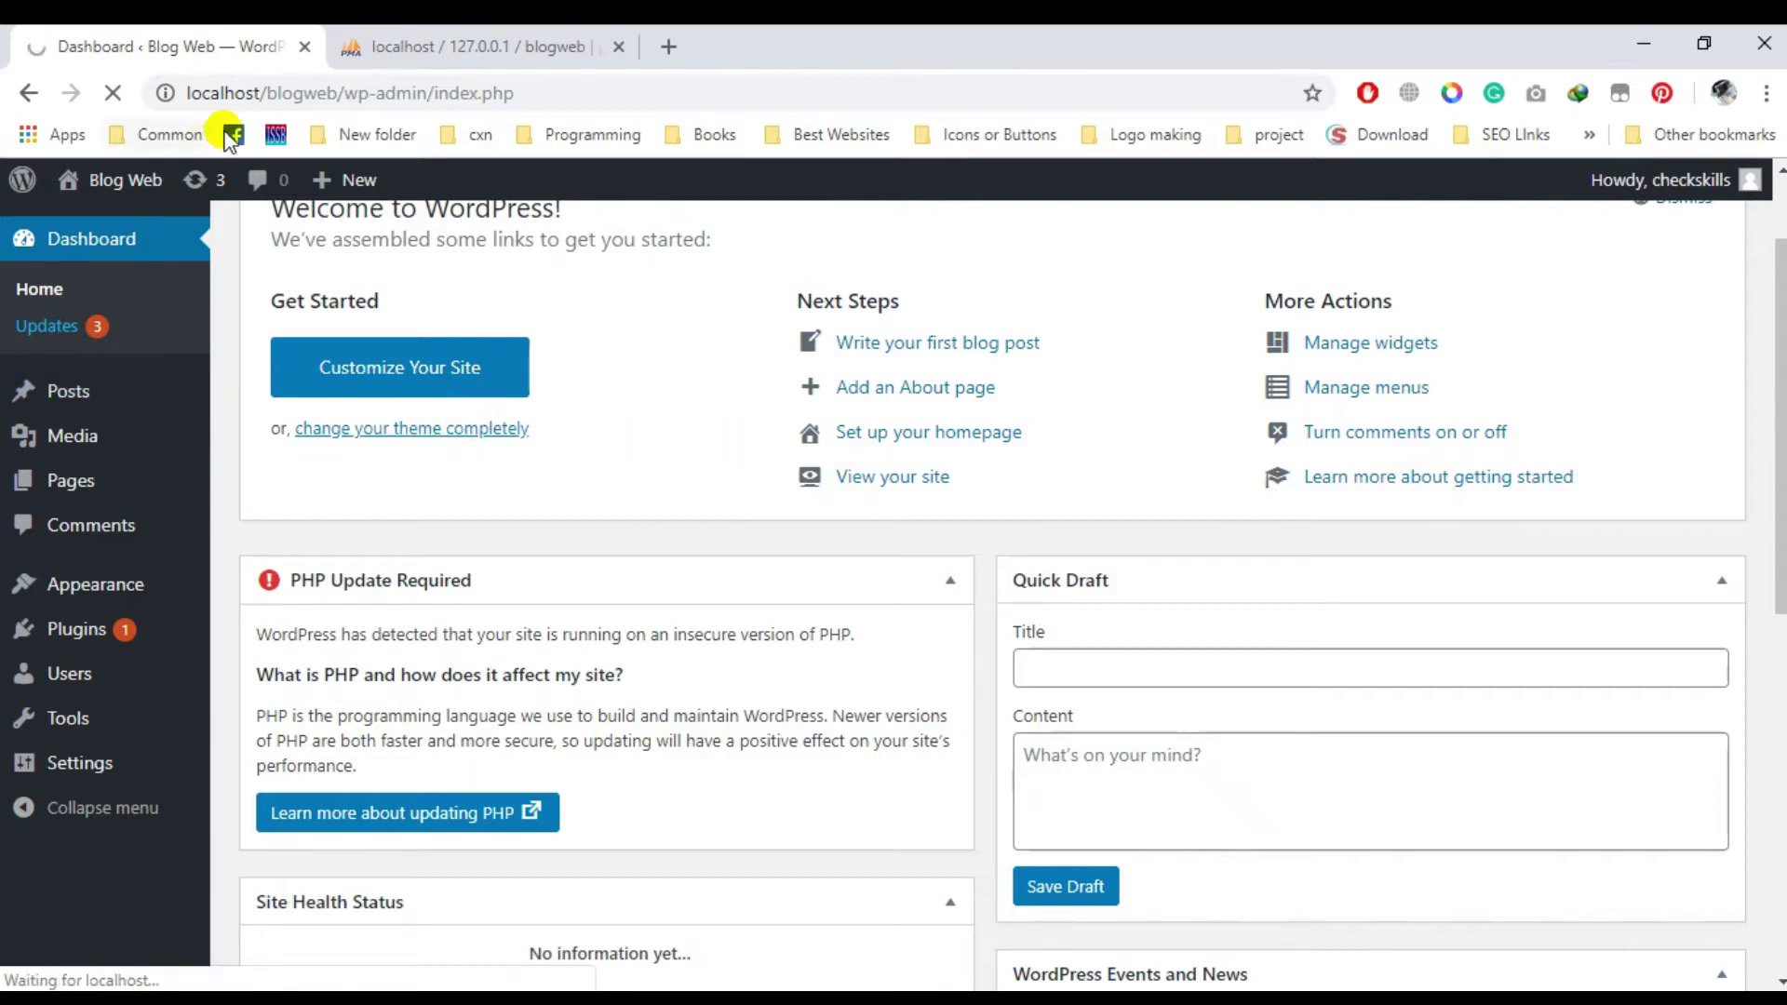
{"action": "left_click", "coordinate": [111, 94]}
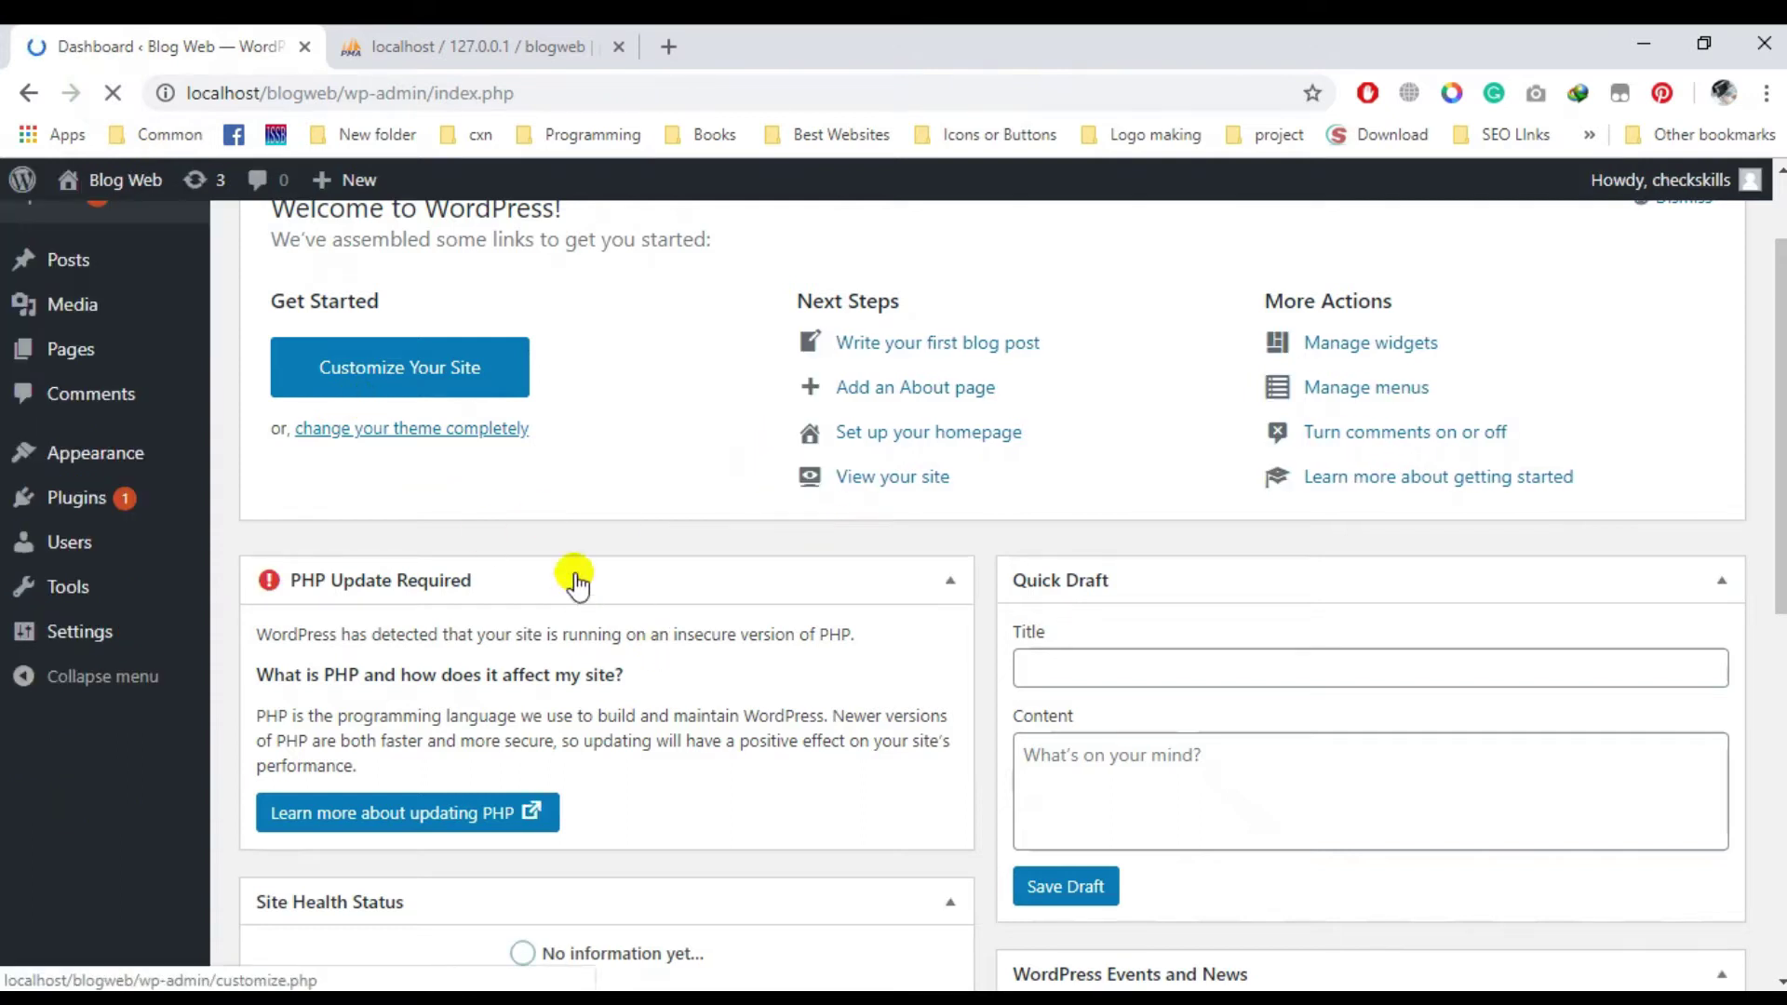
{"action": "left_click", "coordinate": [75, 325]}
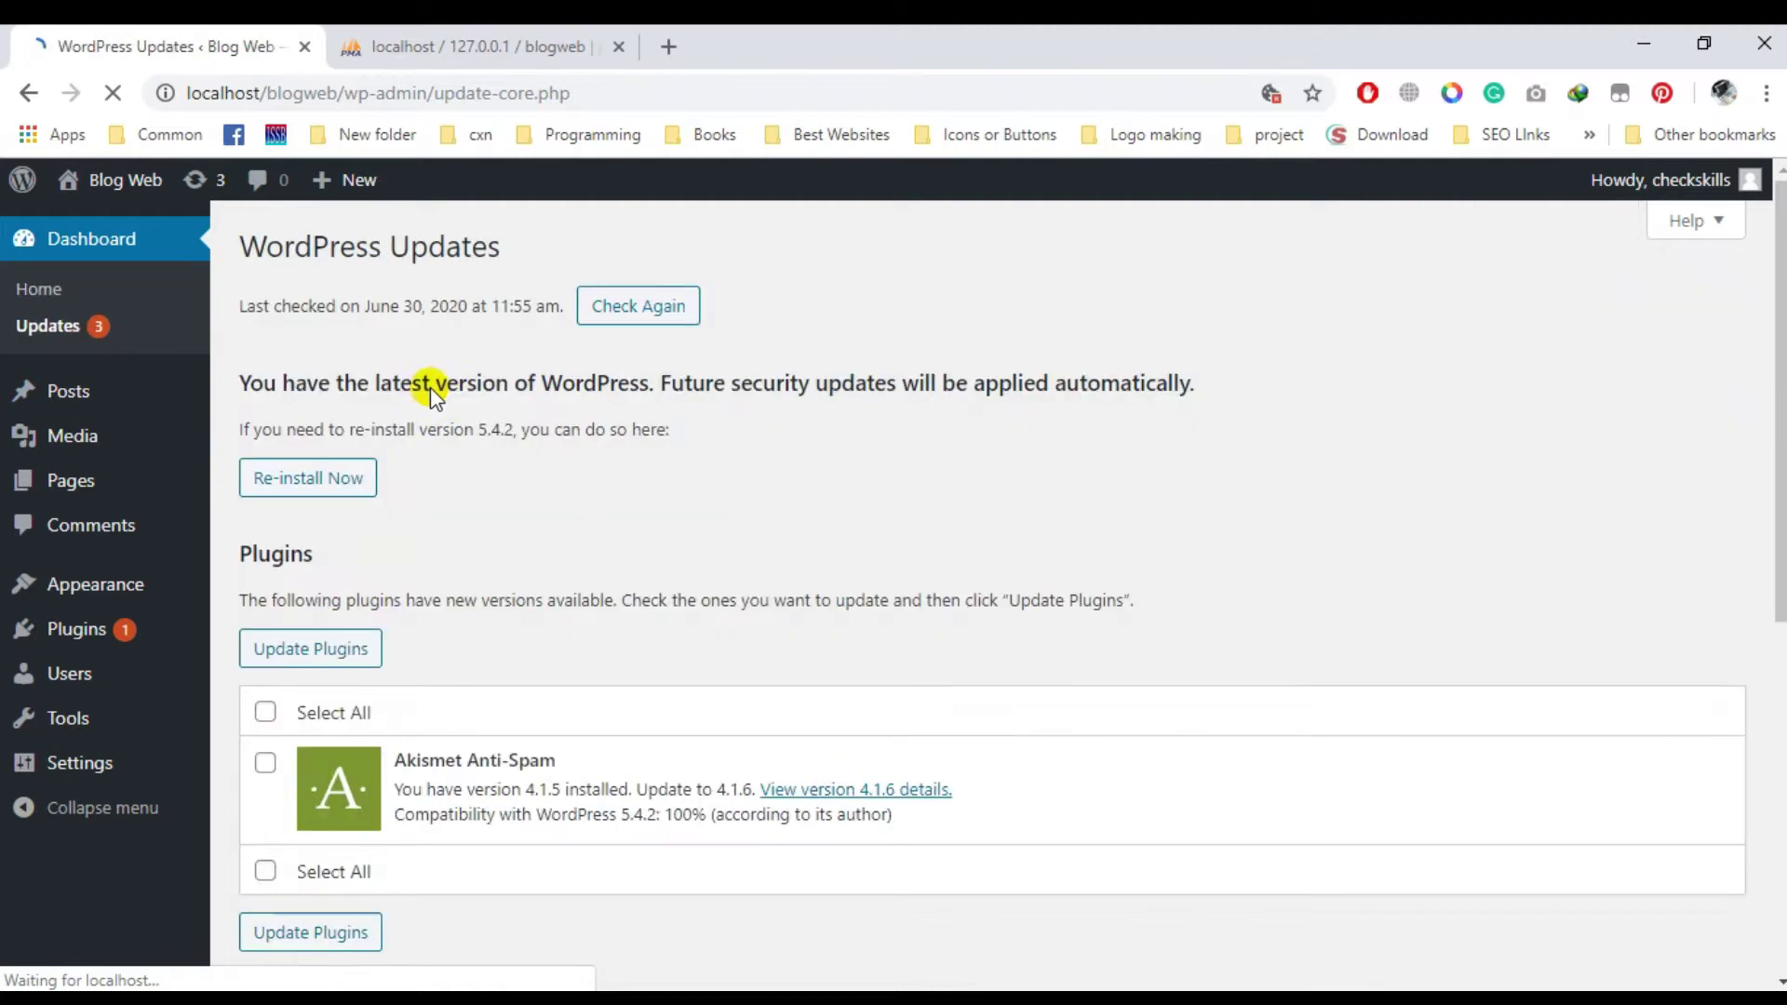
Review the plugin and theme sections of the Updates page for items with new versions.
{"action": "scroll", "coordinate": [642, 507], "scroll_direction": "down", "scroll_amount": 1}
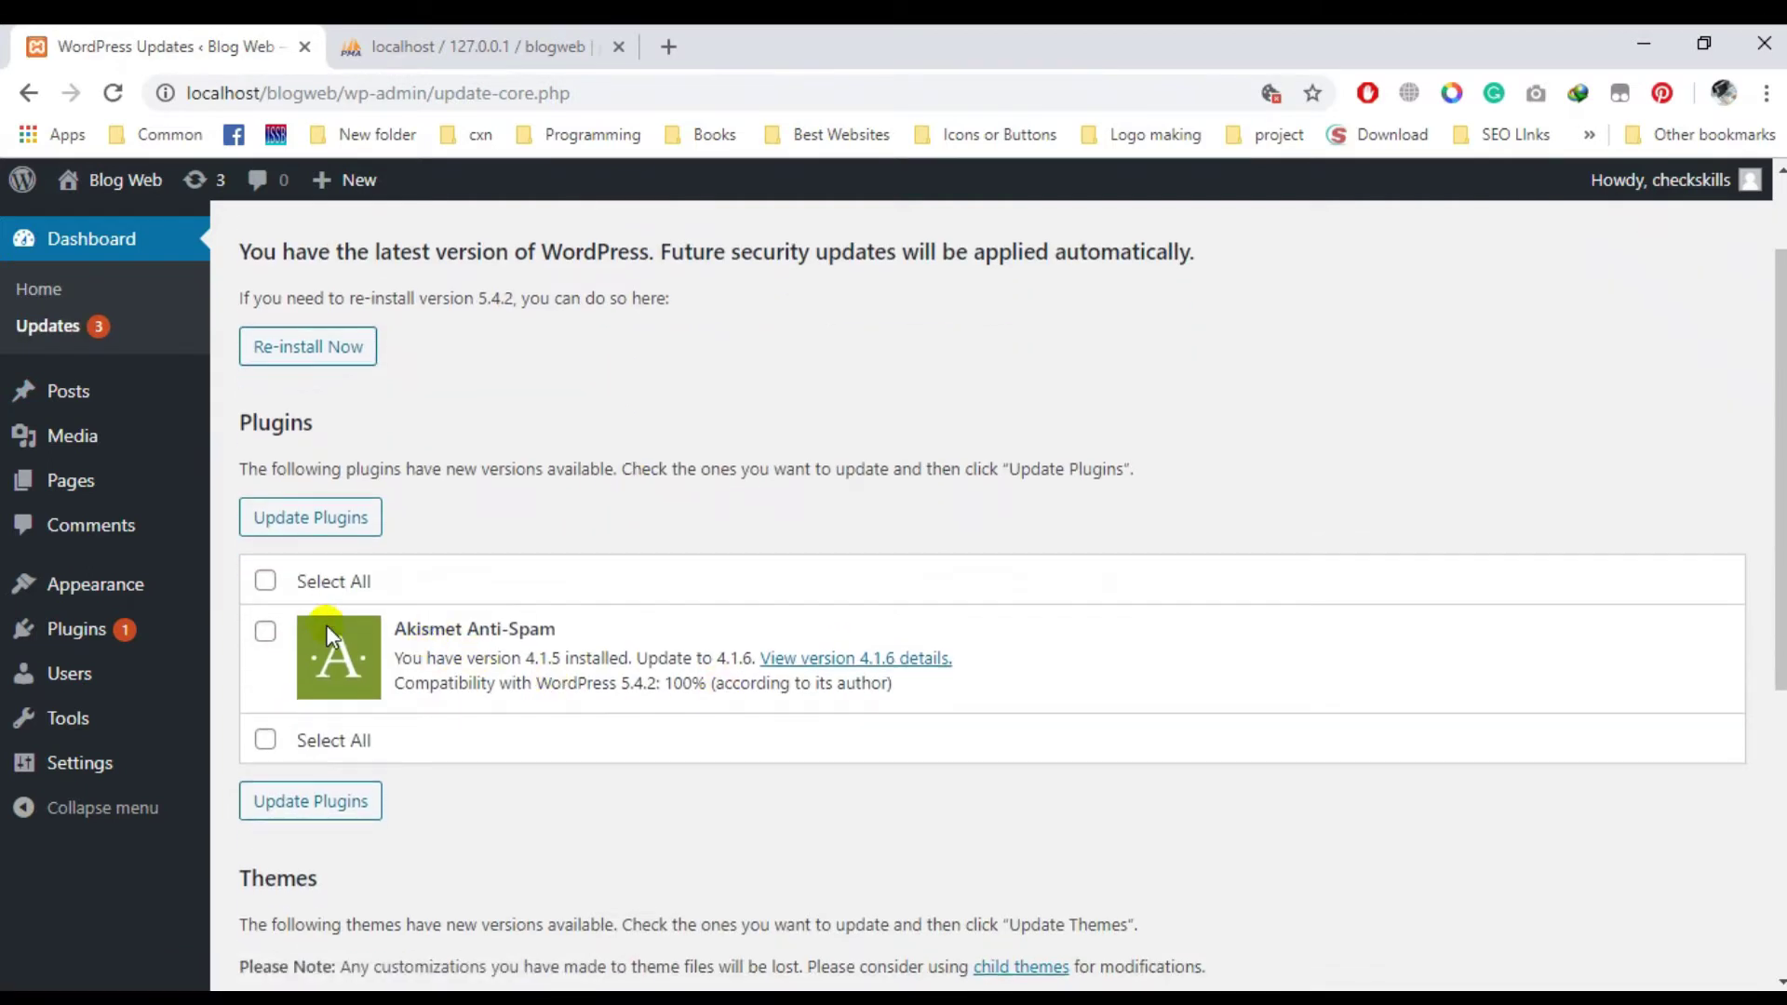
{"action": "left_click_drag", "start_coordinate": [240, 419], "coordinate": [507, 416]}
{"action": "scroll", "coordinate": [578, 614], "scroll_direction": "down", "scroll_amount": 6}
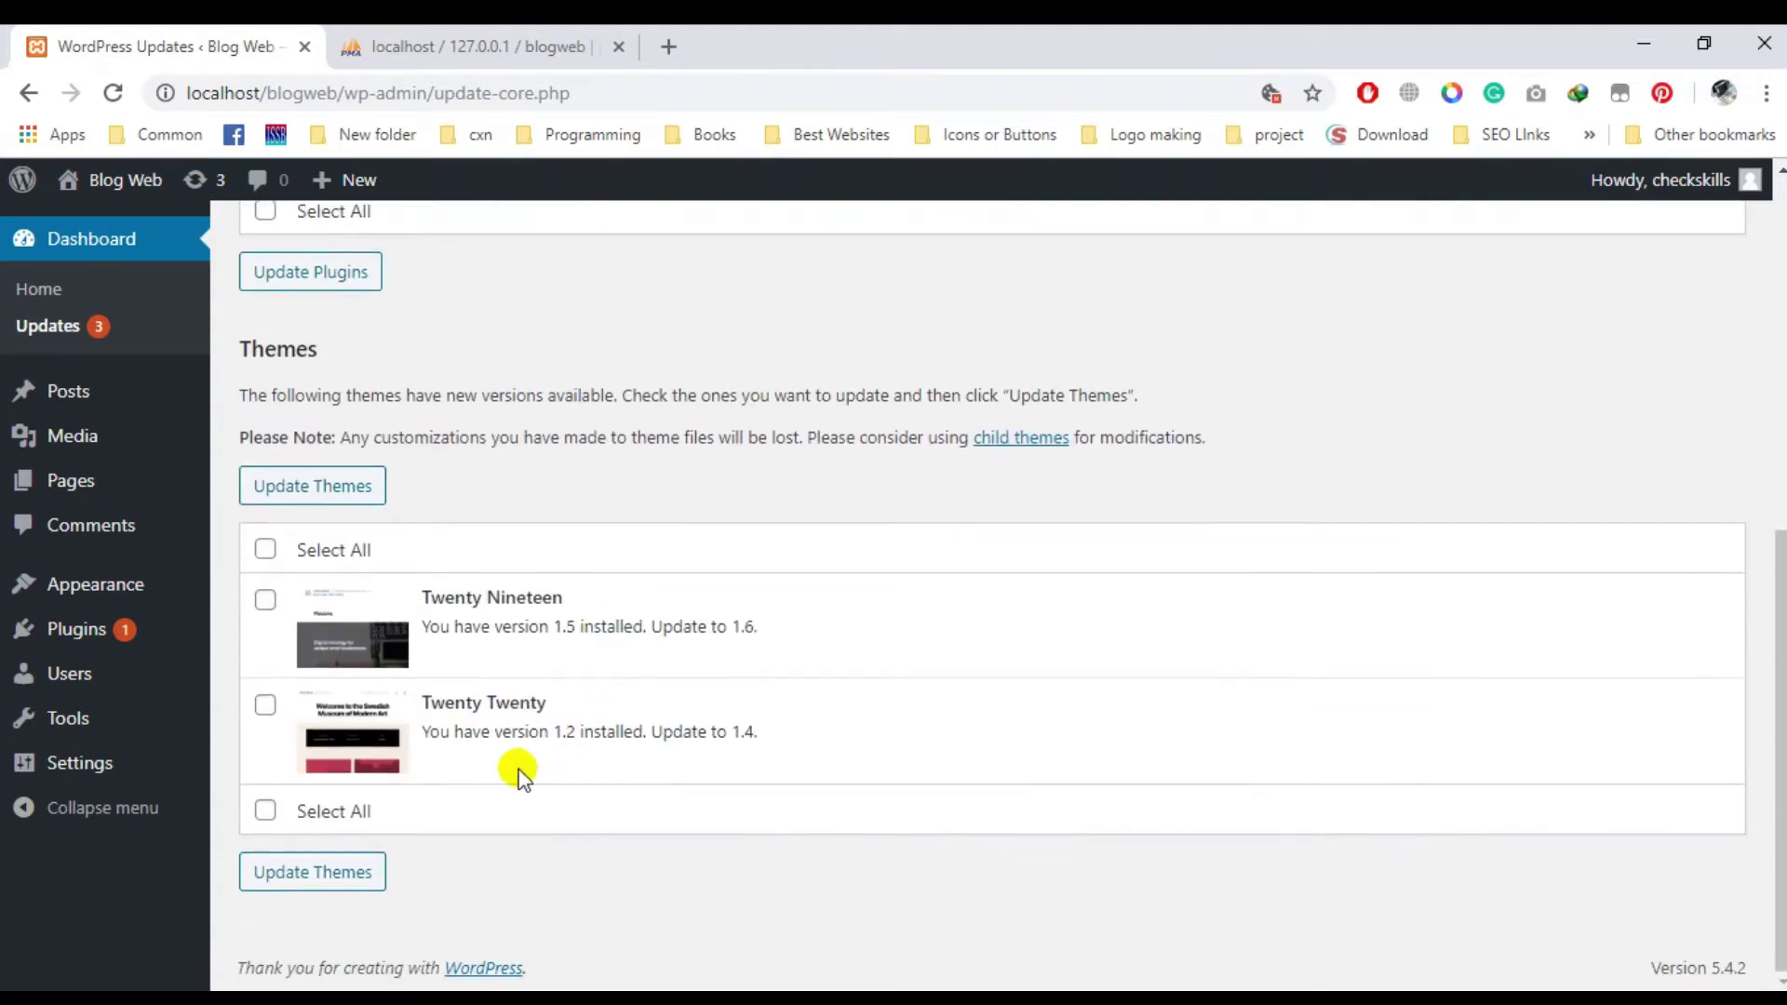
{"action": "scroll", "coordinate": [506, 692], "scroll_direction": "up", "scroll_amount": 6}
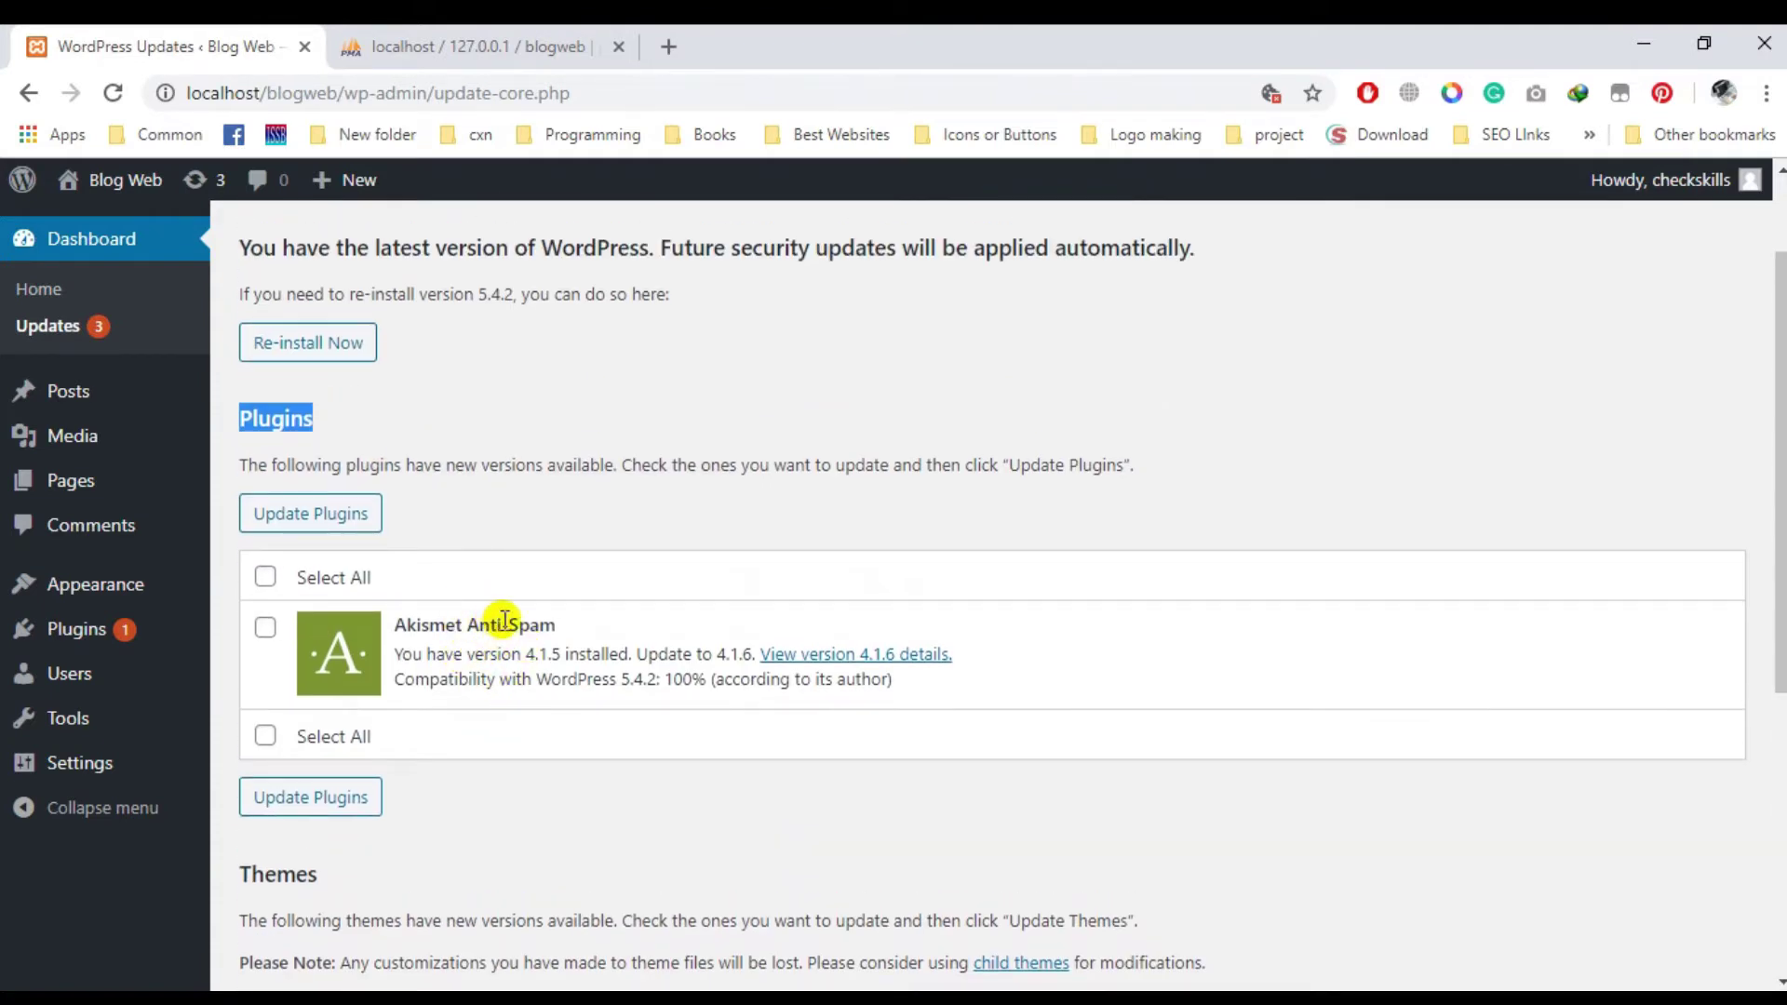
{"action": "mouse_move", "coordinate": [80, 396]}
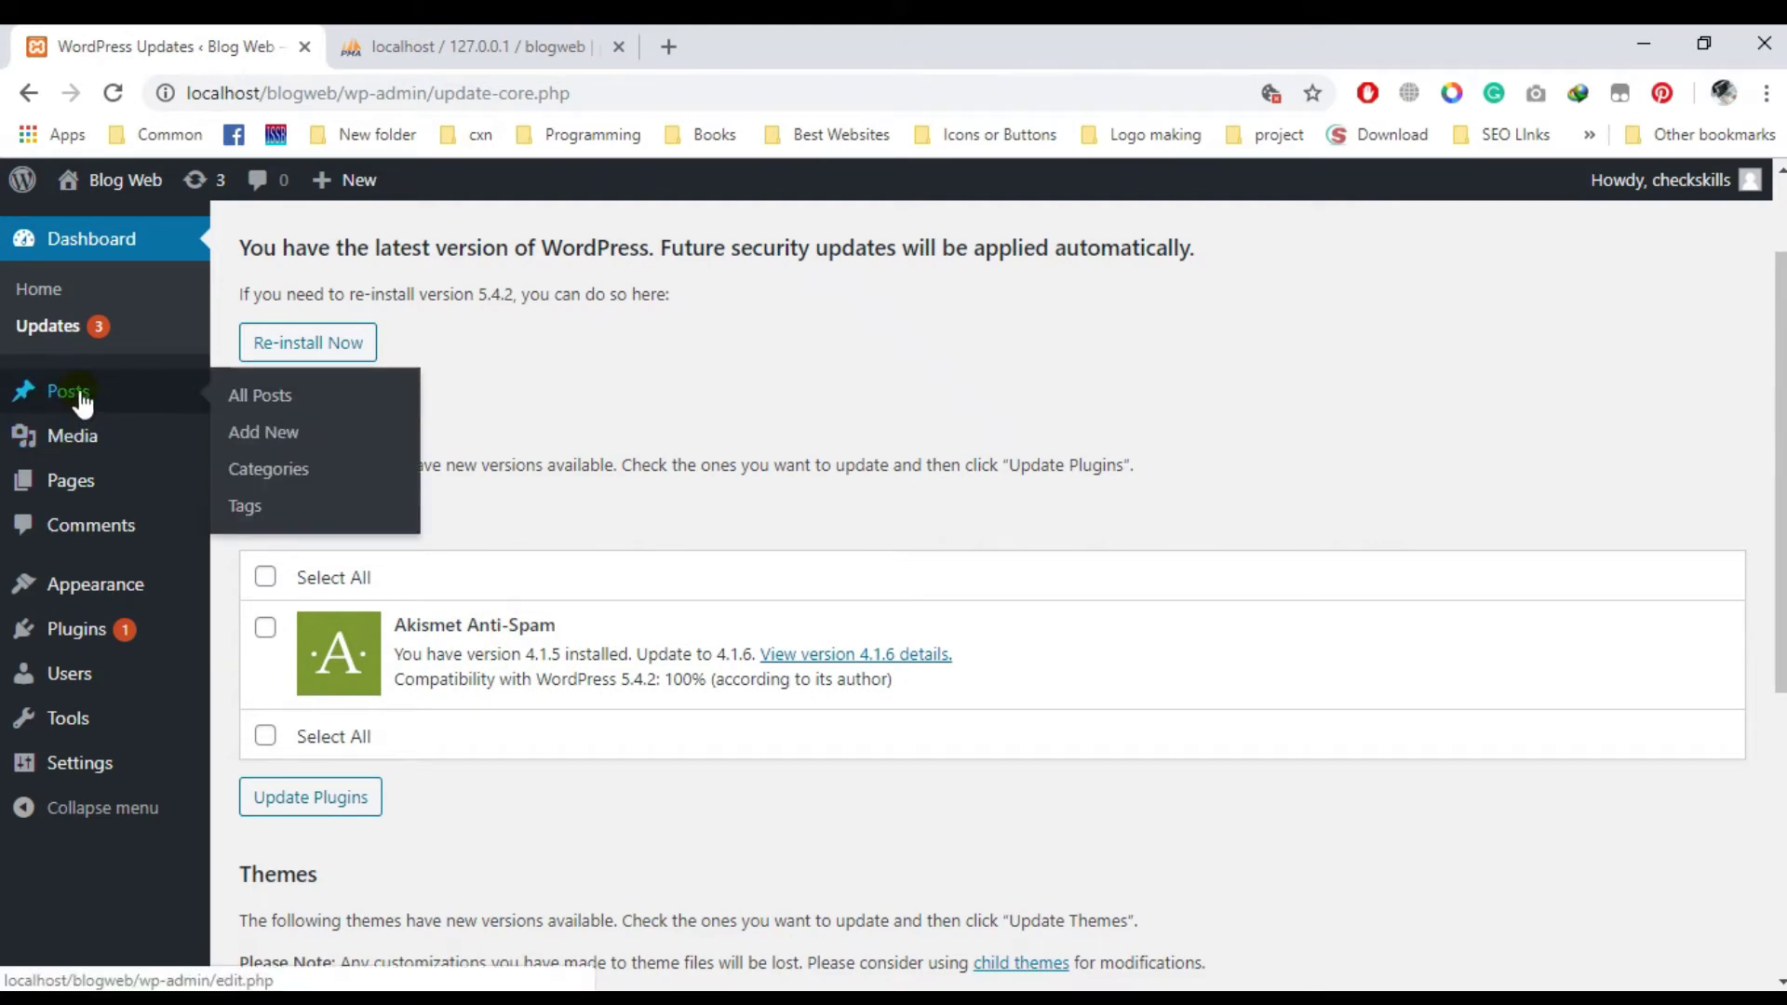
{"action": "scroll", "coordinate": [680, 547], "scroll_direction": "down", "scroll_amount": 1}
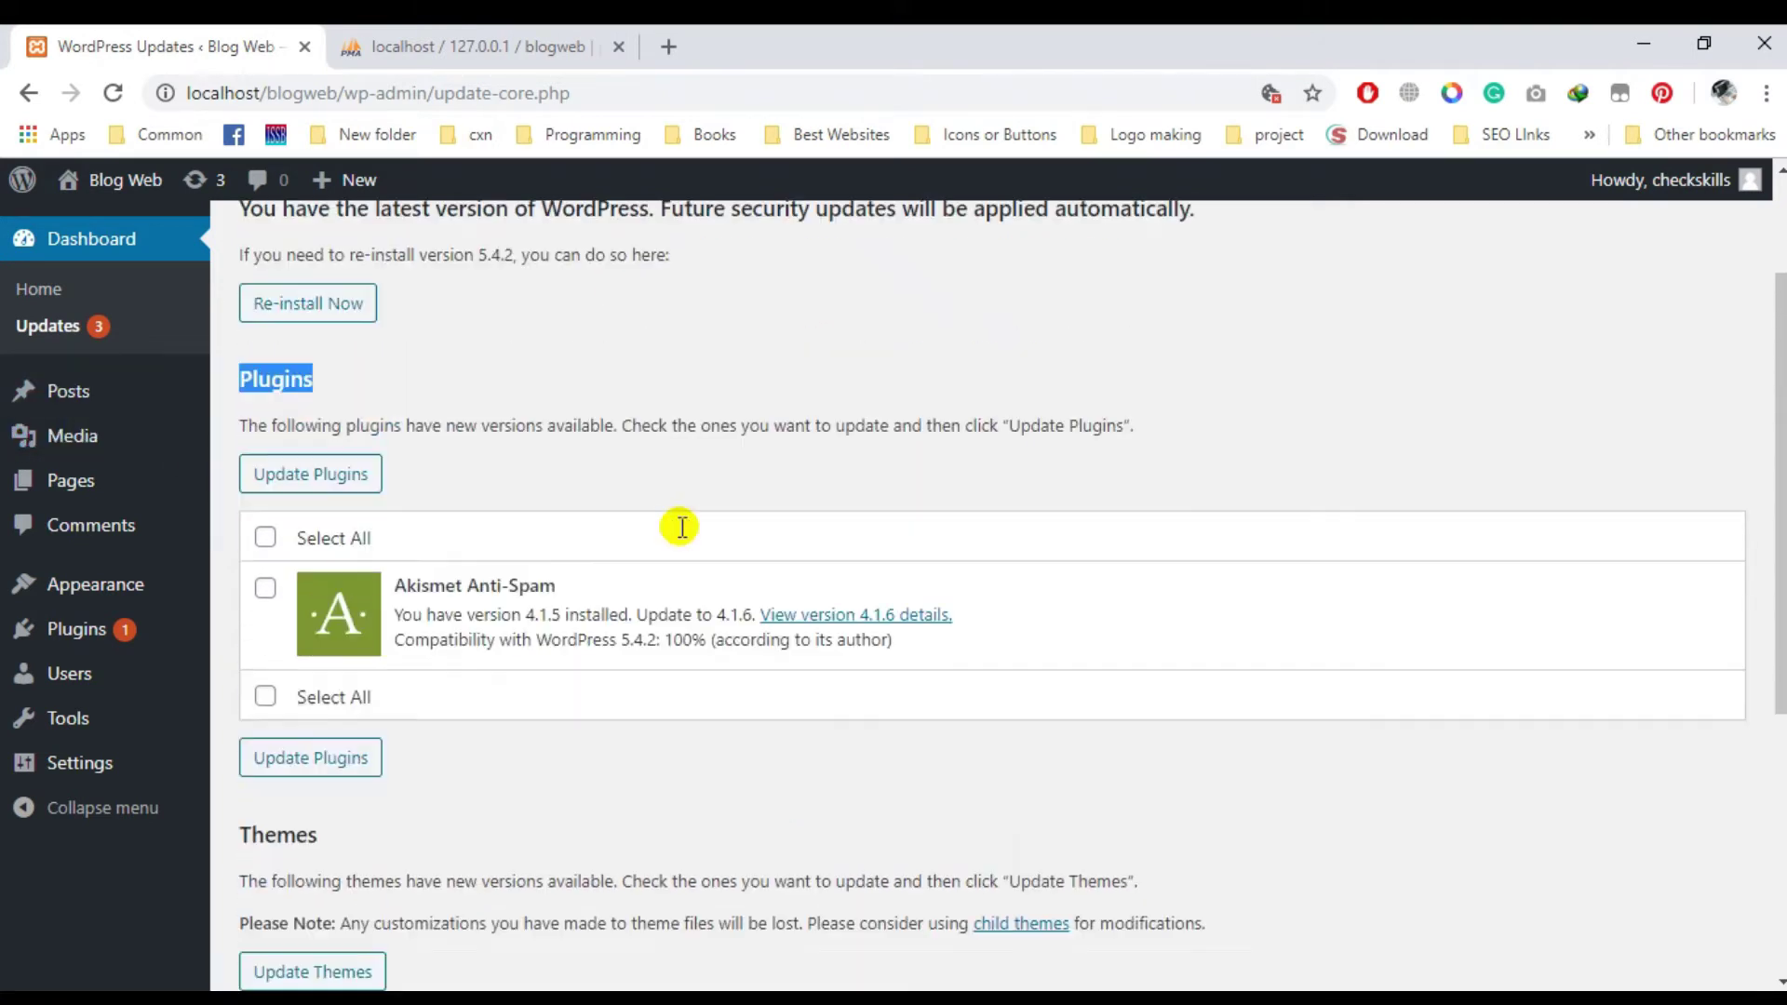
{"action": "scroll", "coordinate": [791, 531], "scroll_direction": "up", "scroll_amount": 3}
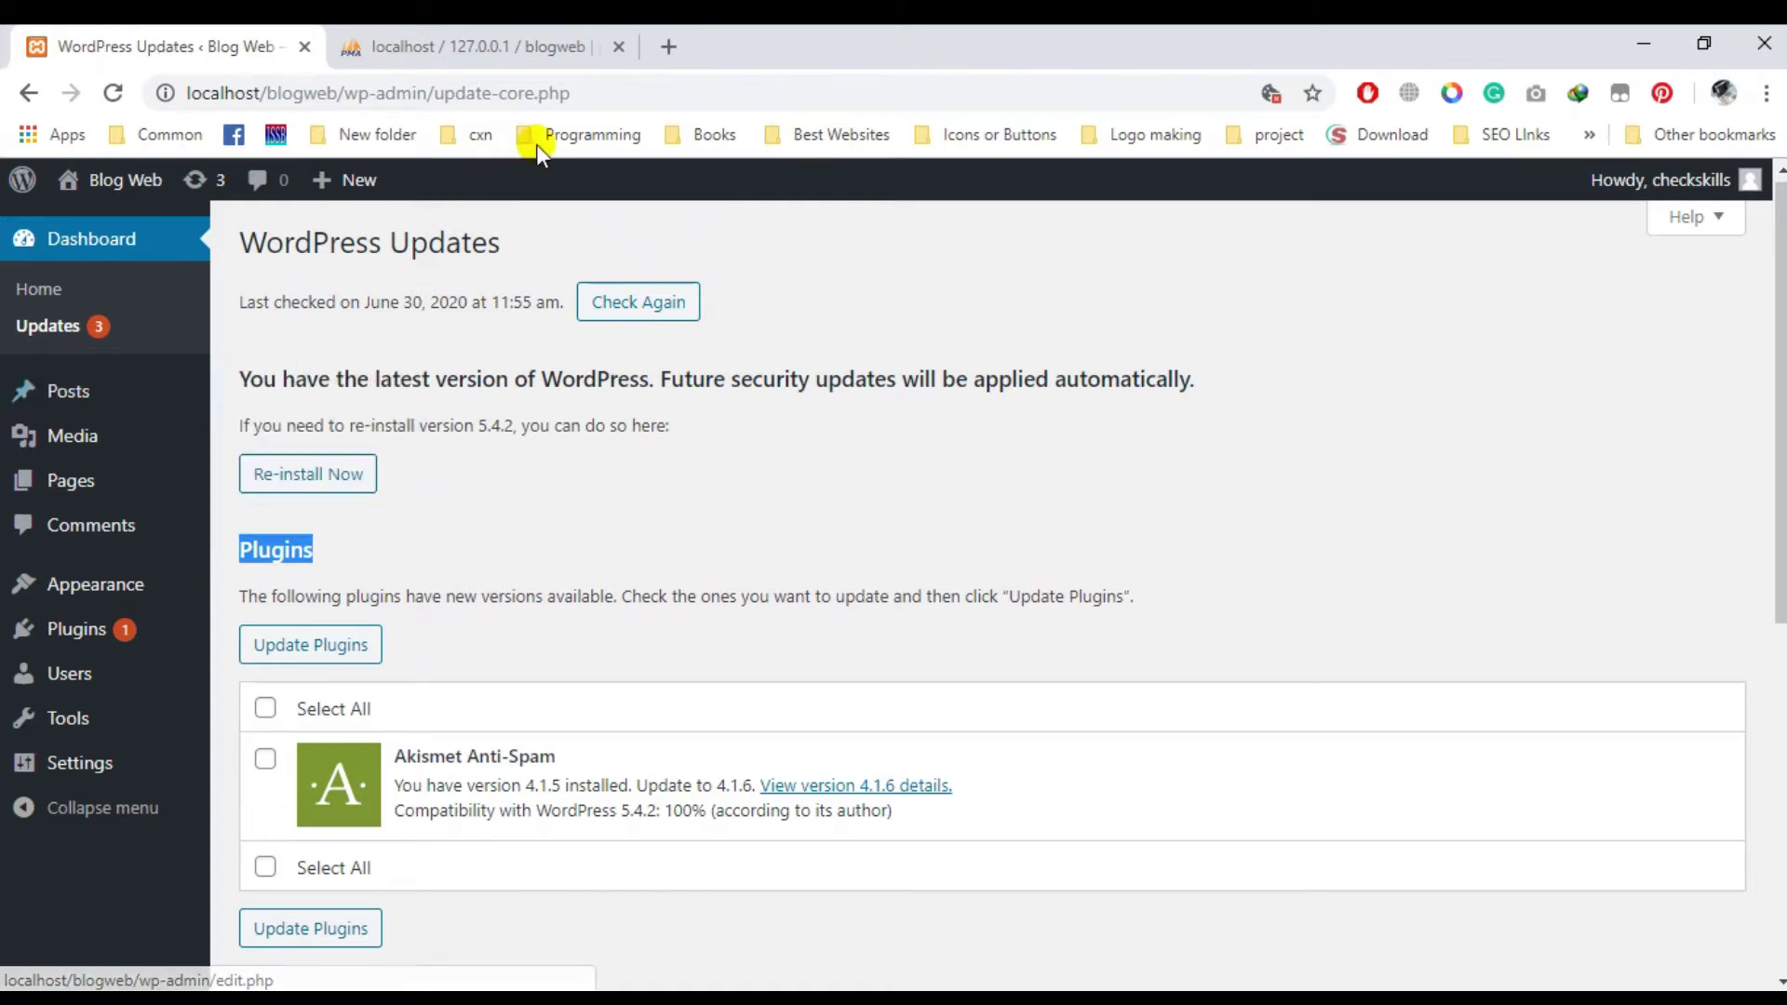
Open planetofdata.com in a new browser tab and view its homepage down to the Trending News section.
{"action": "left_click", "coordinate": [668, 46]}
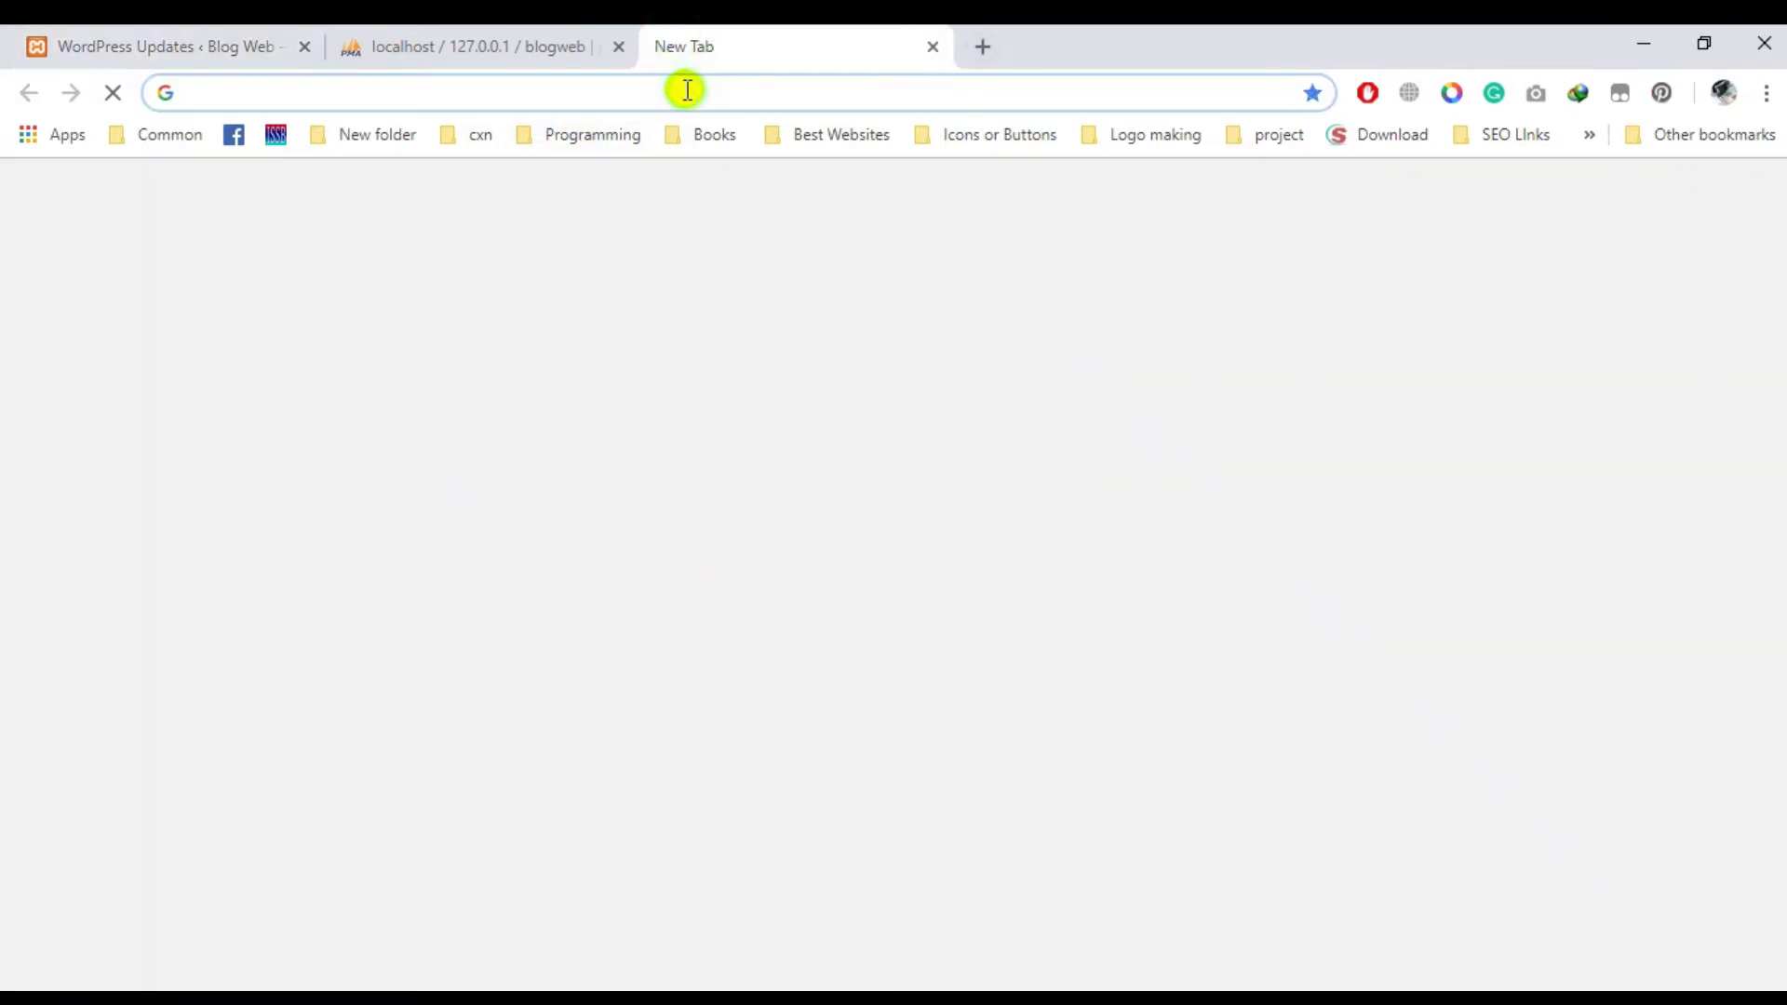
{"action": "type", "text": "pla"}
{"action": "key", "text": "Return"}
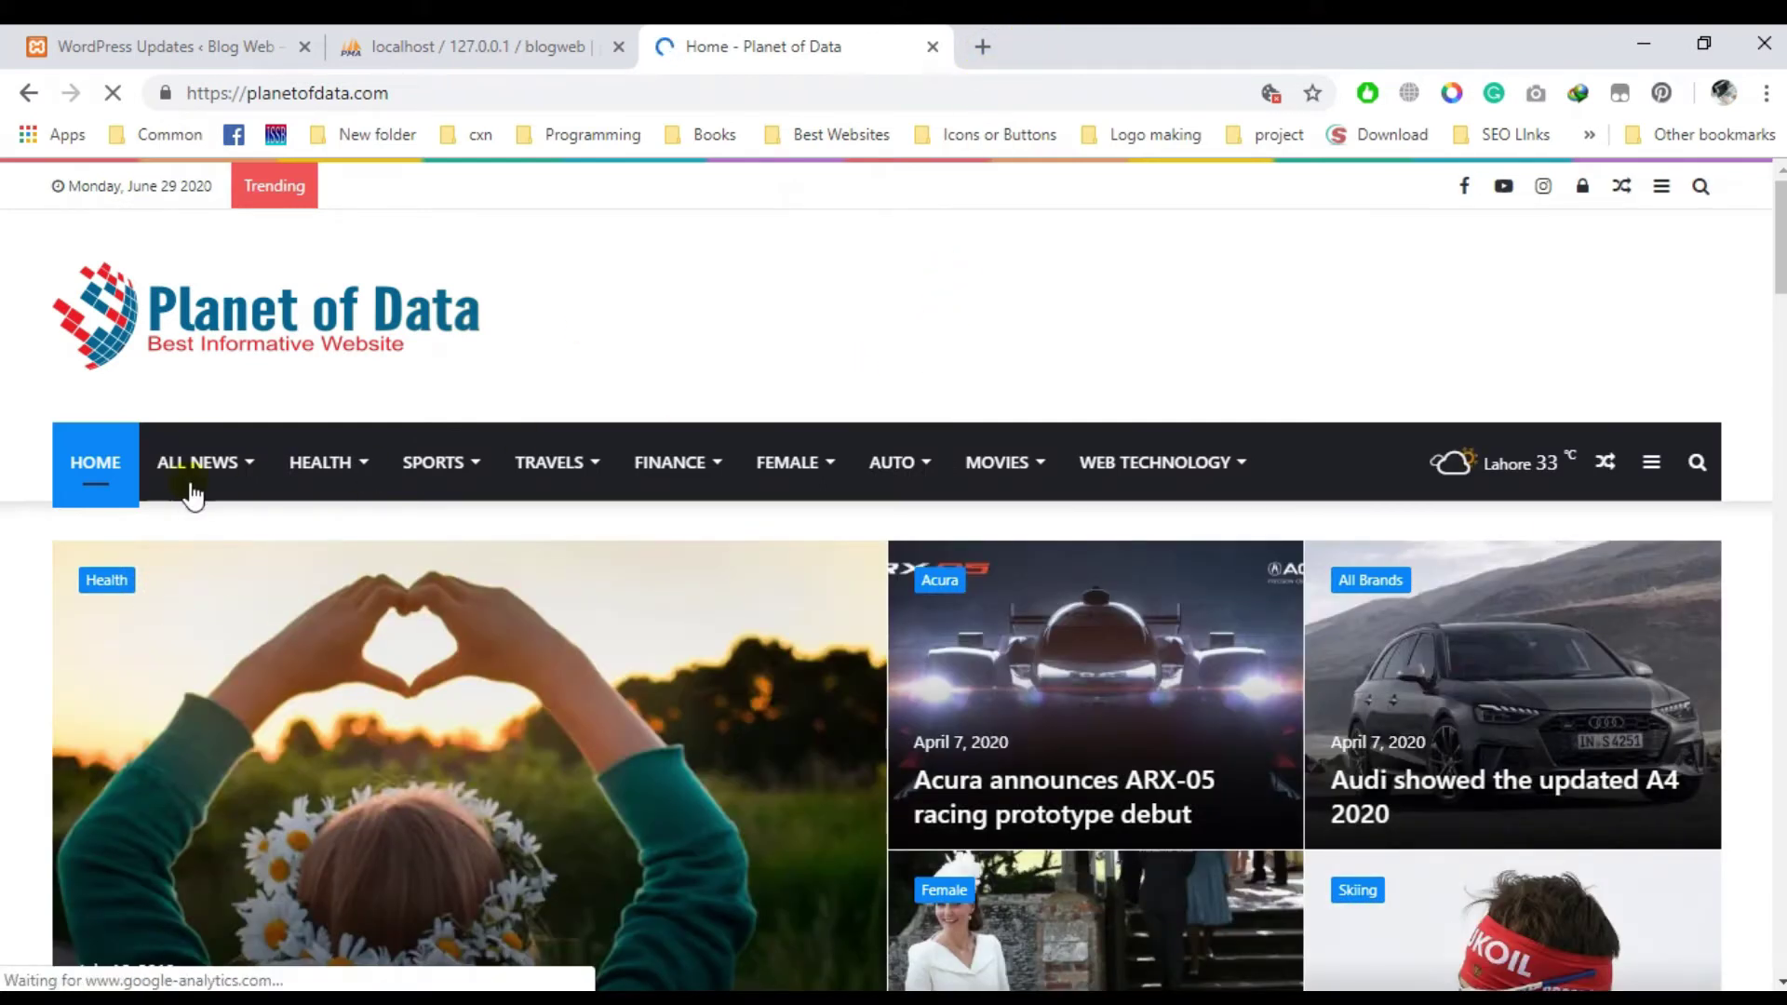
{"action": "scroll", "coordinate": [1578, 499], "scroll_direction": "down", "scroll_amount": 8}
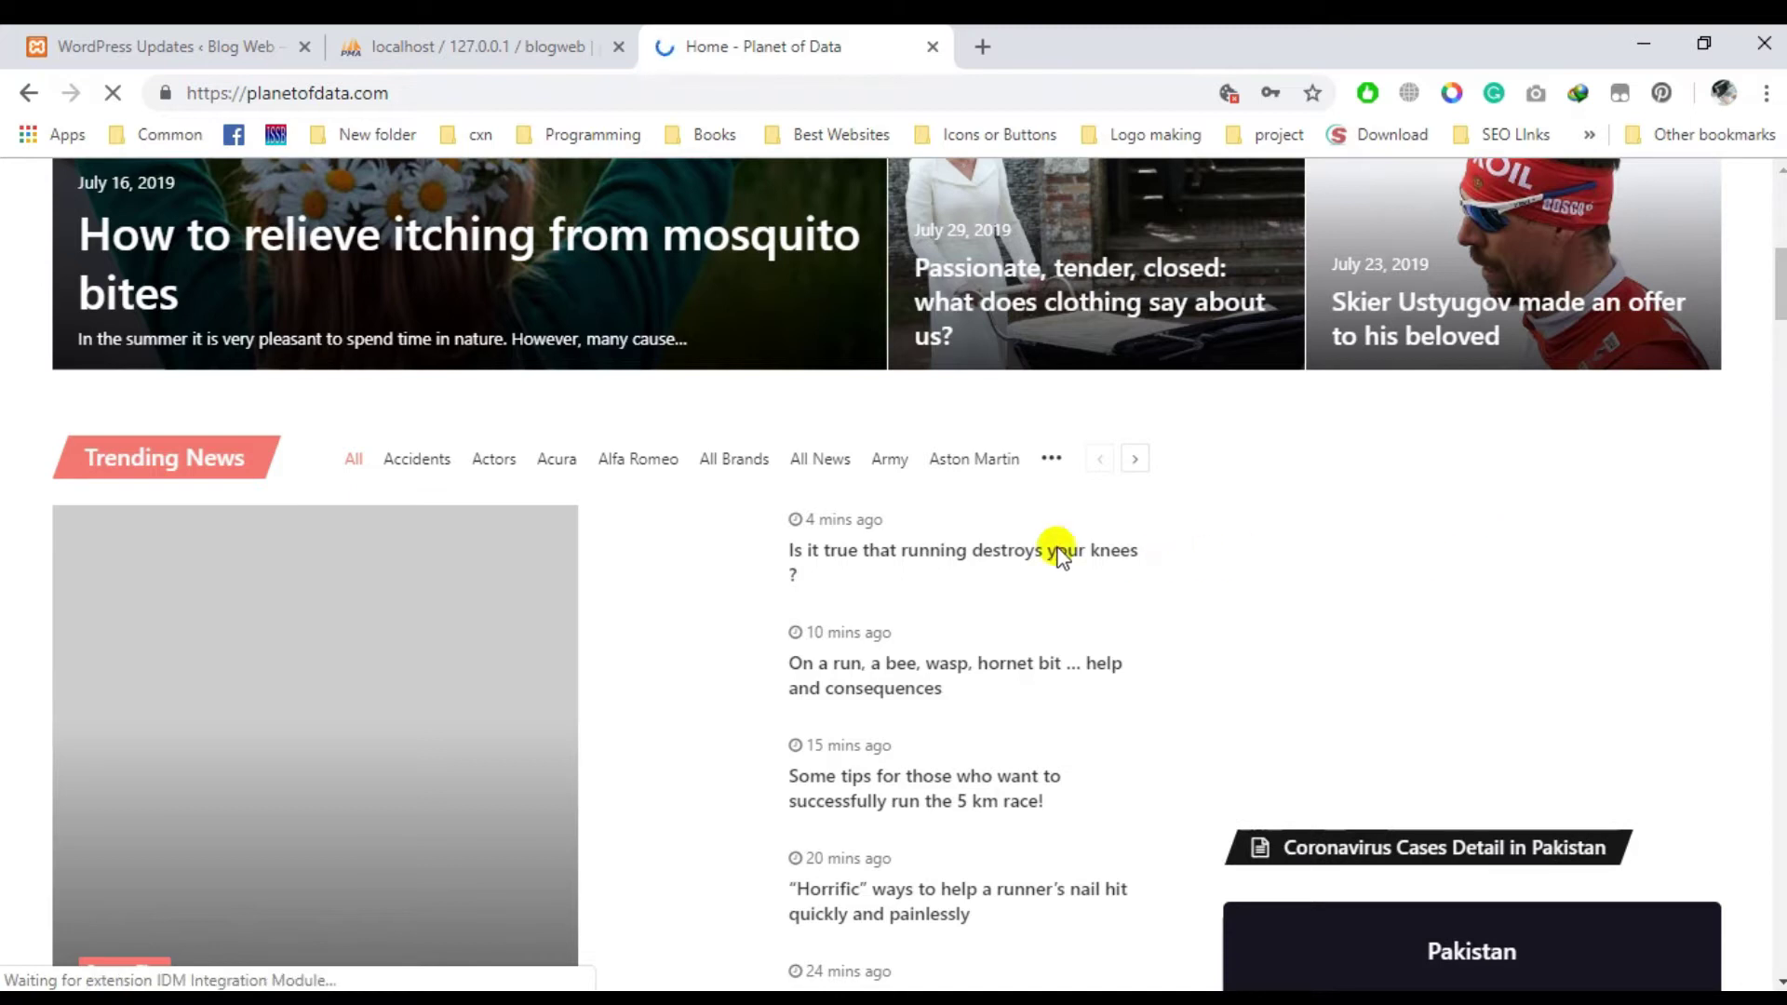
Compare the Planet of Data homepage with the WordPress admin, examining the featured articles and the Trending News posts.
{"action": "left_click", "coordinate": [192, 38]}
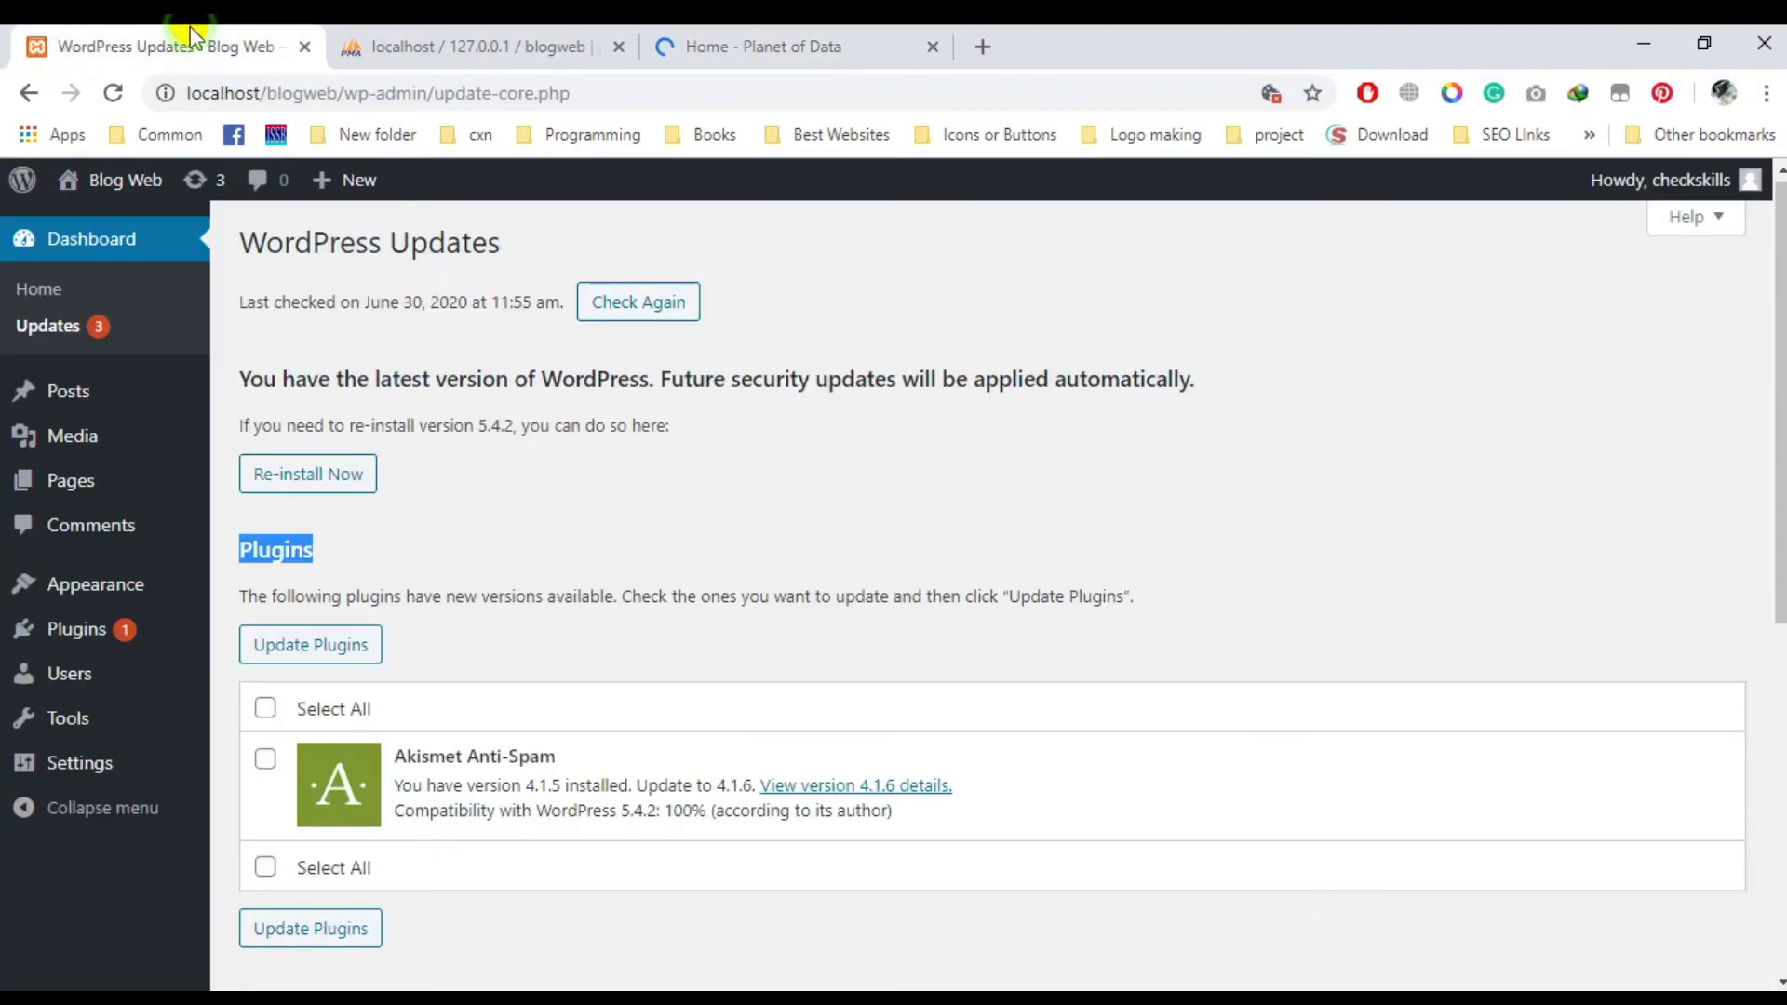
{"action": "left_click", "coordinate": [521, 42]}
{"action": "left_click", "coordinate": [738, 47]}
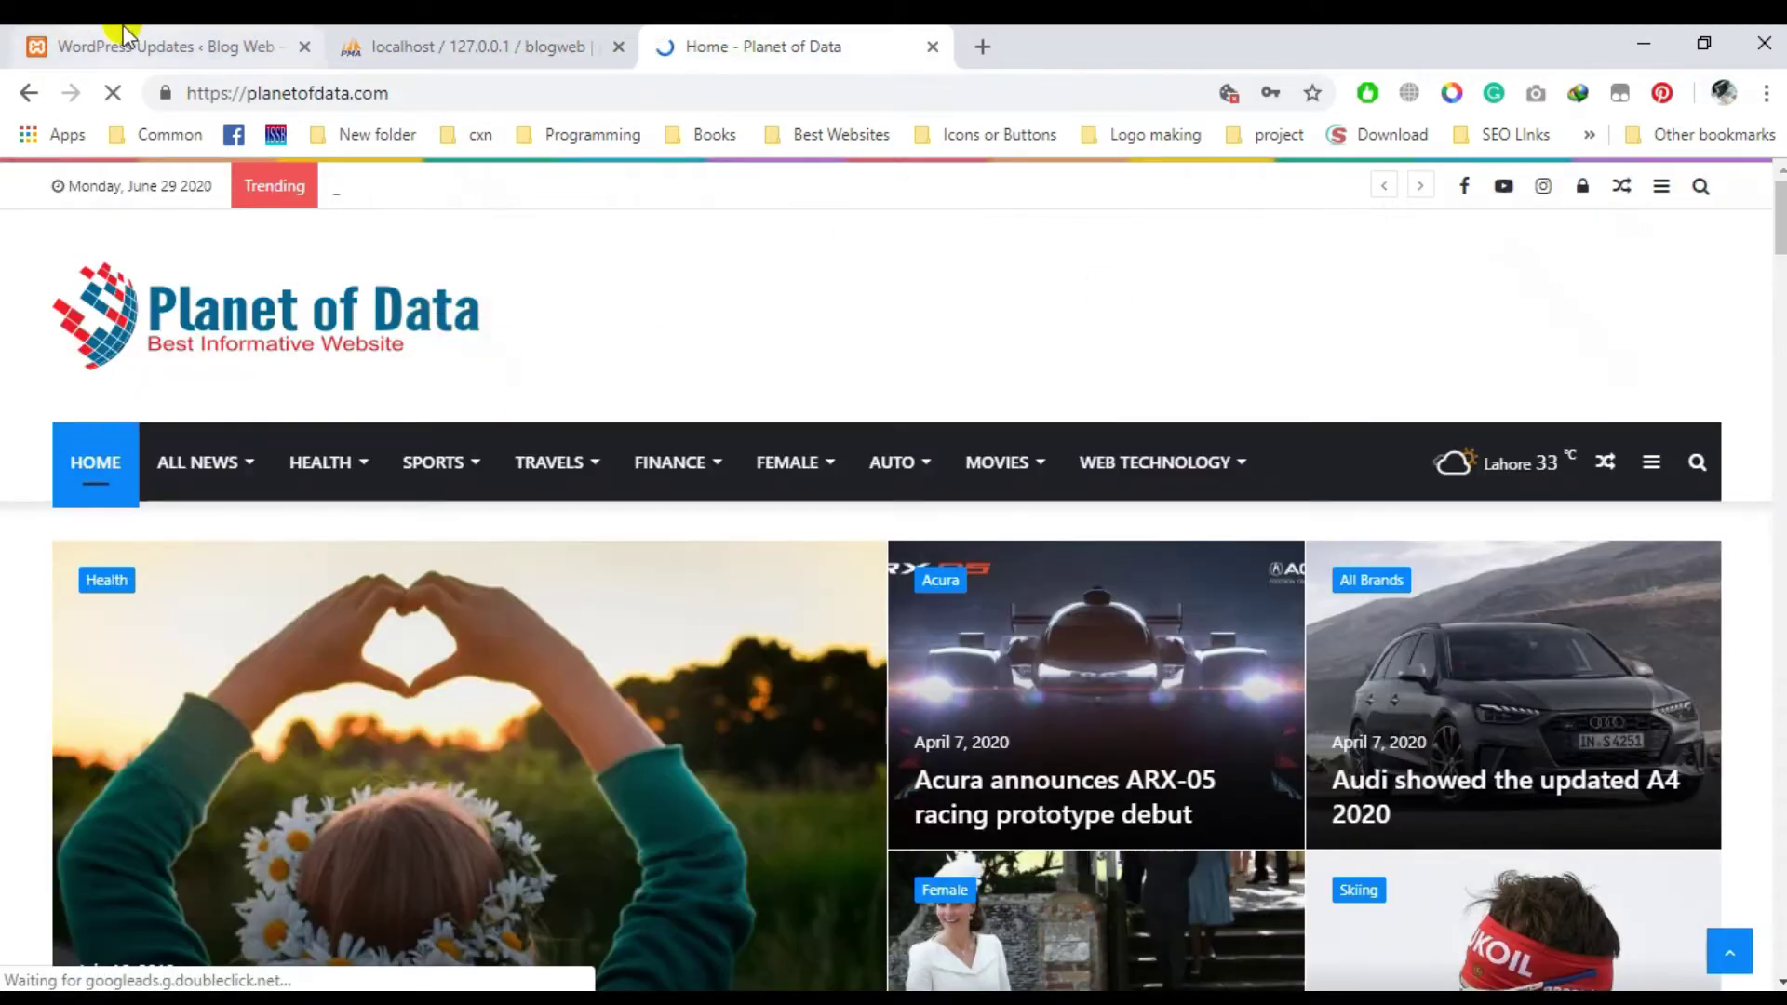
{"action": "left_click", "coordinate": [125, 37]}
{"action": "left_click", "coordinate": [745, 47]}
{"action": "scroll", "coordinate": [884, 572], "scroll_direction": "down", "scroll_amount": 5}
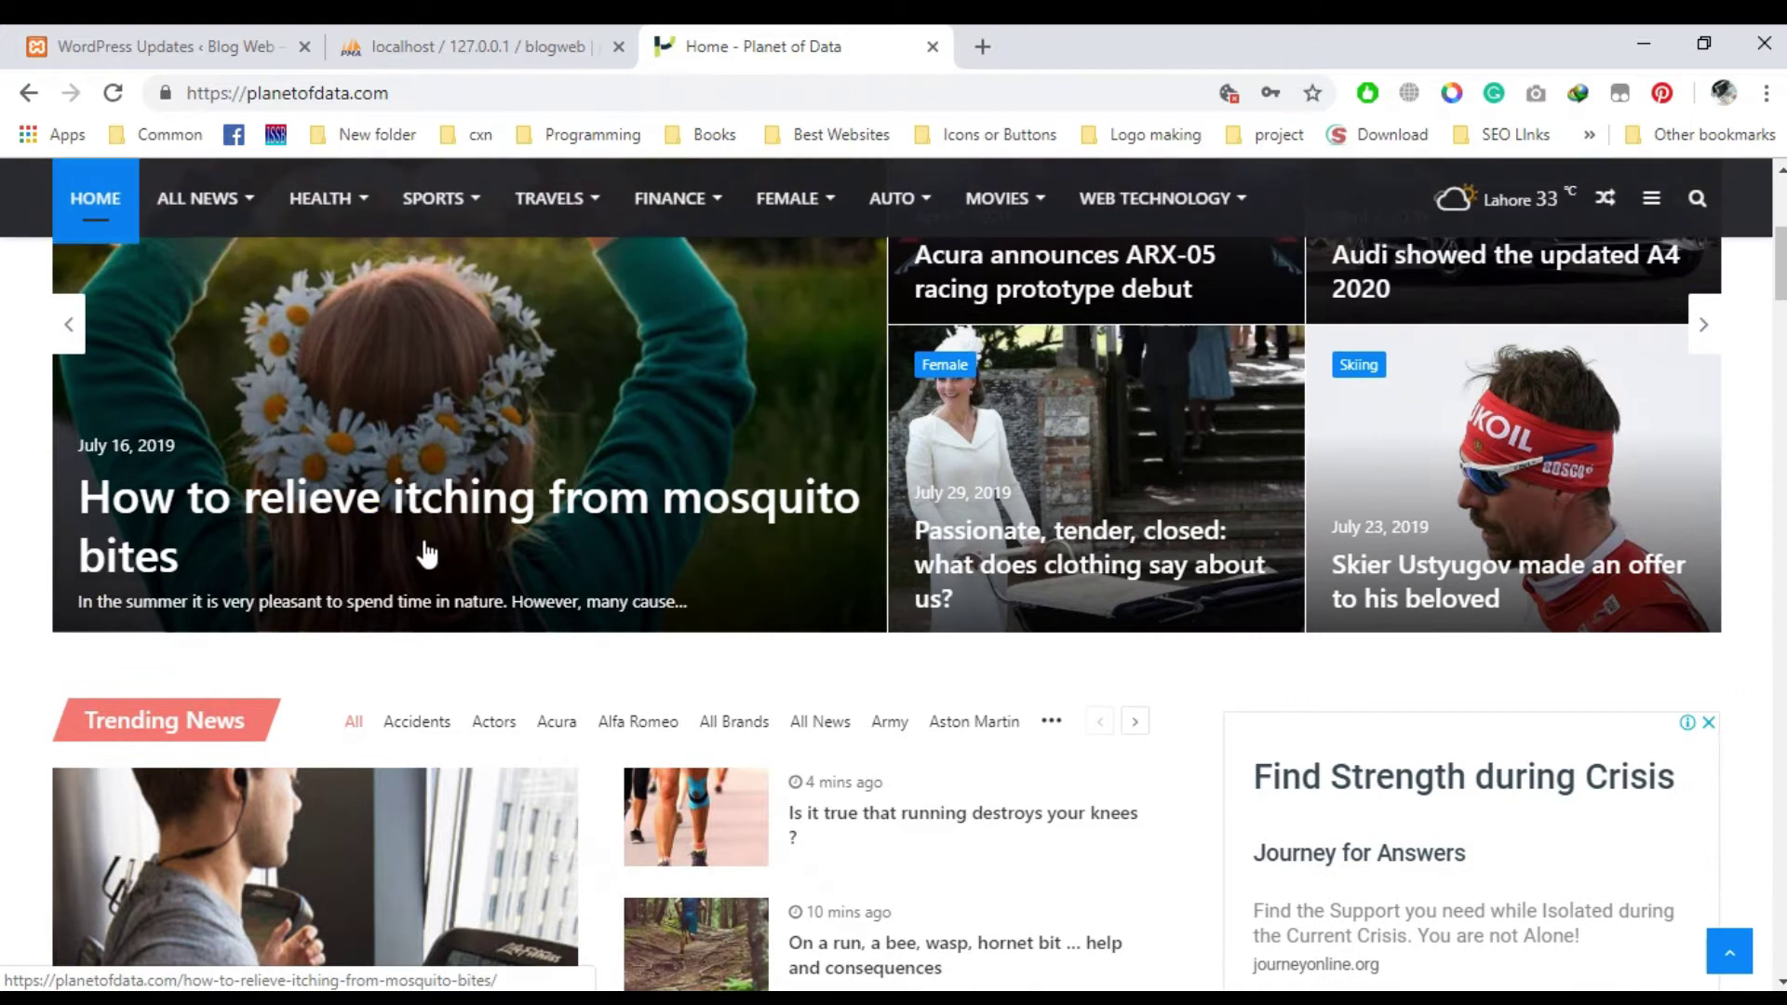
{"action": "scroll", "coordinate": [577, 566], "scroll_direction": "down", "scroll_amount": 8}
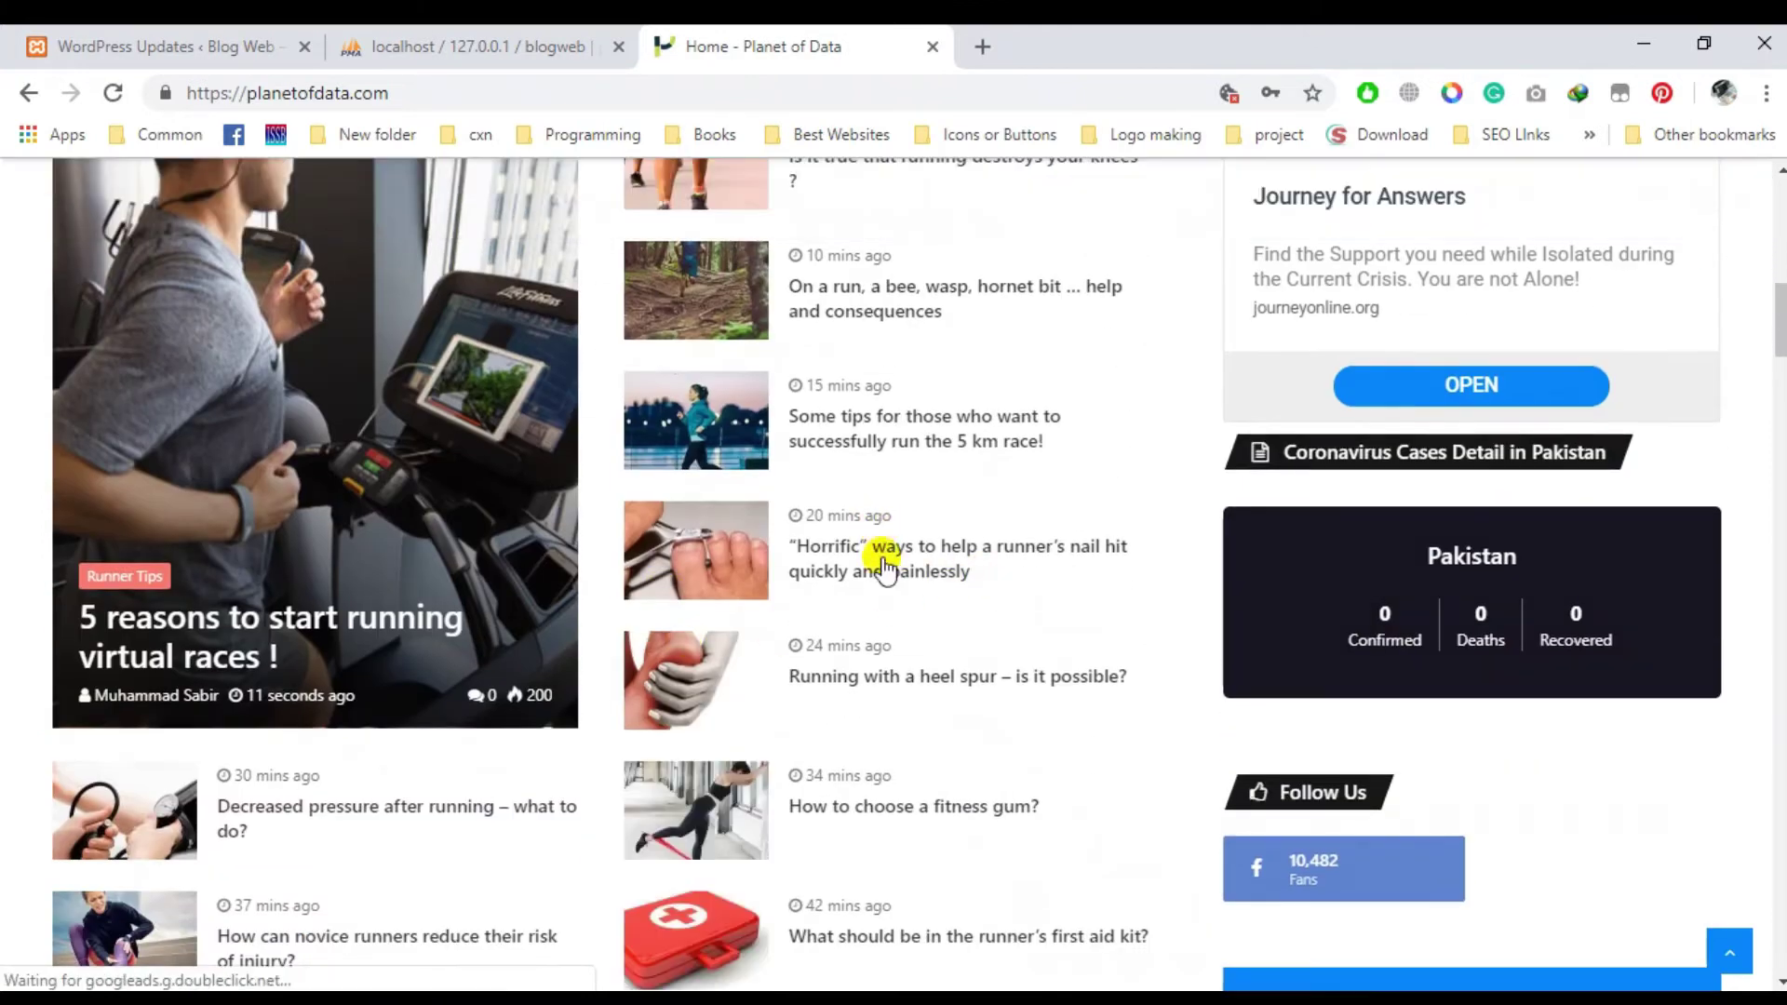
{"action": "scroll", "coordinate": [921, 707], "scroll_direction": "up", "scroll_amount": 1}
{"action": "scroll", "coordinate": [856, 419], "scroll_direction": "up", "scroll_amount": 7}
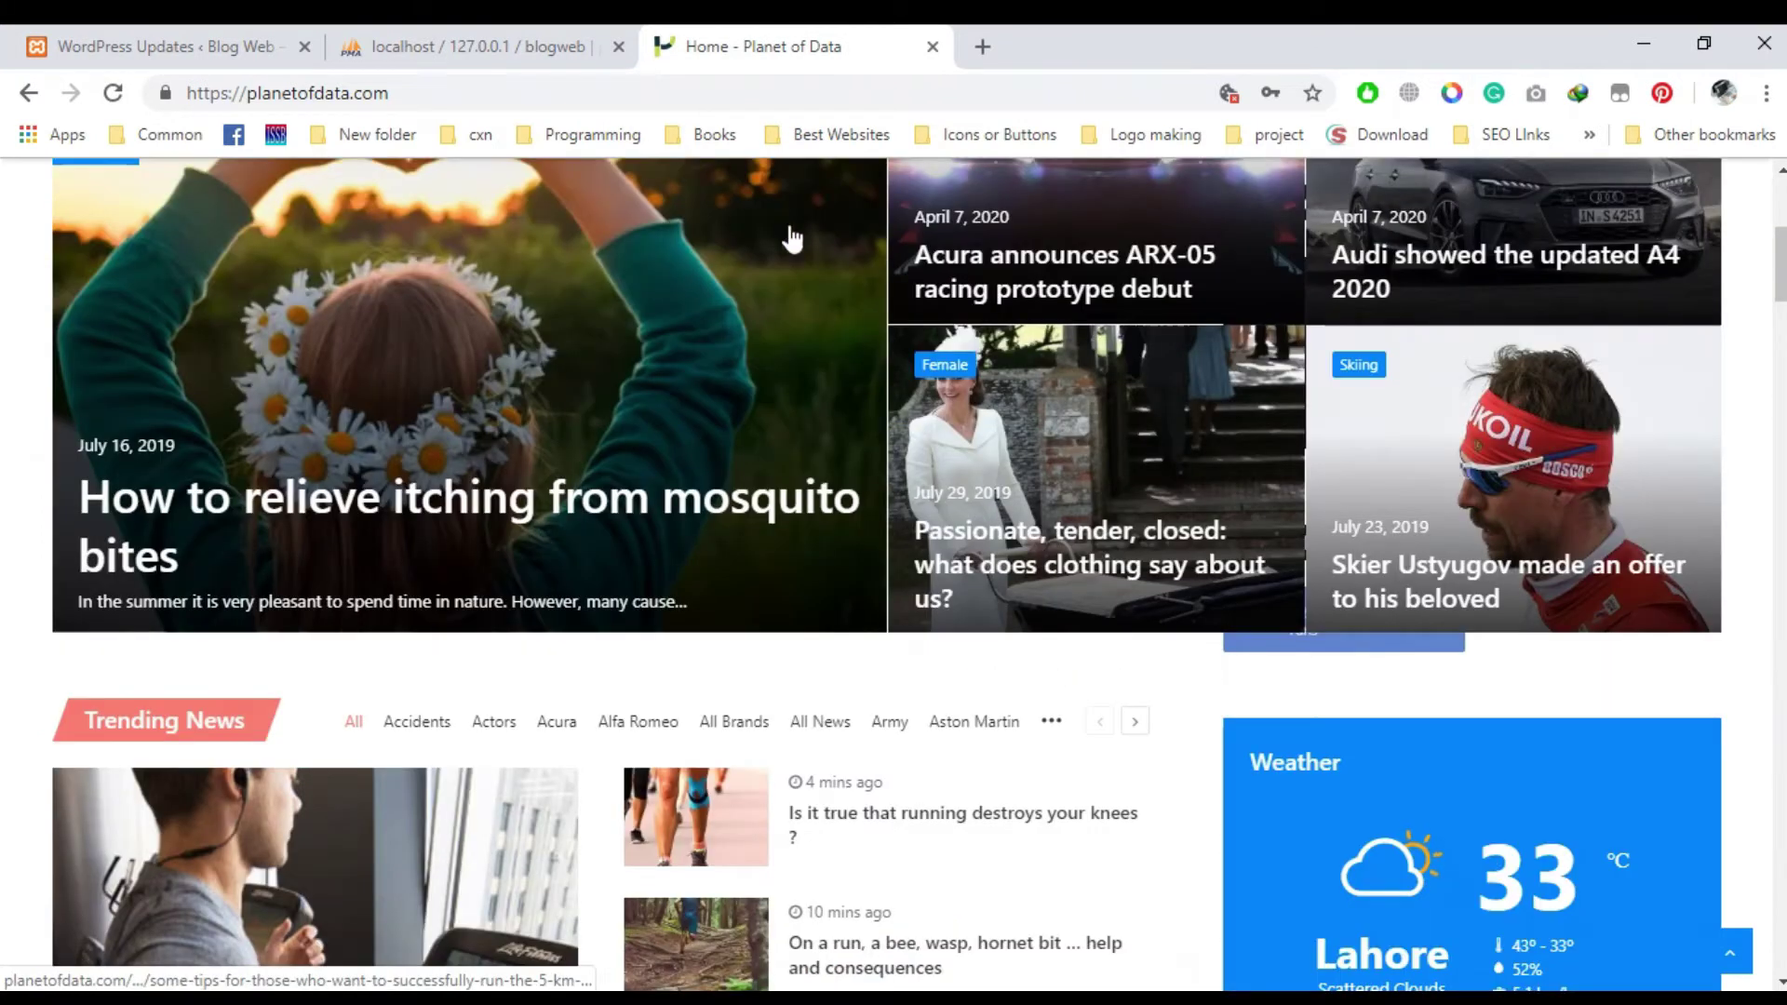
Return to the Blog Web admin, open the list of all posts and start adding a new post.
{"action": "left_click", "coordinate": [199, 37]}
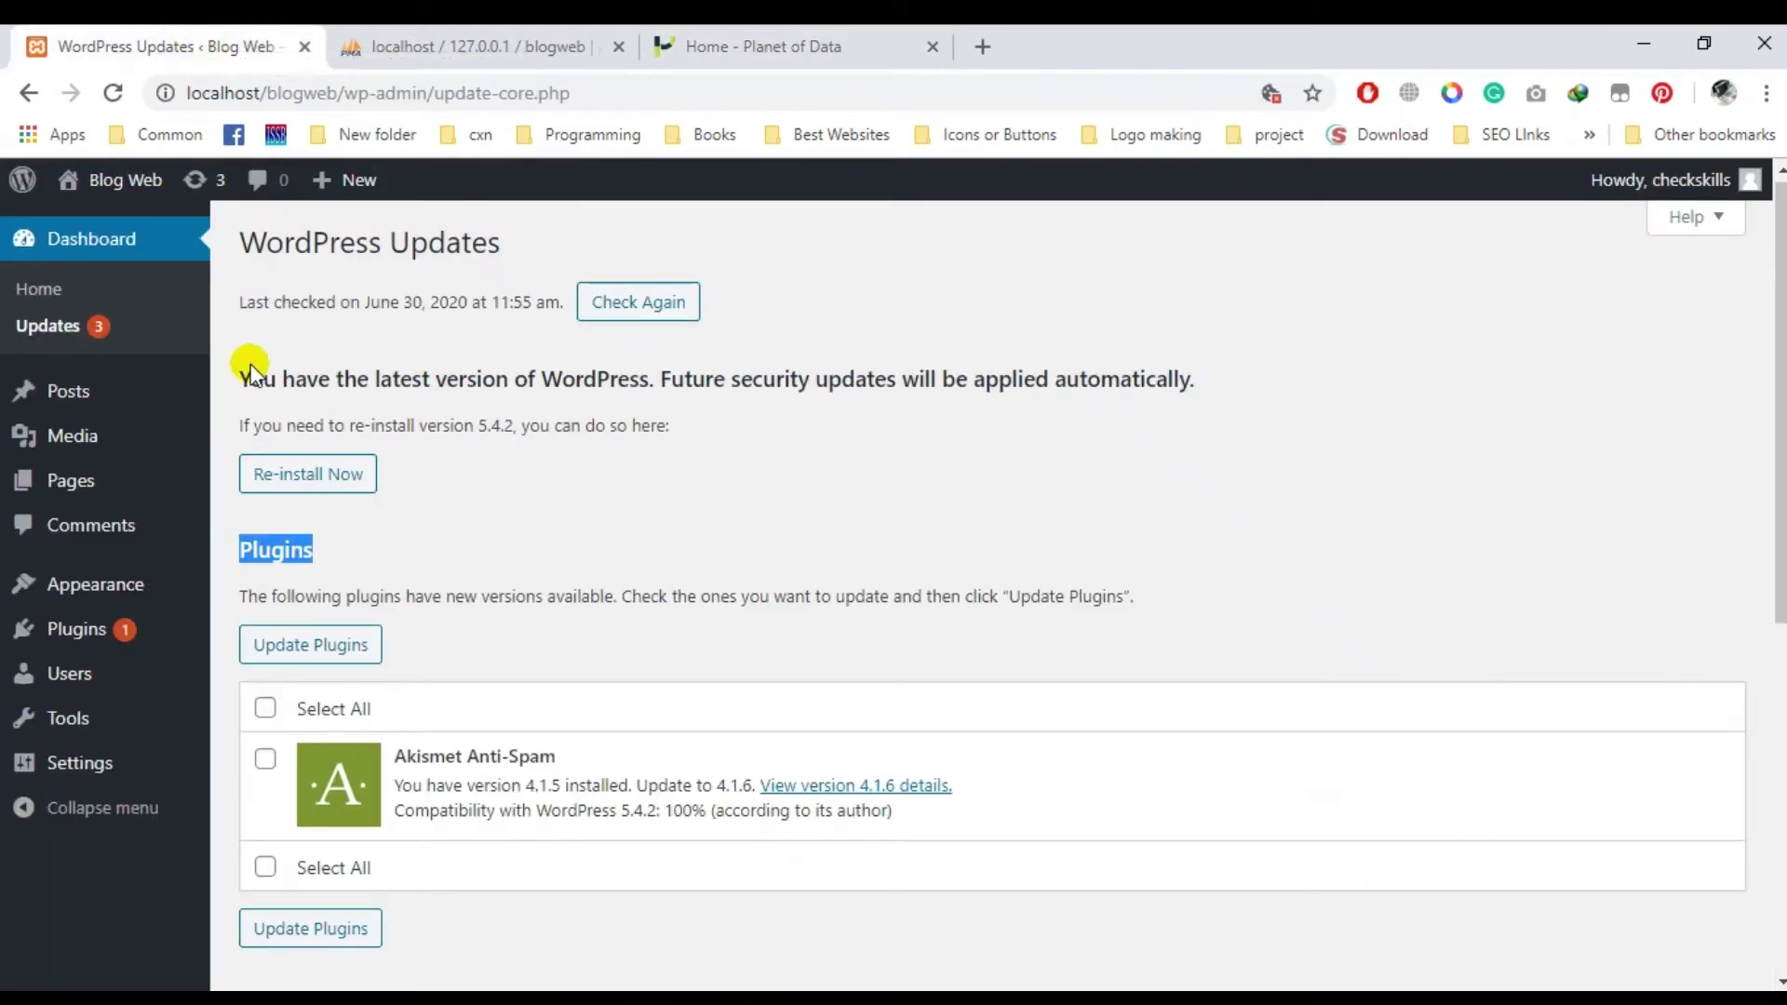
{"action": "mouse_move", "coordinate": [195, 392]}
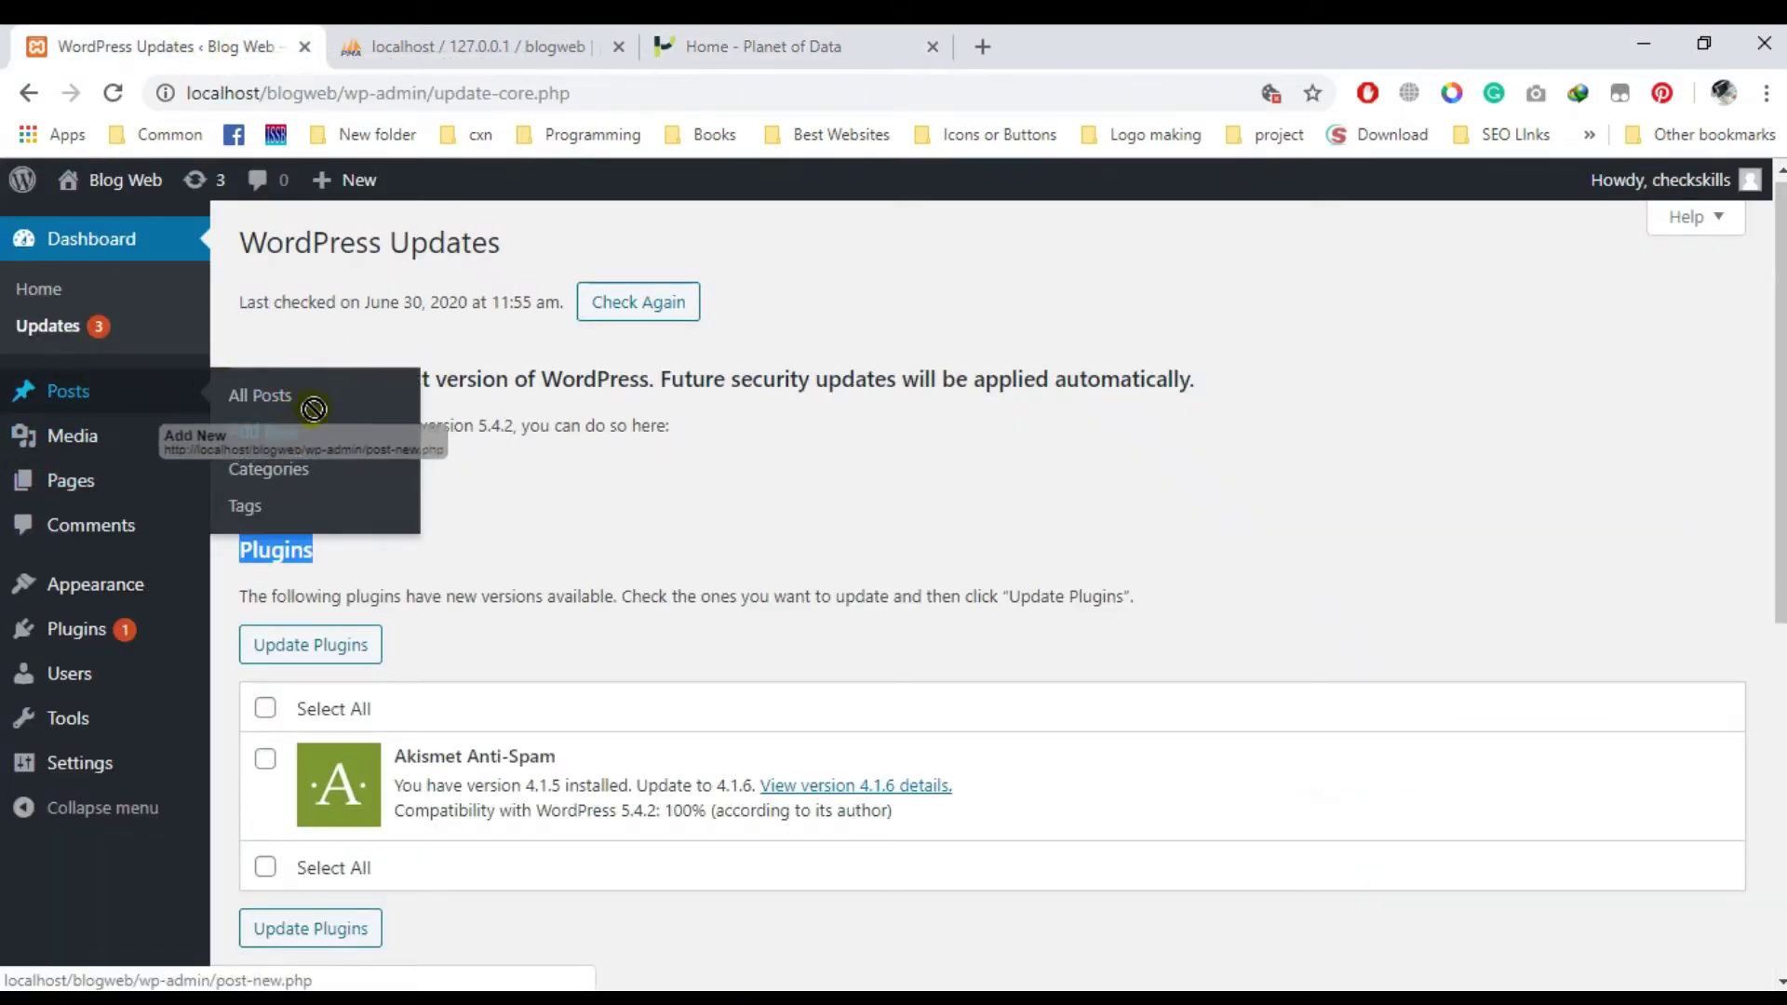
{"action": "left_click", "coordinate": [265, 432]}
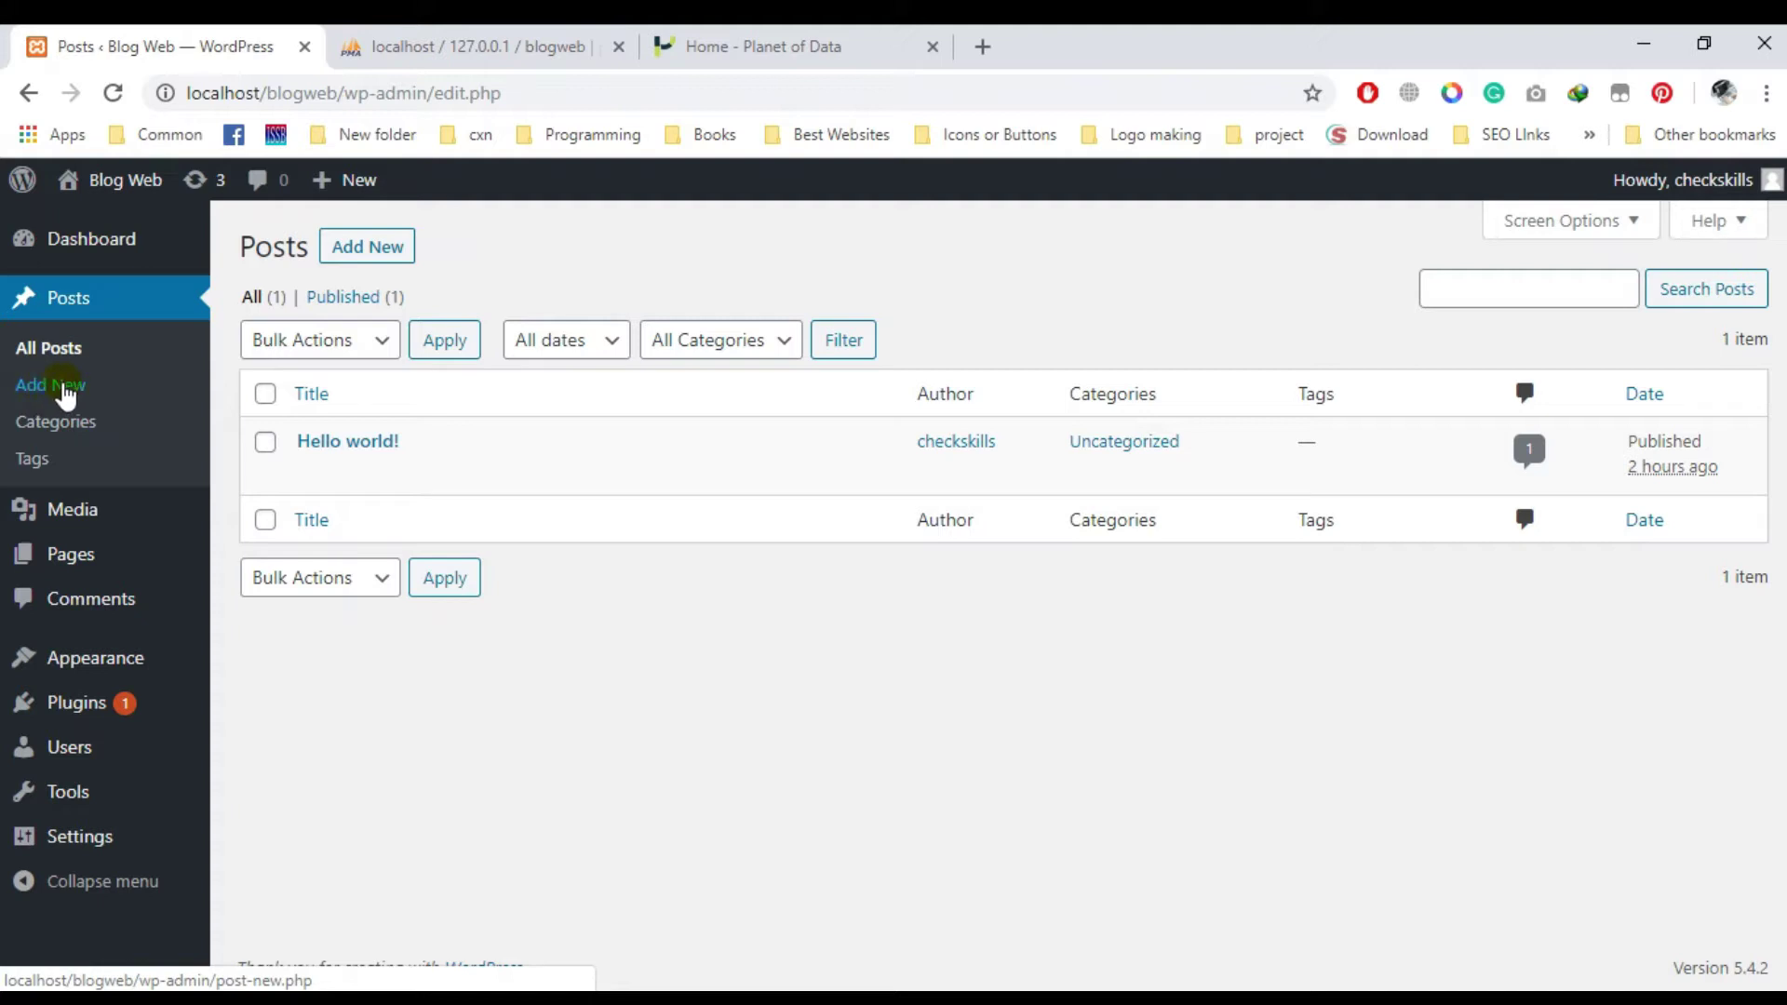
{"action": "left_click", "coordinate": [65, 387]}
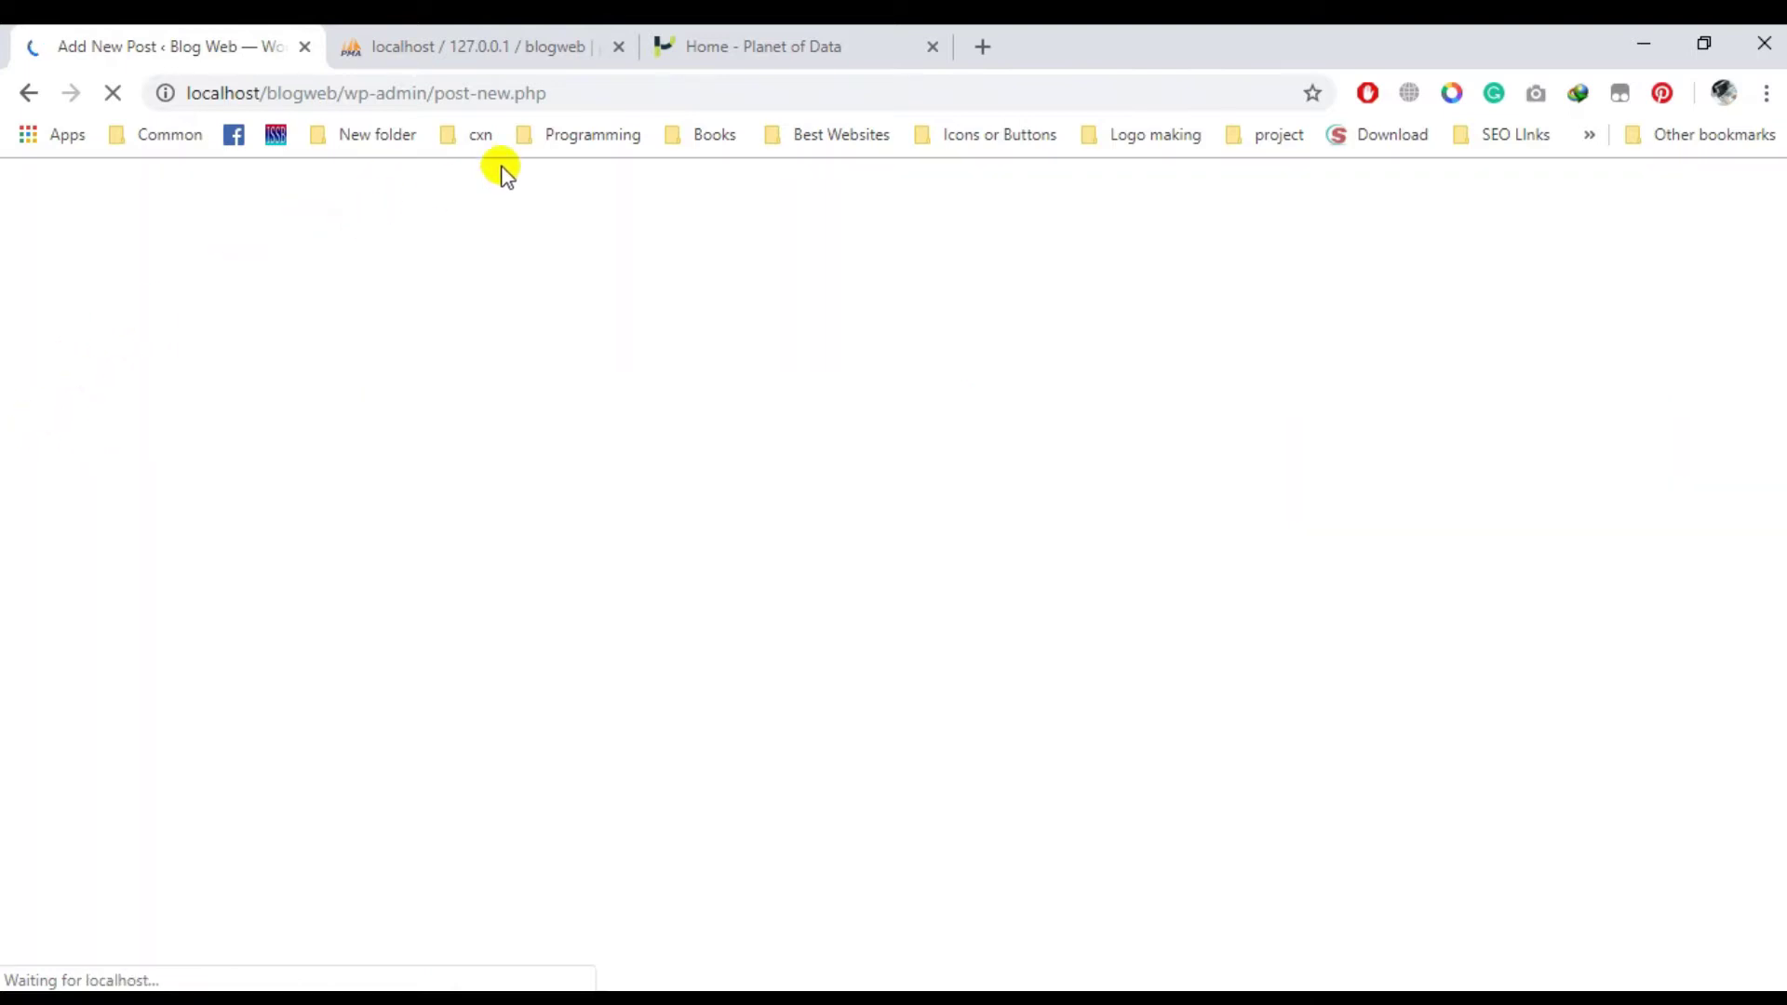
Switch back to the Planet of Data site and examine the news categories in its main navigation.
{"action": "left_click", "coordinate": [757, 38]}
{"action": "scroll", "coordinate": [995, 614], "scroll_direction": "up", "scroll_amount": 5}
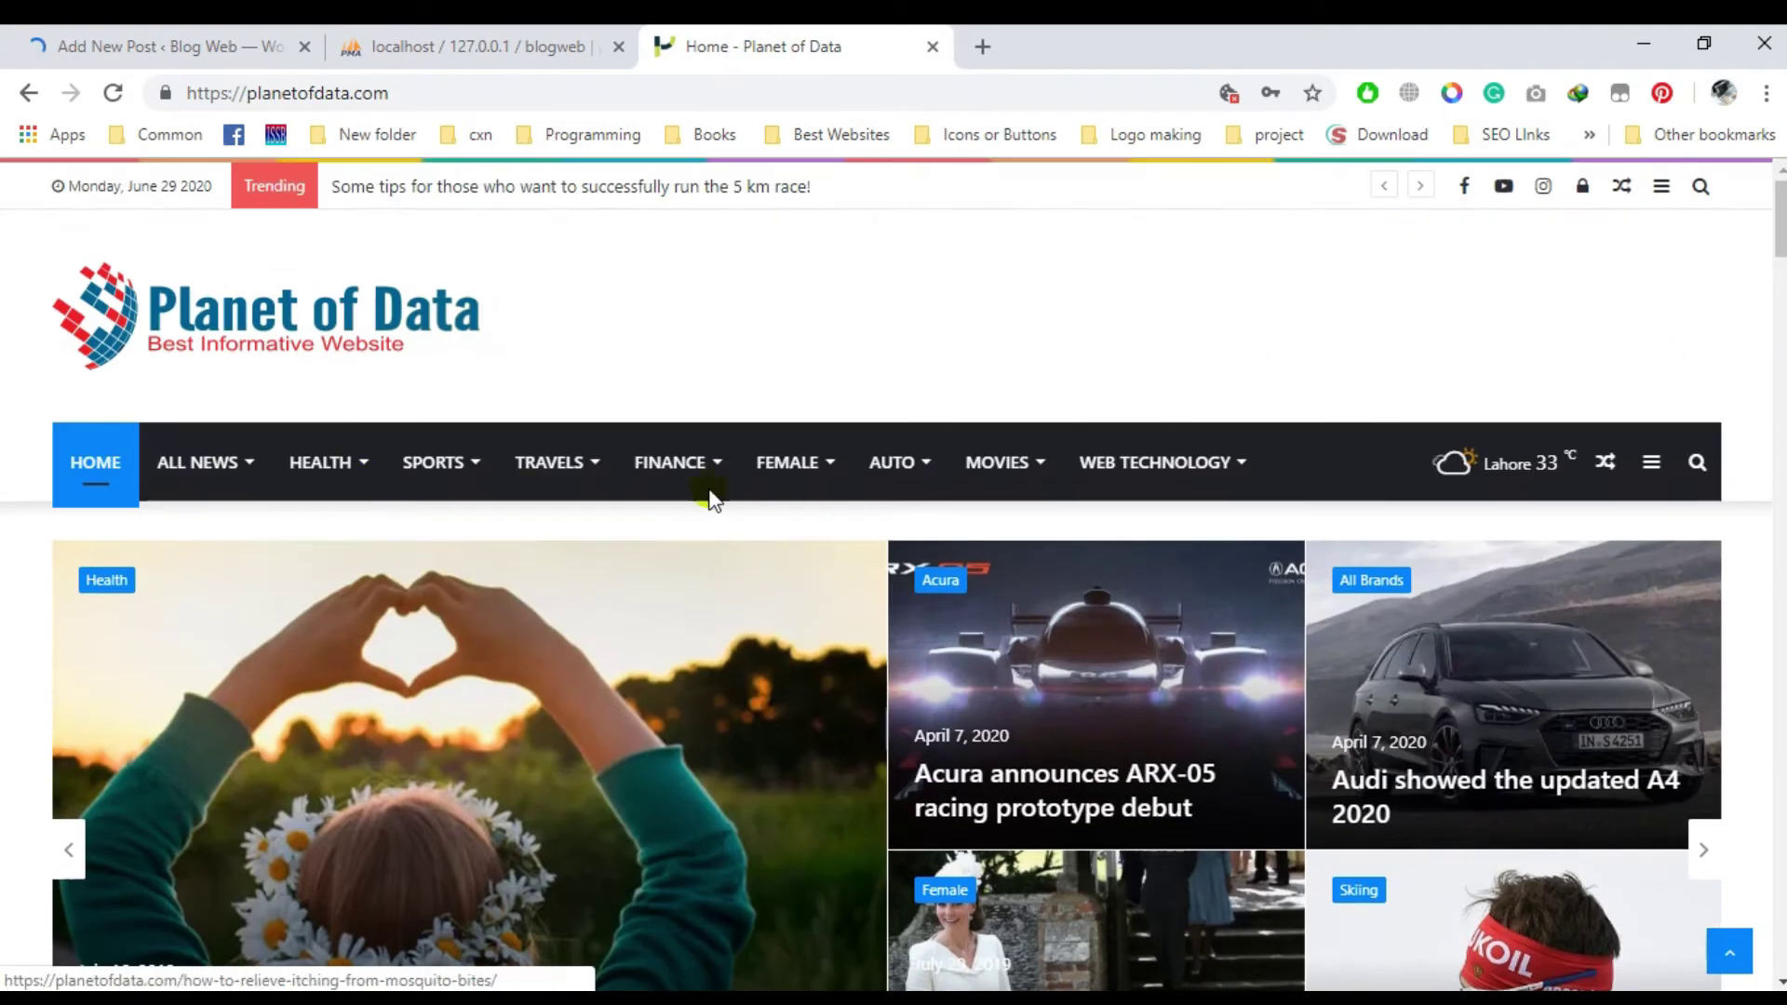
{"action": "mouse_move", "coordinate": [197, 463]}
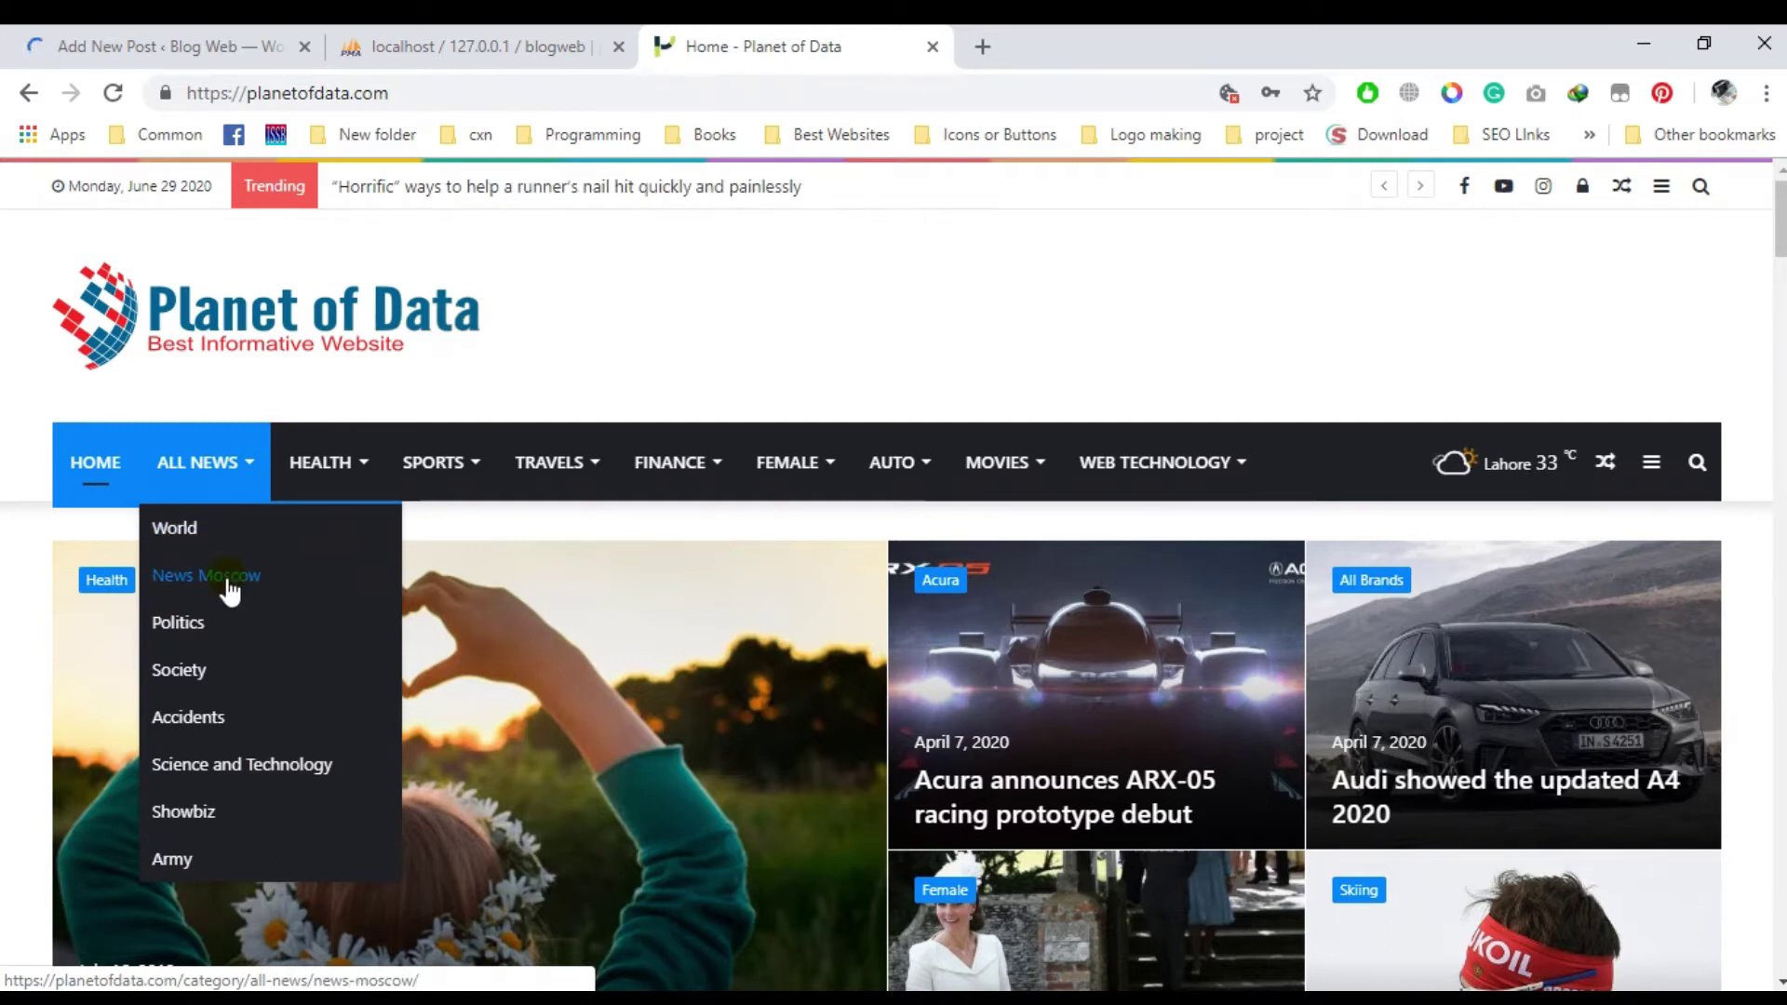
{"action": "mouse_move", "coordinate": [344, 467]}
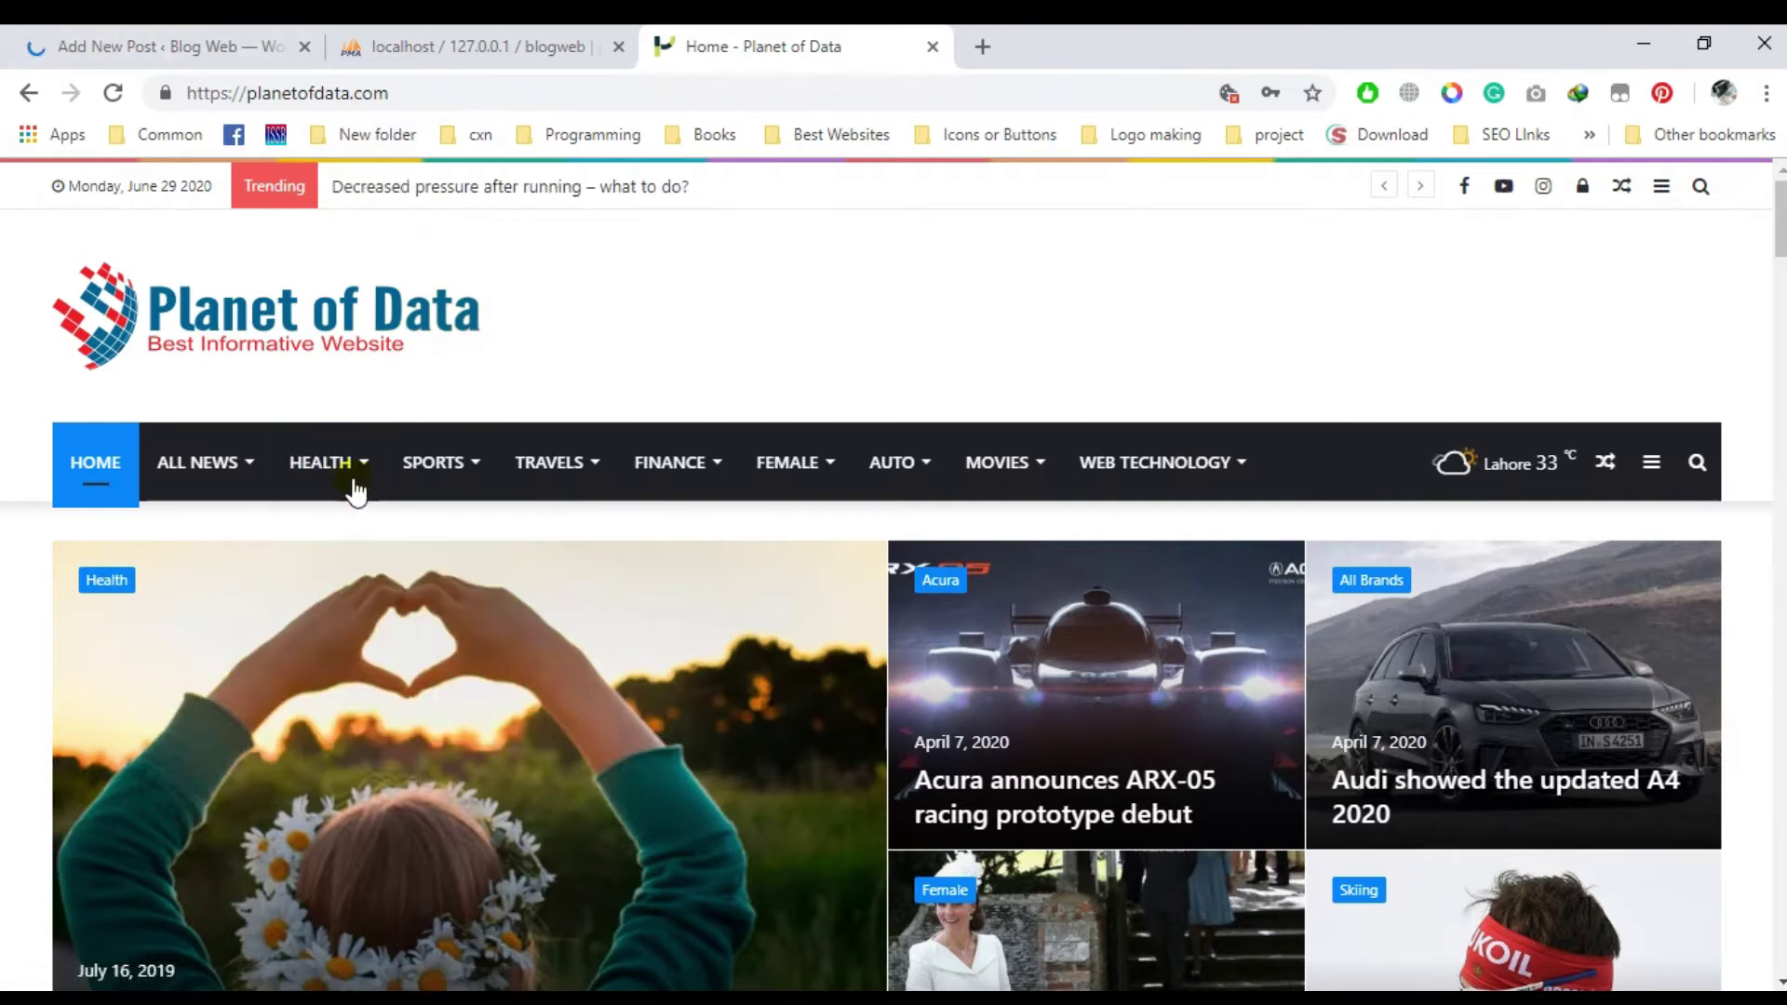
Close the new post's welcome guide in the Blog Web admin and open the post Categories page, checking the Parent Category options.
{"action": "left_click", "coordinate": [167, 47]}
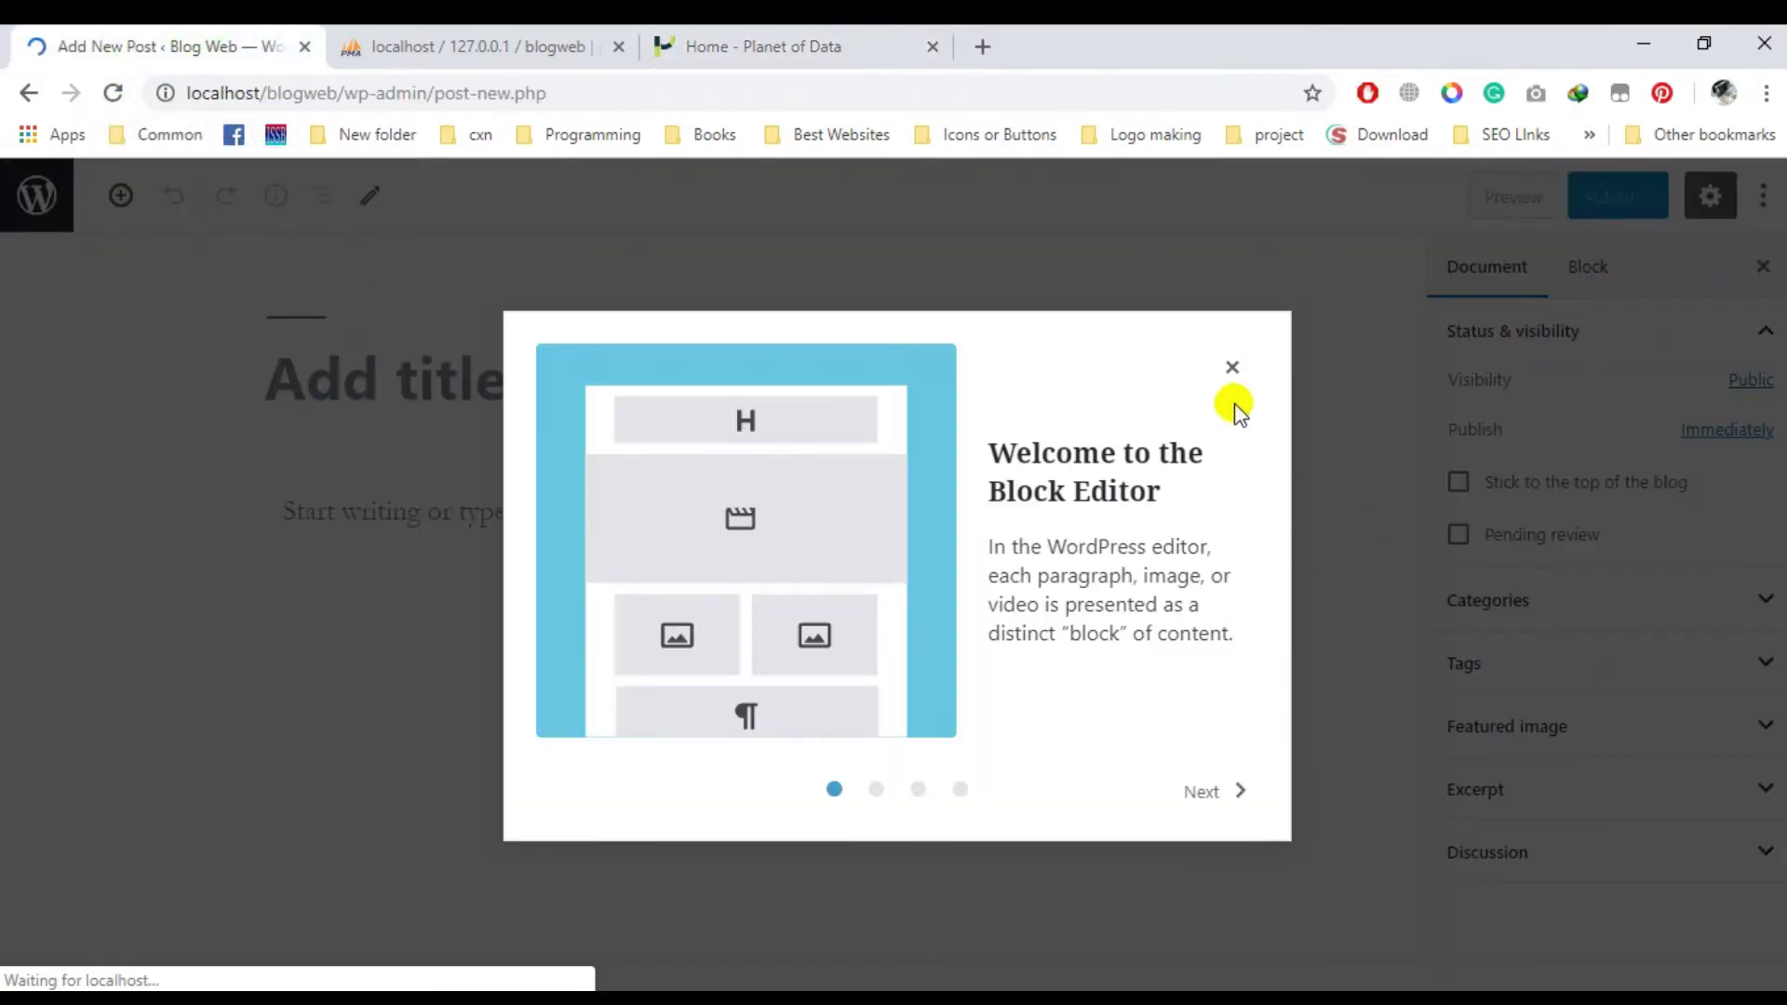
{"action": "left_click", "coordinate": [1233, 367]}
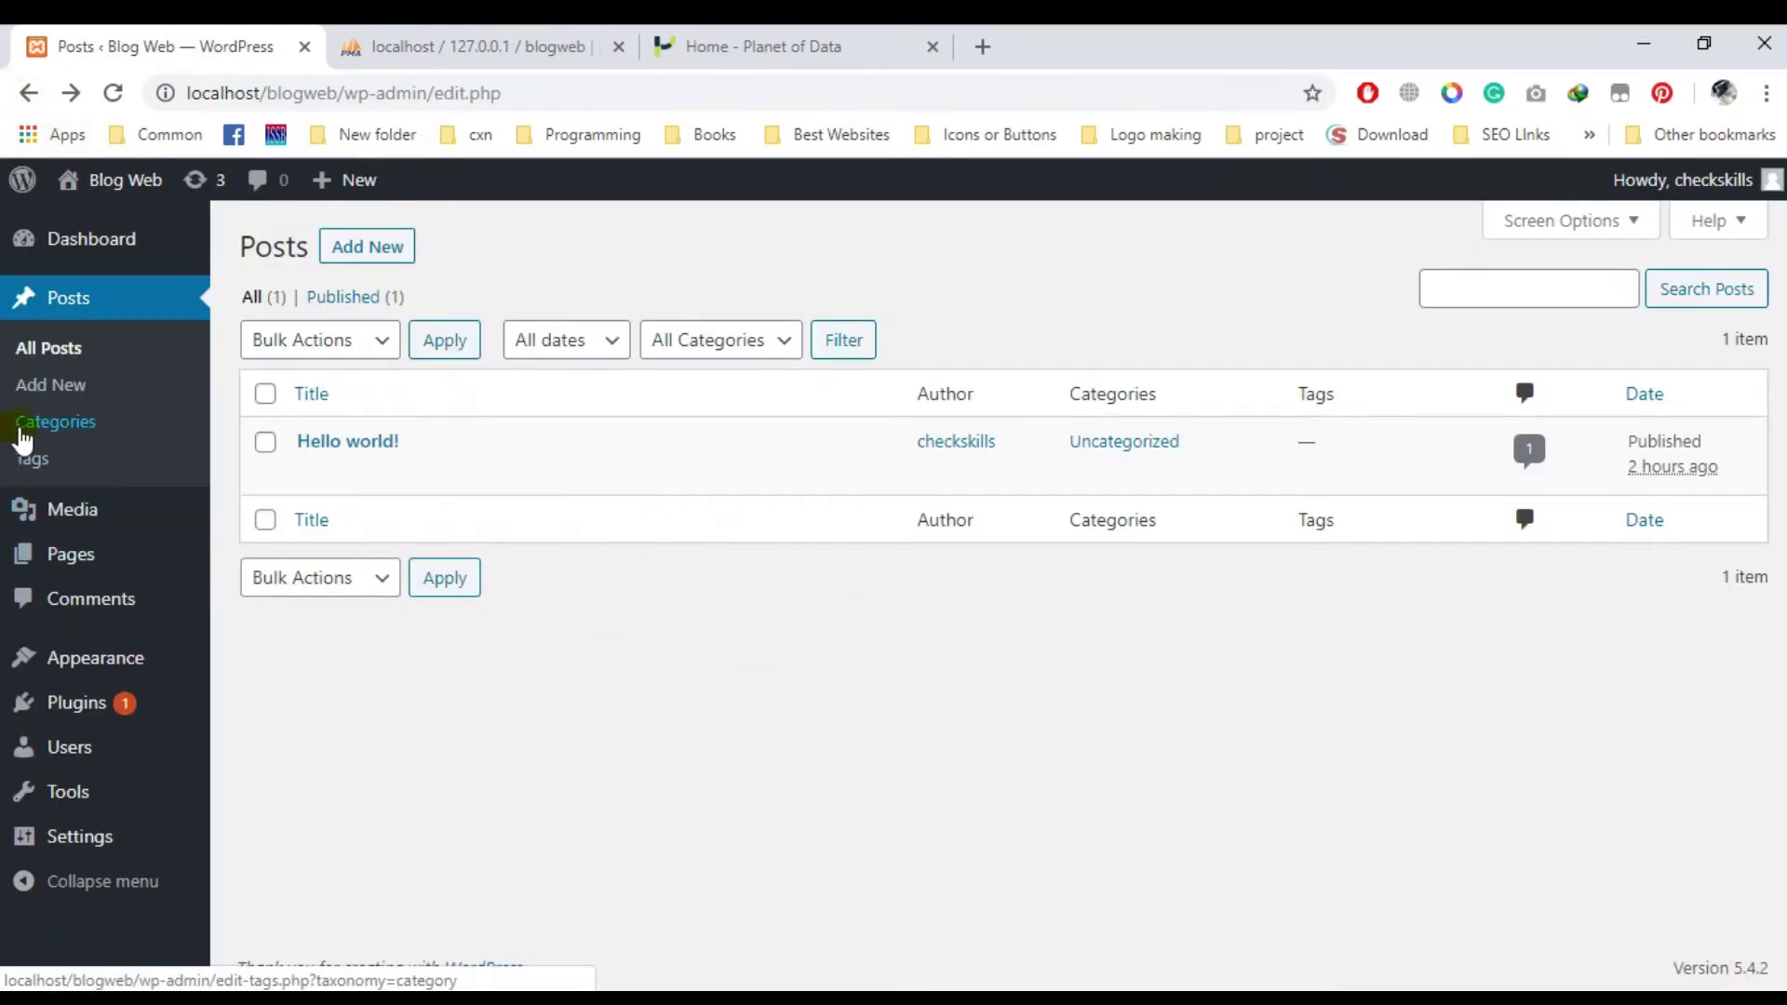
{"action": "left_click", "coordinate": [81, 422]}
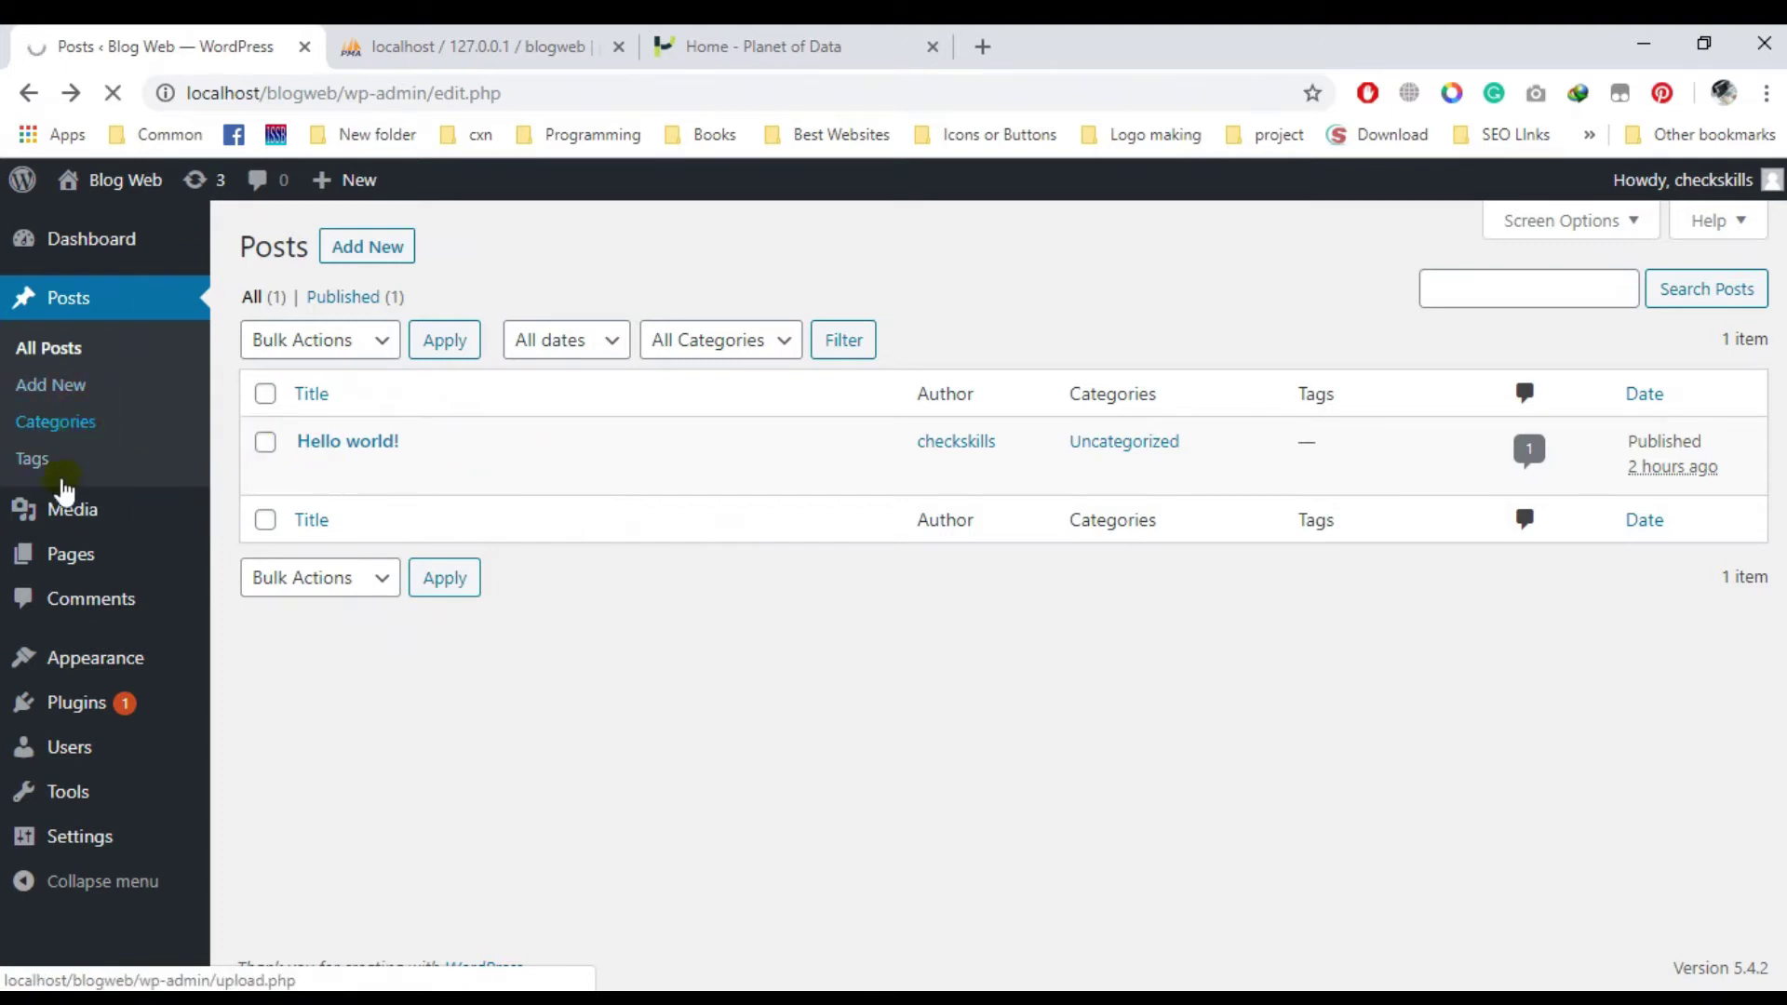
{"action": "scroll", "coordinate": [570, 578], "scroll_direction": "down", "scroll_amount": 1}
{"action": "scroll", "coordinate": [548, 521], "scroll_direction": "up", "scroll_amount": 1}
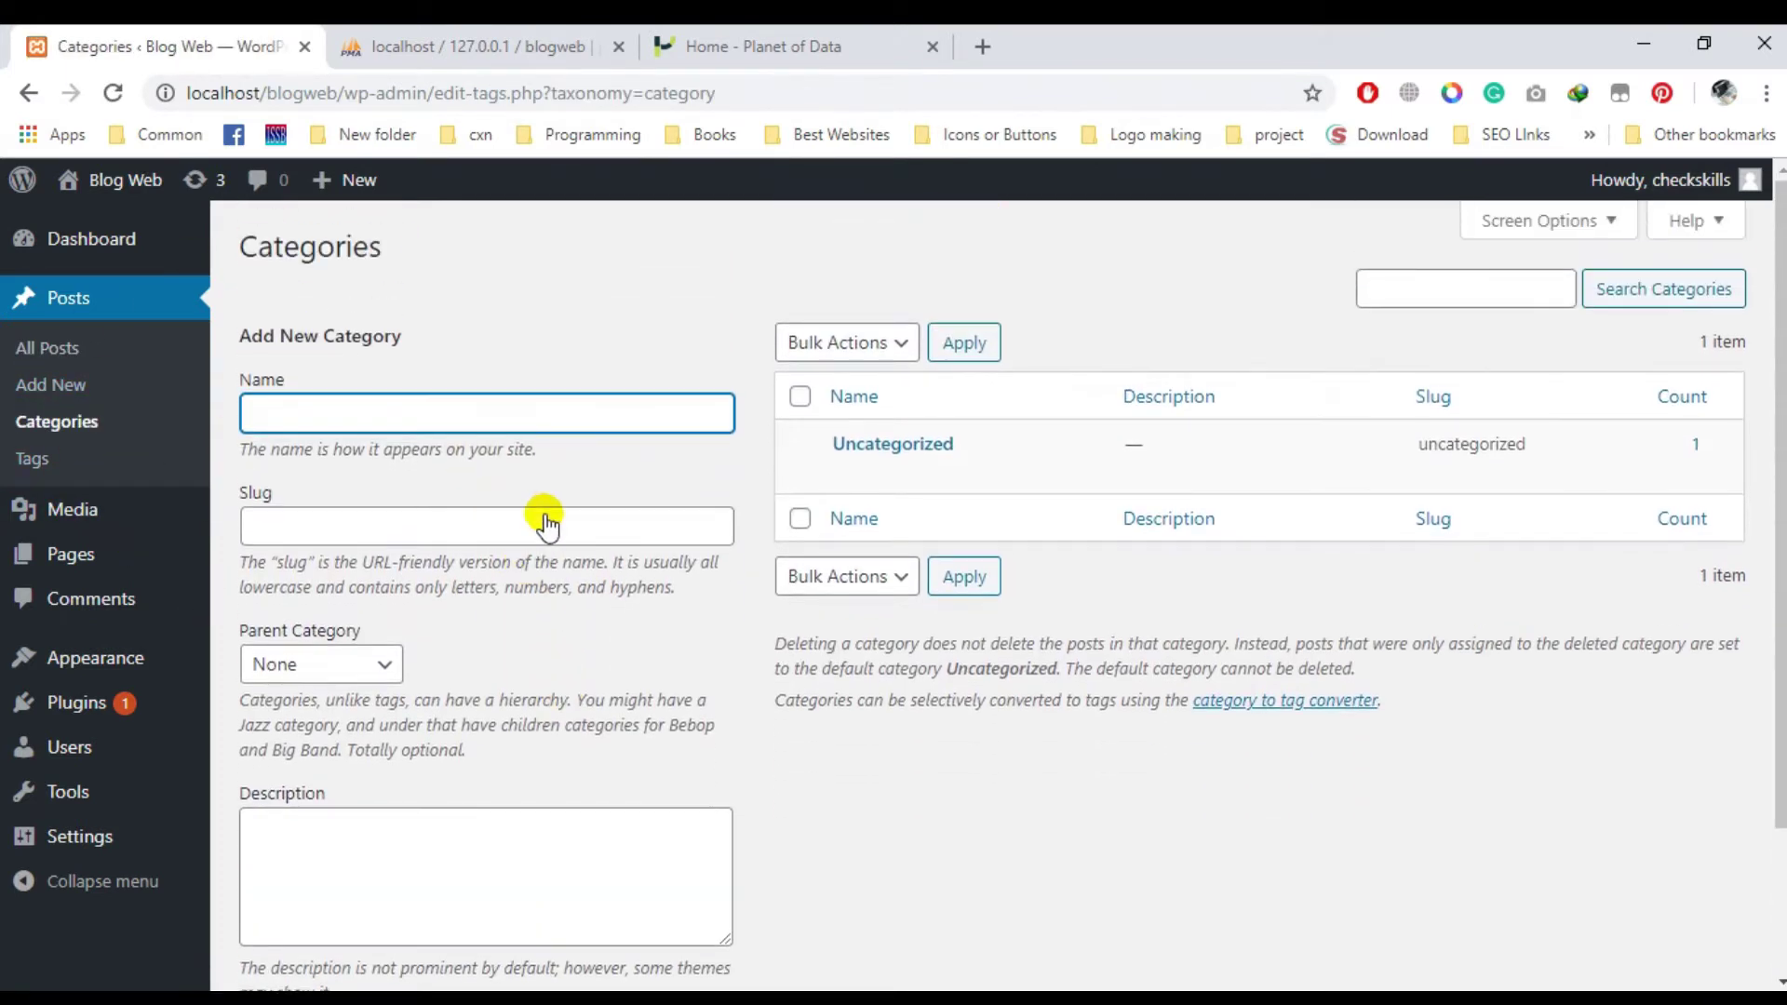
{"action": "left_click", "coordinate": [377, 664]}
{"action": "left_click", "coordinate": [807, 624]}
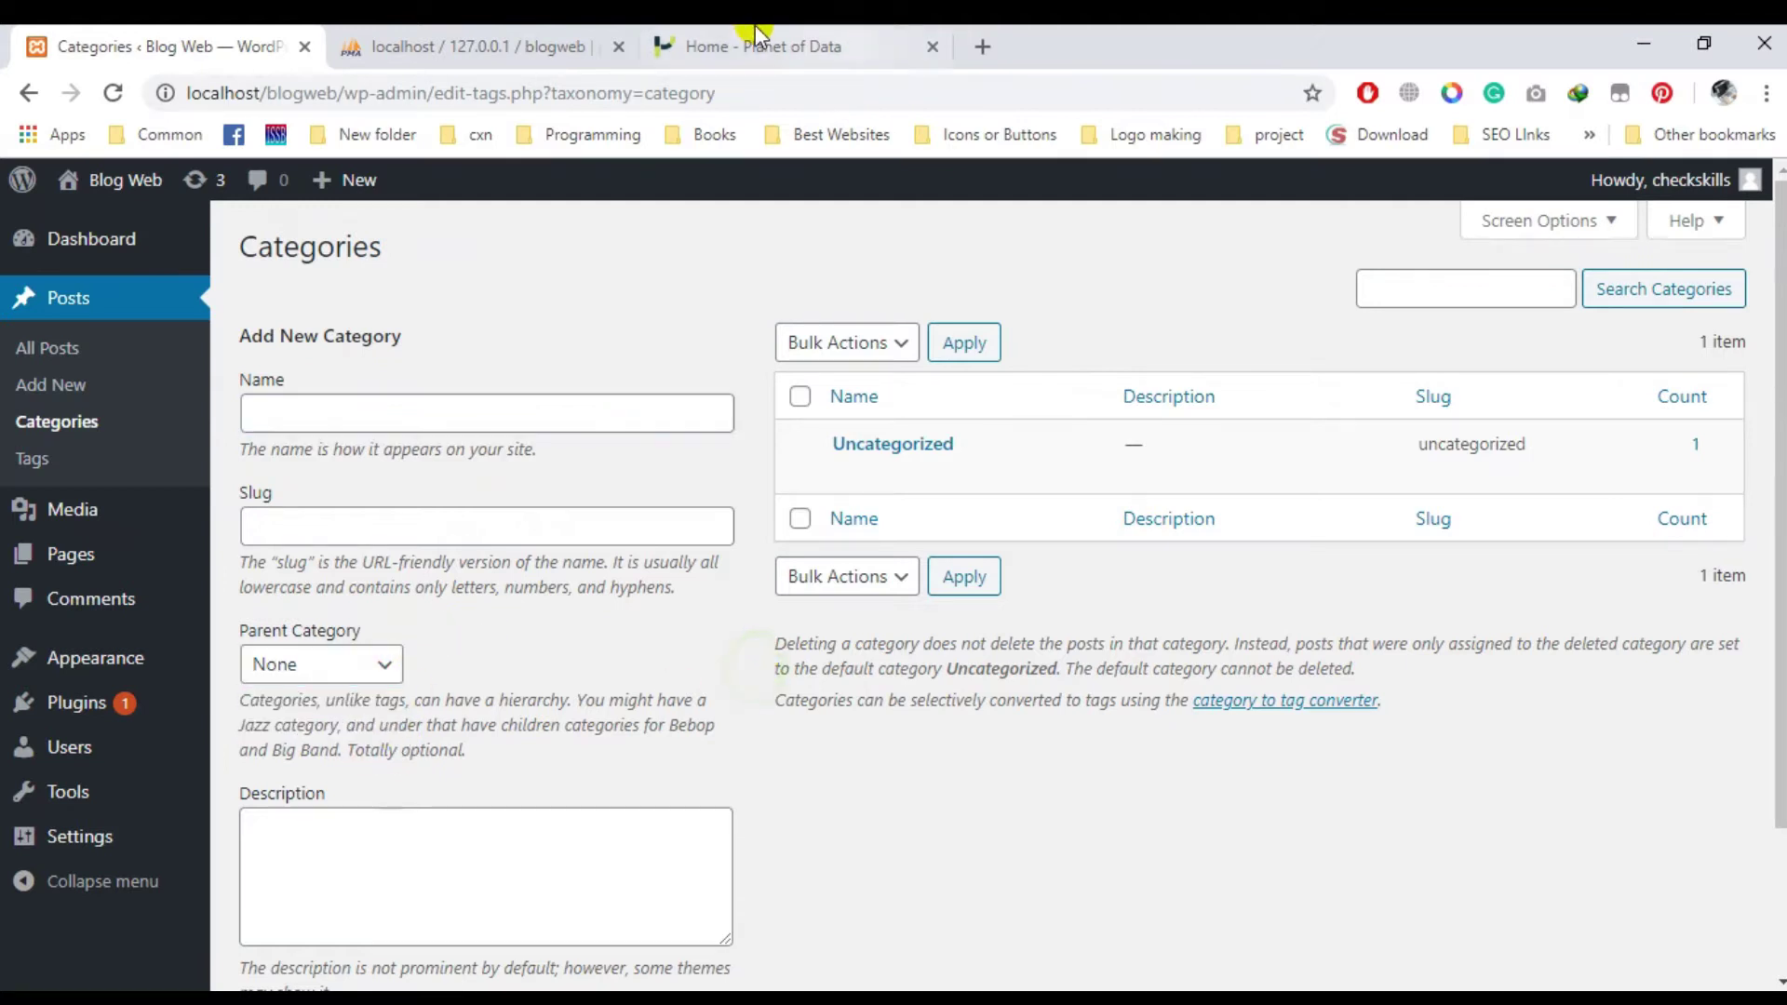
Switch to the Planet of Data homepage and open the featured article "Acura announces ARX-05 racing prototype debut".
{"action": "left_click", "coordinate": [829, 43]}
{"action": "mouse_move", "coordinate": [885, 455]}
{"action": "scroll", "coordinate": [931, 521], "scroll_direction": "down", "scroll_amount": 2}
{"action": "scroll", "coordinate": [998, 598], "scroll_direction": "down", "scroll_amount": 5}
{"action": "scroll", "coordinate": [1024, 633], "scroll_direction": "up", "scroll_amount": 4}
{"action": "scroll", "coordinate": [1105, 638], "scroll_direction": "down", "scroll_amount": 3}
{"action": "left_click", "coordinate": [1050, 284]}
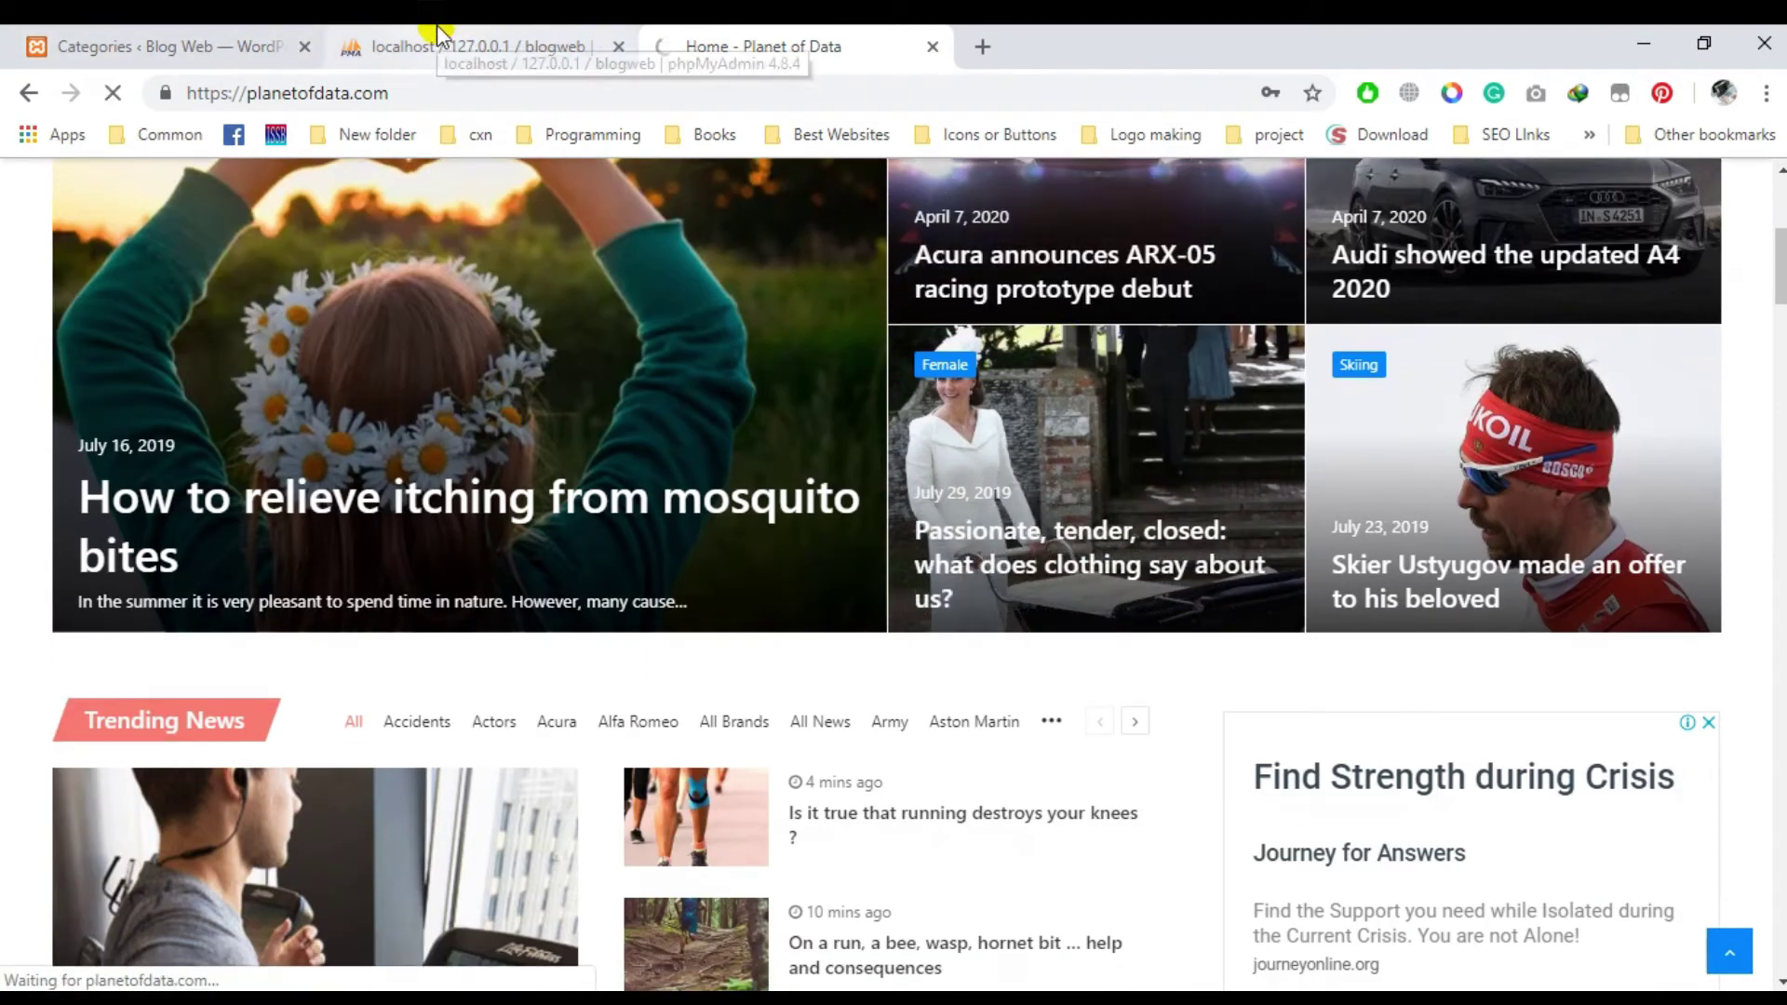
Return to the Blog Web admin and open the post Tags page, viewing the form for adding a new tag.
{"action": "left_click", "coordinate": [175, 39]}
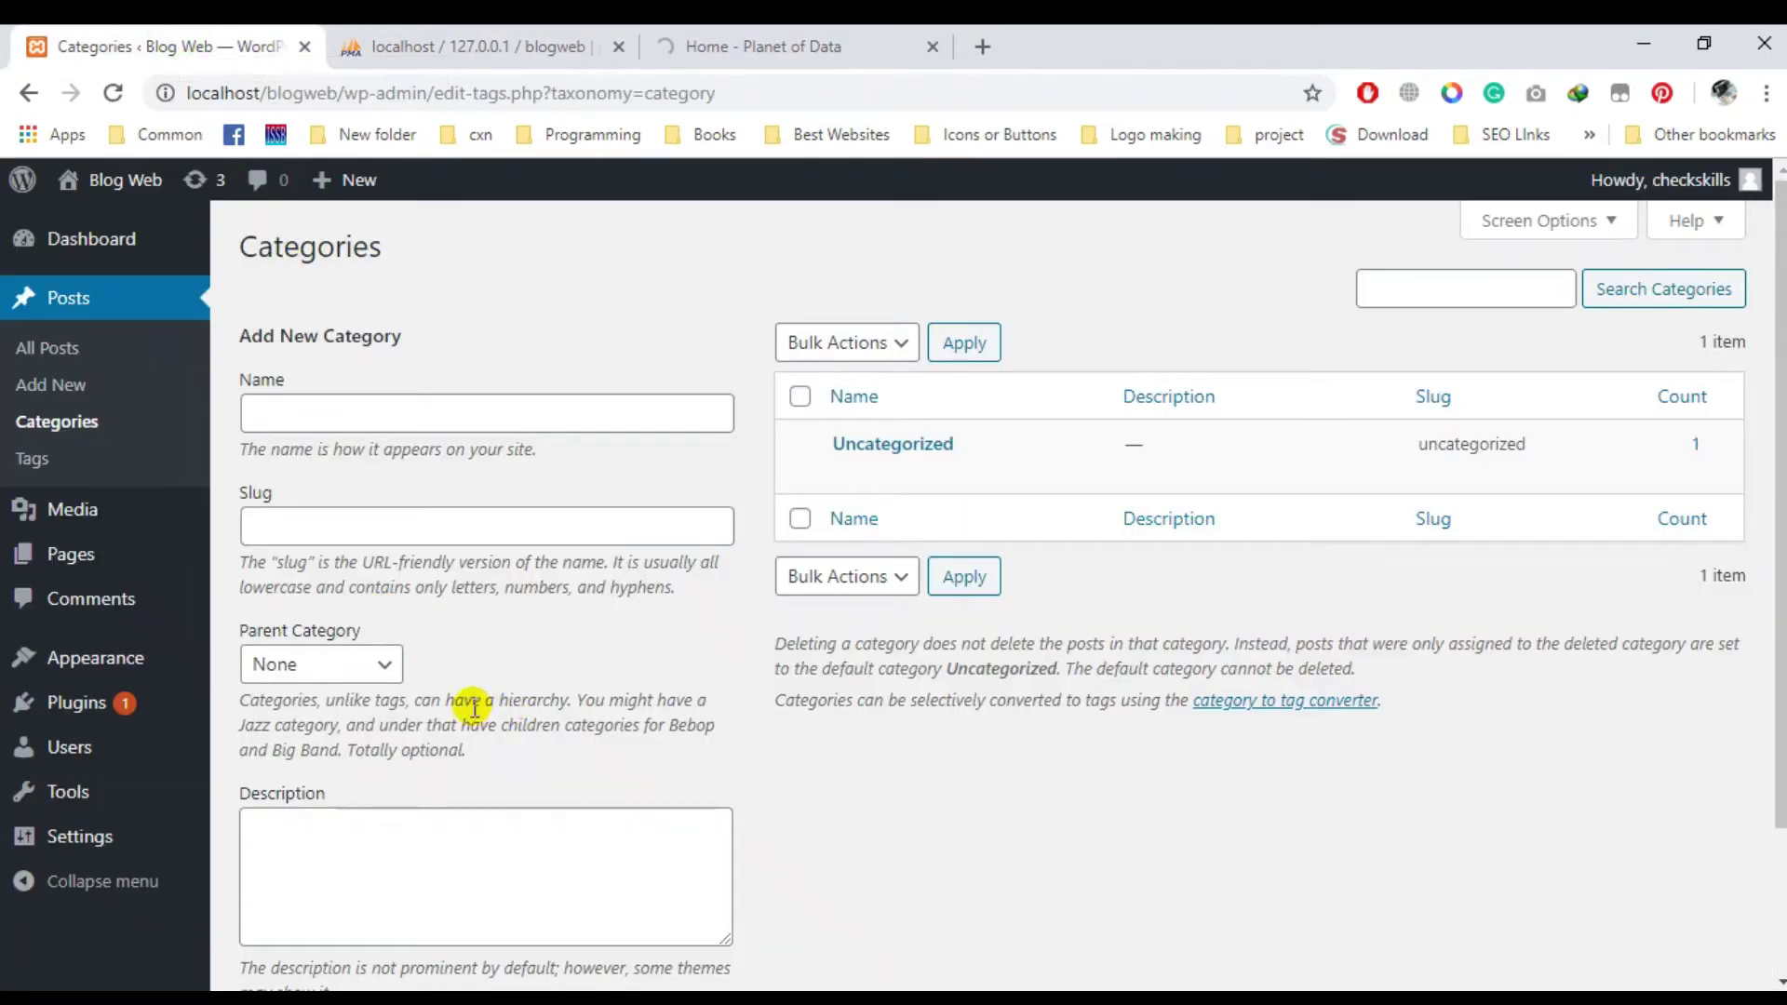
{"action": "left_click", "coordinate": [34, 457]}
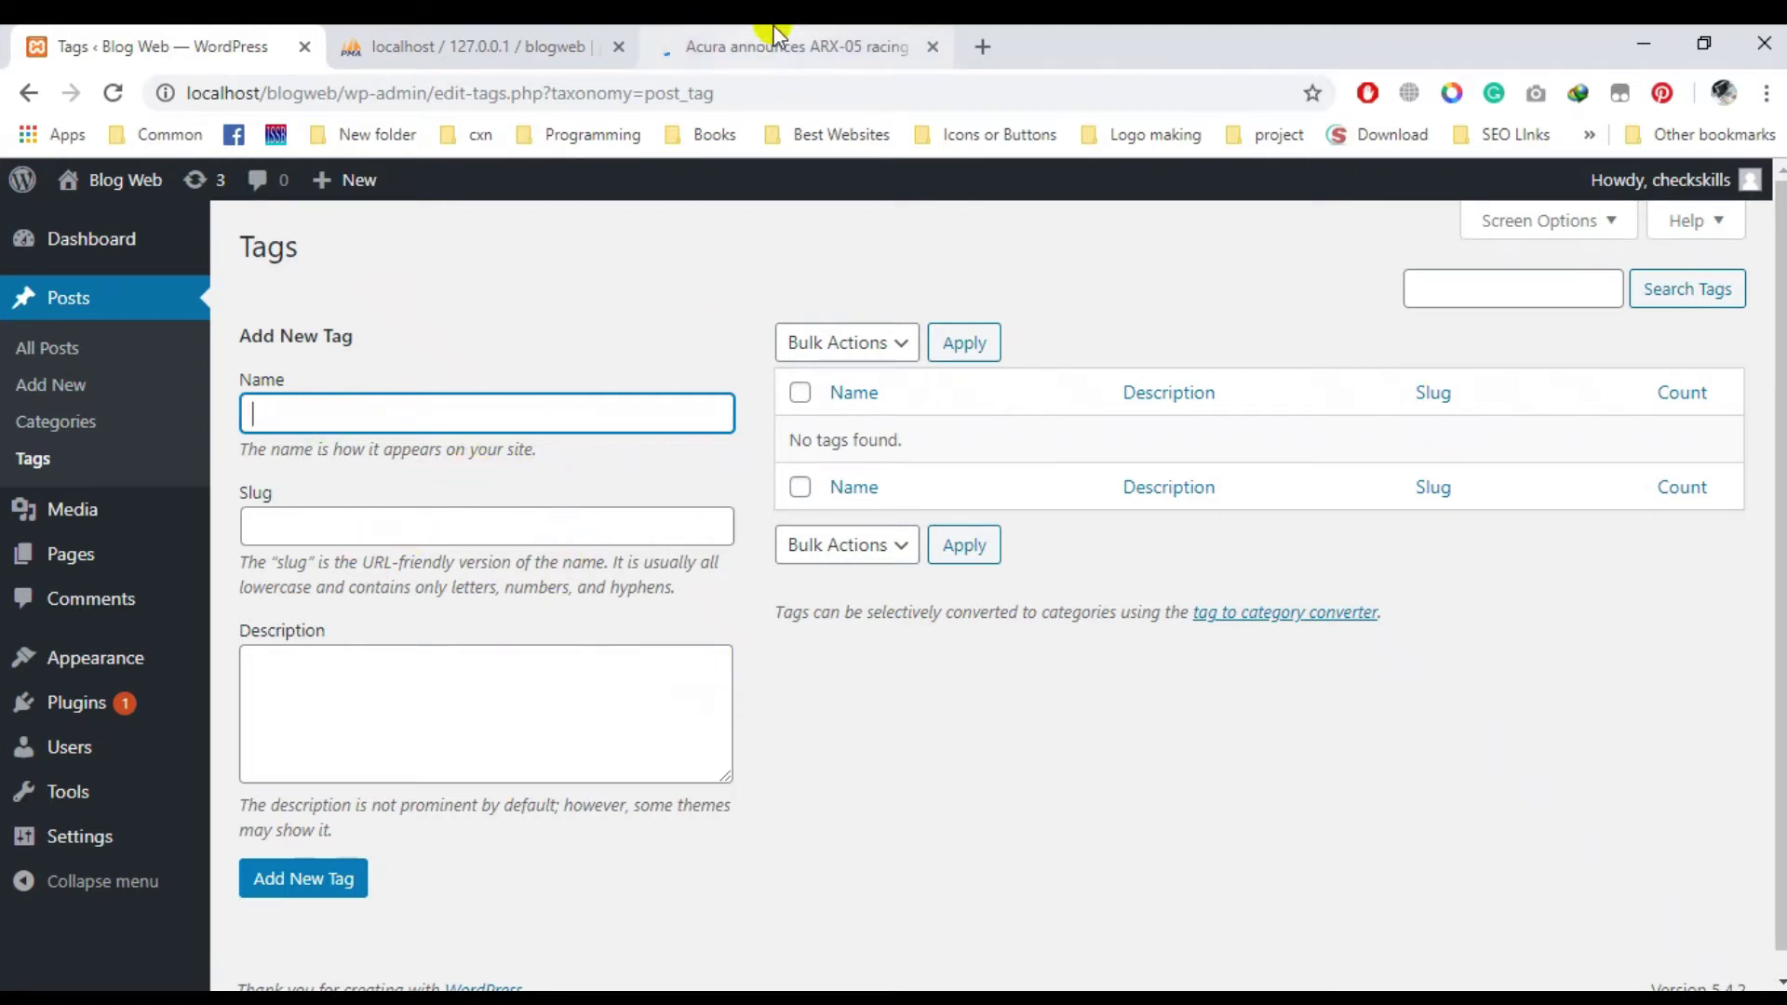
{"action": "left_click", "coordinate": [816, 42]}
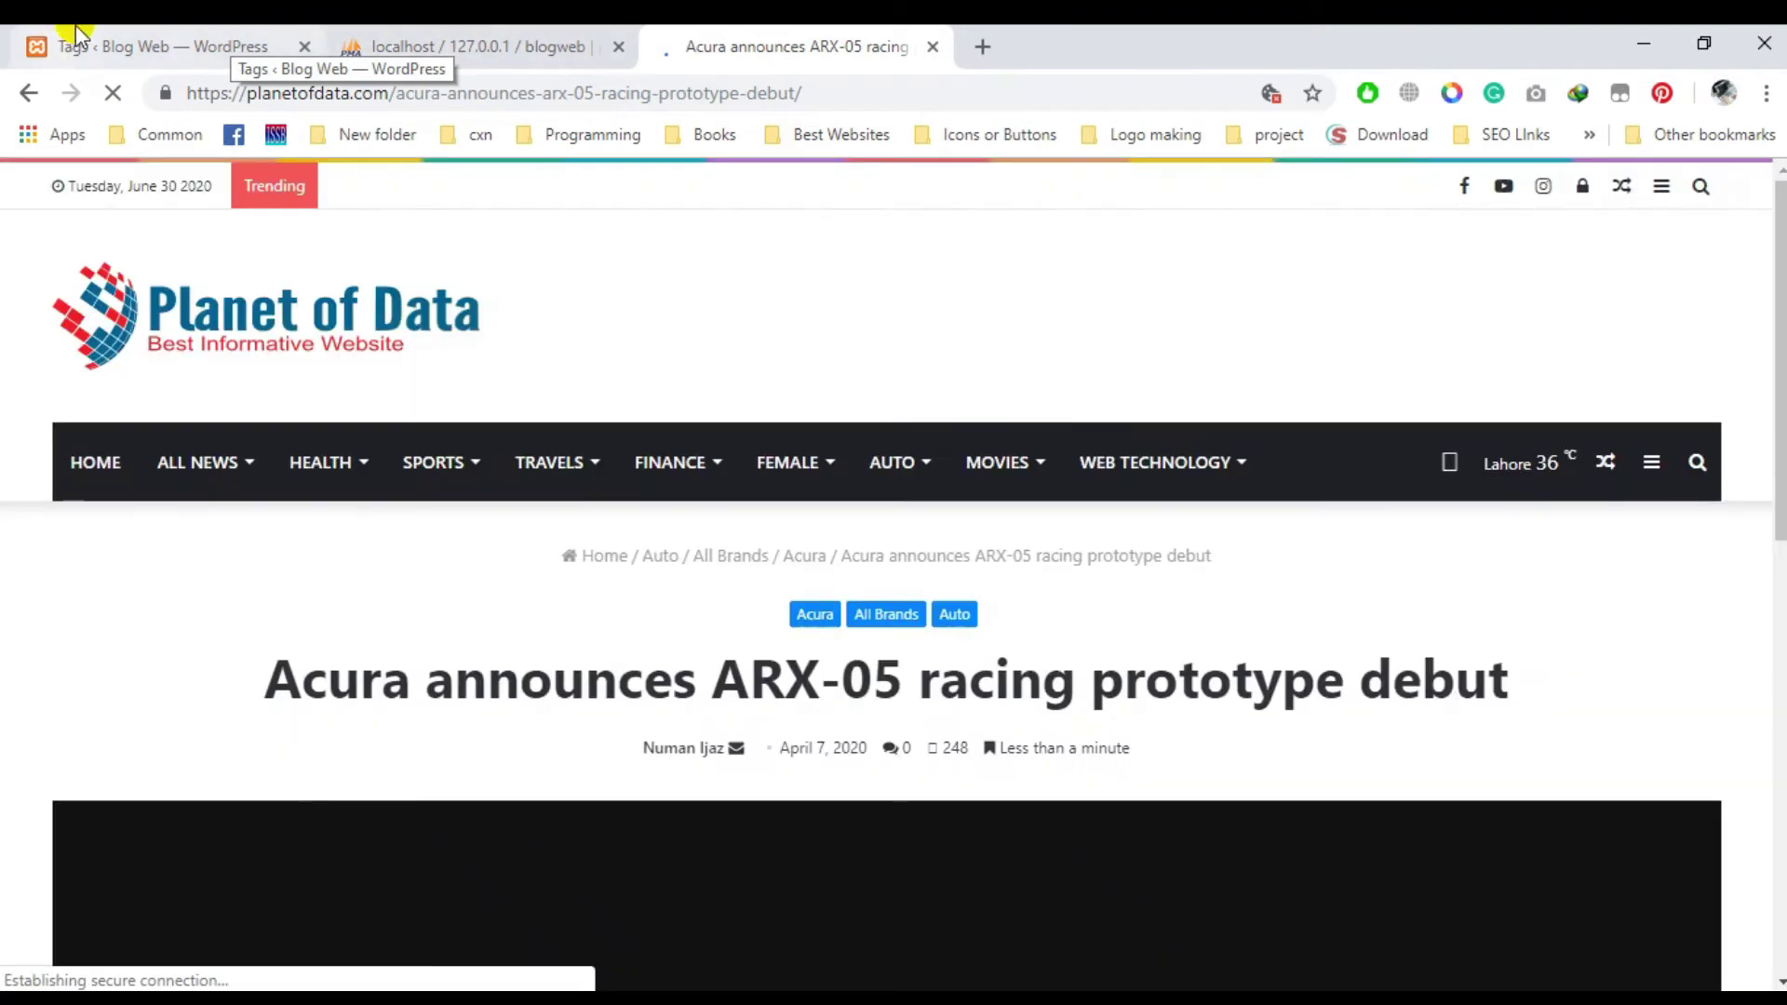
{"action": "left_click", "coordinate": [78, 39]}
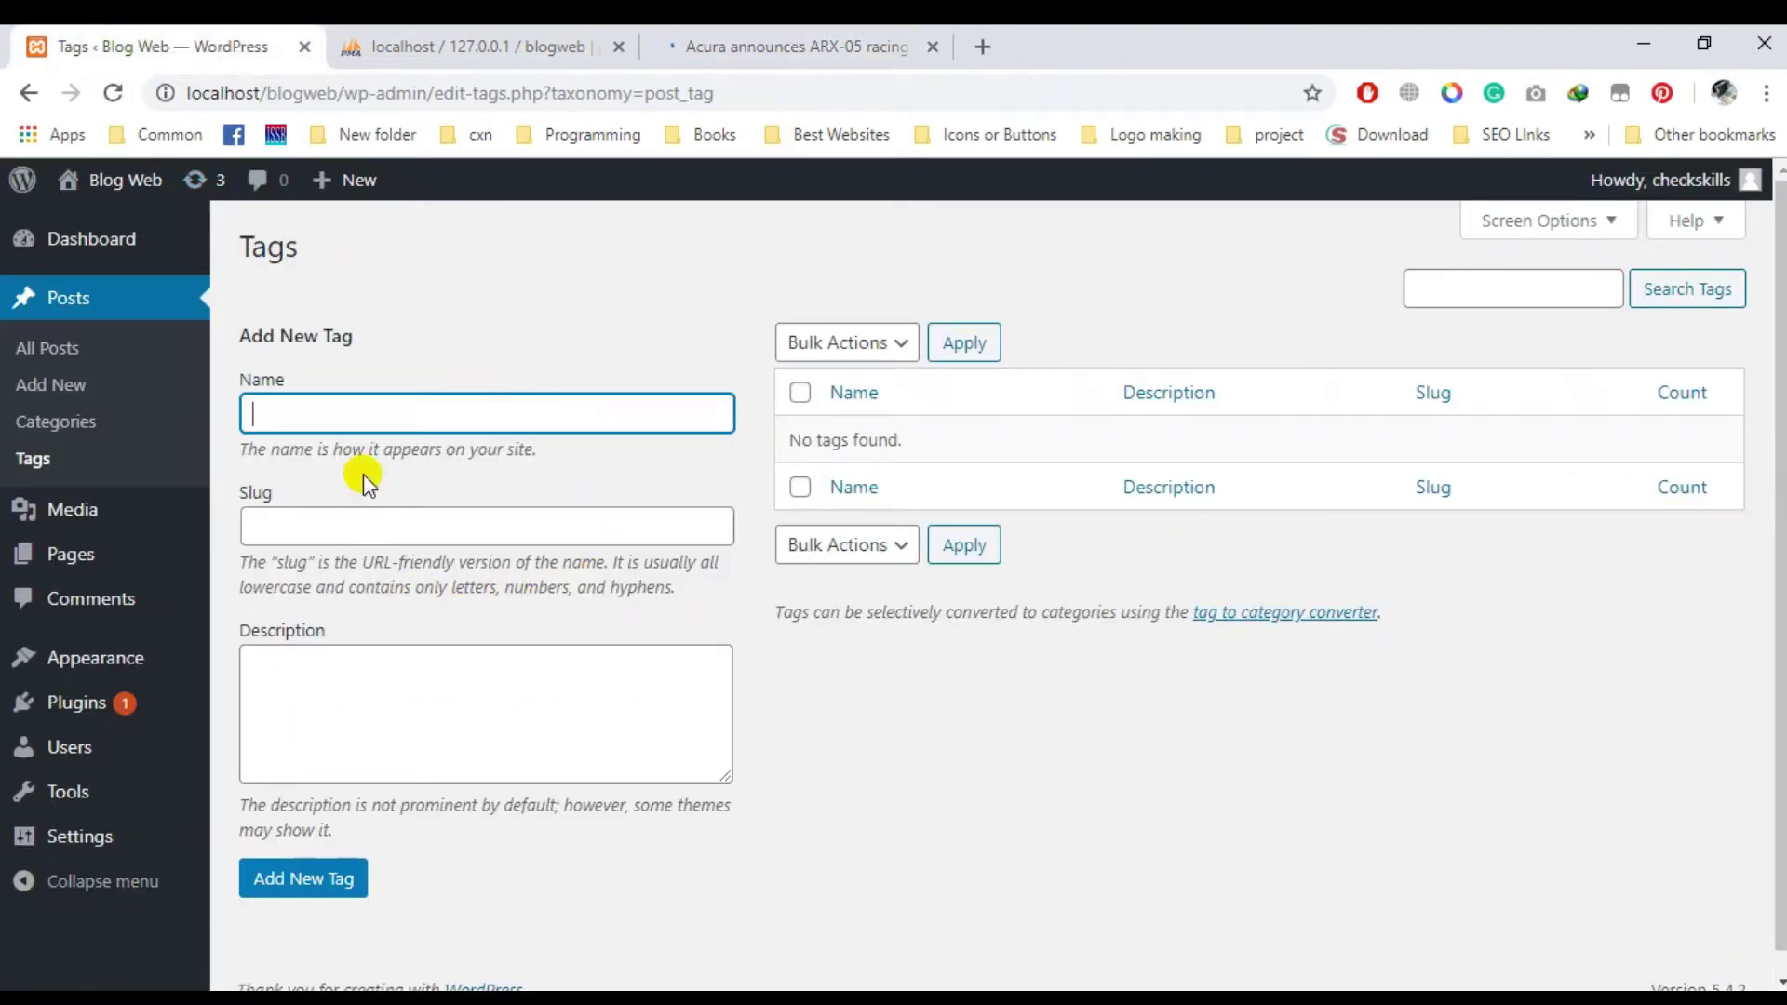
{"action": "scroll", "coordinate": [279, 577], "scroll_direction": "down", "scroll_amount": 1}
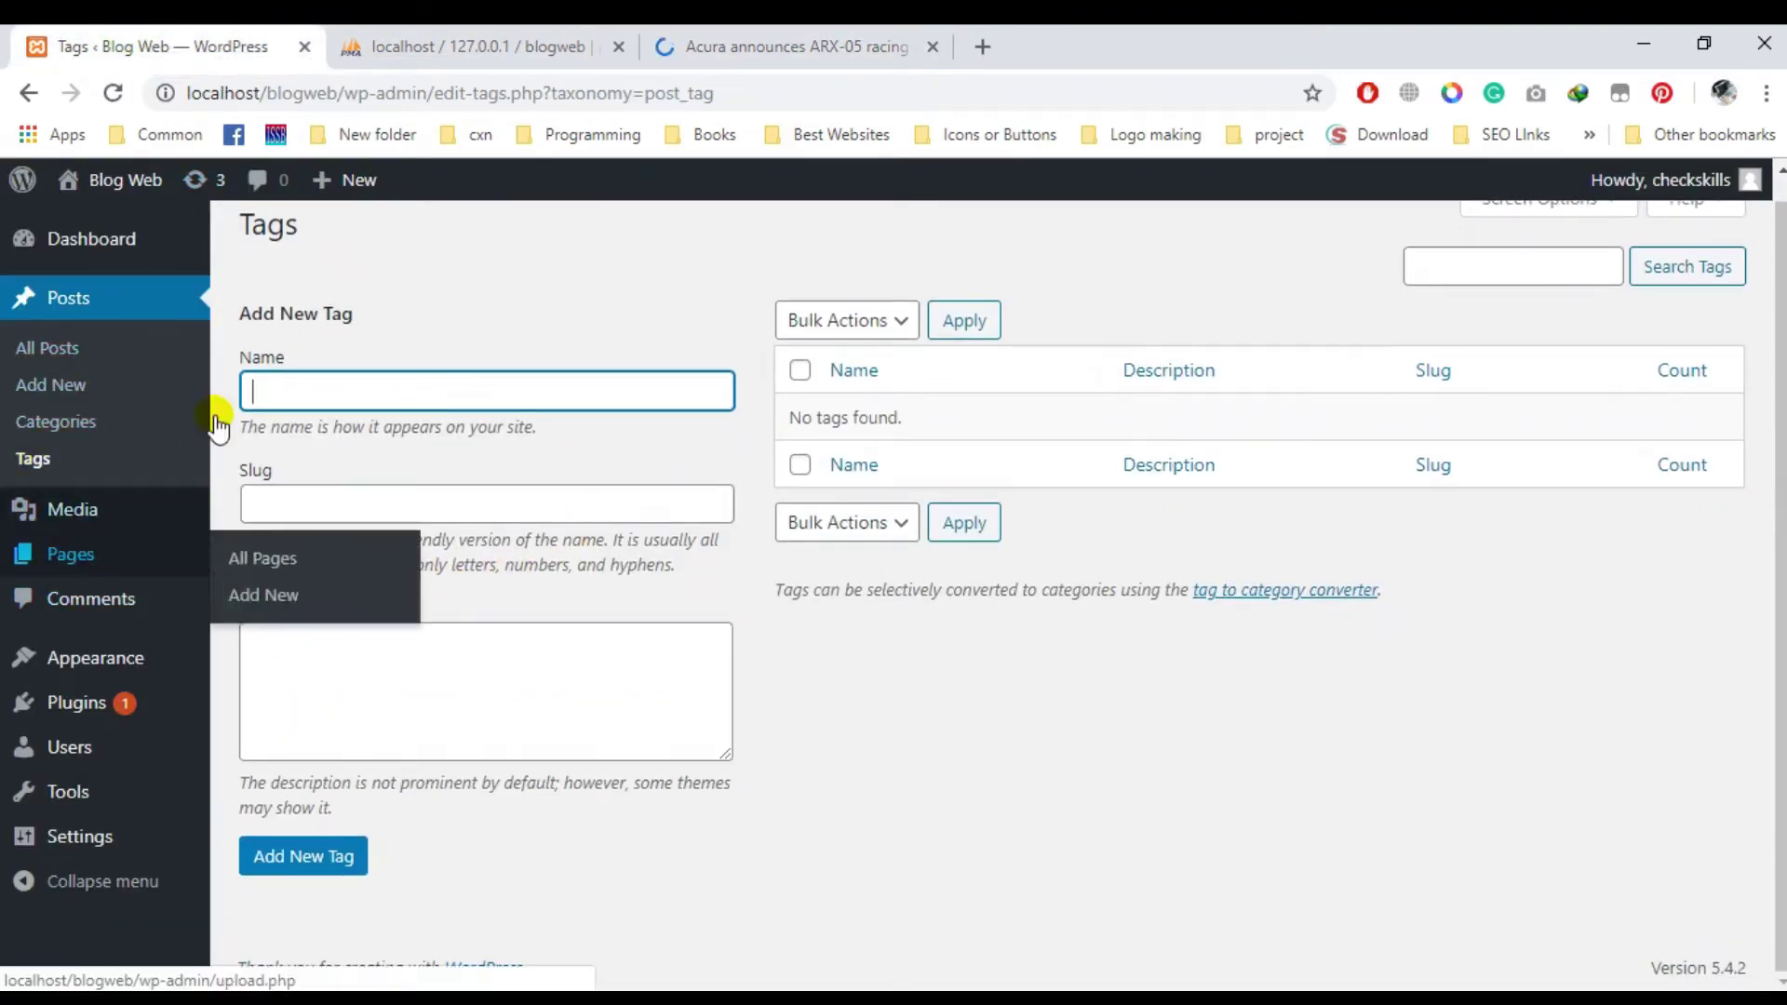
View the Acura ARX-05 article on Planet of Data down to its body text, and return to the admin's Tags page.
{"action": "left_click", "coordinate": [796, 45]}
{"action": "scroll", "coordinate": [494, 637], "scroll_direction": "down", "scroll_amount": 2}
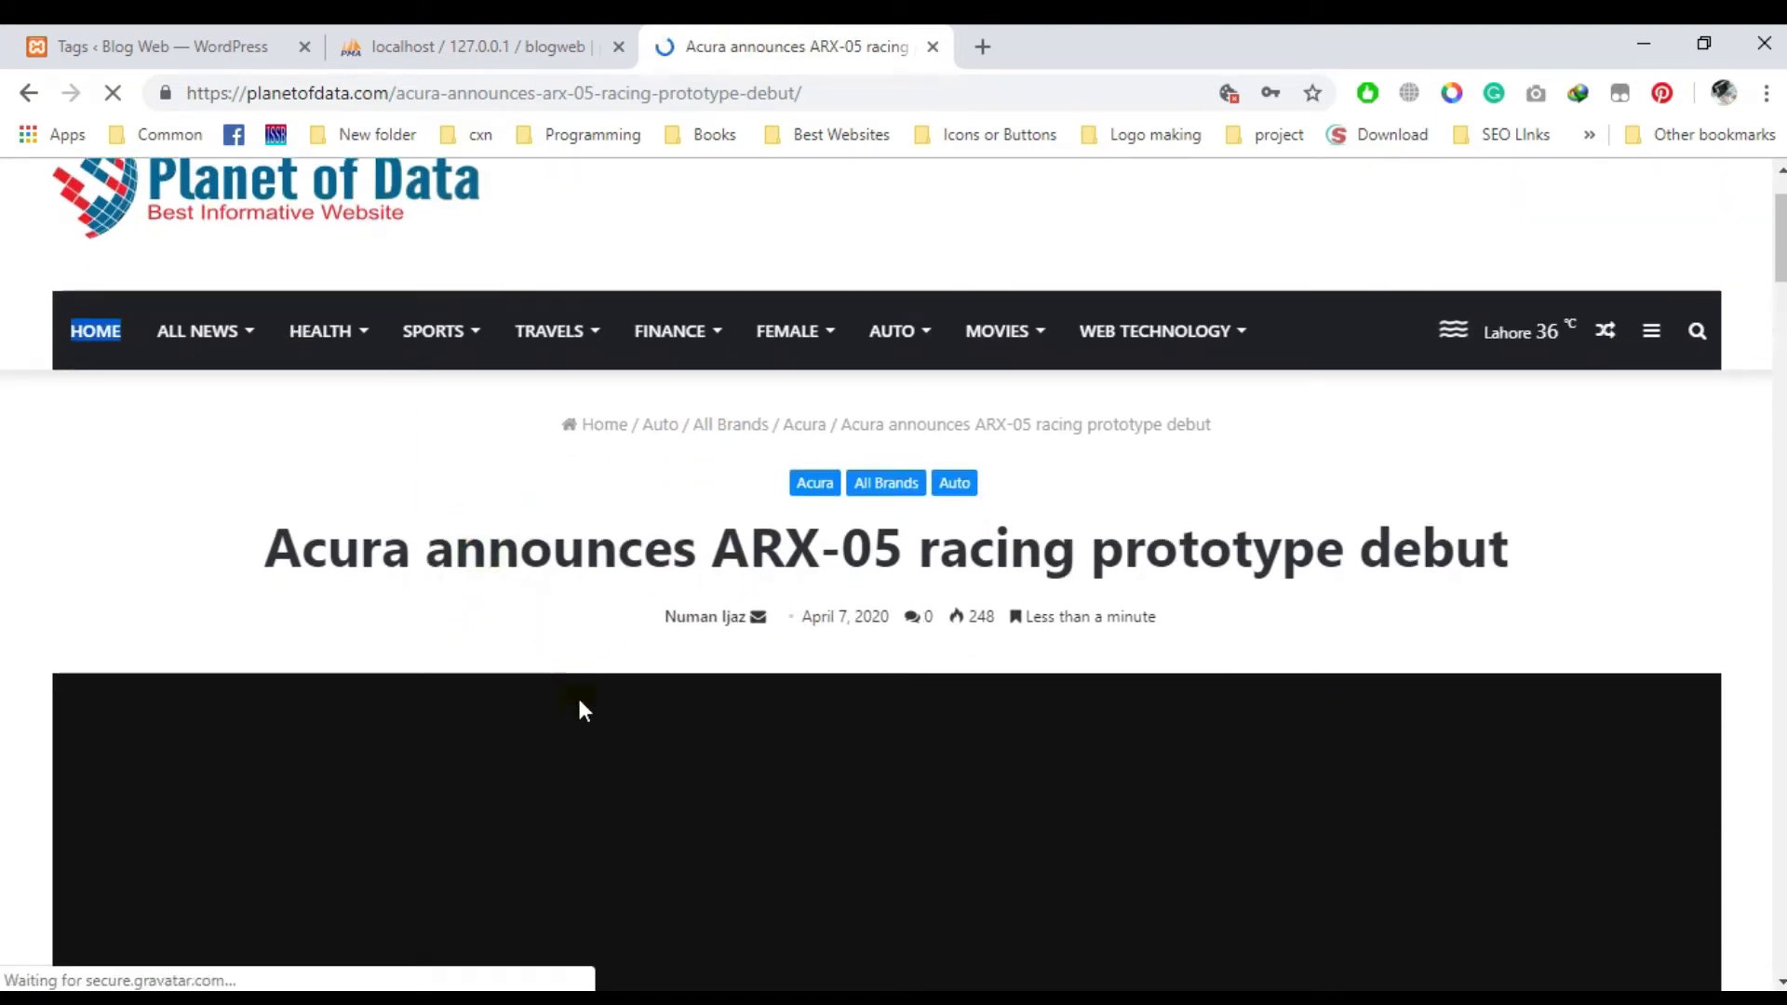
{"action": "scroll", "coordinate": [563, 625], "scroll_direction": "down", "scroll_amount": 5}
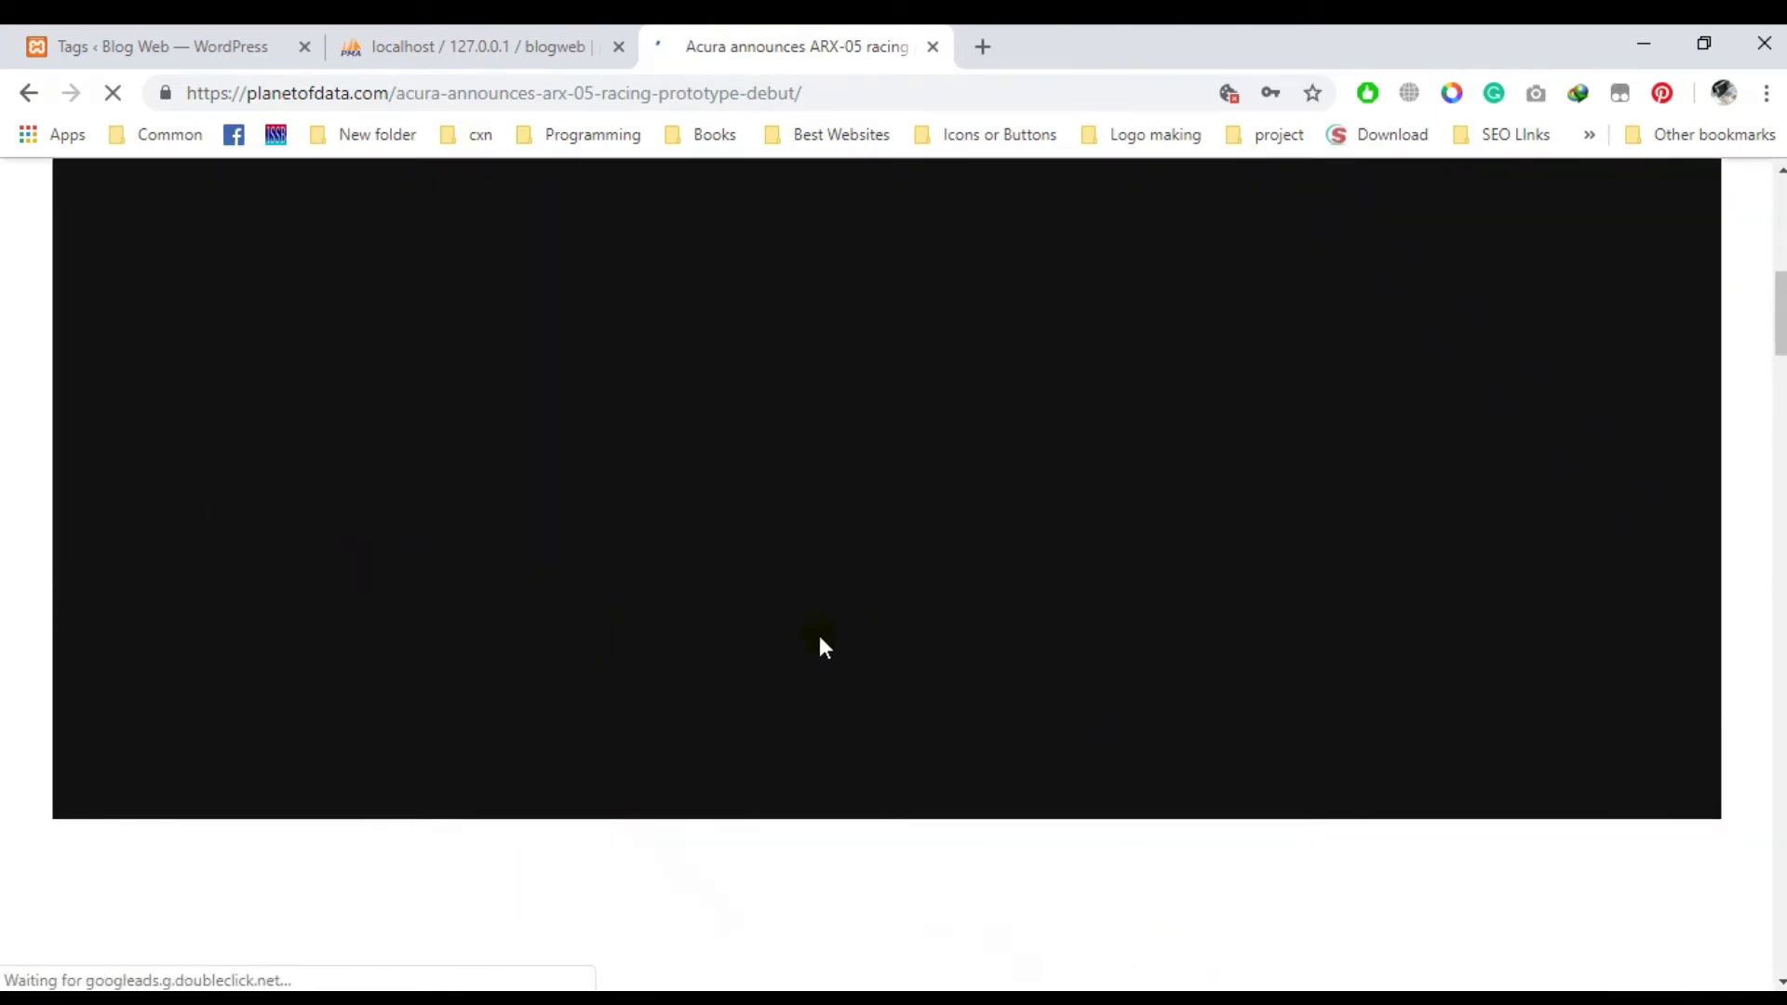
{"action": "scroll", "coordinate": [810, 642], "scroll_direction": "up", "scroll_amount": 4}
{"action": "scroll", "coordinate": [814, 645], "scroll_direction": "down", "scroll_amount": 10}
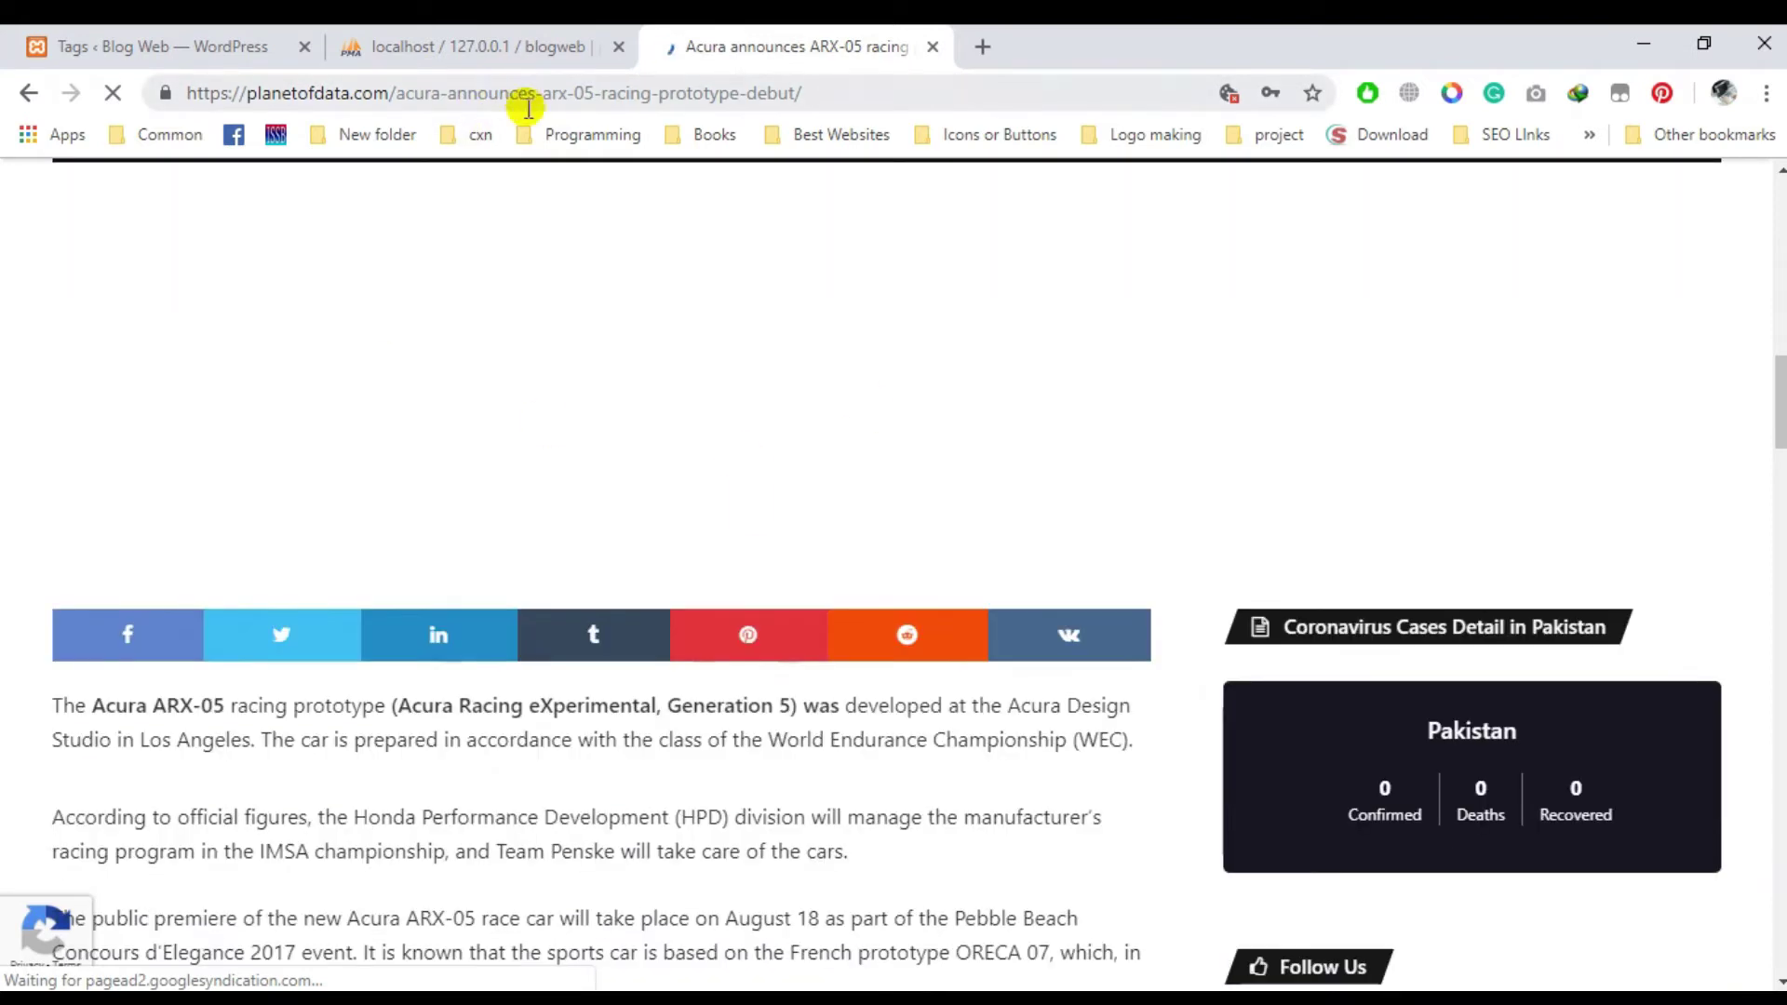
{"action": "left_click", "coordinate": [471, 45]}
{"action": "scroll", "coordinate": [430, 703], "scroll_direction": "down", "scroll_amount": 2}
{"action": "left_click", "coordinate": [196, 42]}
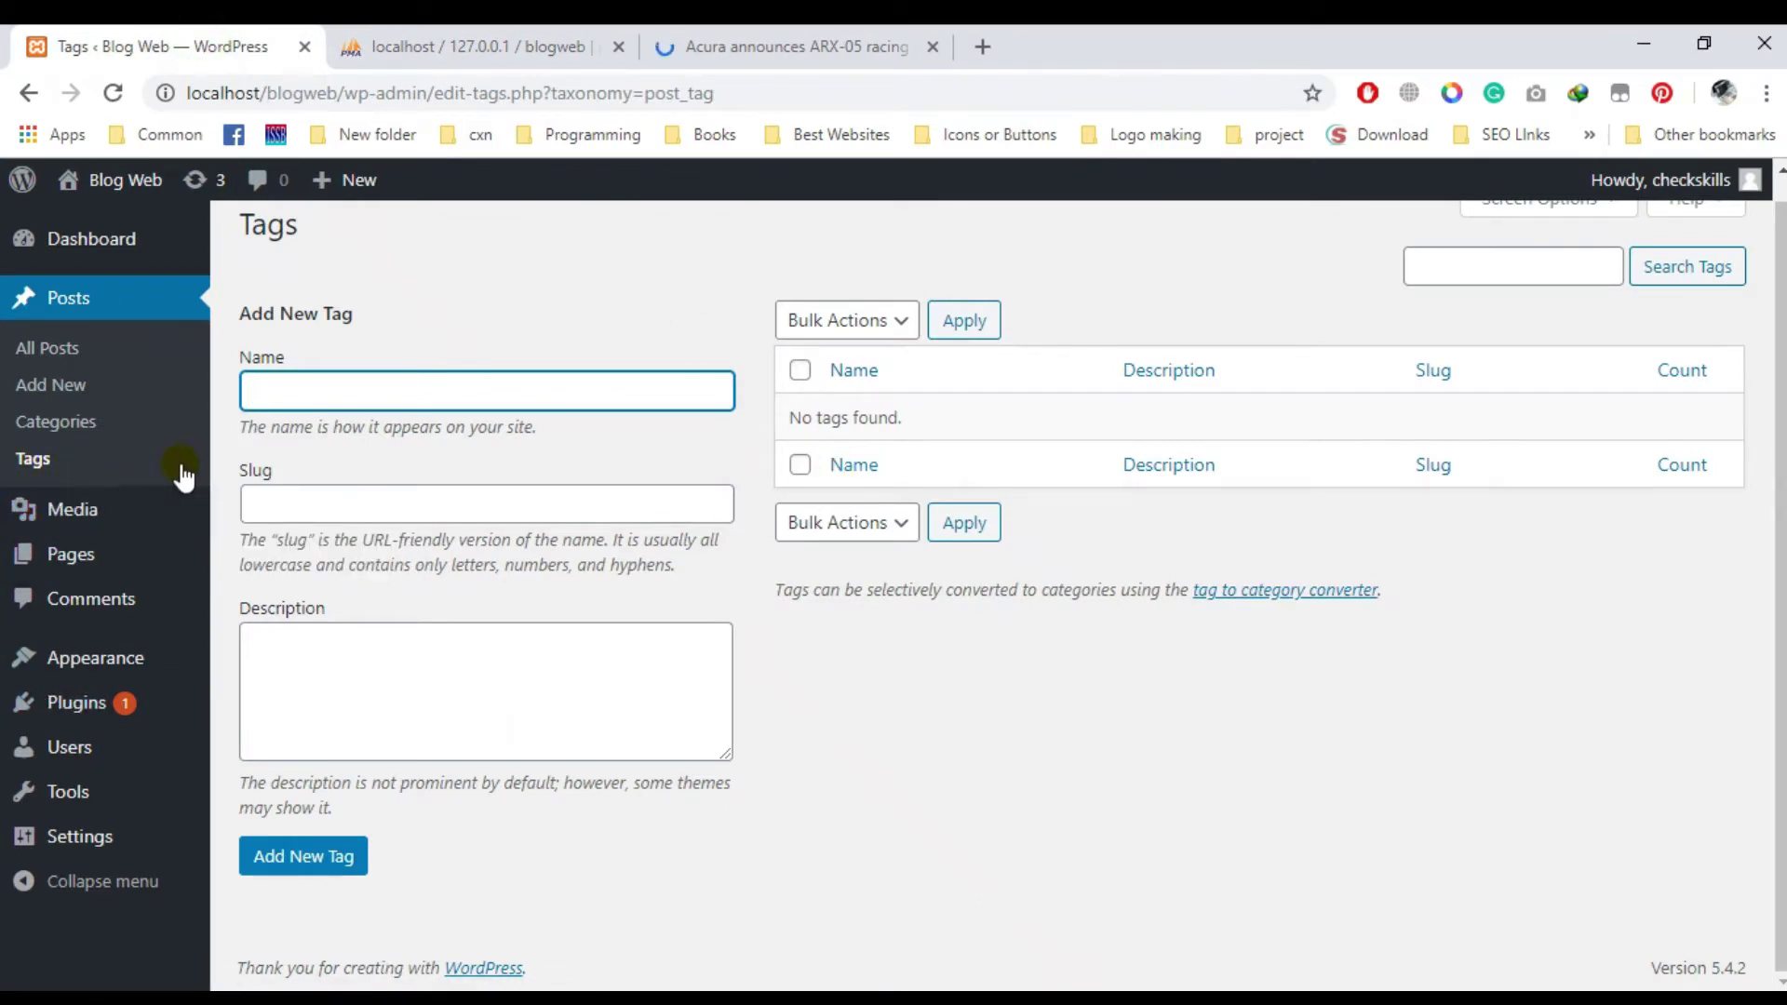
Switch back to the Acura ARX-05 article and examine the tags listed below its text.
{"action": "left_click", "coordinate": [787, 42]}
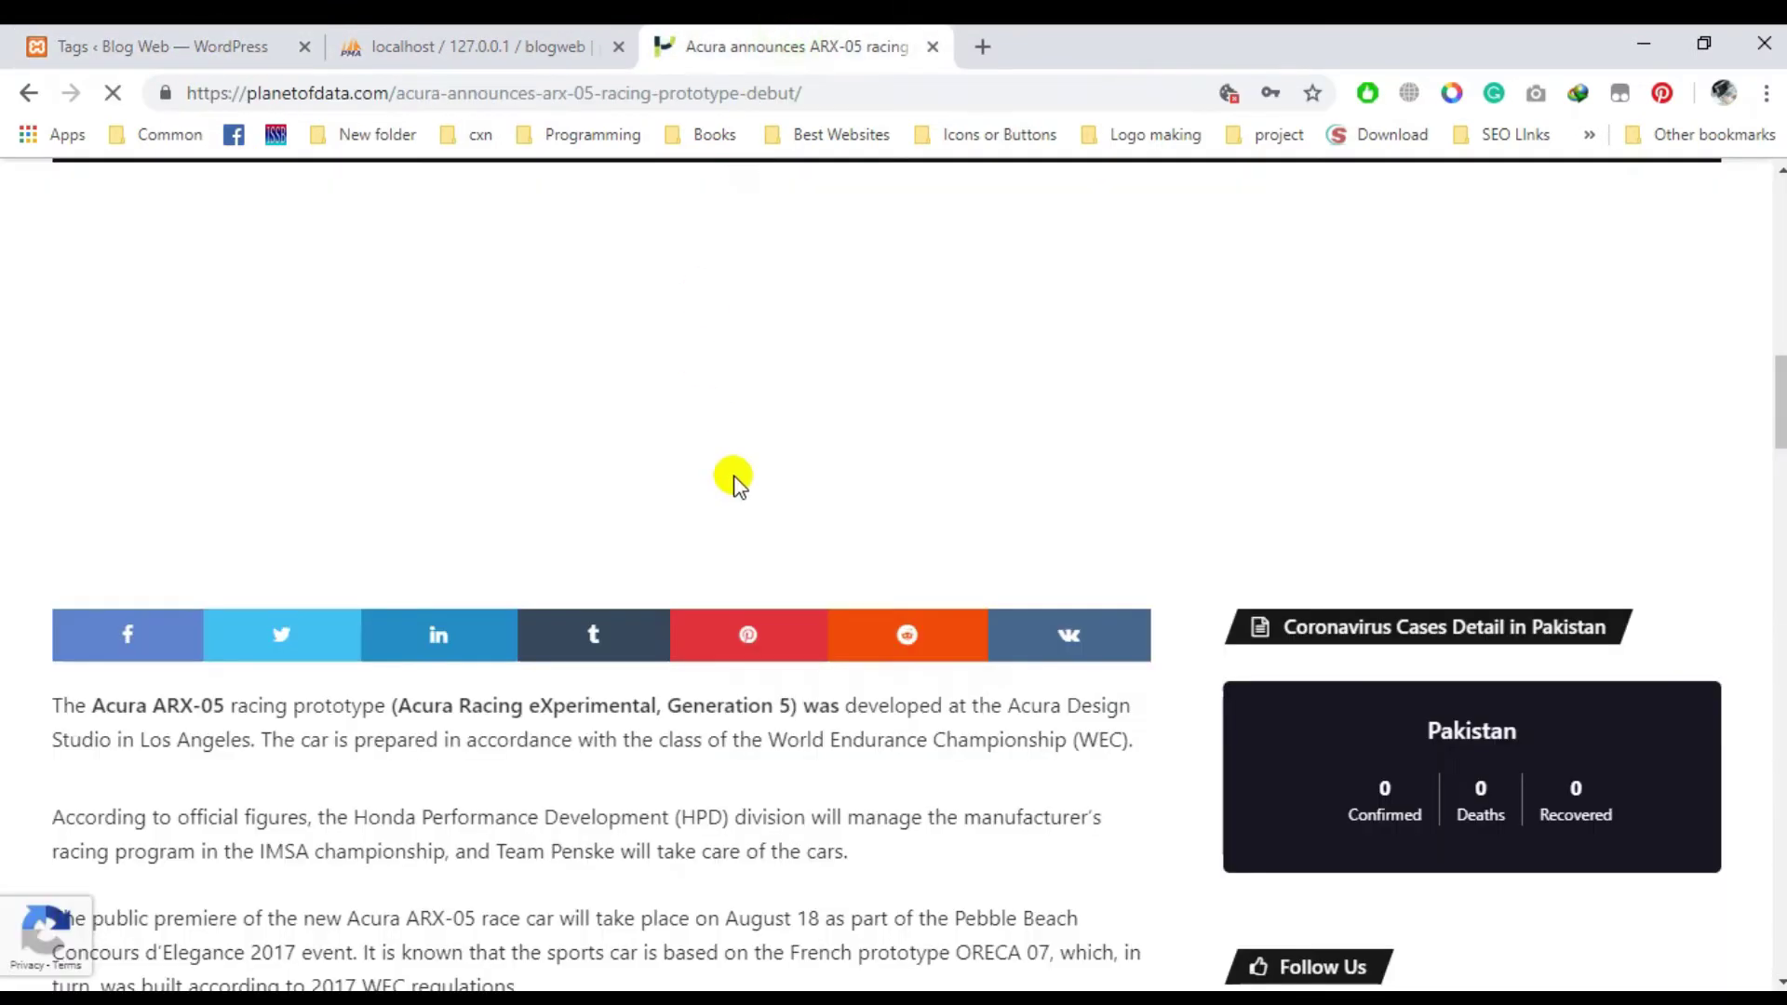
{"action": "scroll", "coordinate": [732, 484], "scroll_direction": "down", "scroll_amount": 10}
{"action": "scroll", "coordinate": [733, 497], "scroll_direction": "up", "scroll_amount": 4}
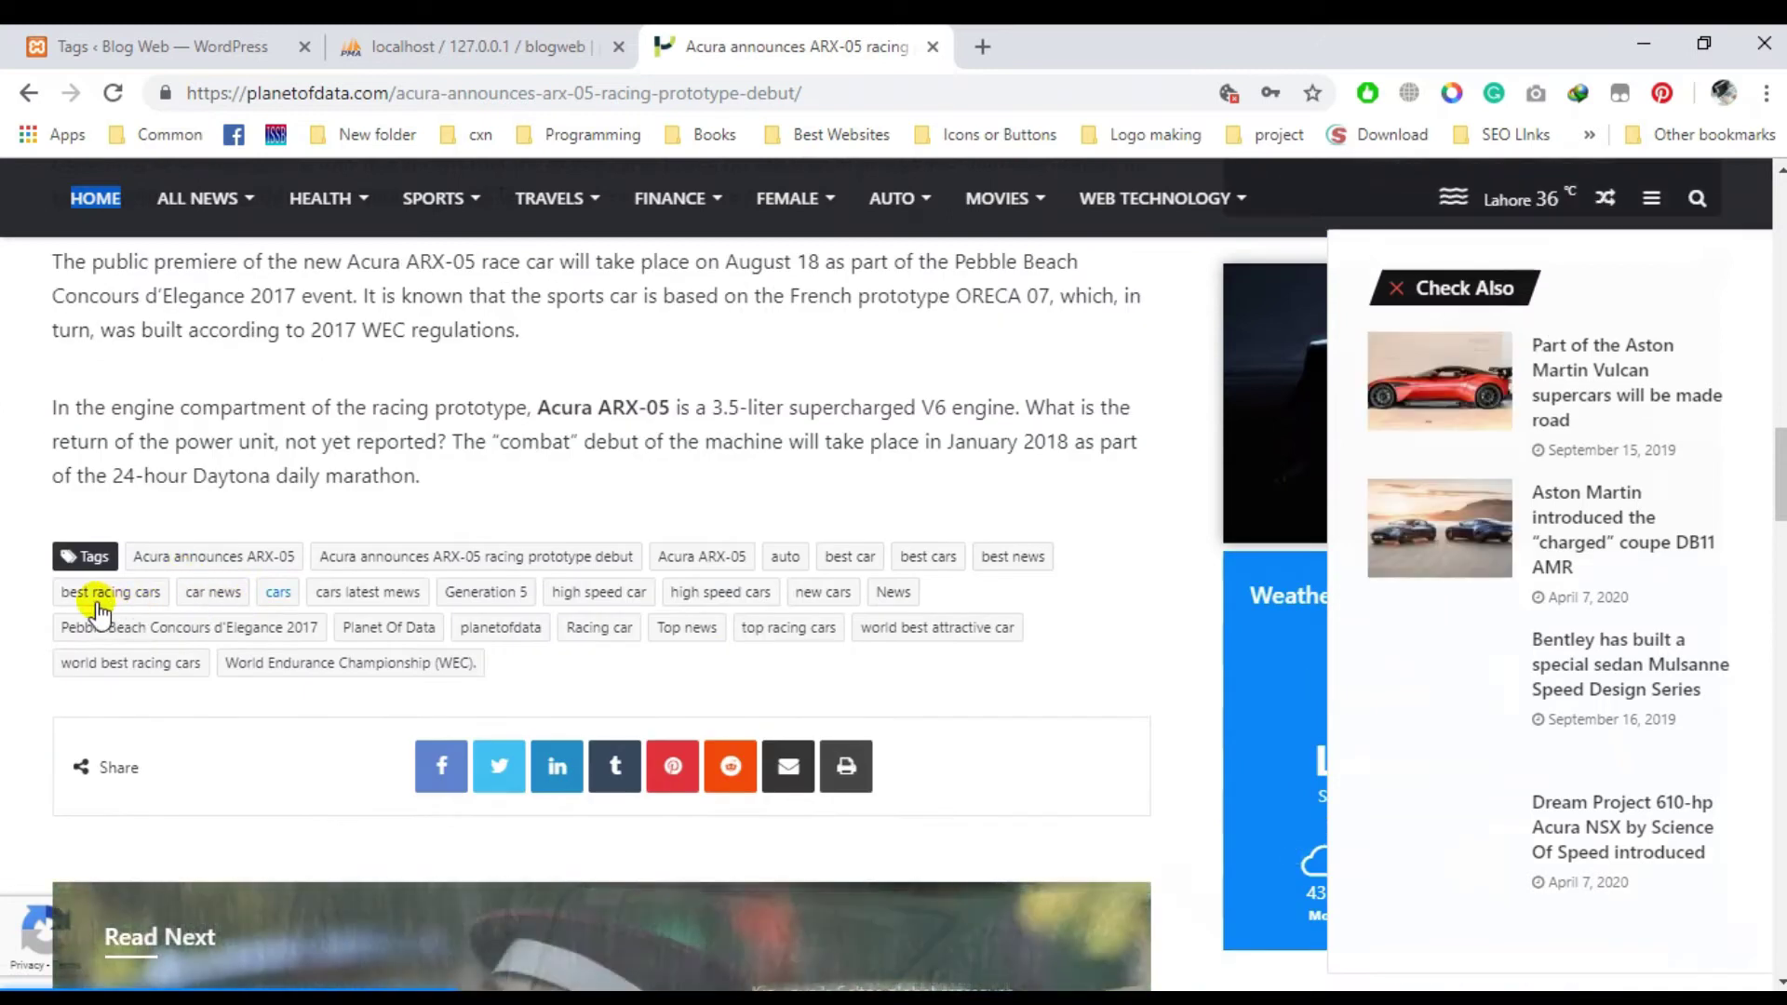
{"action": "left_click_drag", "start_coordinate": [535, 668], "coordinate": [267, 554]}
{"action": "left_click", "coordinate": [288, 570]}
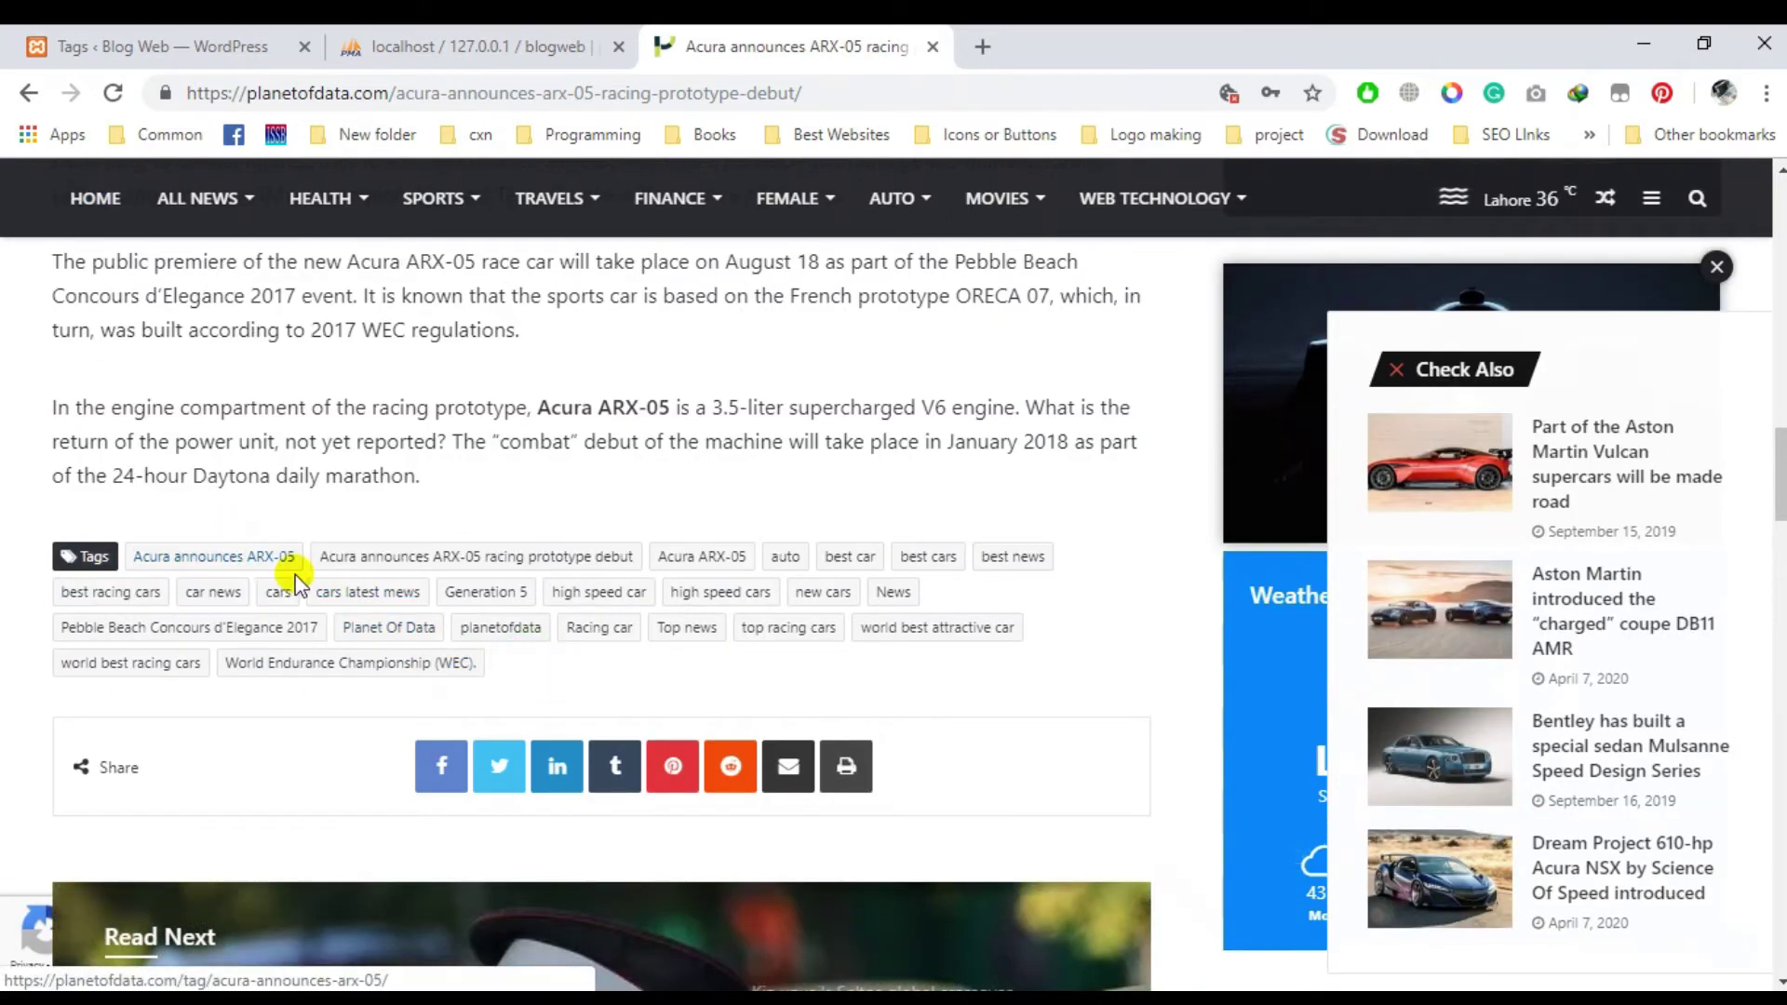
{"action": "scroll", "coordinate": [421, 639], "scroll_direction": "up", "scroll_amount": 6}
{"action": "scroll", "coordinate": [422, 638], "scroll_direction": "down", "scroll_amount": 4}
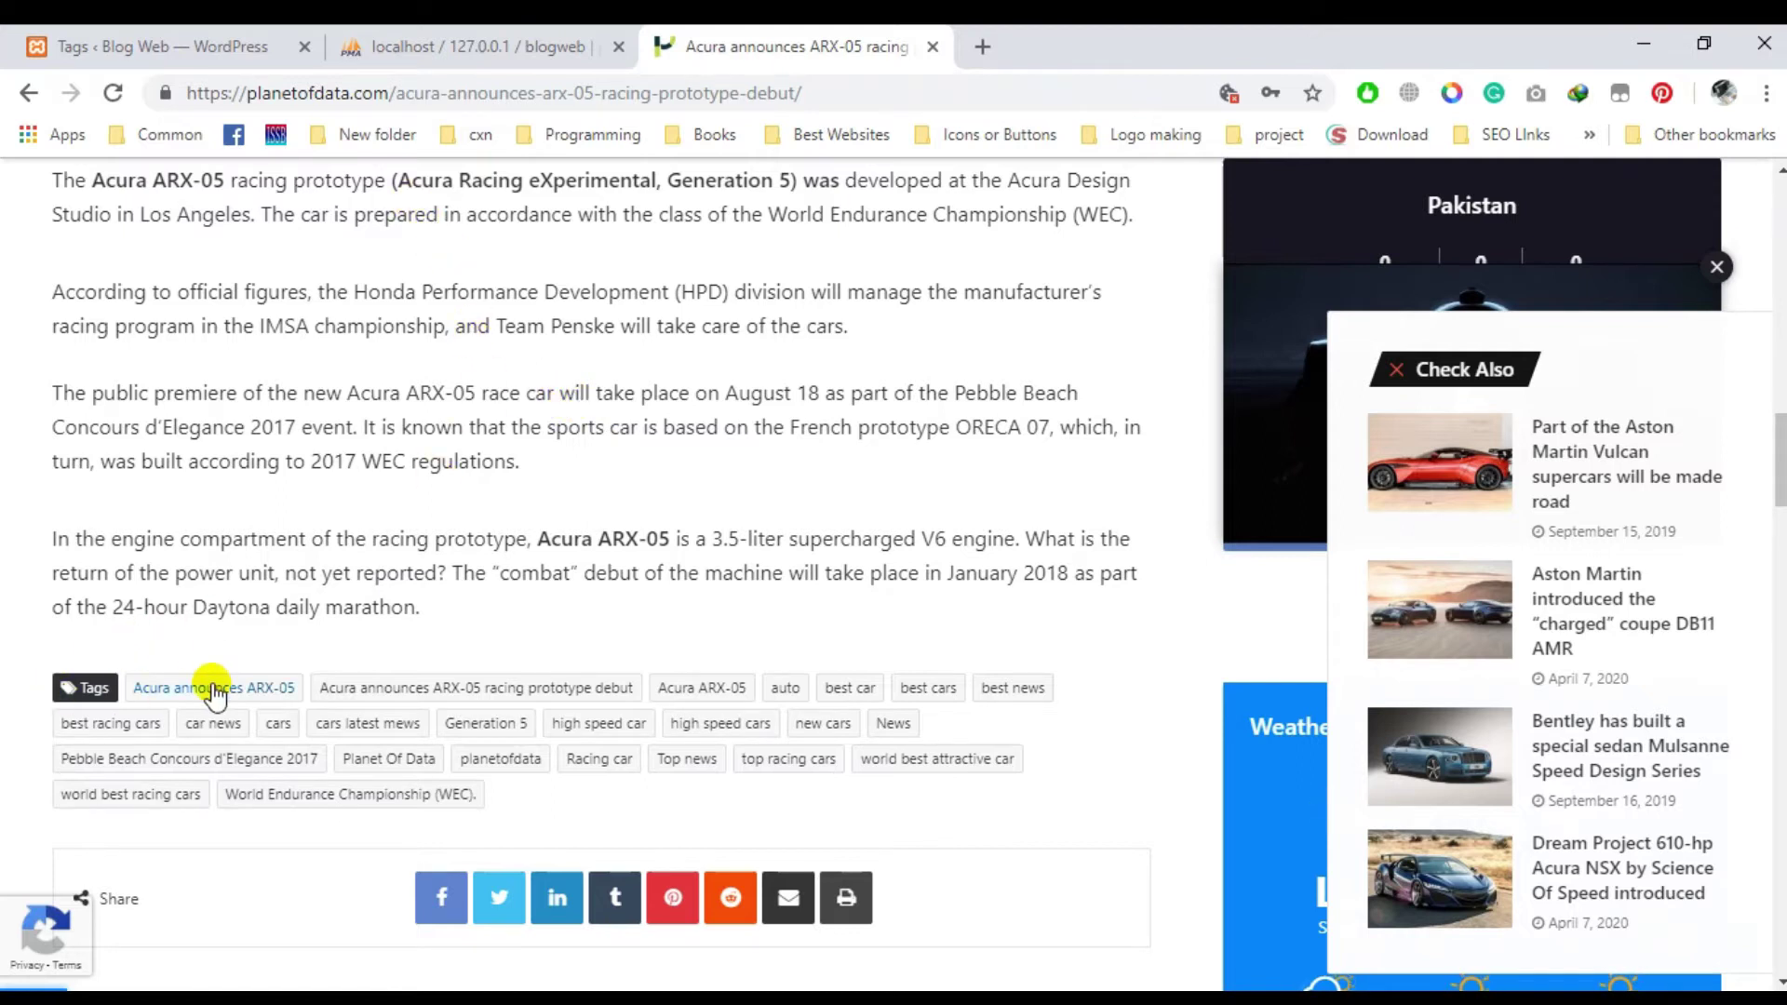
{"action": "scroll", "coordinate": [212, 689], "scroll_direction": "down", "scroll_amount": 1}
{"action": "scroll", "coordinate": [212, 689], "scroll_direction": "up", "scroll_amount": 3}
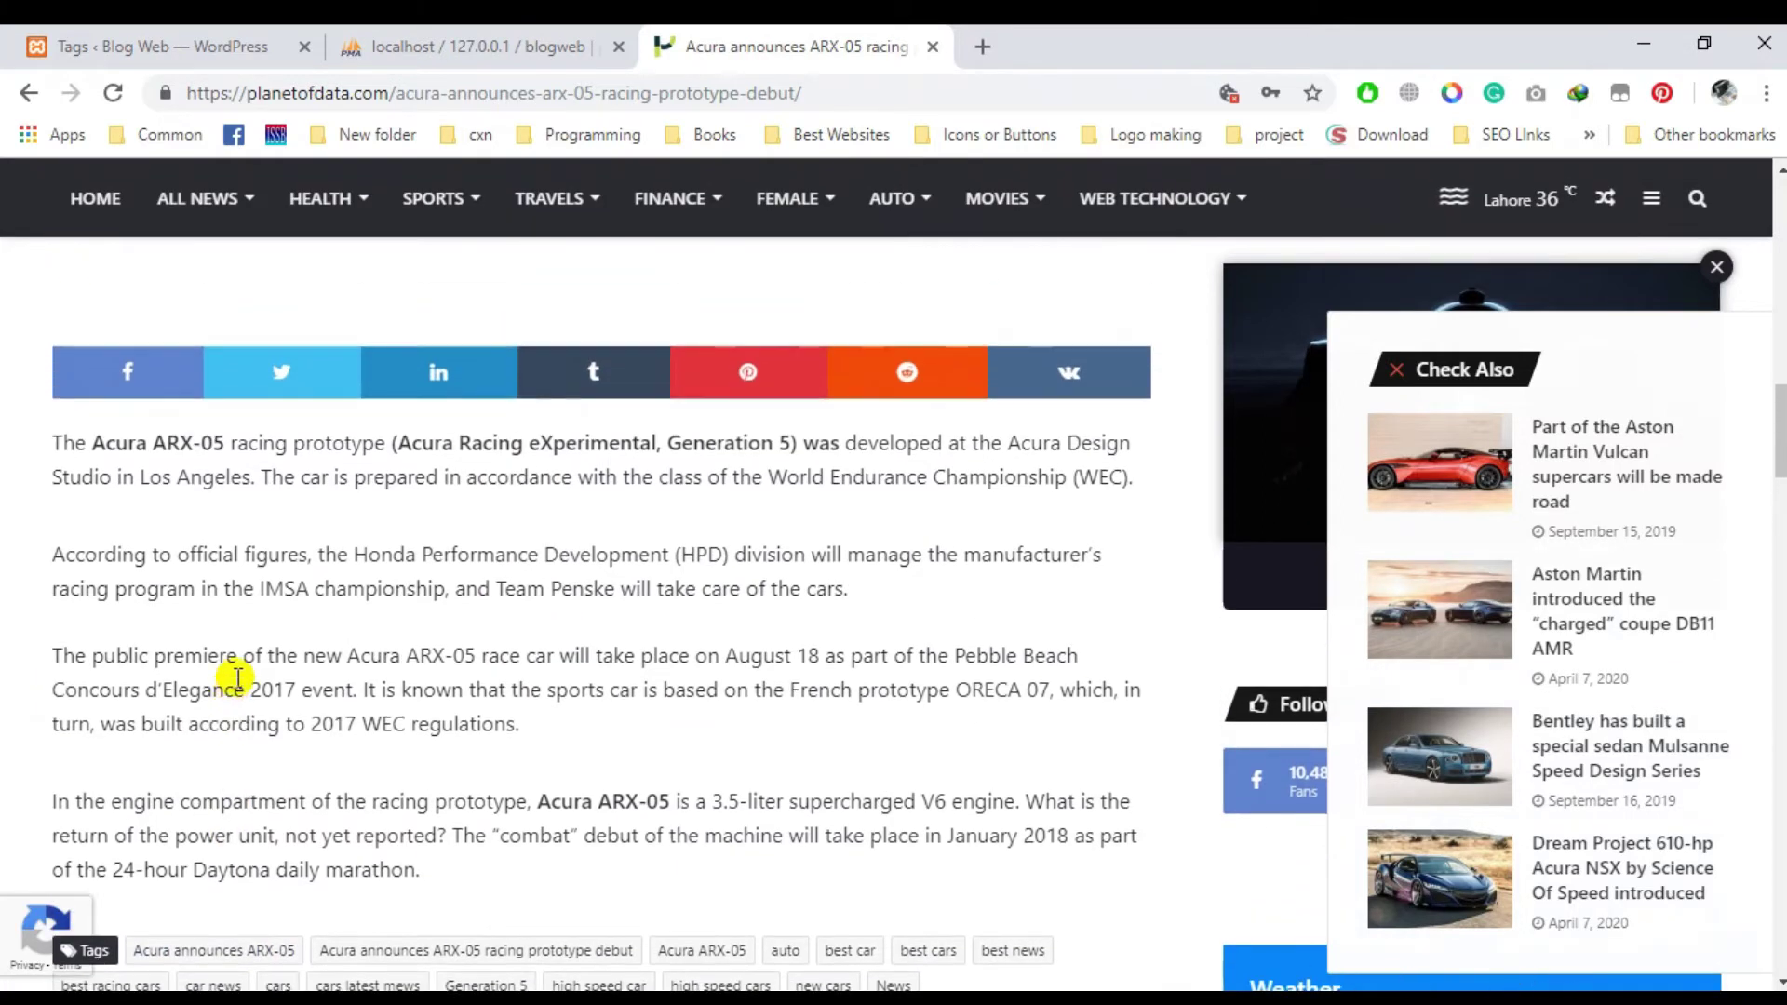
{"action": "scroll", "coordinate": [491, 605], "scroll_direction": "up", "scroll_amount": 2}
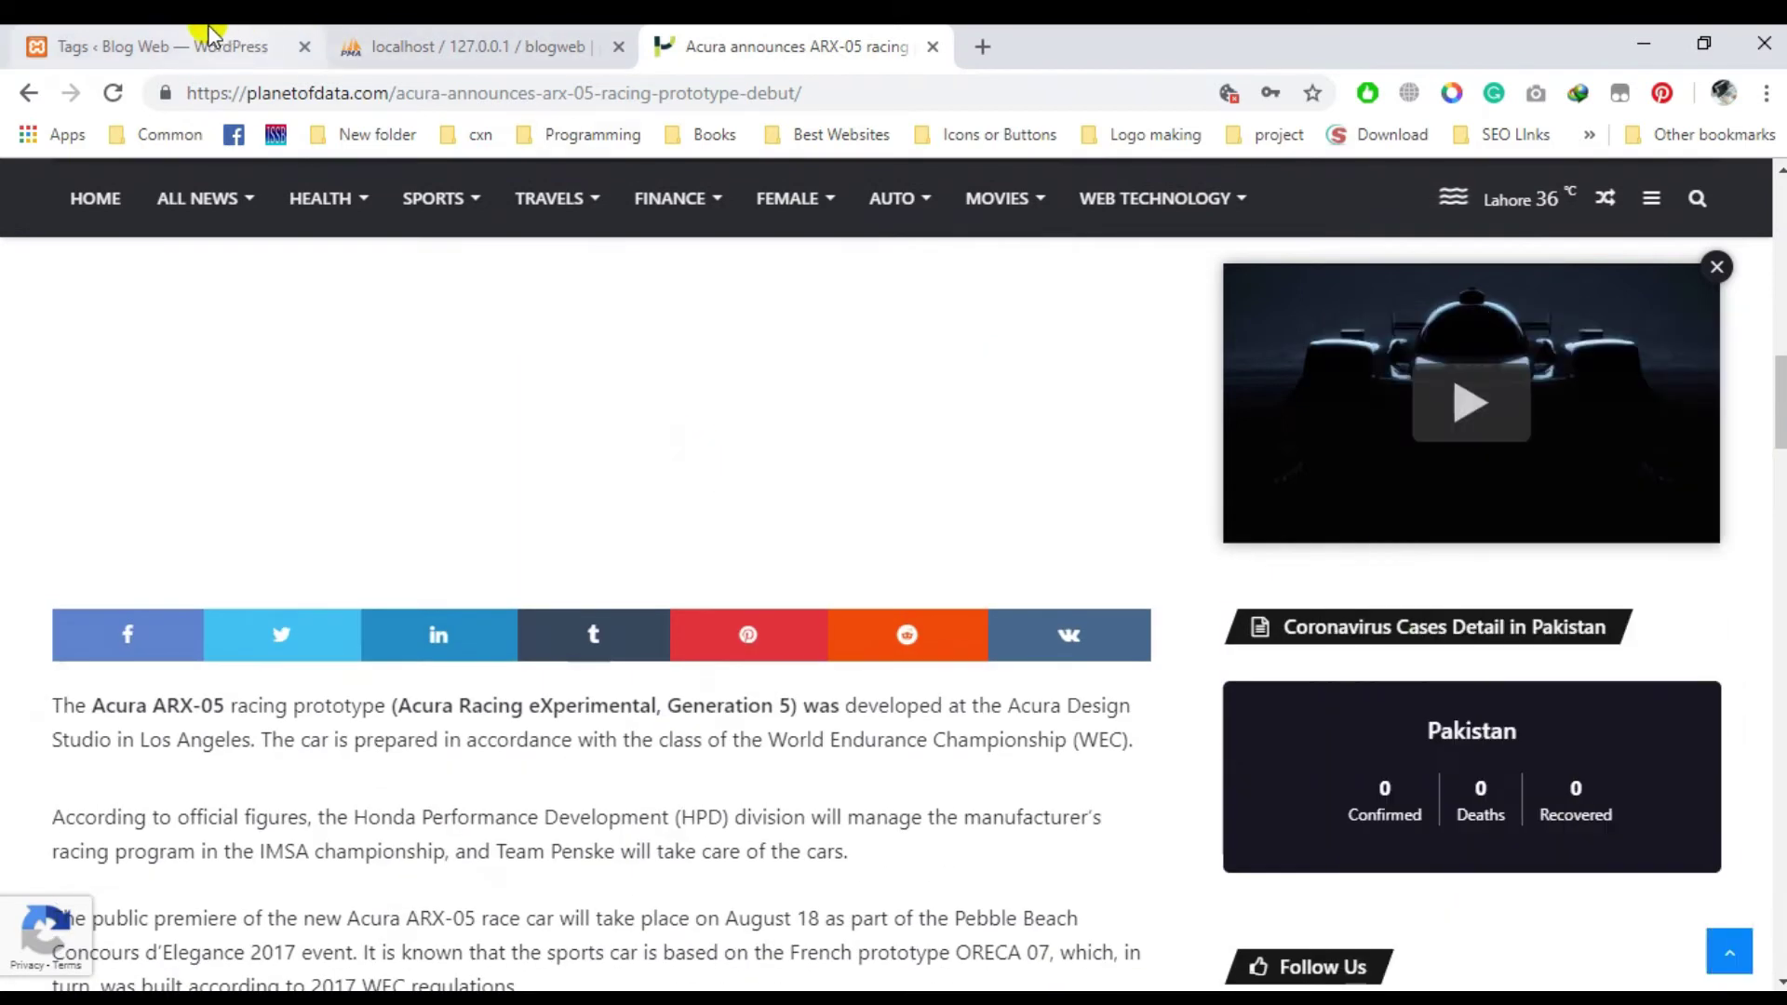
Return to the Blog Web admin and open the Media Library.
{"action": "left_click", "coordinate": [233, 52]}
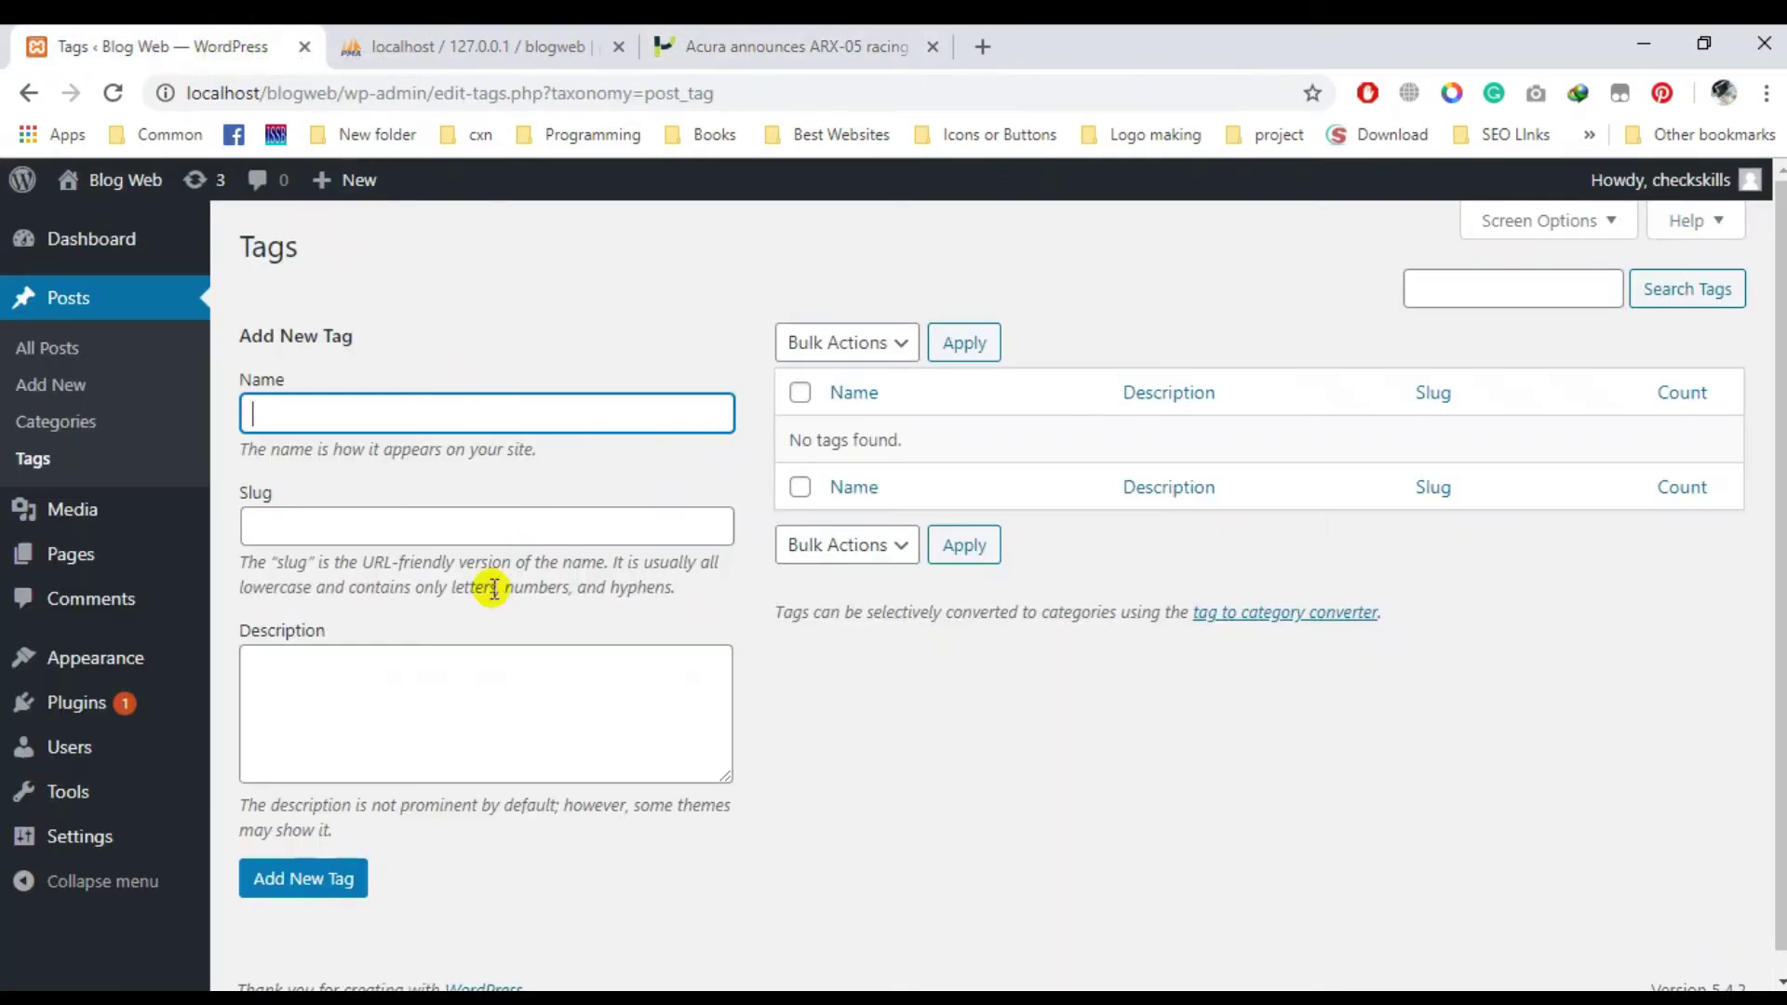
{"action": "mouse_move", "coordinate": [67, 521]}
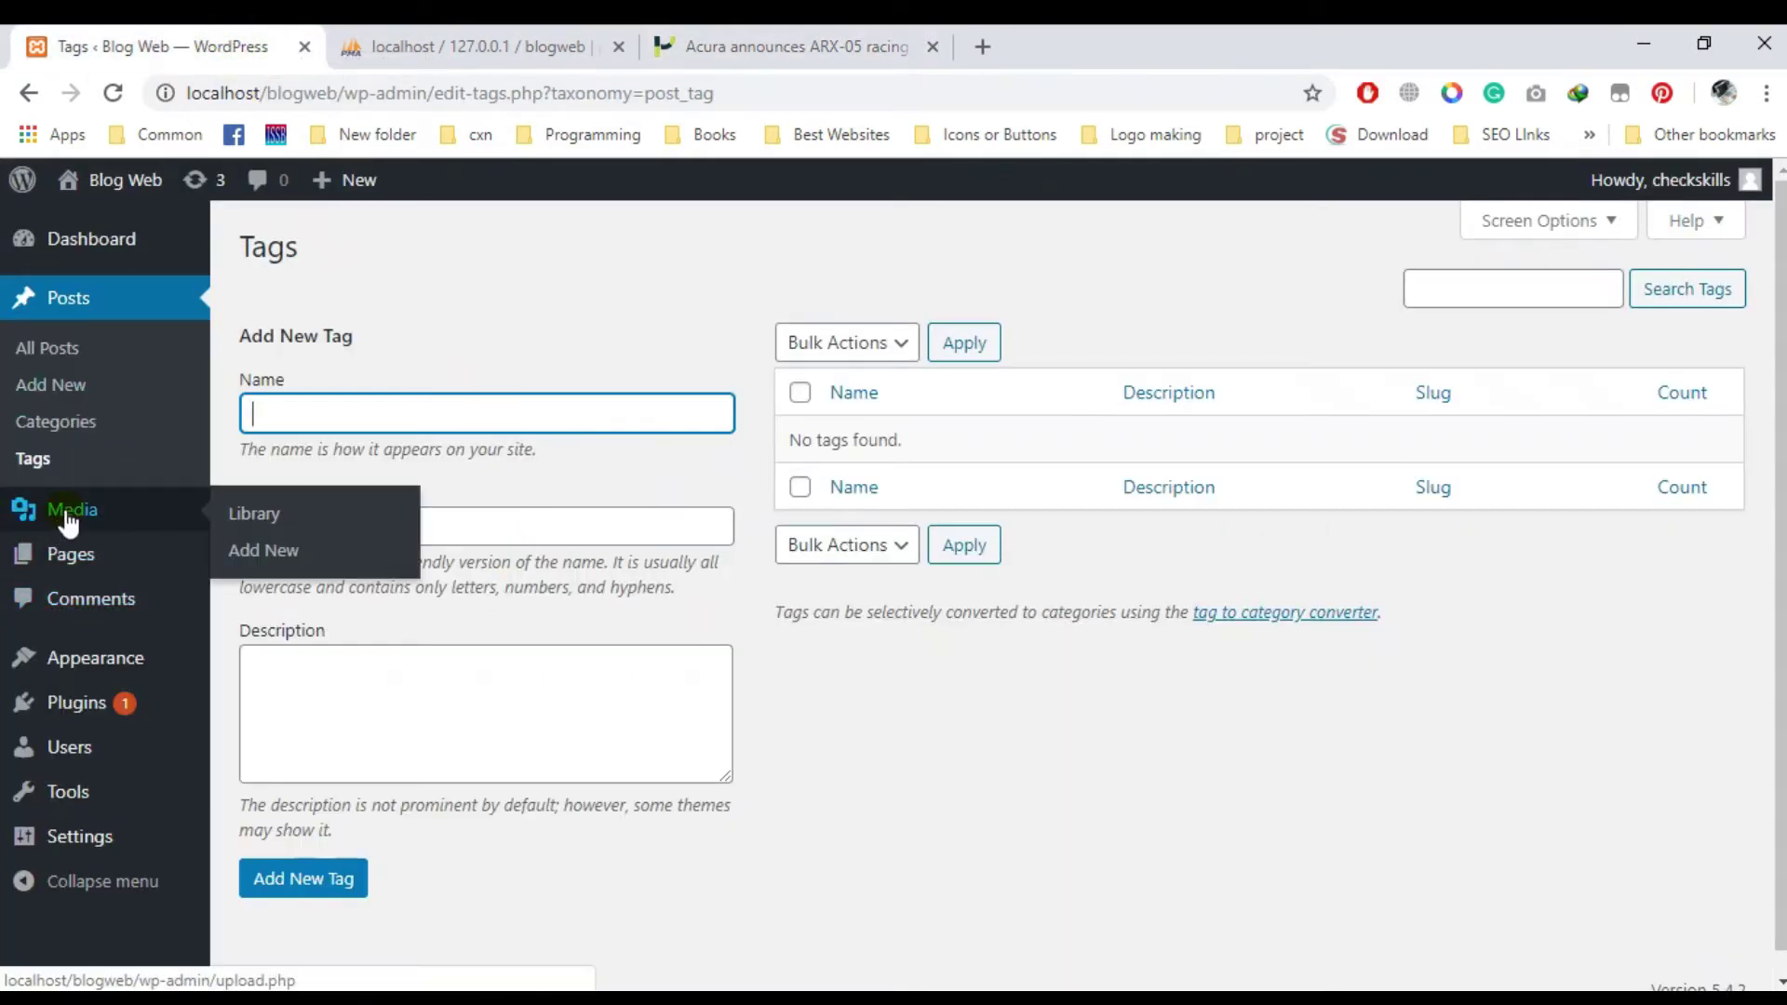
{"action": "left_click", "coordinate": [265, 519]}
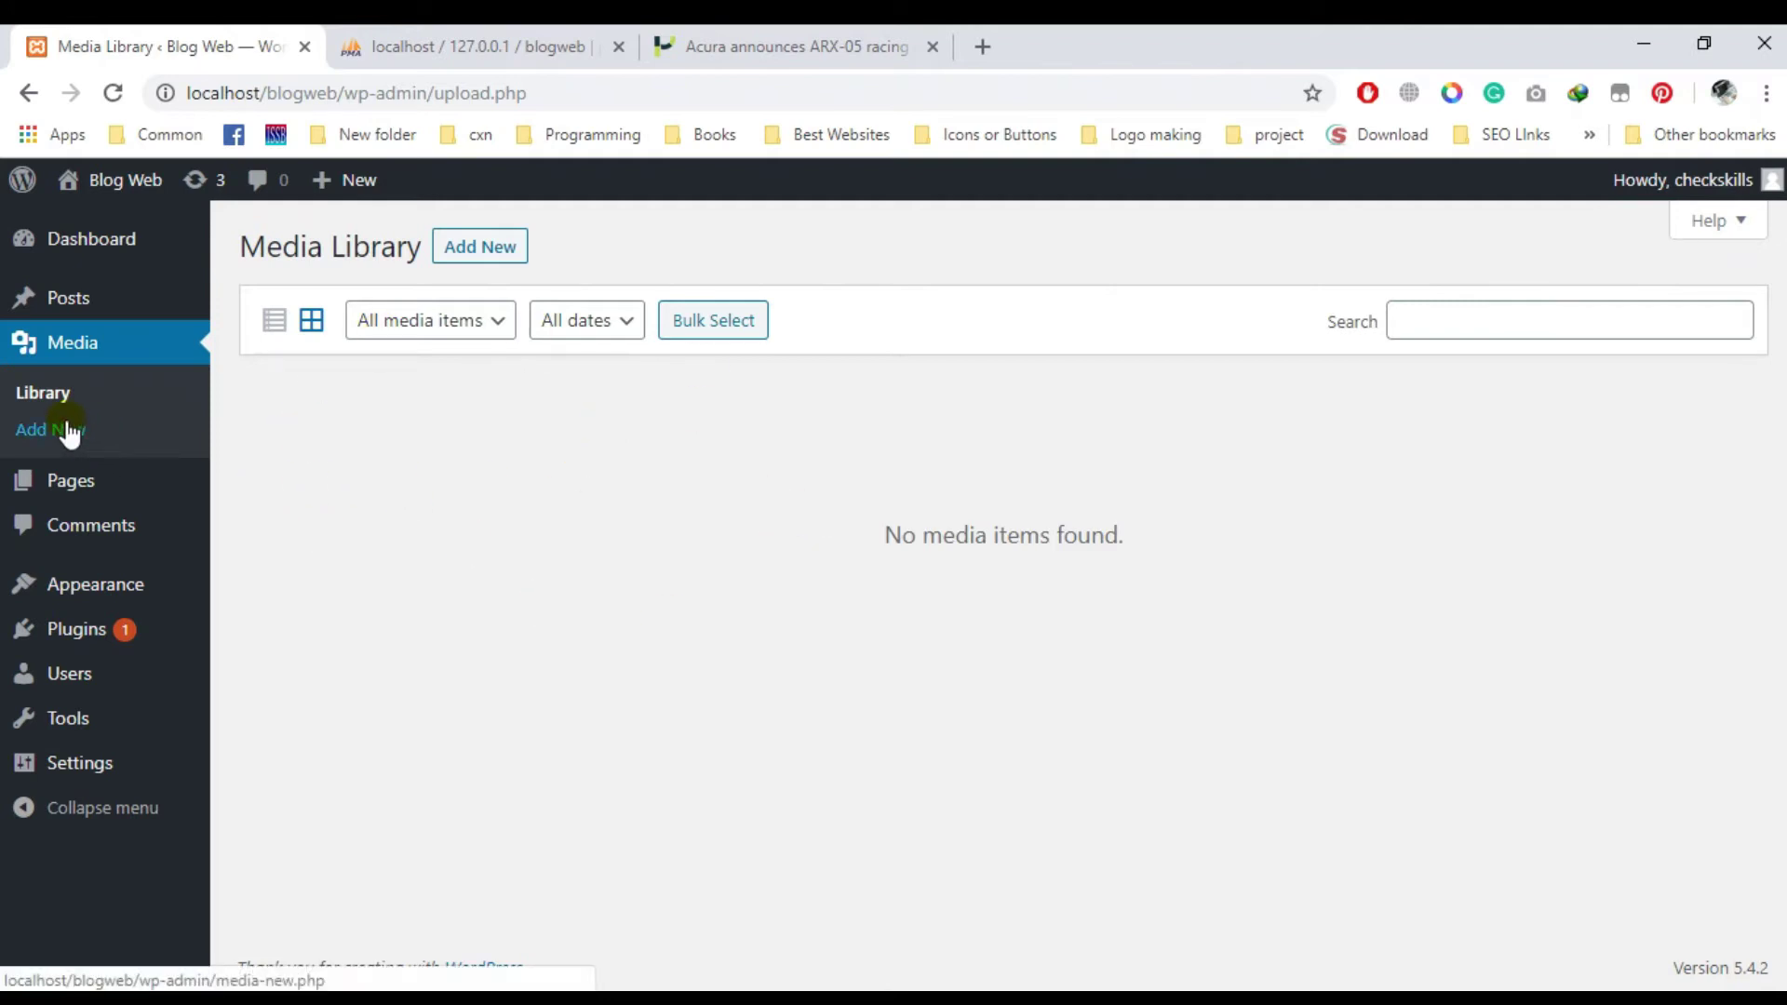
Open the Upload New Media page and highlight the line stating the maximum upload file size.
{"action": "left_click", "coordinate": [62, 444]}
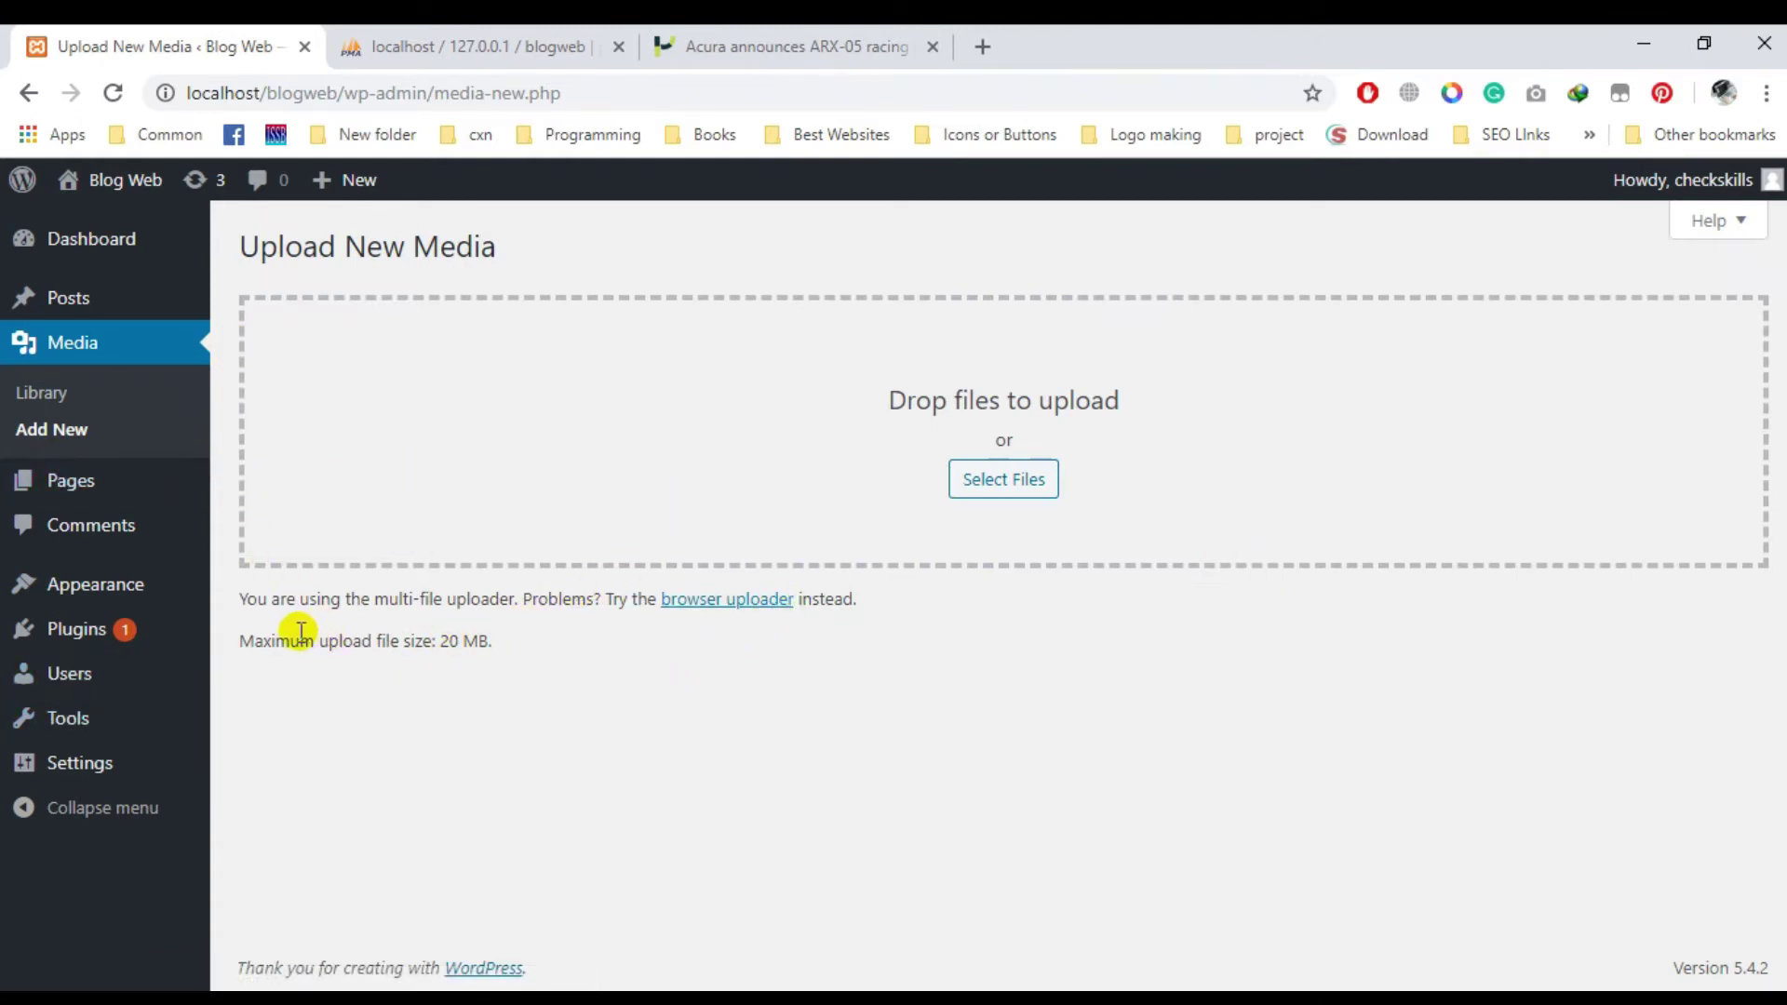
{"action": "left_click_drag", "start_coordinate": [346, 634], "coordinate": [448, 641]}
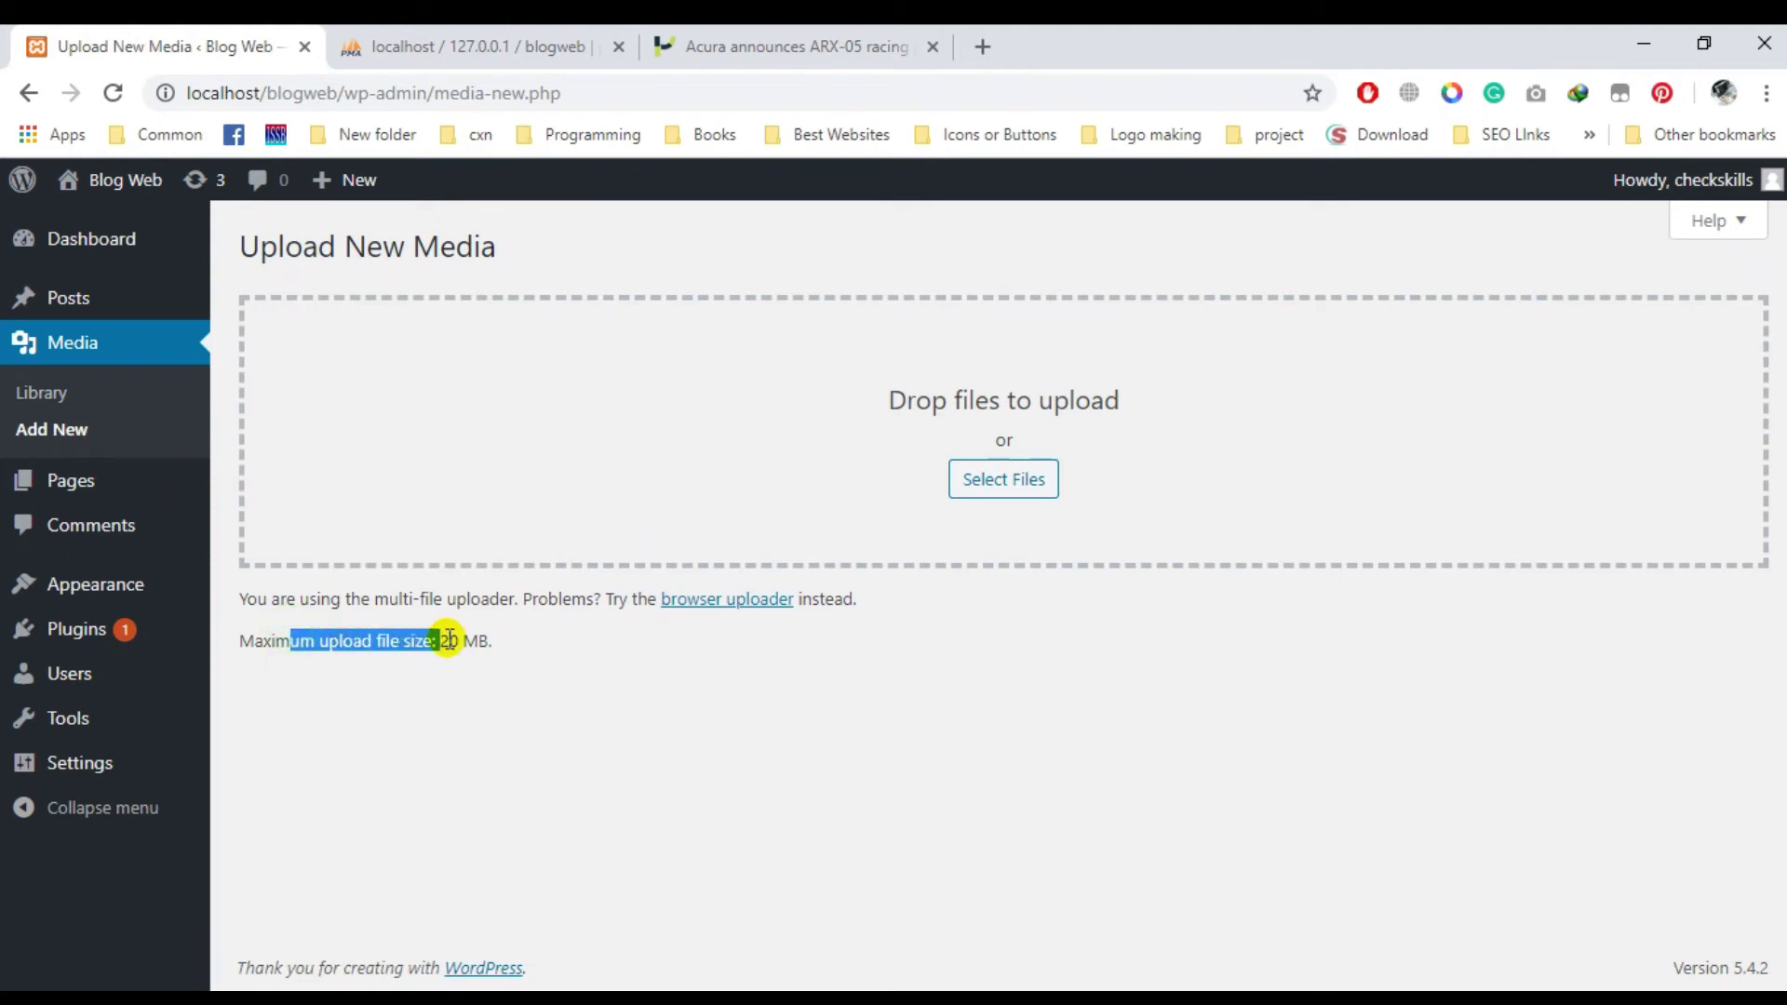
{"action": "left_click", "coordinate": [499, 656]}
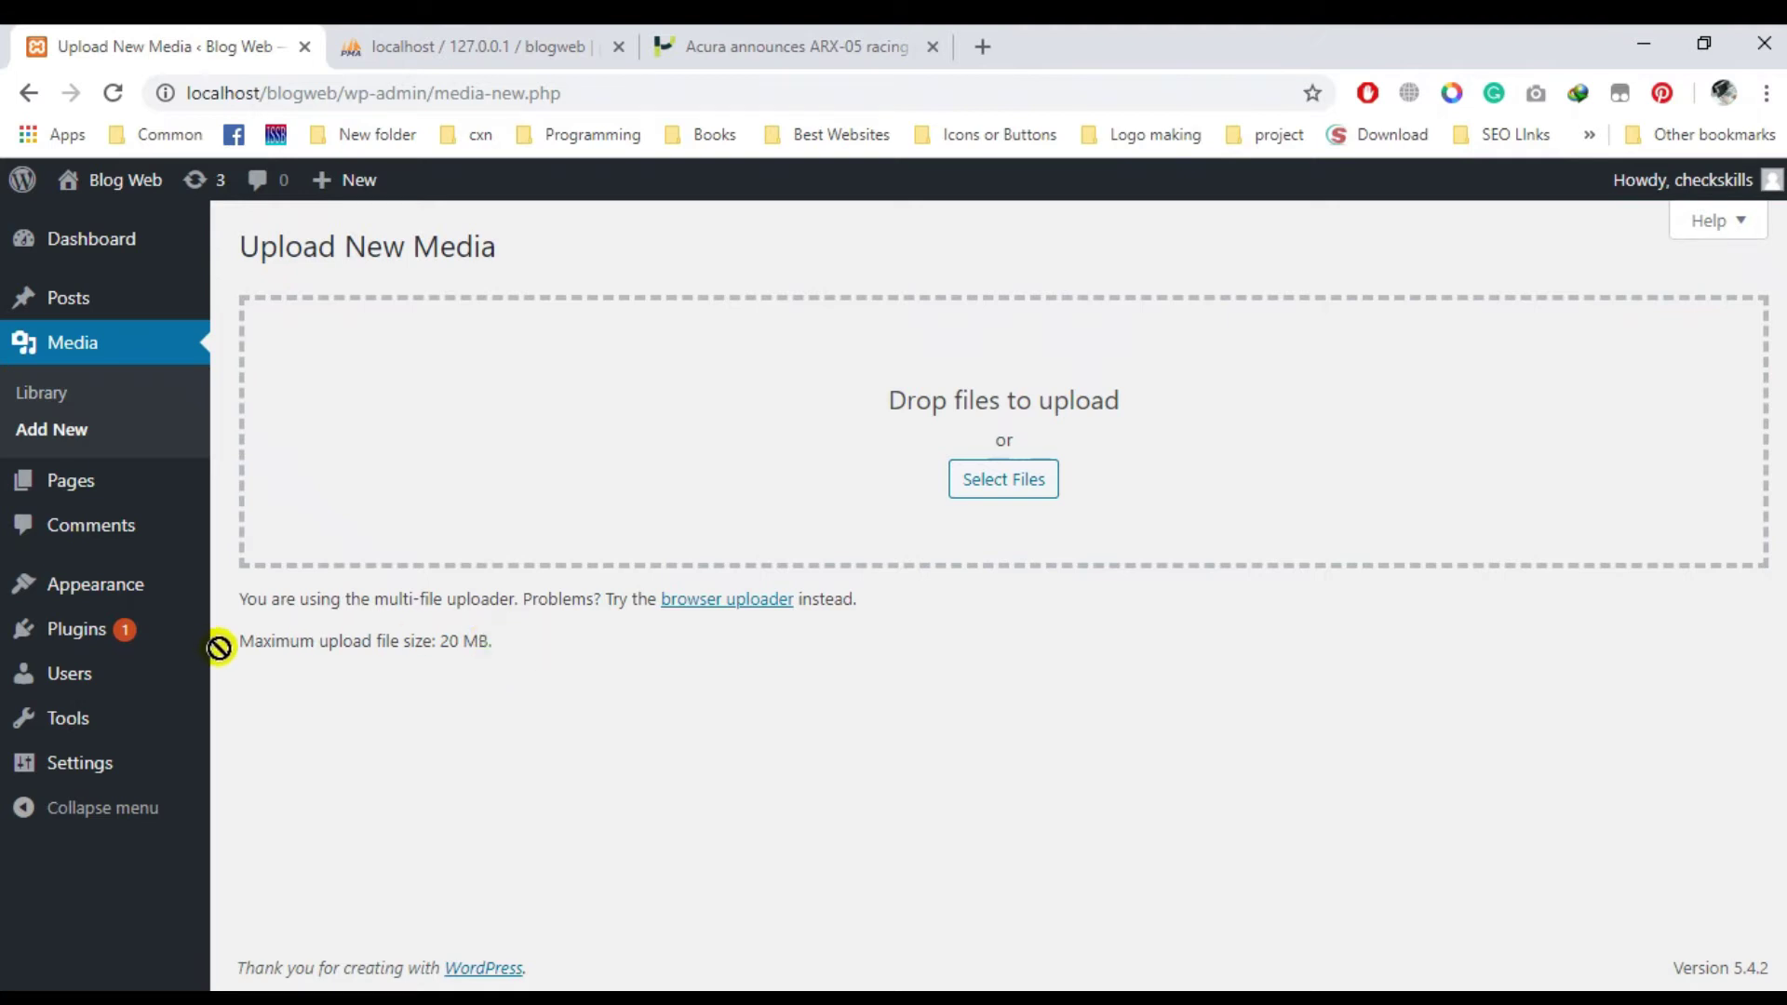
{"action": "triple_click", "coordinate": [337, 644]}
{"action": "mouse_move", "coordinate": [84, 493]}
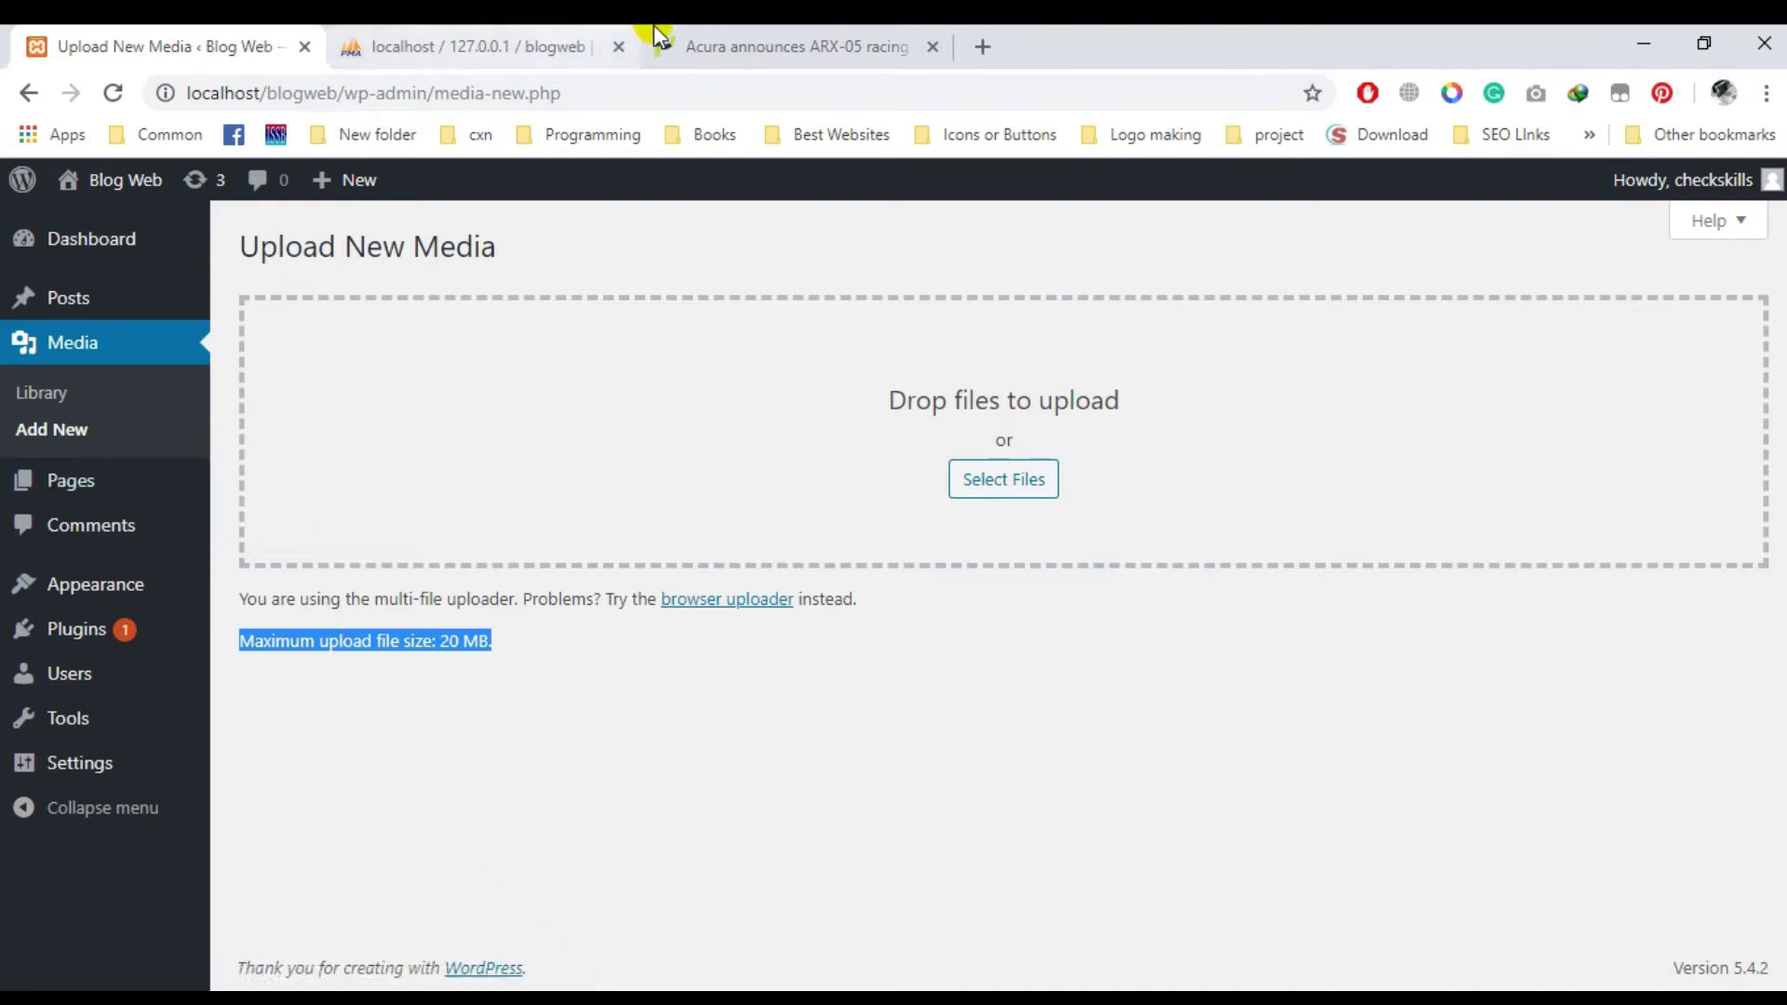
Switch to the Planet of Data article and examine the Health and Sports subcategories in its main navigation.
{"action": "left_click", "coordinate": [693, 47]}
{"action": "scroll", "coordinate": [466, 609], "scroll_direction": "up", "scroll_amount": 15}
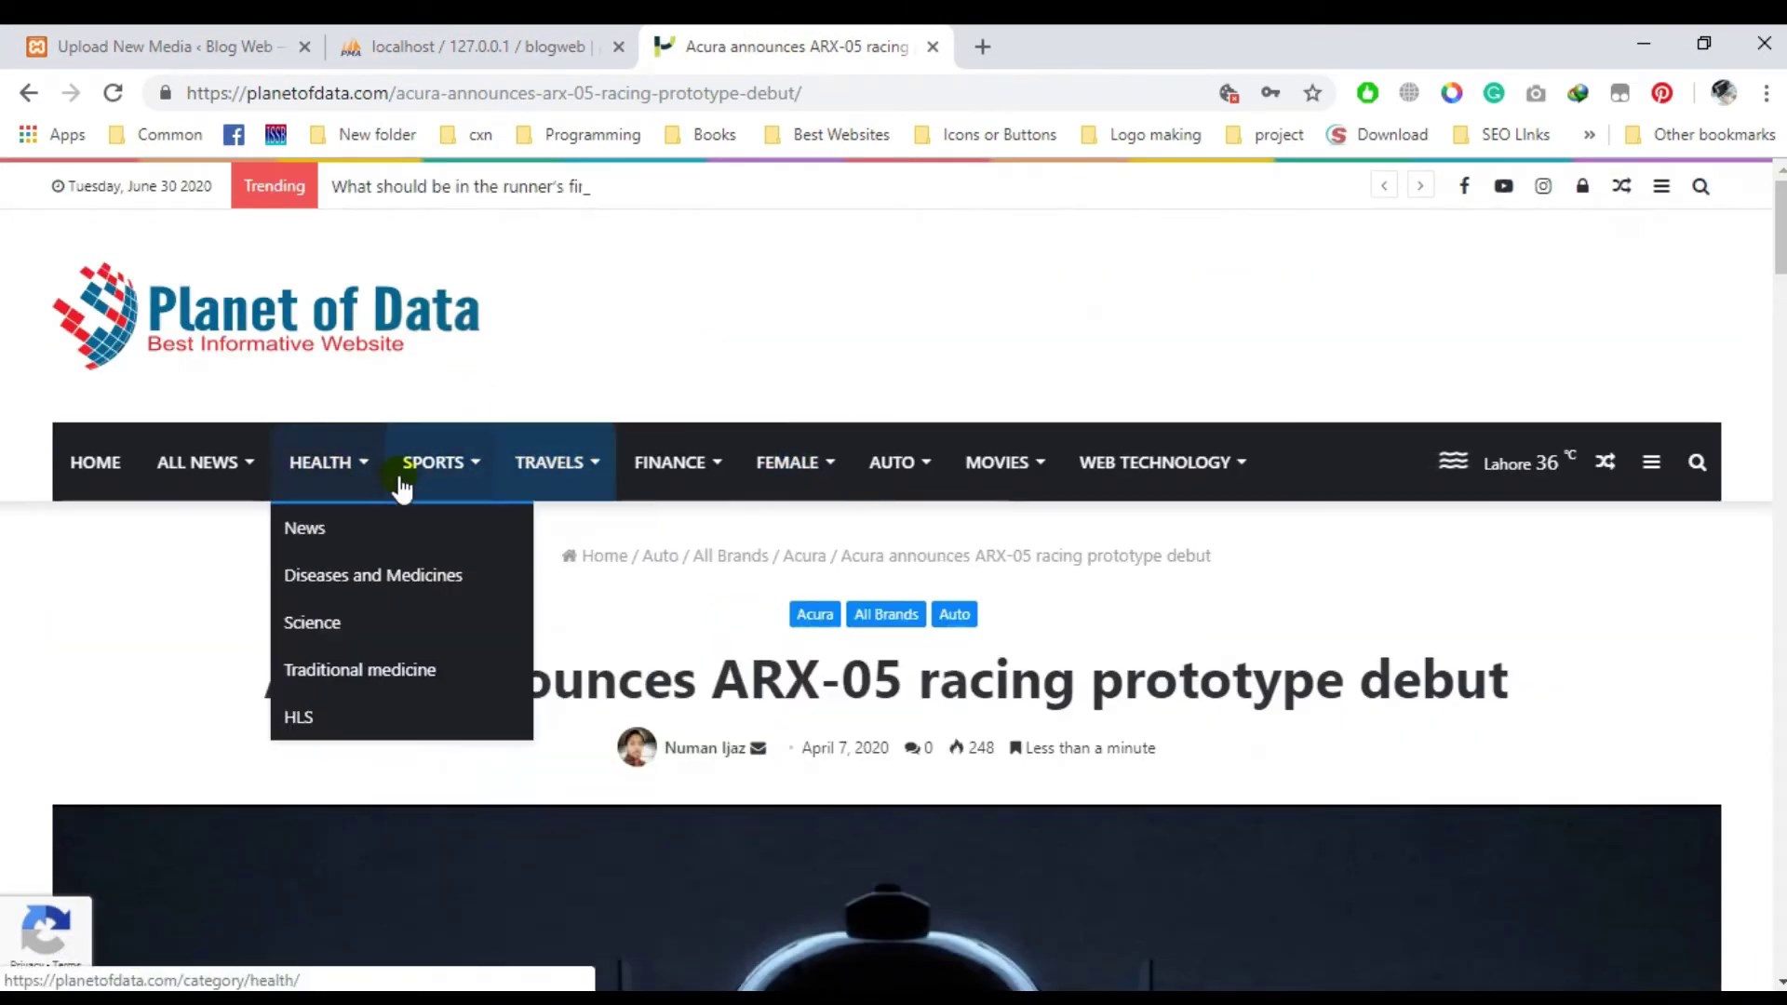
{"action": "left_click", "coordinate": [517, 491]}
{"action": "mouse_move", "coordinate": [438, 465]}
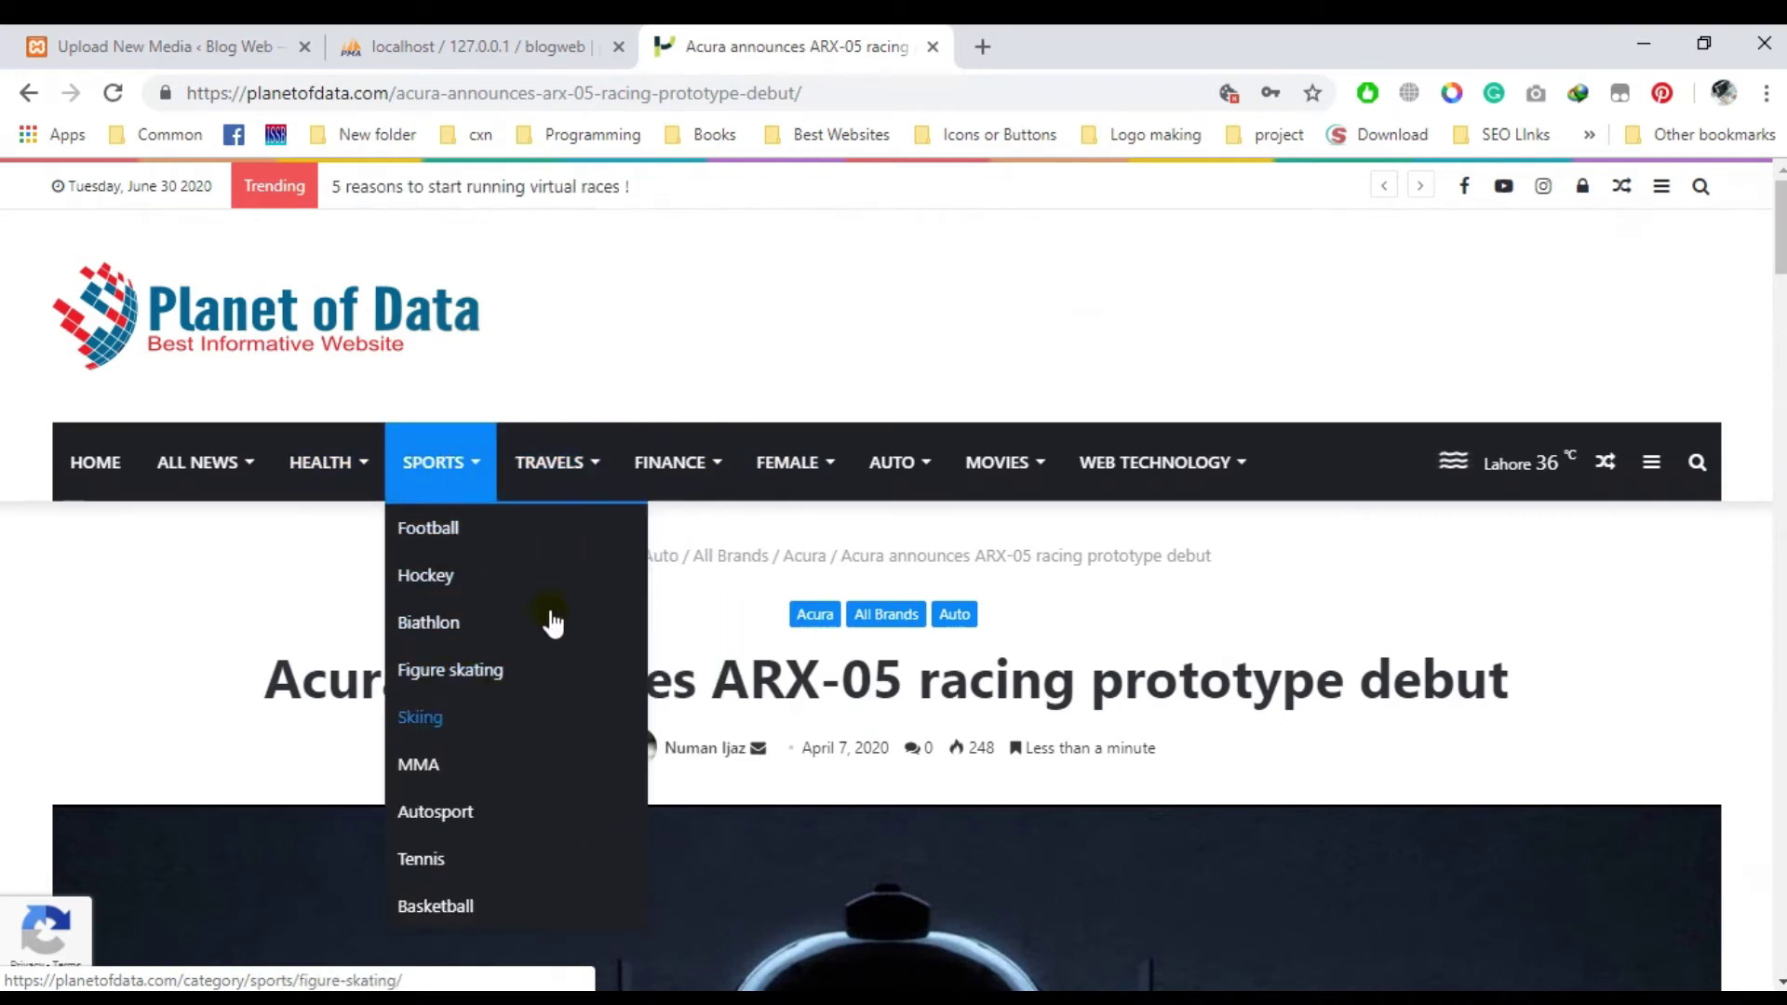
{"action": "left_click", "coordinate": [918, 498]}
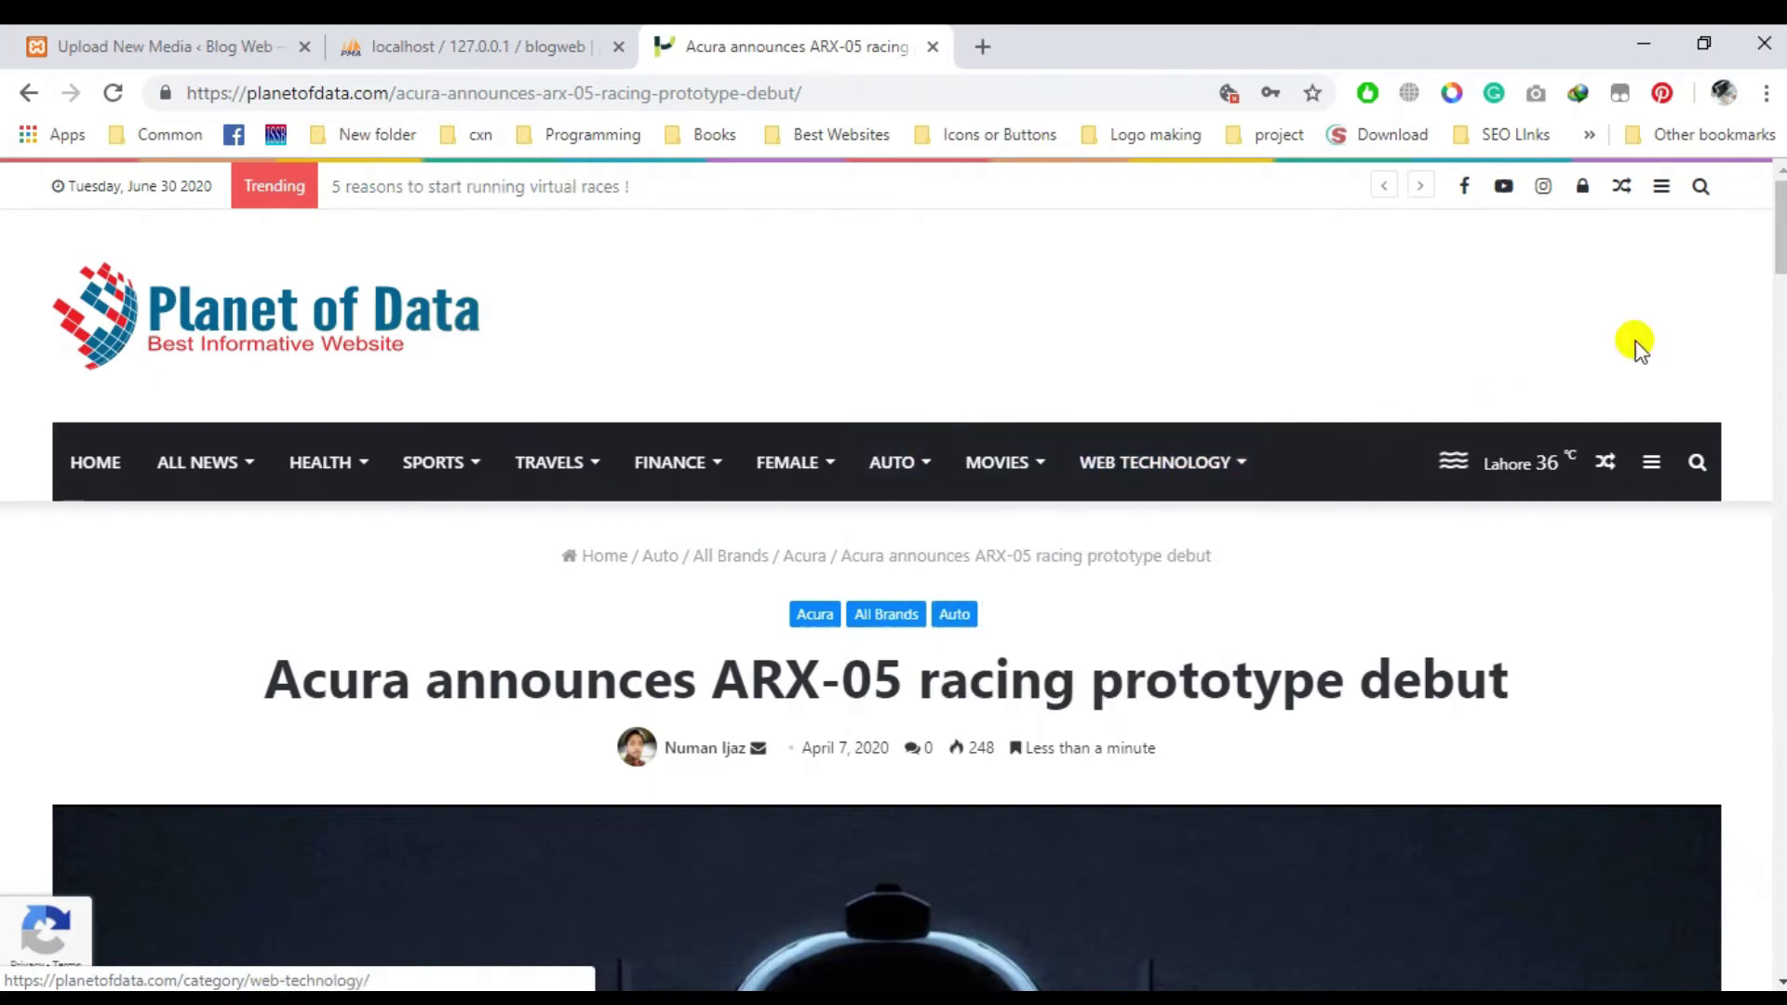
Go to the footer of the Planet of Data article and open the Contact Us page.
{"action": "scroll", "coordinate": [1496, 387], "scroll_direction": "down", "scroll_amount": 15}
{"action": "scroll", "coordinate": [1496, 387], "scroll_direction": "down", "scroll_amount": 10}
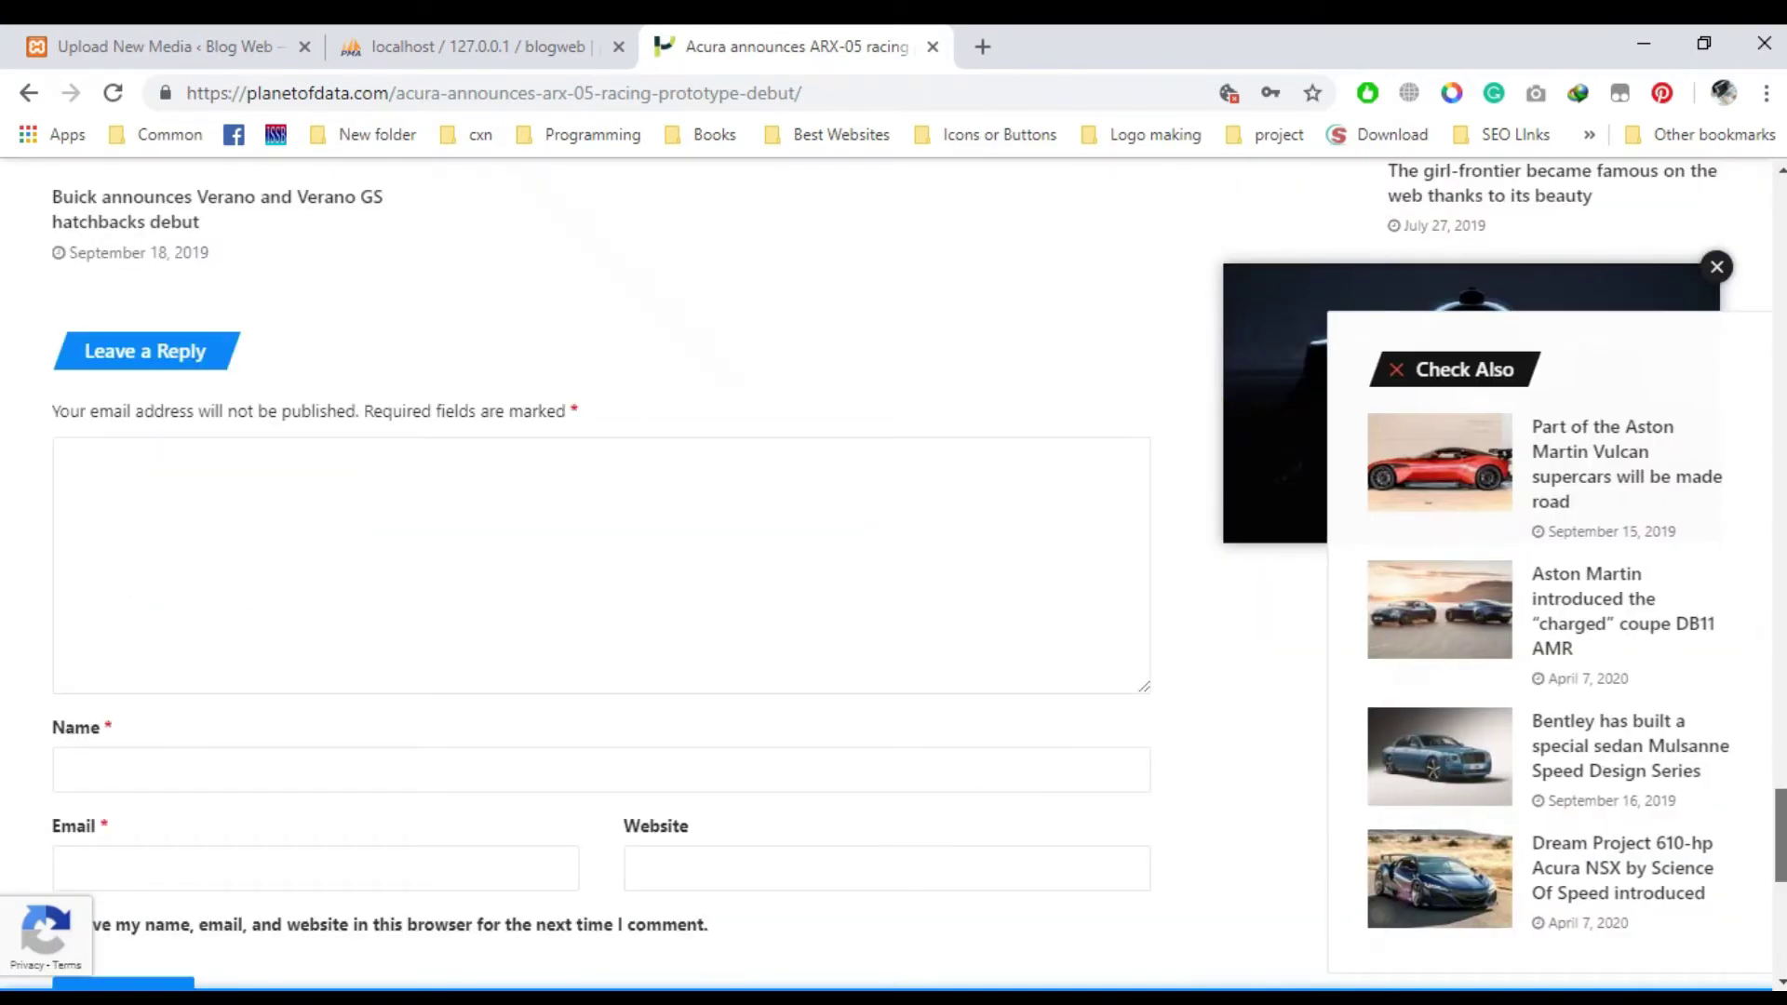
{"action": "scroll", "coordinate": [652, 689], "scroll_direction": "up", "scroll_amount": 1}
{"action": "scroll", "coordinate": [502, 644], "scroll_direction": "down", "scroll_amount": 1}
{"action": "scroll", "coordinate": [507, 651], "scroll_direction": "up", "scroll_amount": 1}
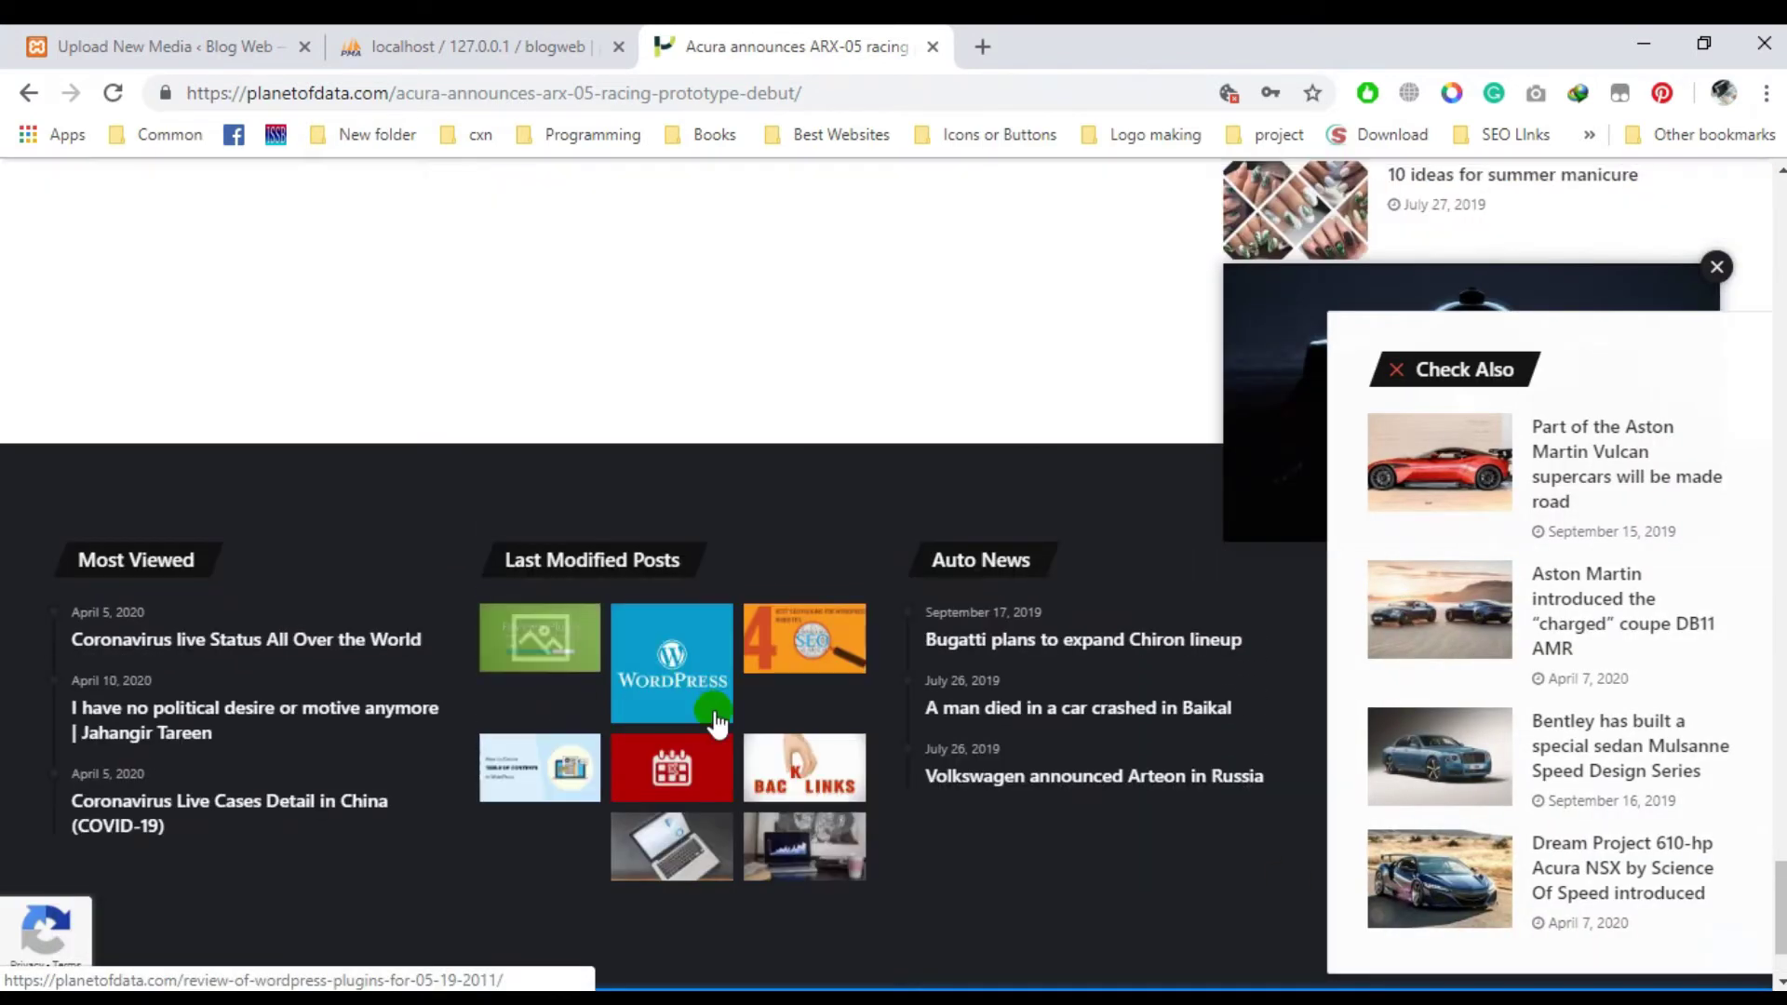
{"action": "scroll", "coordinate": [1037, 698], "scroll_direction": "down", "scroll_amount": 1}
{"action": "scroll", "coordinate": [1037, 707], "scroll_direction": "up", "scroll_amount": 1}
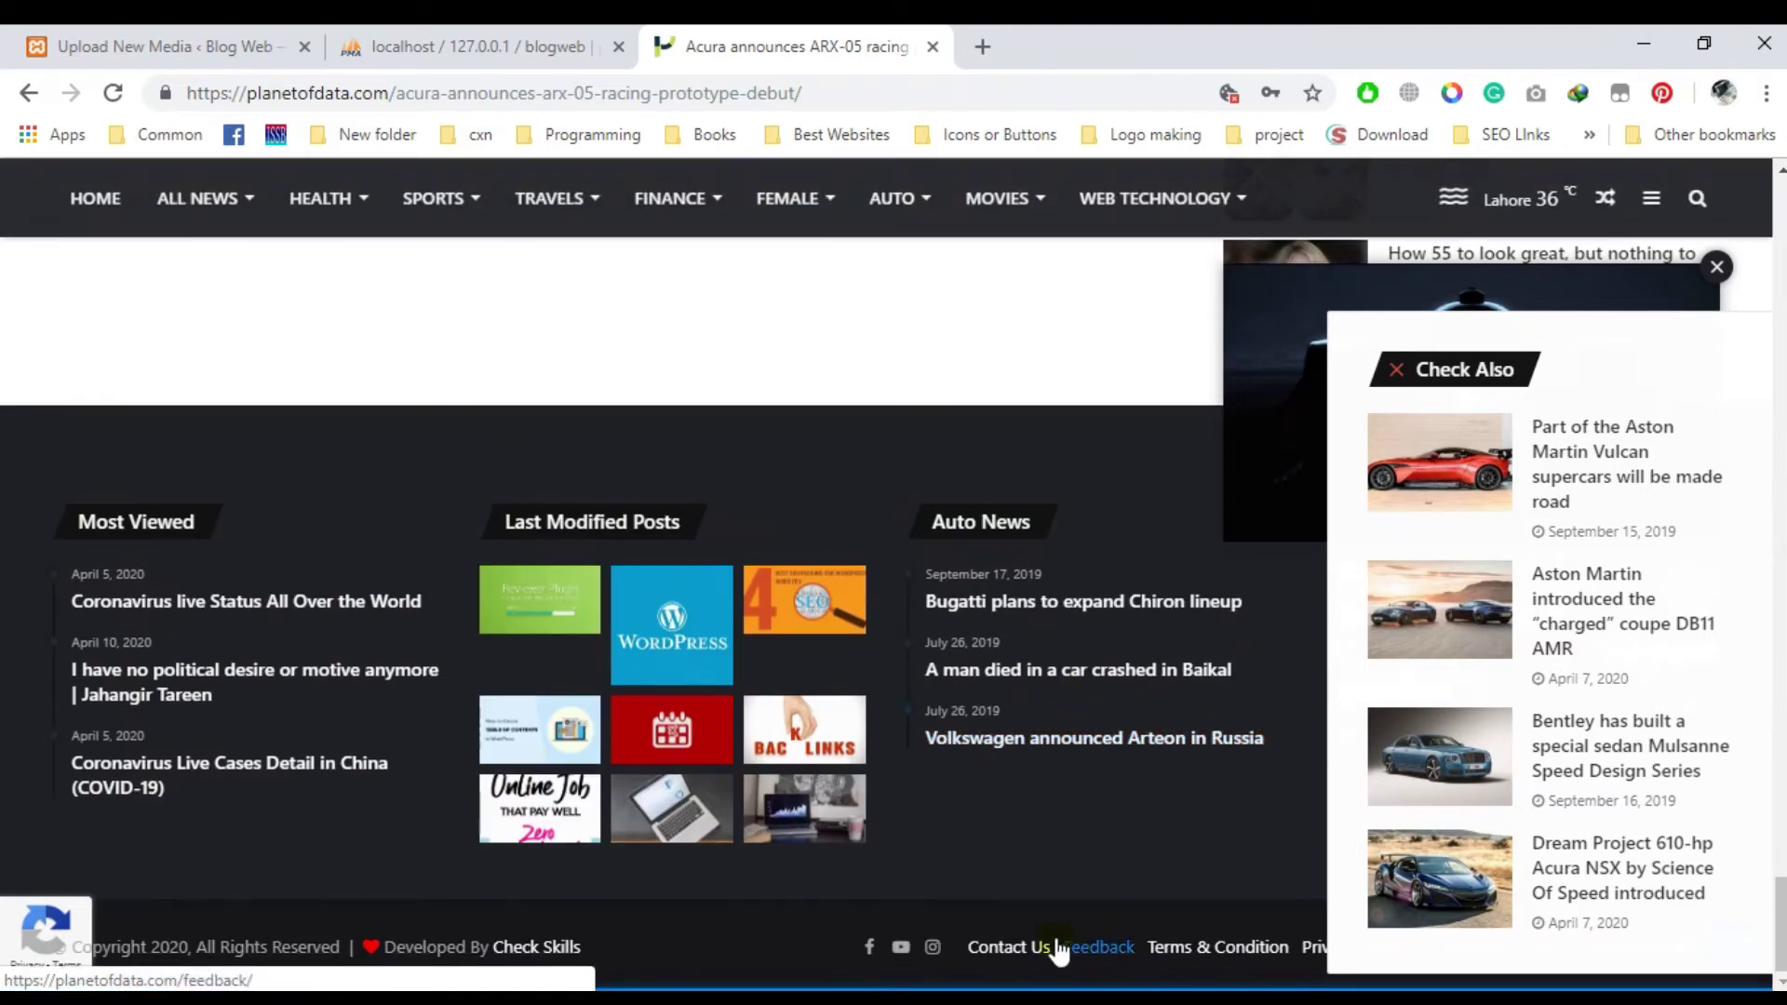
{"action": "left_click", "coordinate": [1022, 946]}
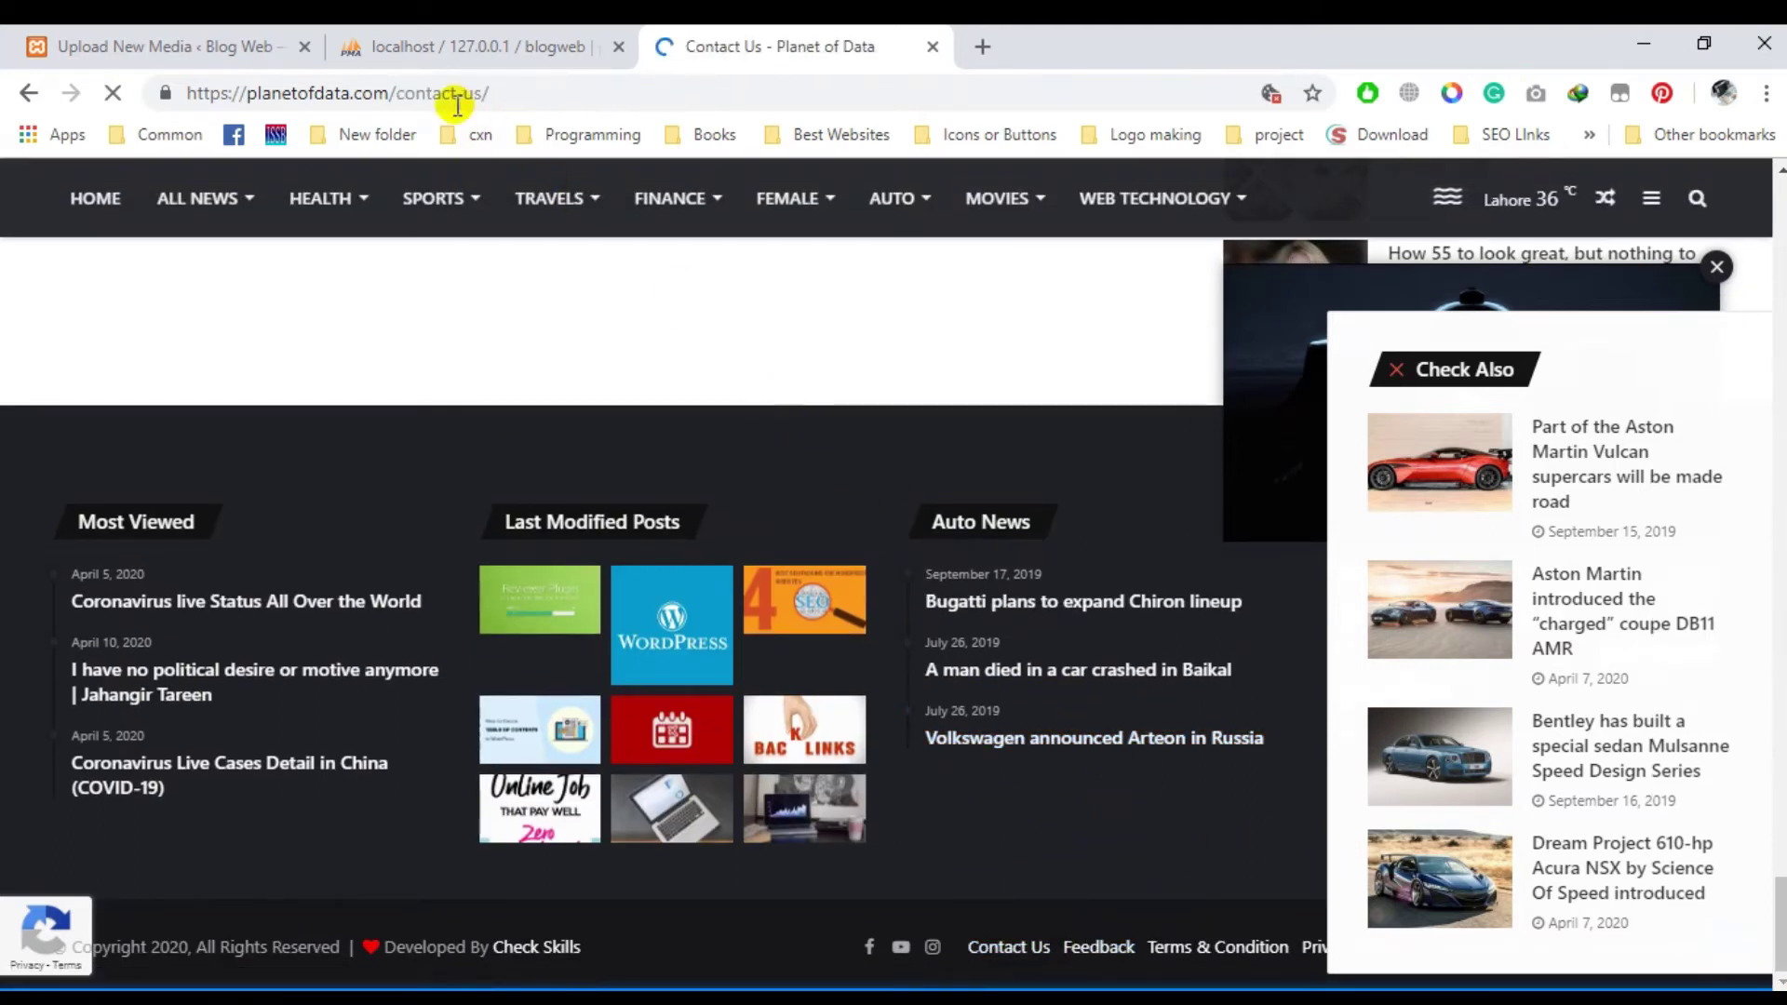
Highlight the contact-us slug in the Planet of Data page's address and check whether the page has loaded.
{"action": "left_click_drag", "start_coordinate": [389, 90], "coordinate": [566, 85]}
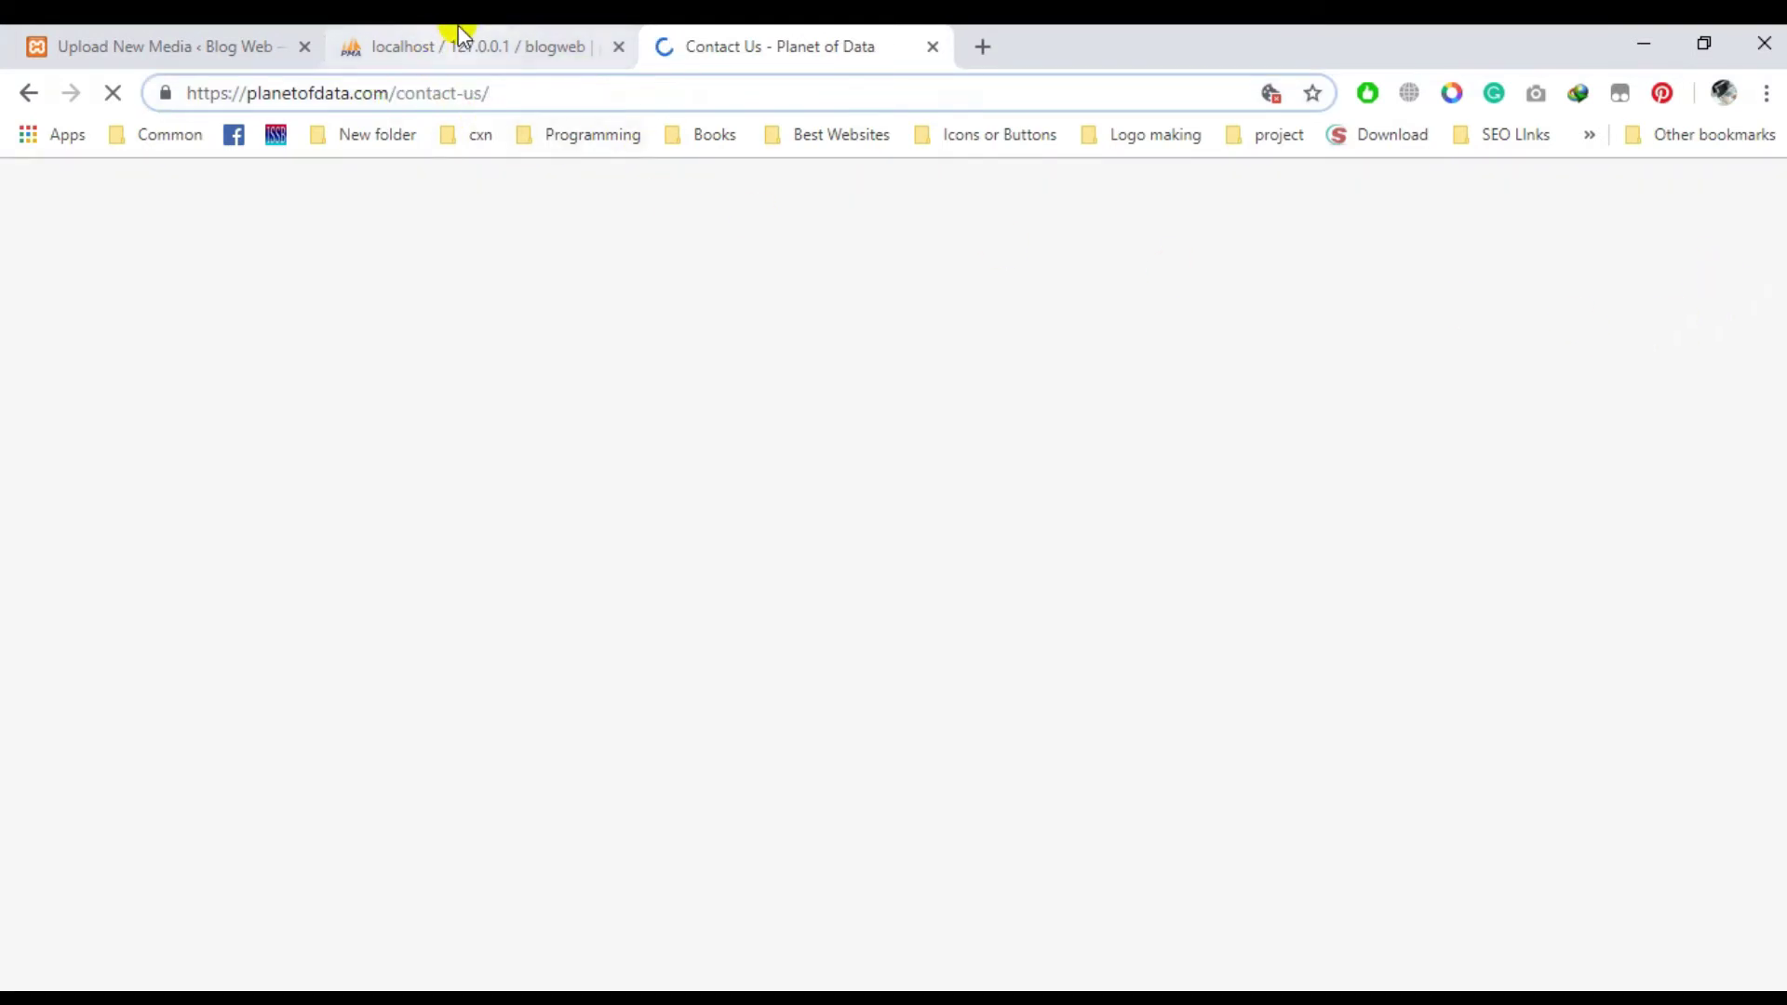
{"action": "left_click", "coordinate": [154, 42]}
{"action": "left_click", "coordinate": [754, 38]}
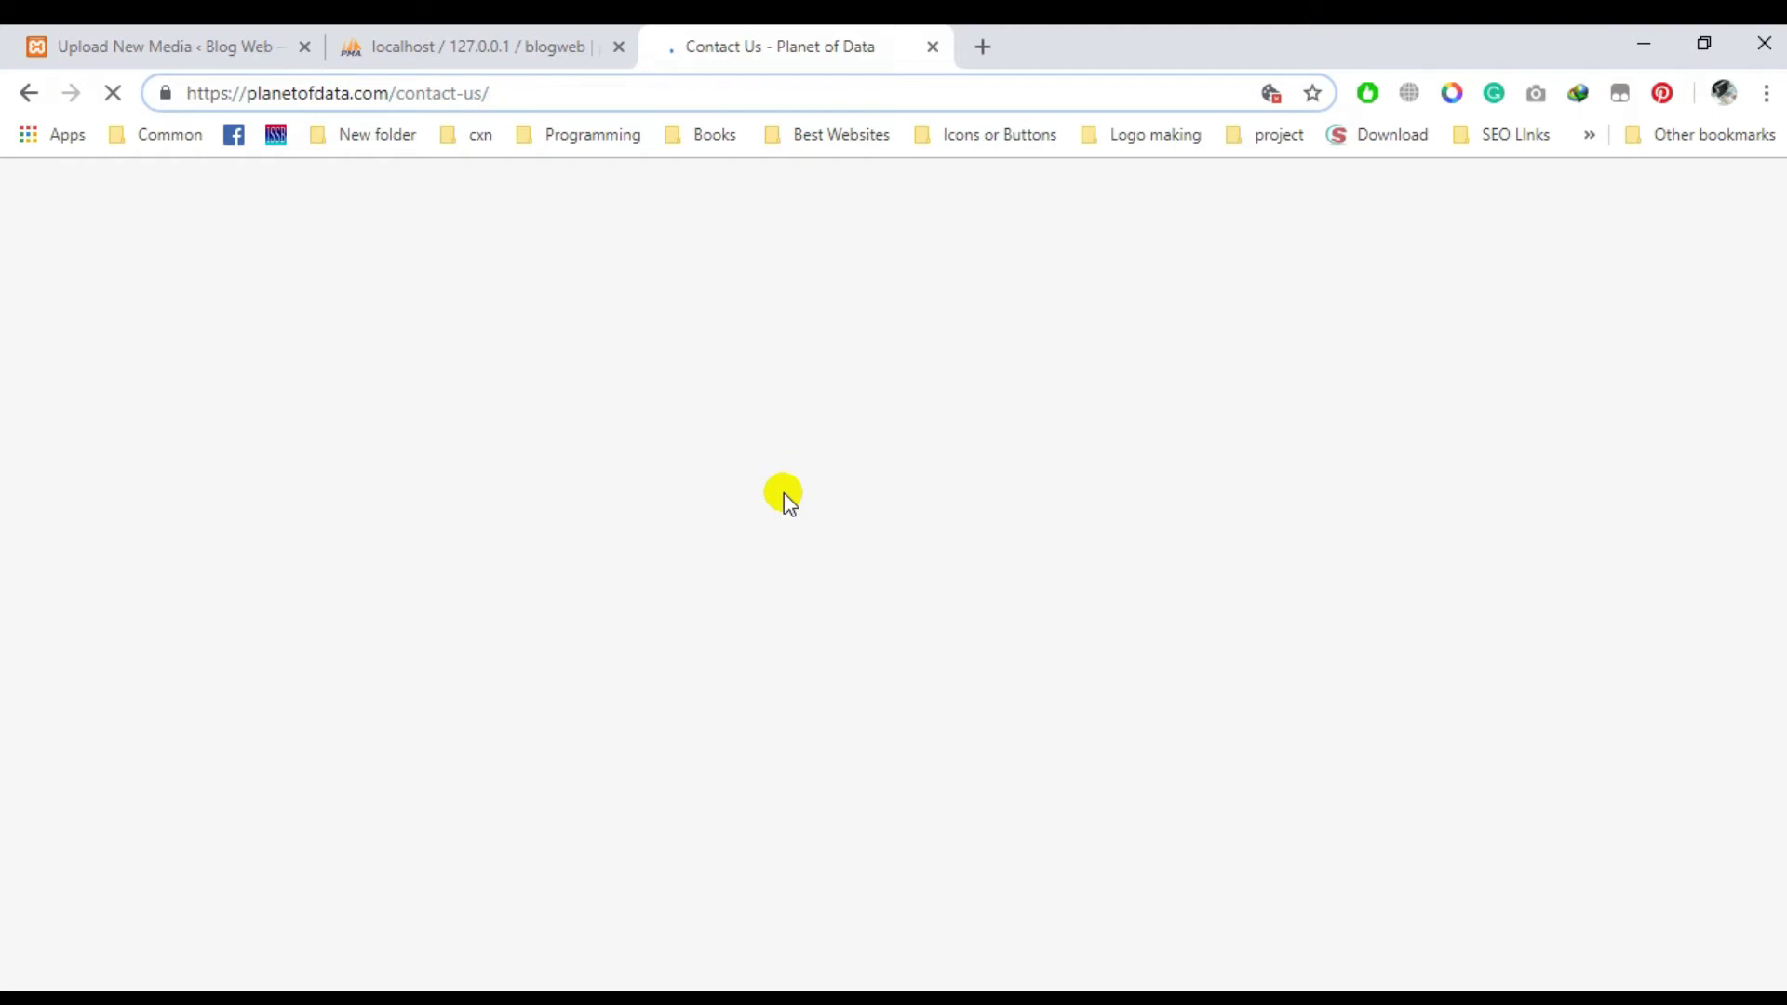
{"action": "left_click", "coordinate": [67, 42]}
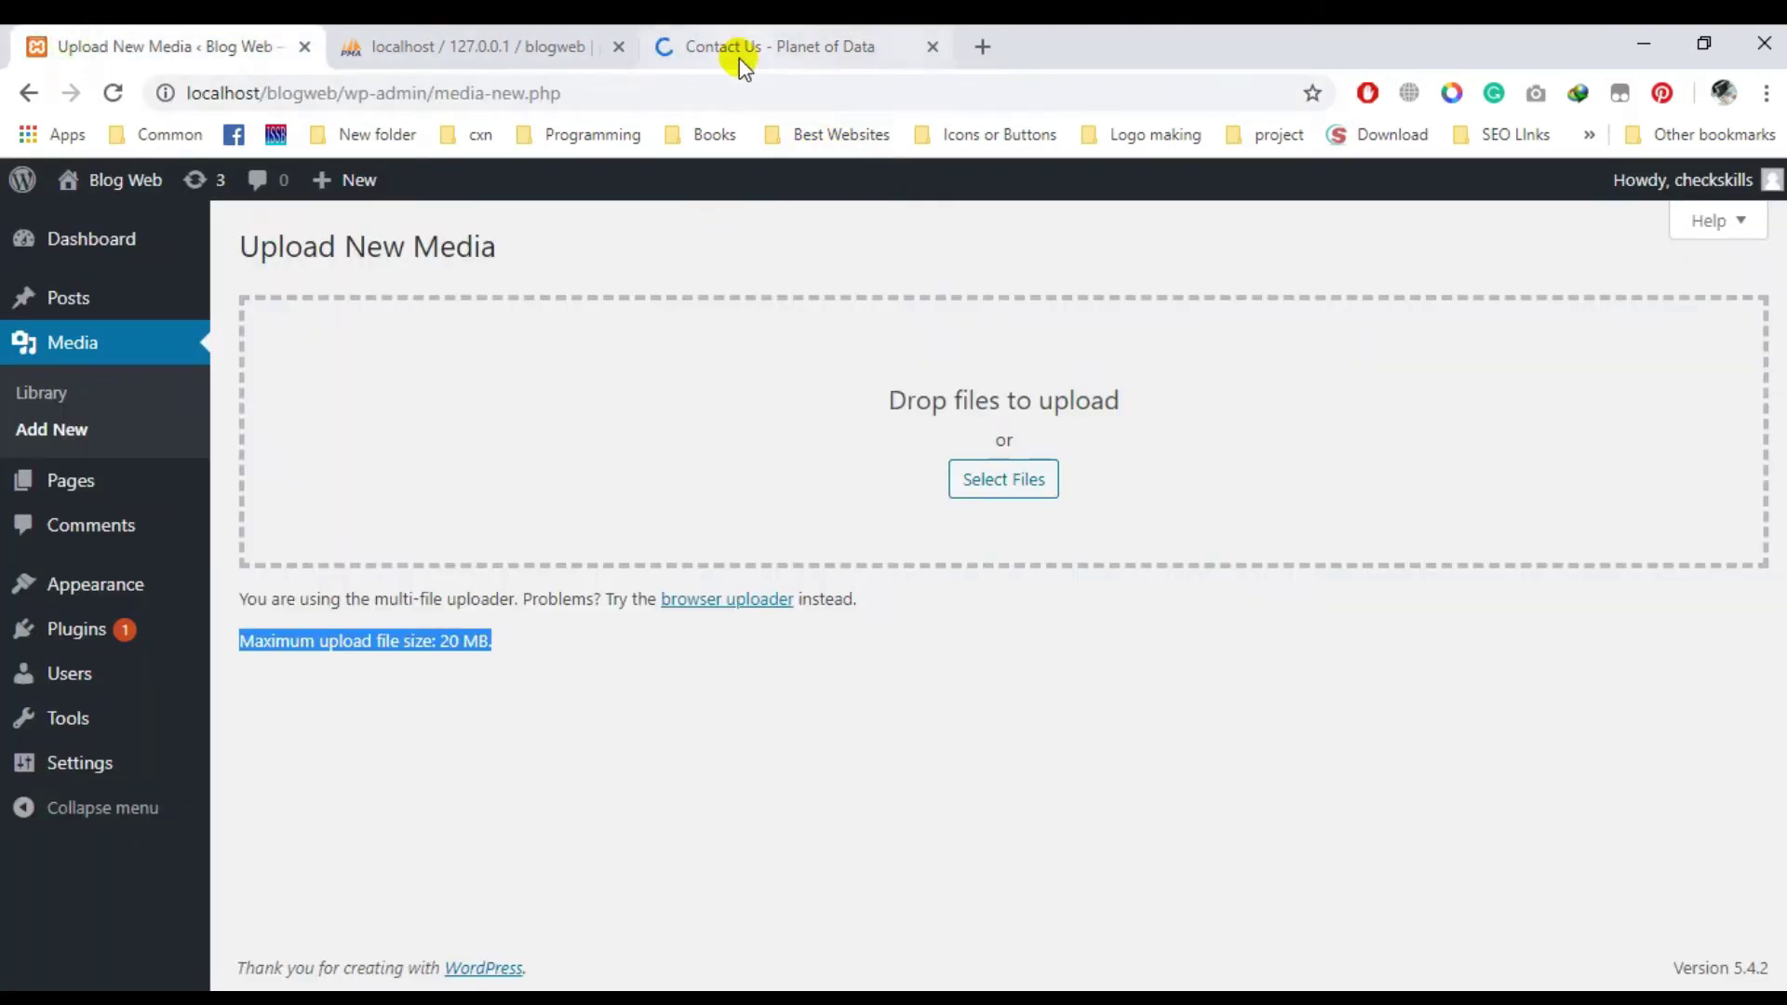
{"action": "left_click", "coordinate": [762, 42]}
Return to the Blog Web admin and open the list of all pages.
{"action": "left_click", "coordinate": [69, 49]}
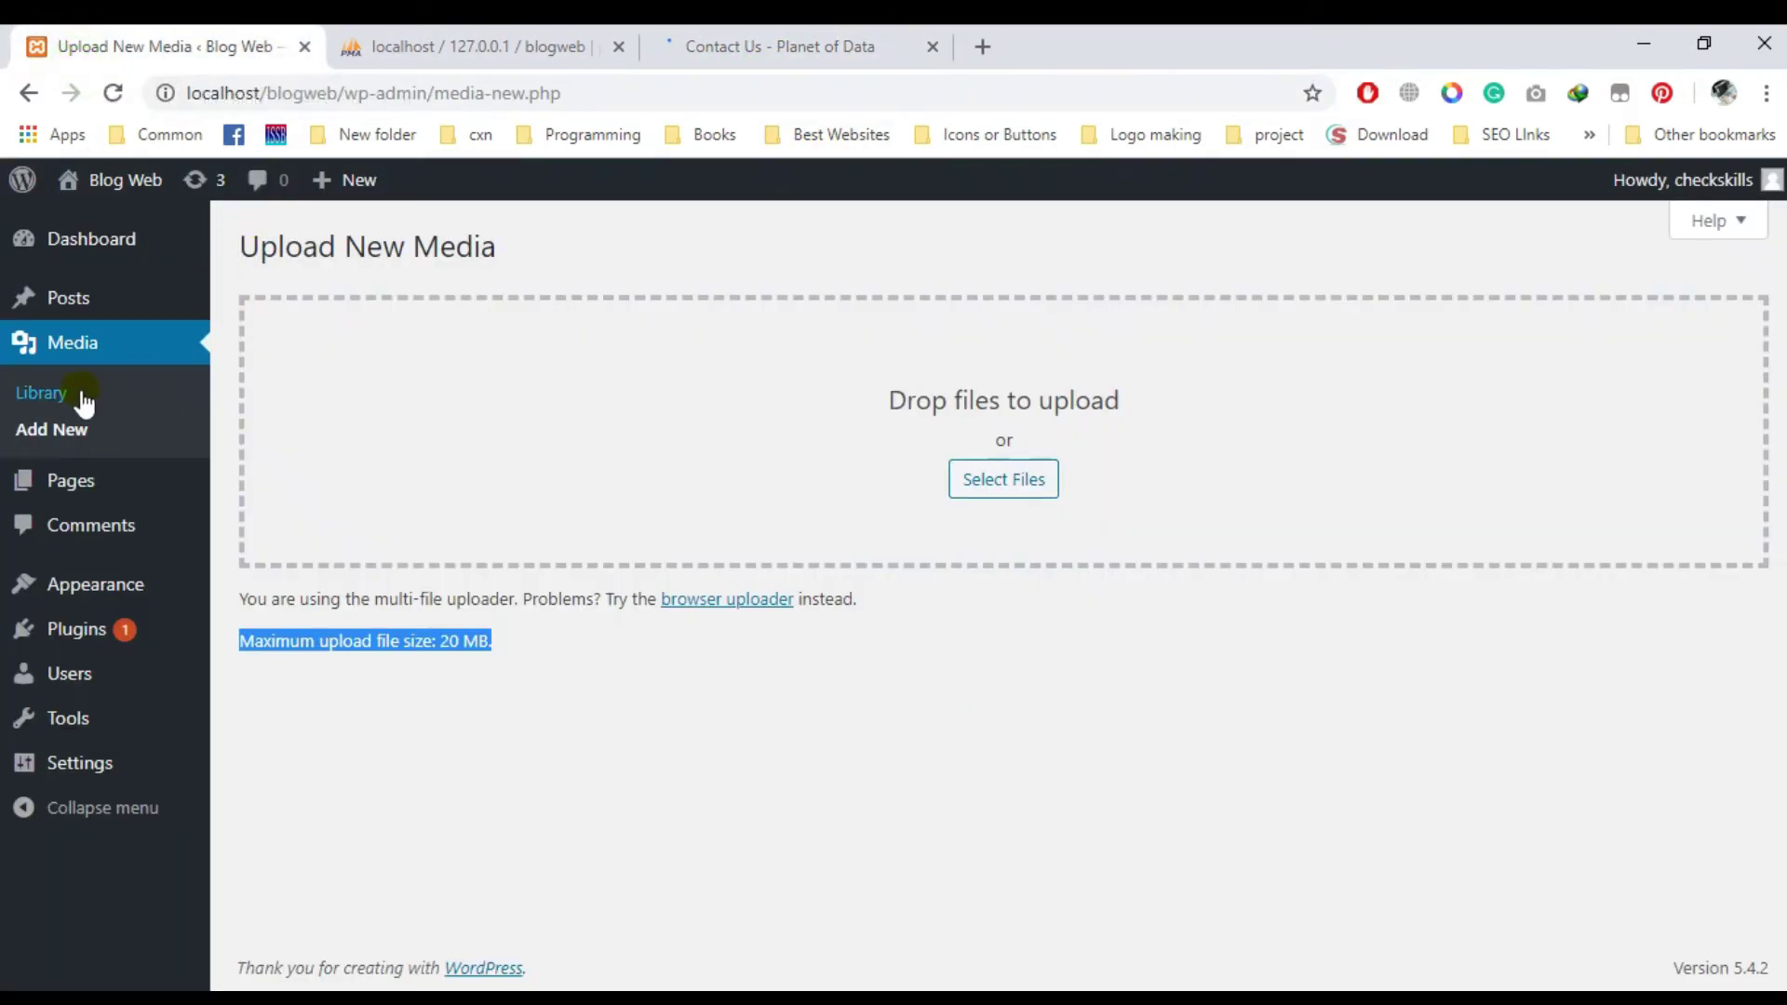
{"action": "left_click", "coordinate": [94, 434]}
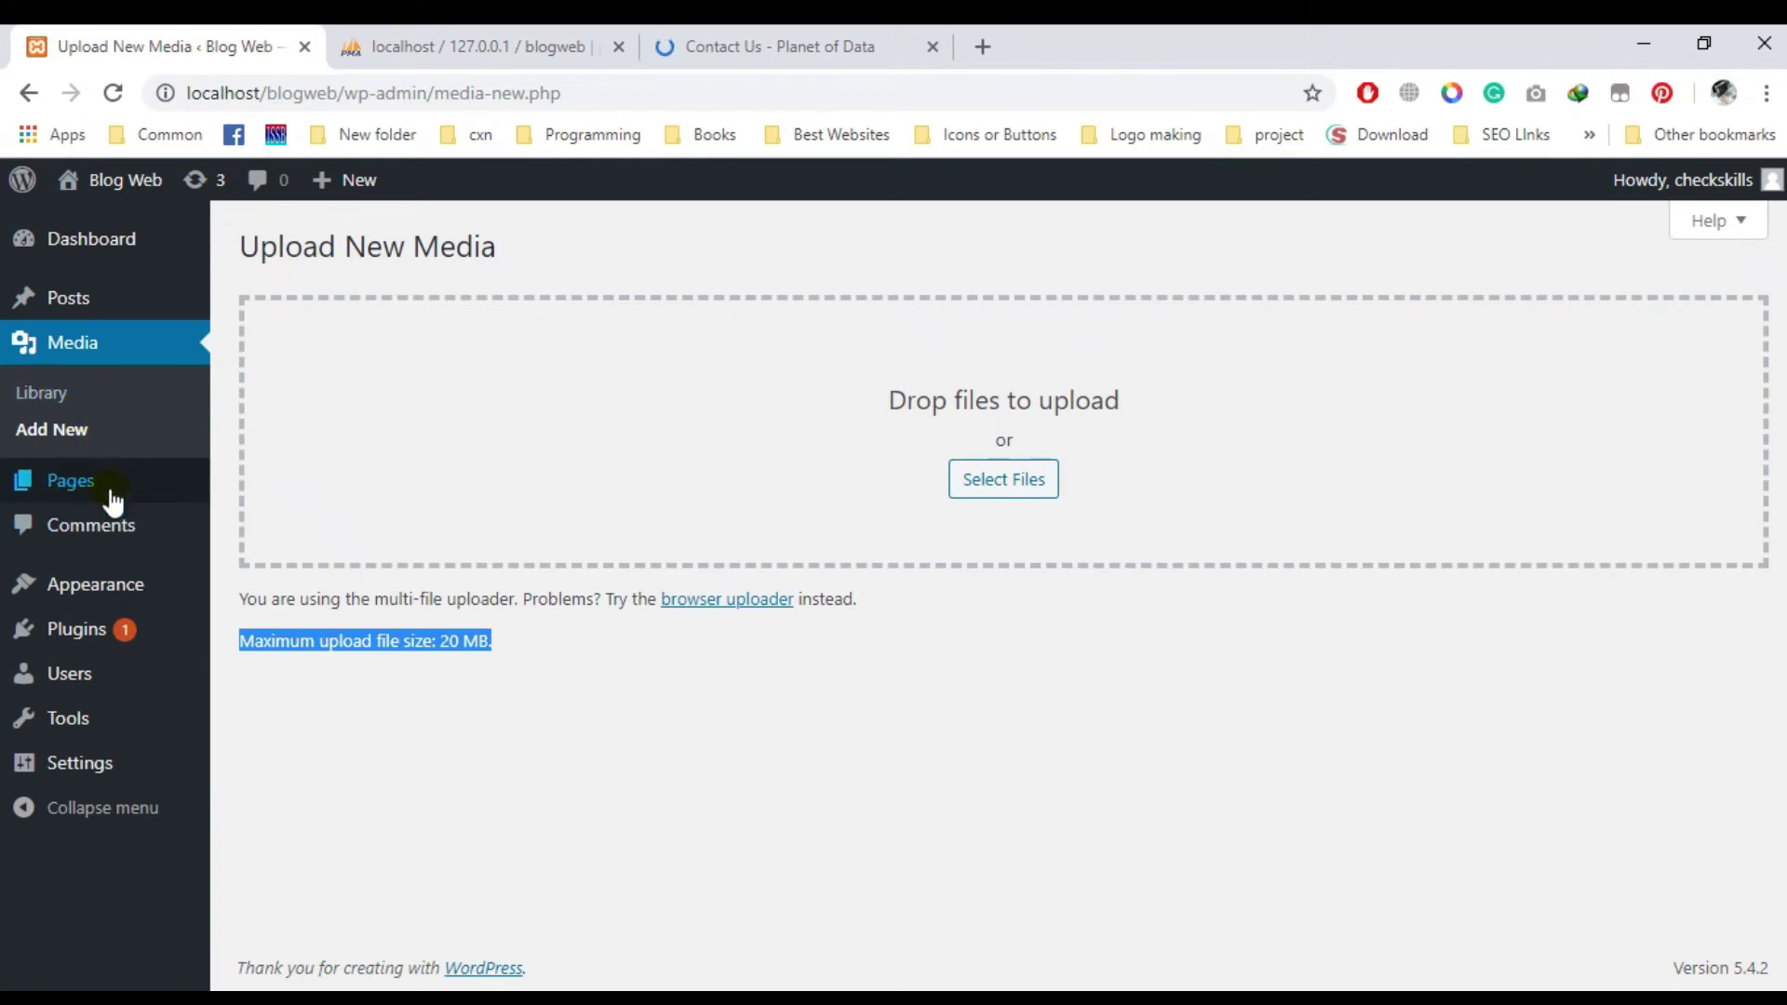
{"action": "mouse_move", "coordinate": [122, 501]}
{"action": "left_click", "coordinate": [225, 498]}
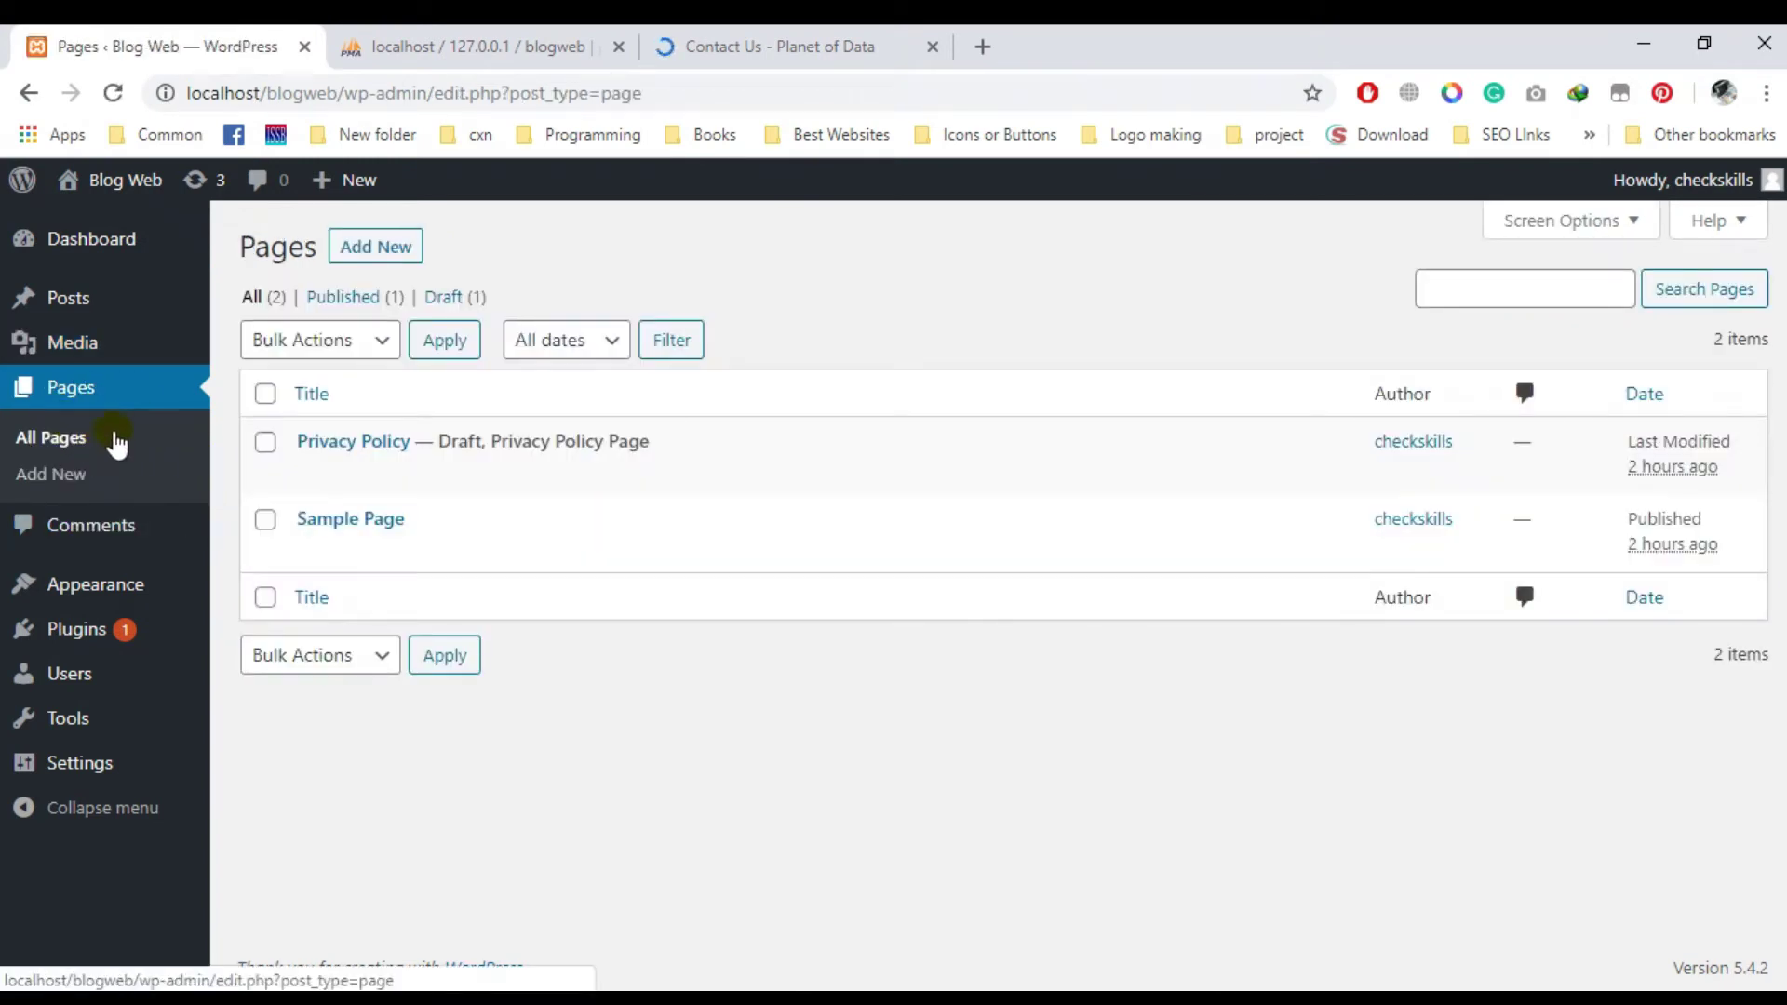
Compare the blogweb database tables in phpMyAdmin with the Posts and Comments sections of the Blog Web admin.
{"action": "left_click", "coordinate": [427, 51]}
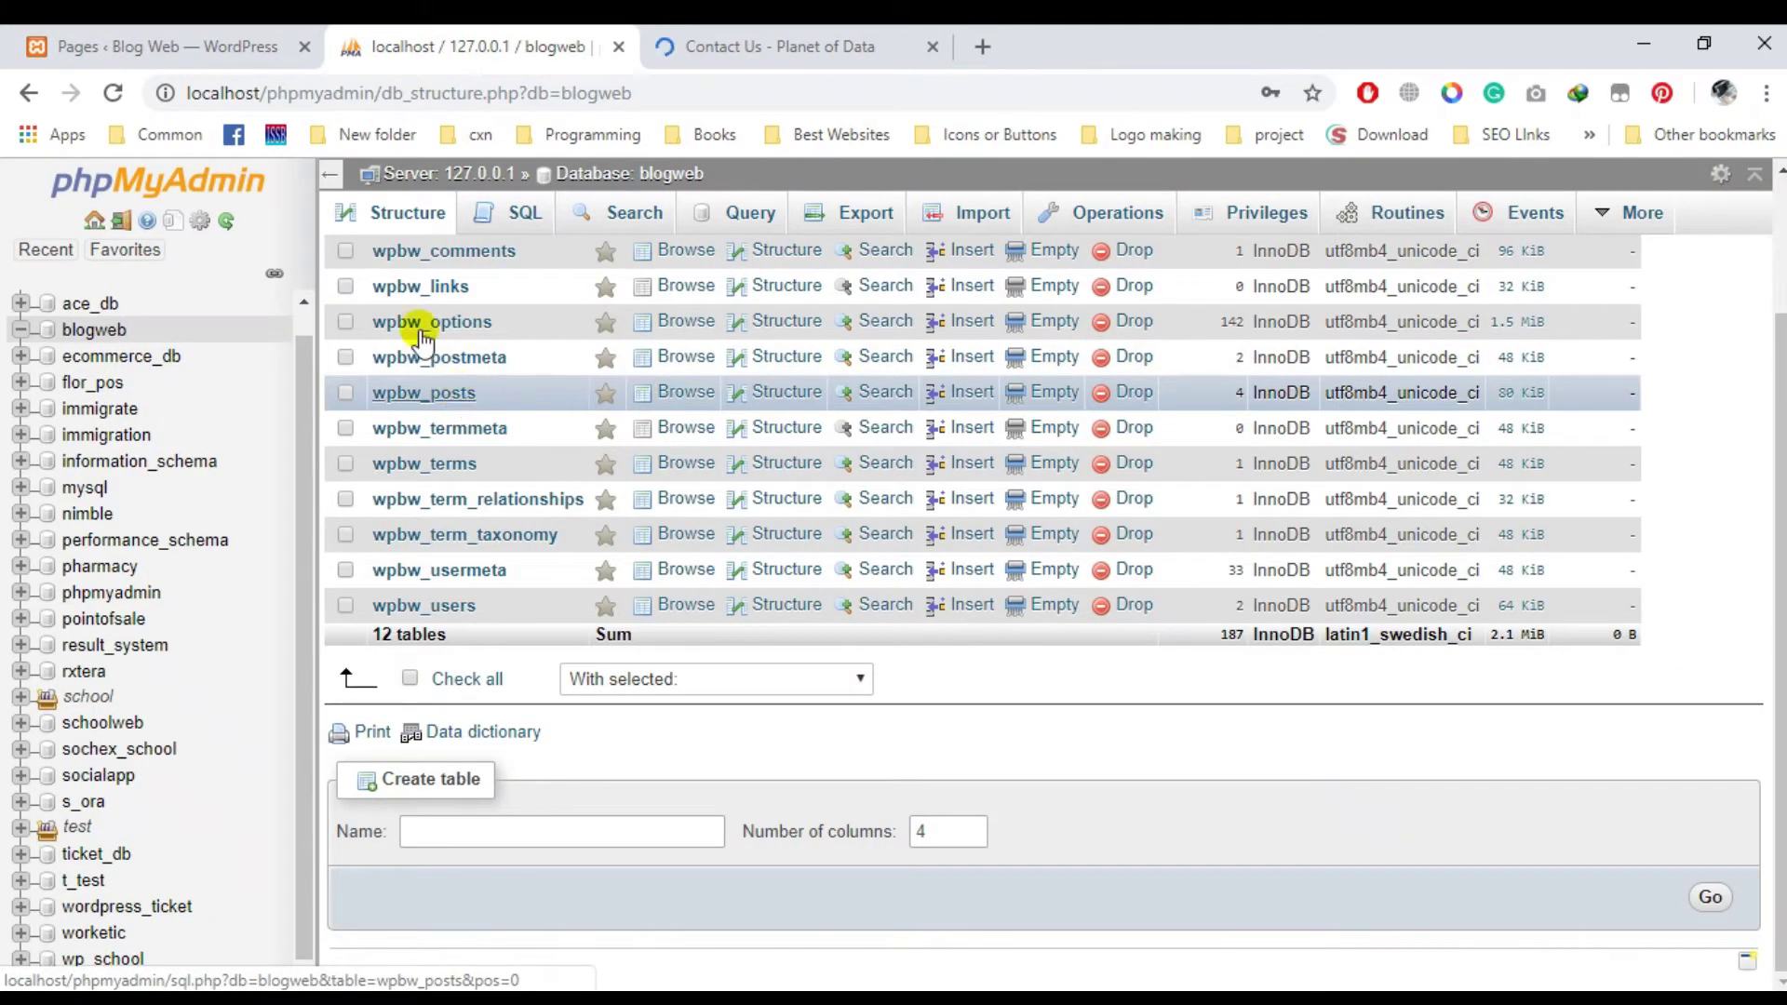
{"action": "left_click", "coordinate": [206, 47]}
{"action": "mouse_move", "coordinate": [109, 590]}
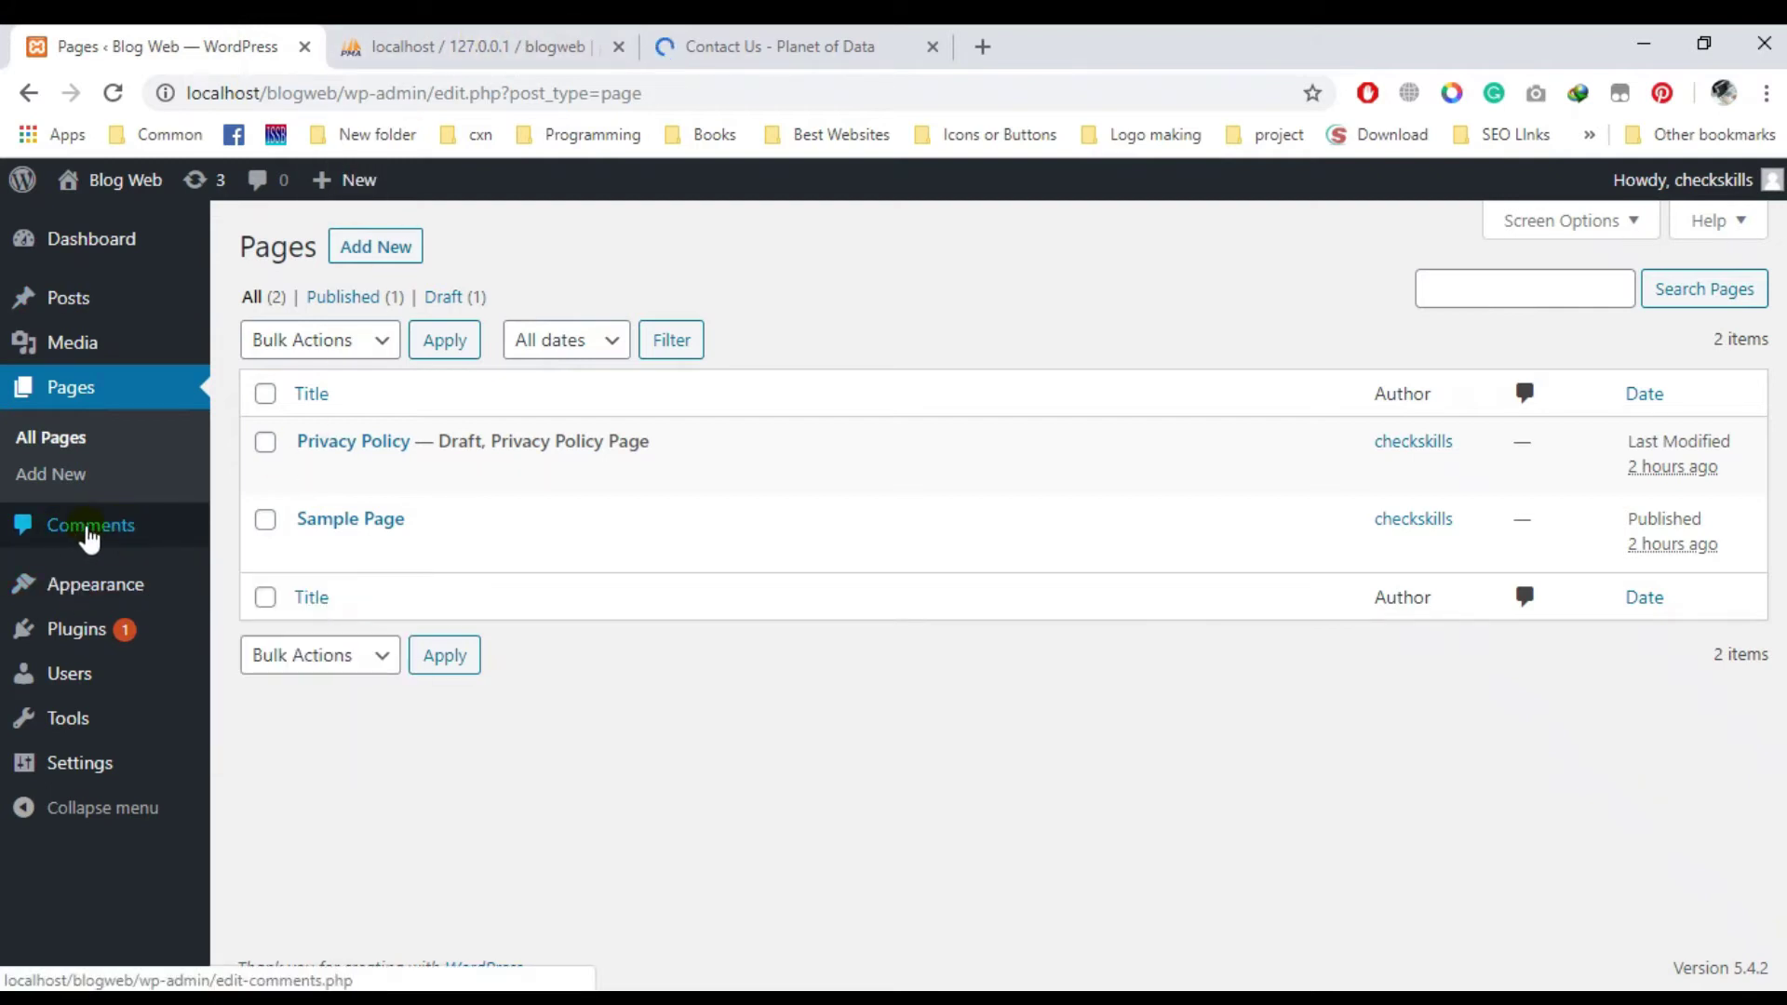
{"action": "mouse_move", "coordinate": [80, 319]}
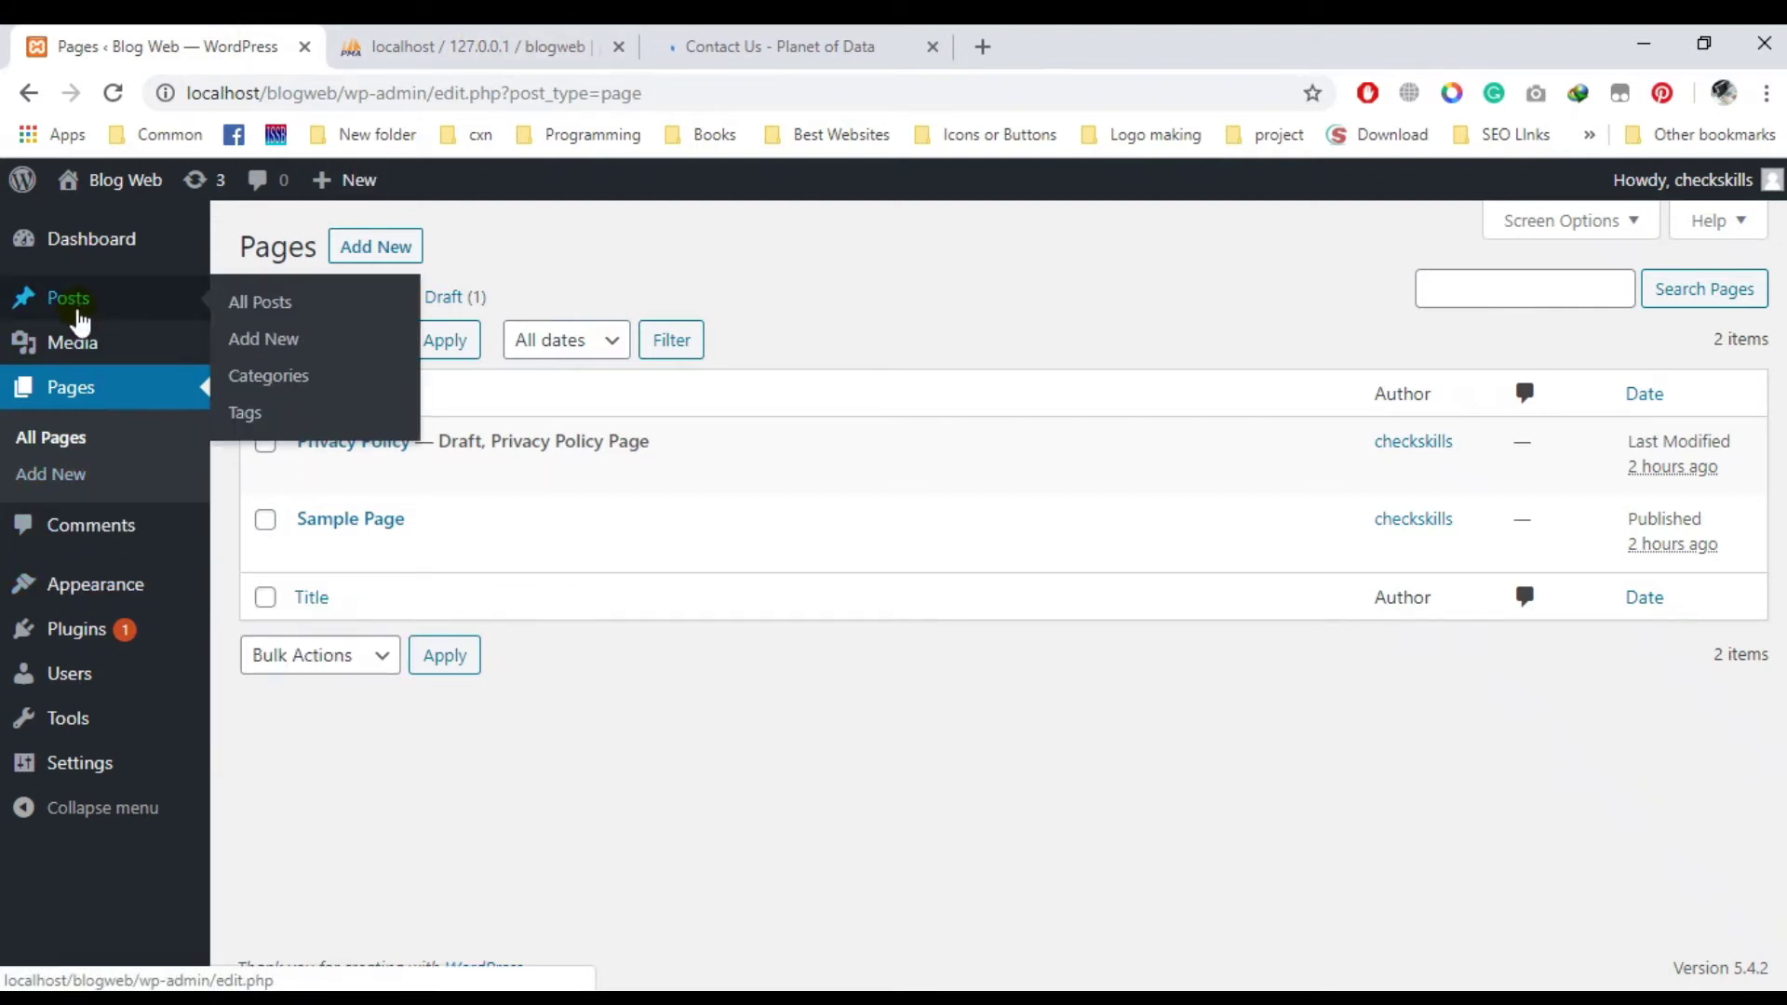
{"action": "left_click", "coordinate": [427, 46]}
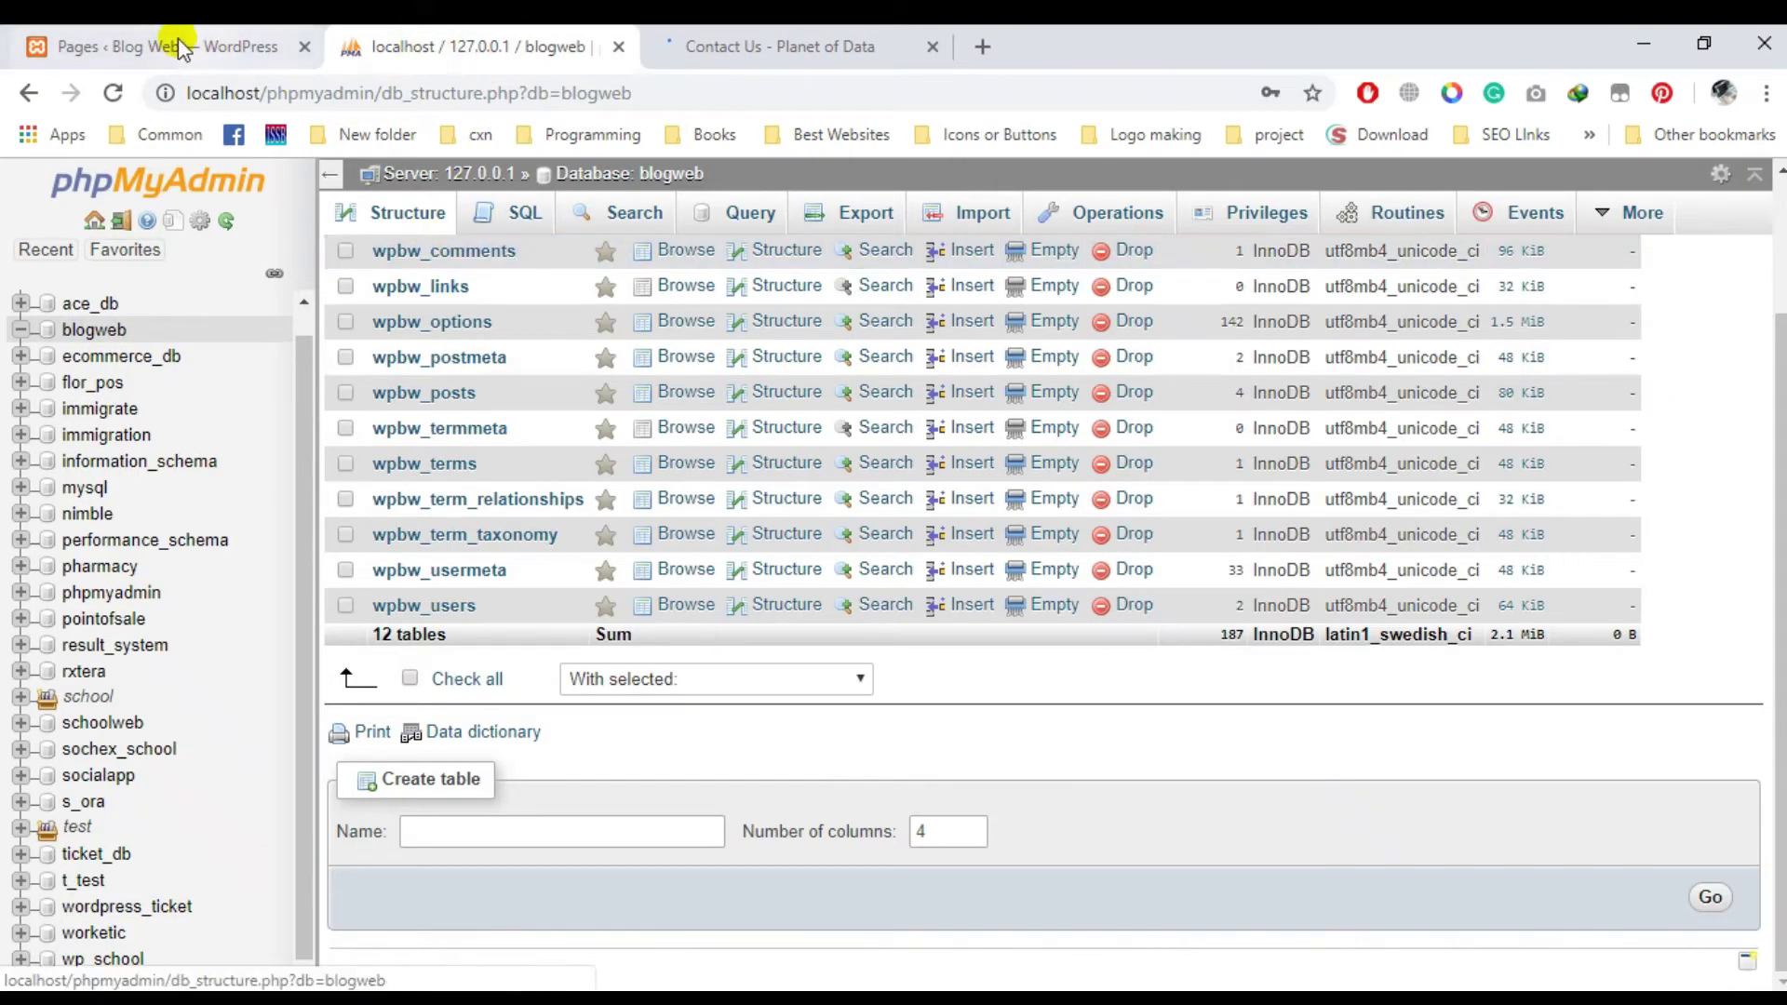
Go back to the Blog Web admin, open the Comments page and examine the sample comment's moderation actions.
{"action": "left_click", "coordinate": [216, 49]}
{"action": "left_click", "coordinate": [84, 527]}
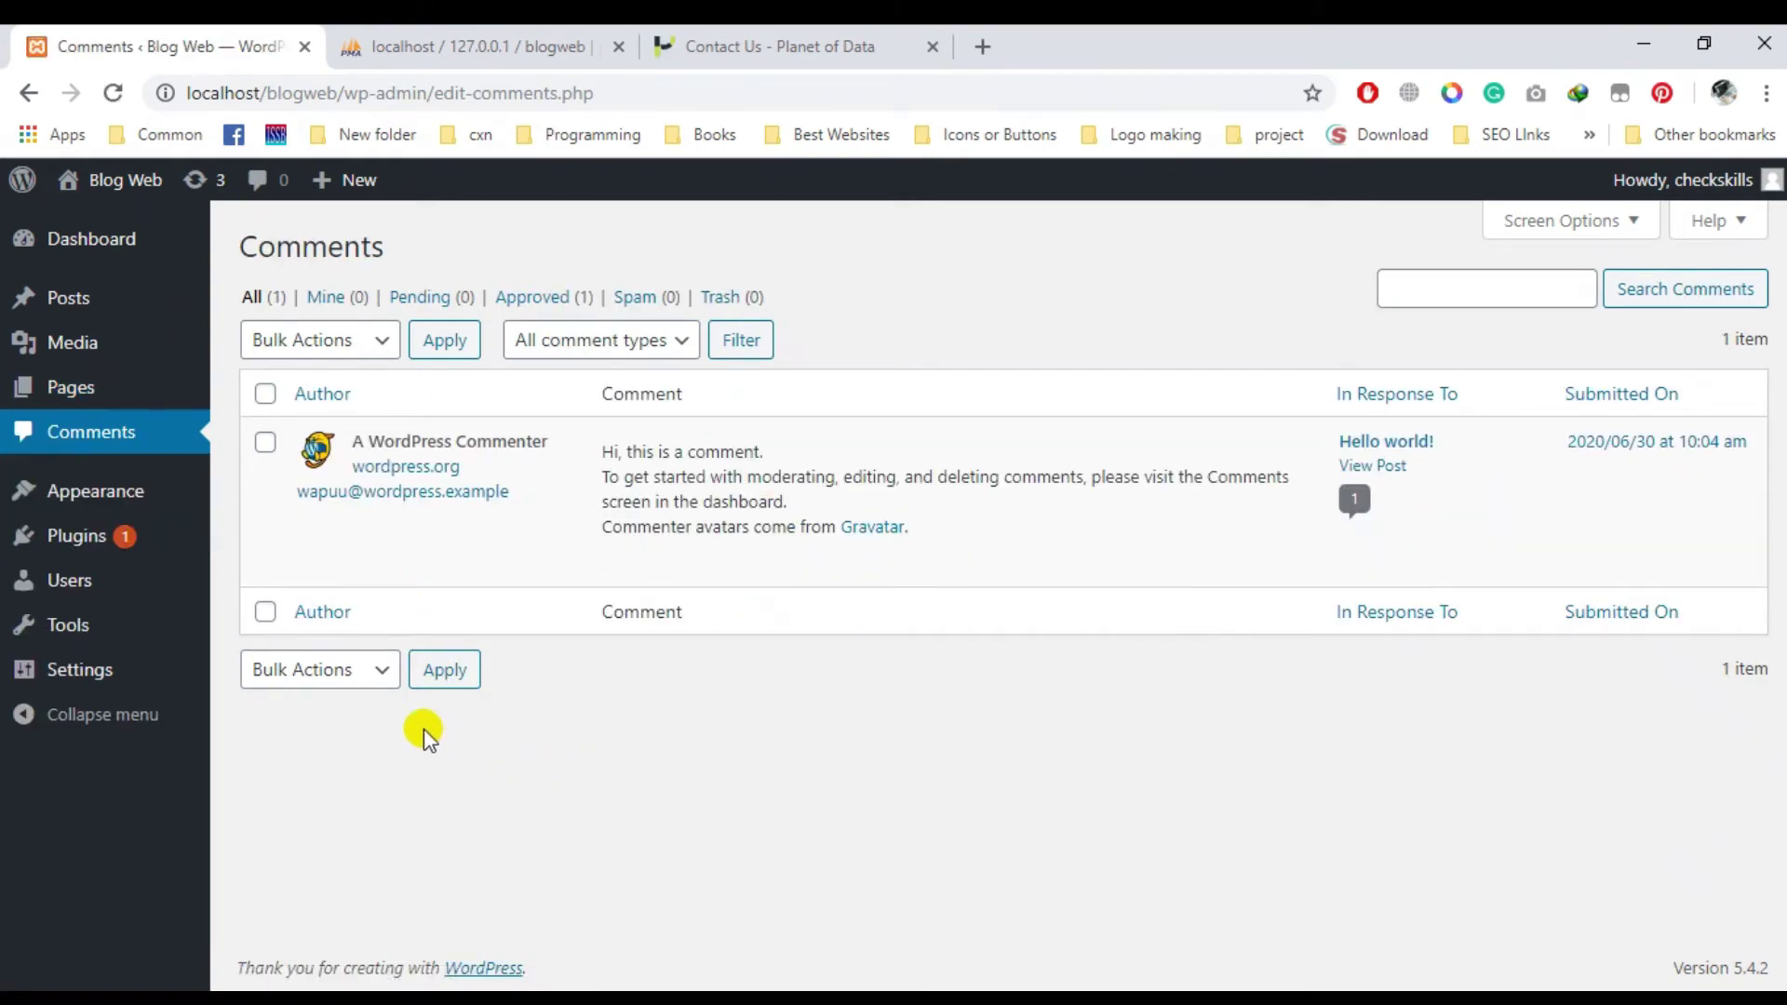
{"action": "mouse_move", "coordinate": [607, 532]}
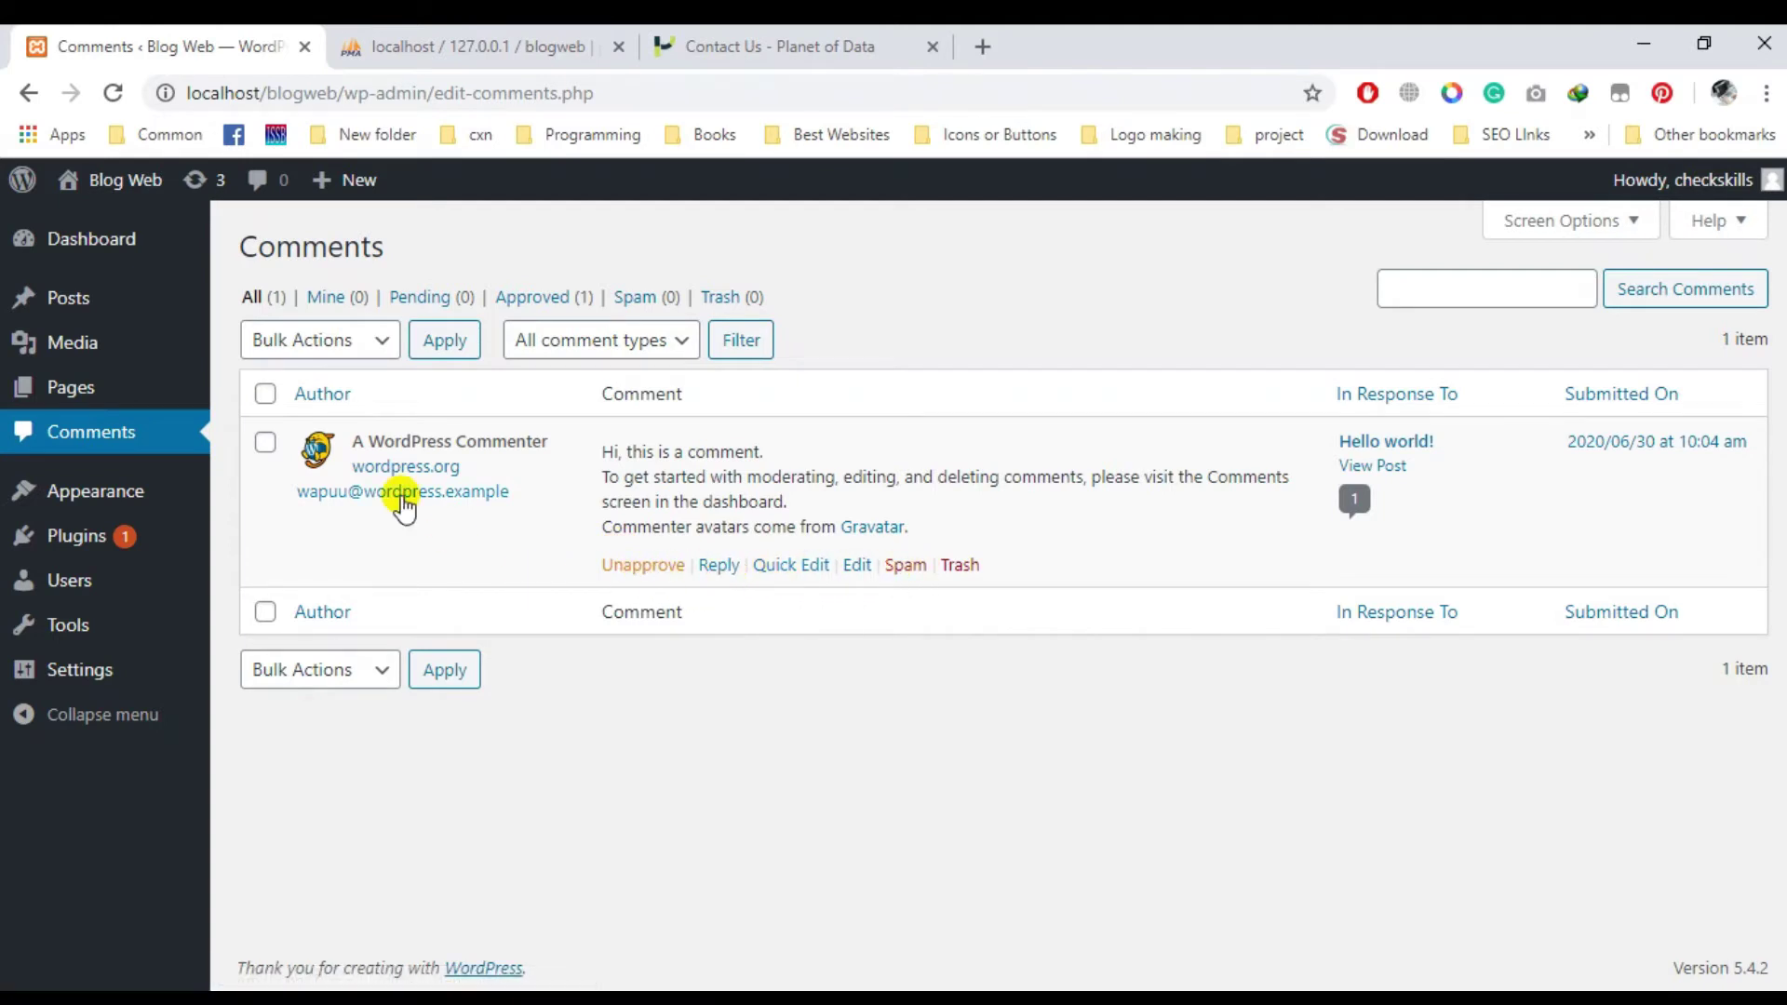
Open the Themes page and open the theme customizer in a separate browser tab.
{"action": "mouse_move", "coordinate": [82, 504]}
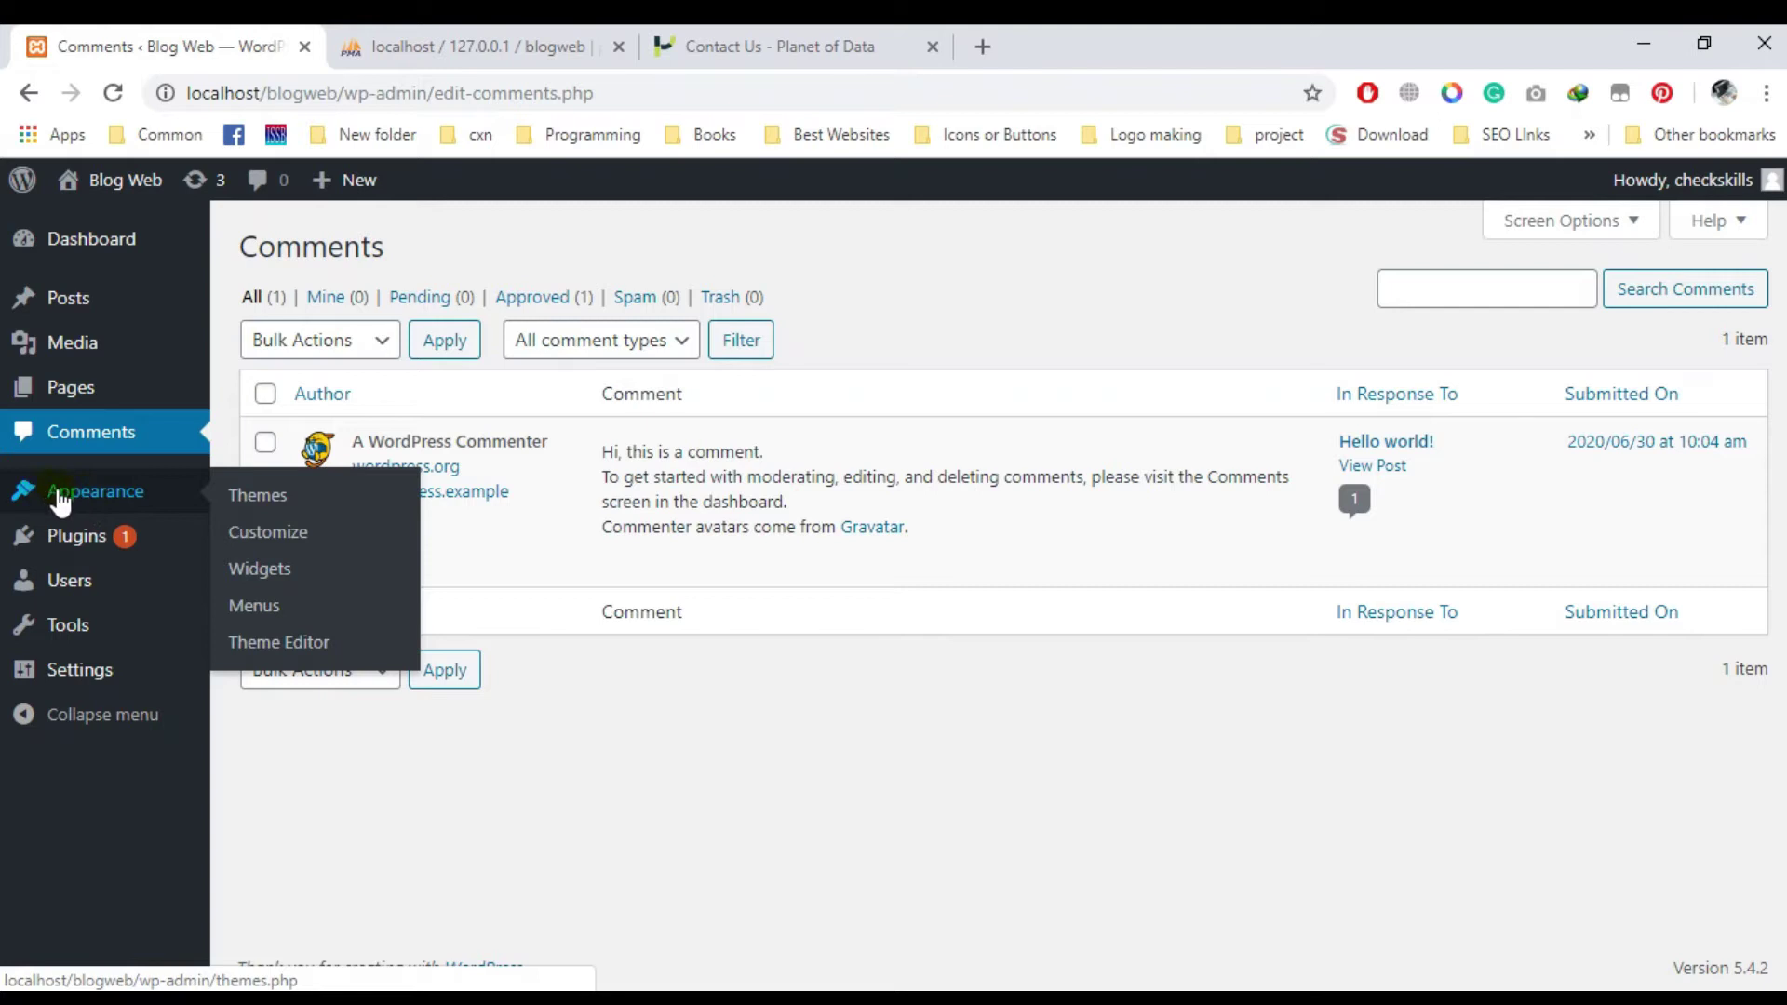
{"action": "left_click", "coordinate": [274, 495]}
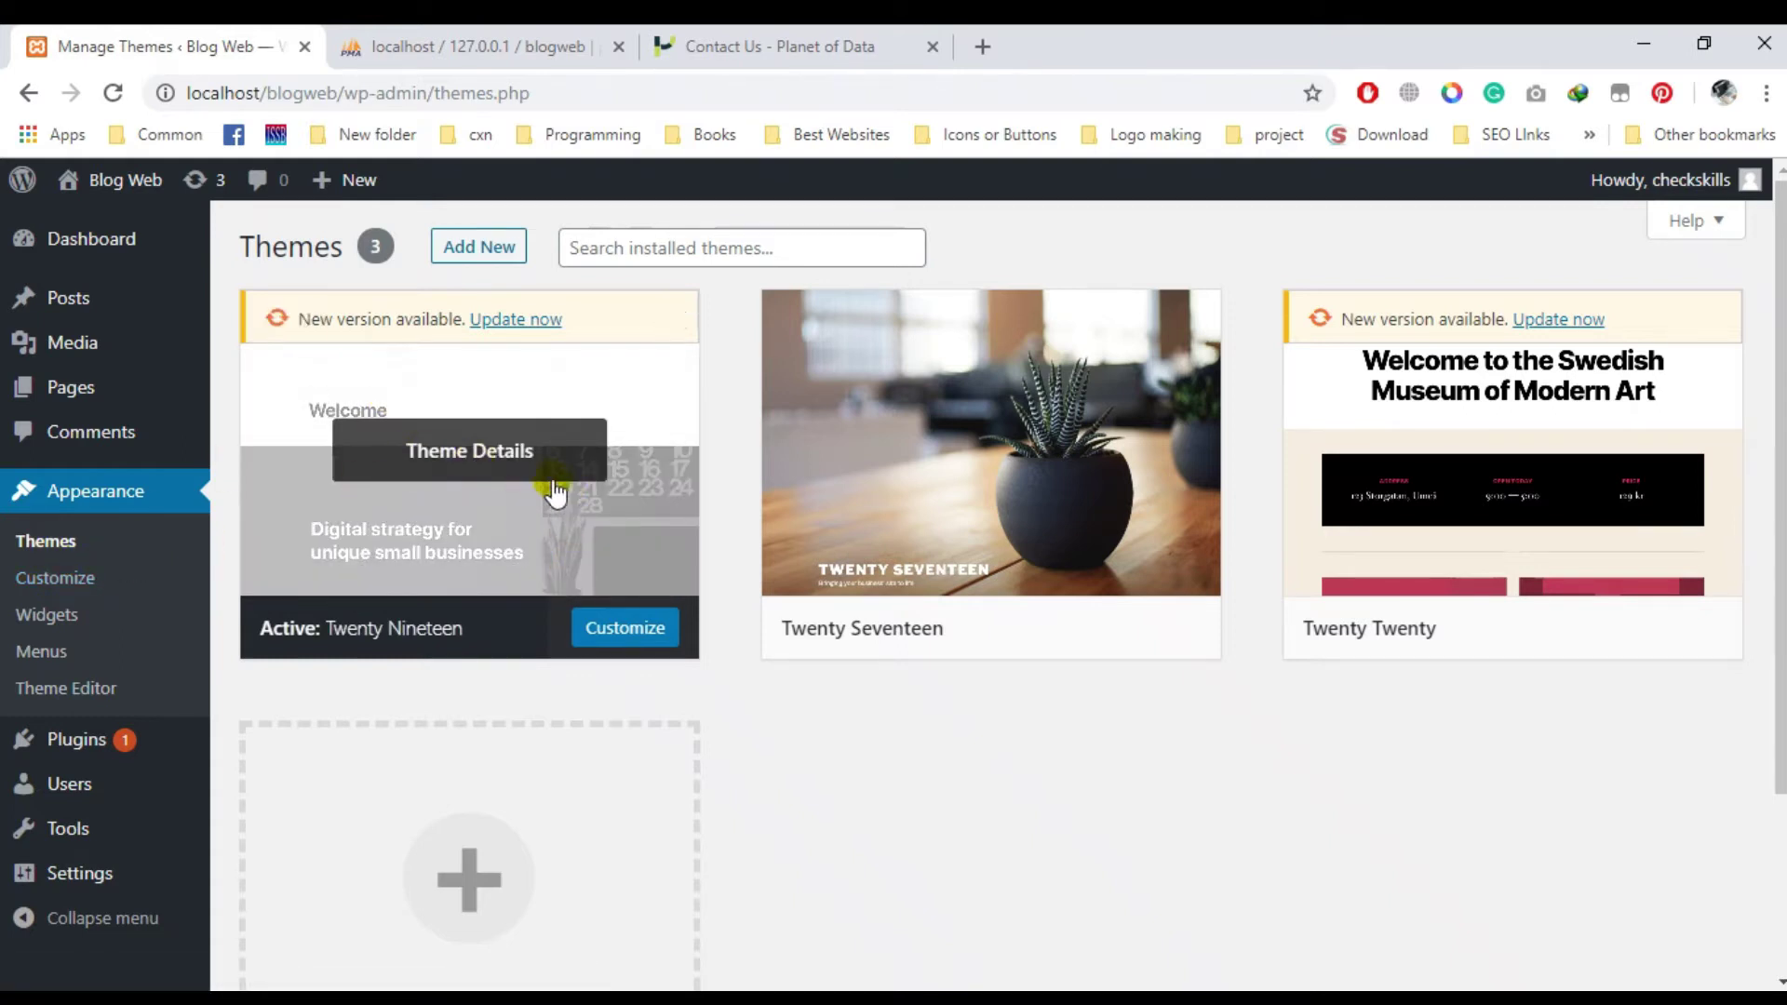
{"action": "right_click", "coordinate": [80, 591]}
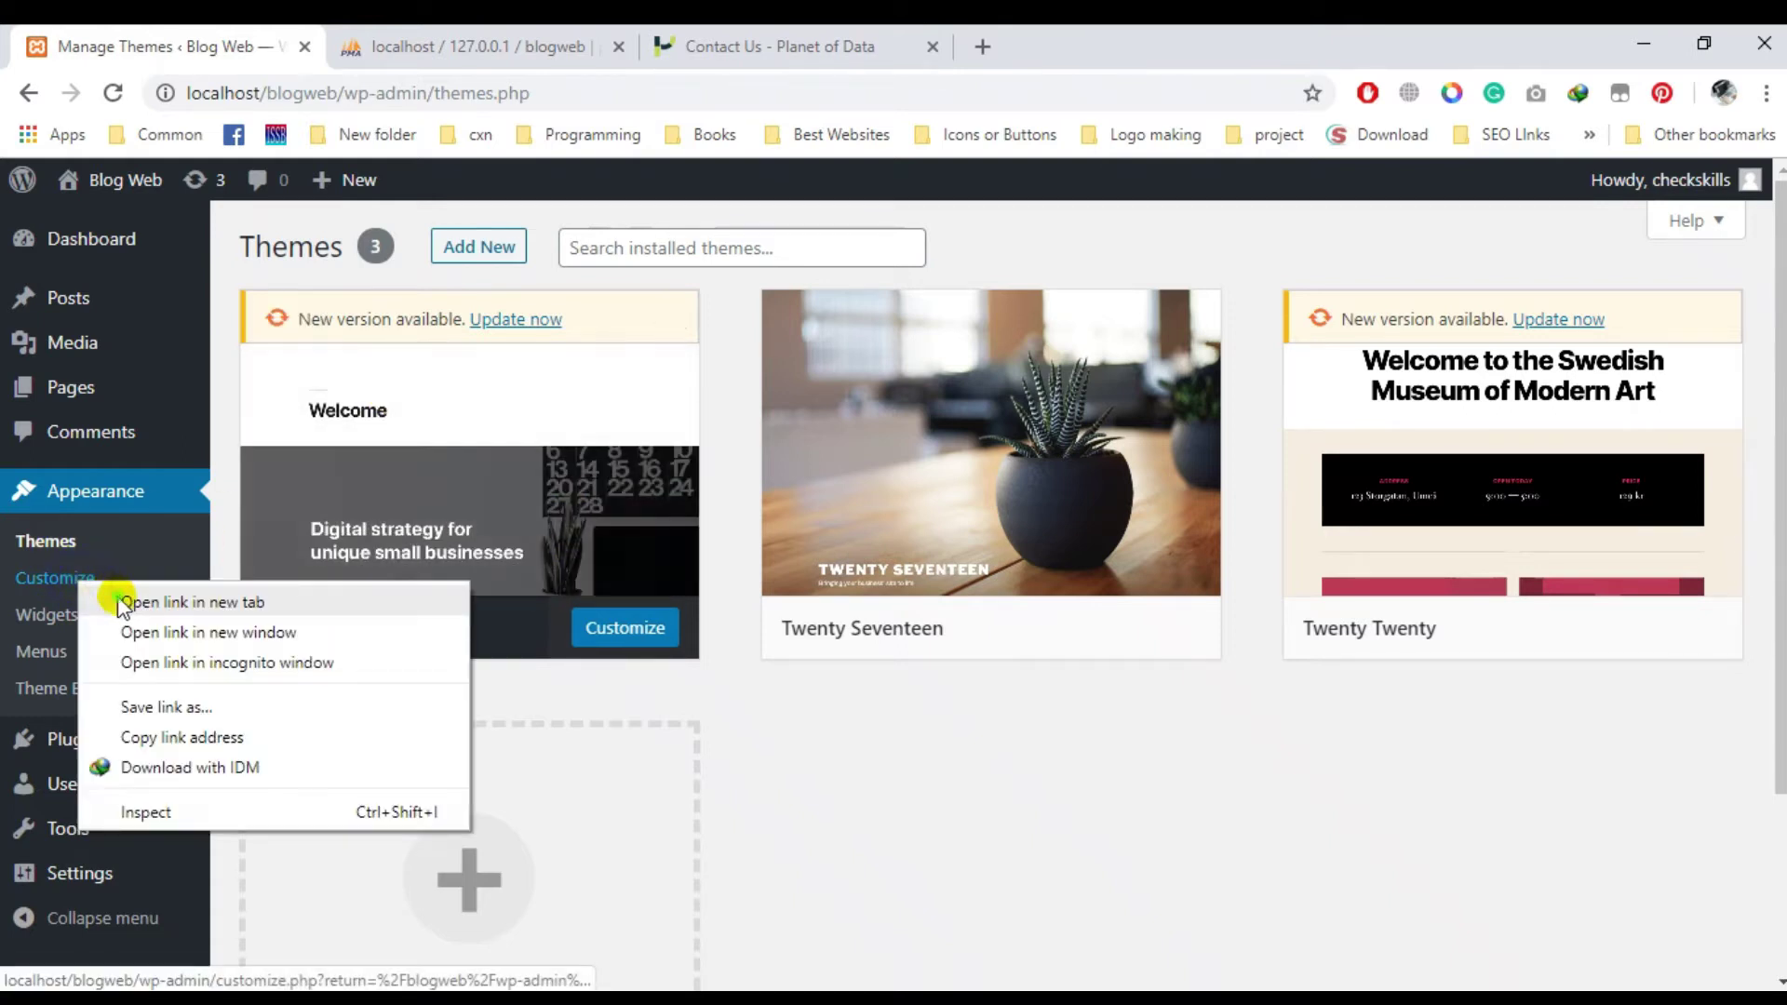
{"action": "left_click", "coordinate": [139, 600]}
{"action": "left_click", "coordinate": [431, 39]}
{"action": "left_click", "coordinate": [163, 33]}
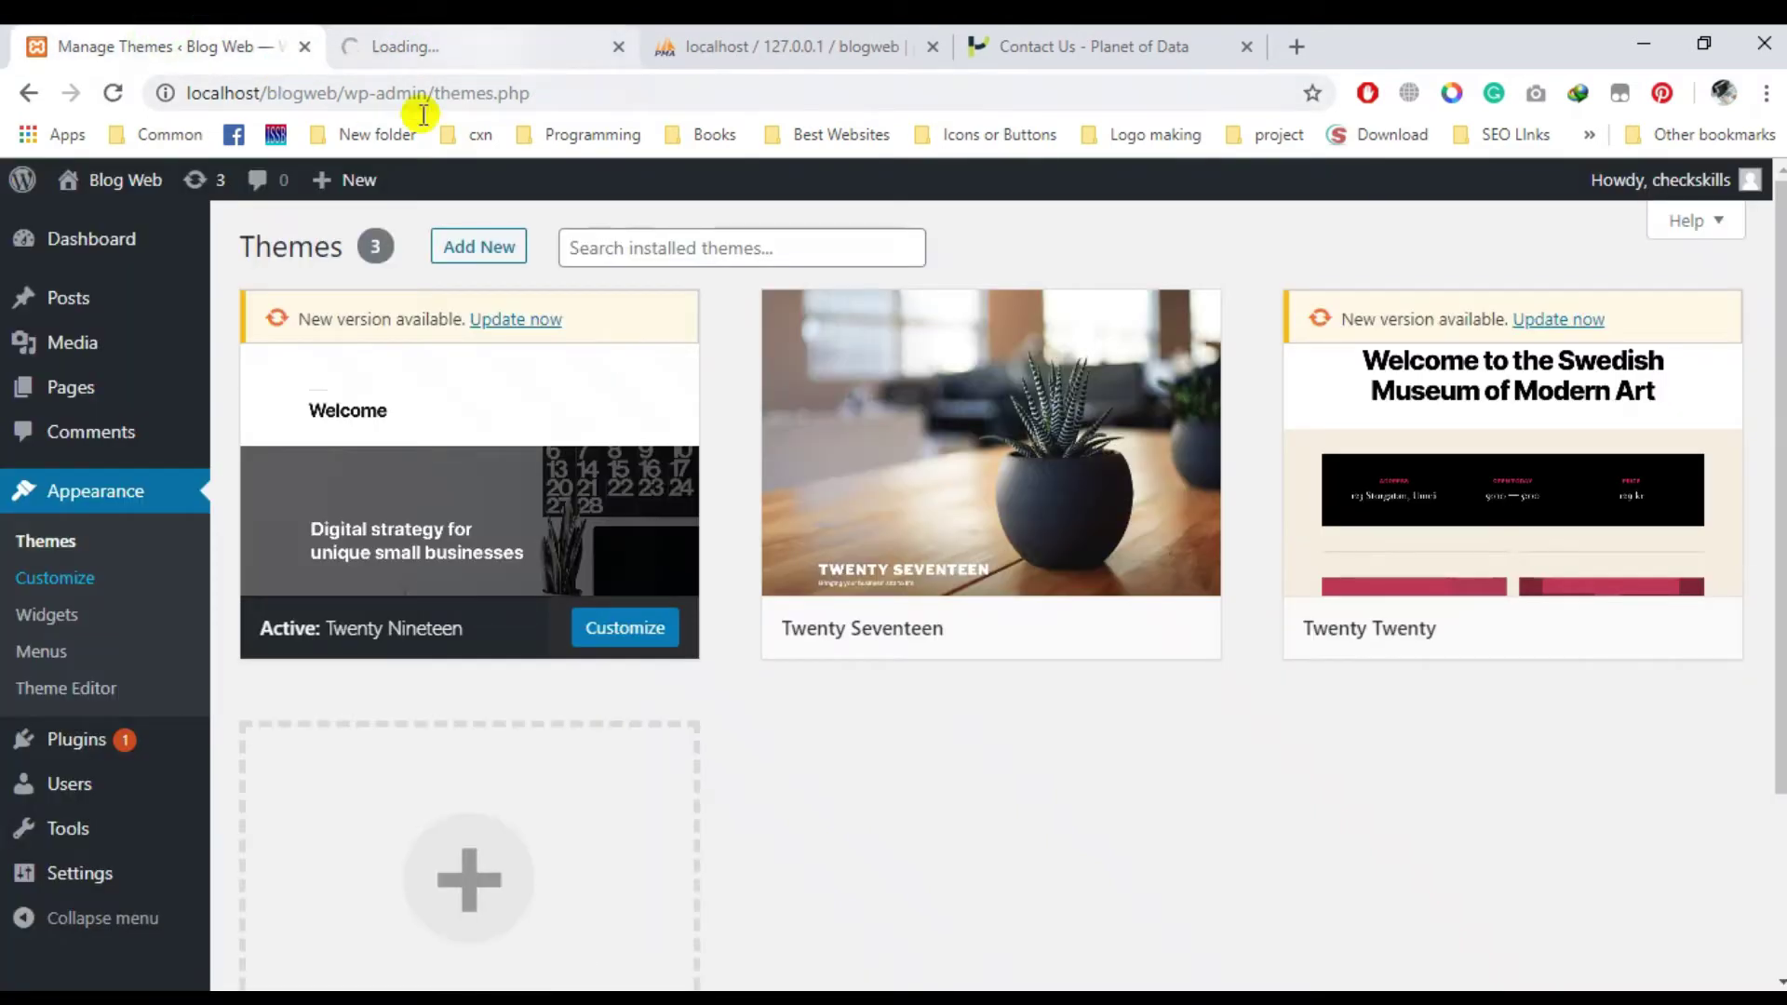
{"action": "left_click", "coordinate": [471, 45]}
{"action": "left_click", "coordinate": [165, 35]}
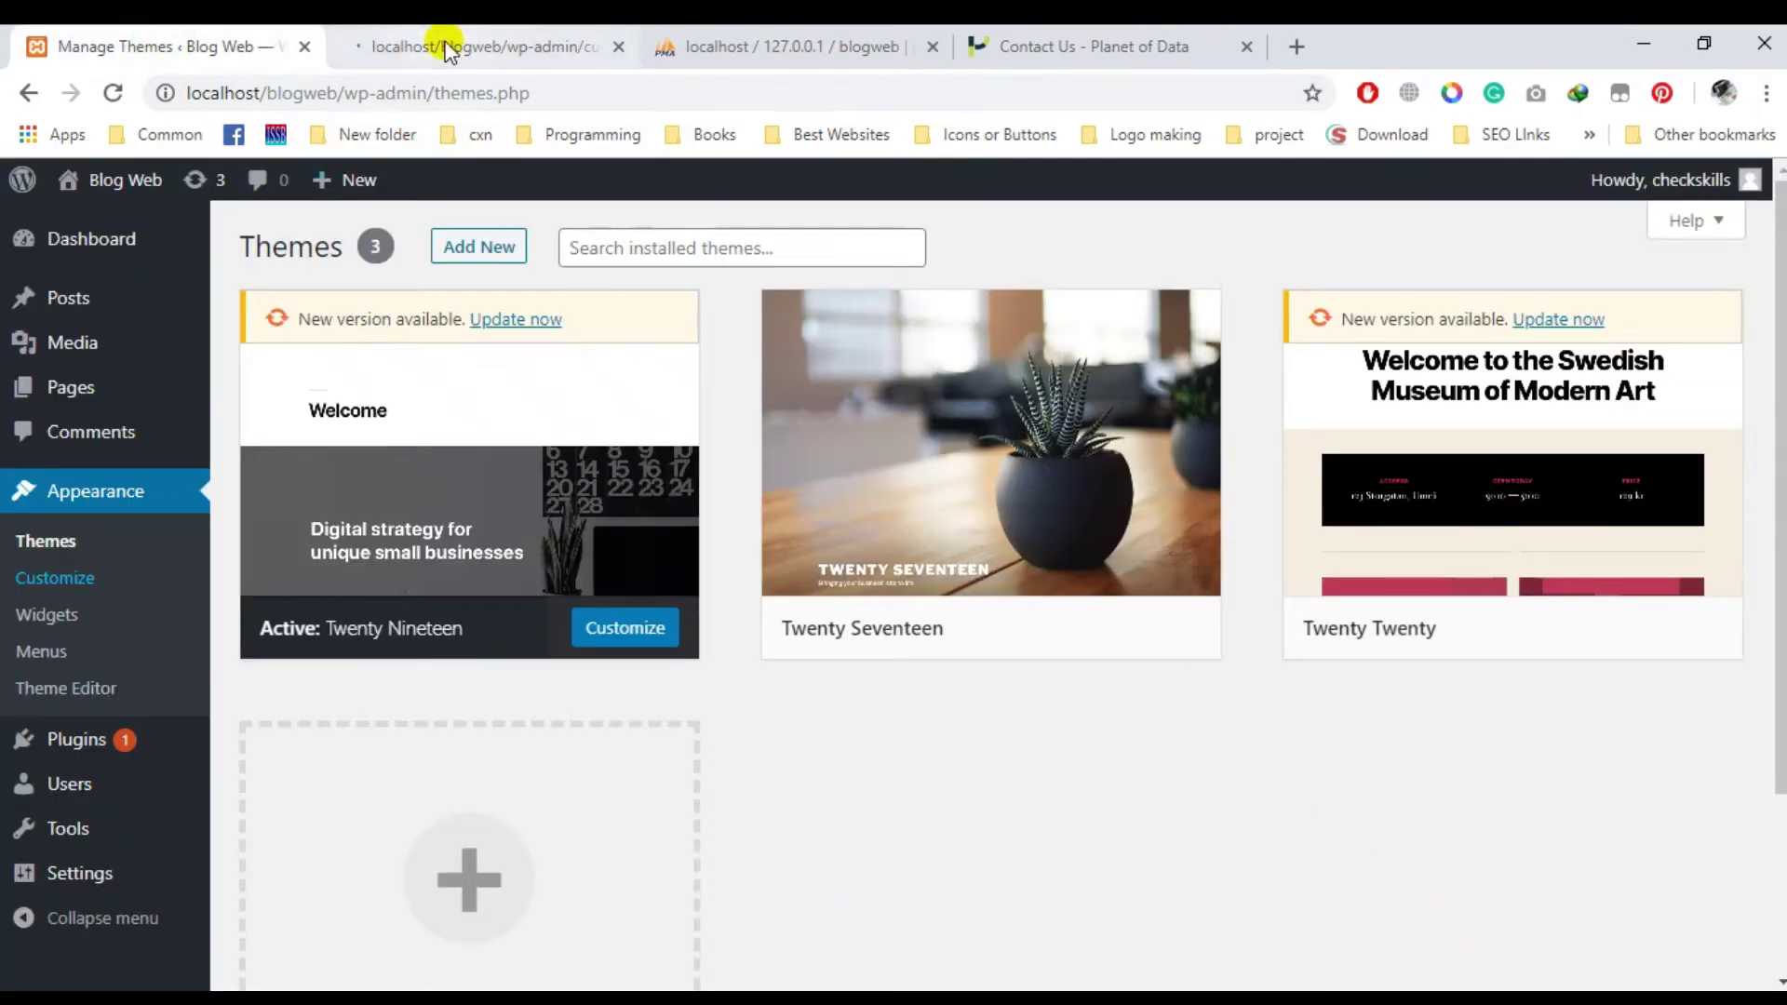
{"action": "left_click", "coordinate": [447, 41]}
{"action": "left_click", "coordinate": [199, 38]}
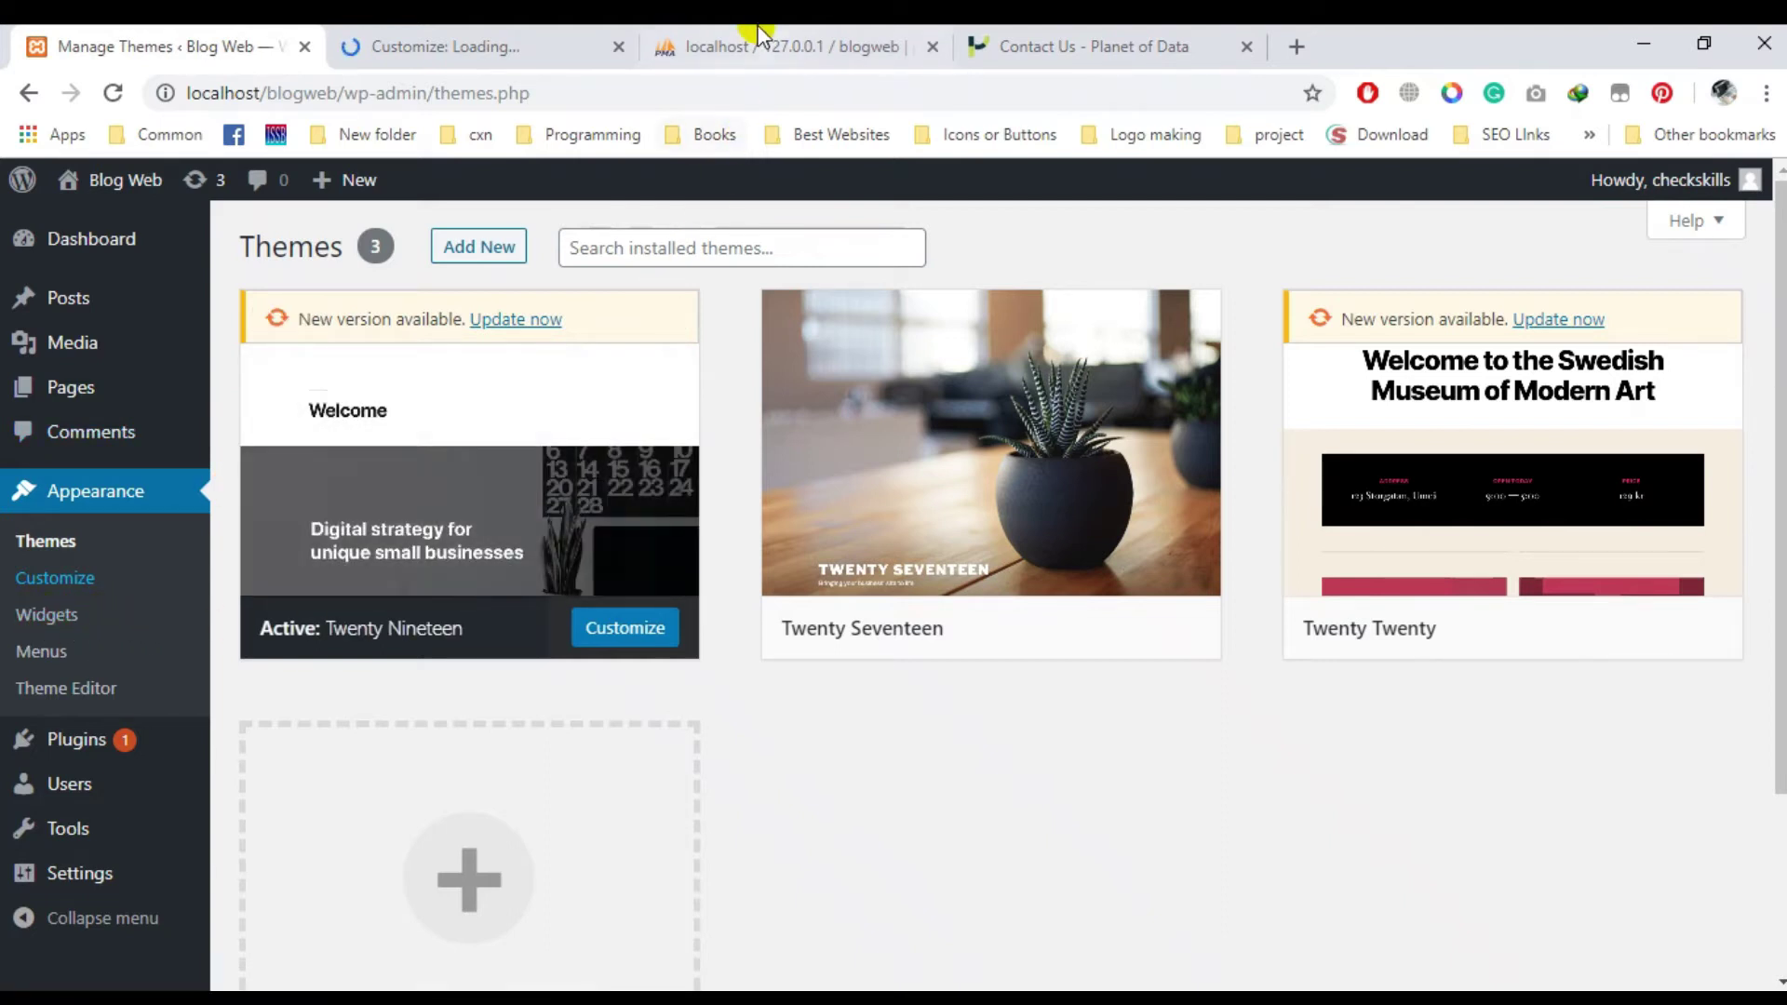
Switch to the Planet of Data Contact Us page and examine its sidebar widgets, including the weather and recent news blocks.
{"action": "left_click", "coordinate": [1078, 42]}
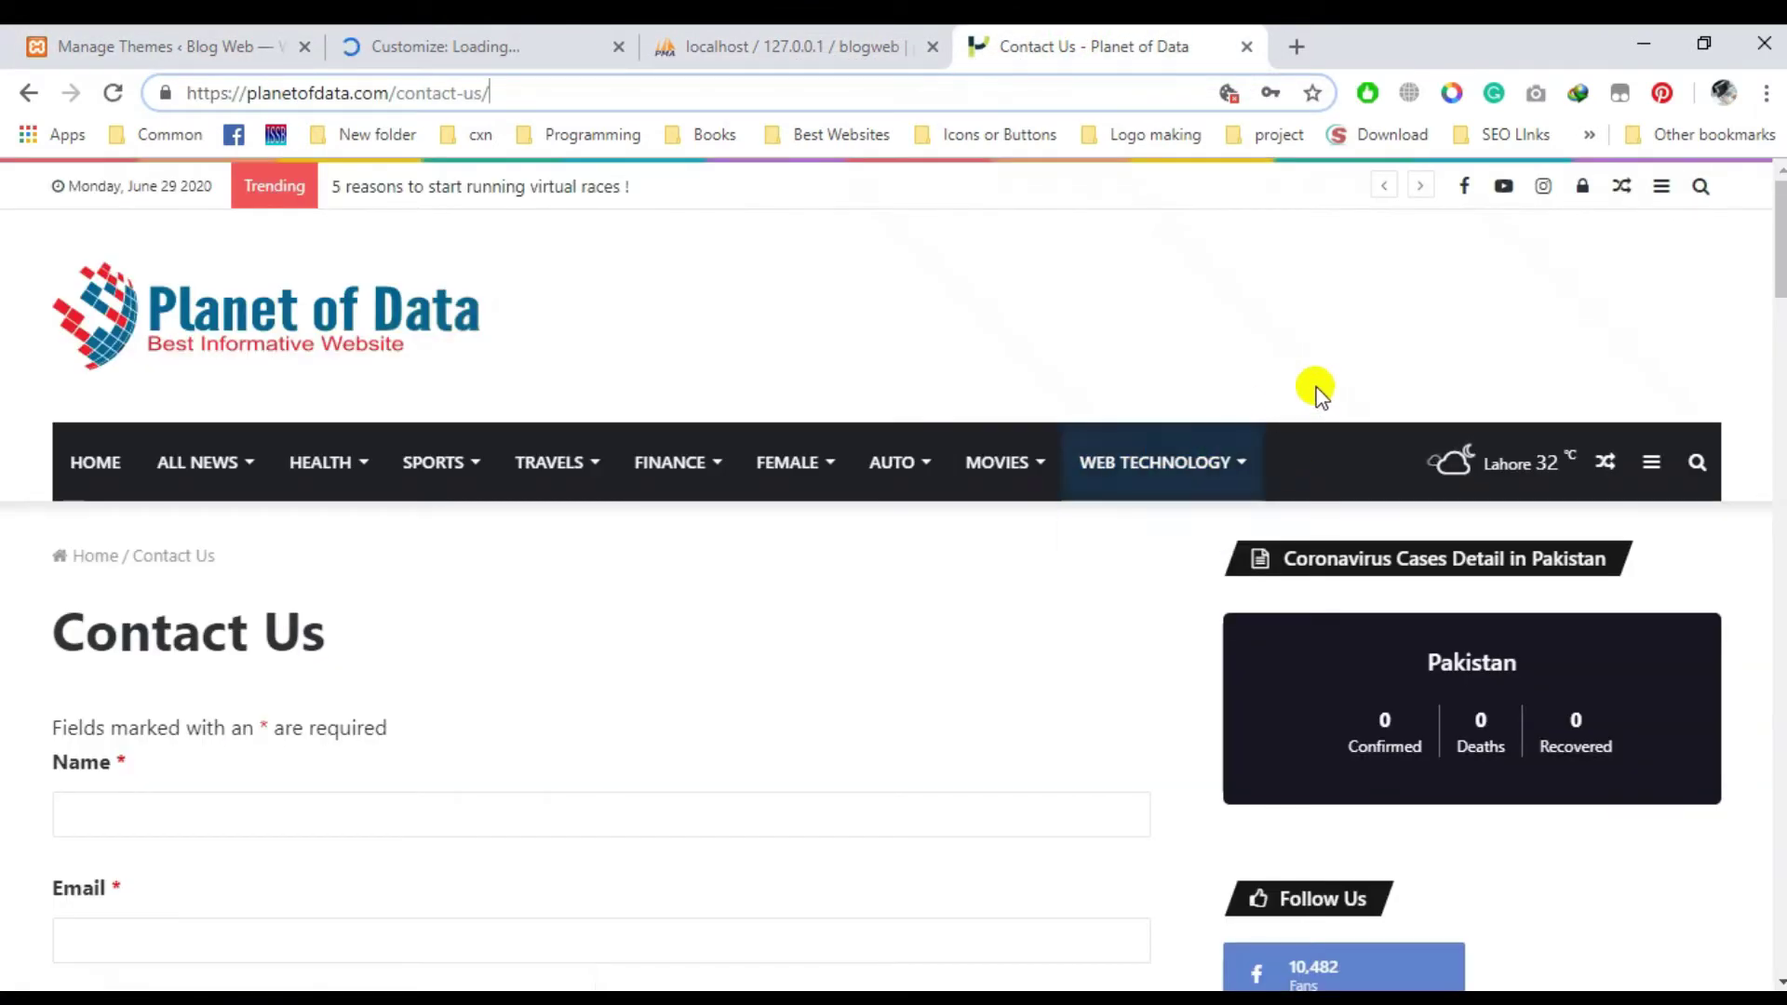
{"action": "scroll", "coordinate": [1312, 387], "scroll_direction": "down", "scroll_amount": 10}
{"action": "scroll", "coordinate": [1400, 501], "scroll_direction": "down", "scroll_amount": 8}
{"action": "scroll", "coordinate": [1404, 678], "scroll_direction": "up", "scroll_amount": 8}
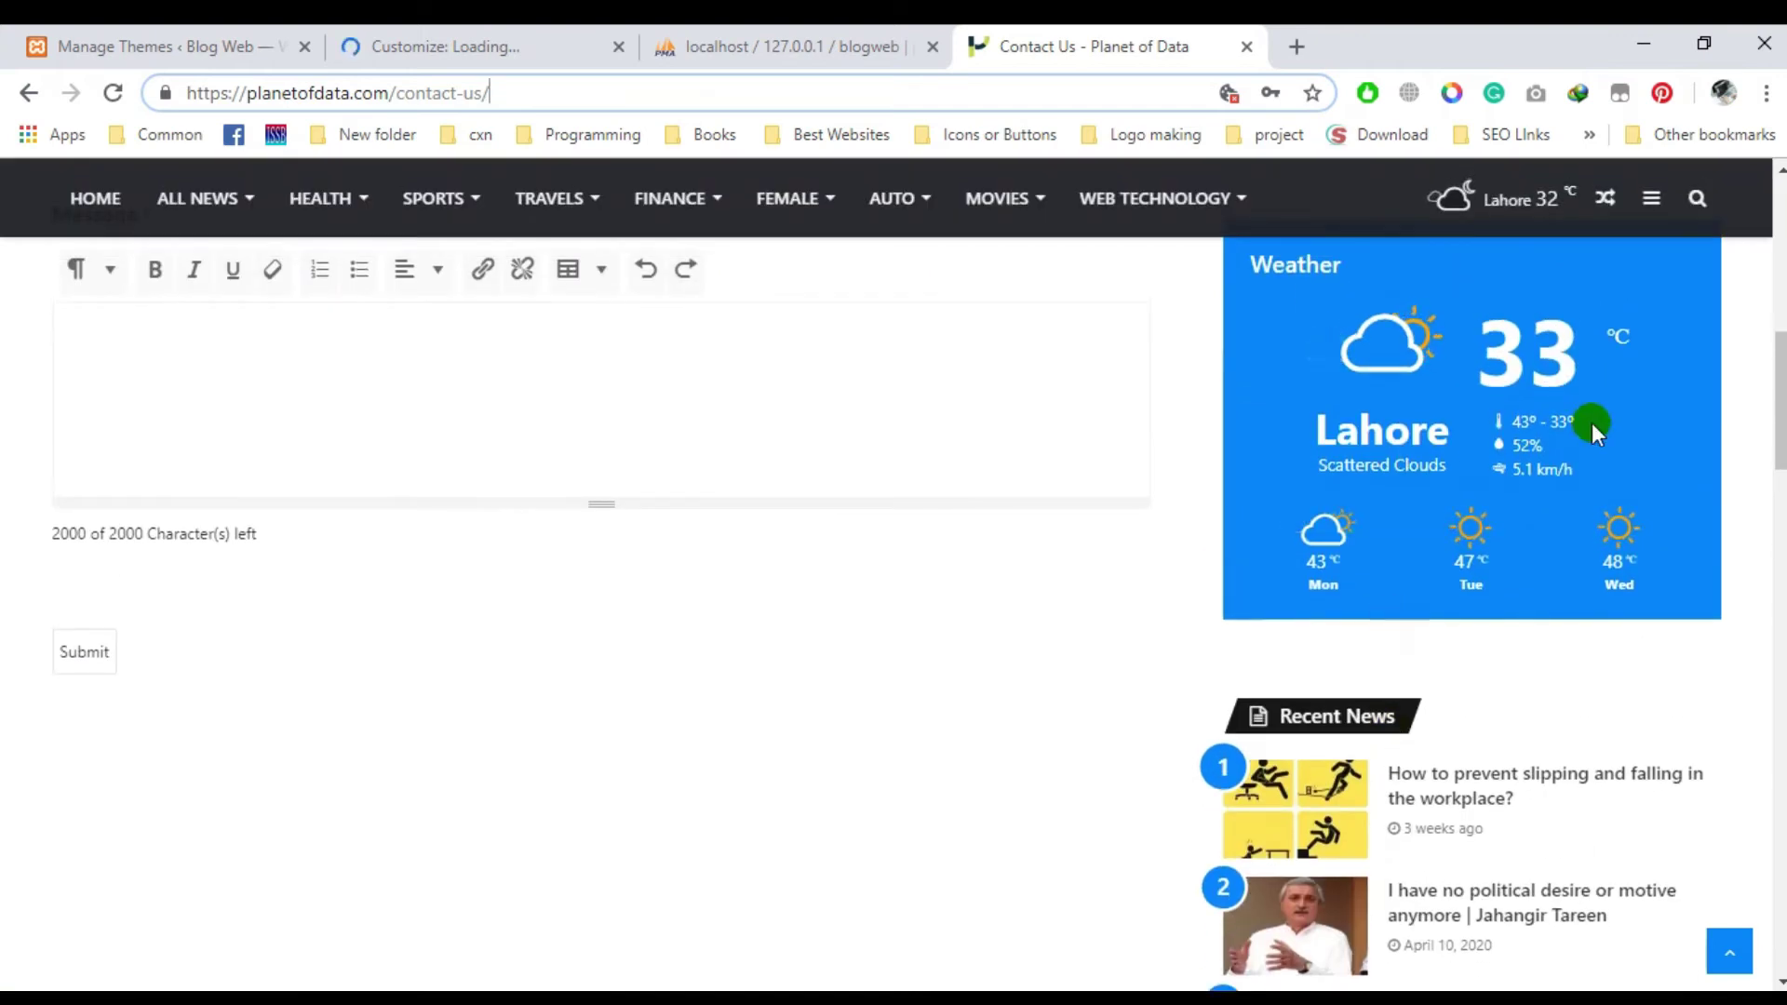
{"action": "scroll", "coordinate": [1592, 422], "scroll_direction": "up", "scroll_amount": 10}
{"action": "scroll", "coordinate": [1622, 707], "scroll_direction": "down", "scroll_amount": 5}
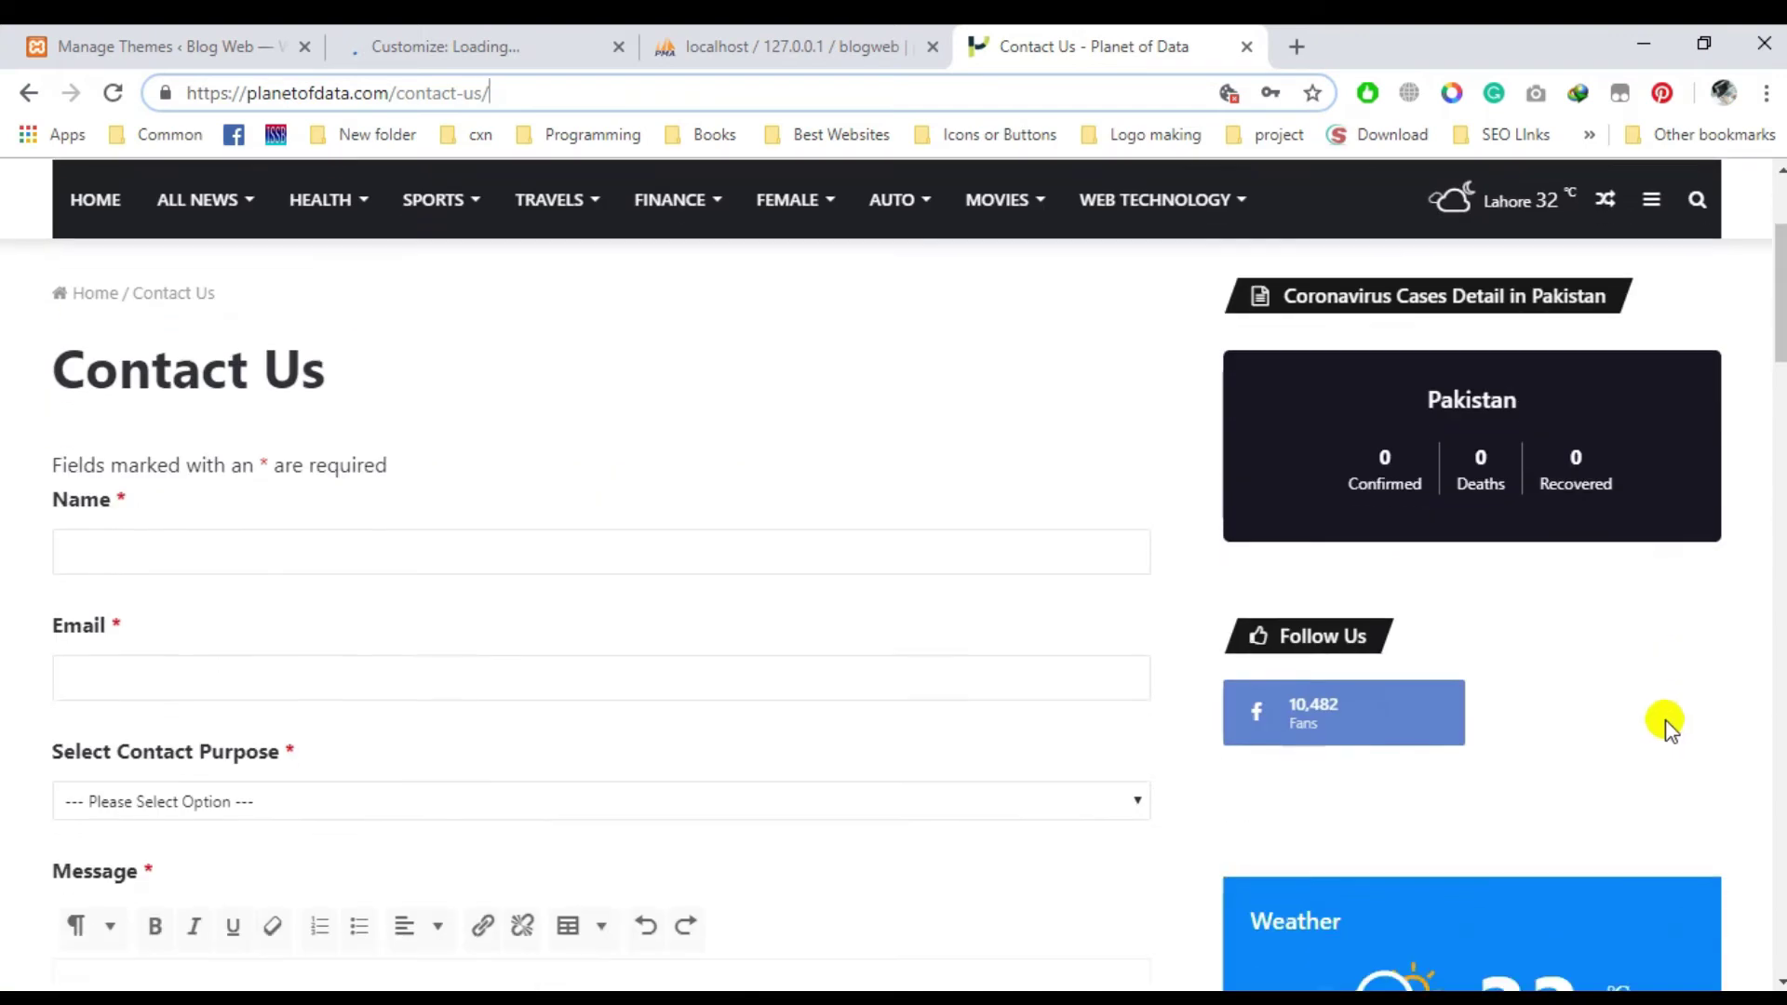
{"action": "scroll", "coordinate": [1406, 402], "scroll_direction": "down", "scroll_amount": 4}
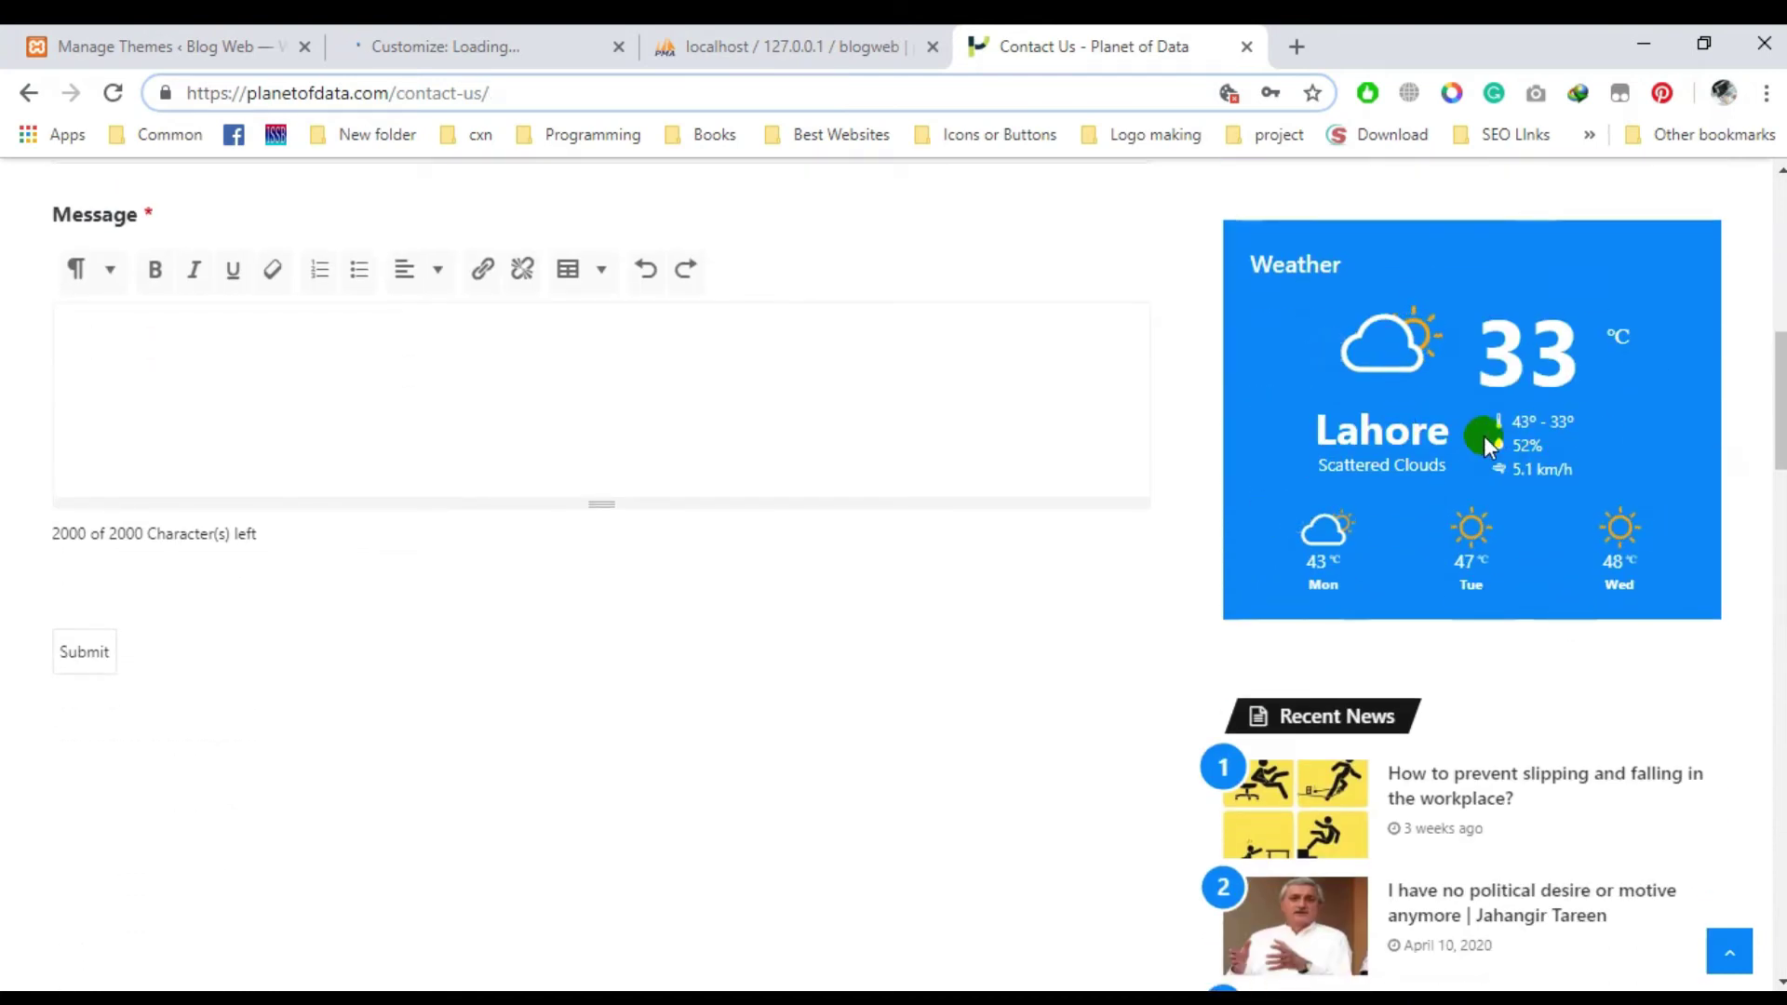
{"action": "scroll", "coordinate": [1482, 557], "scroll_direction": "down", "scroll_amount": 3}
{"action": "scroll", "coordinate": [1421, 487], "scroll_direction": "down", "scroll_amount": 15}
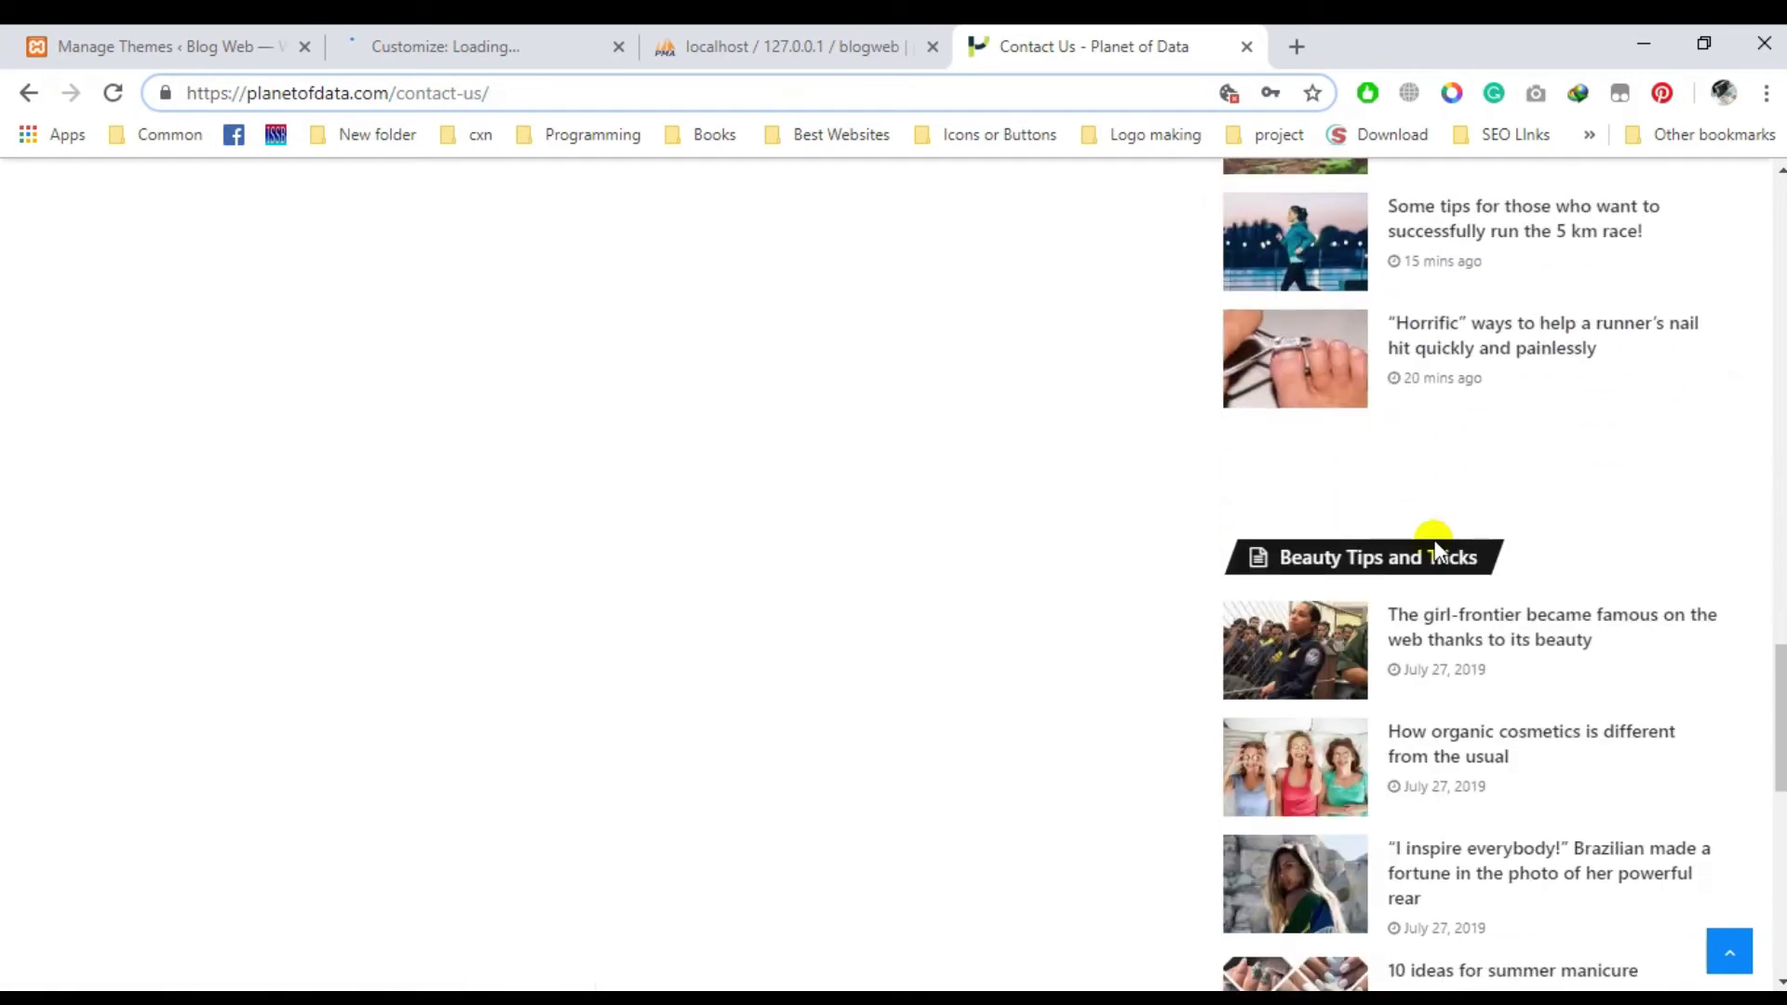
Examine the widget columns in the footer of the Contact Us page, such as Most Viewed and Last Modified Posts.
{"action": "scroll", "coordinate": [1537, 554], "scroll_direction": "down", "scroll_amount": 10}
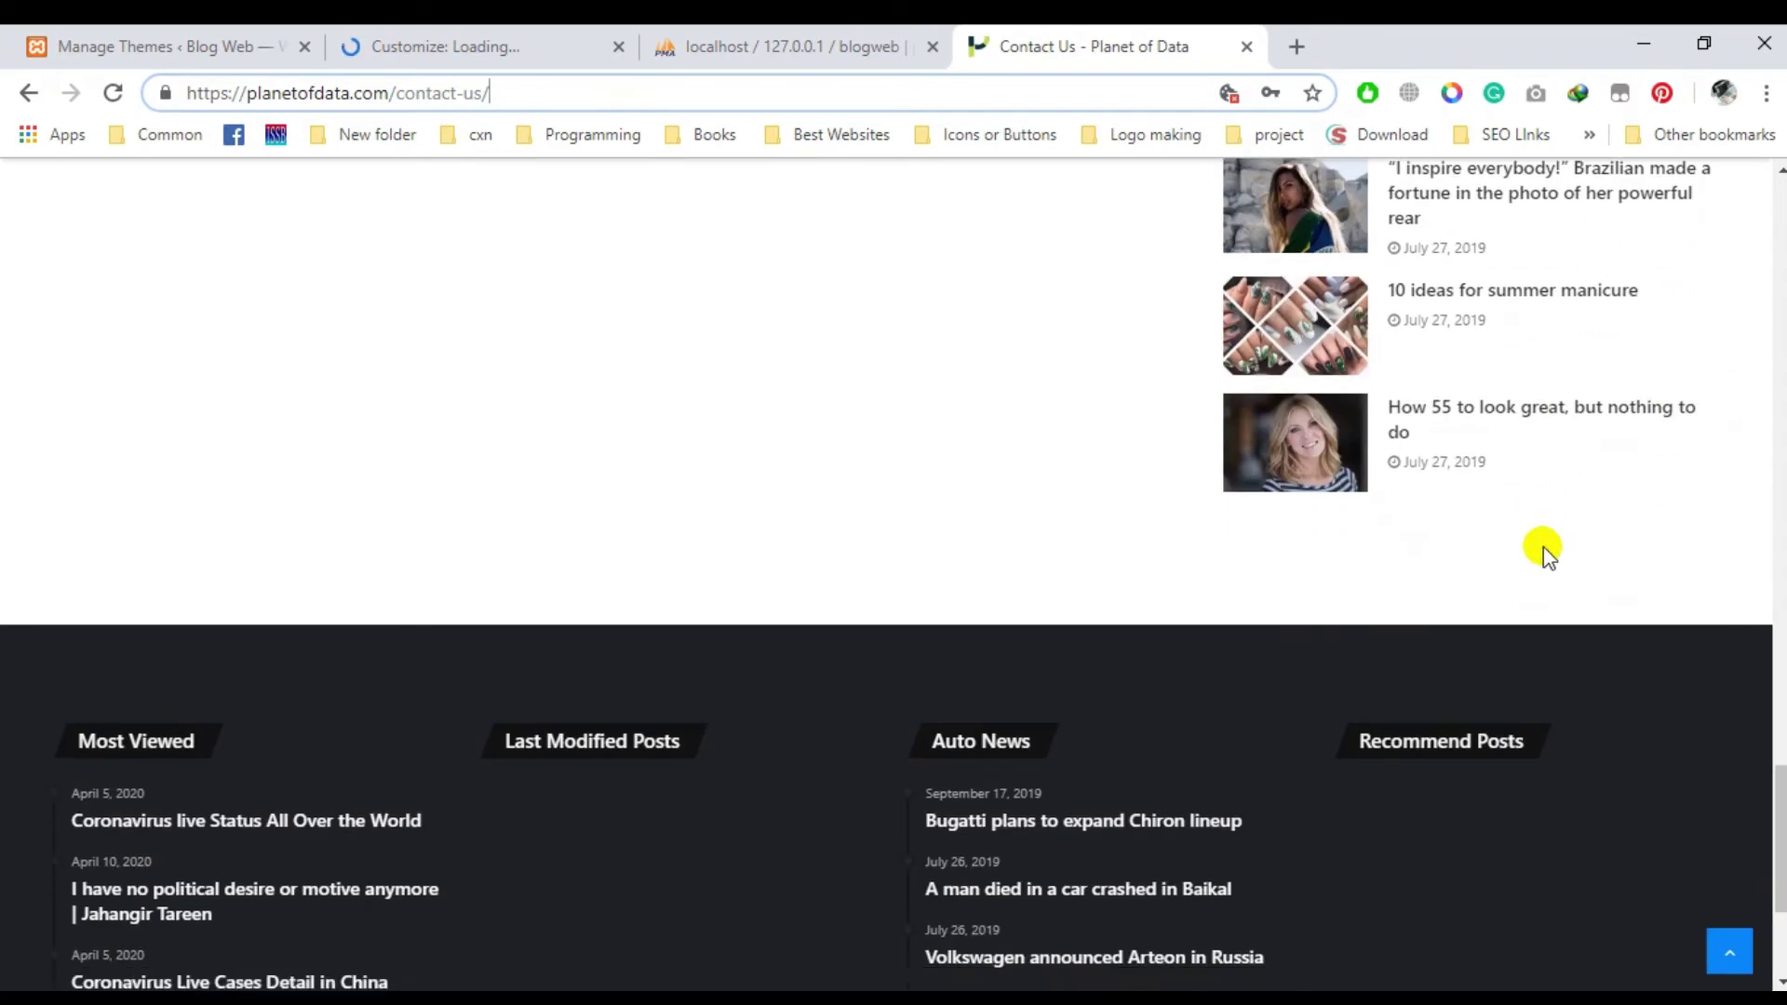
{"action": "scroll", "coordinate": [1651, 522], "scroll_direction": "up", "scroll_amount": 3}
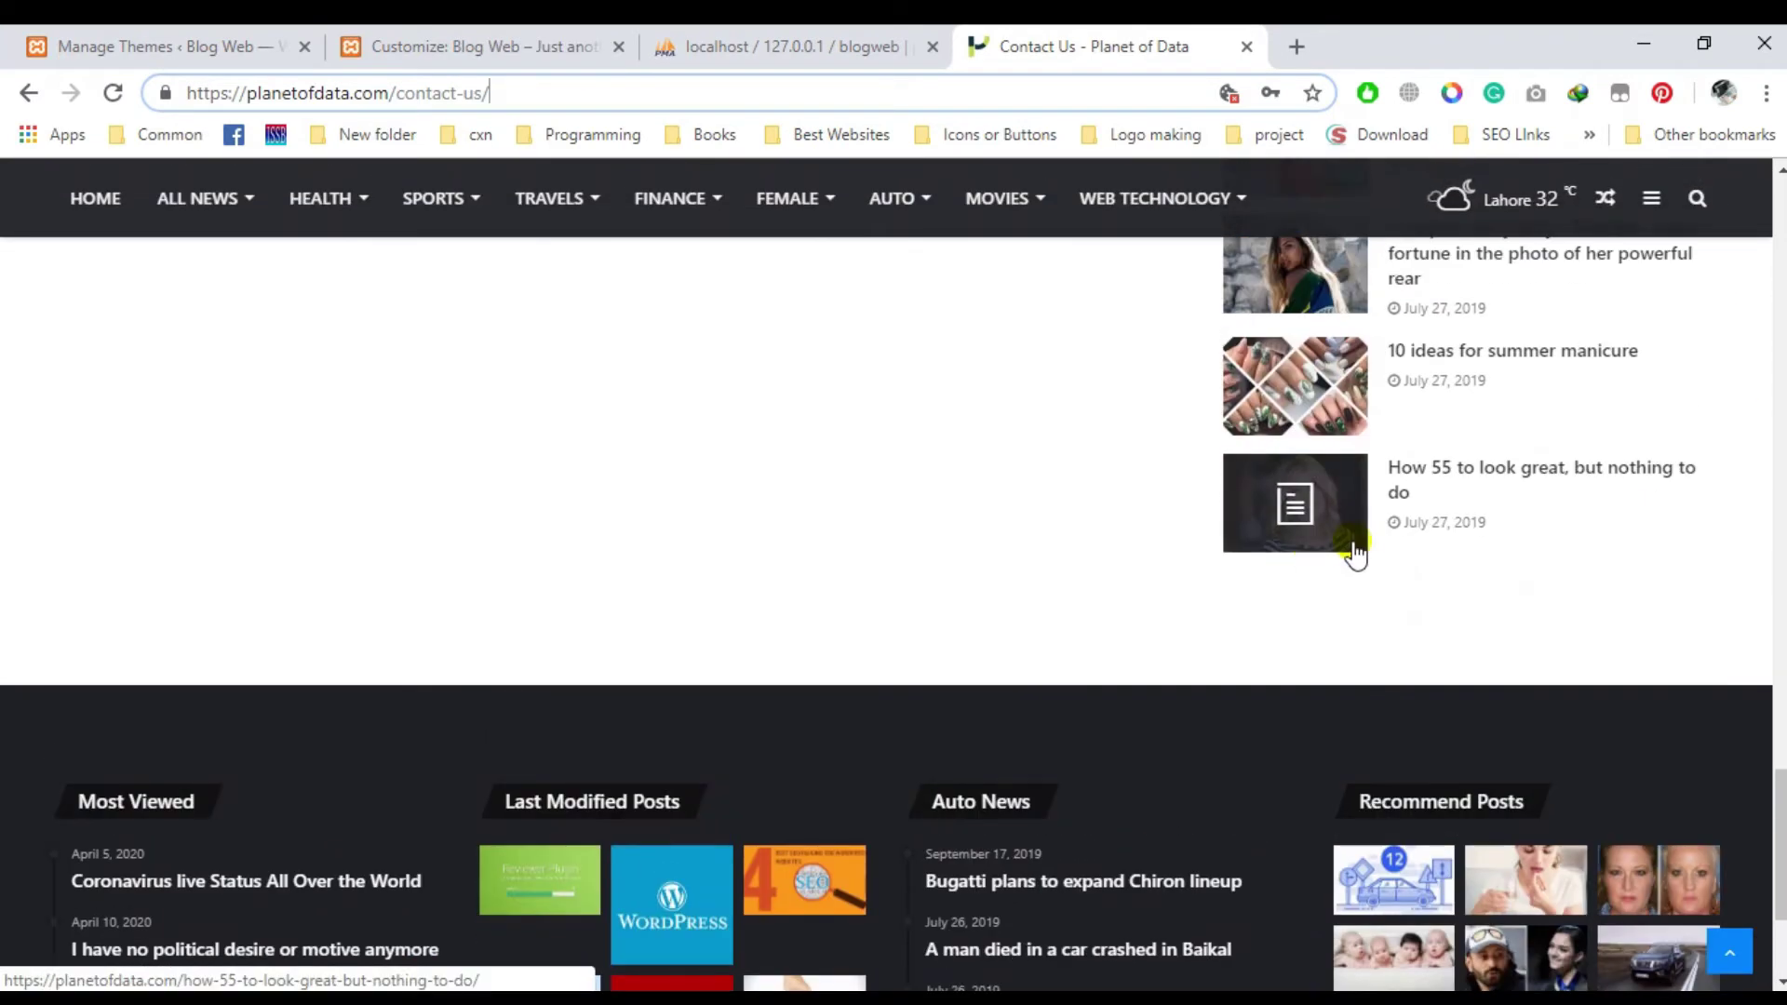
{"action": "scroll", "coordinate": [1340, 553], "scroll_direction": "down", "scroll_amount": 3}
{"action": "scroll", "coordinate": [1326, 545], "scroll_direction": "down", "scroll_amount": 1}
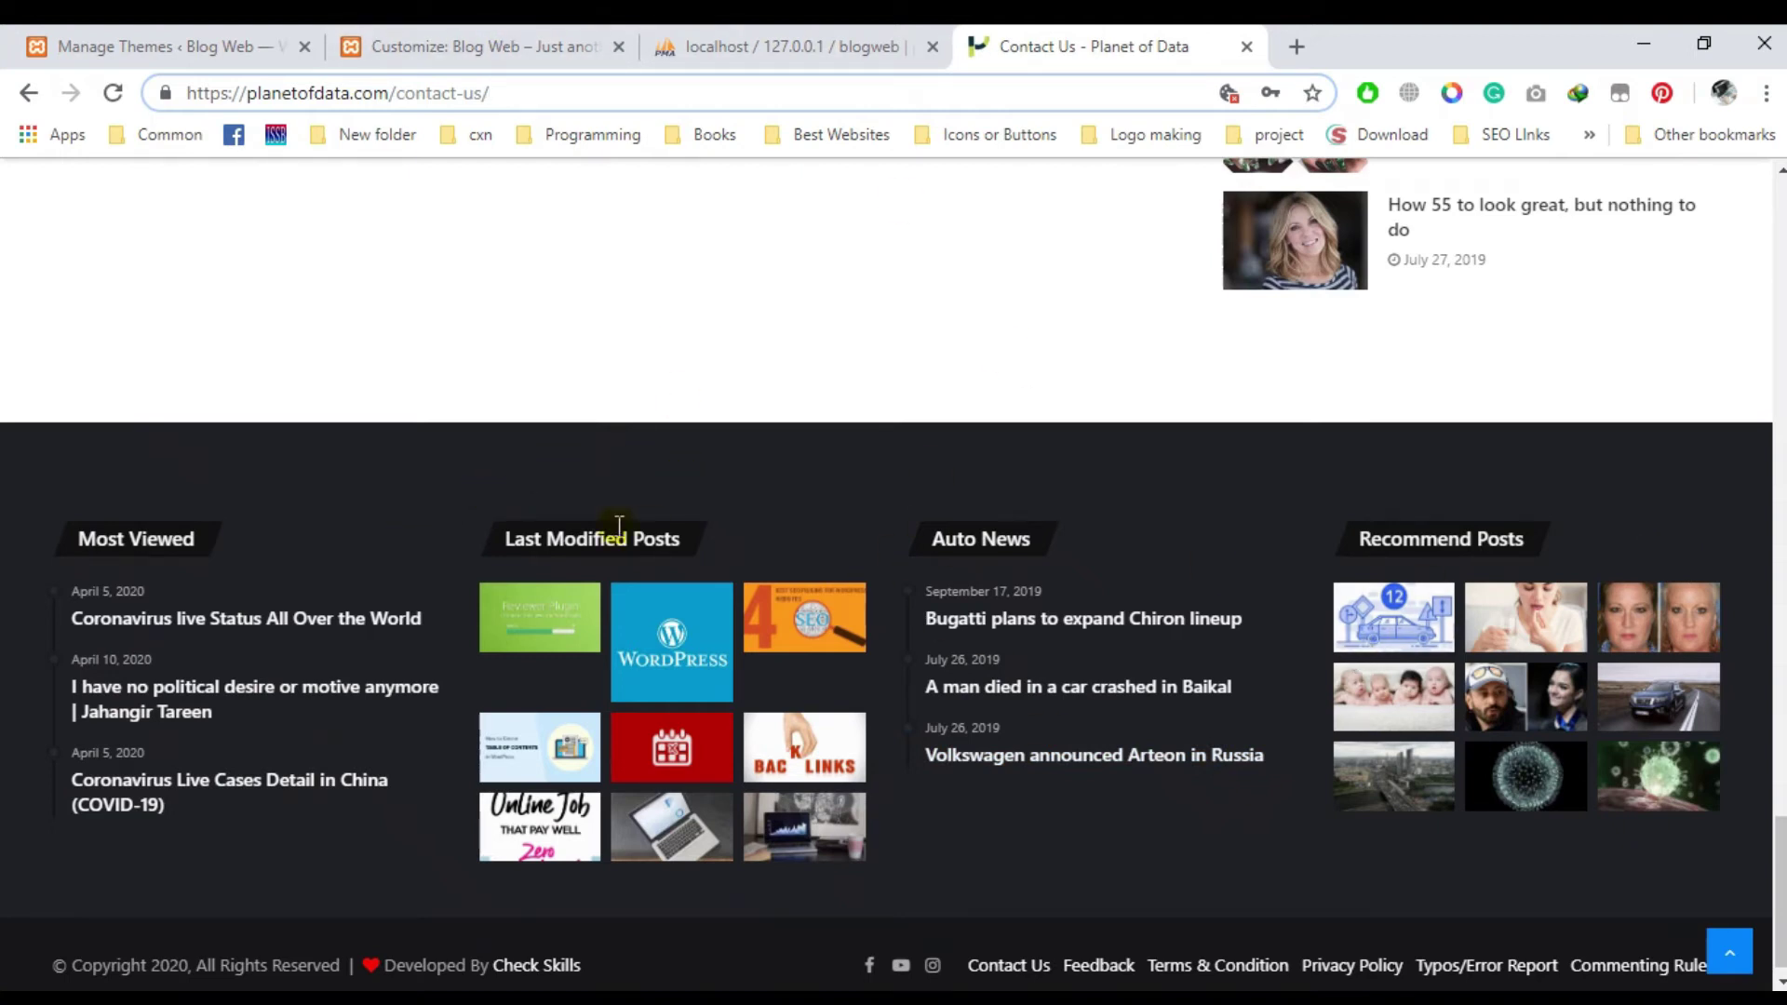
Switch to the Blog Web customizer and review the Site Identity settings, including the site title and tagline fields.
{"action": "left_click", "coordinate": [428, 51]}
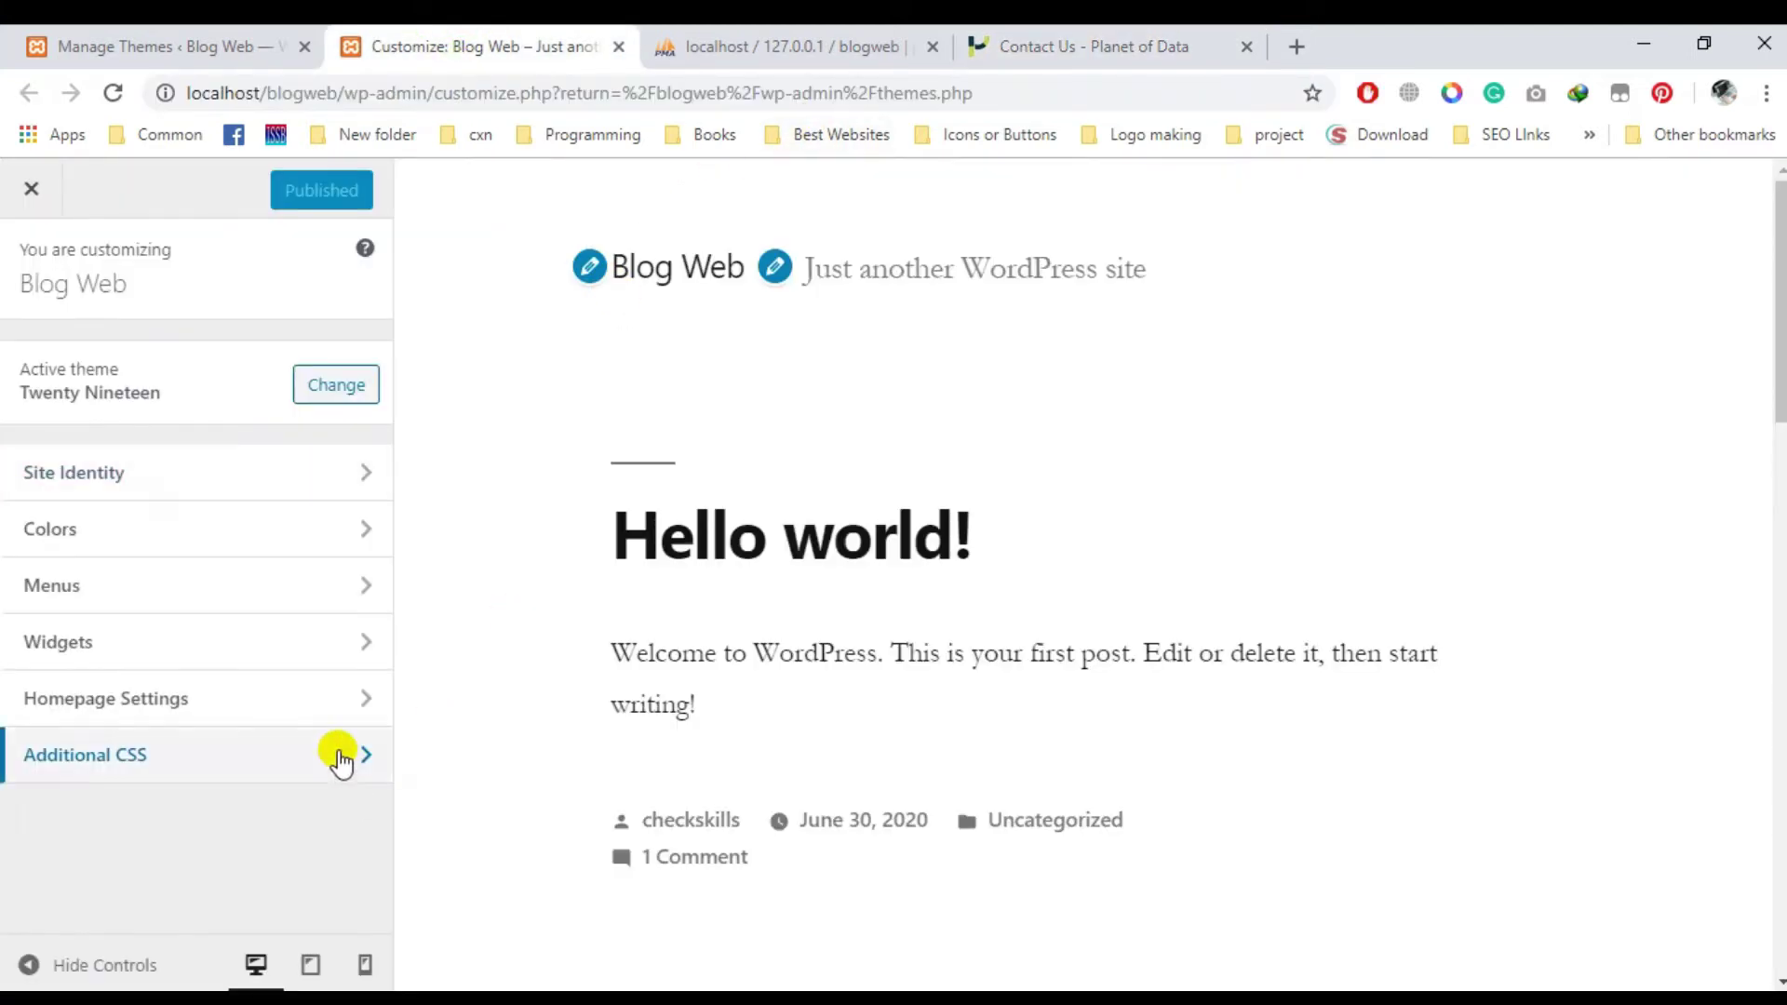
{"action": "left_click", "coordinate": [165, 484]}
{"action": "left_click", "coordinate": [152, 506]}
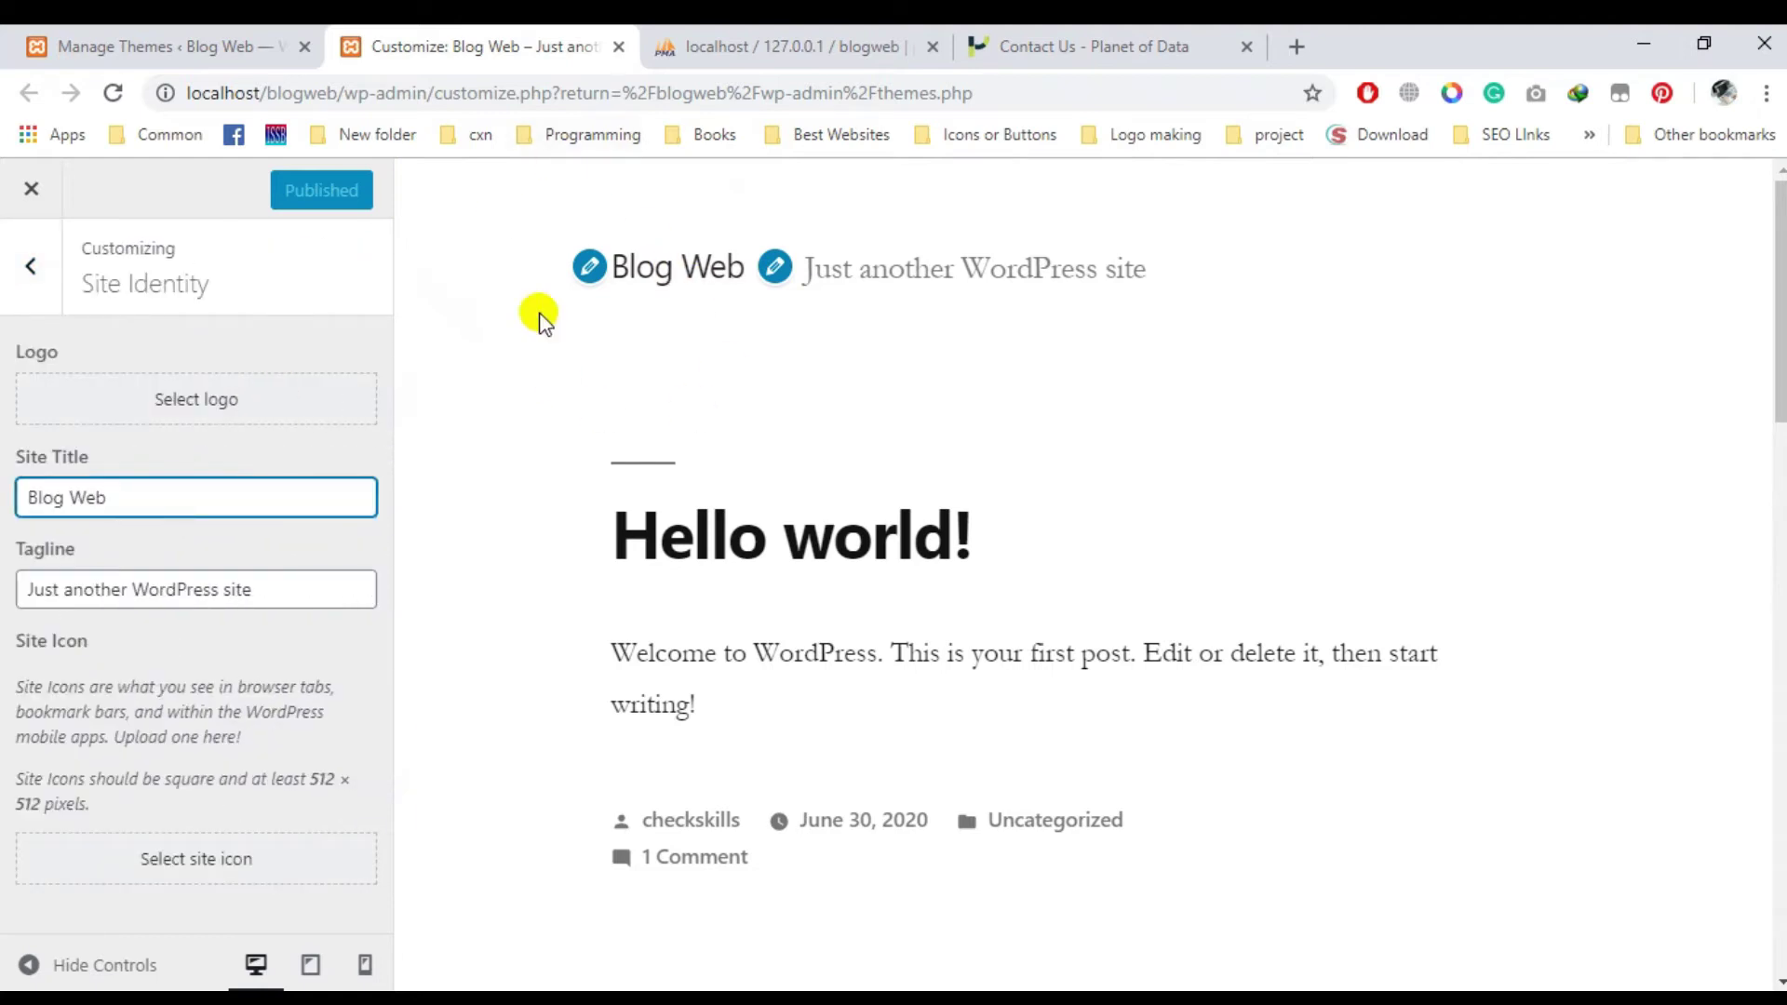
{"action": "double_click", "coordinate": [181, 592]}
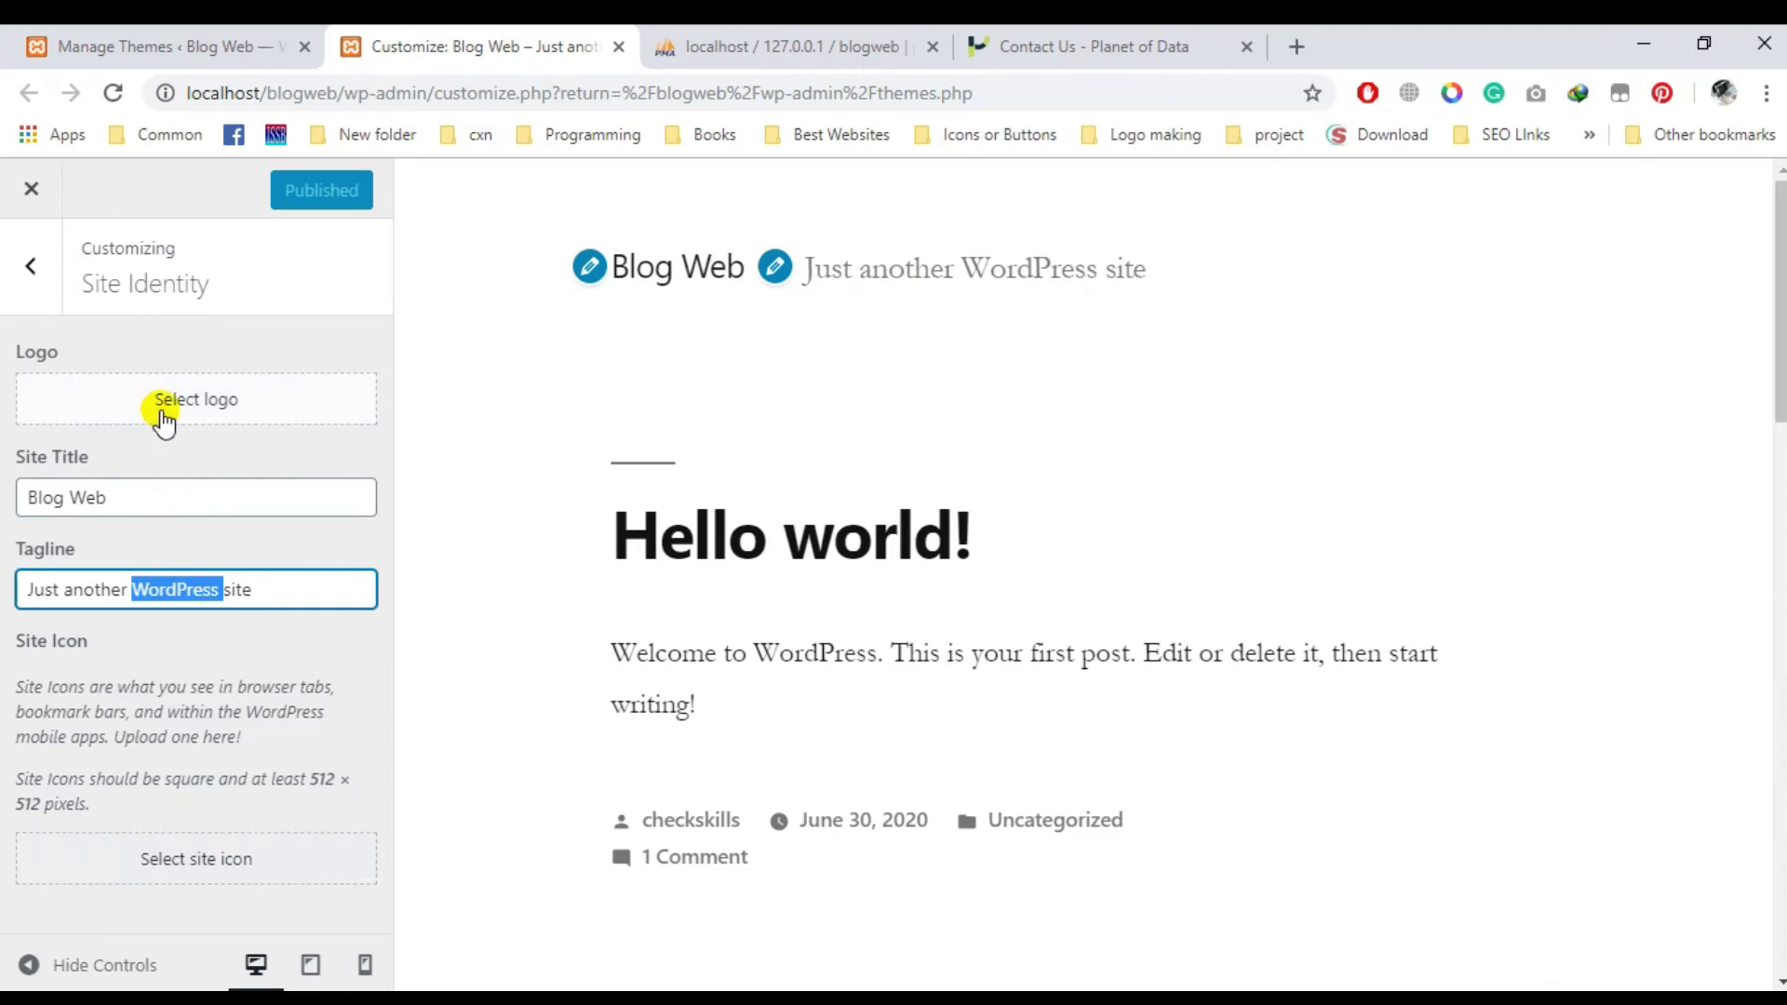
{"action": "left_click", "coordinate": [31, 266]}
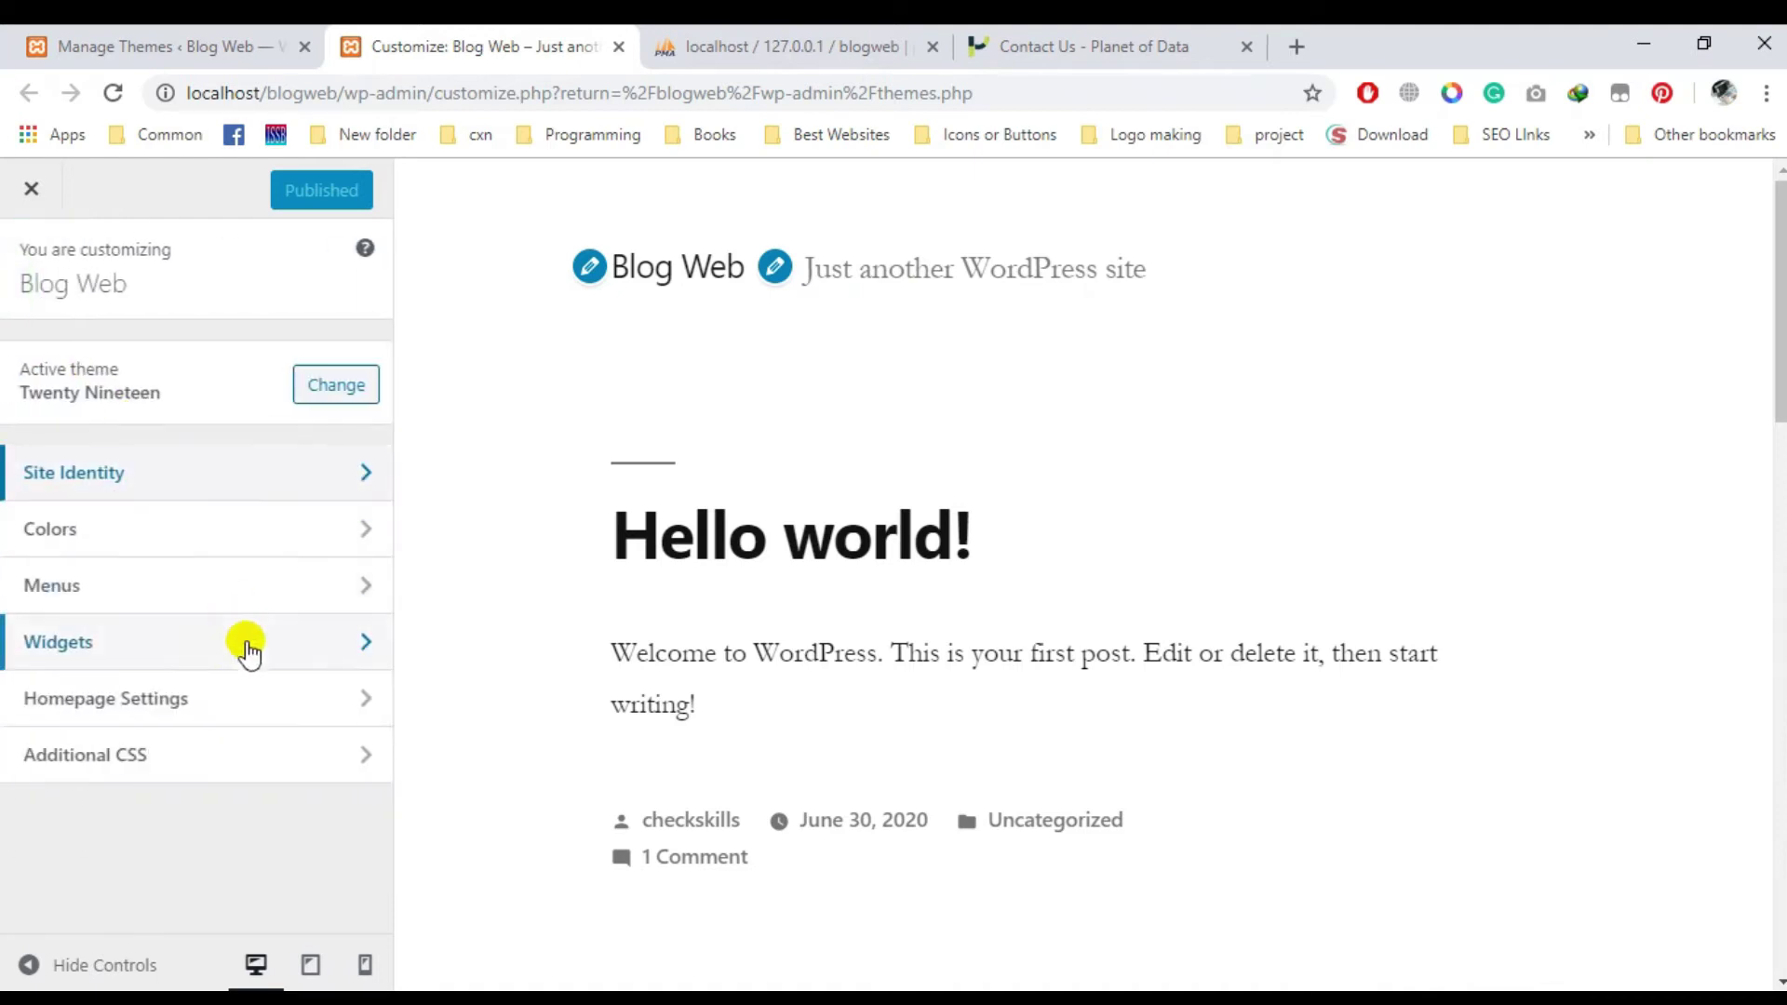
Review the Colors and Menus settings in the customizer and return to its main list.
{"action": "left_click", "coordinate": [164, 544]}
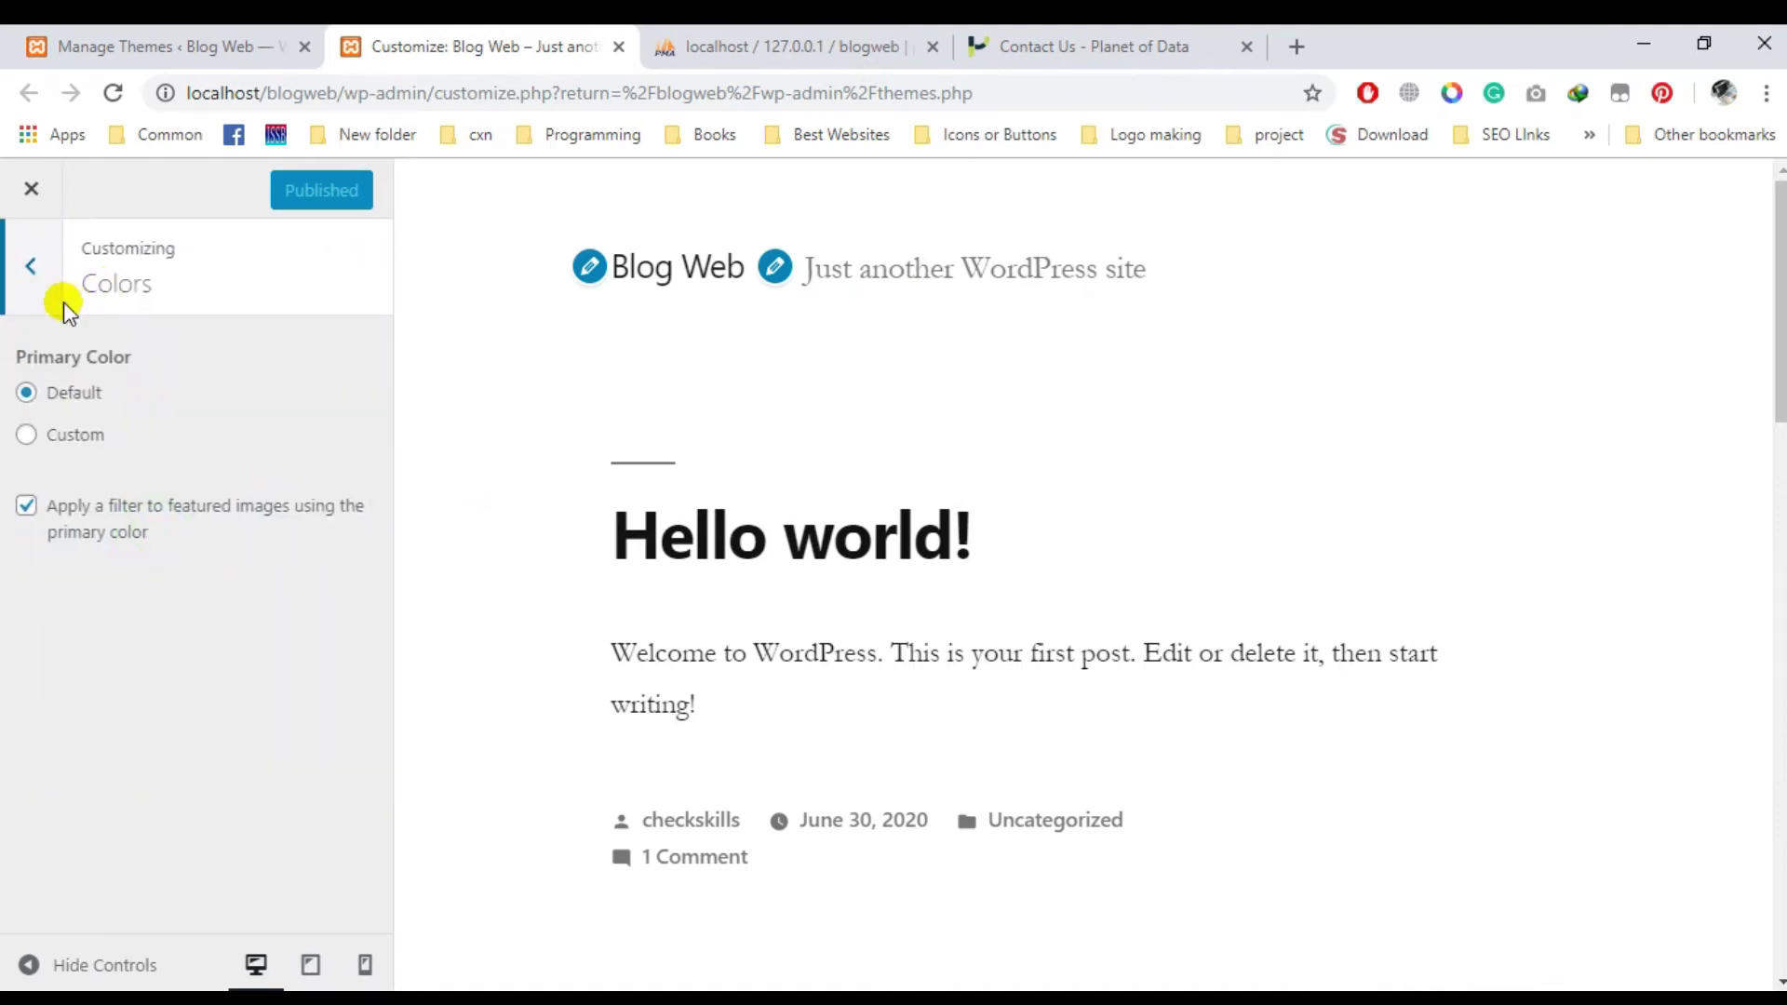
{"action": "left_click", "coordinate": [33, 270]}
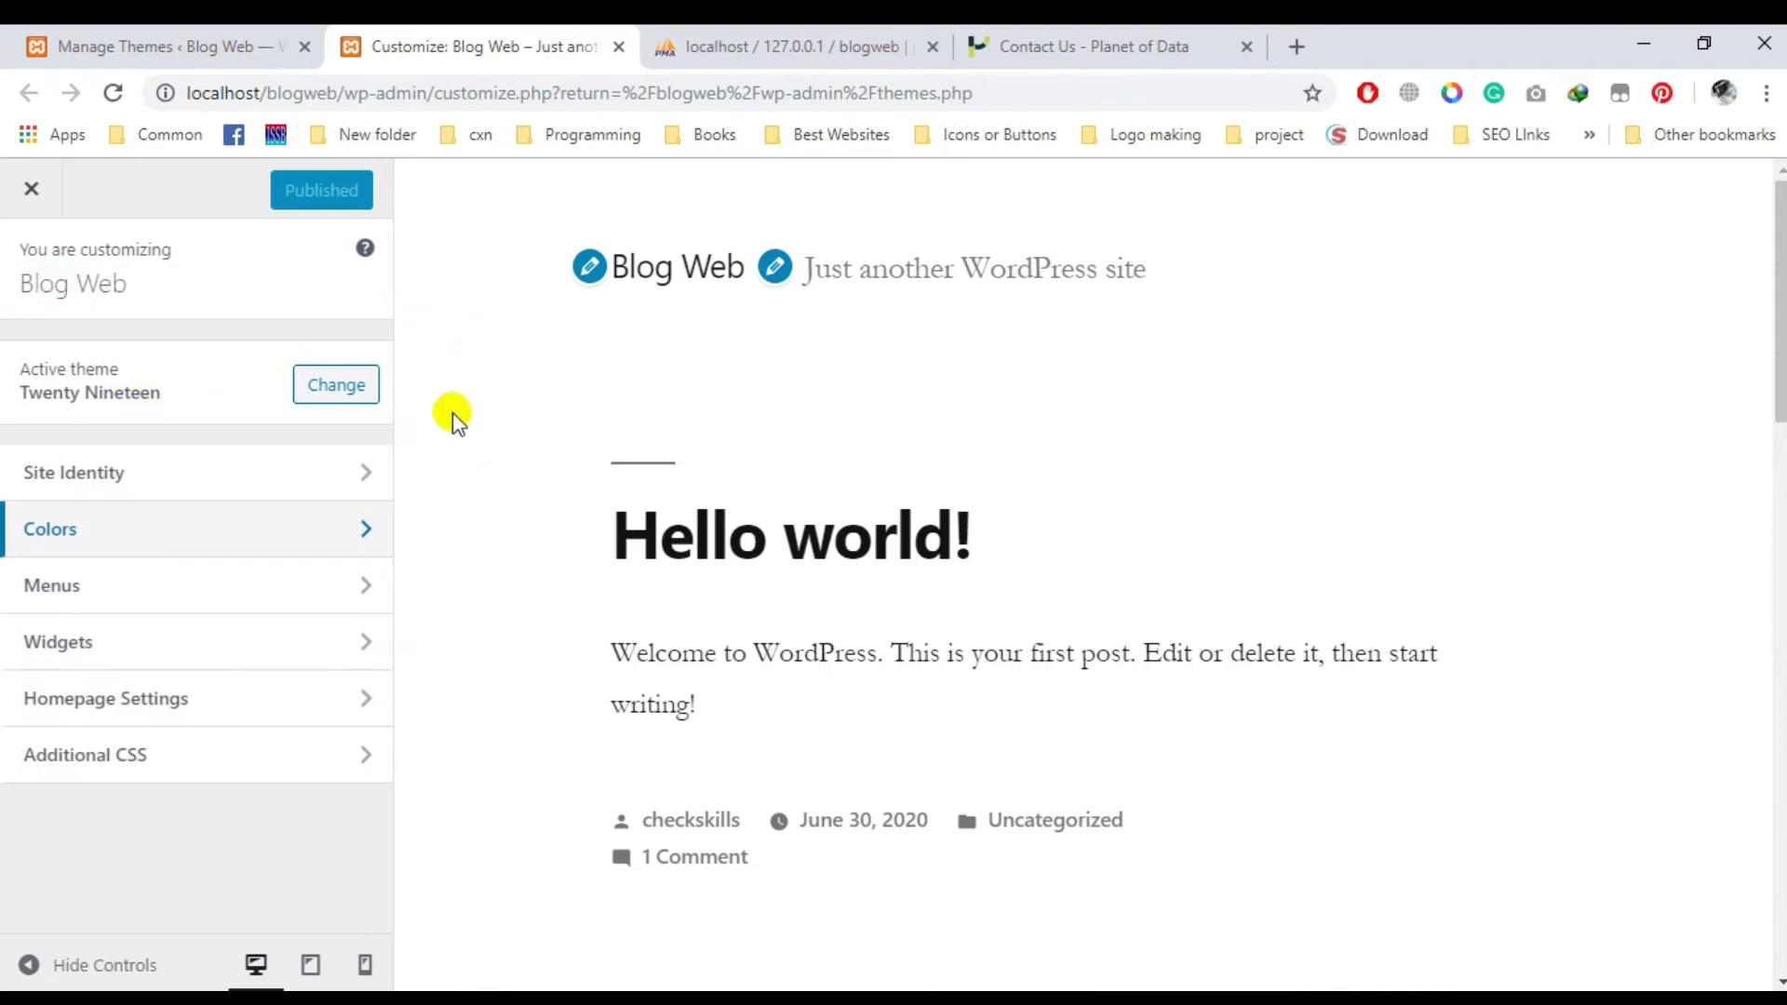
{"action": "left_click", "coordinate": [208, 584]}
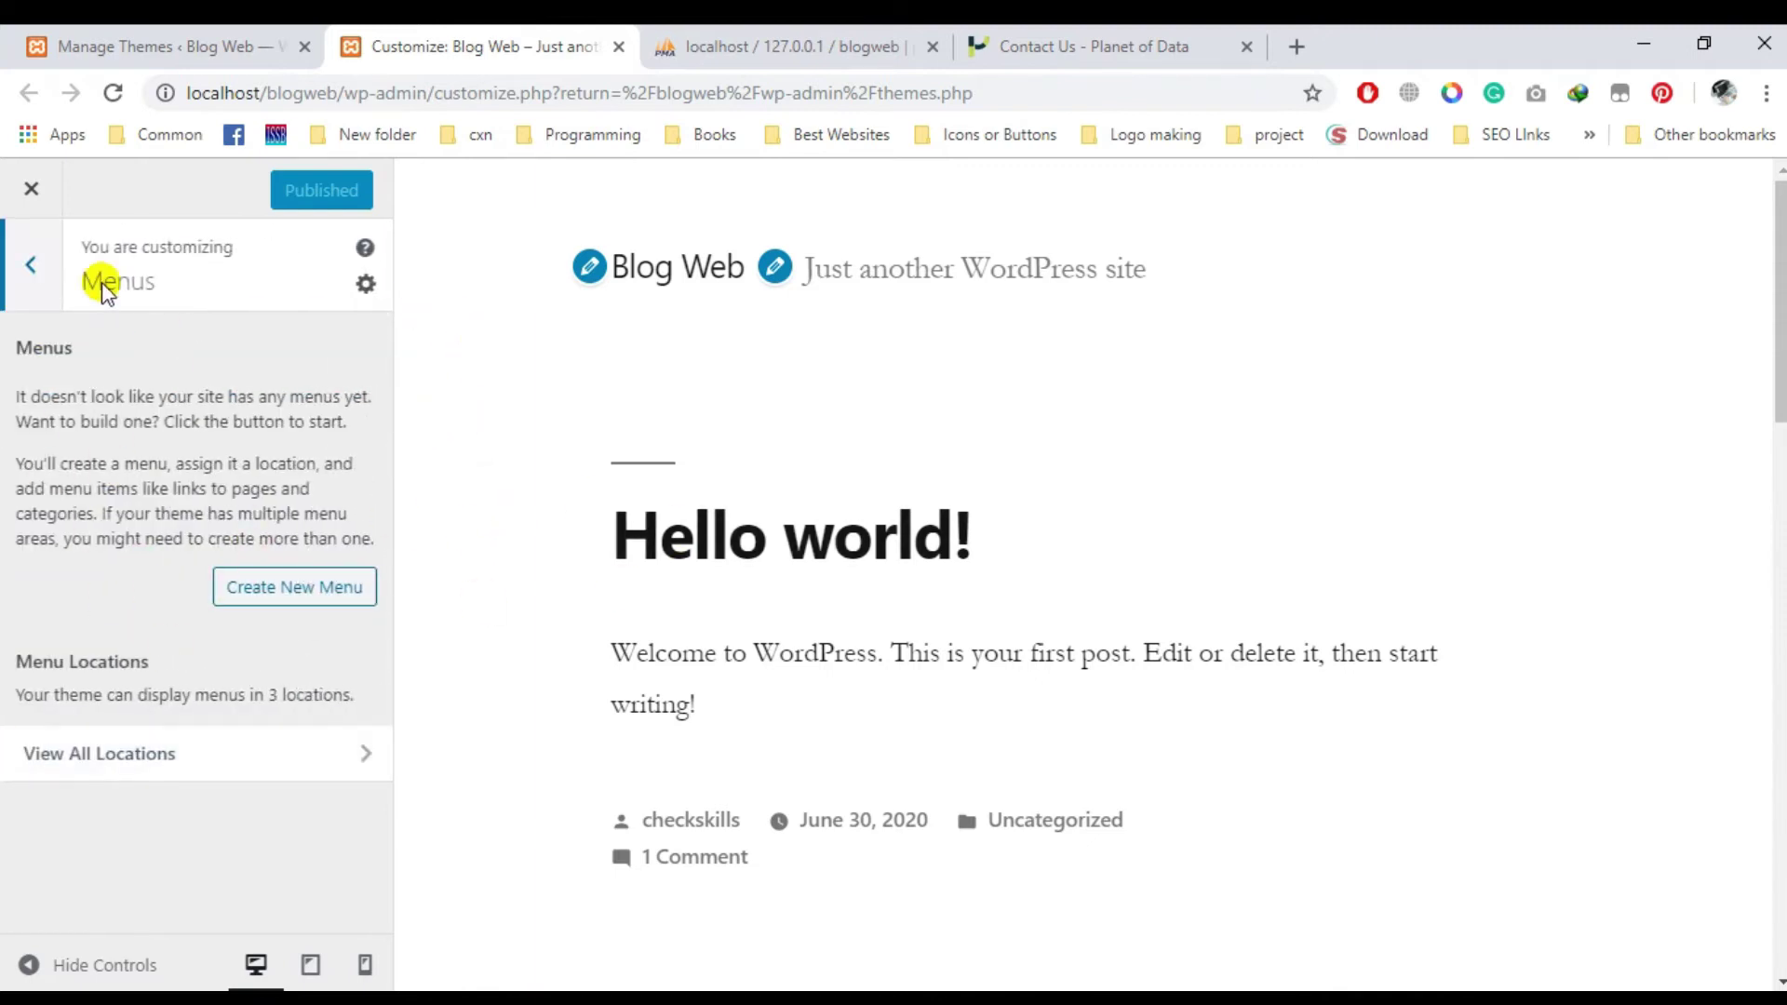
{"action": "left_click", "coordinate": [31, 272]}
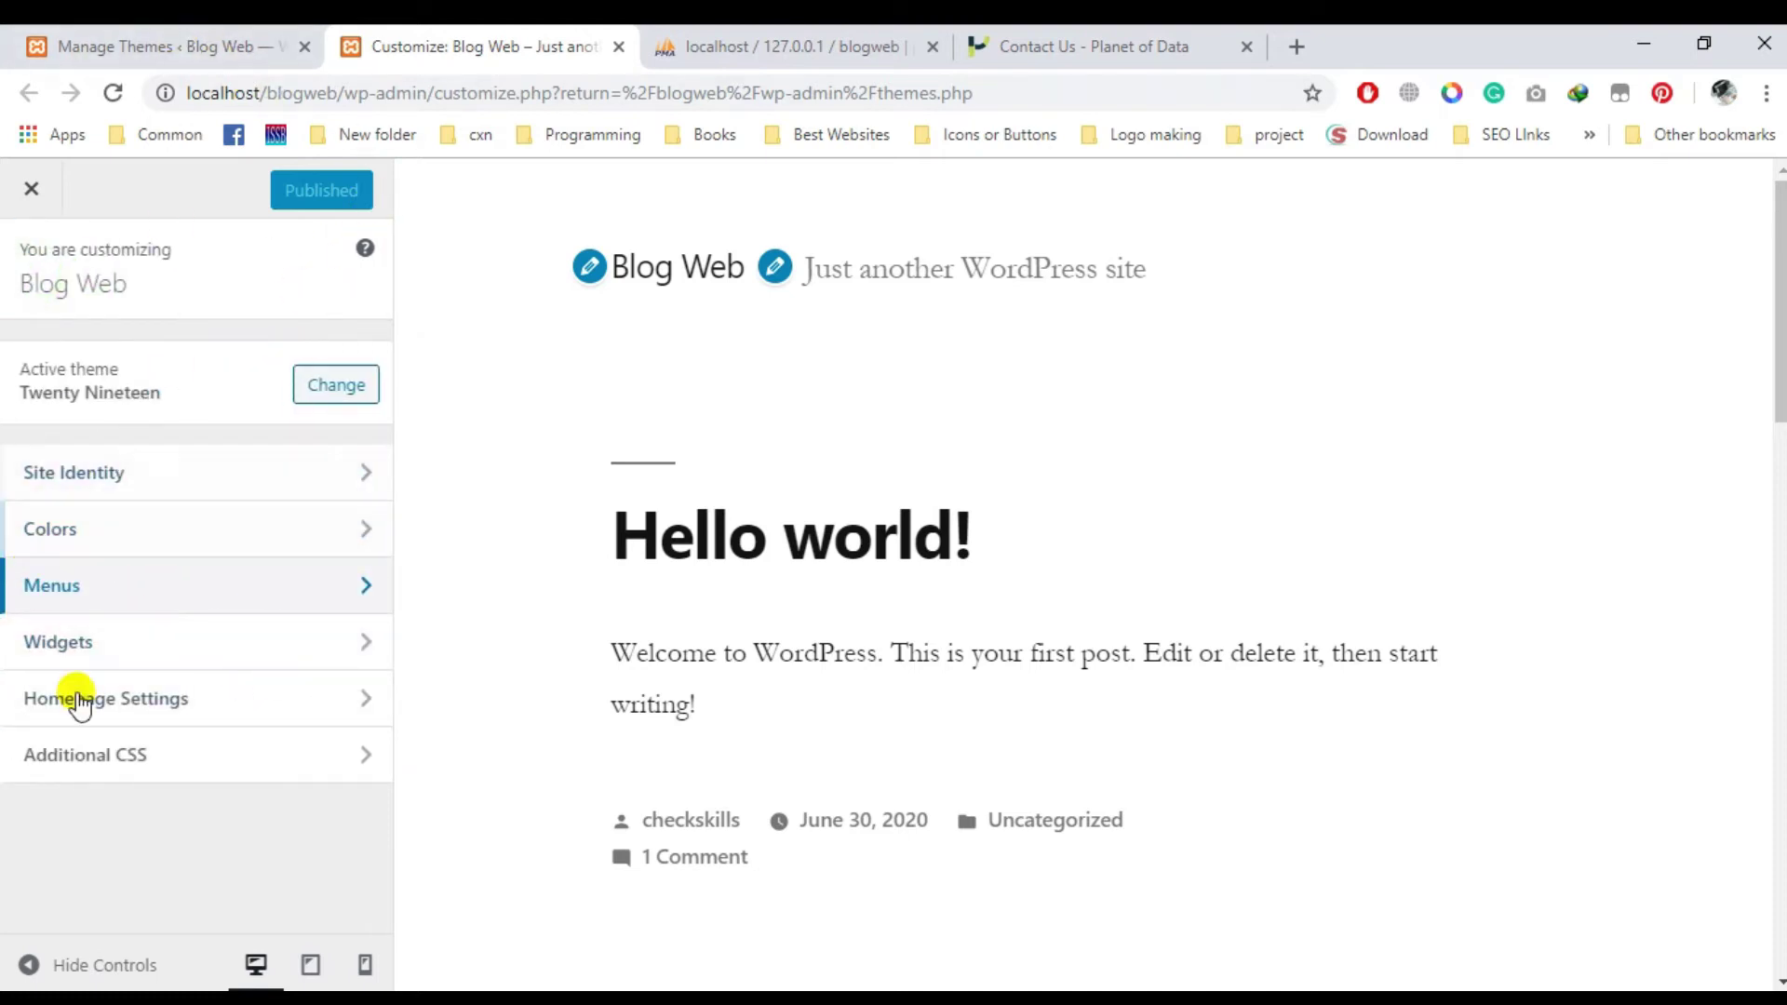
Review the Footer widget area in the customizer, expand the Categories widget's settings, and return to the main list.
{"action": "left_click", "coordinate": [147, 642]}
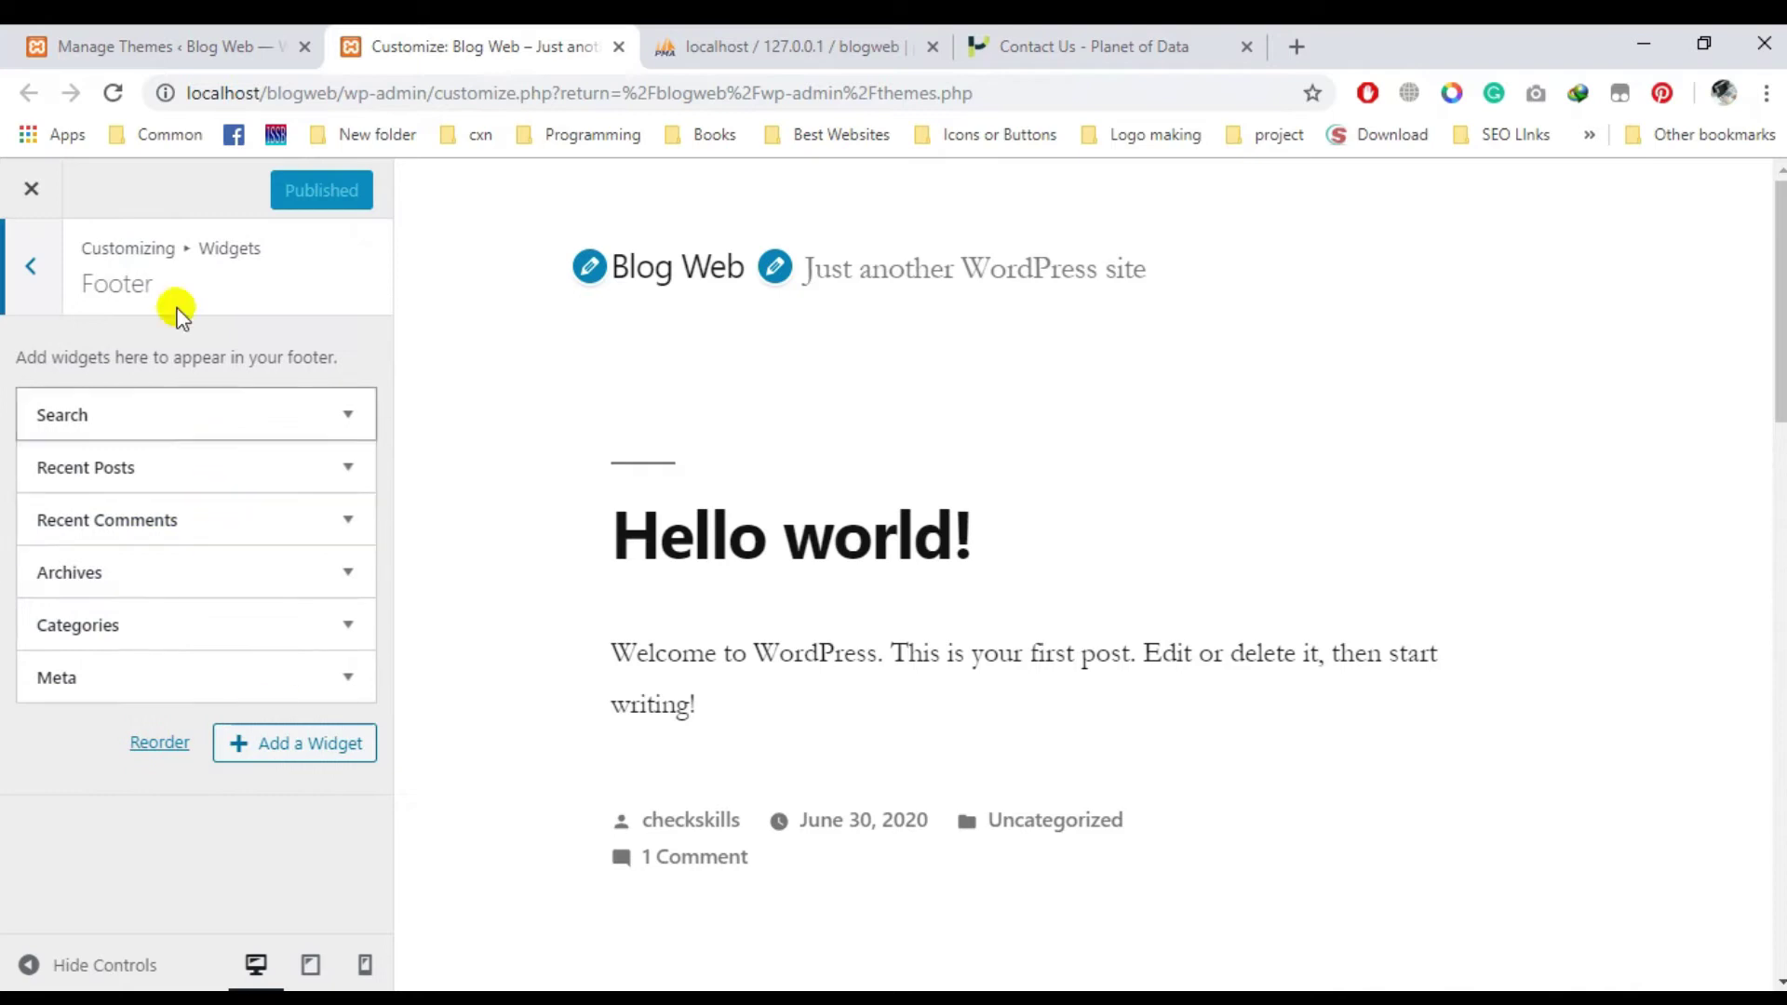
{"action": "left_click", "coordinate": [126, 33]}
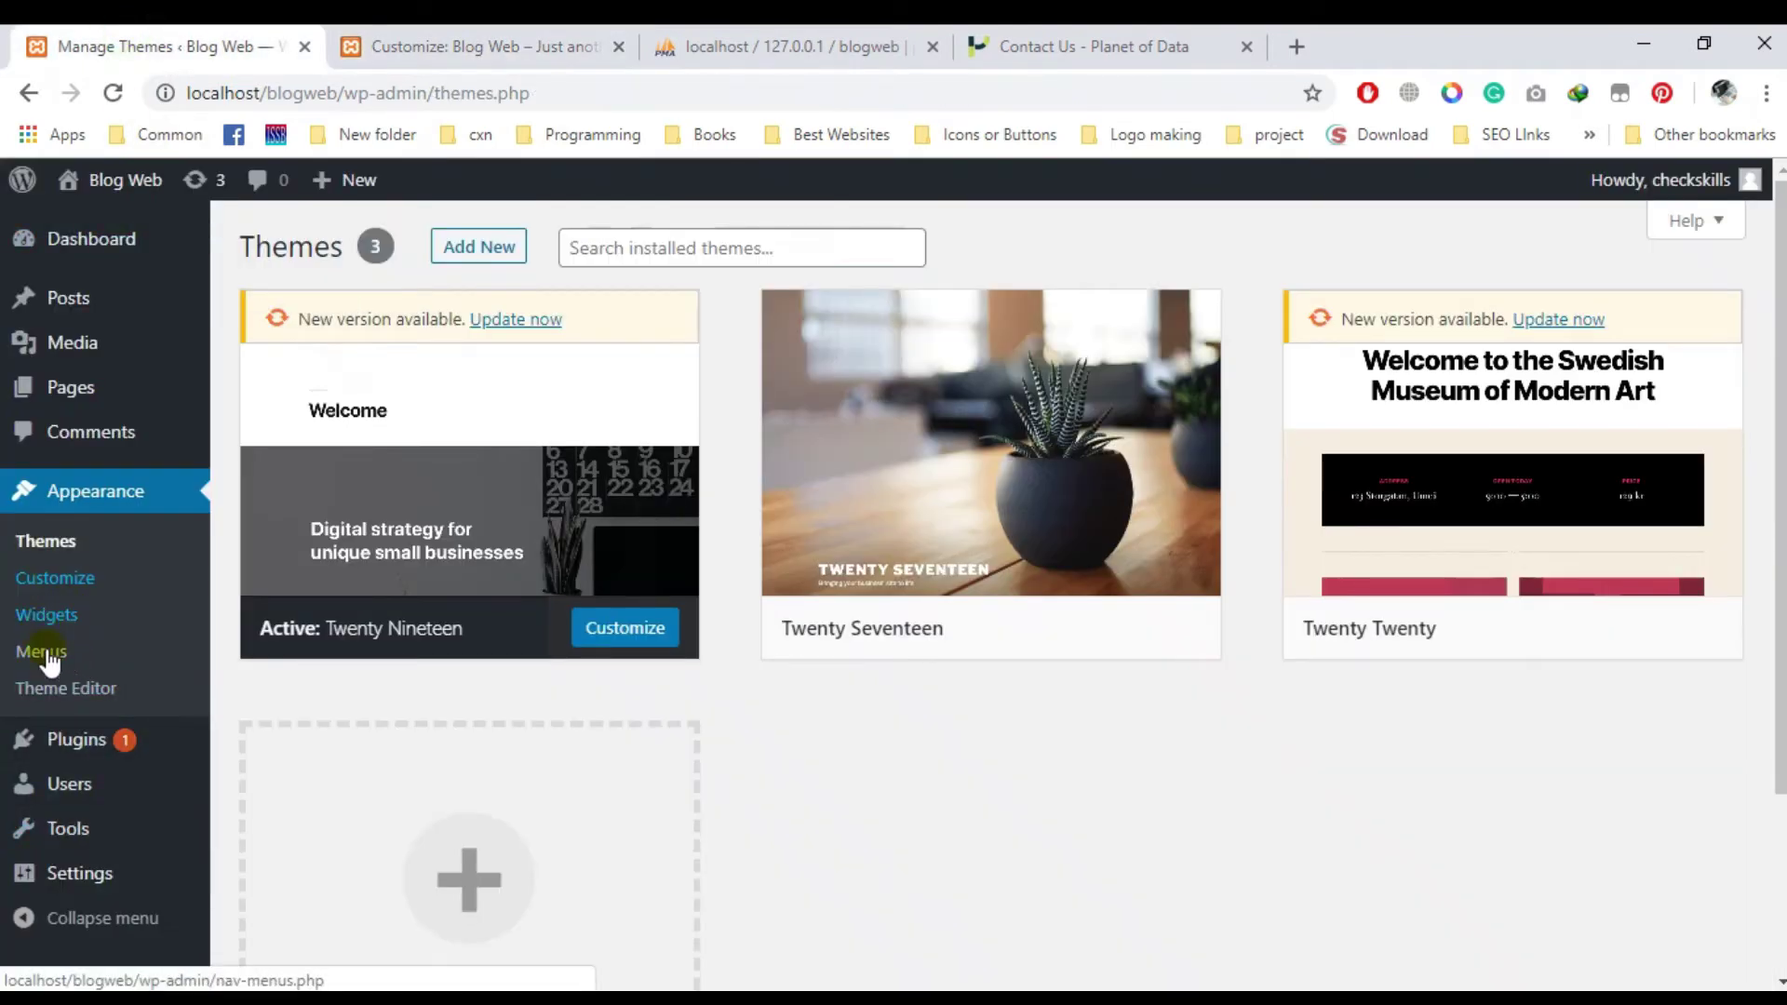
{"action": "left_click", "coordinate": [582, 42]}
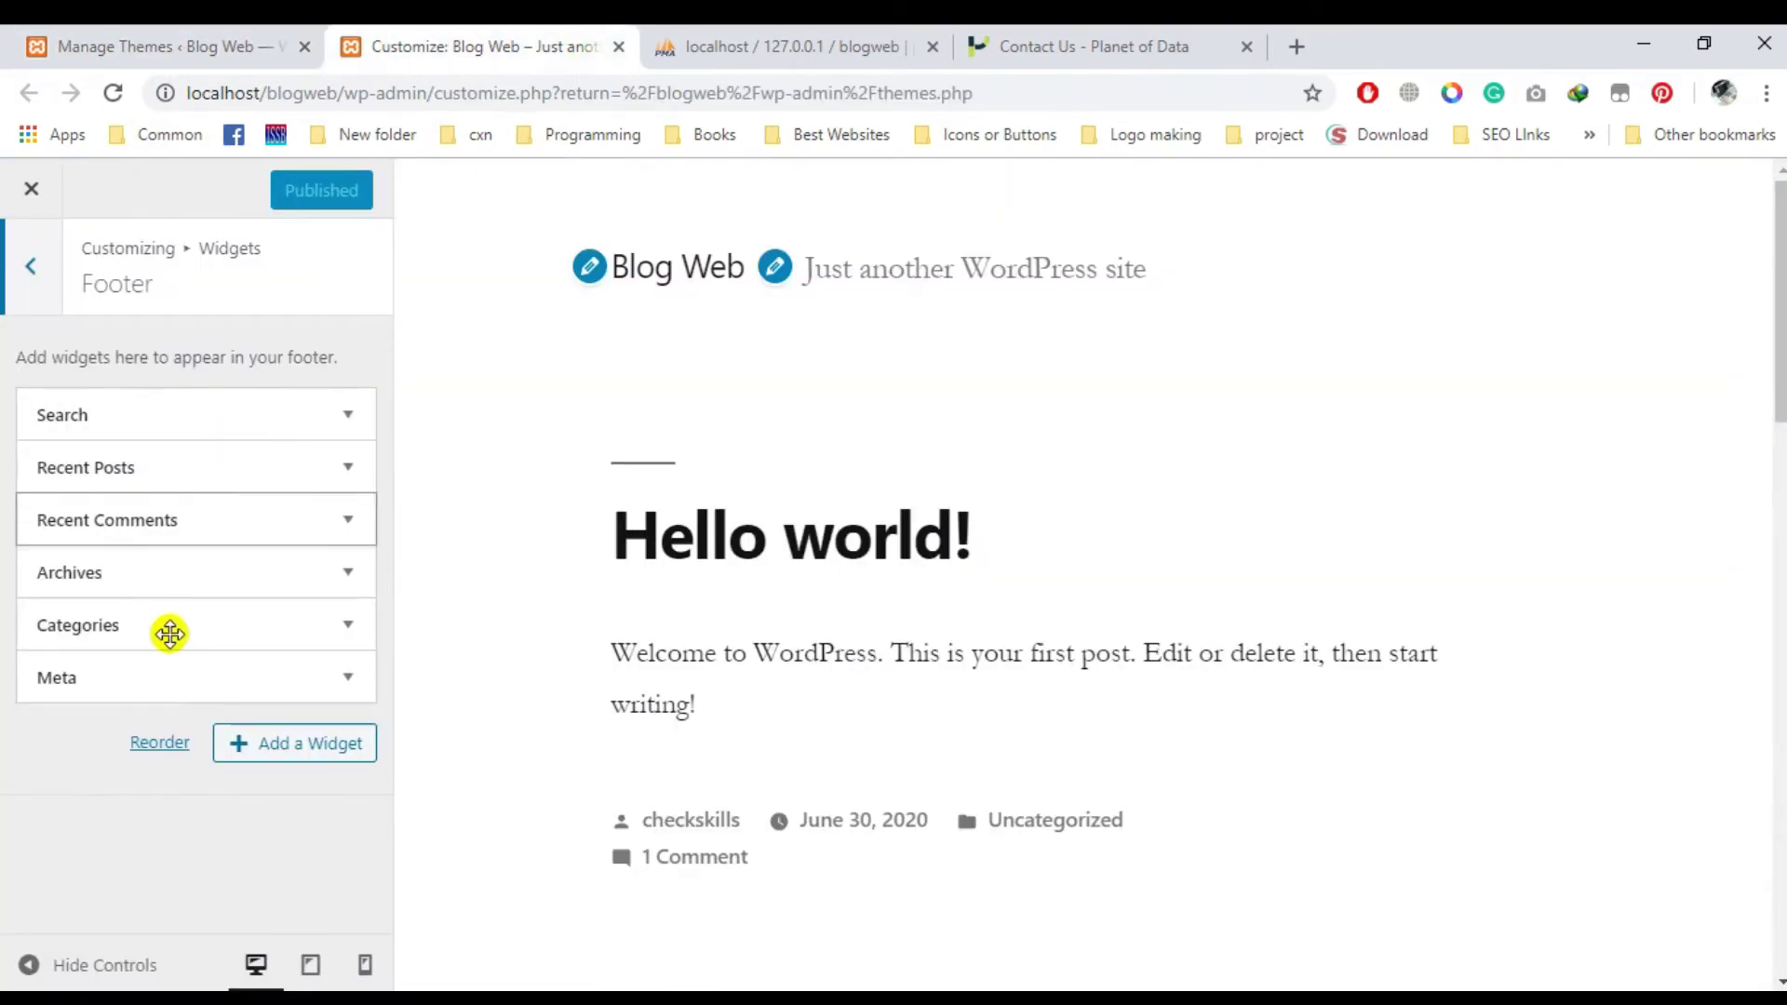
{"action": "left_click", "coordinate": [239, 693]}
{"action": "left_click", "coordinate": [195, 625]}
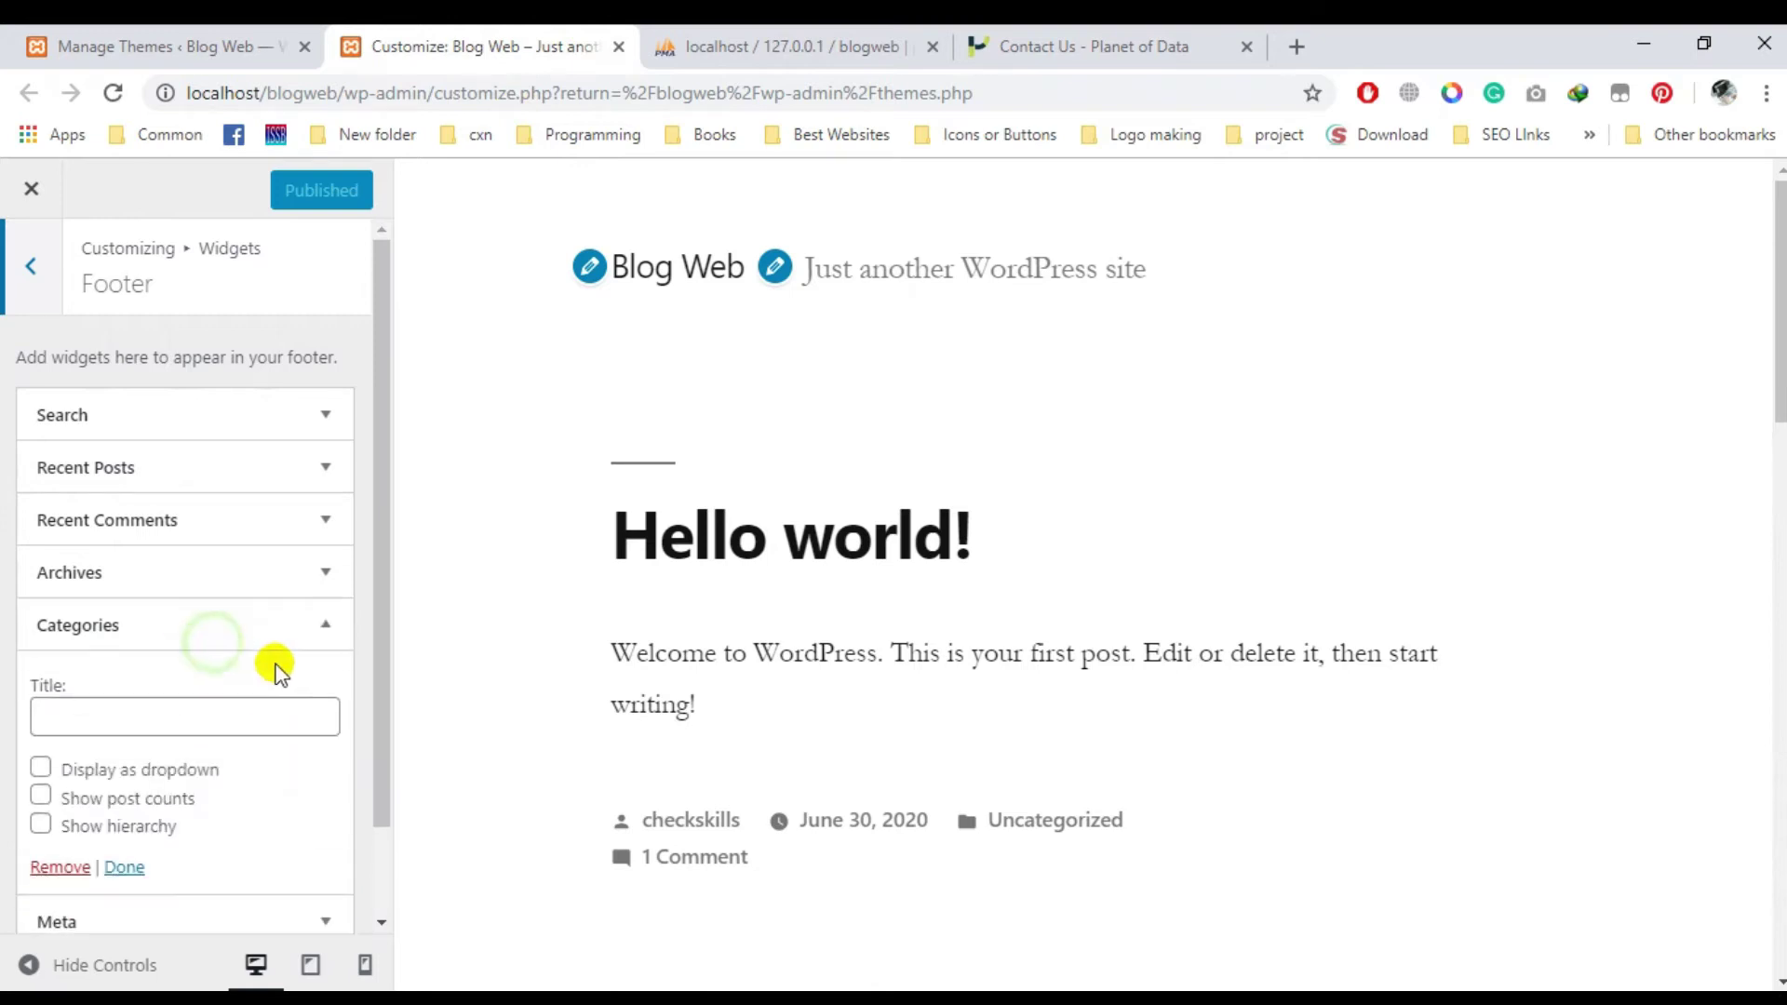
{"action": "left_click", "coordinate": [31, 296]}
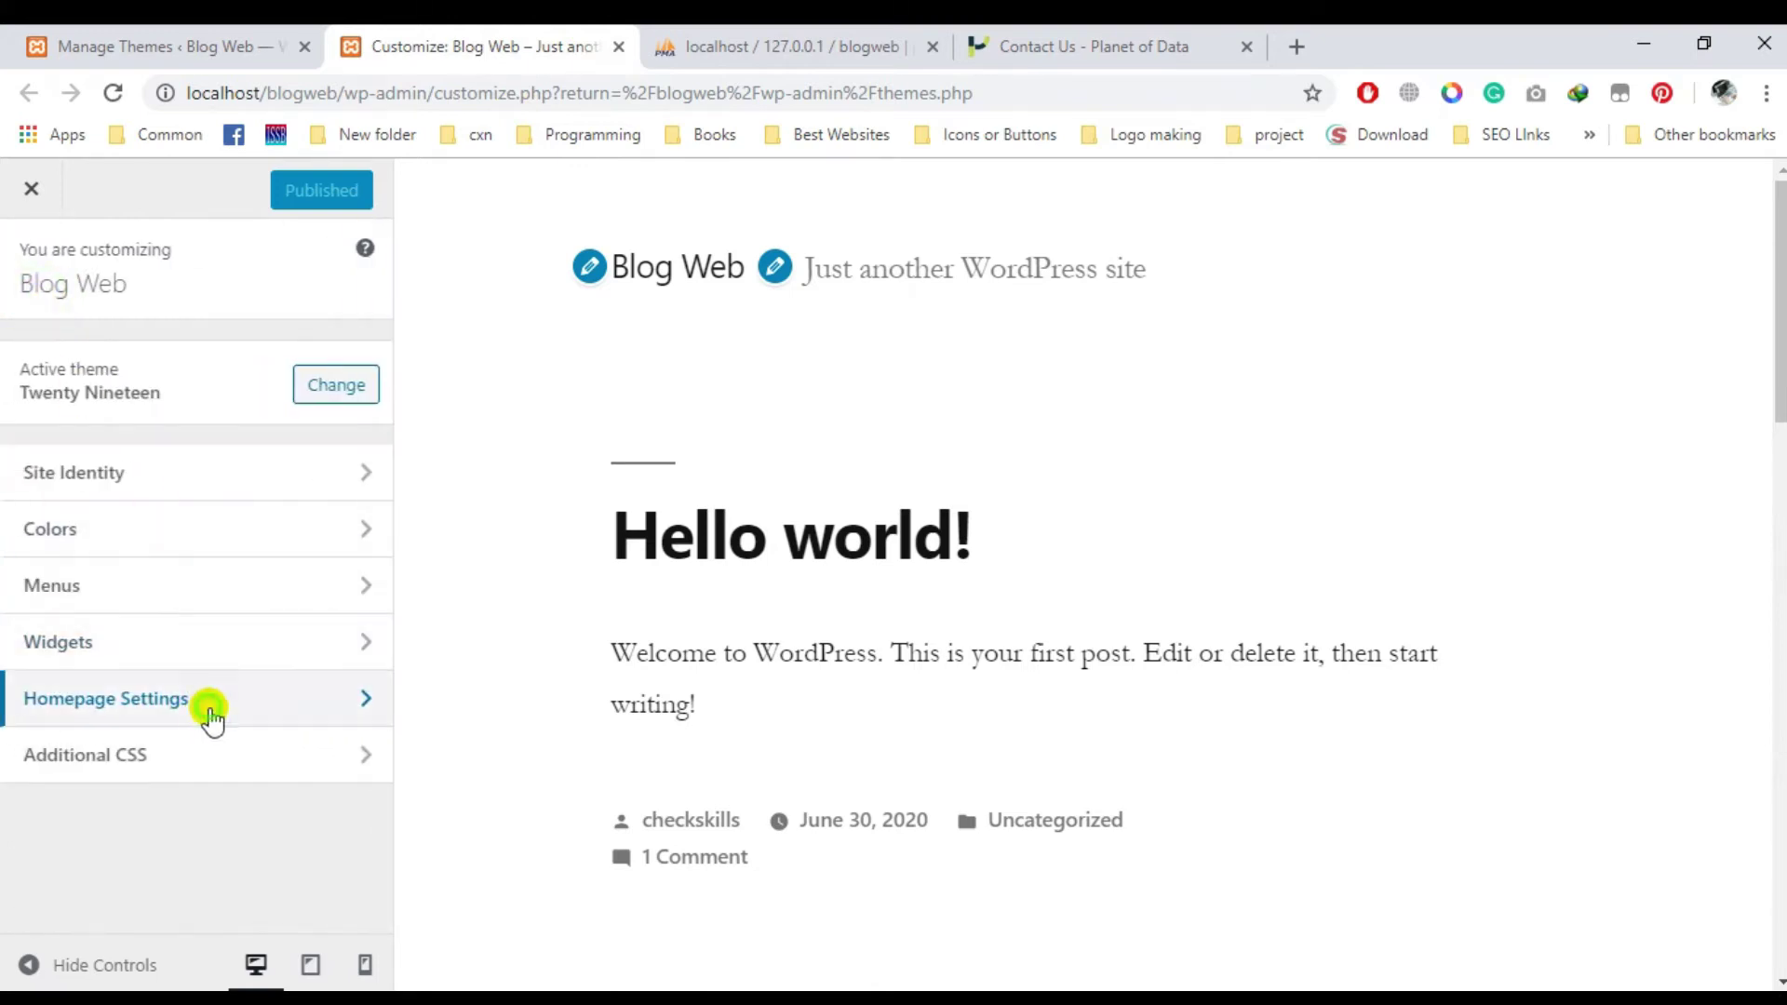
Set the homepage to display a static page in Homepage Settings, check the pages offered for it, and return to the main list.
{"action": "left_click", "coordinate": [206, 708]}
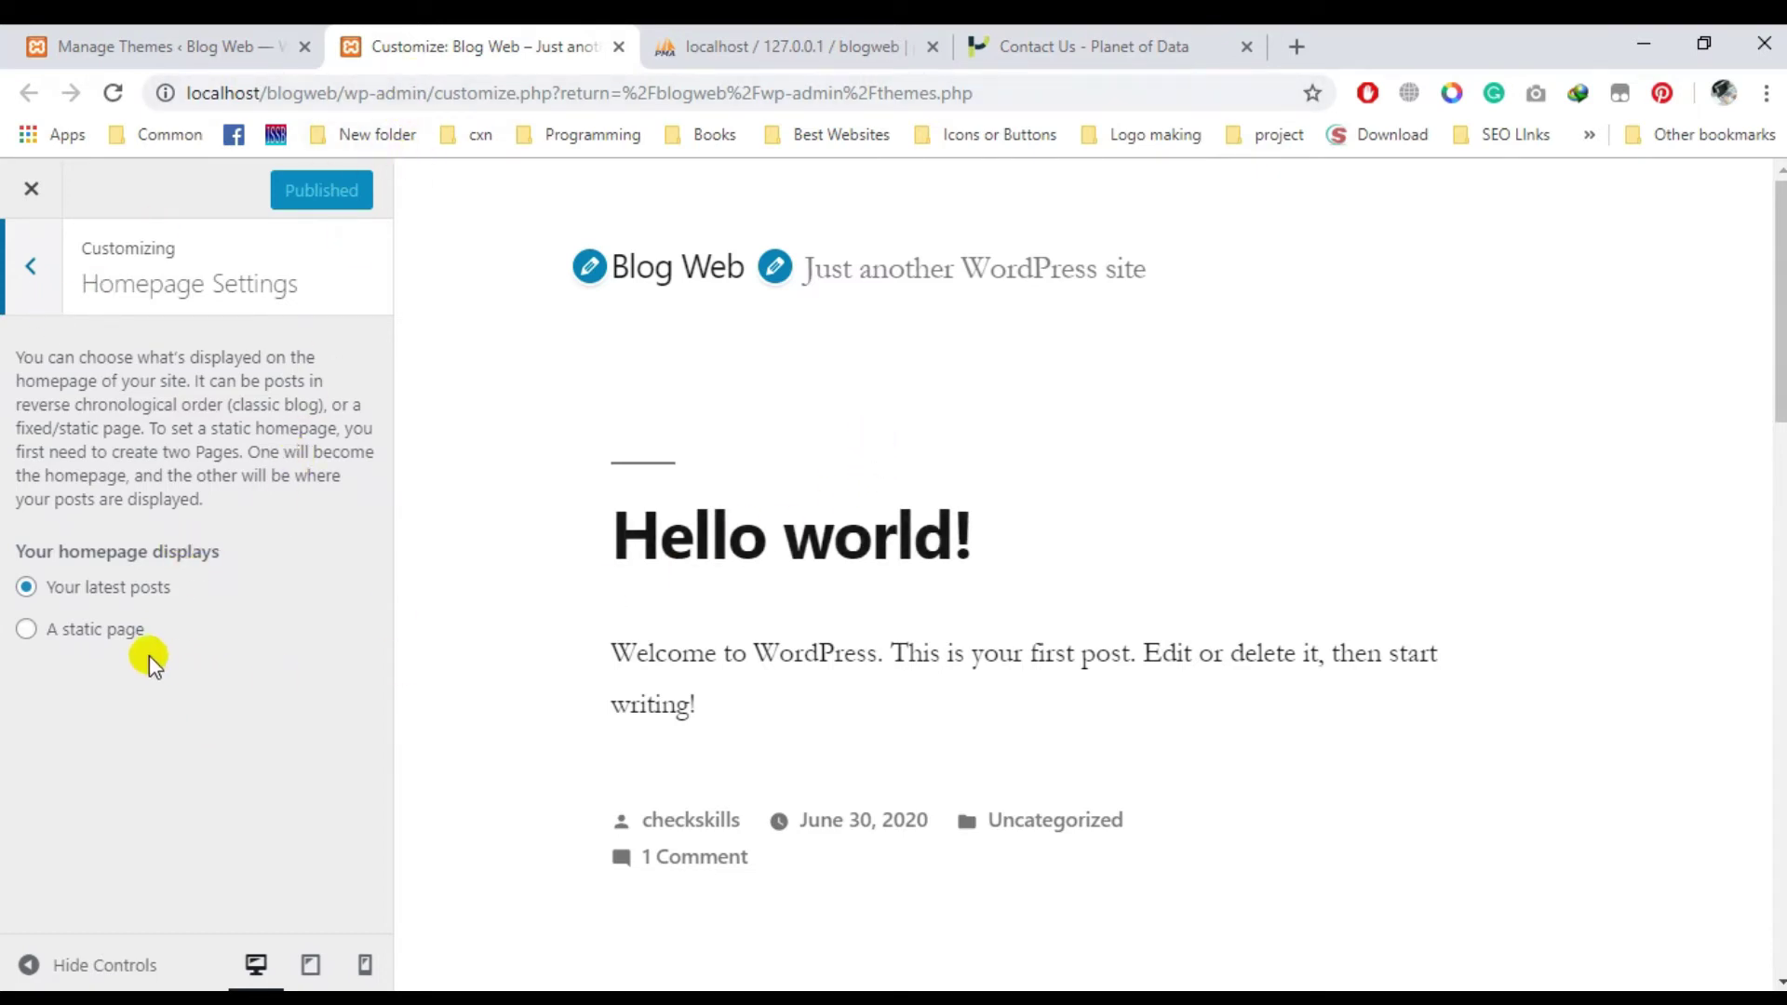
{"action": "left_click", "coordinate": [102, 642]}
{"action": "left_click", "coordinate": [206, 734]}
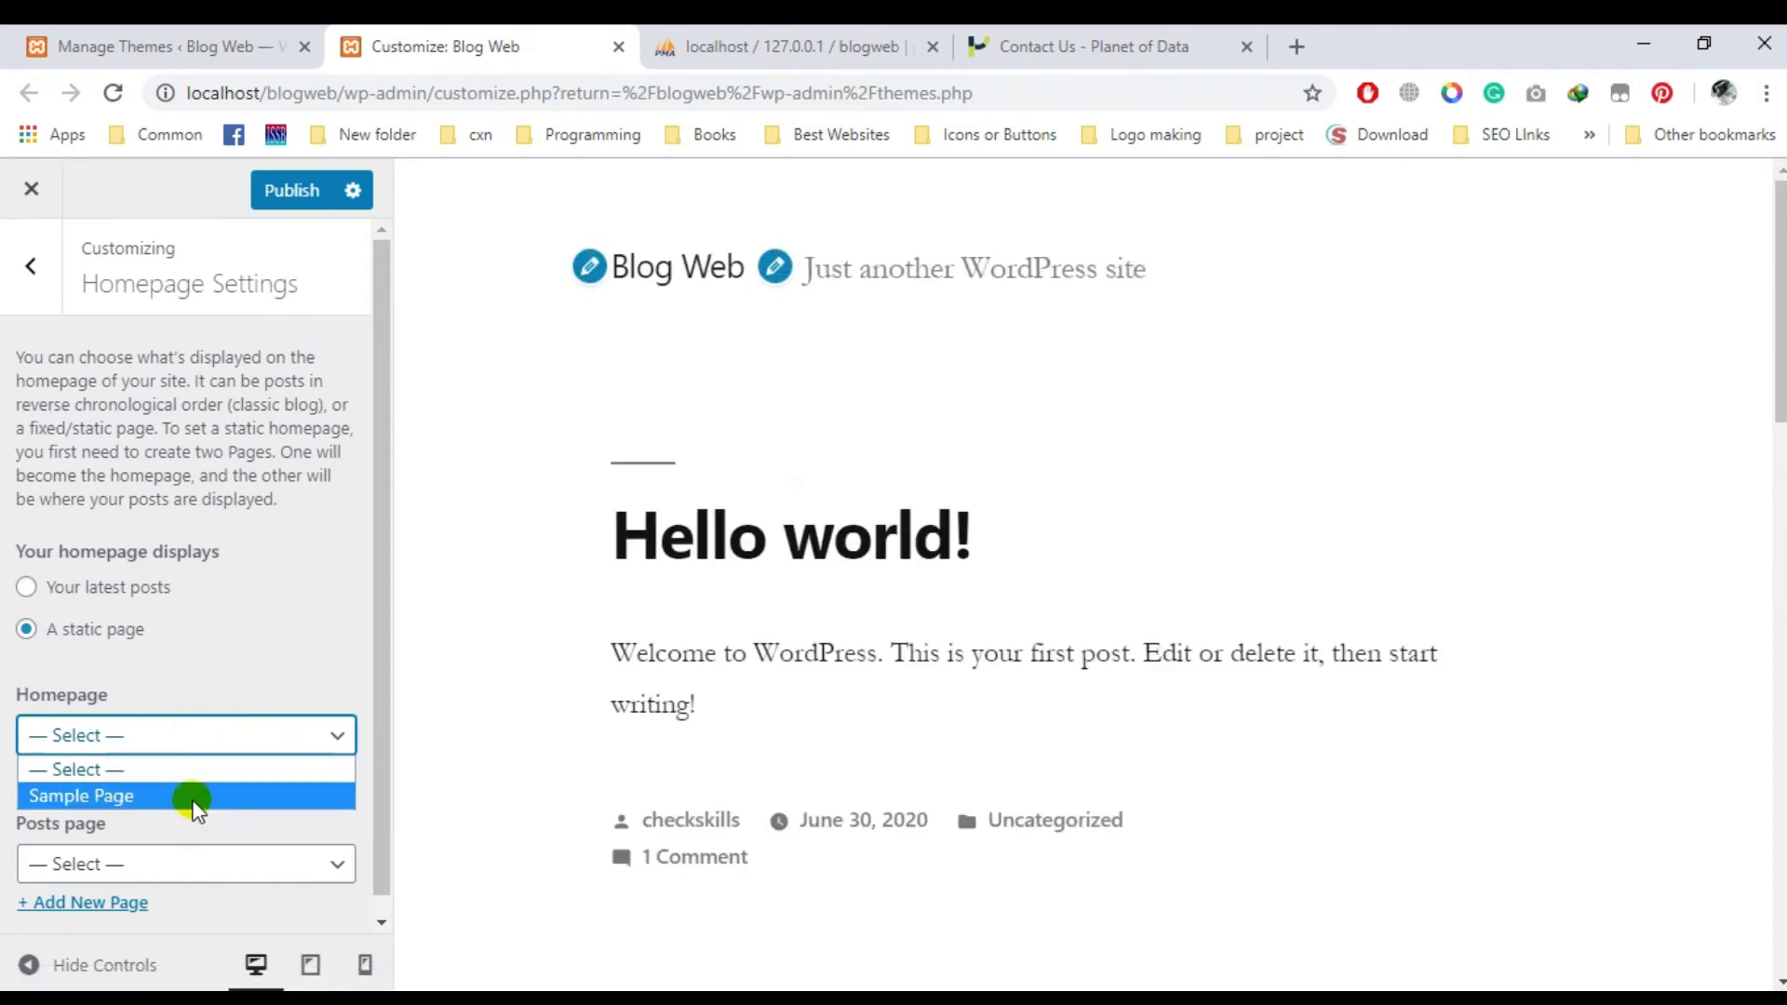
{"action": "left_click", "coordinate": [236, 578]}
{"action": "left_click", "coordinate": [14, 268]}
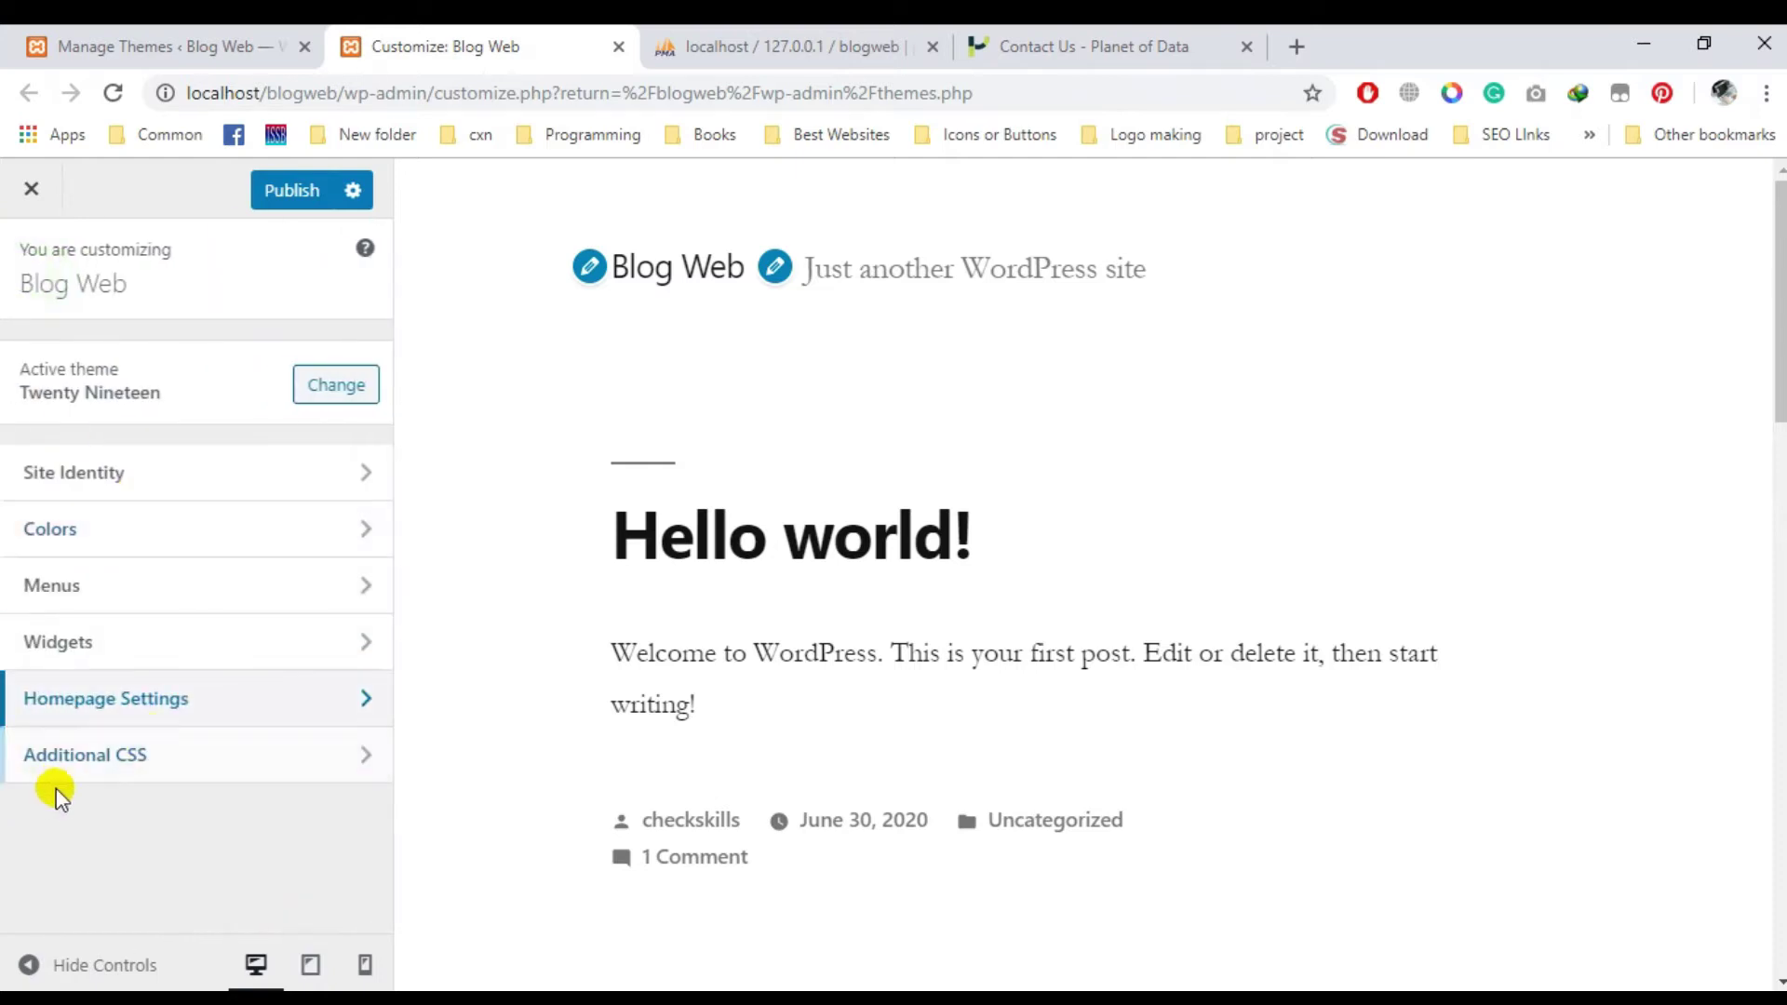
Review the customizer's Additional CSS section, including its instructions and code editor, and return to the main list.
{"action": "left_click", "coordinate": [144, 780]}
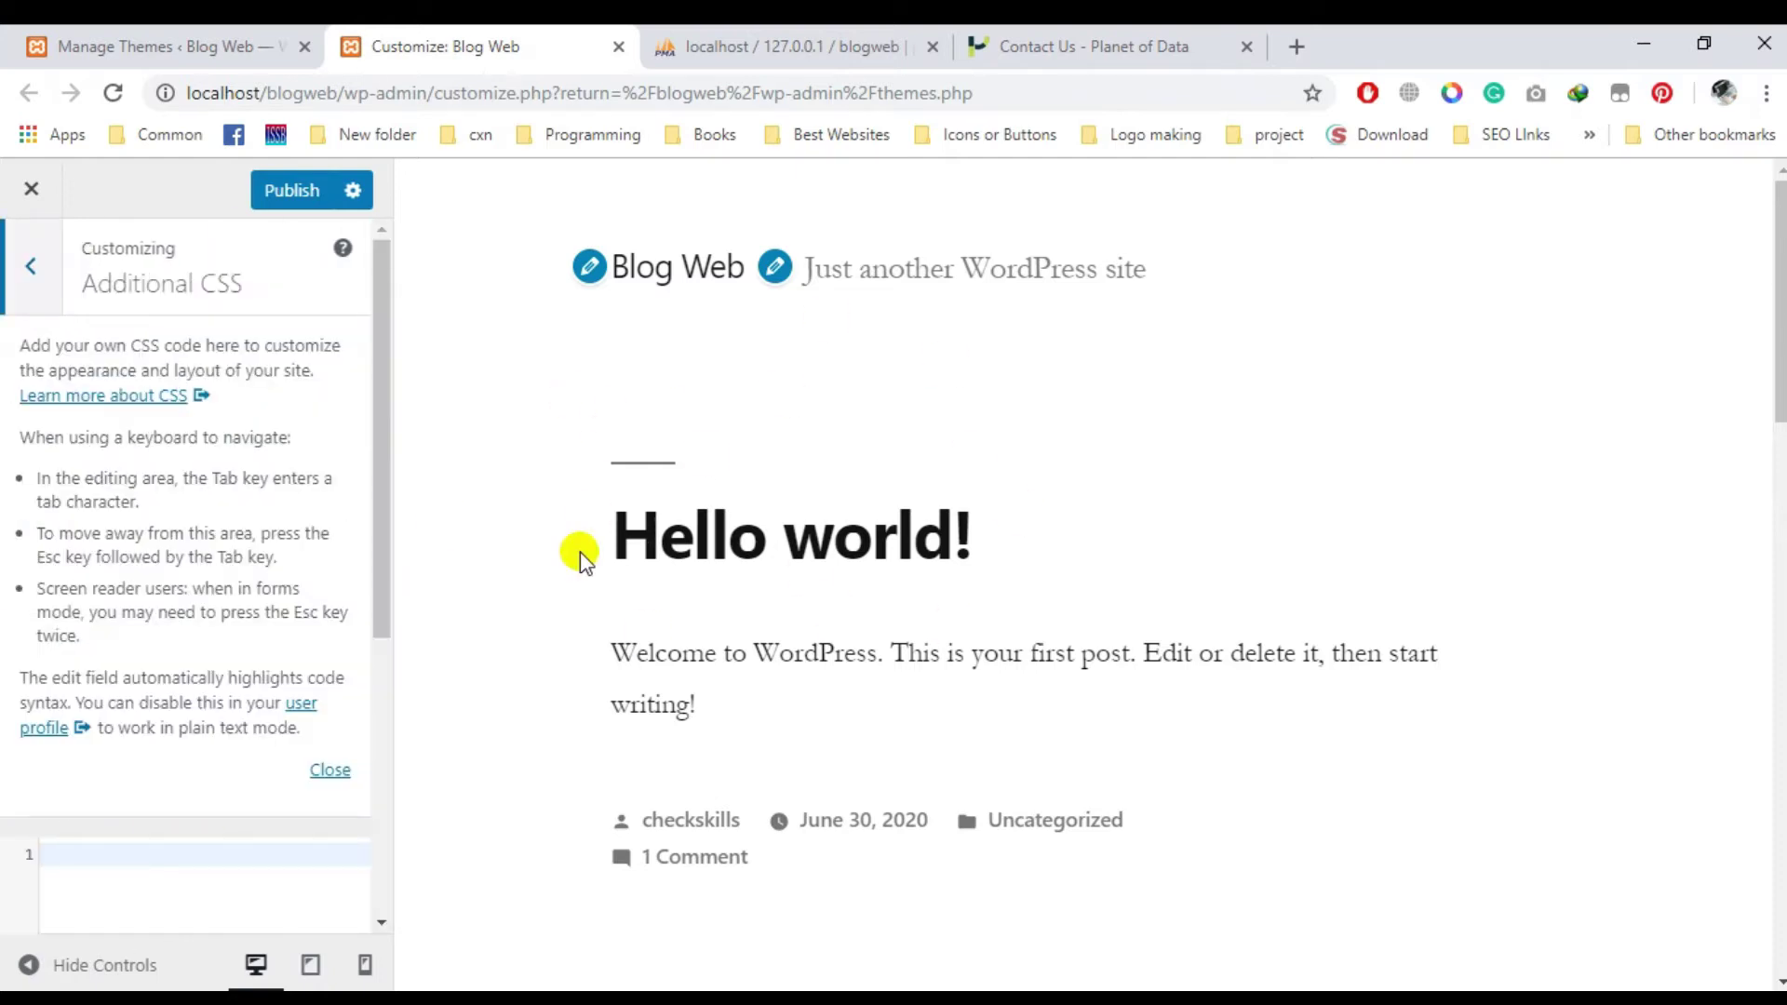
{"action": "scroll", "coordinate": [918, 639], "scroll_direction": "down", "scroll_amount": 5}
{"action": "scroll", "coordinate": [260, 826], "scroll_direction": "down", "scroll_amount": 5}
{"action": "scroll", "coordinate": [182, 754], "scroll_direction": "up", "scroll_amount": 5}
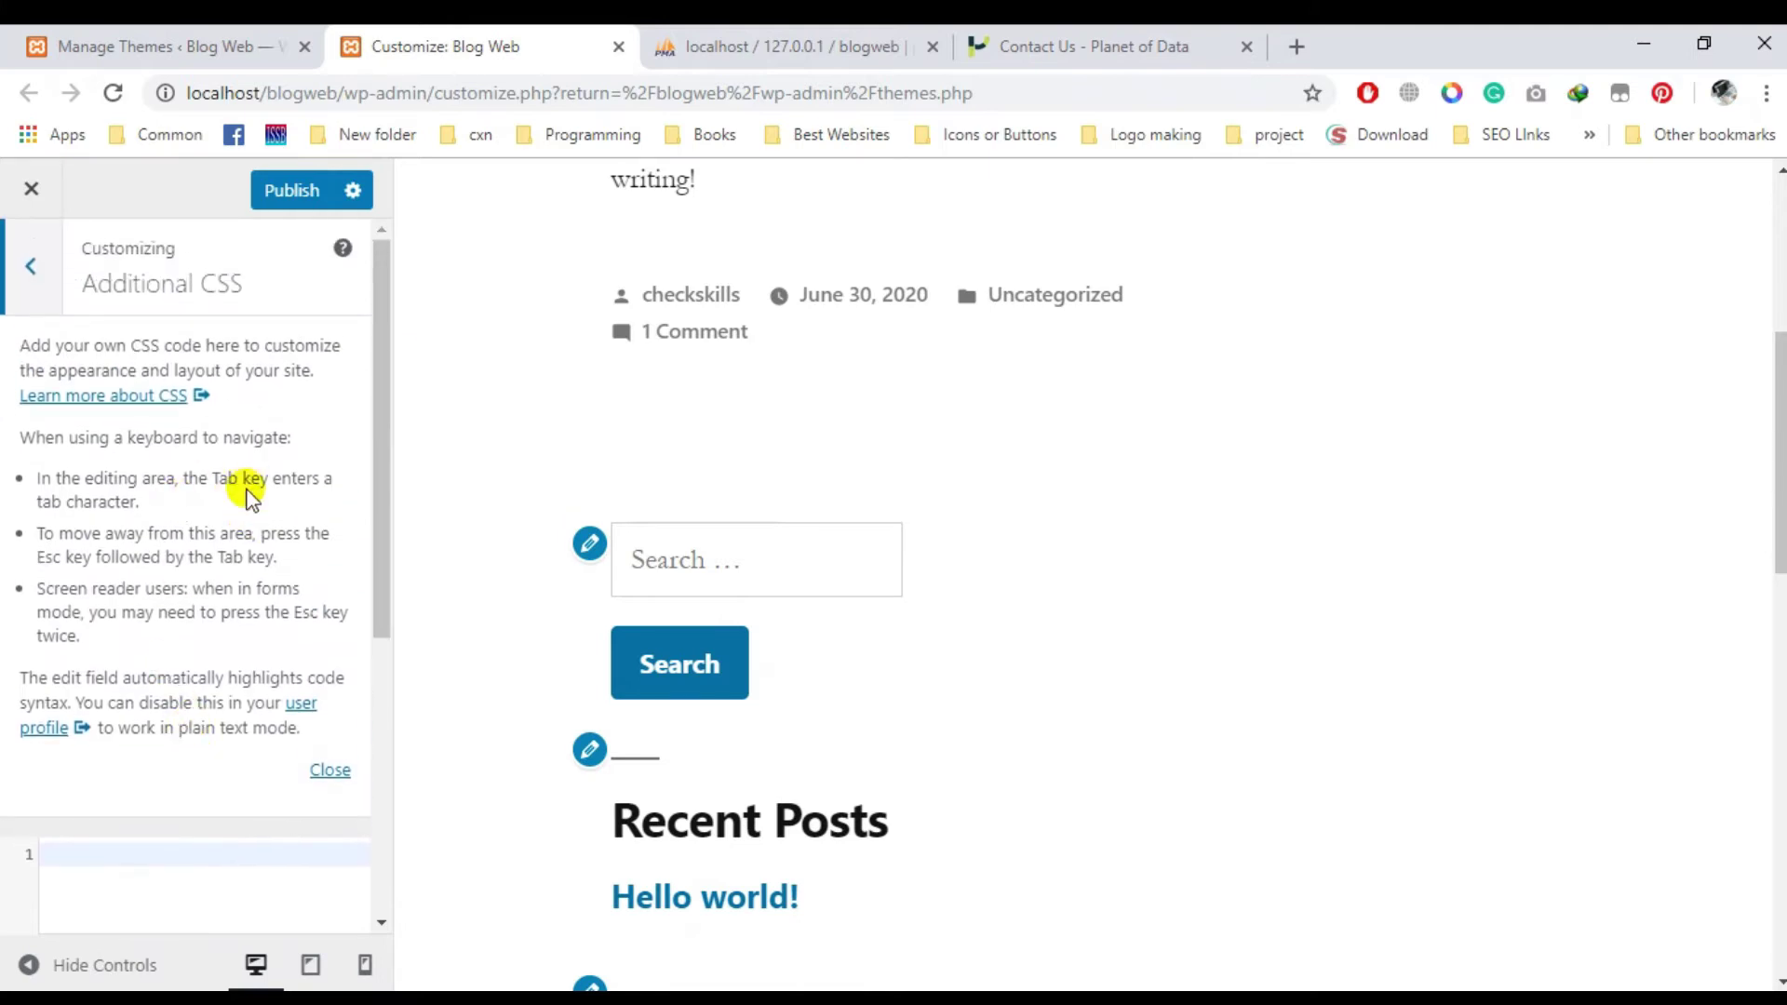
{"action": "scroll", "coordinate": [210, 676], "scroll_direction": "down", "scroll_amount": 5}
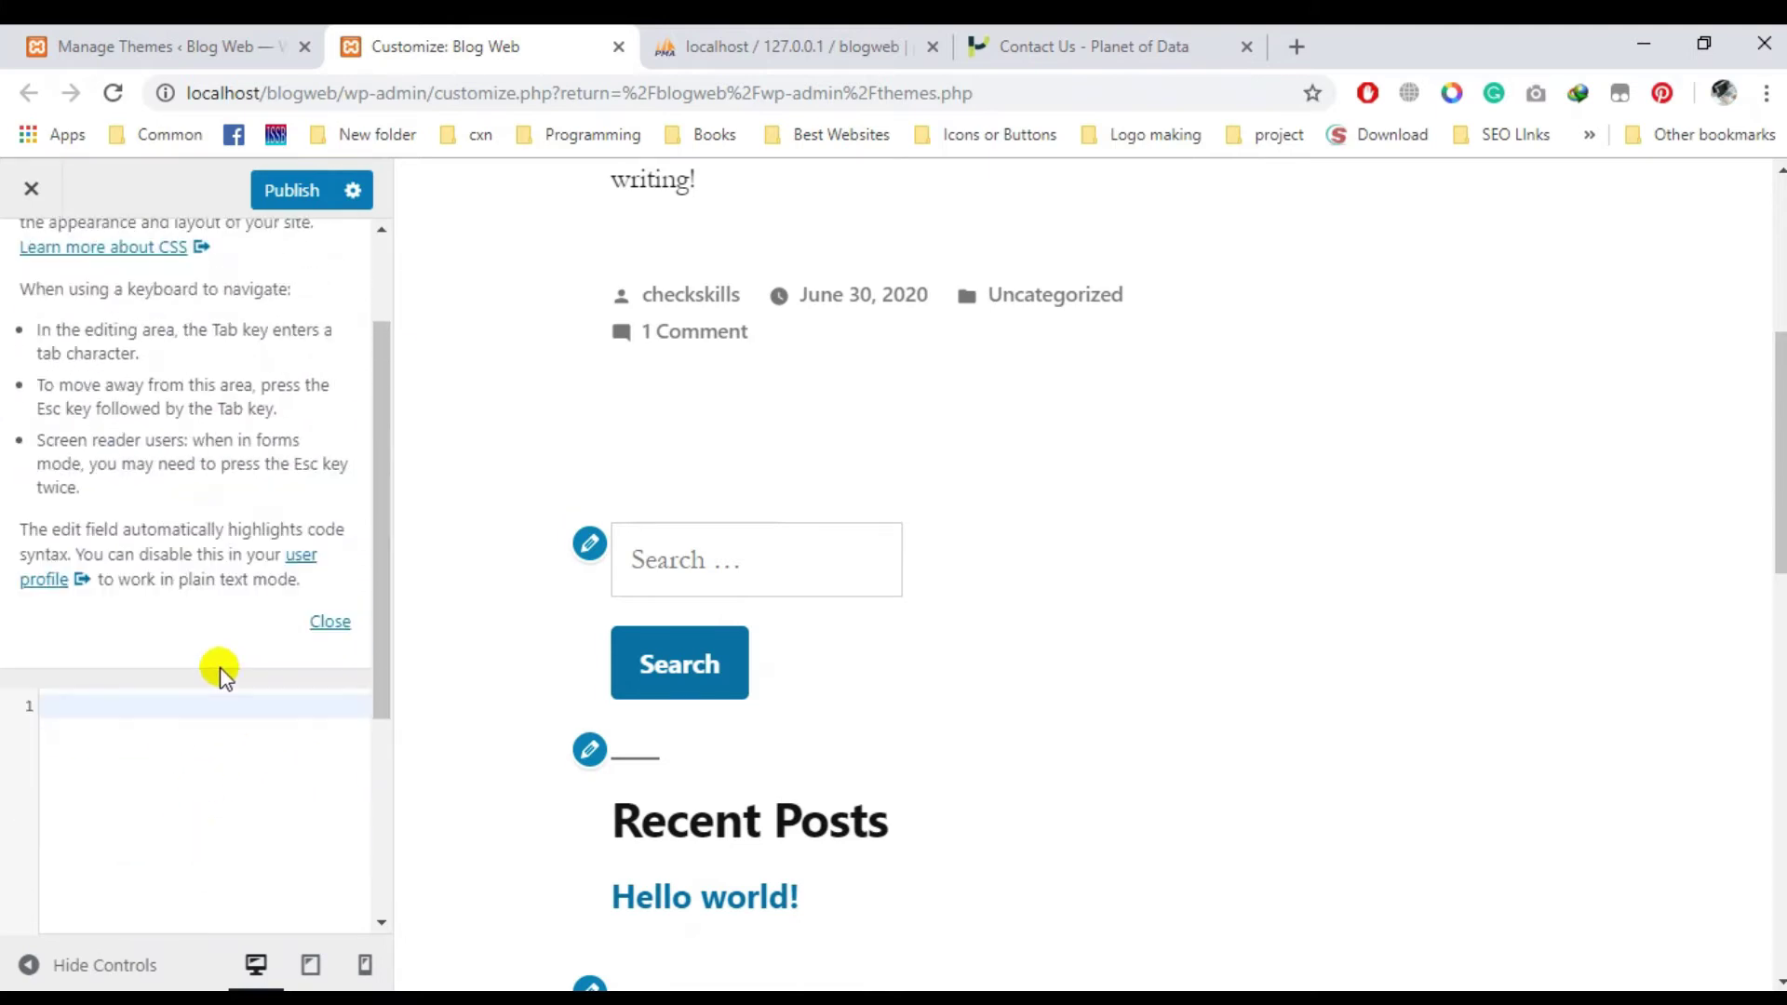
{"action": "scroll", "coordinate": [228, 674], "scroll_direction": "up", "scroll_amount": 5}
{"action": "left_click", "coordinate": [37, 274]}
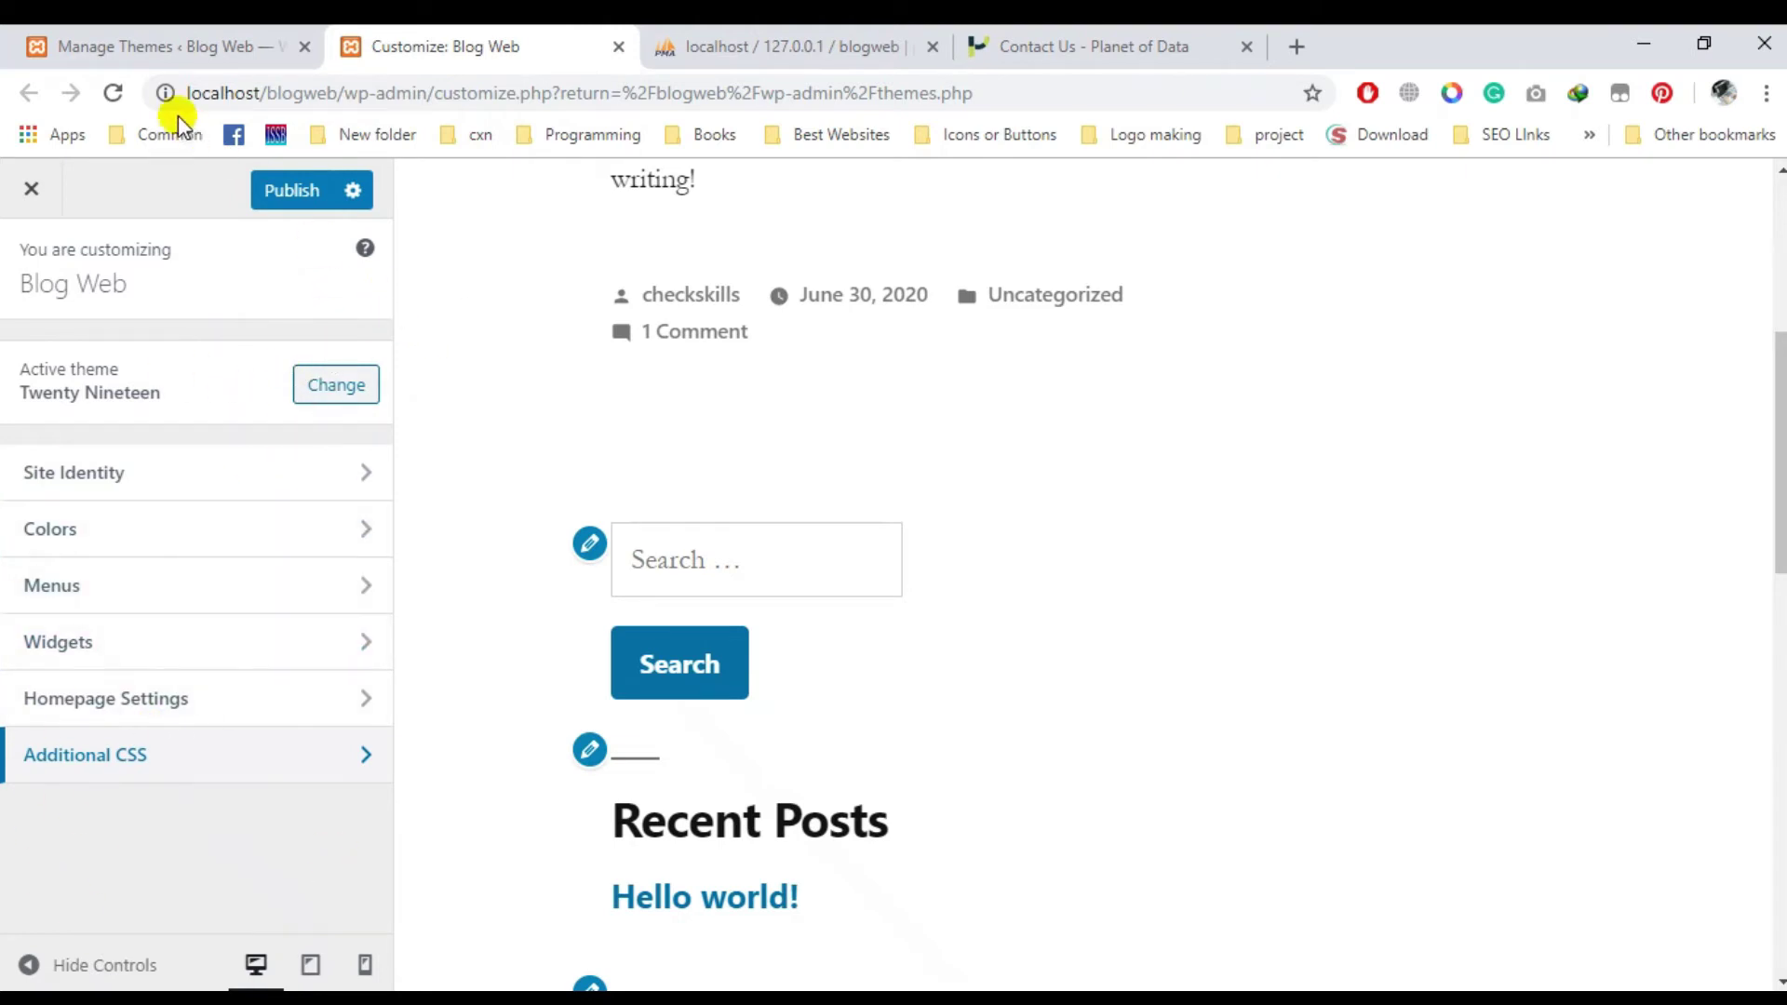
Return to the Themes admin page and open the Widgets and Menus pages in separate browser tabs.
{"action": "left_click", "coordinate": [70, 46]}
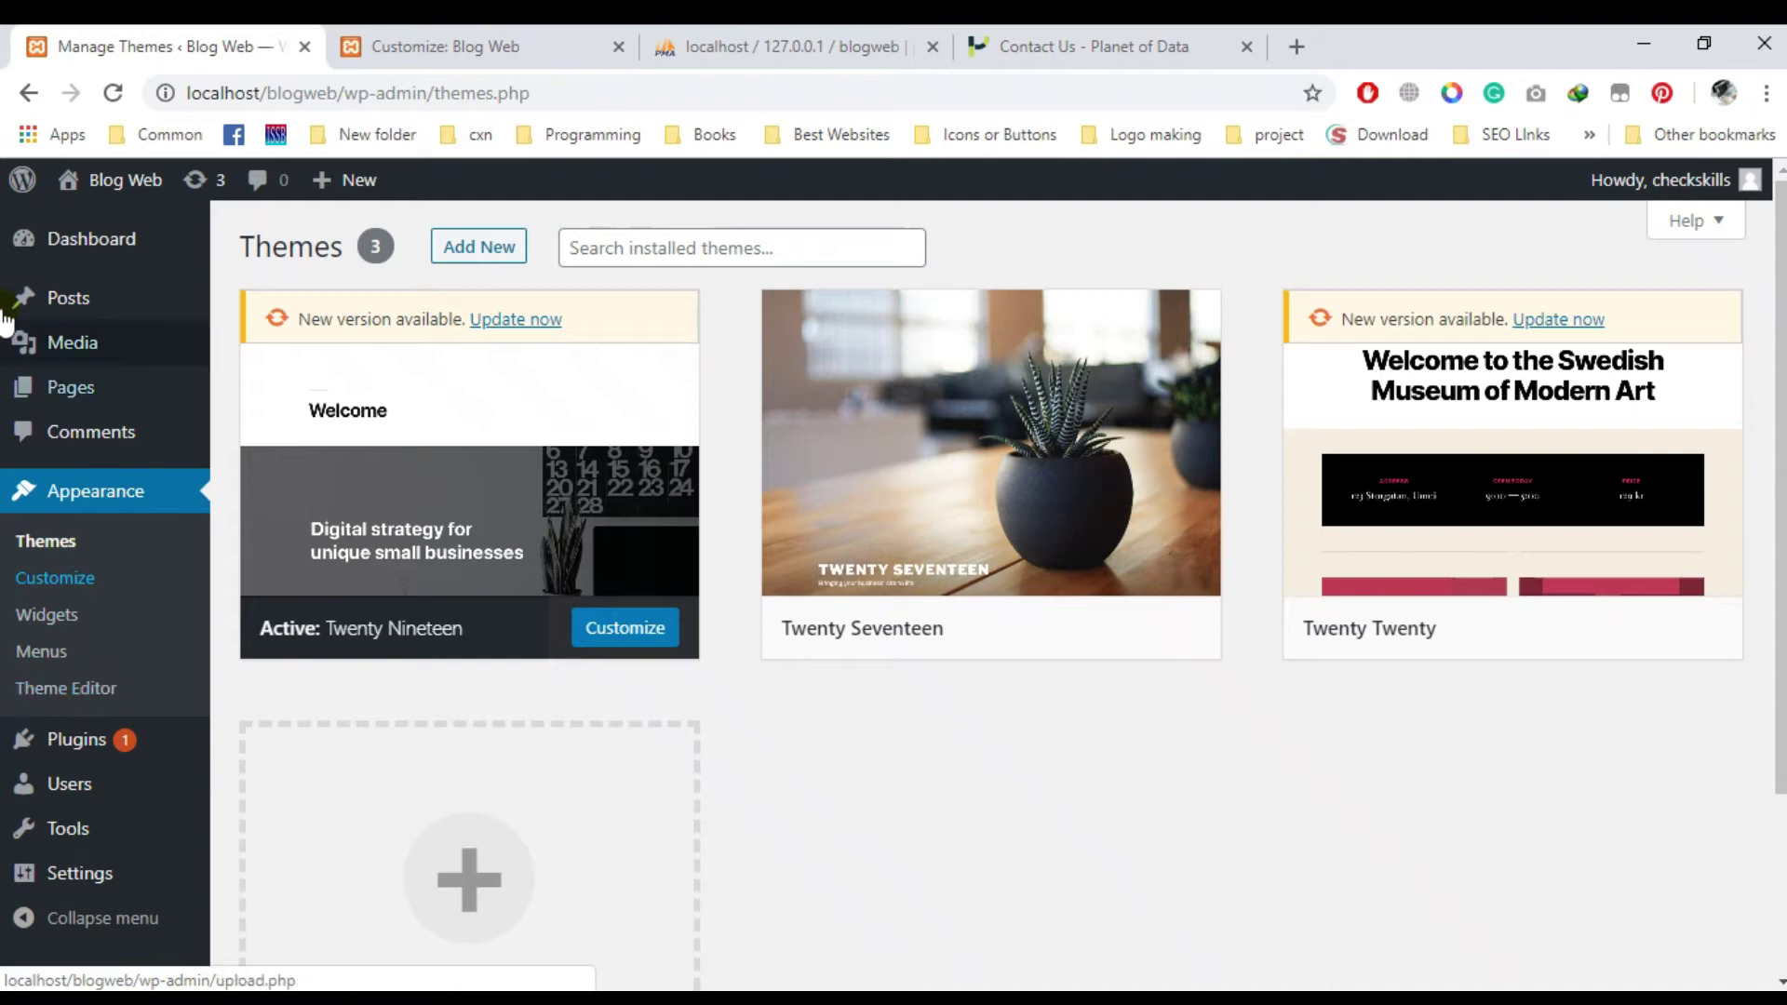
{"action": "mouse_move", "coordinate": [7, 250]}
{"action": "mouse_move", "coordinate": [78, 274]}
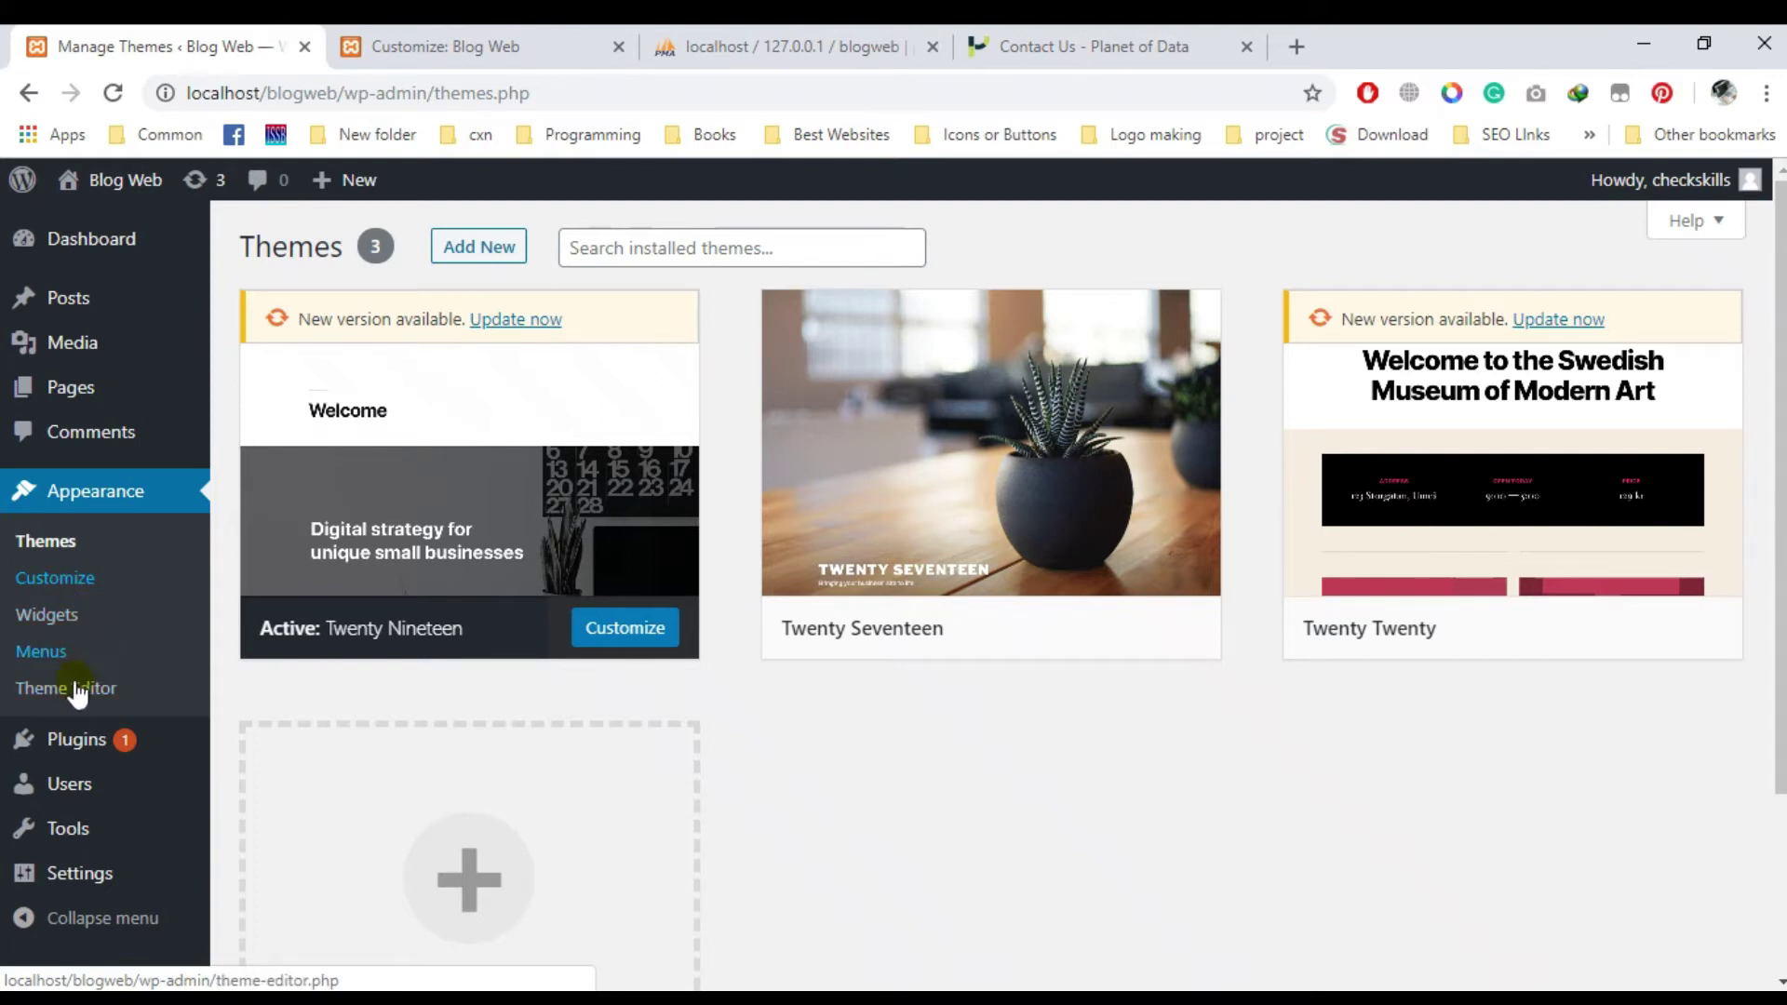
{"action": "scroll", "coordinate": [42, 684], "scroll_direction": "down", "scroll_amount": 3}
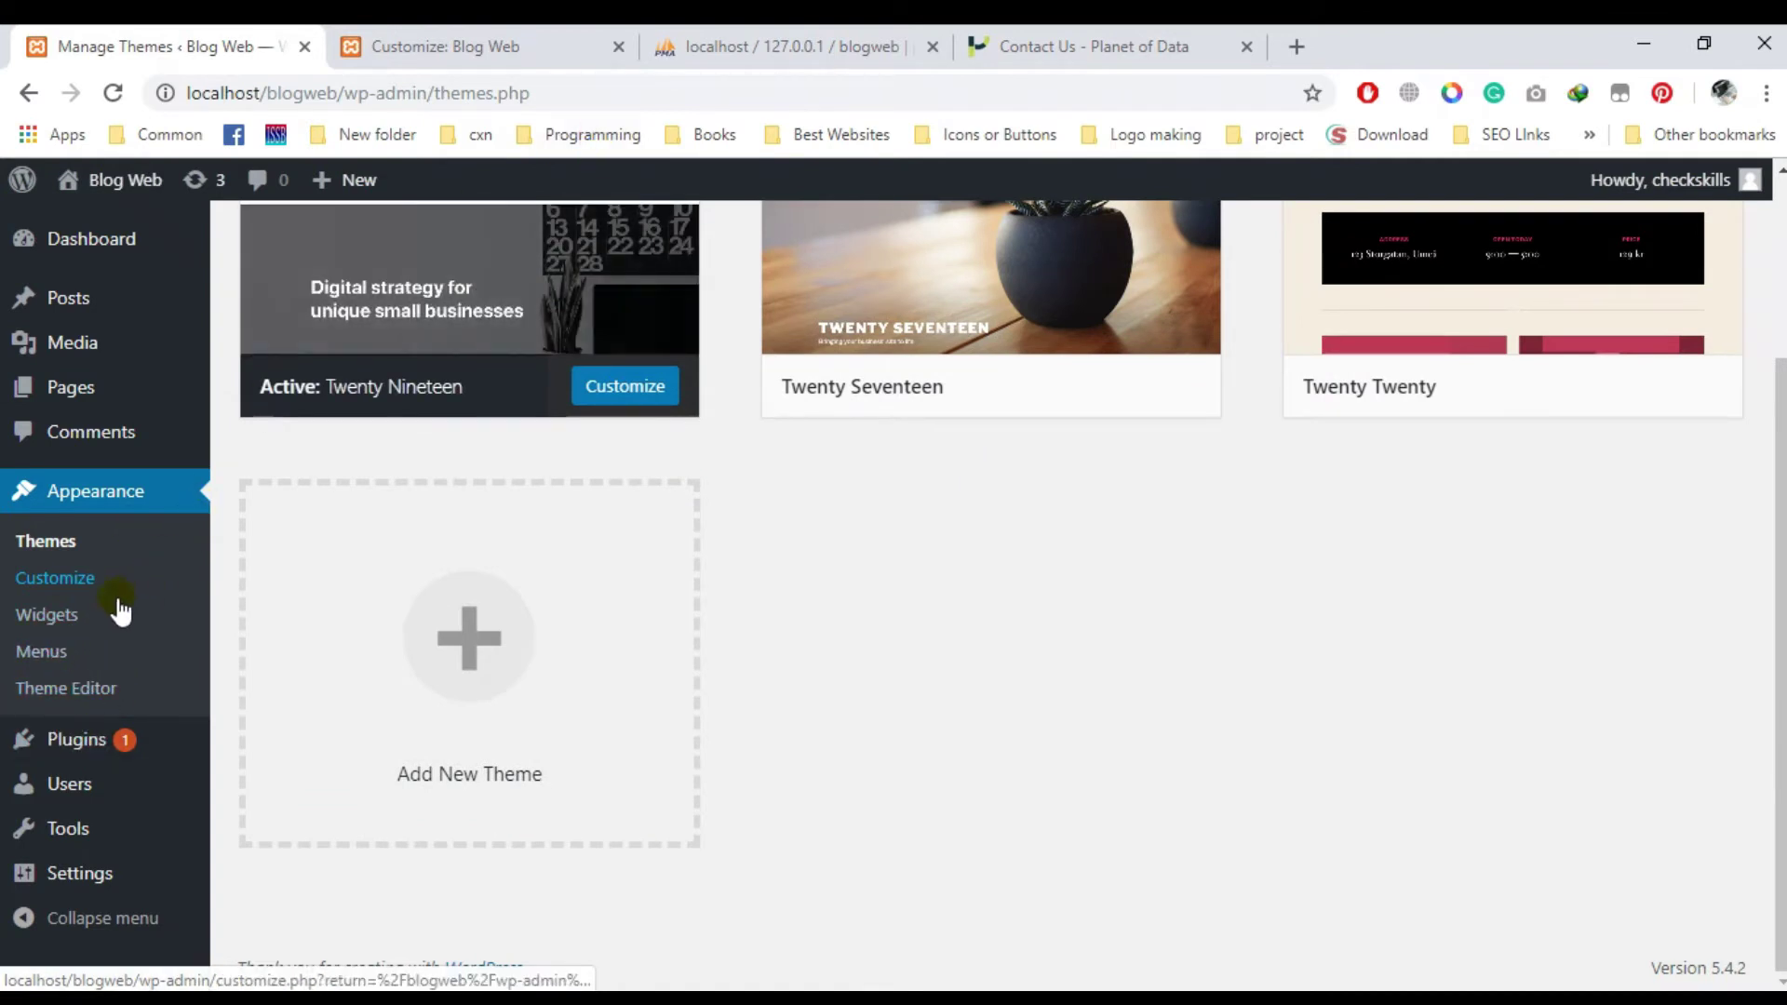
{"action": "right_click", "coordinate": [88, 617]}
{"action": "left_click", "coordinate": [181, 635]}
{"action": "right_click", "coordinate": [28, 656]}
{"action": "left_click", "coordinate": [96, 676]}
Open the Theme Editor, look over its theme file list, and go back to Themes from the direct-editing notice.
{"action": "left_click", "coordinate": [93, 689]}
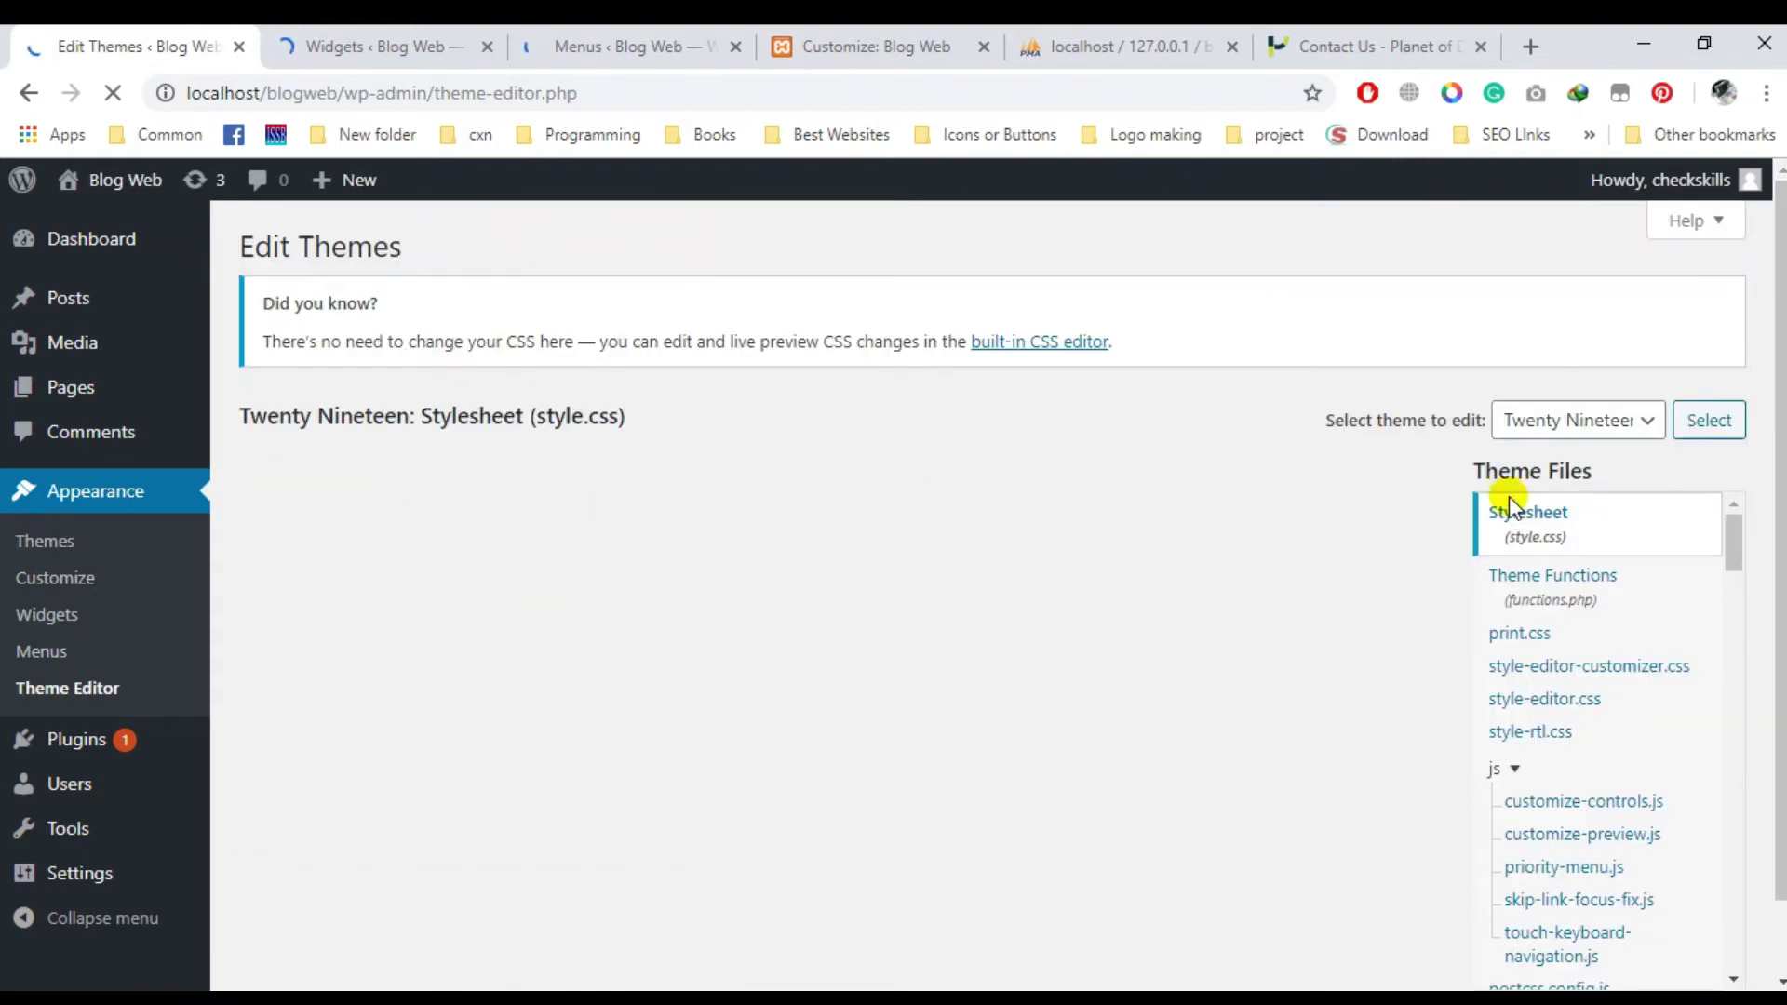
{"action": "scroll", "coordinate": [1536, 633], "scroll_direction": "down", "scroll_amount": 2}
{"action": "scroll", "coordinate": [1624, 618], "scroll_direction": "down", "scroll_amount": 4}
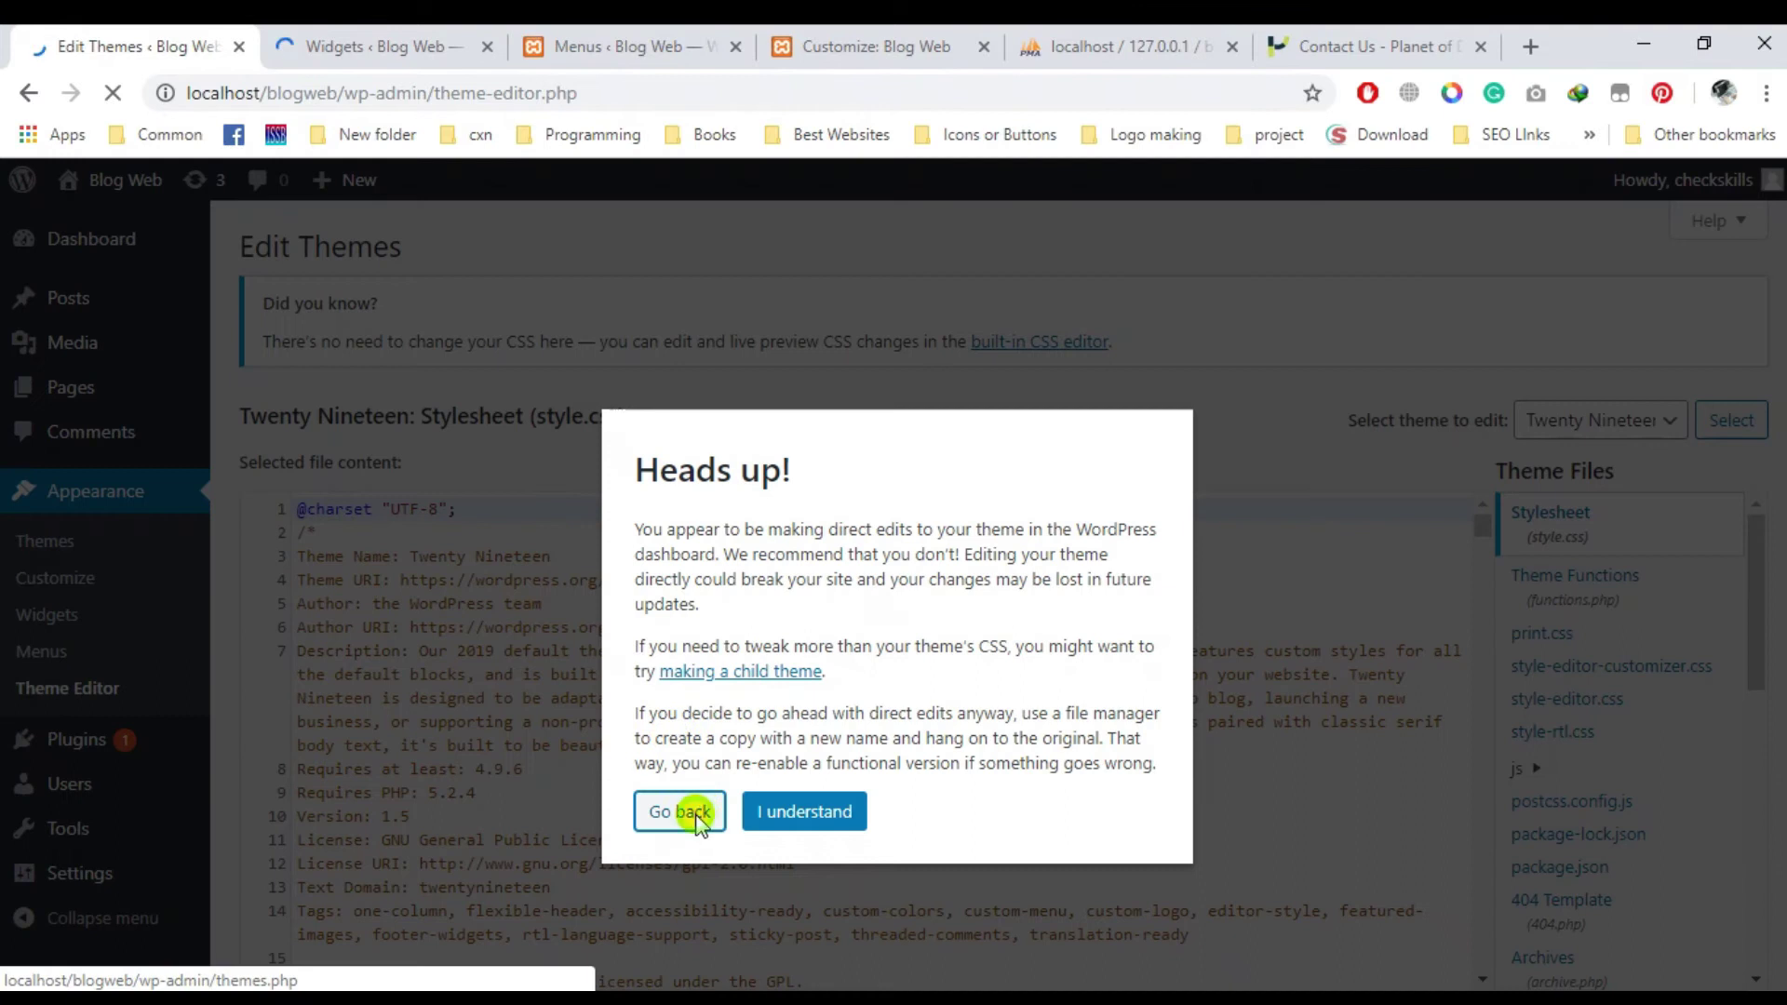
{"action": "left_click", "coordinate": [696, 824]}
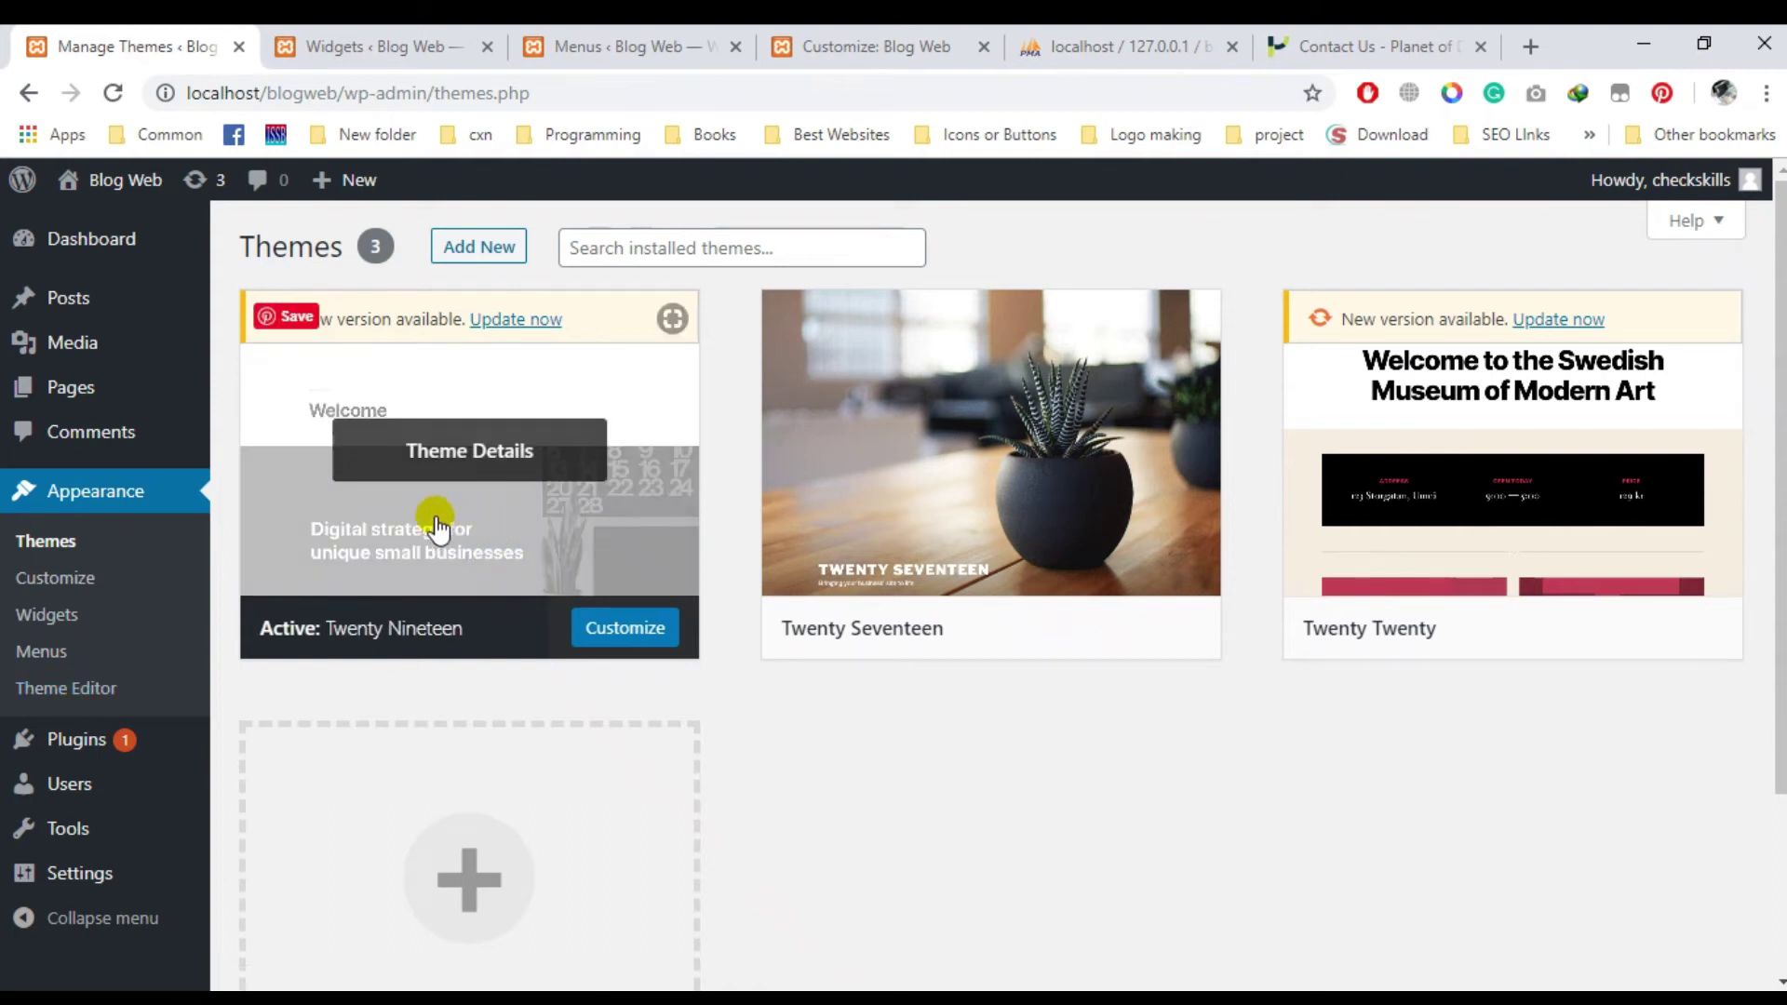
Switch to the blogweb folder in File Explorer and open wp-content, themes and twentynineteen.
{"action": "mouse_move", "coordinate": [569, 998]}
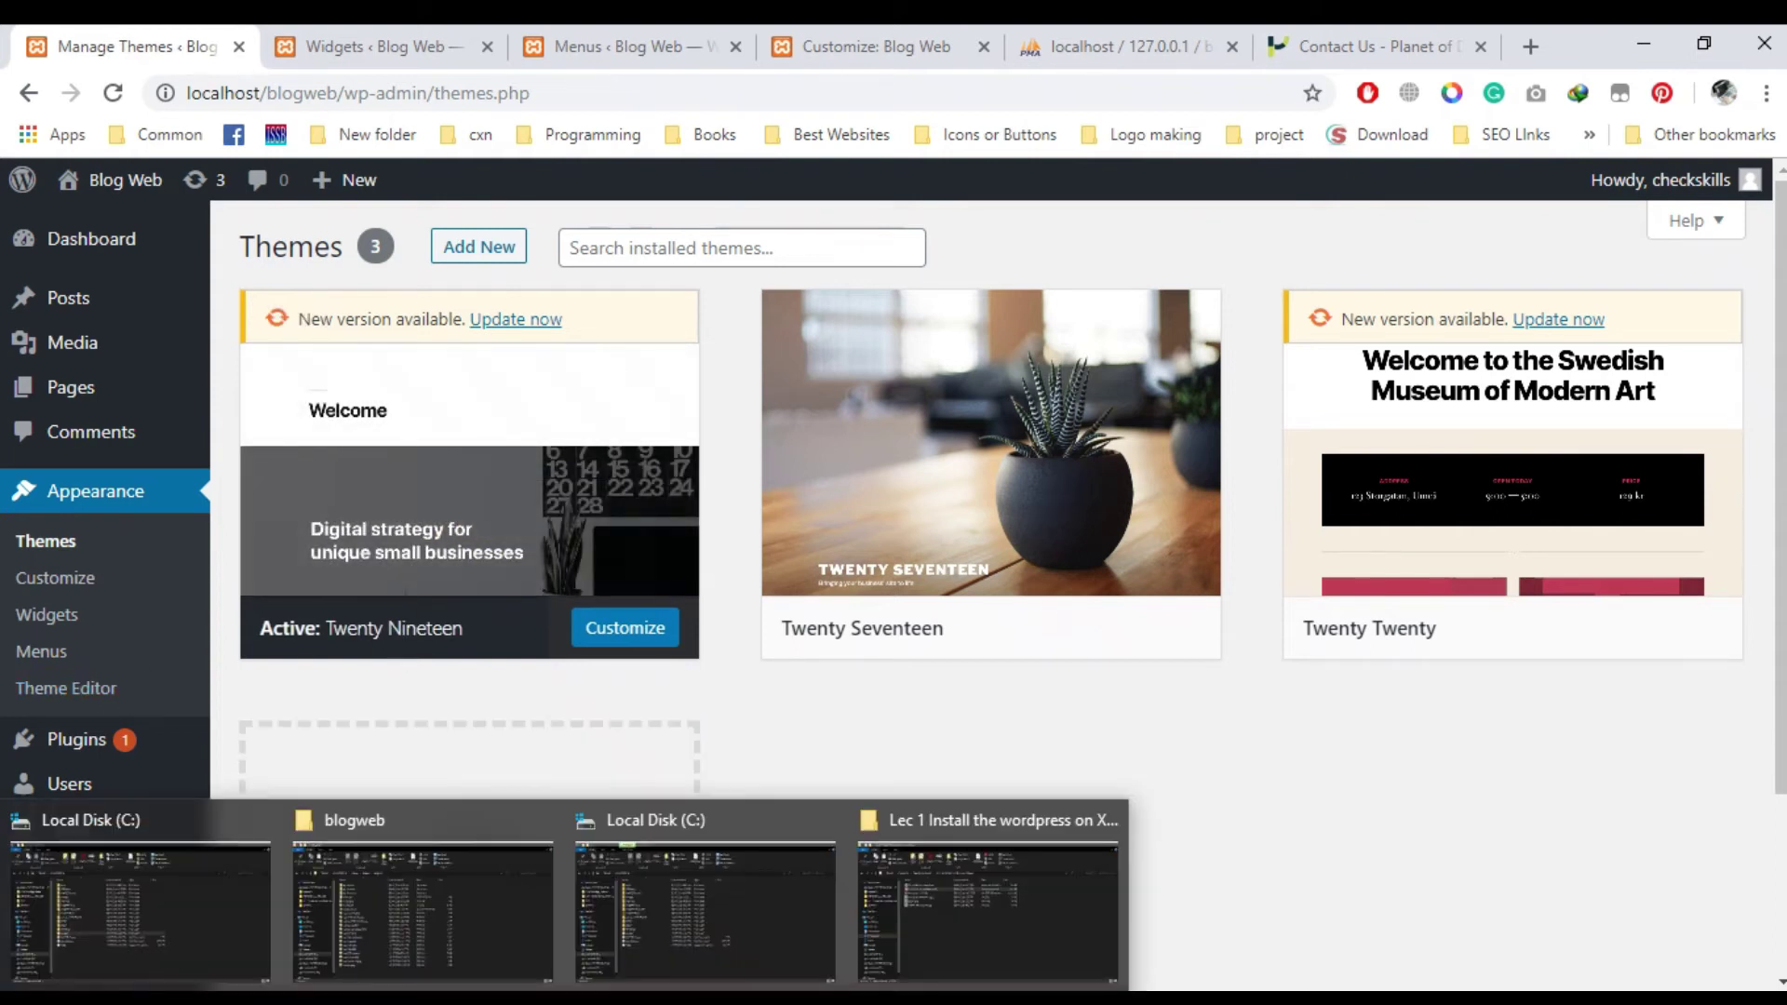
{"action": "left_click", "coordinate": [377, 886]}
{"action": "left_click", "coordinate": [412, 349]}
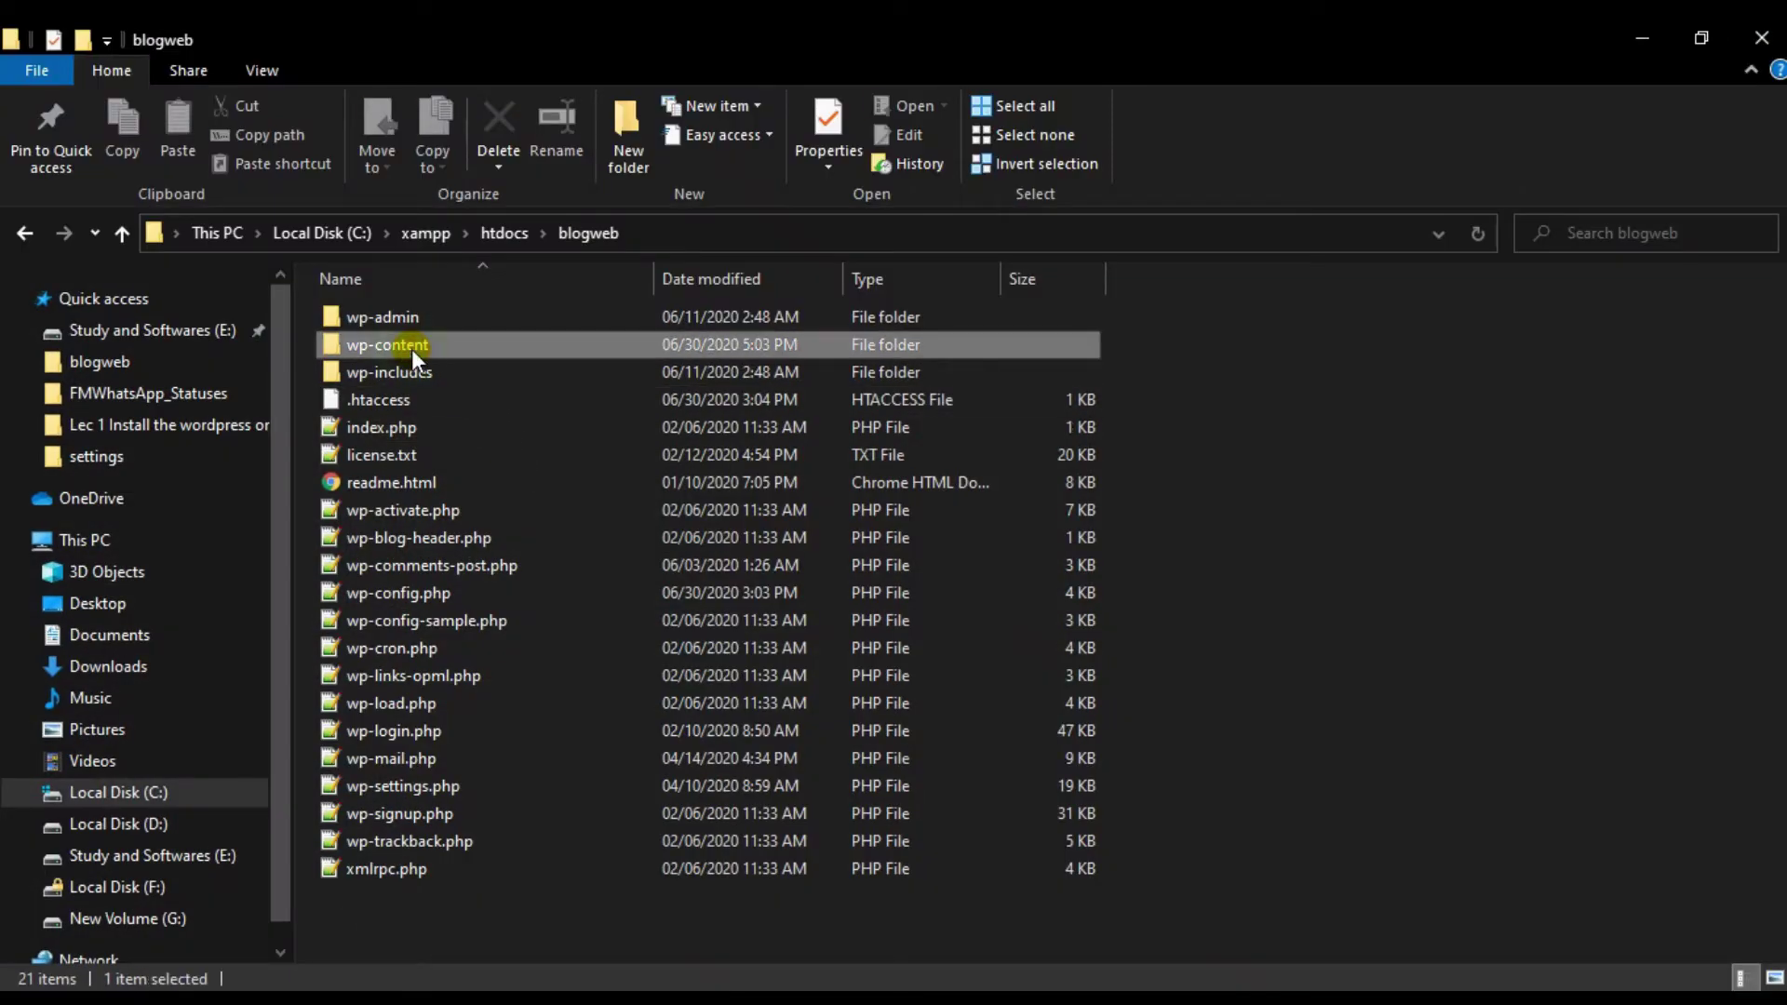
{"action": "double_click", "coordinate": [412, 349]}
{"action": "double_click", "coordinate": [415, 344]}
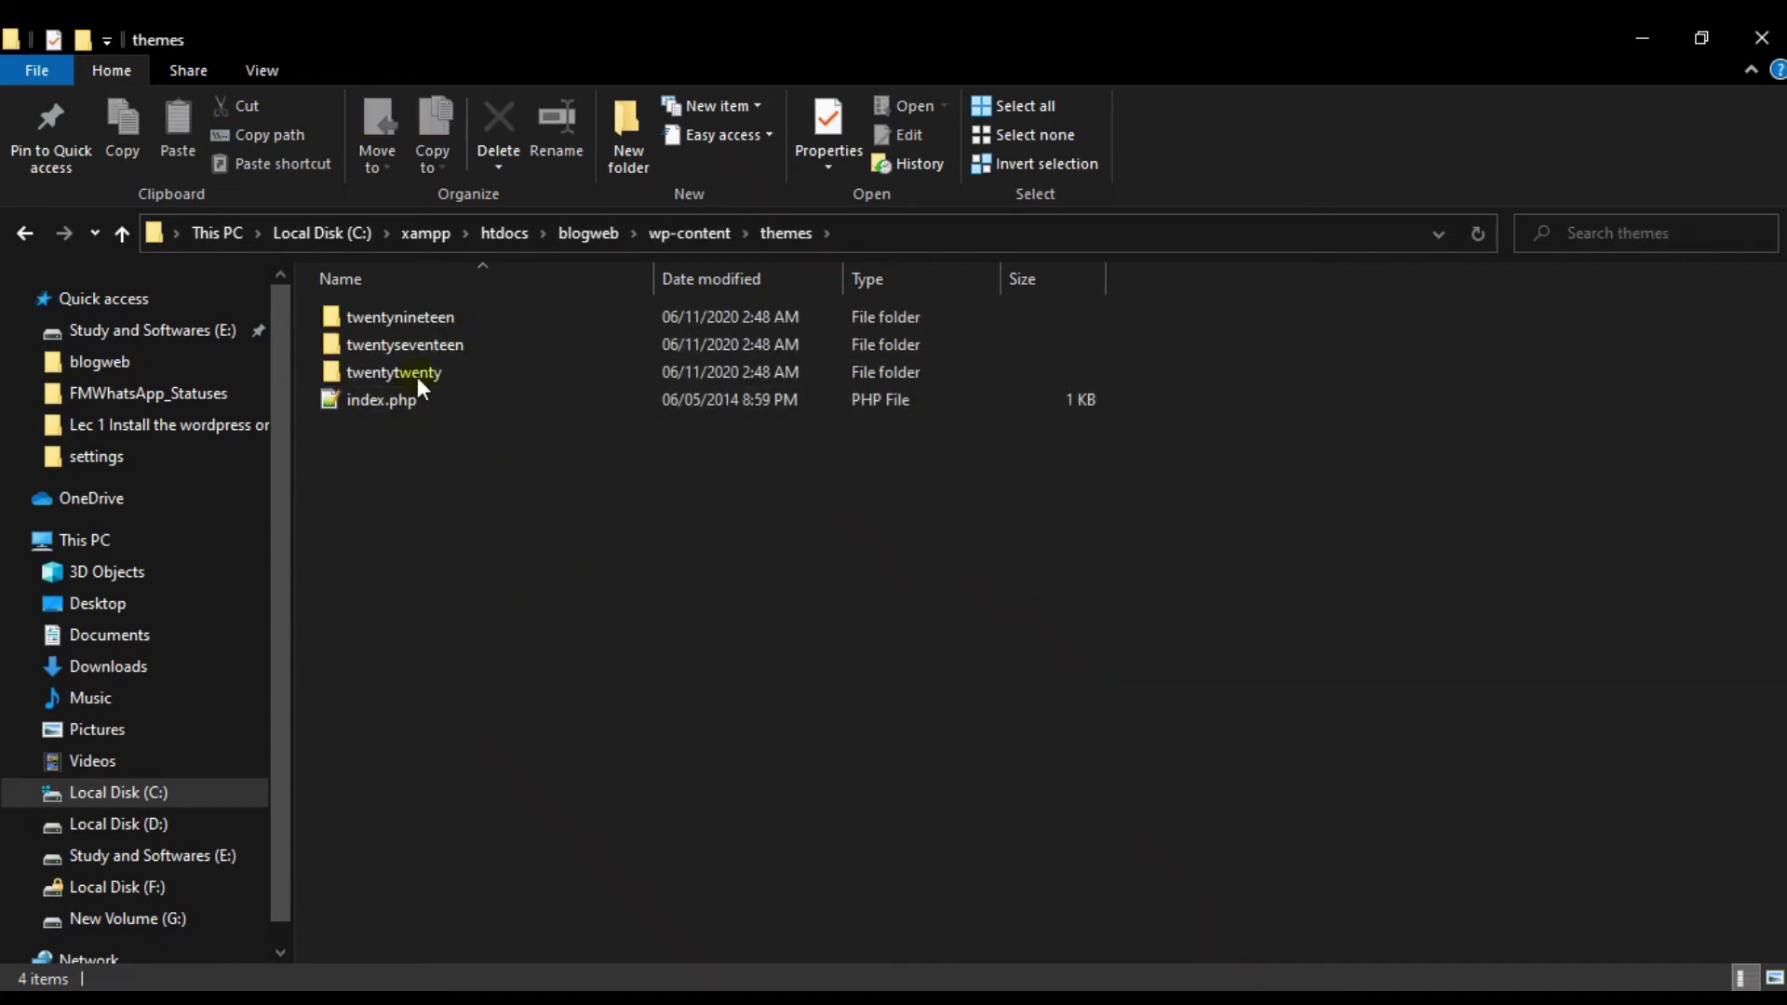
{"action": "double_click", "coordinate": [470, 321]}
Examine the template, function and stylesheet files in the twentynineteen theme folder.
{"action": "scroll", "coordinate": [635, 483], "scroll_direction": "down", "scroll_amount": 2}
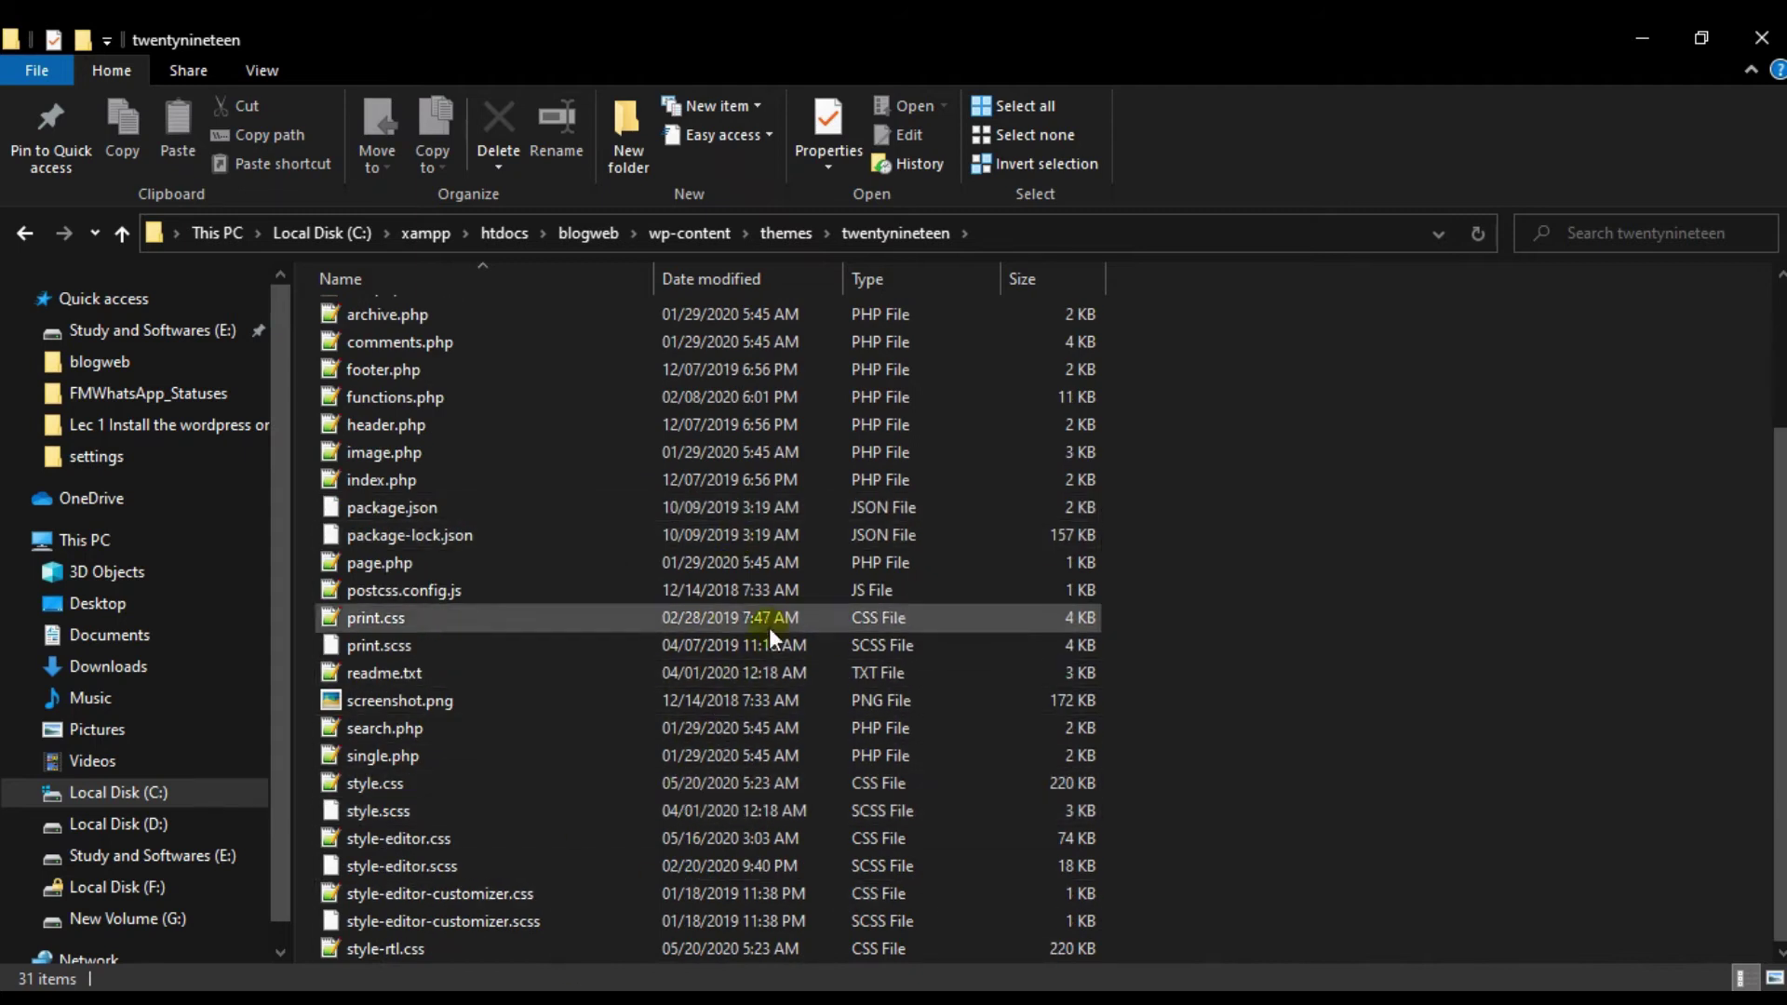
{"action": "scroll", "coordinate": [787, 505], "scroll_direction": "up", "scroll_amount": 2}
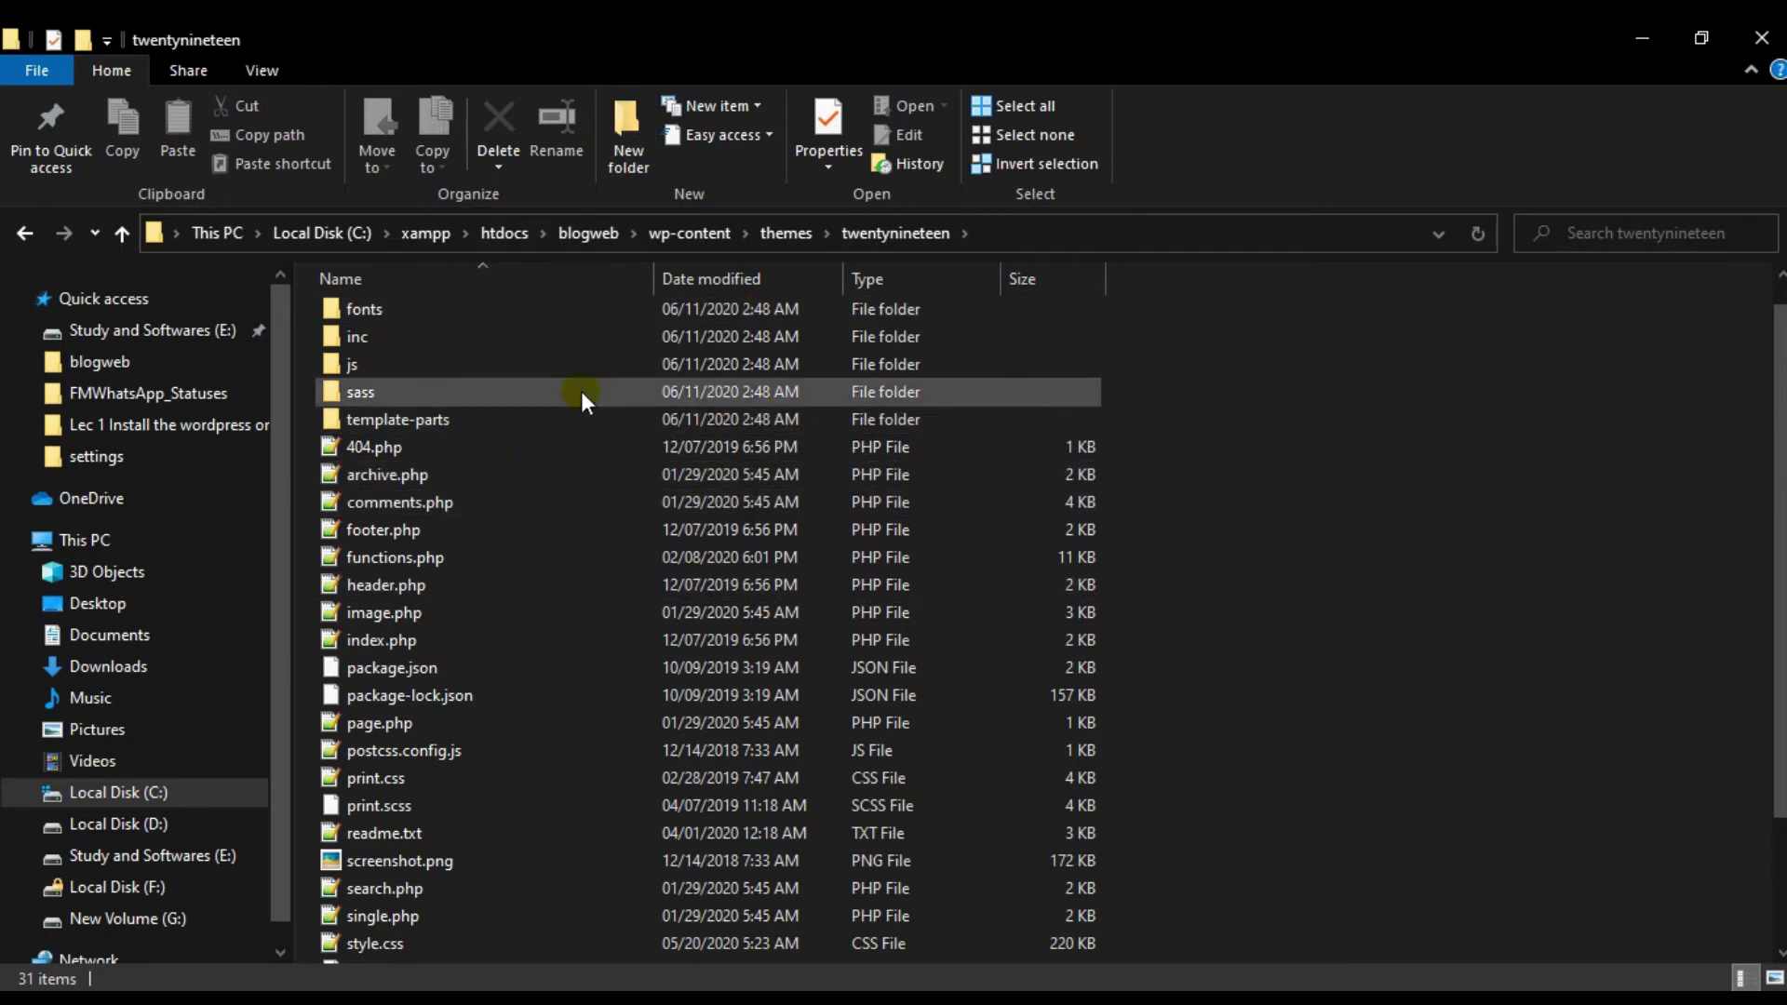
{"action": "scroll", "coordinate": [558, 493], "scroll_direction": "down", "scroll_amount": 2}
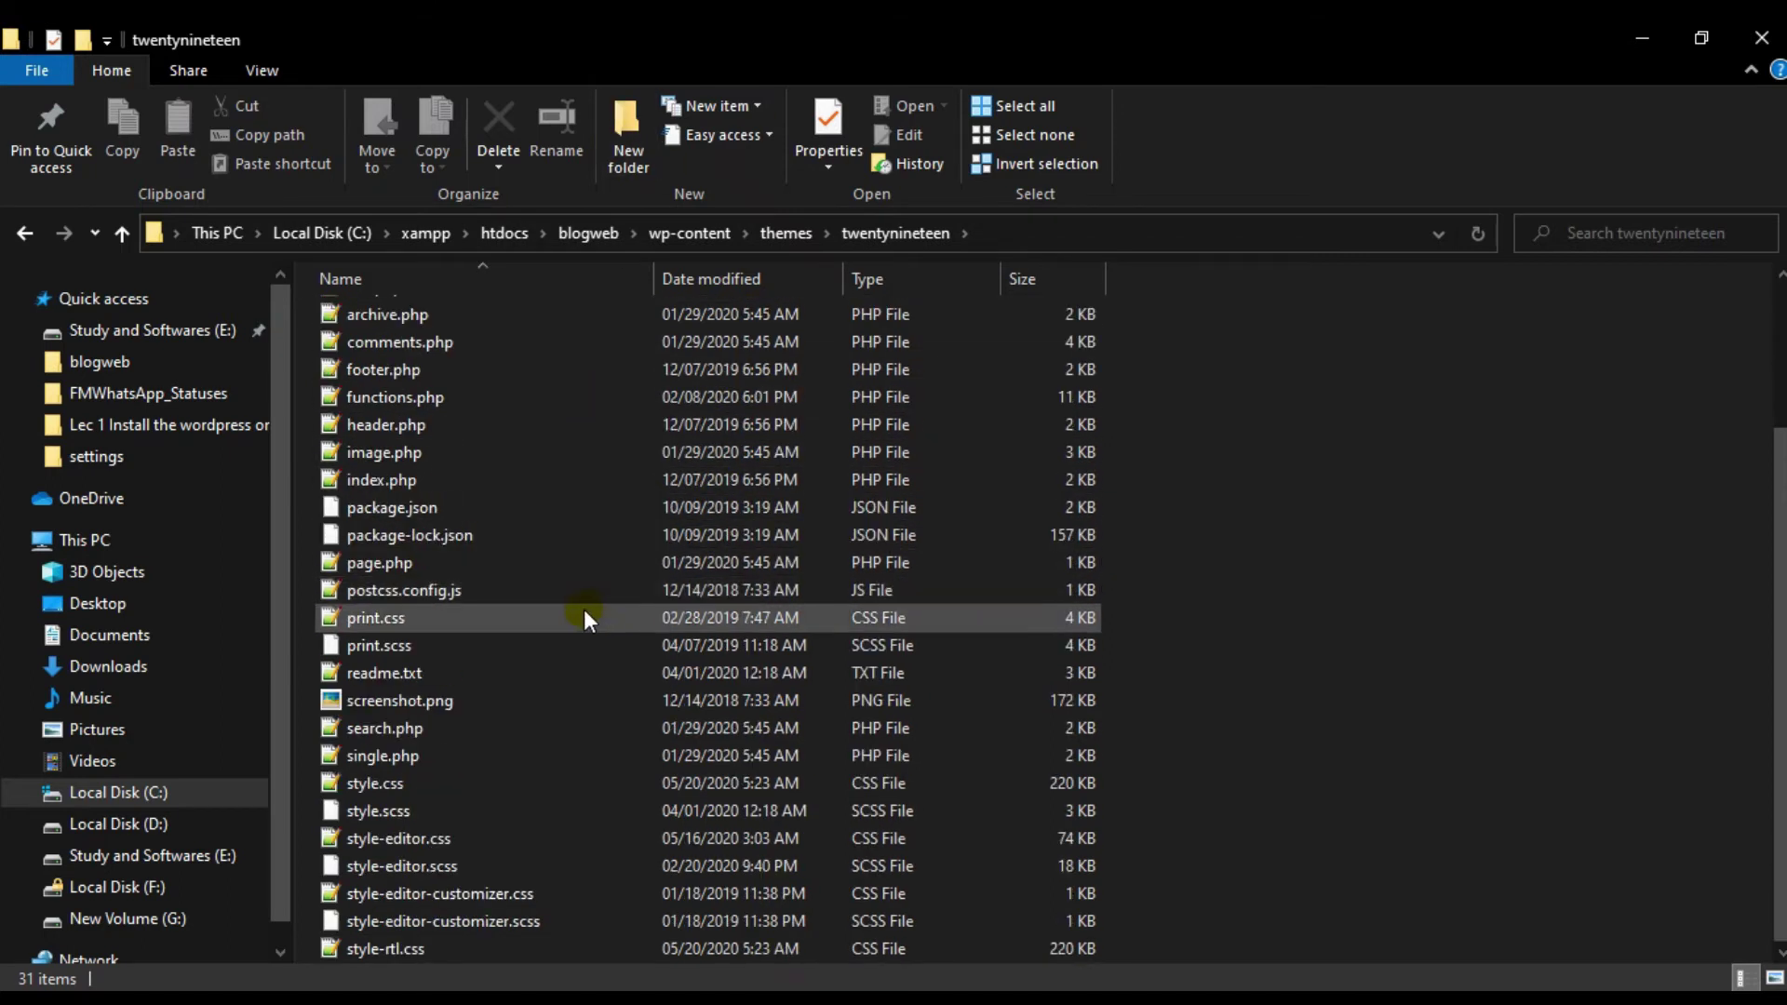
{"action": "scroll", "coordinate": [483, 443], "scroll_direction": "up", "scroll_amount": 1}
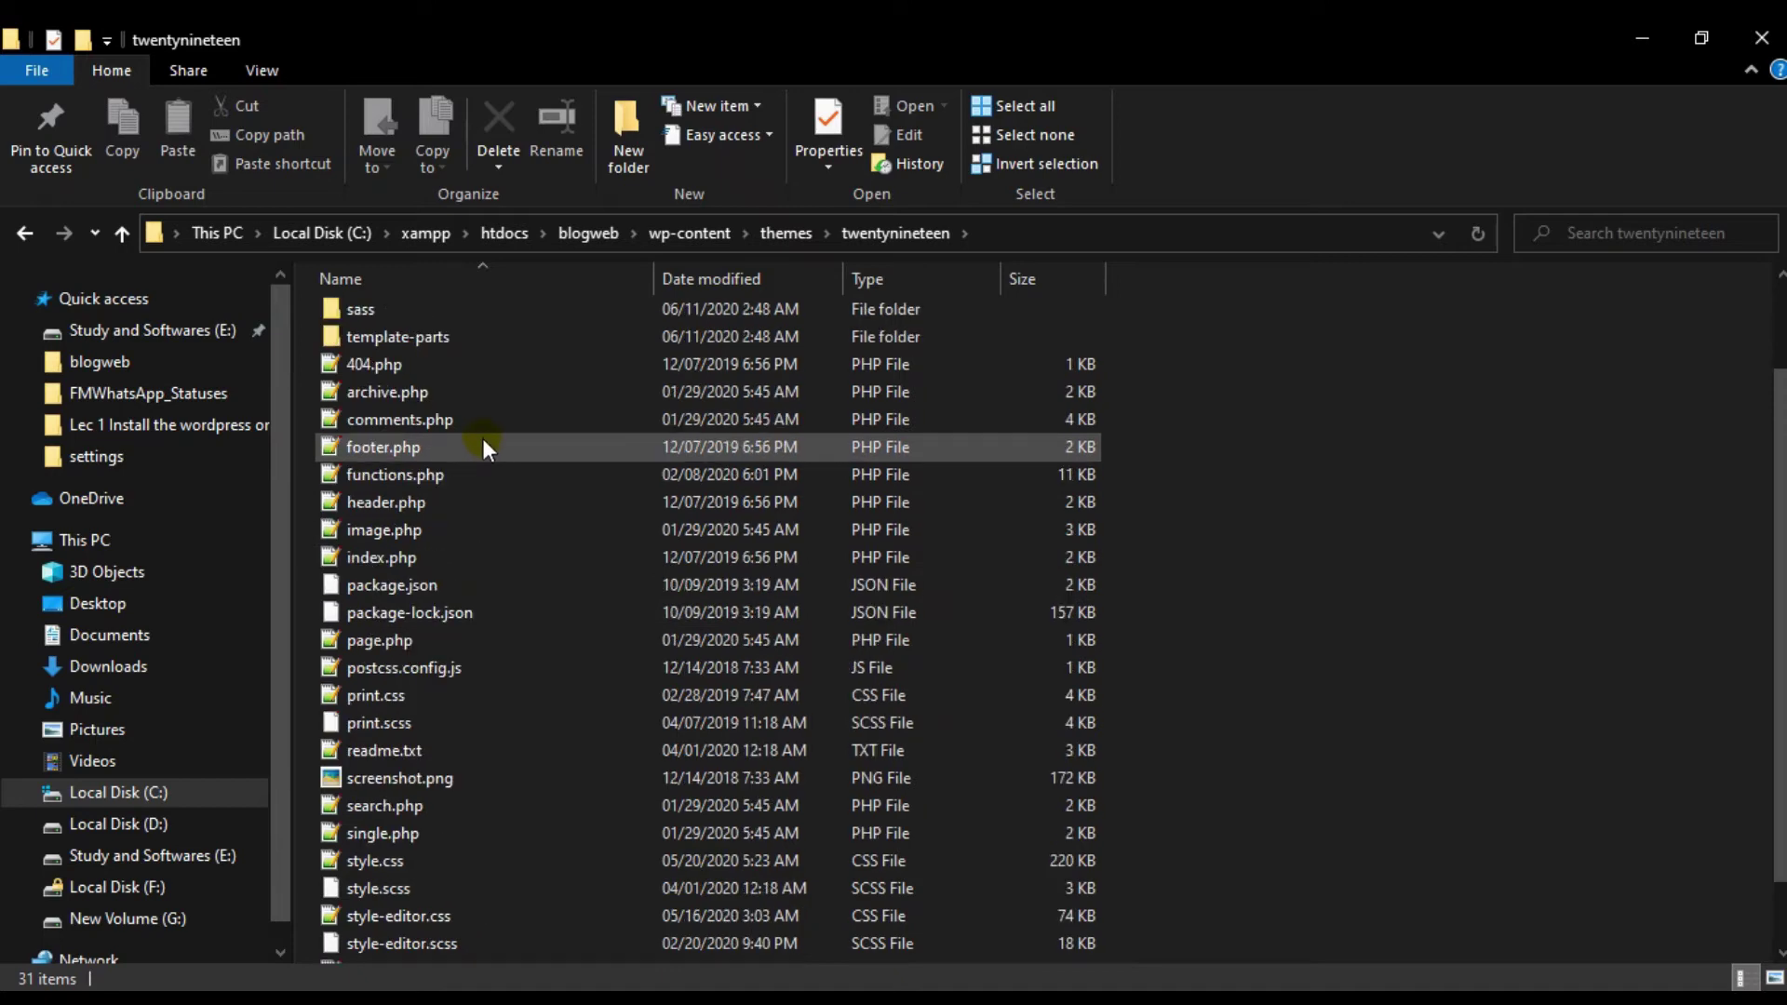
{"action": "scroll", "coordinate": [483, 447], "scroll_direction": "up", "scroll_amount": 2}
Switch back to Chrome and expand the Footer area's Search and Recent Posts widgets on the Widgets admin page.
{"action": "key", "text": "alt+Tab"}
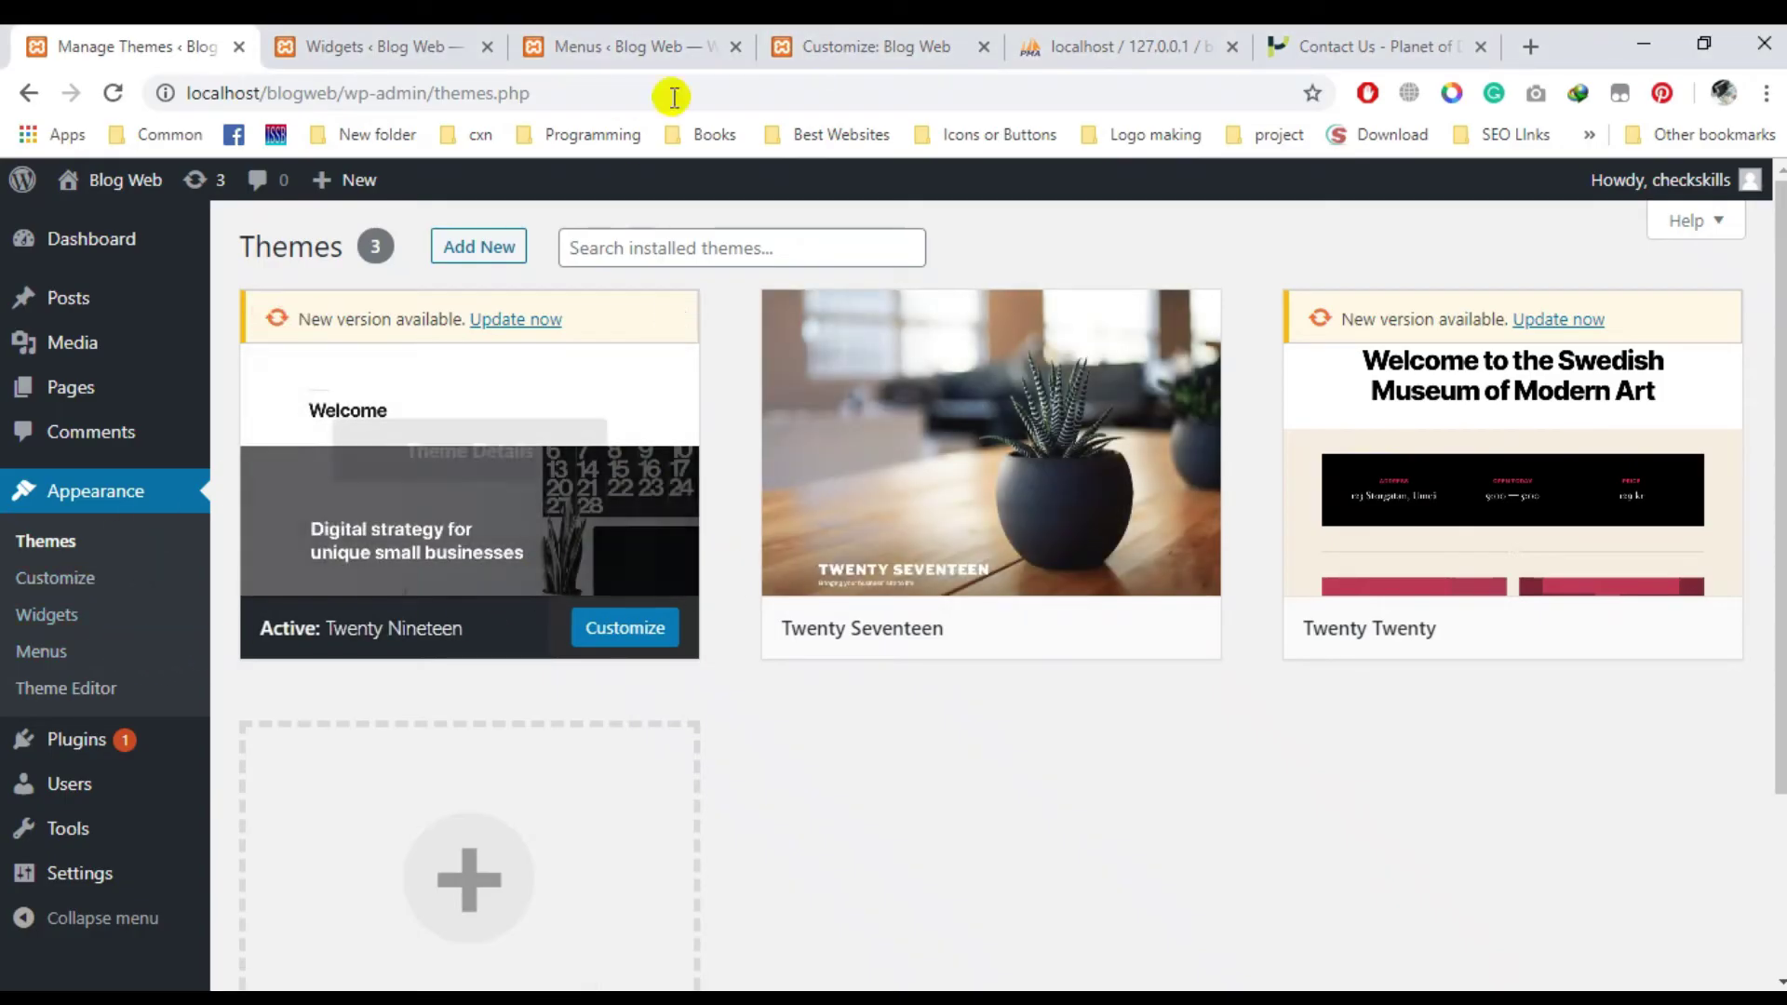
{"action": "left_click", "coordinate": [409, 47]}
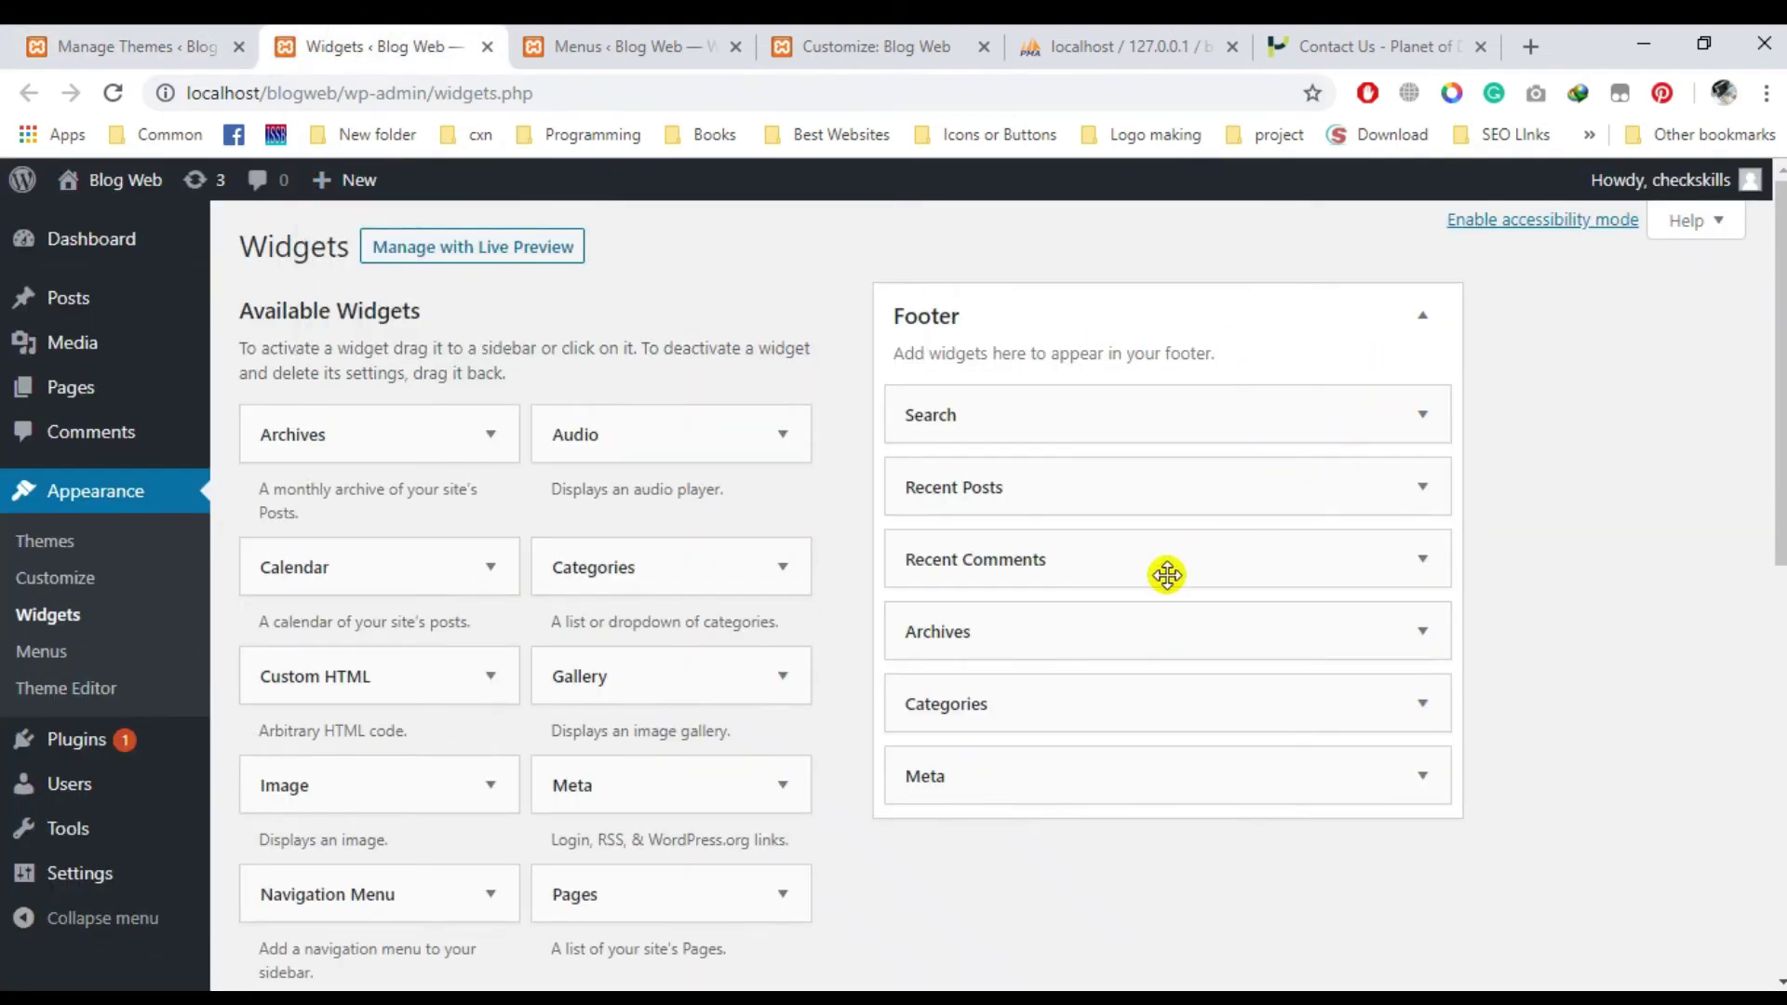
{"action": "left_click", "coordinate": [1399, 423]}
{"action": "left_click", "coordinate": [1224, 644]}
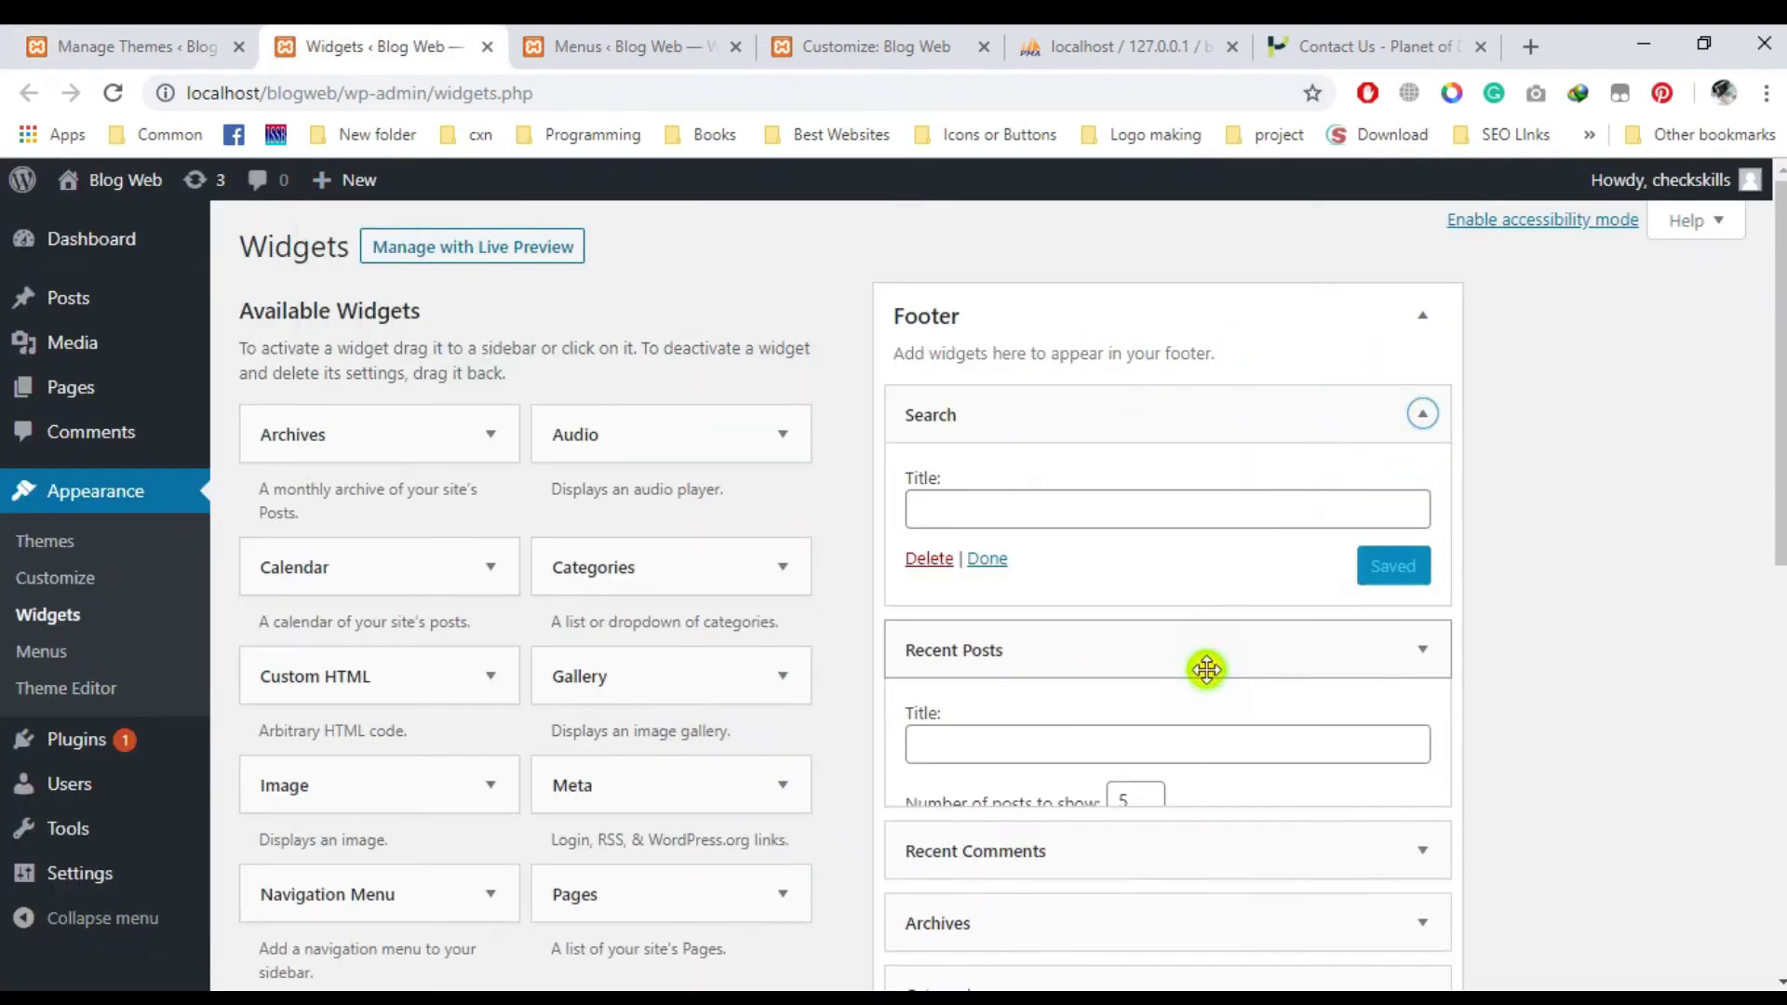
Open the Blog Web front page in a separate tab and examine its footer widgets, from Search to Meta.
{"action": "left_click", "coordinate": [818, 37]}
{"action": "left_click", "coordinate": [606, 37]}
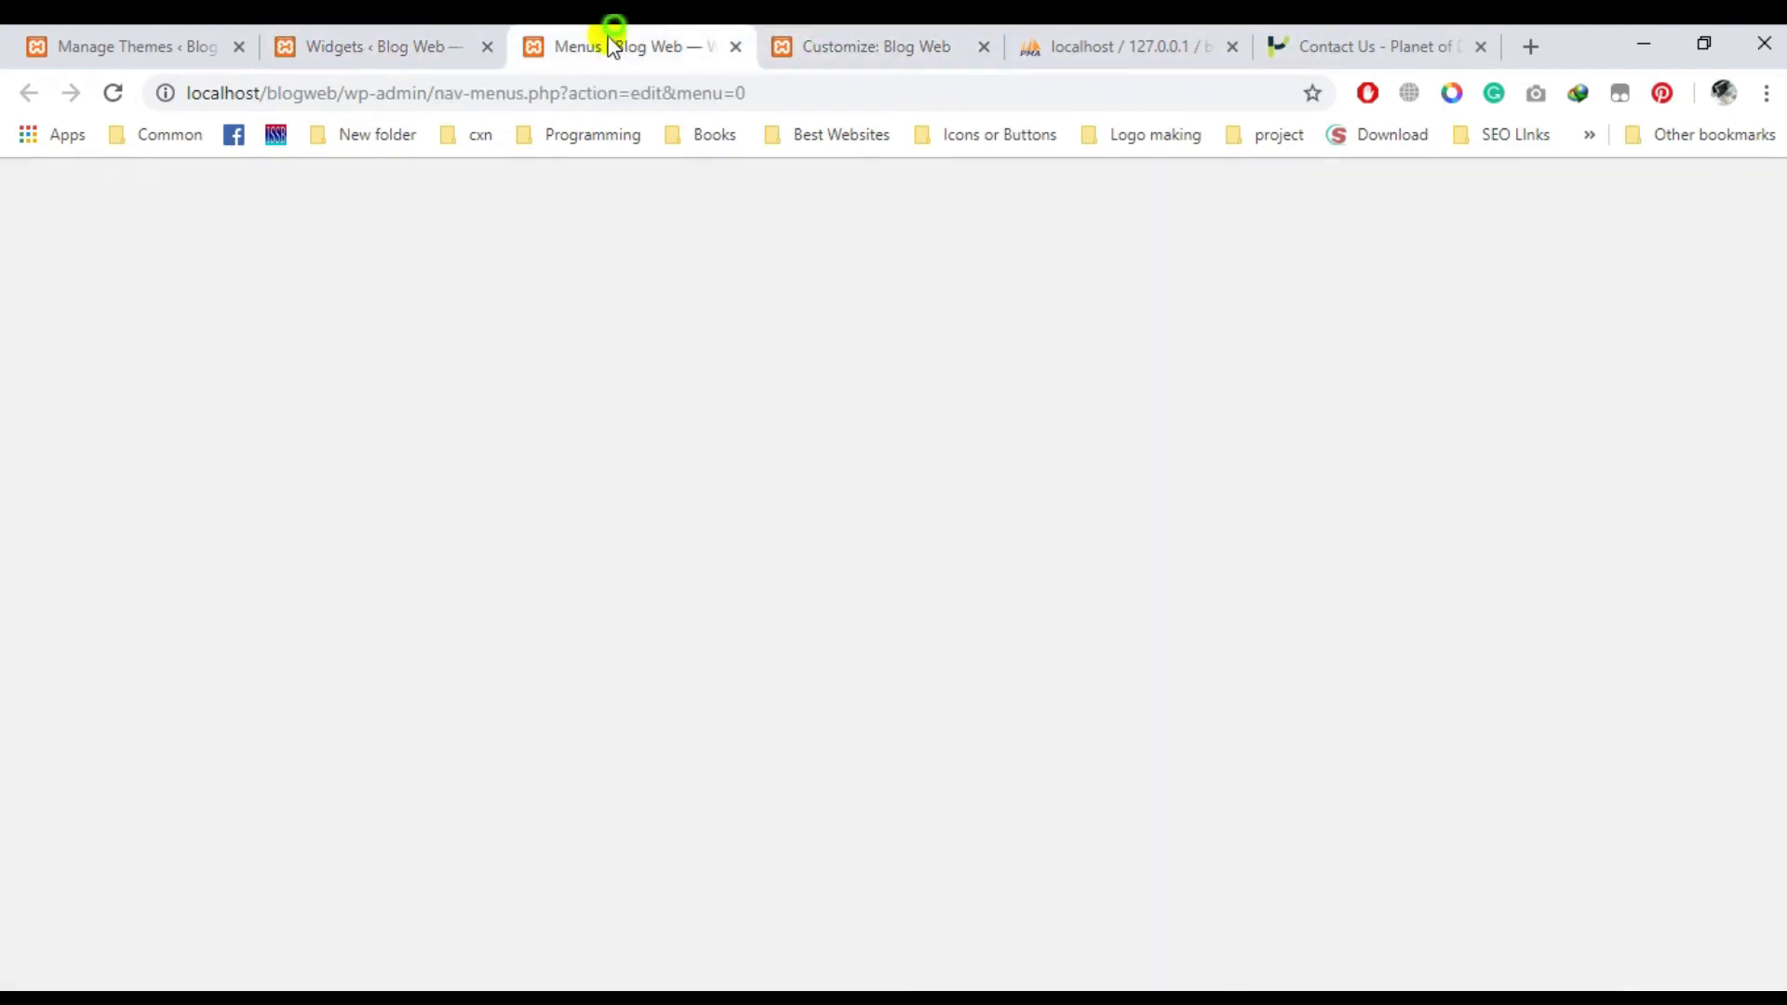
{"action": "mouse_move", "coordinate": [145, 201]}
{"action": "right_click", "coordinate": [102, 224]}
{"action": "left_click", "coordinate": [149, 233]}
{"action": "key", "text": "ctrl+Tab"}
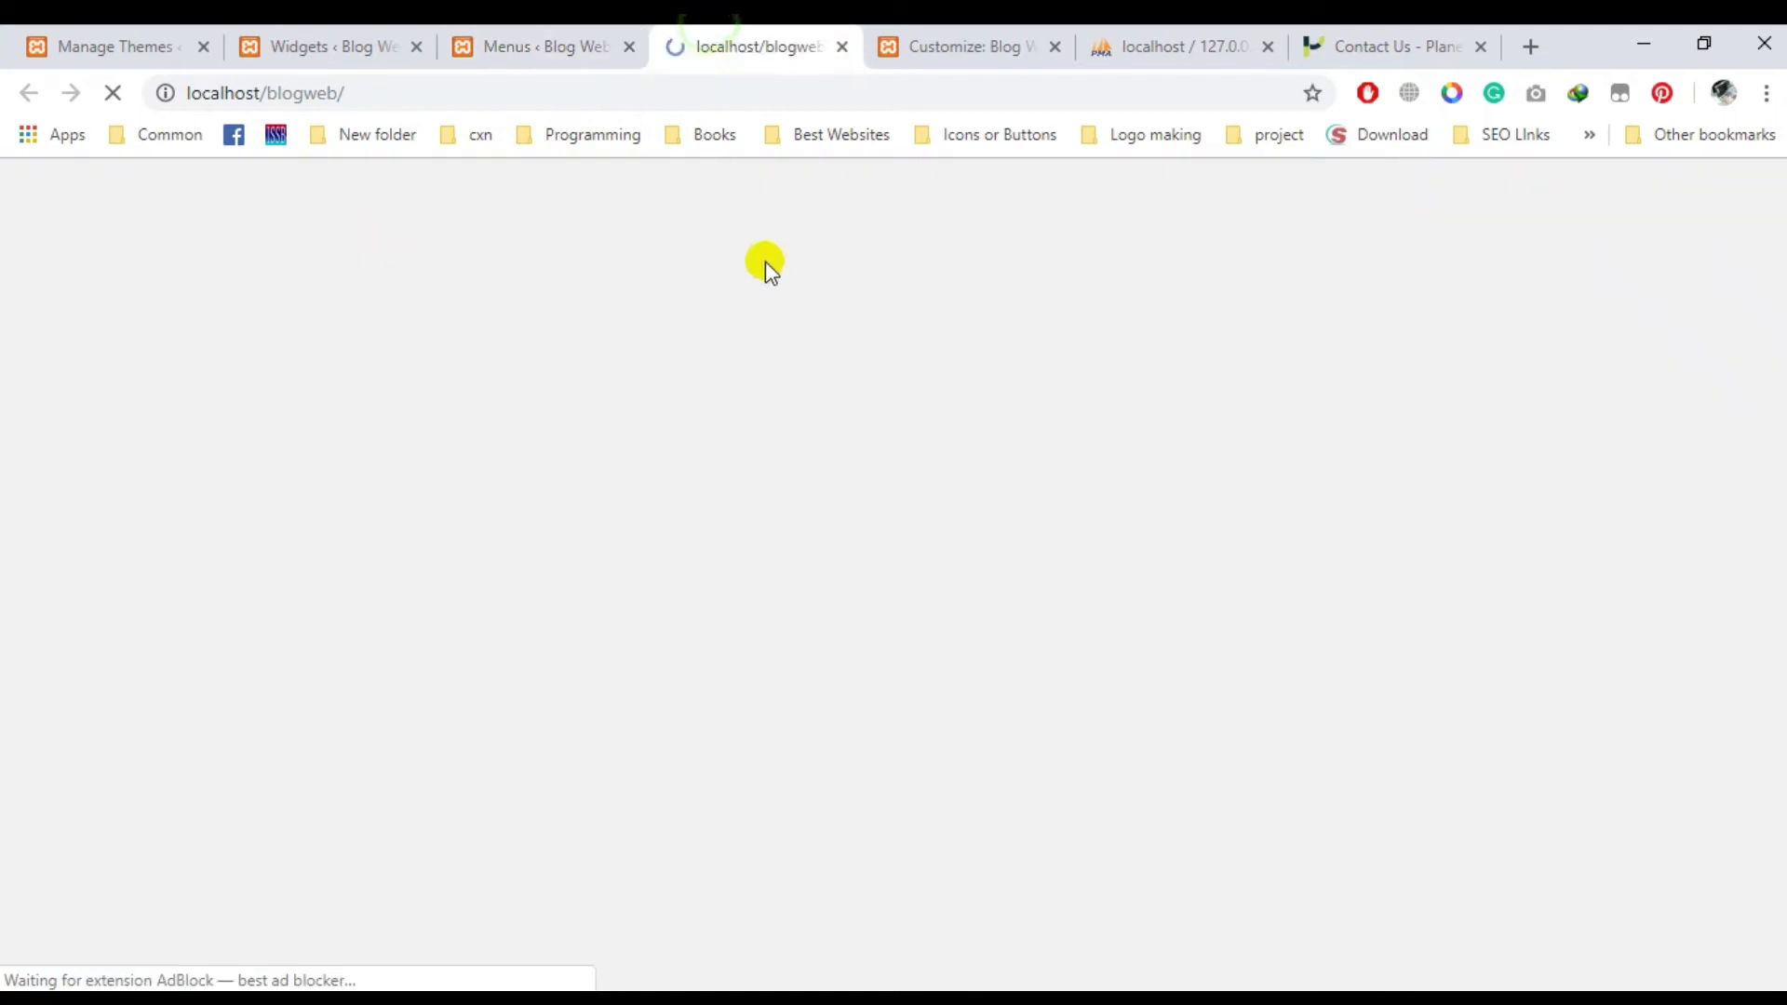
{"action": "scroll", "coordinate": [1041, 602], "scroll_direction": "down", "scroll_amount": 10}
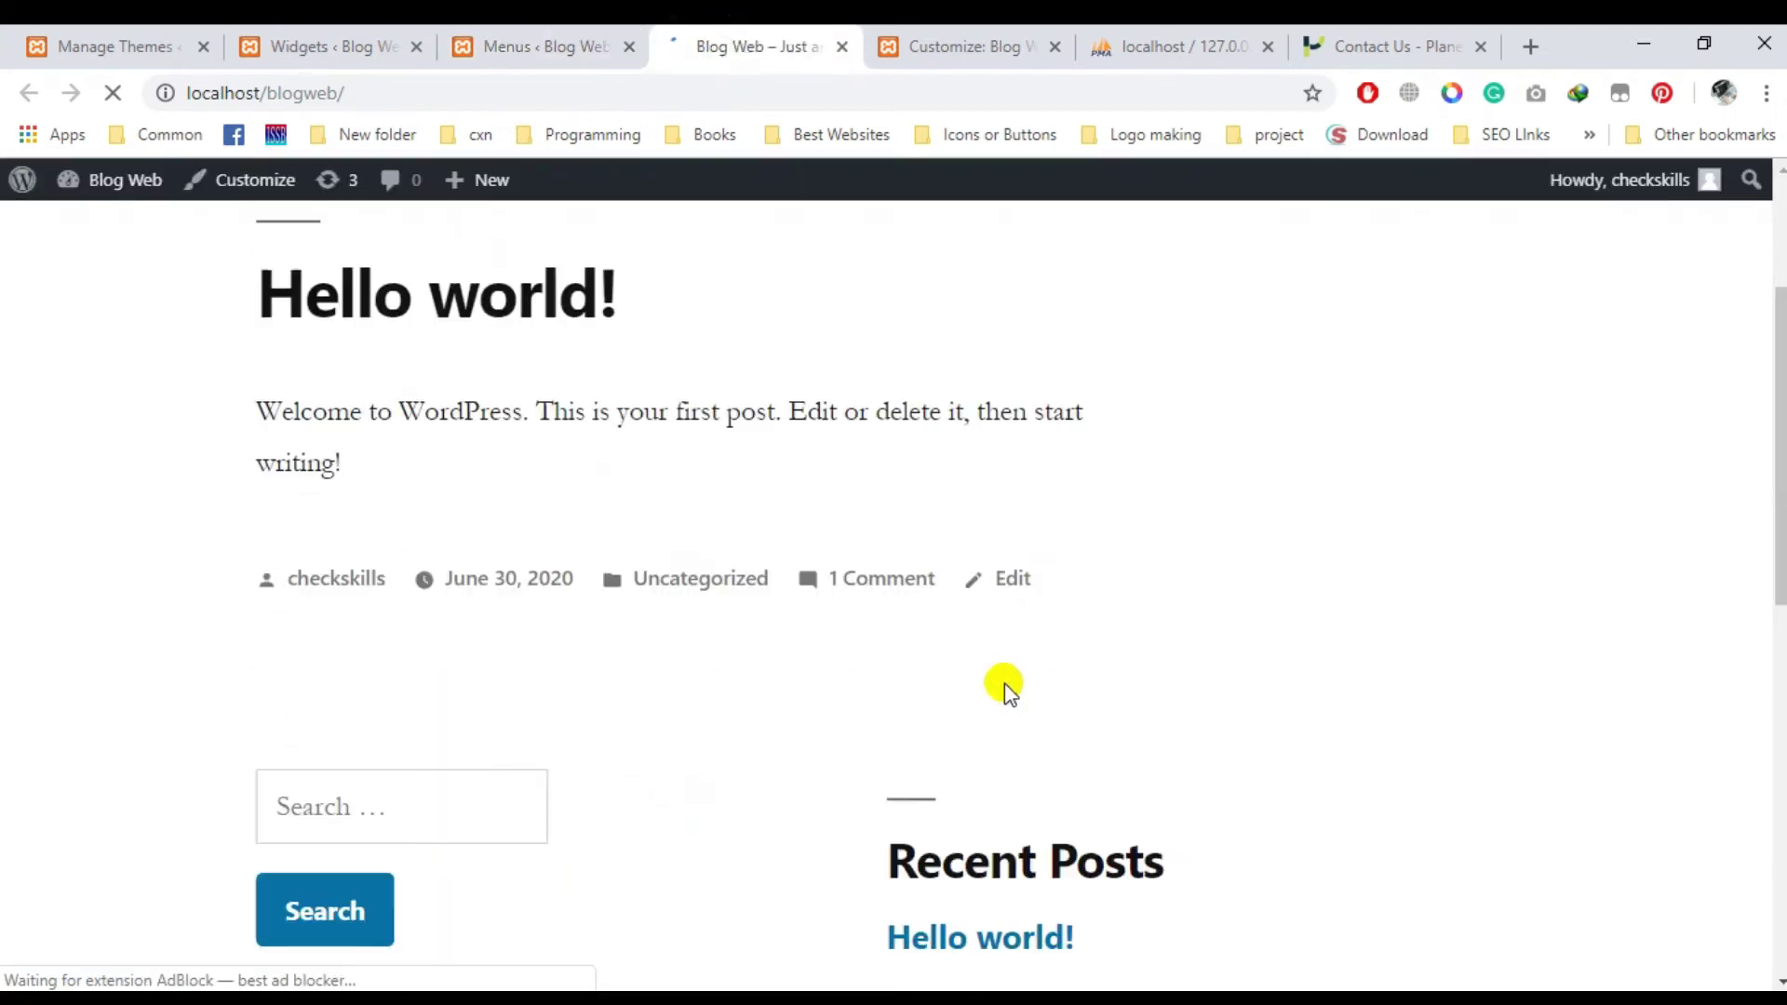
{"action": "scroll", "coordinate": [507, 502], "scroll_direction": "up", "scroll_amount": 8}
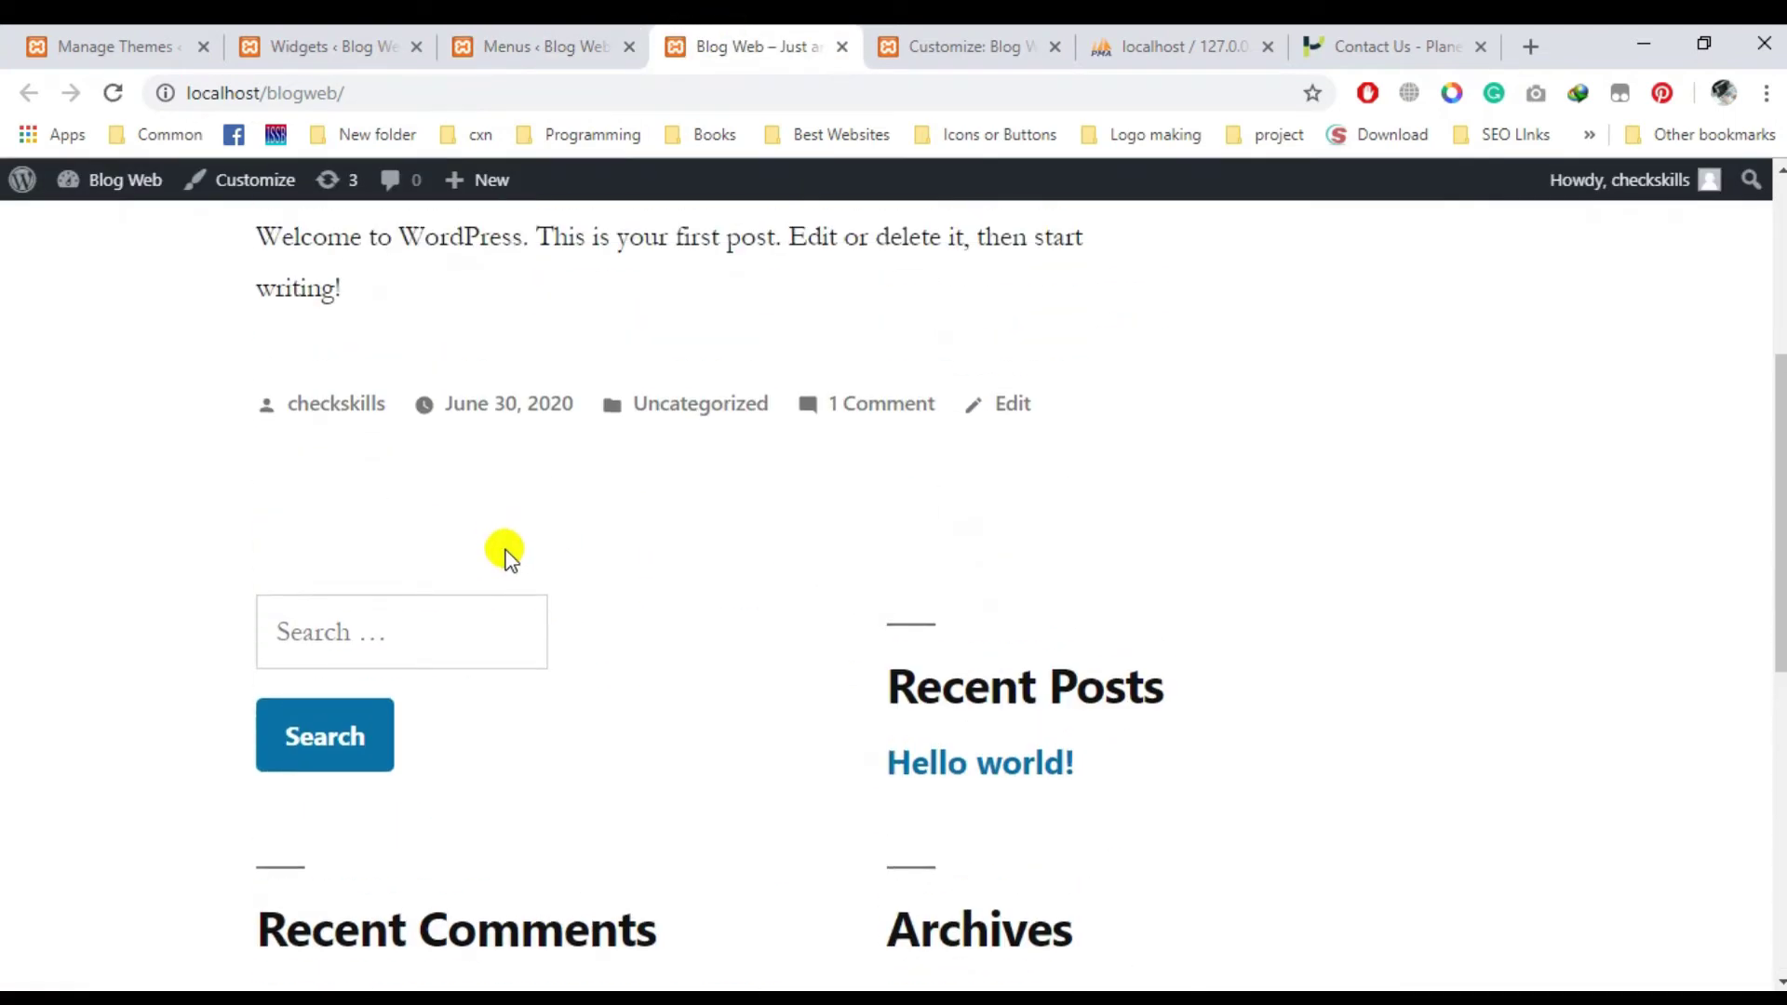
{"action": "scroll", "coordinate": [391, 665], "scroll_direction": "down", "scroll_amount": 4}
{"action": "scroll", "coordinate": [850, 686], "scroll_direction": "down", "scroll_amount": 6}
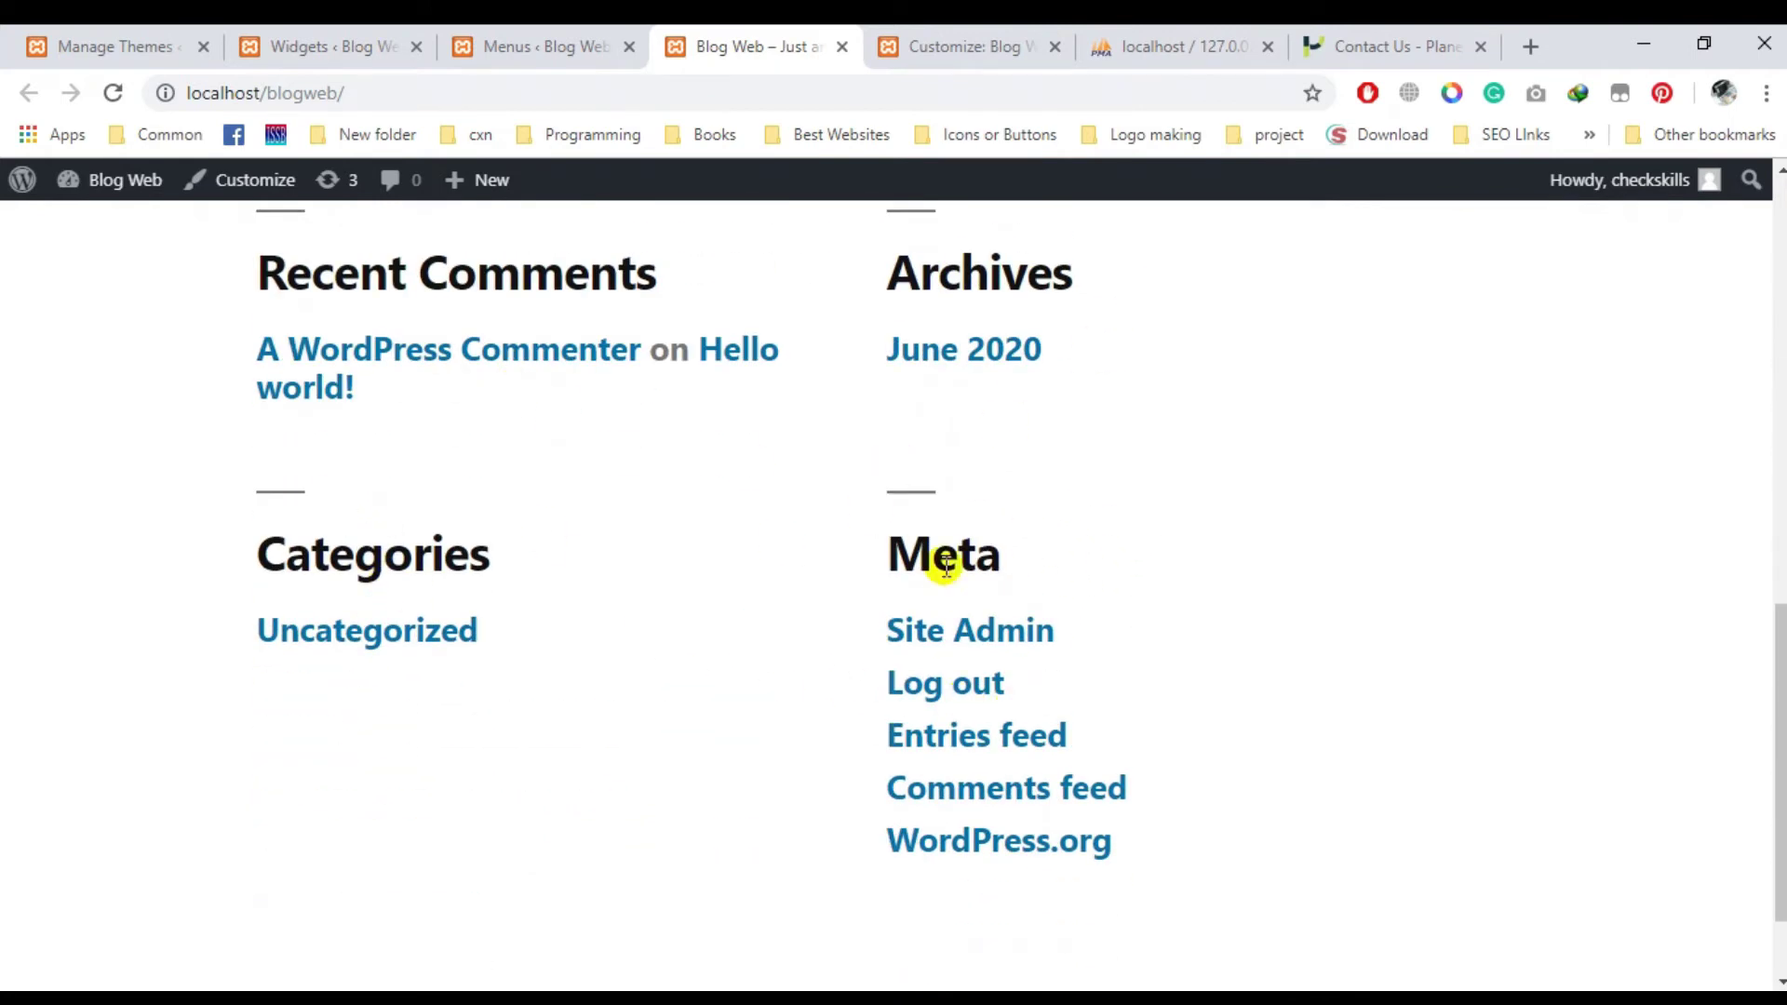
Return to the Widgets admin page and compare its Footer widget list and available widgets with the live site.
{"action": "left_click", "coordinate": [962, 37]}
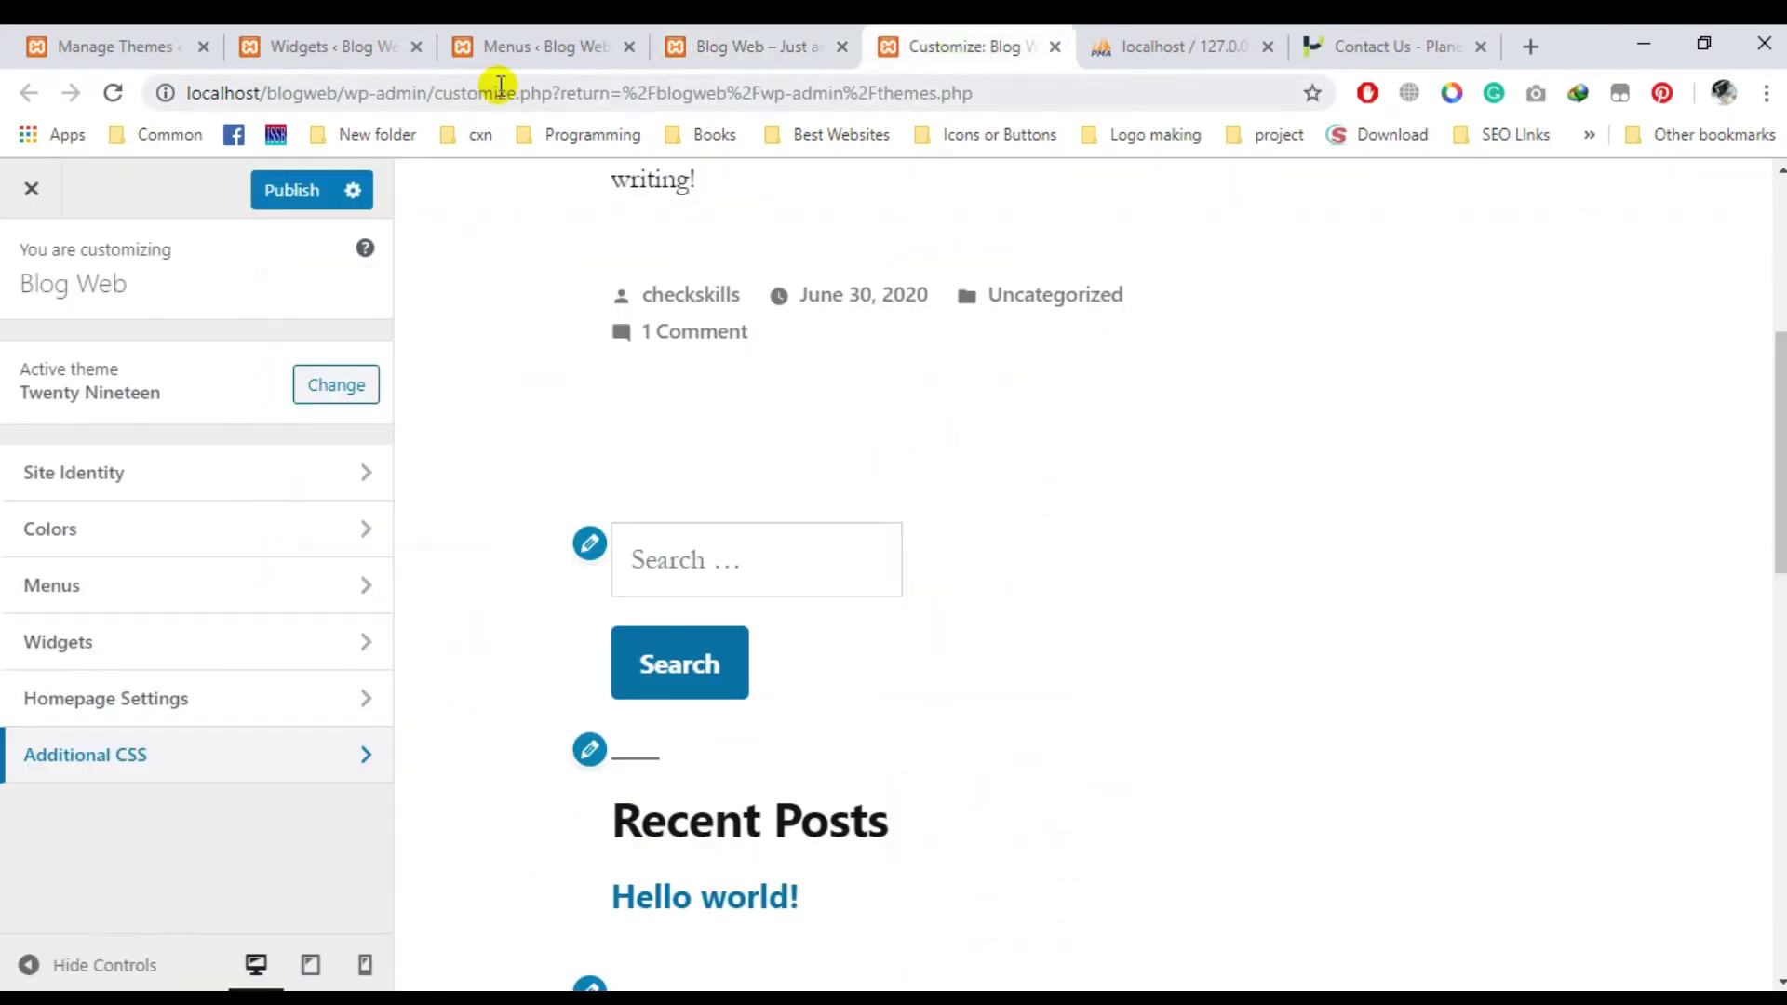
{"action": "left_click", "coordinate": [349, 42]}
{"action": "scroll", "coordinate": [1209, 707], "scroll_direction": "down", "scroll_amount": 4}
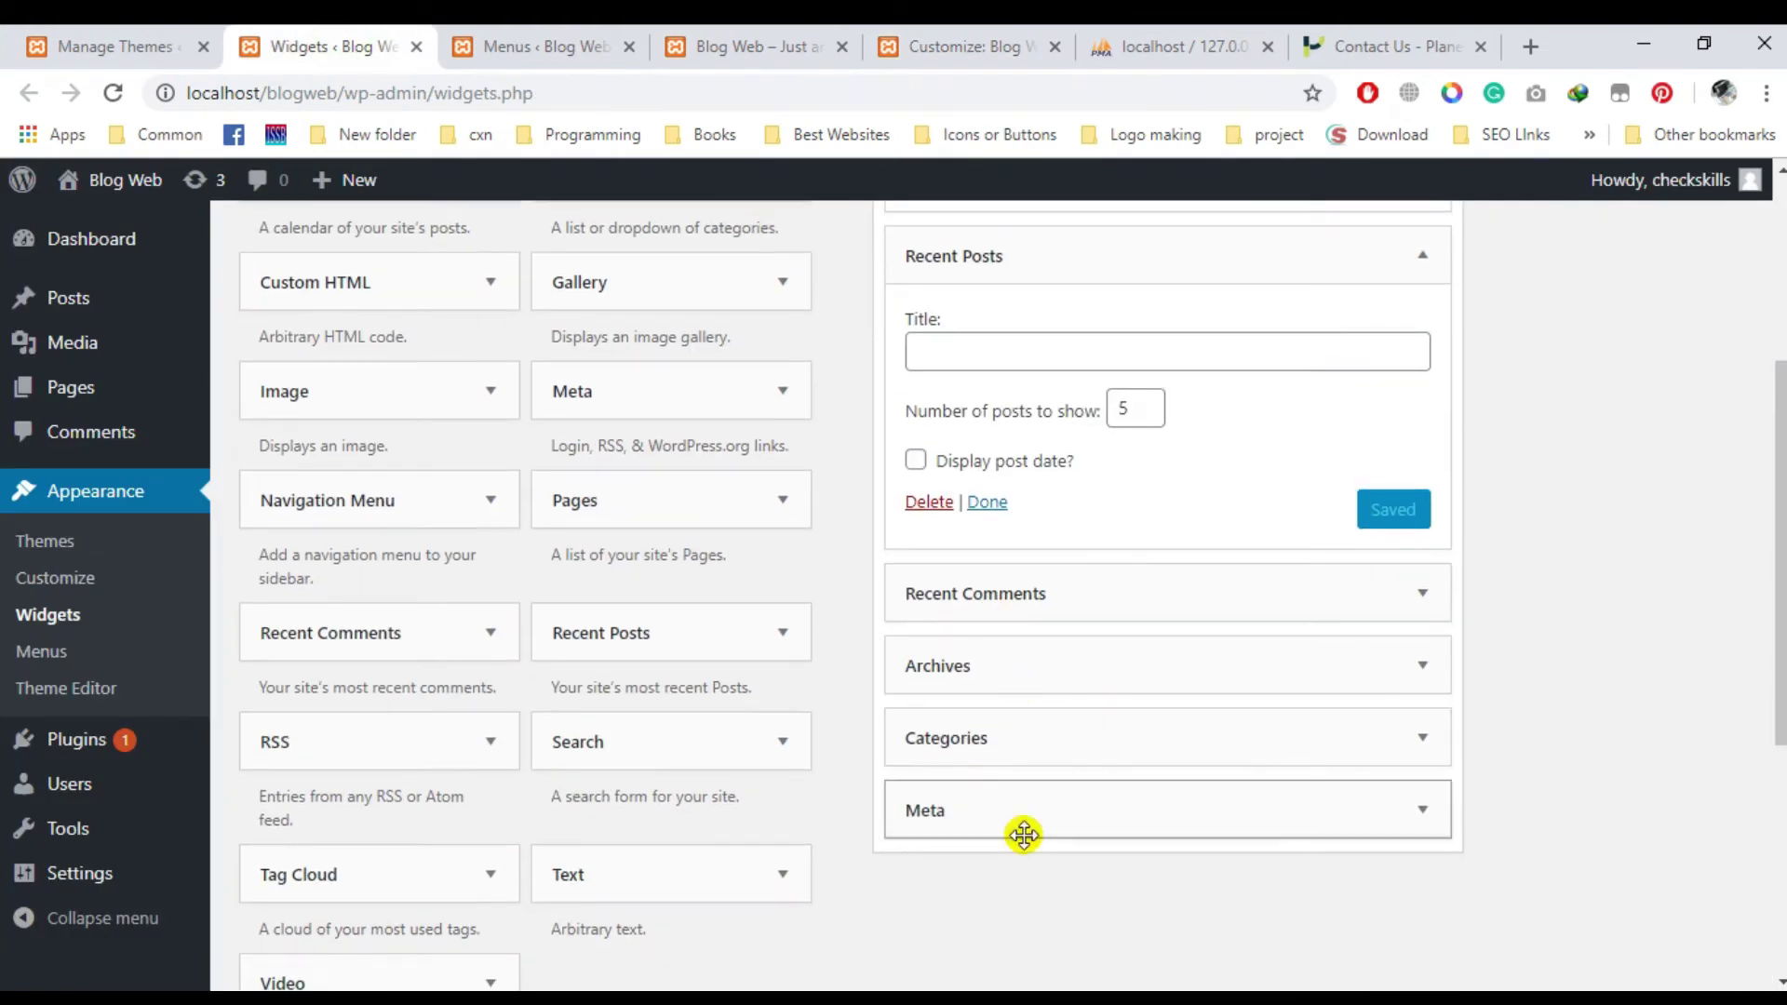
Collapse the Footer area's Search and Recent Posts widgets and view the Recent Comments widget's settings before collapsing it.
{"action": "scroll", "coordinate": [896, 530], "scroll_direction": "up", "scroll_amount": 3}
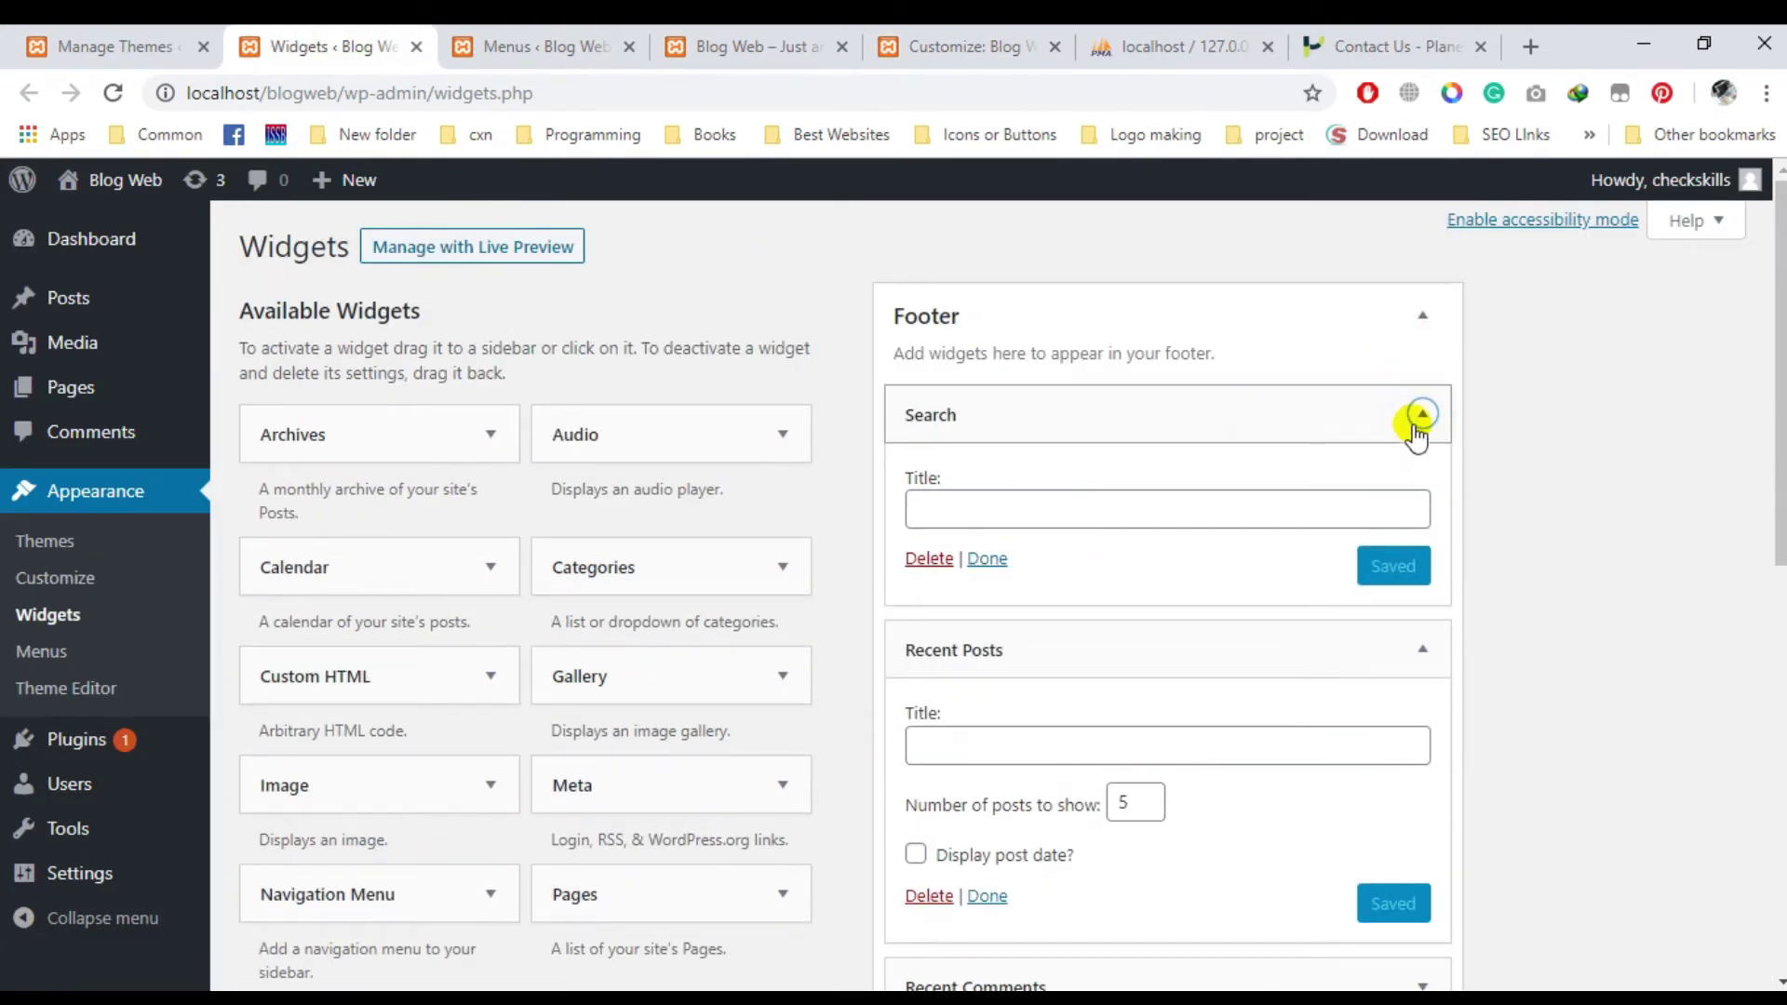
{"action": "left_click", "coordinate": [1421, 415]}
{"action": "left_click", "coordinate": [1421, 486]}
{"action": "left_click", "coordinate": [1421, 558]}
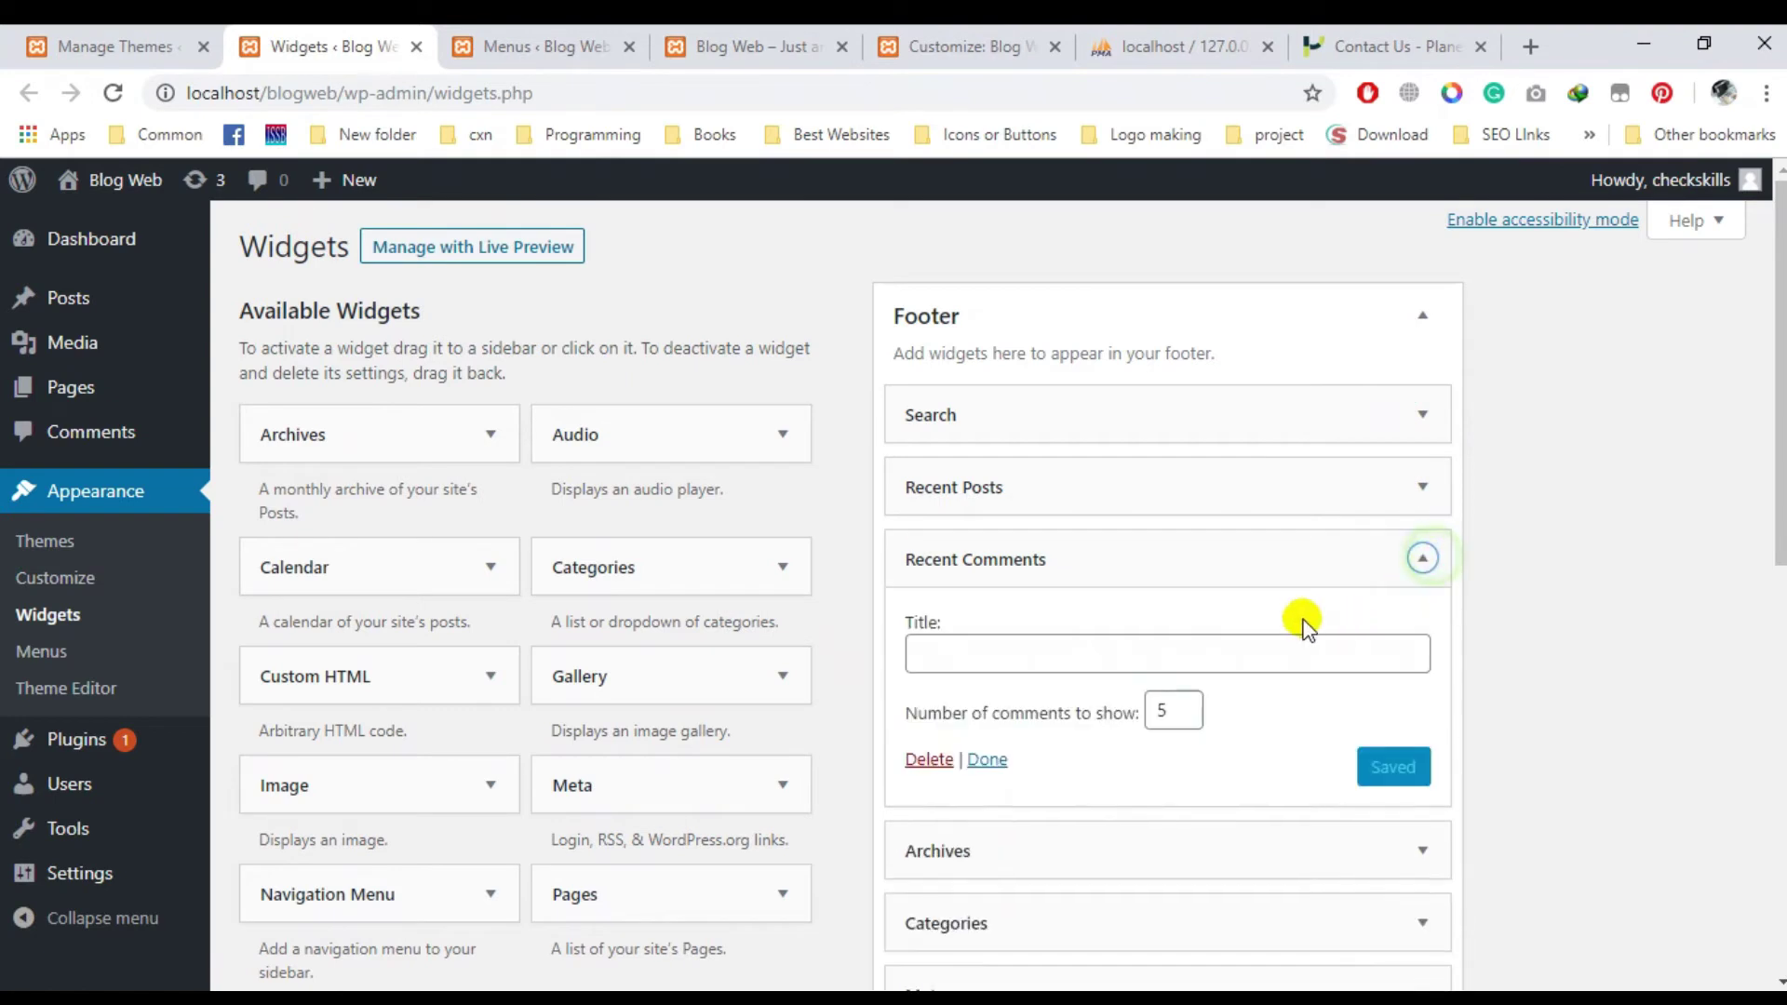
{"action": "scroll", "coordinate": [1248, 813], "scroll_direction": "down", "scroll_amount": 4}
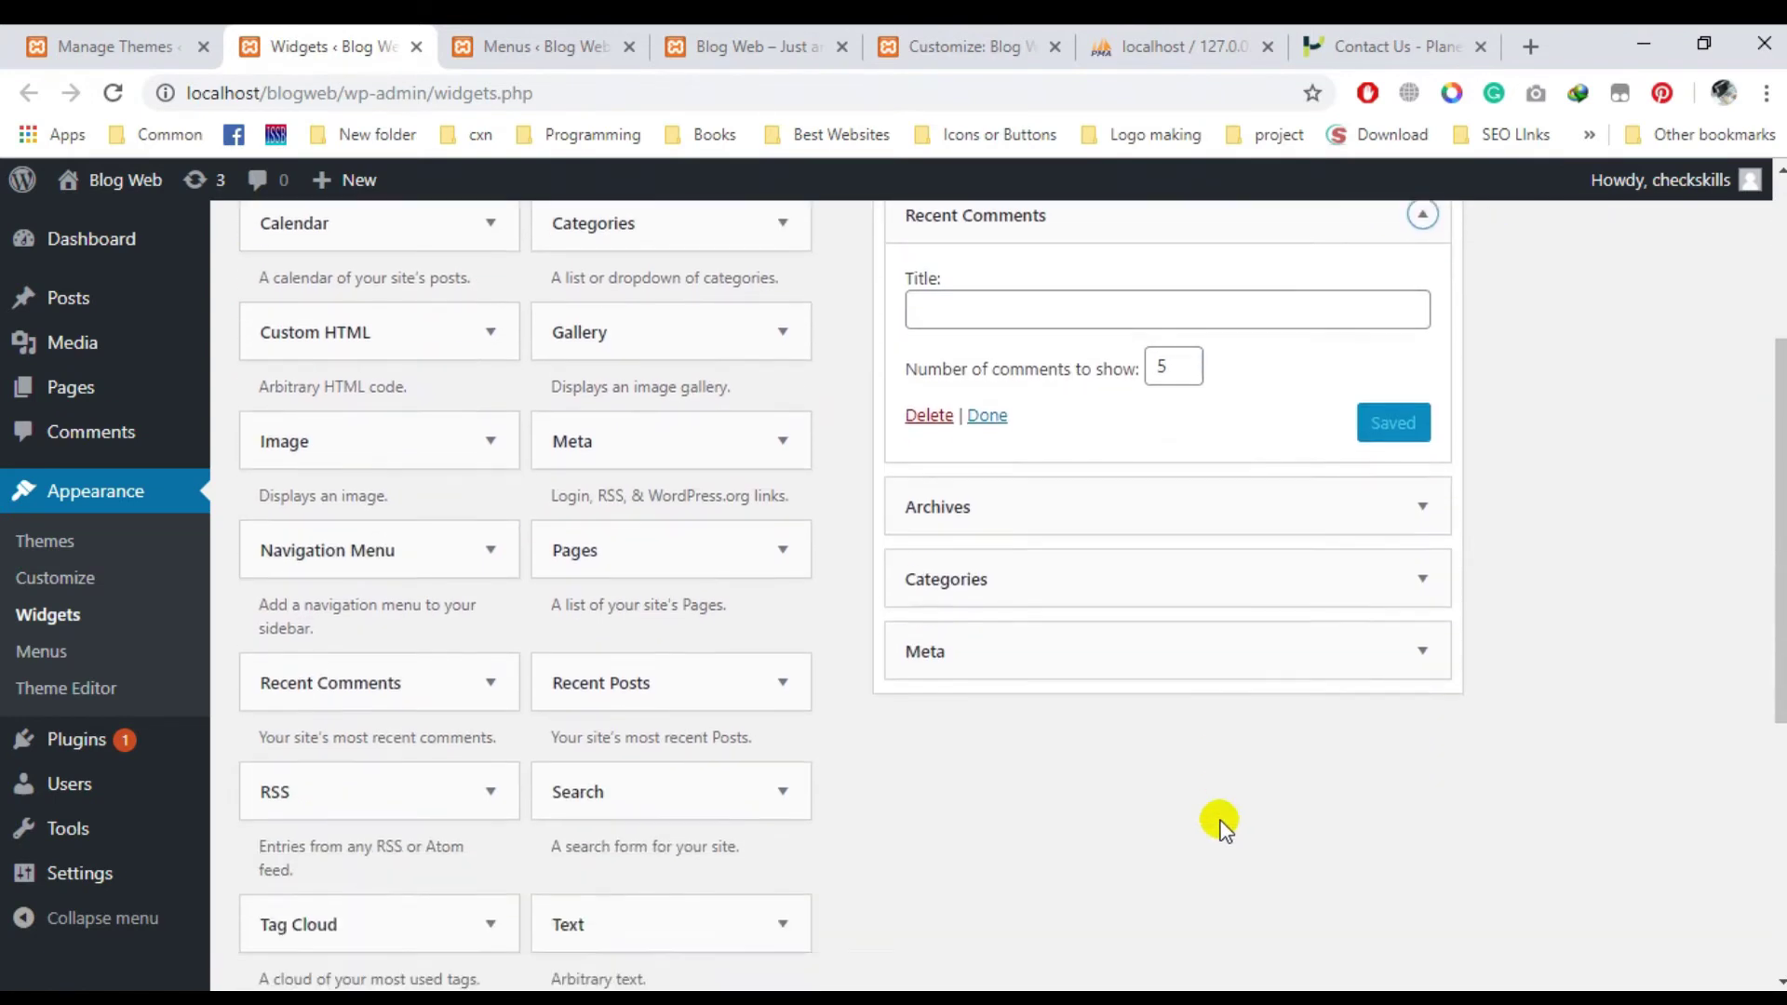
{"action": "scroll", "coordinate": [1109, 700], "scroll_direction": "up", "scroll_amount": 4}
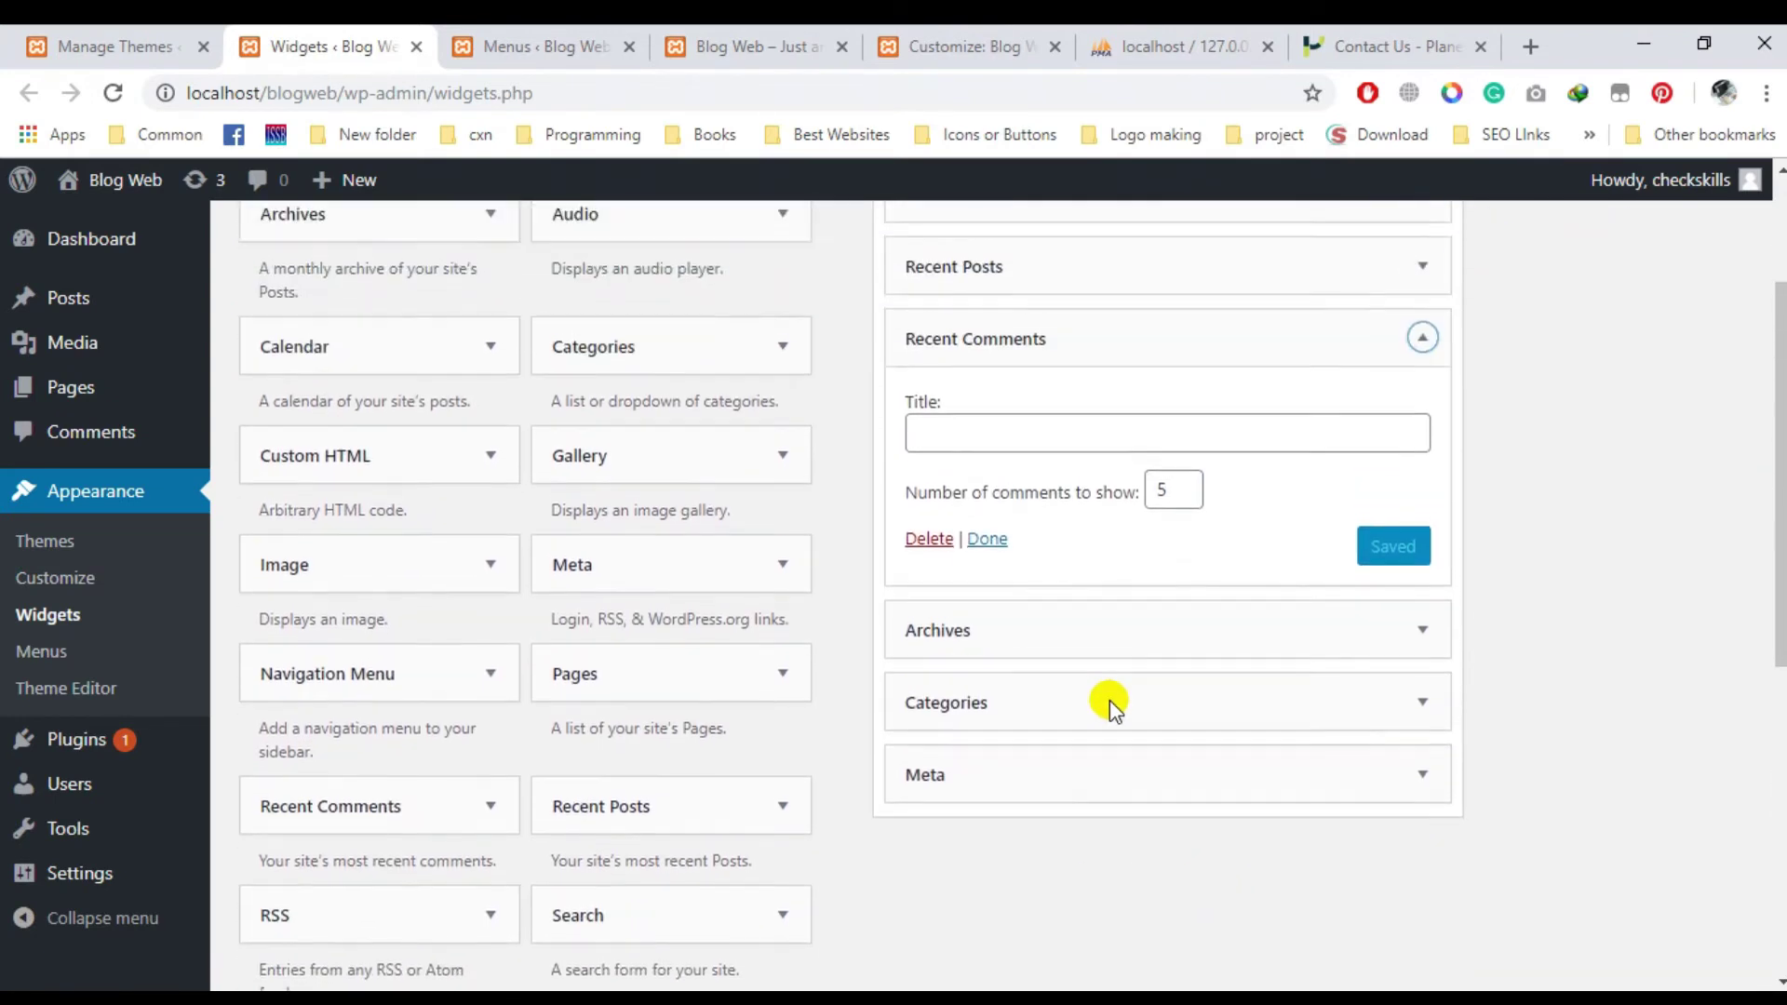
{"action": "left_click", "coordinate": [1423, 562]}
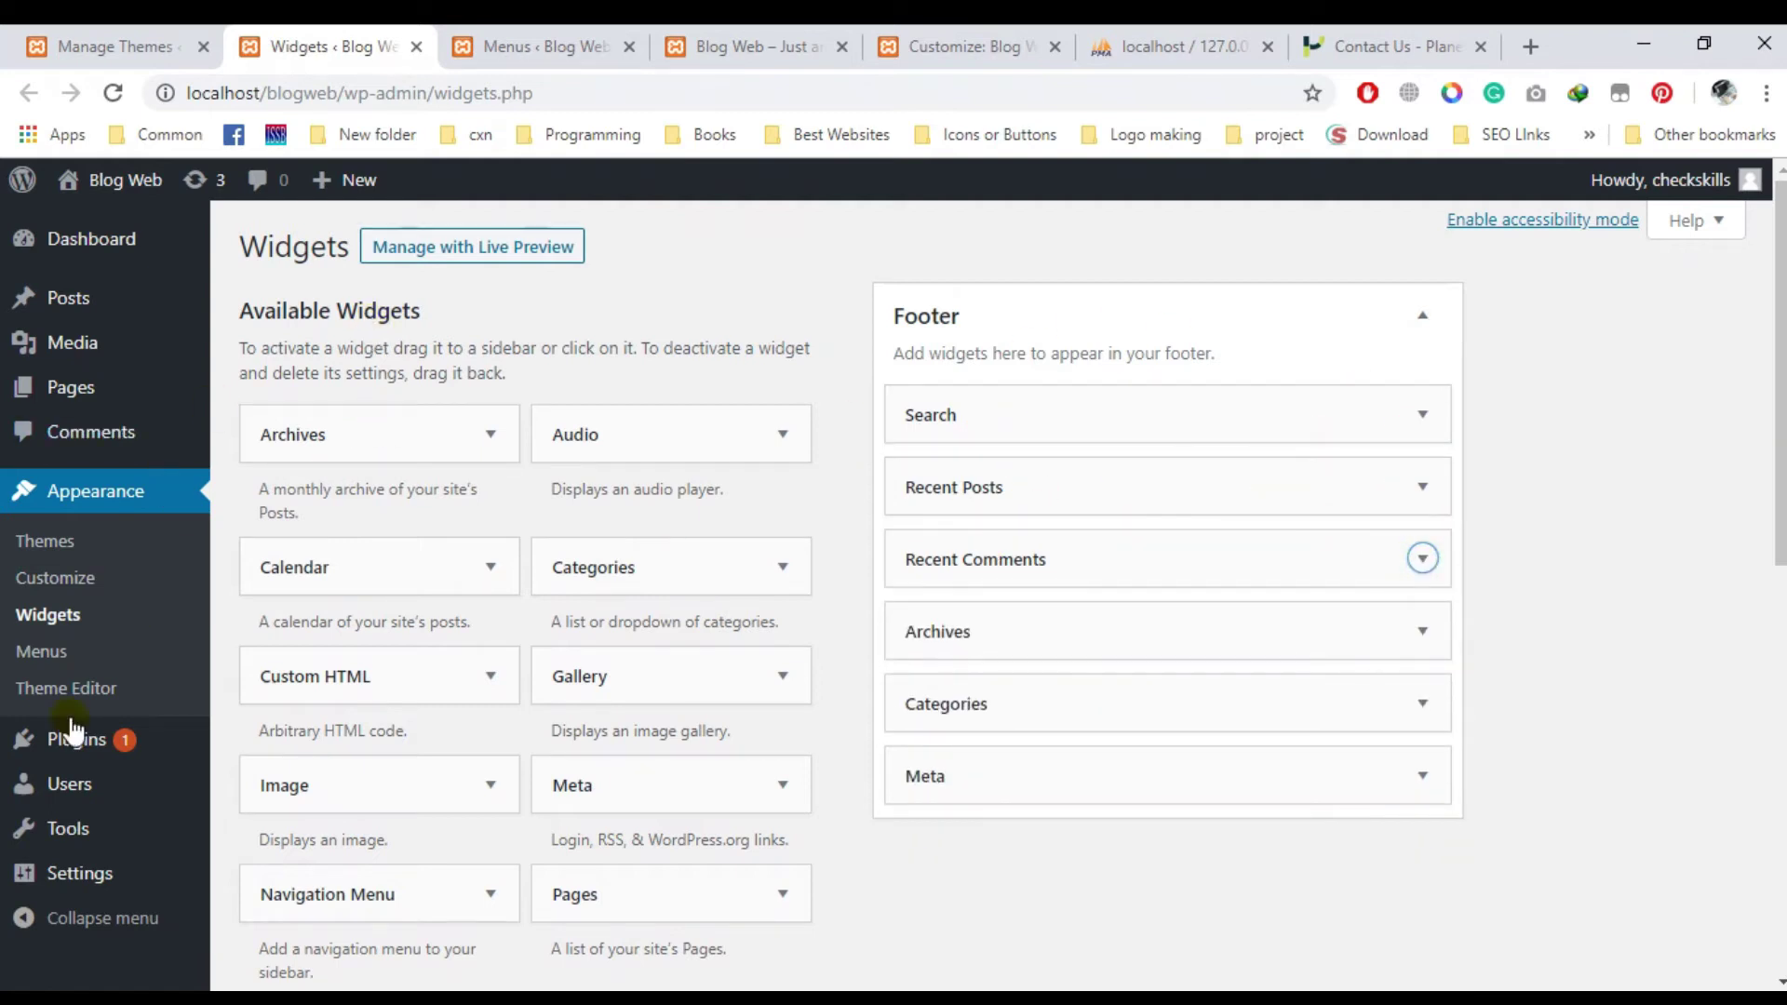
Open the Menus admin page and examine the site header in the customizer preview before returning to the menu name field.
{"action": "mouse_move", "coordinate": [58, 745]}
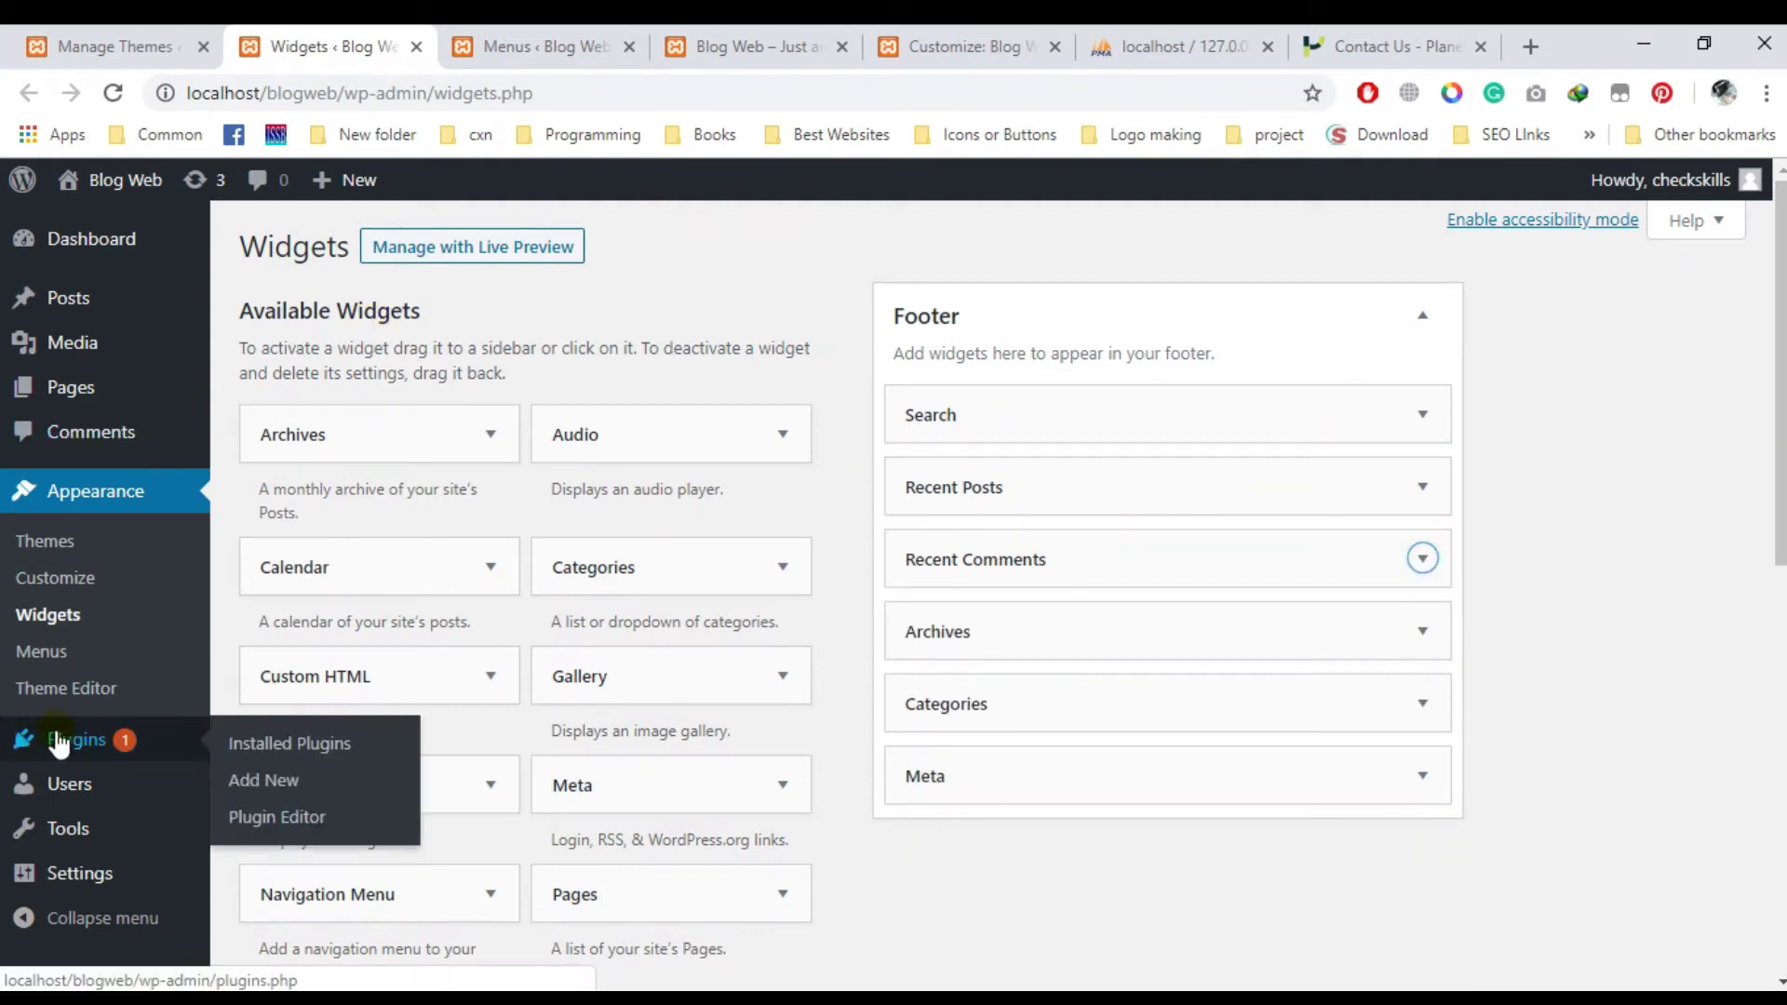
{"action": "left_click", "coordinate": [56, 657]}
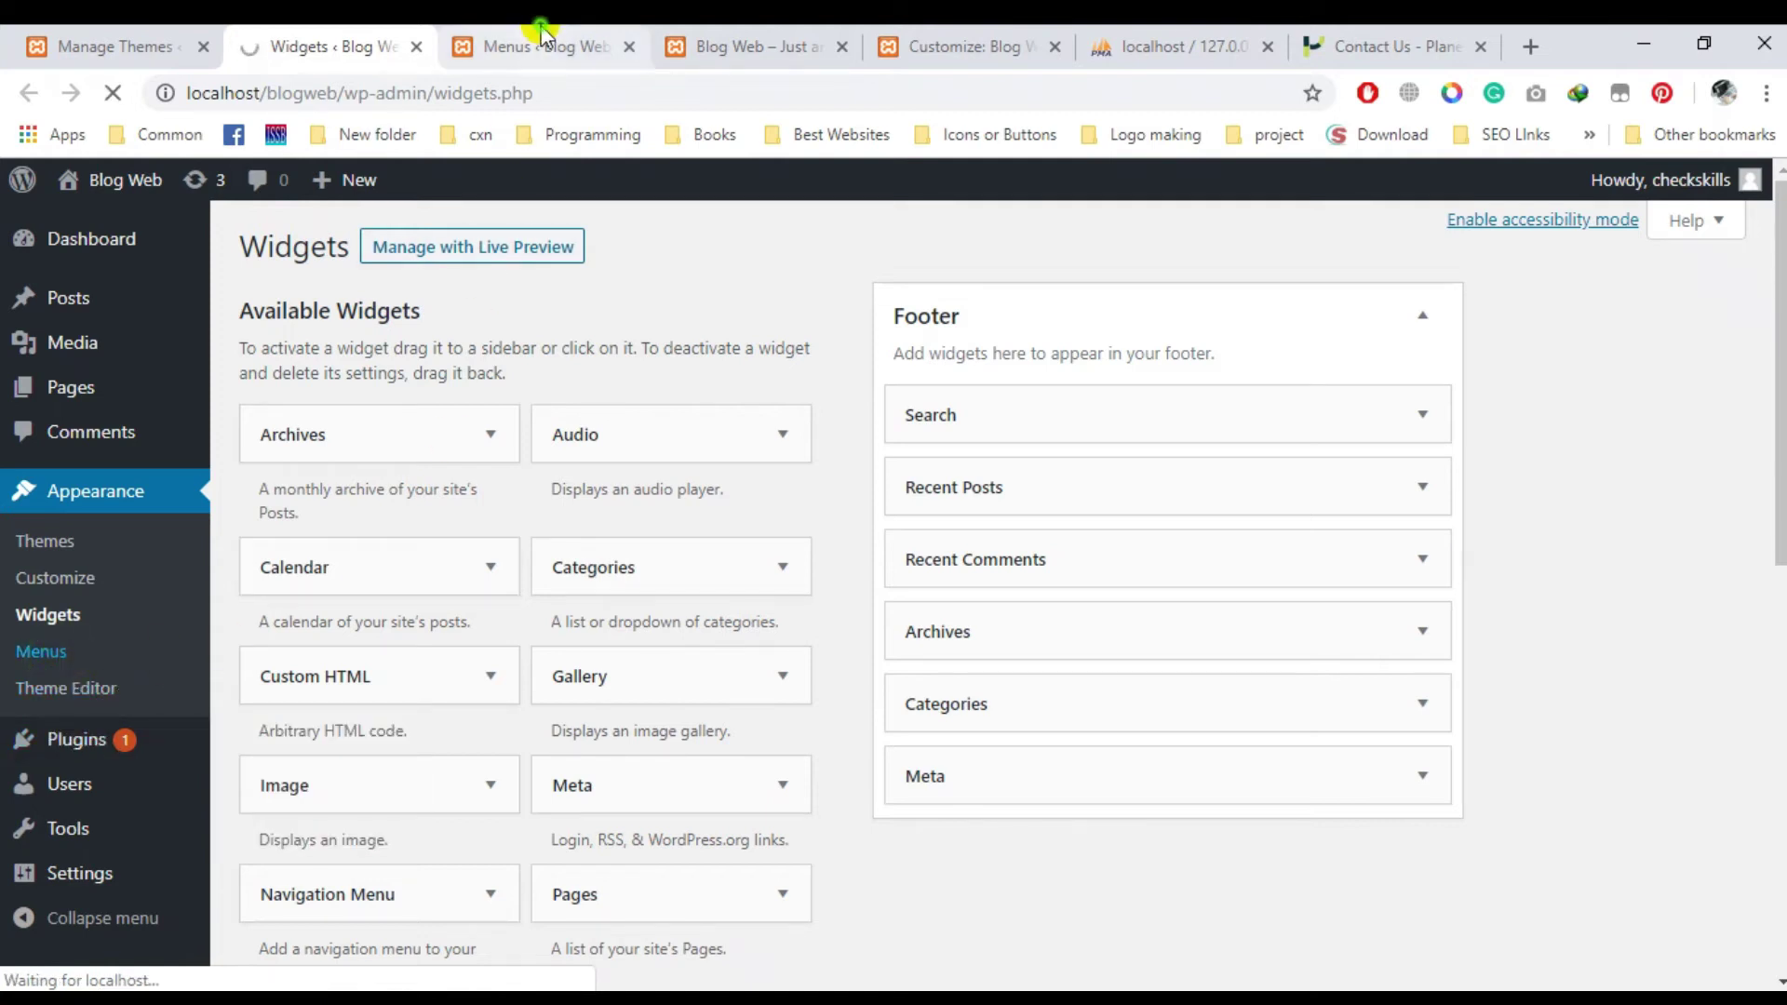
{"action": "left_click", "coordinate": [539, 33]}
{"action": "left_click", "coordinate": [829, 554]}
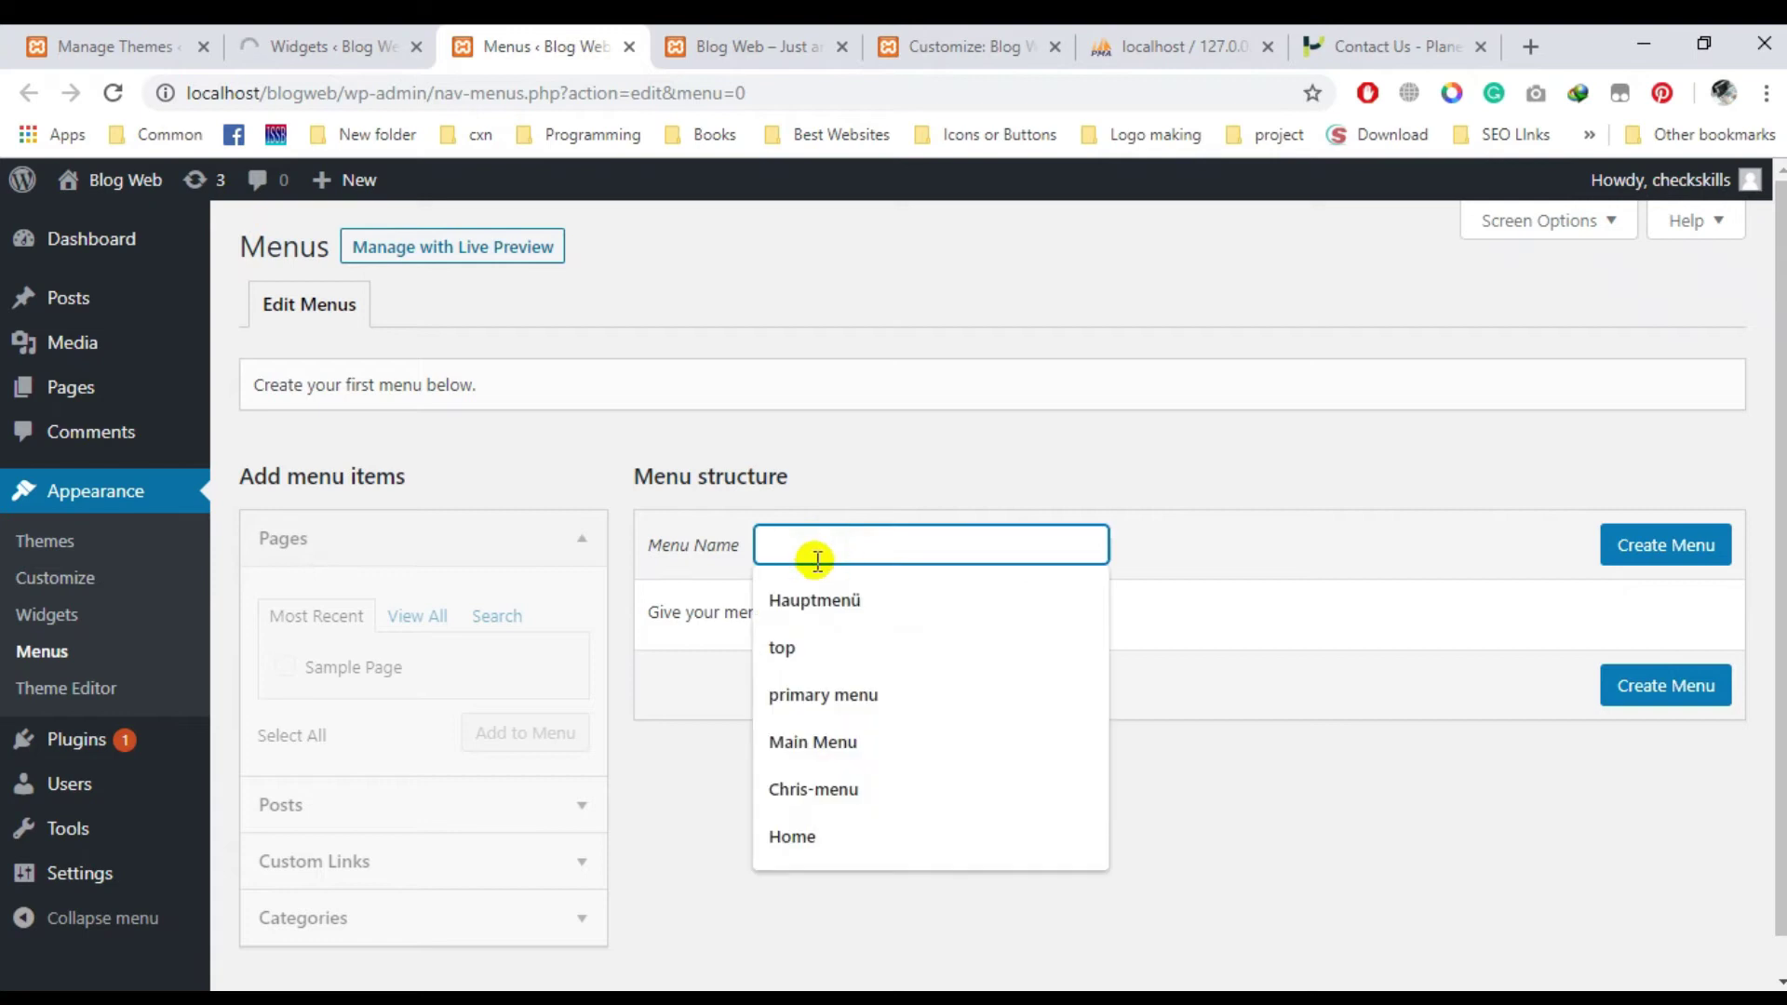
{"action": "left_click", "coordinate": [956, 44]}
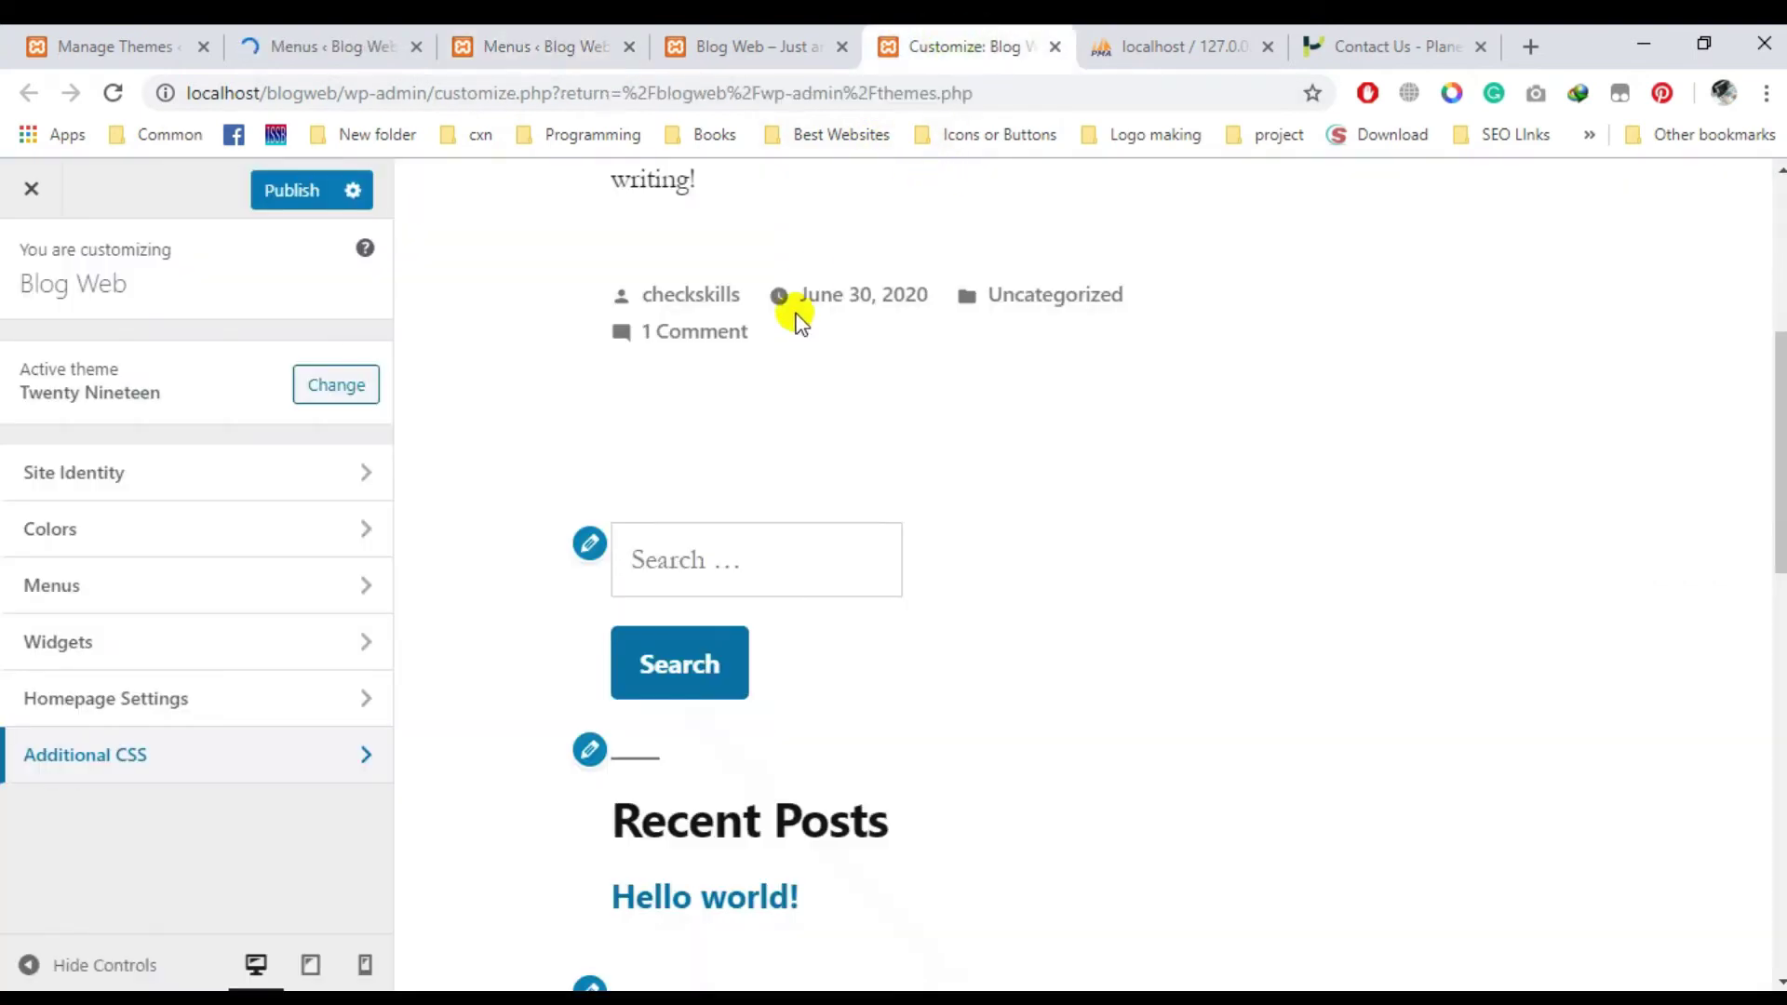
{"action": "scroll", "coordinate": [812, 277], "scroll_direction": "up", "scroll_amount": 5}
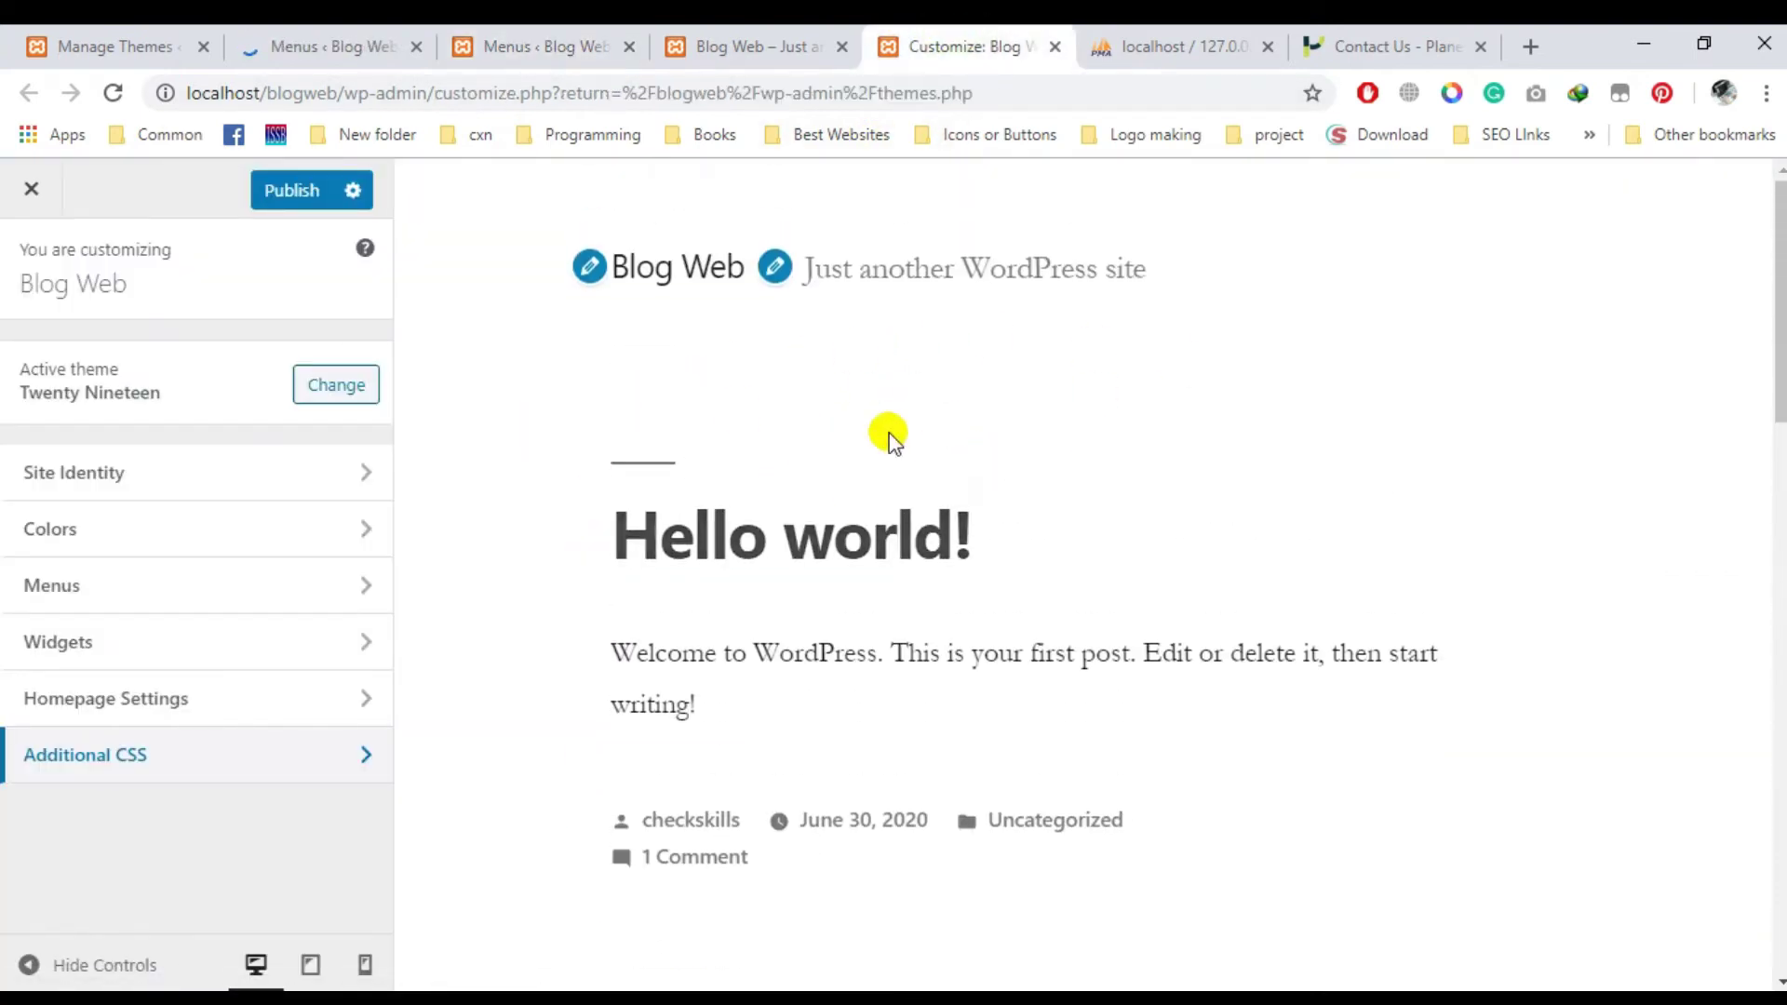
{"action": "left_click", "coordinate": [745, 43]}
{"action": "left_click", "coordinate": [488, 35]}
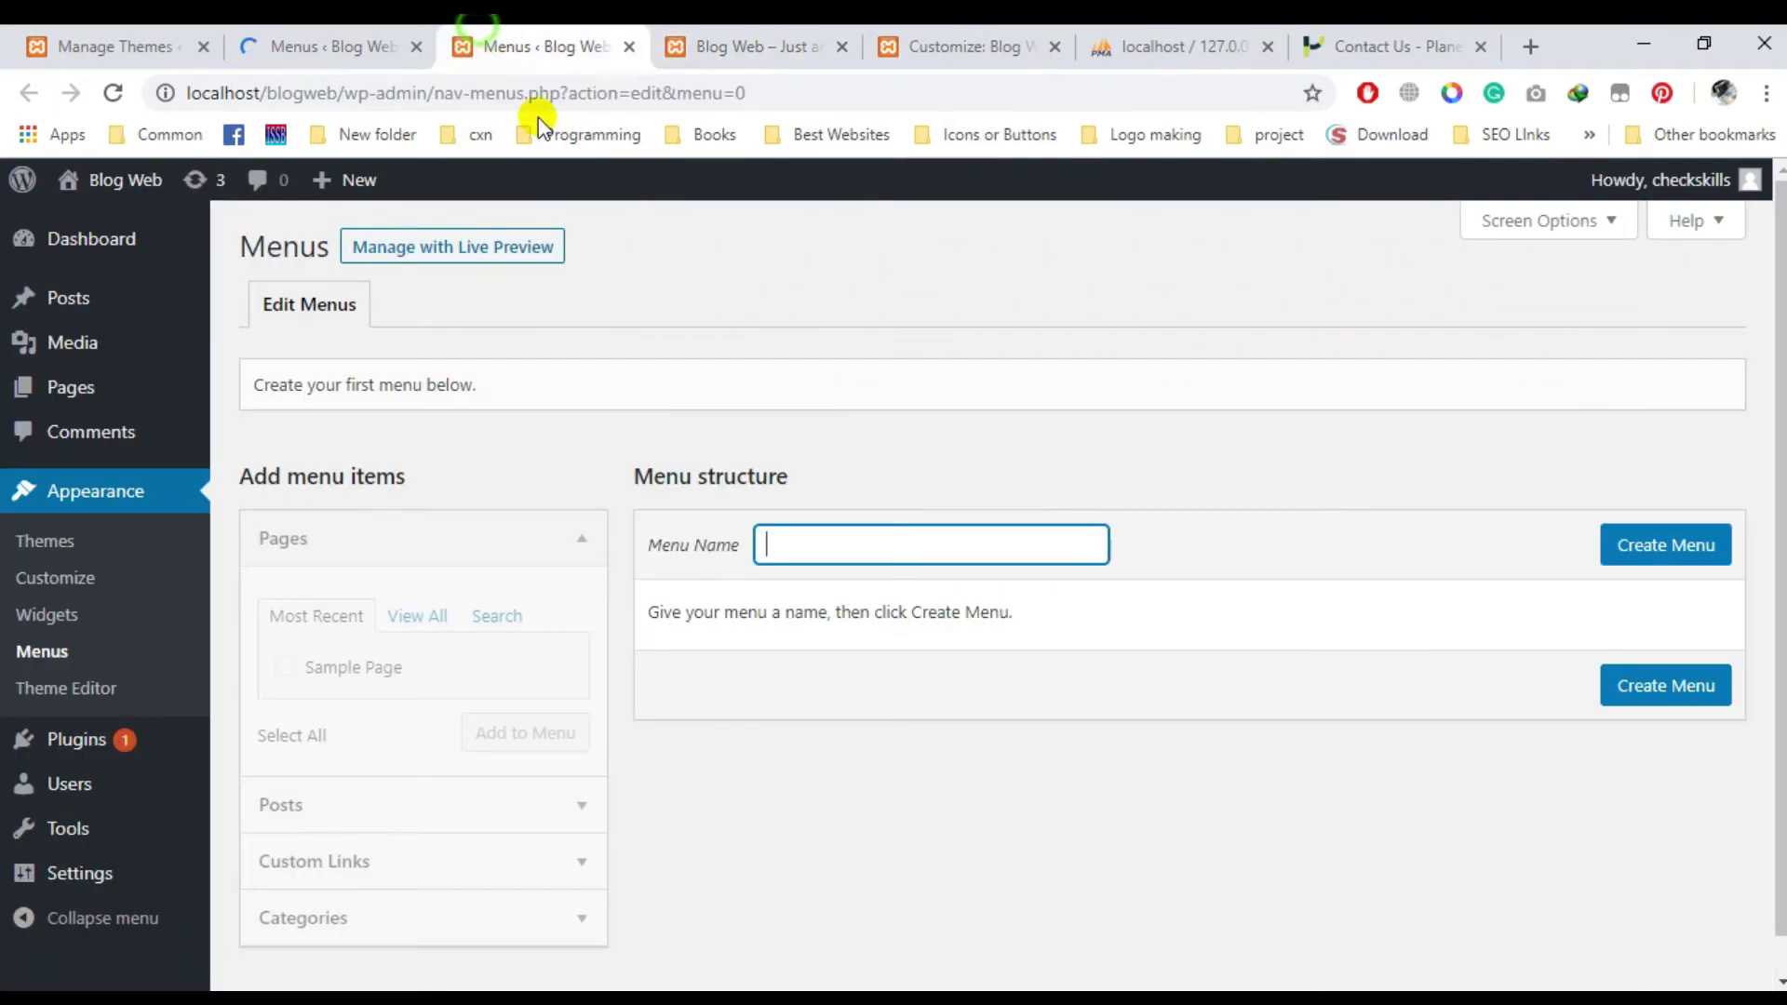
Create a navigation menu named Main Menu.
{"action": "type", "text": "Mai"}
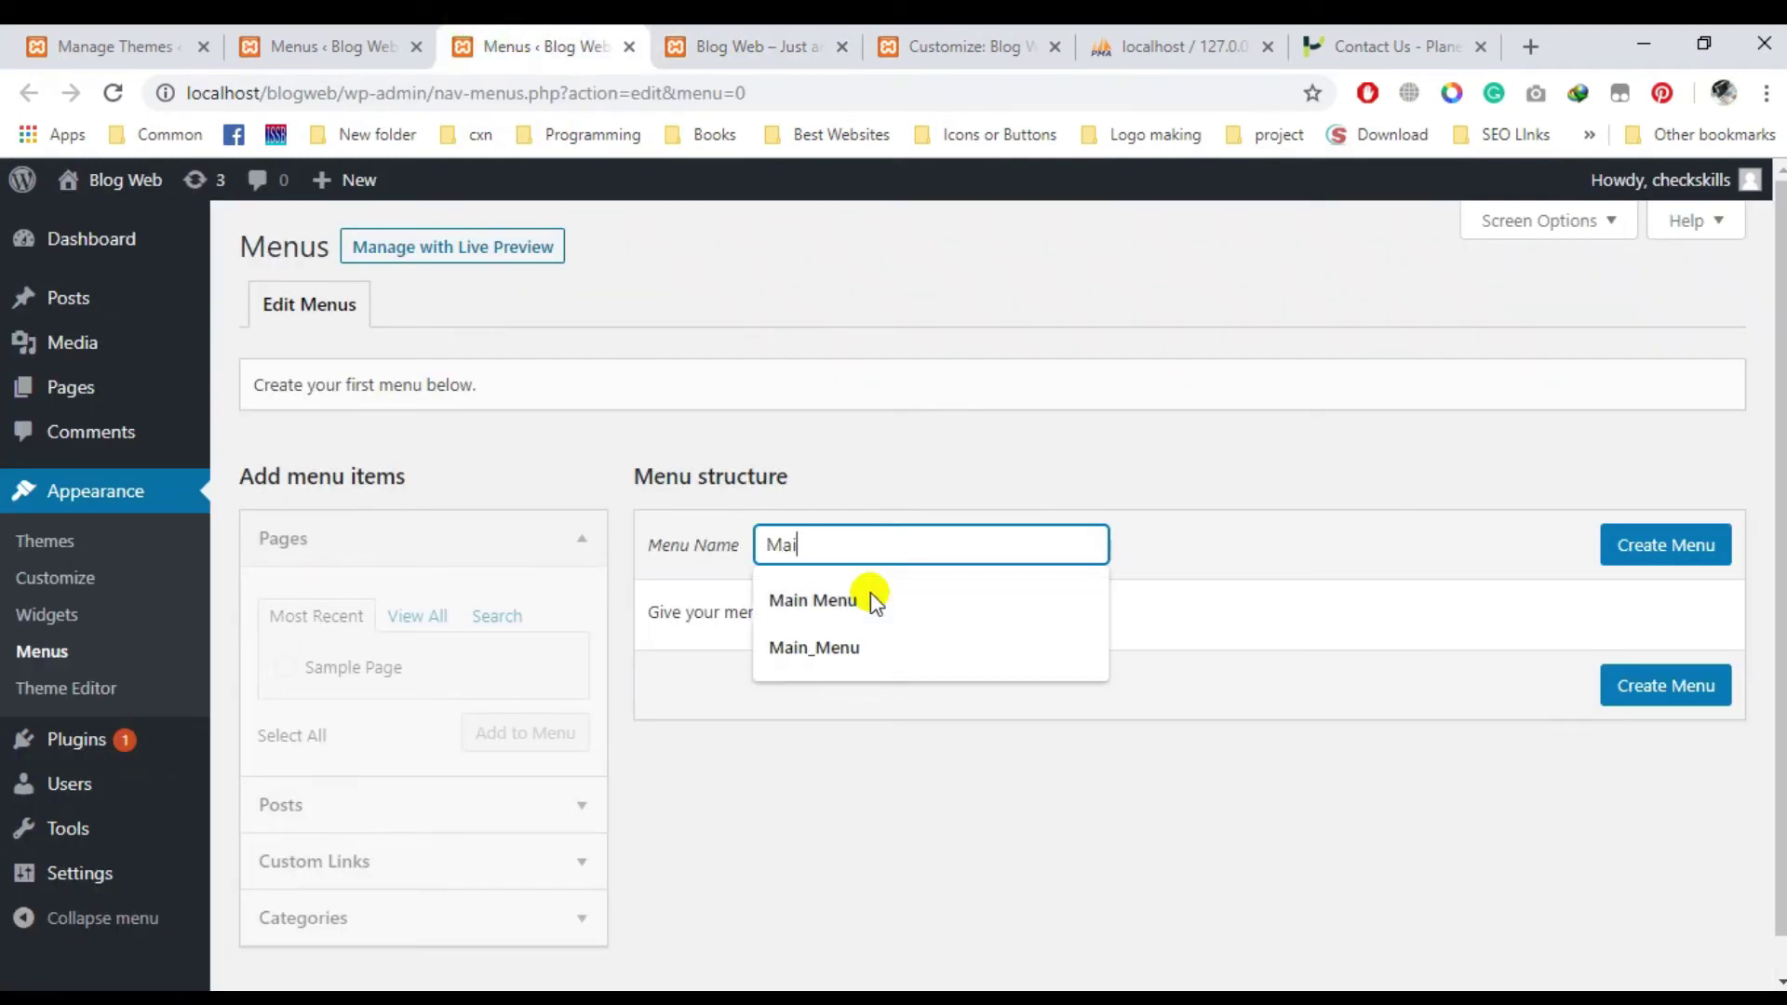
{"action": "left_click", "coordinate": [874, 601]}
{"action": "left_click", "coordinate": [1666, 547]}
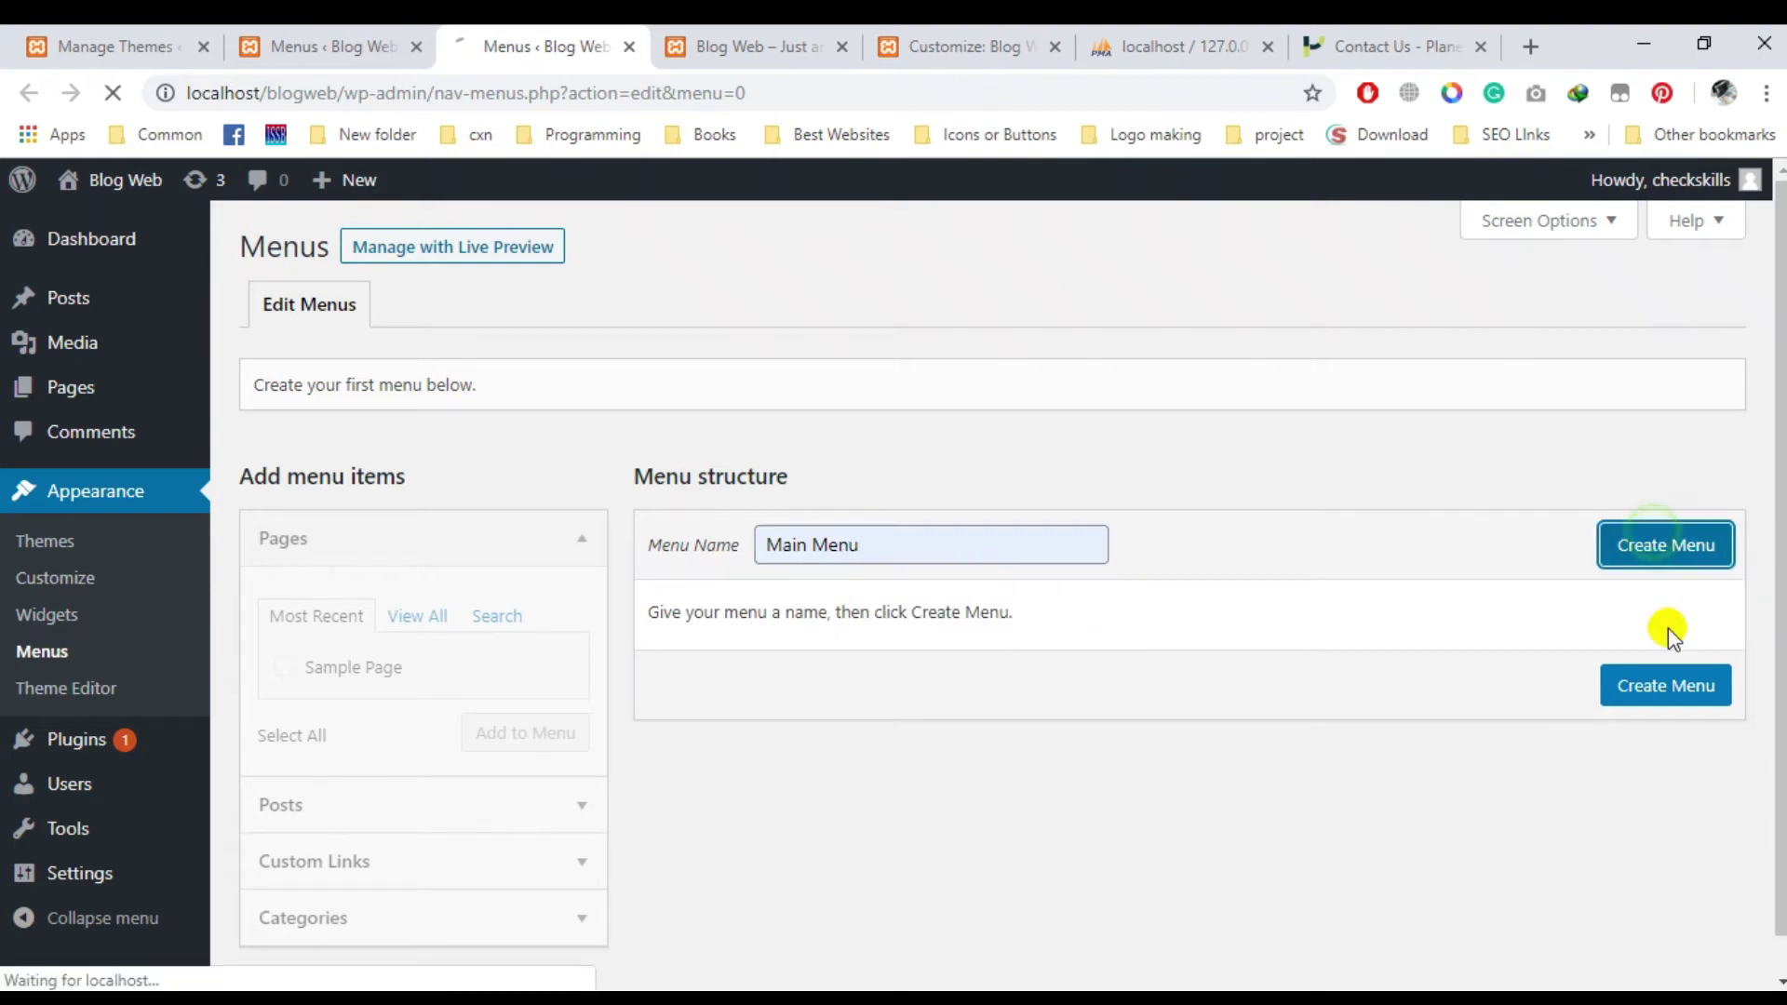
{"action": "left_click", "coordinate": [758, 42]}
{"action": "left_click", "coordinate": [530, 42]}
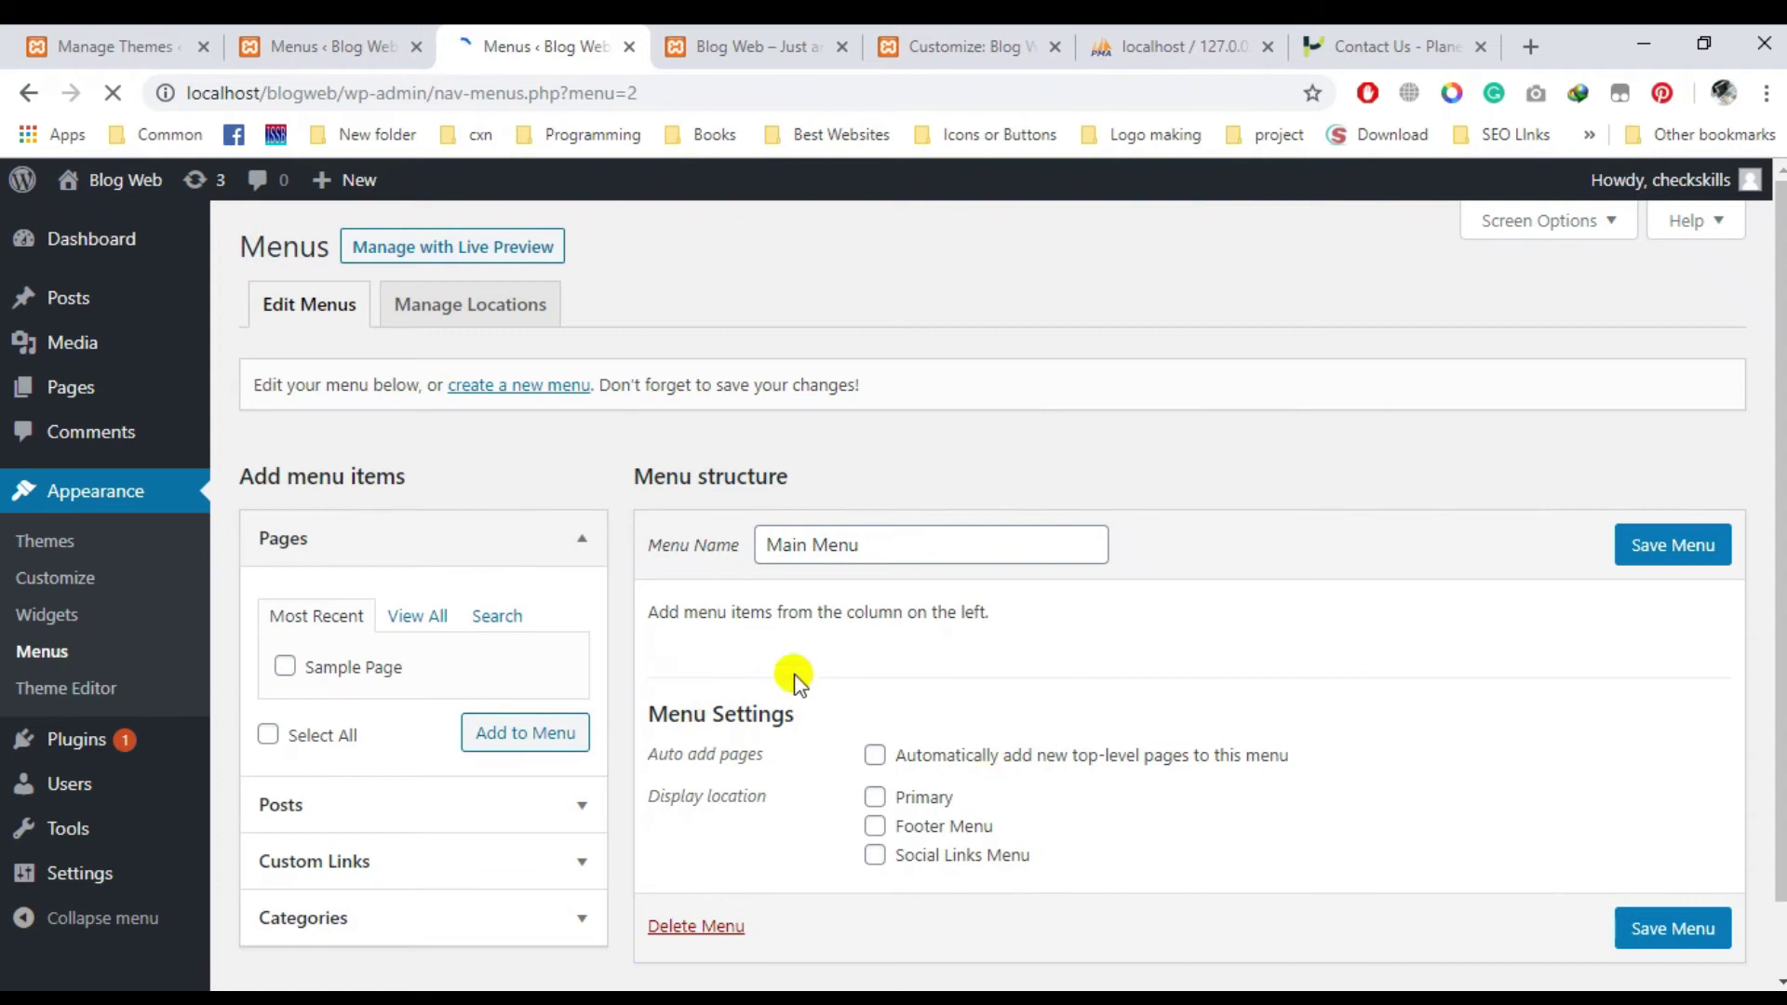
Add Sample Page to Main Menu and save the menu.
{"action": "left_click", "coordinate": [284, 667]}
{"action": "left_click", "coordinate": [521, 735]}
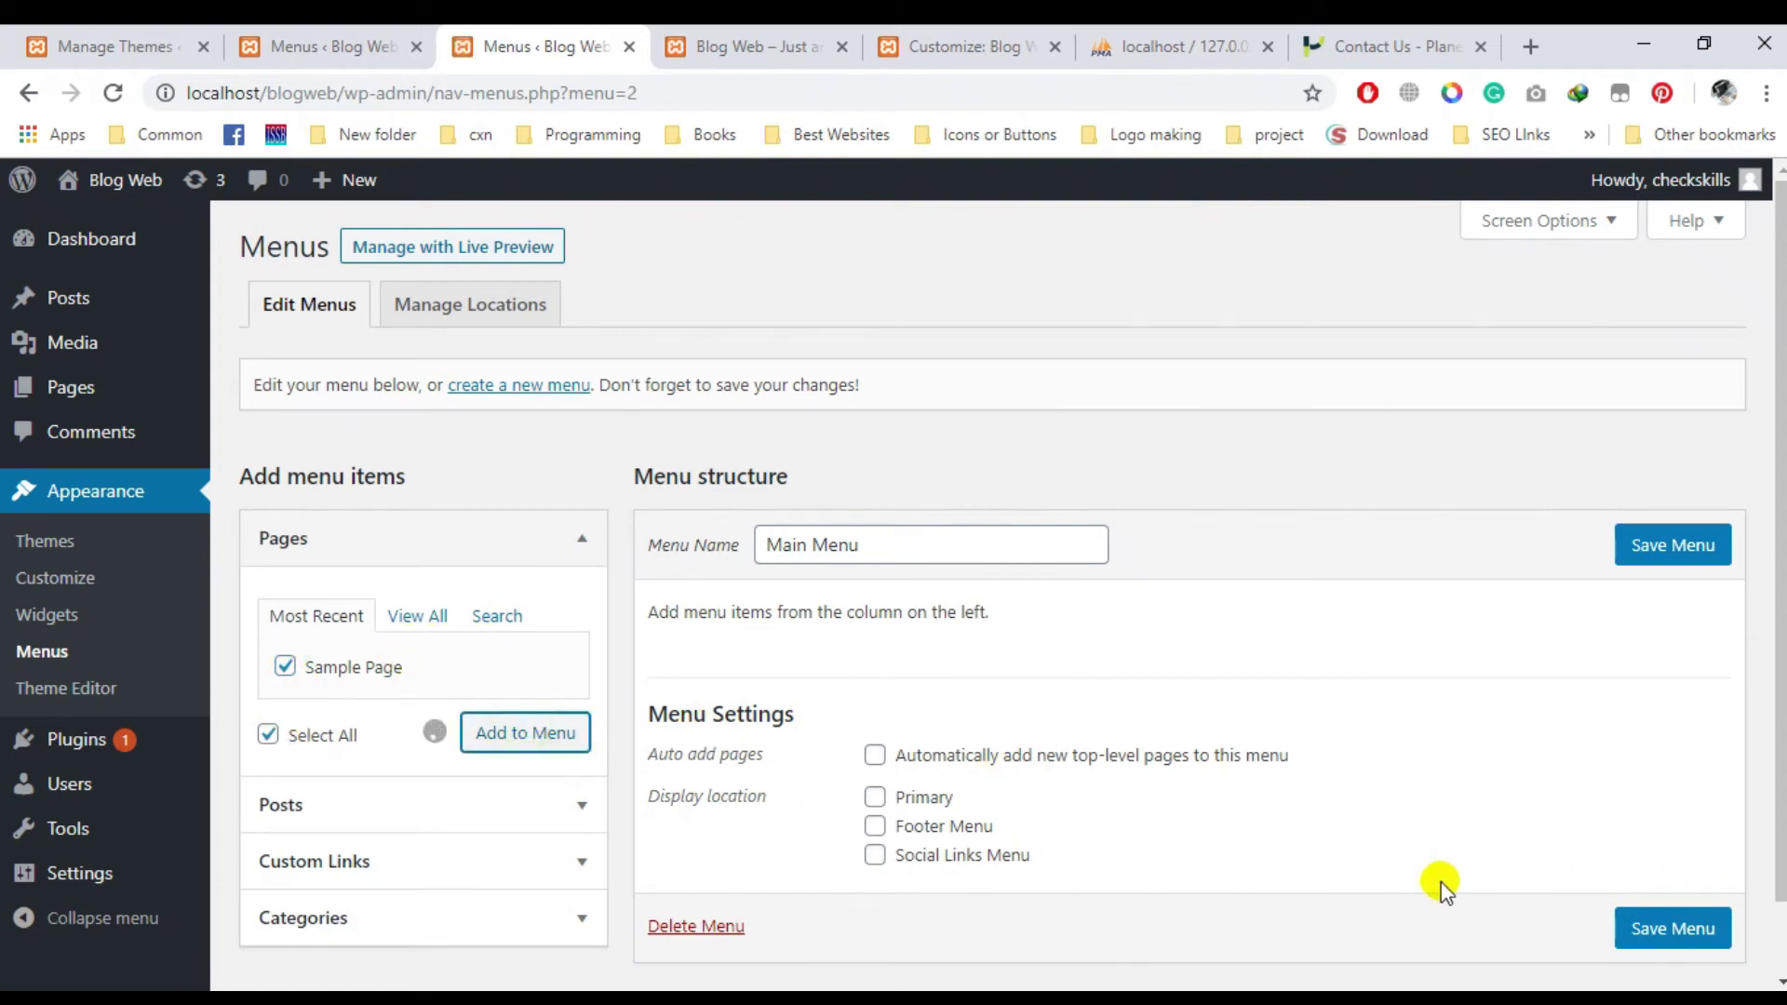
{"action": "left_click", "coordinate": [1697, 559]}
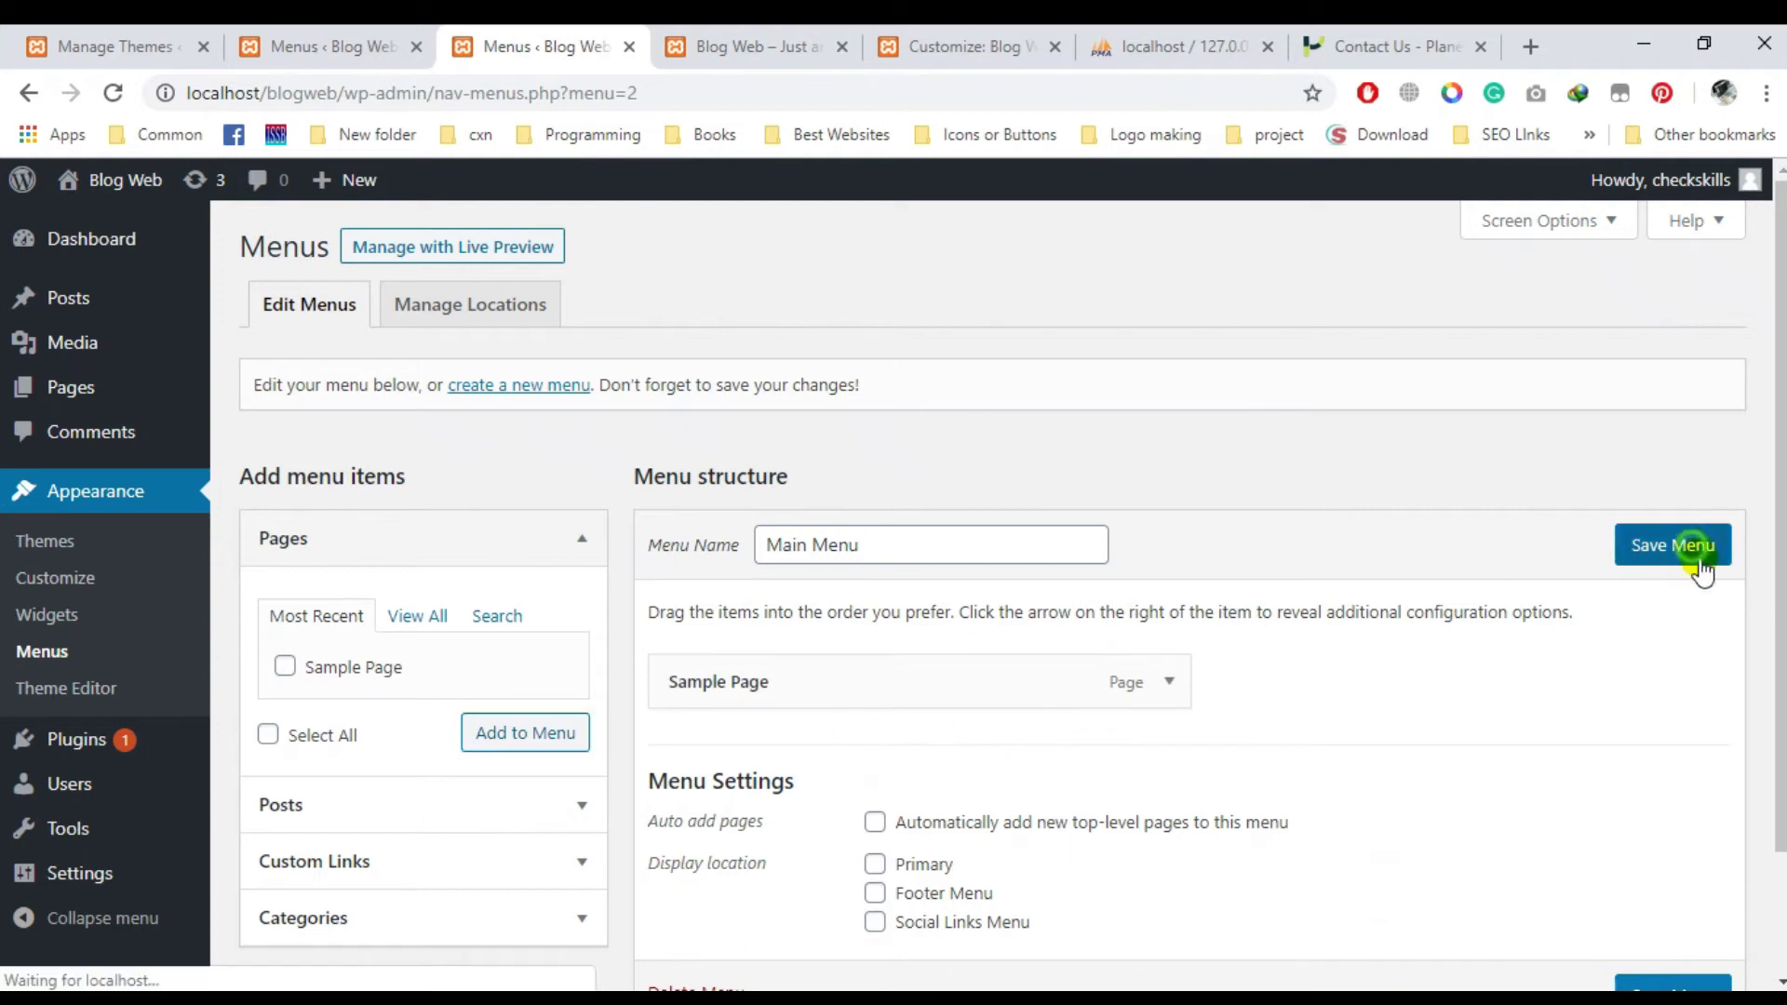
Reload the Blog Web front page and look through it from header to footer for the Sample Page menu item.
{"action": "left_click", "coordinate": [782, 44]}
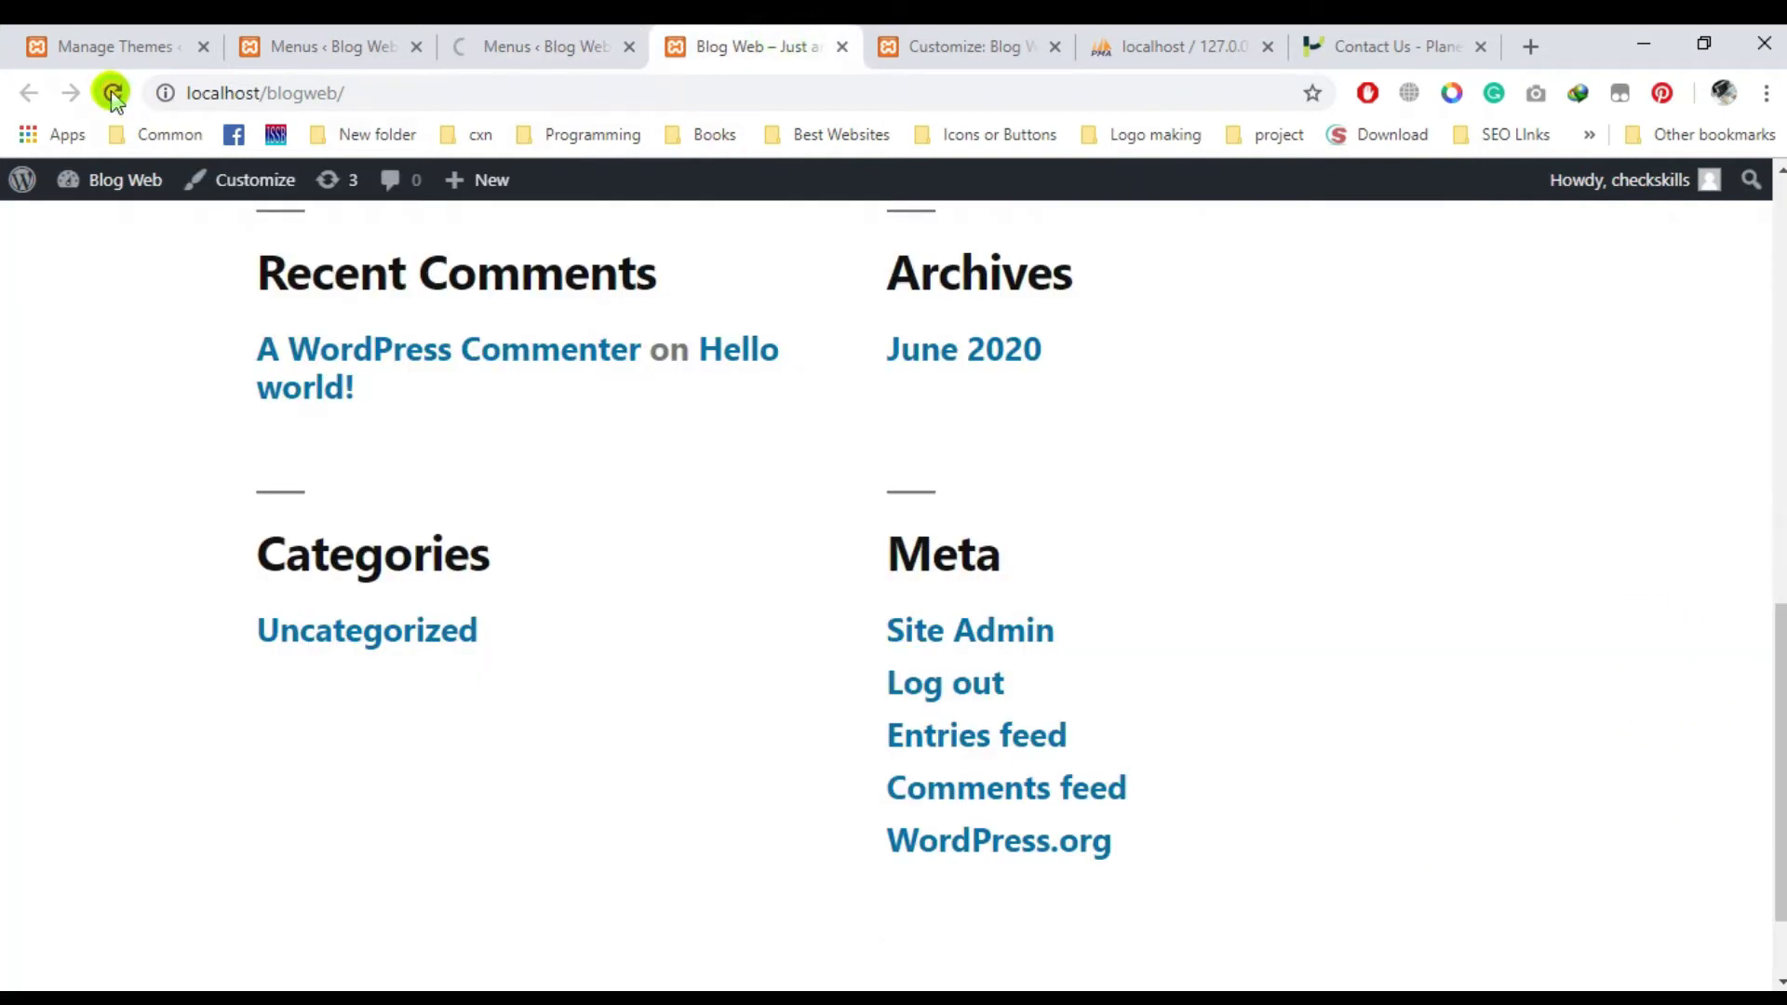
{"action": "left_click", "coordinate": [110, 92]}
{"action": "scroll", "coordinate": [511, 539], "scroll_direction": "up", "scroll_amount": 10}
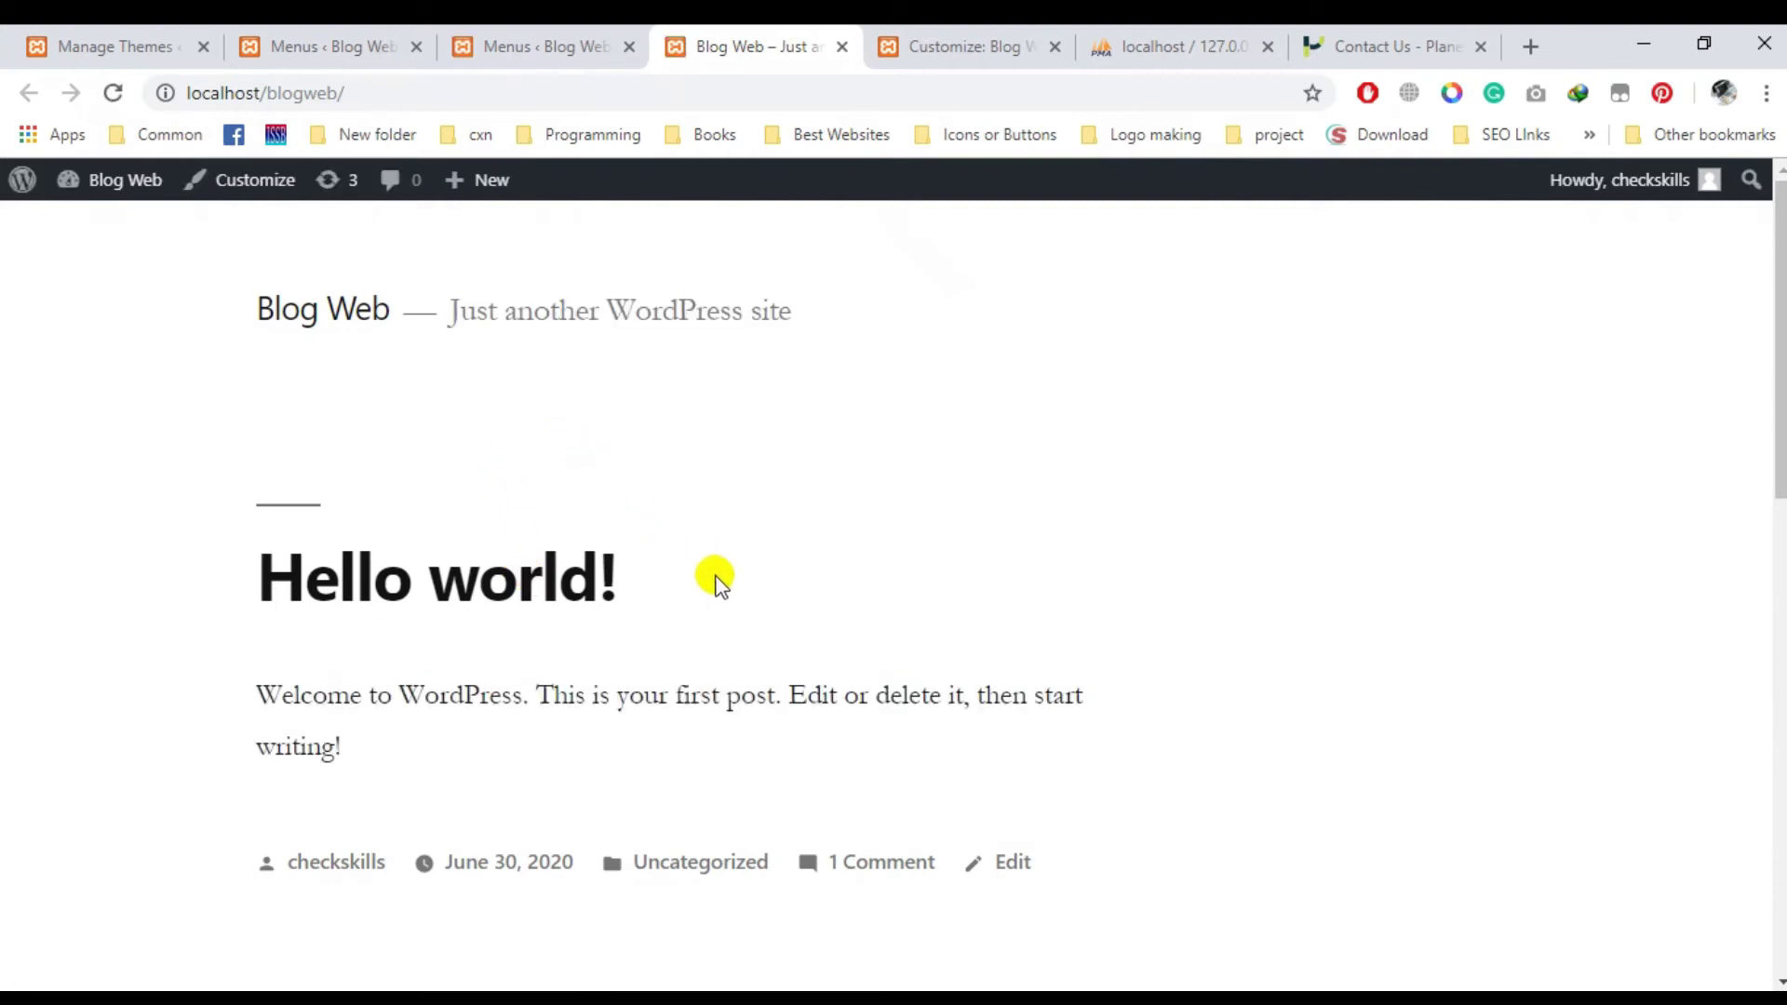
{"action": "left_click", "coordinate": [112, 92]}
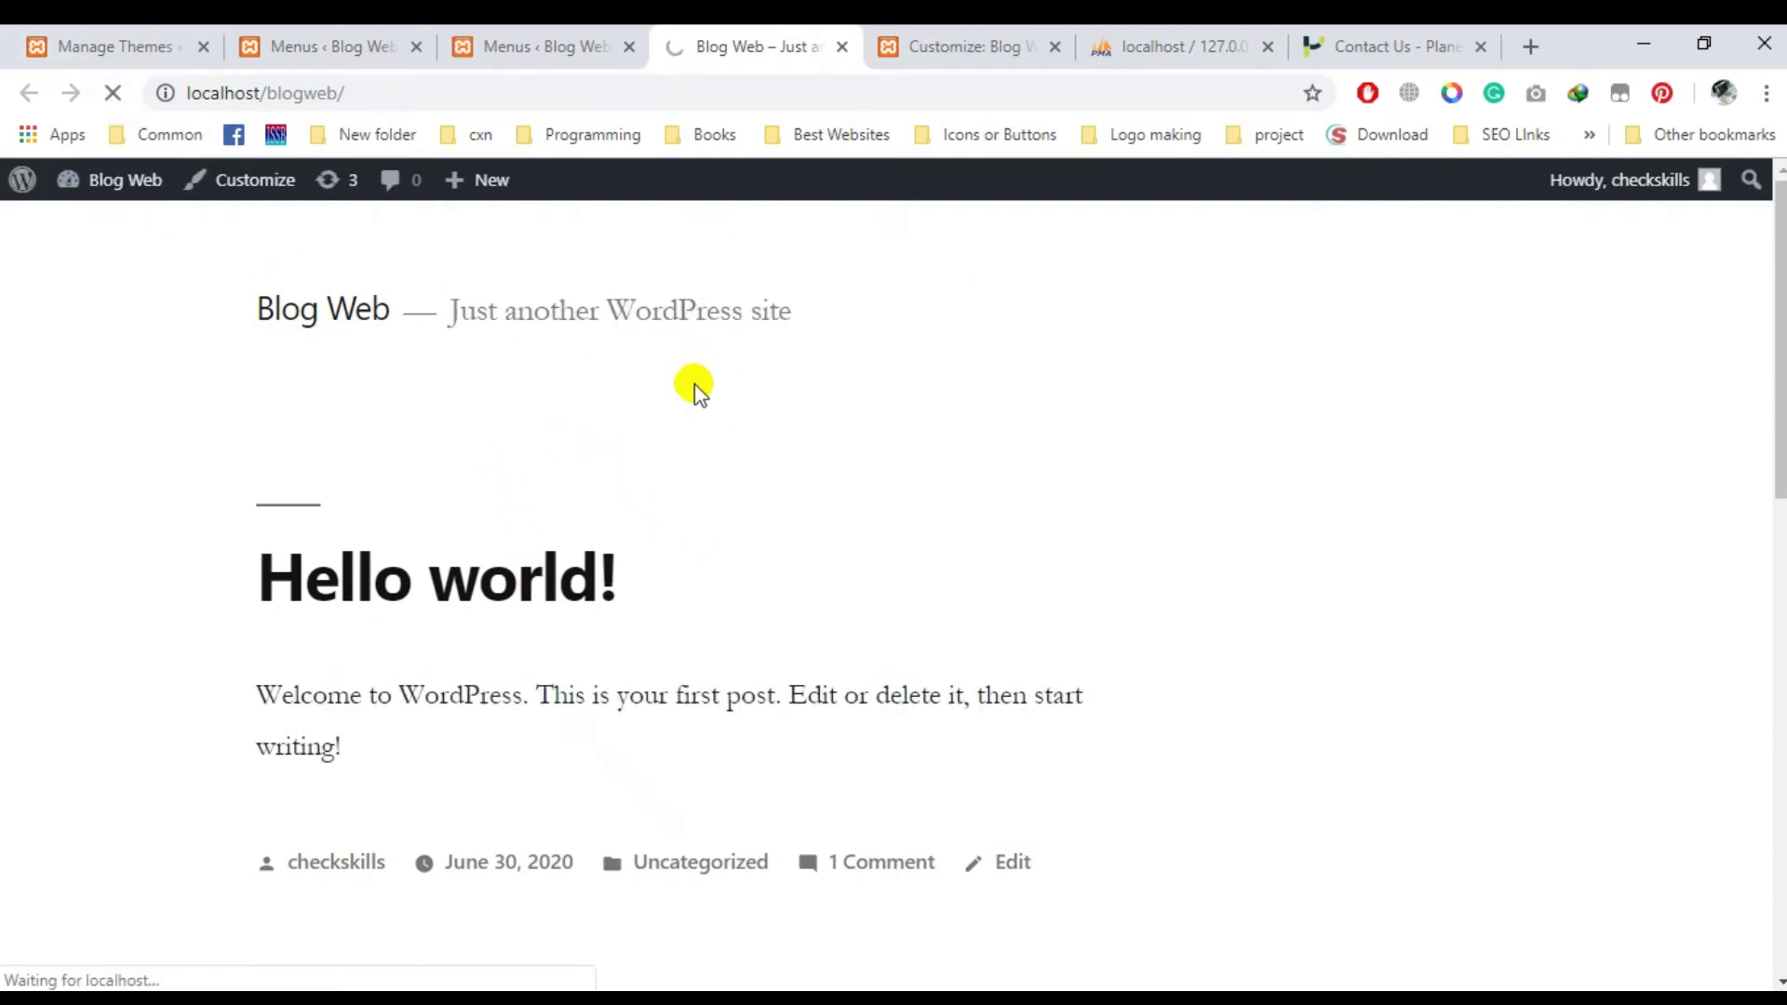
{"action": "scroll", "coordinate": [440, 519], "scroll_direction": "down", "scroll_amount": 4}
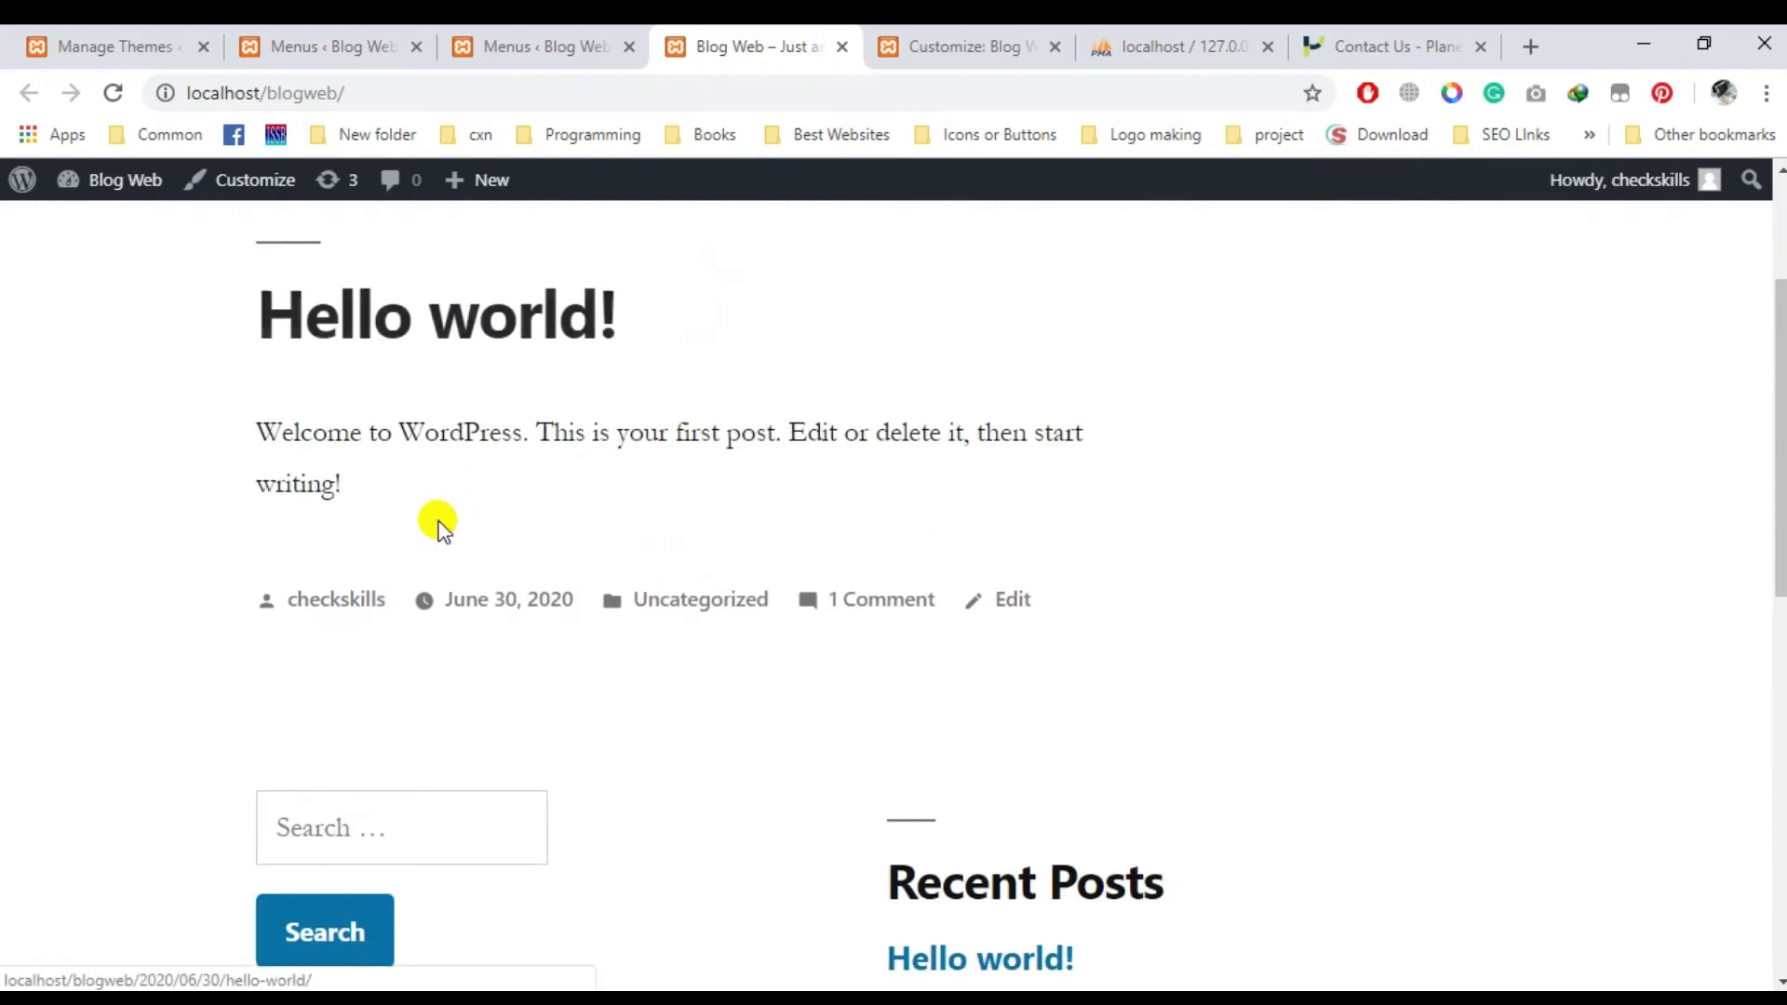
{"action": "scroll", "coordinate": [459, 605], "scroll_direction": "down", "scroll_amount": 9}
{"action": "scroll", "coordinate": [459, 698], "scroll_direction": "up", "scroll_amount": 8}
{"action": "scroll", "coordinate": [455, 694], "scroll_direction": "up", "scroll_amount": 5}
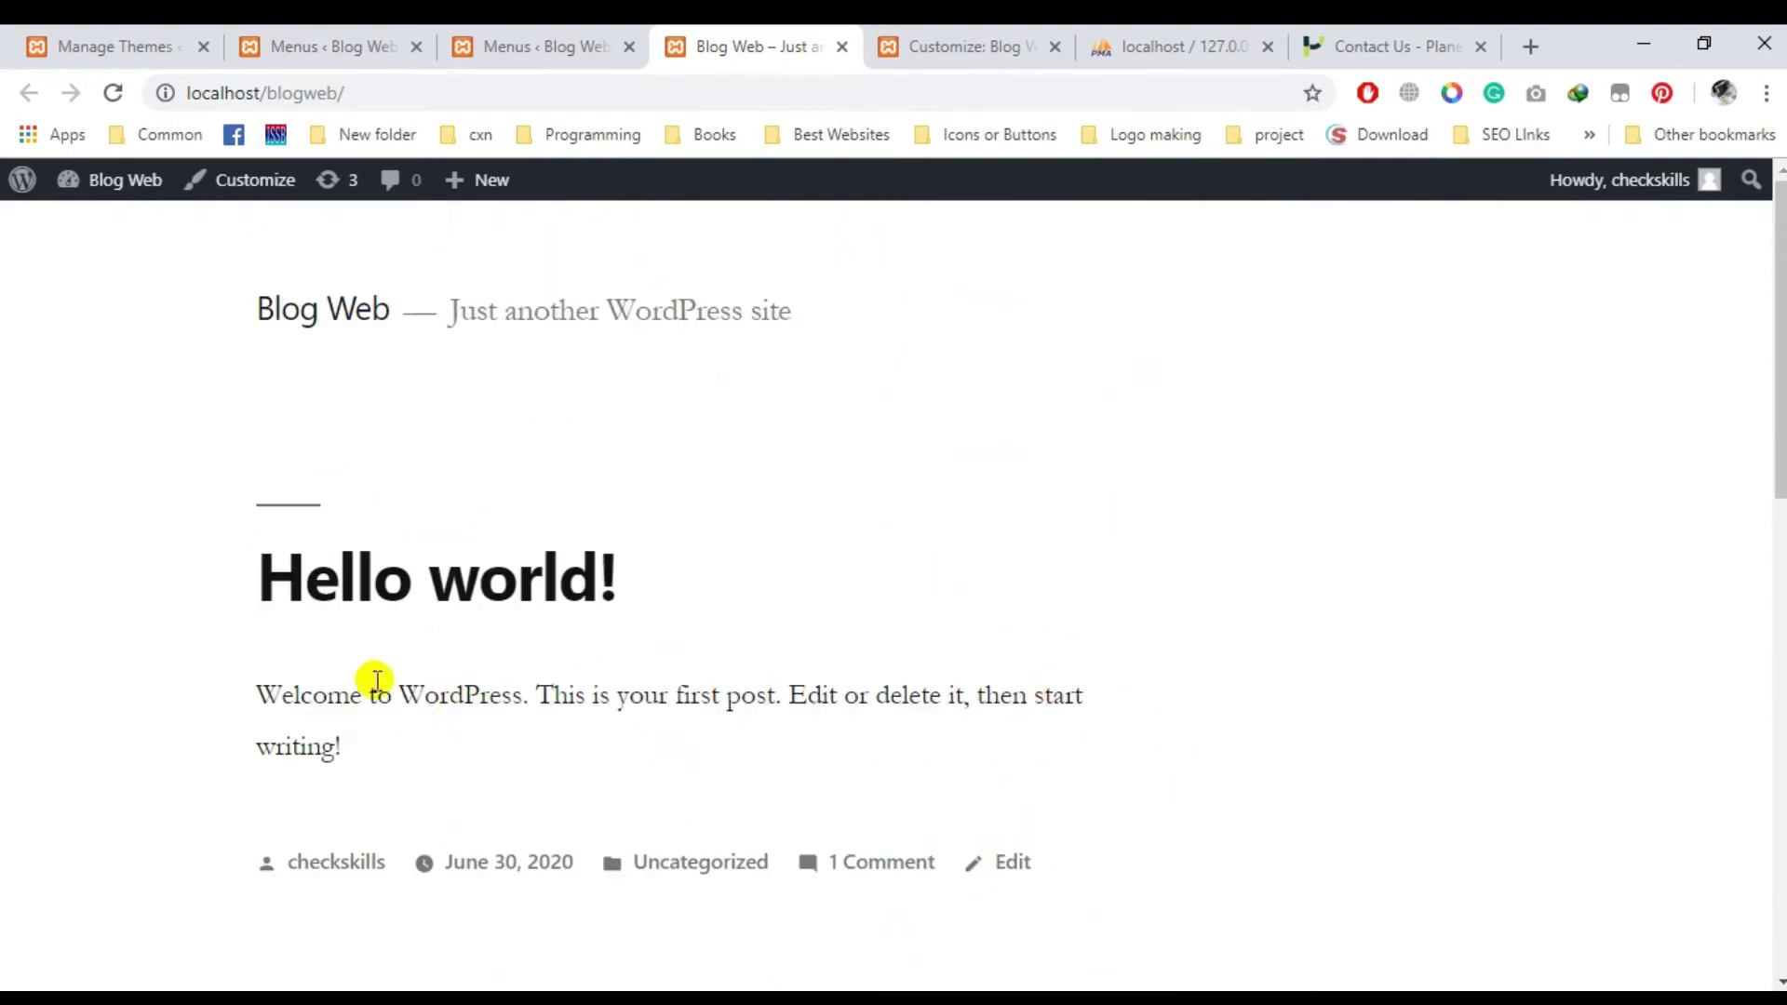
Return to the Menus admin page, add the Home item from the full page list to Main Menu, and save it.
{"action": "left_click", "coordinate": [533, 37]}
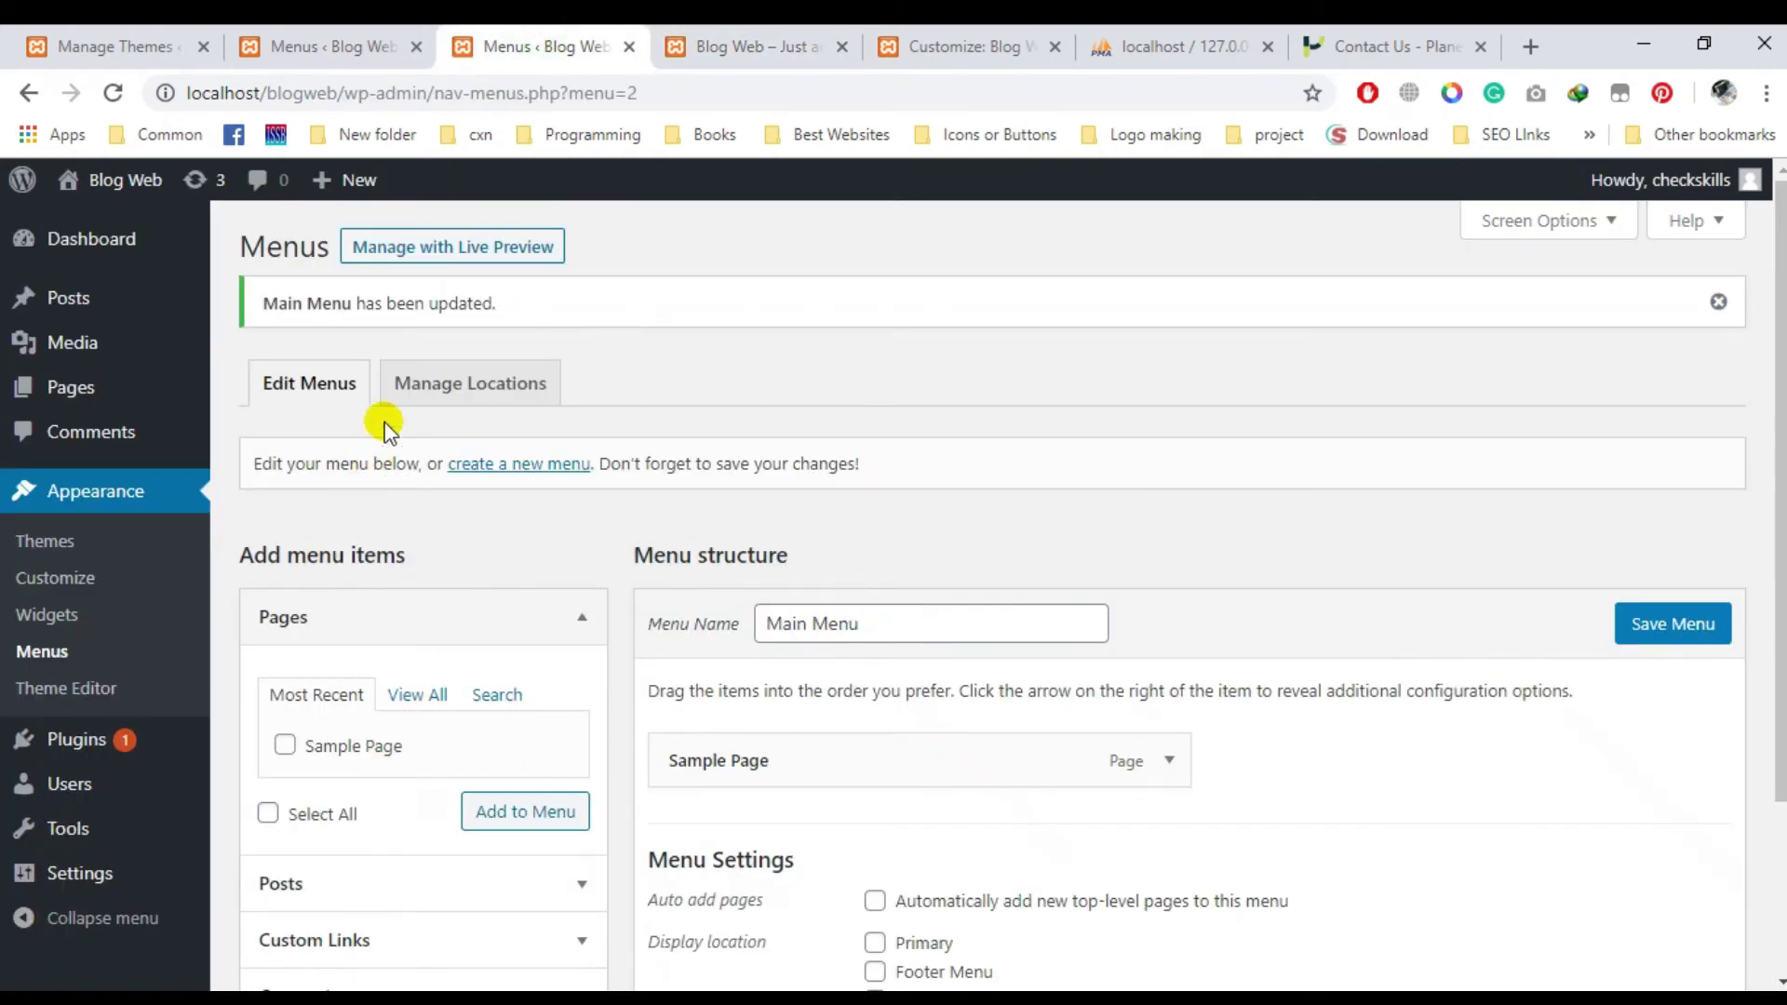
{"action": "left_click", "coordinate": [417, 695]}
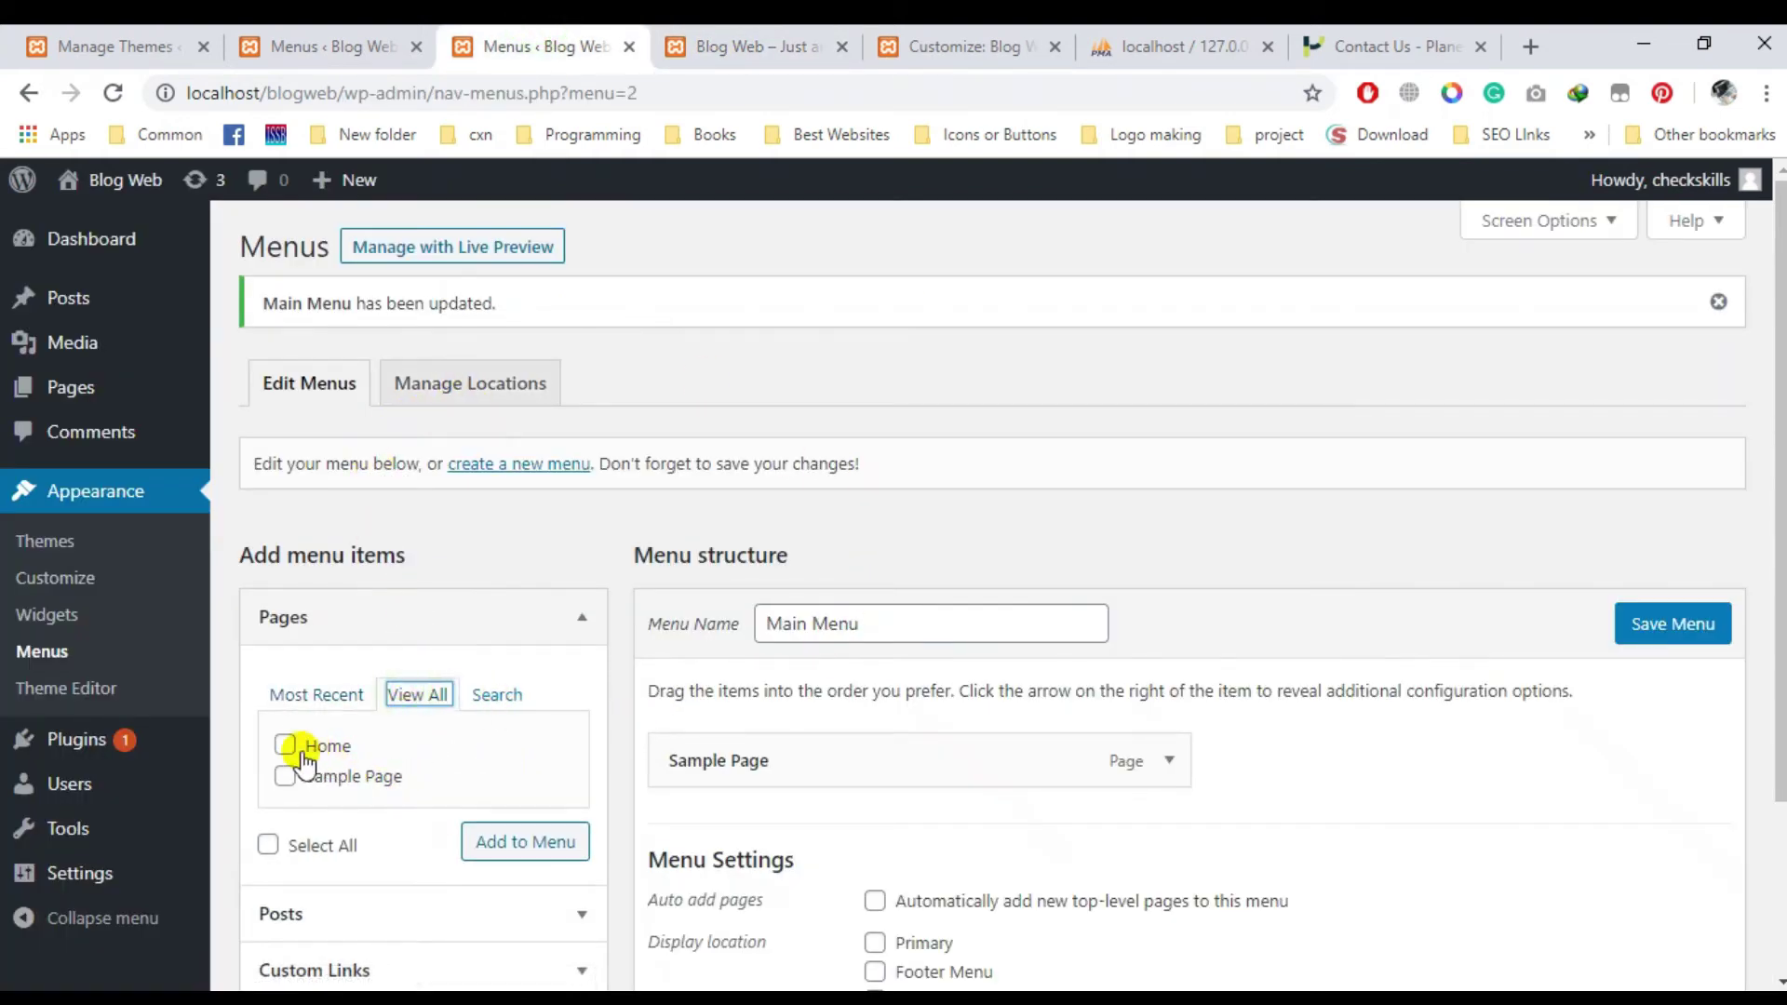
{"action": "left_click", "coordinate": [519, 847]}
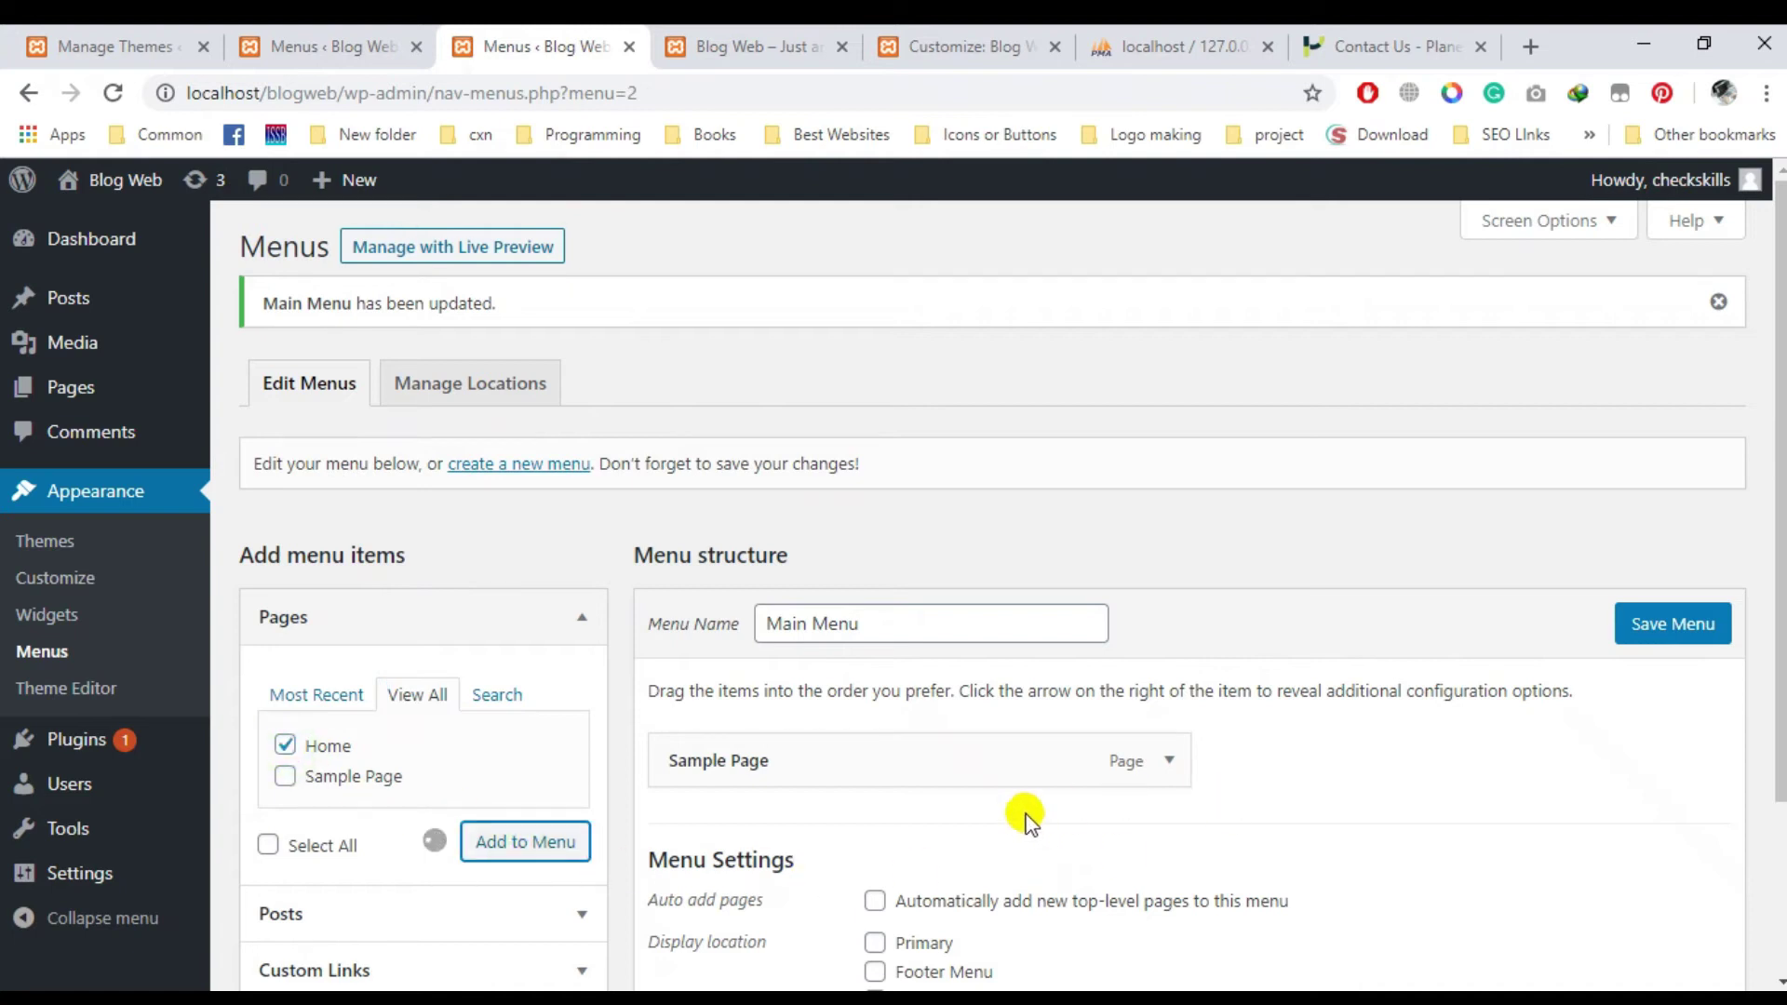
{"action": "left_click", "coordinate": [1699, 642]}
Reload the Blog Web front page and check its header, post area and footer for the Home and Sample Page menu items.
{"action": "left_click", "coordinate": [777, 44]}
{"action": "left_click", "coordinate": [113, 94]}
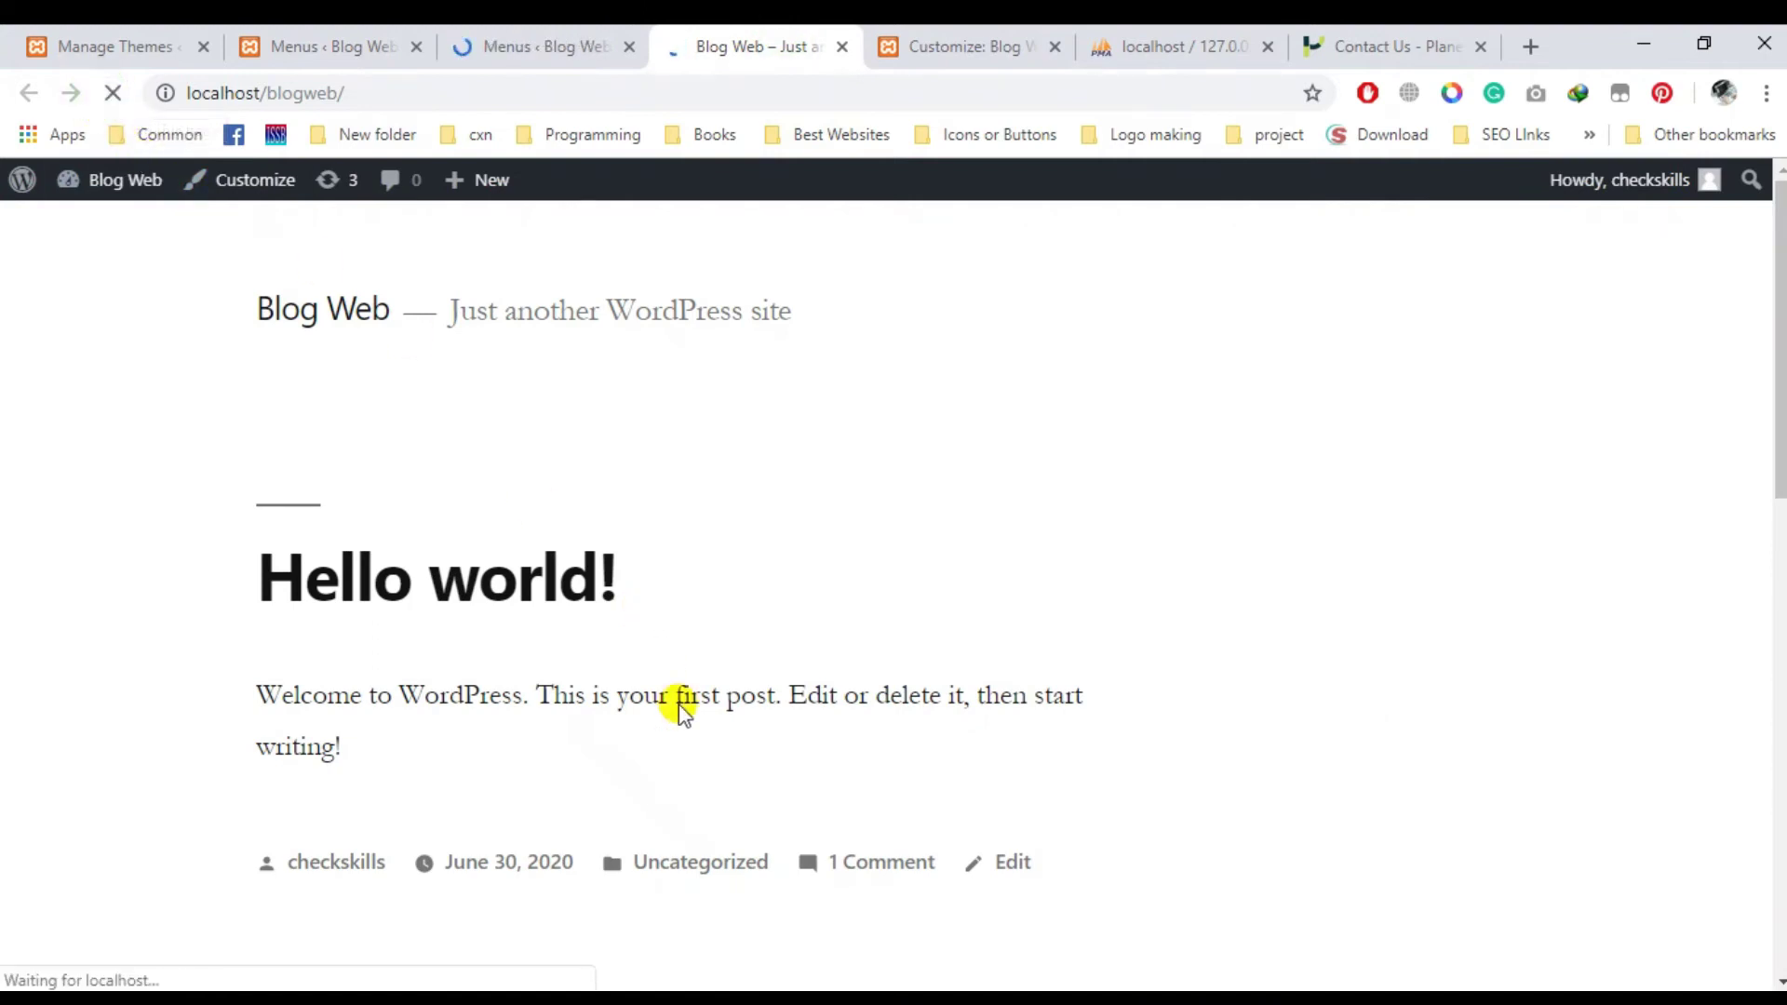
{"action": "scroll", "coordinate": [599, 623], "scroll_direction": "down", "scroll_amount": 2}
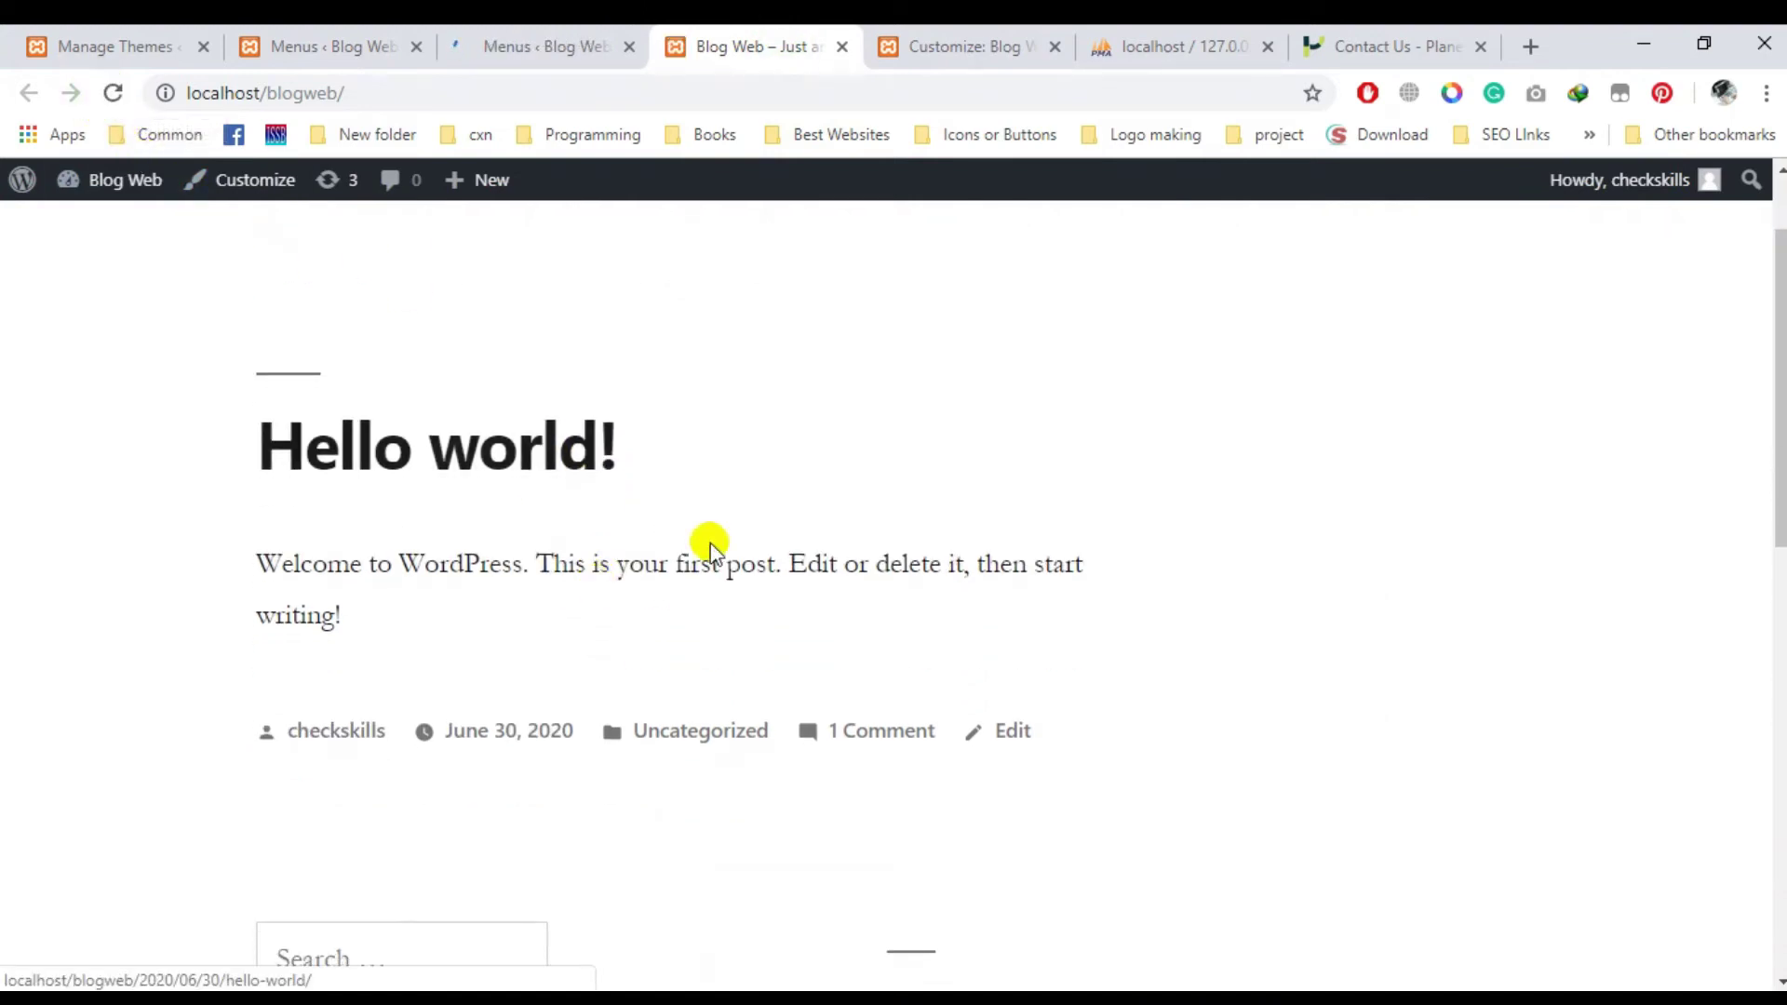
{"action": "scroll", "coordinate": [503, 618], "scroll_direction": "up", "scroll_amount": 2}
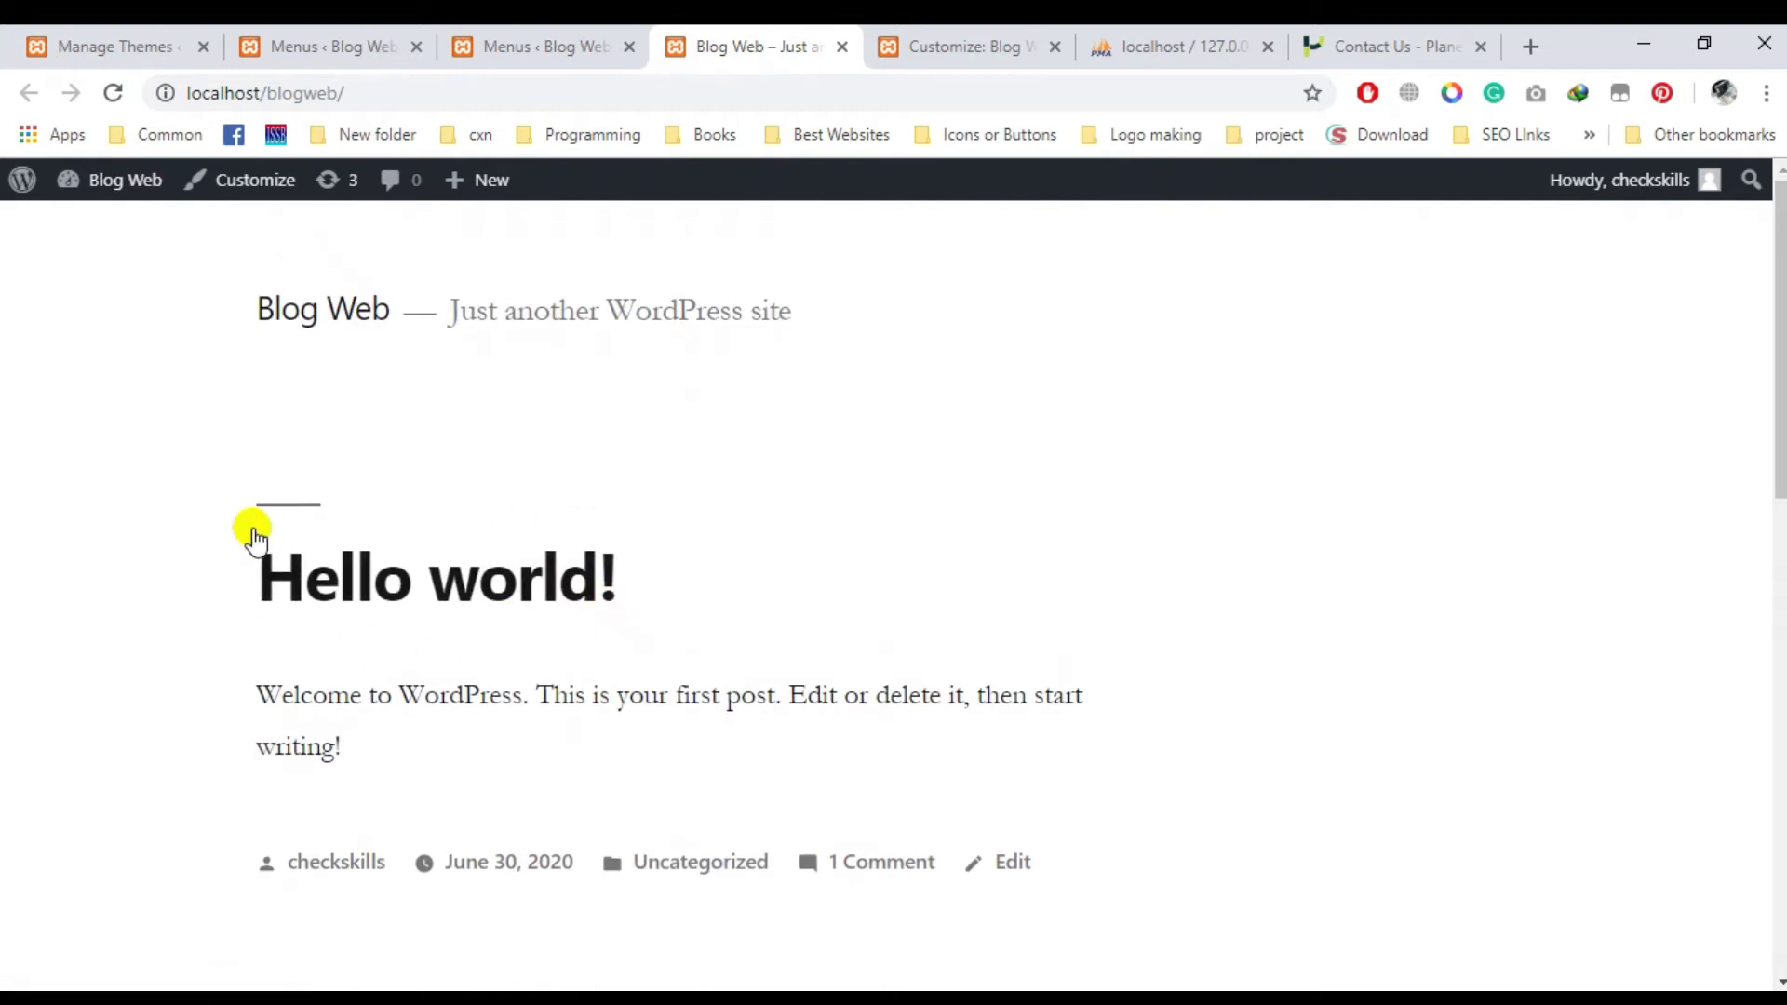
{"action": "scroll", "coordinate": [698, 684], "scroll_direction": "down", "scroll_amount": 6}
{"action": "scroll", "coordinate": [707, 745], "scroll_direction": "up", "scroll_amount": 3}
{"action": "scroll", "coordinate": [745, 828], "scroll_direction": "up", "scroll_amount": 3}
{"action": "scroll", "coordinate": [707, 881], "scroll_direction": "down", "scroll_amount": 1}
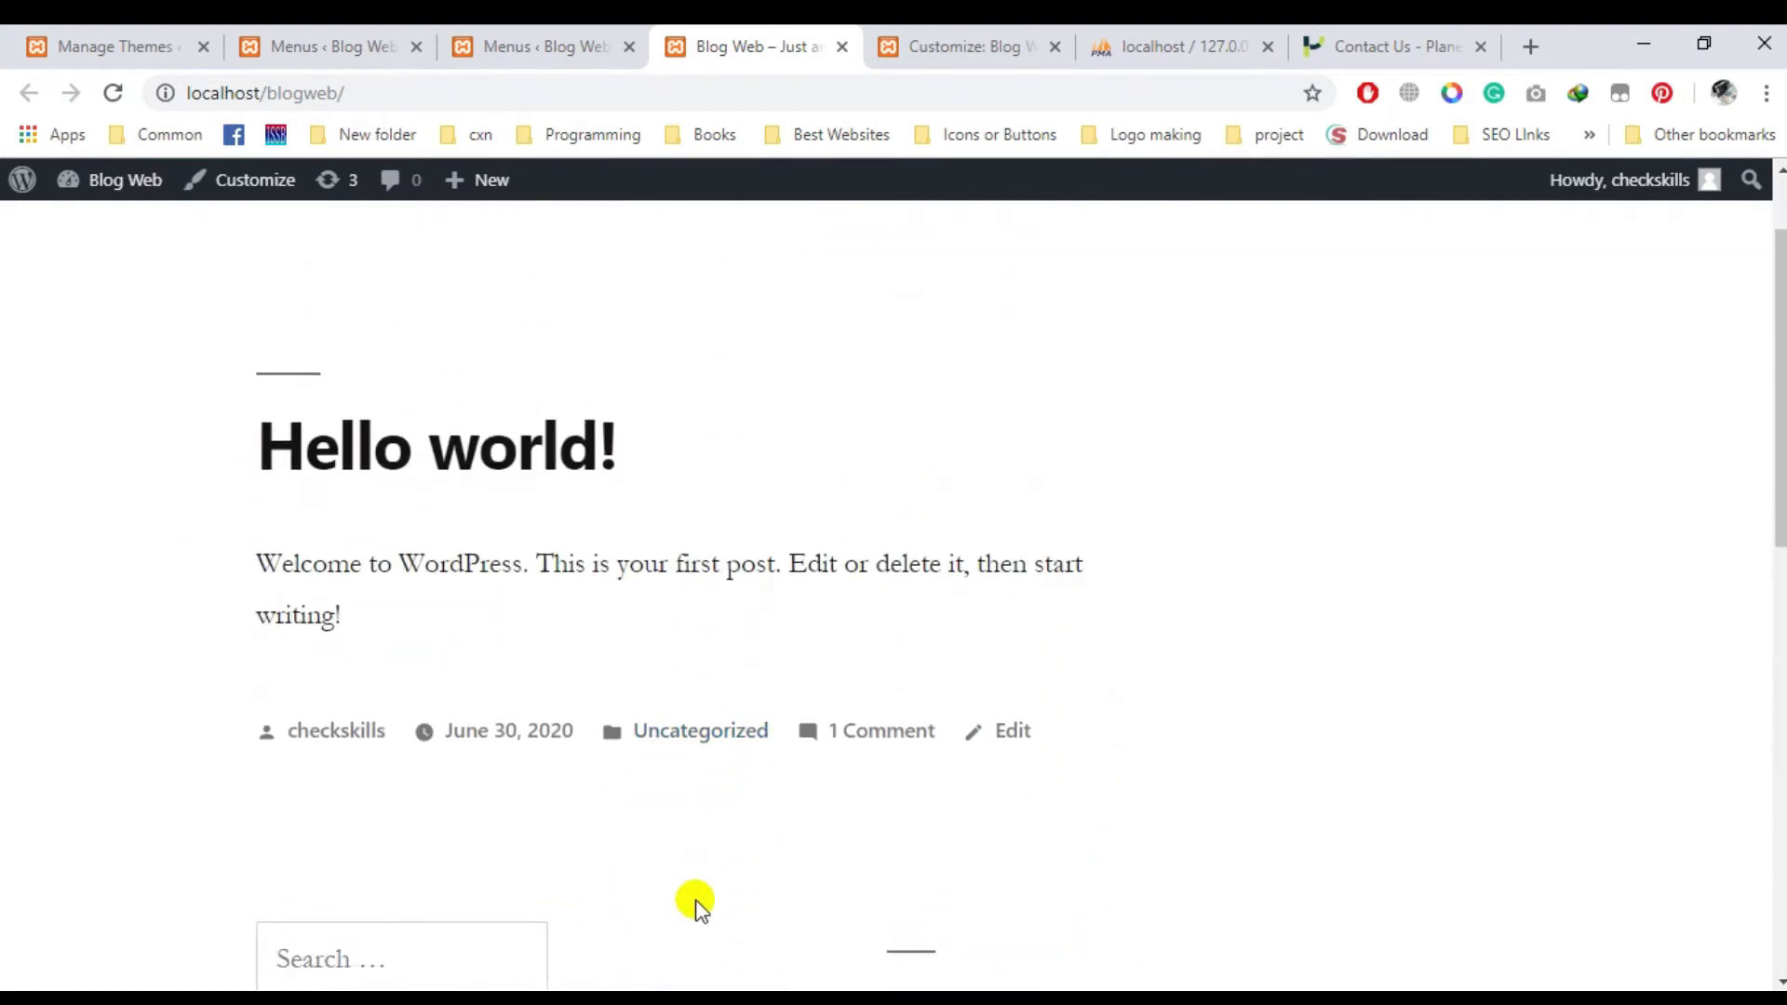
{"action": "scroll", "coordinate": [707, 908], "scroll_direction": "down", "scroll_amount": 4}
{"action": "scroll", "coordinate": [698, 522], "scroll_direction": "up", "scroll_amount": 1}
{"action": "scroll", "coordinate": [702, 527], "scroll_direction": "down", "scroll_amount": 5}
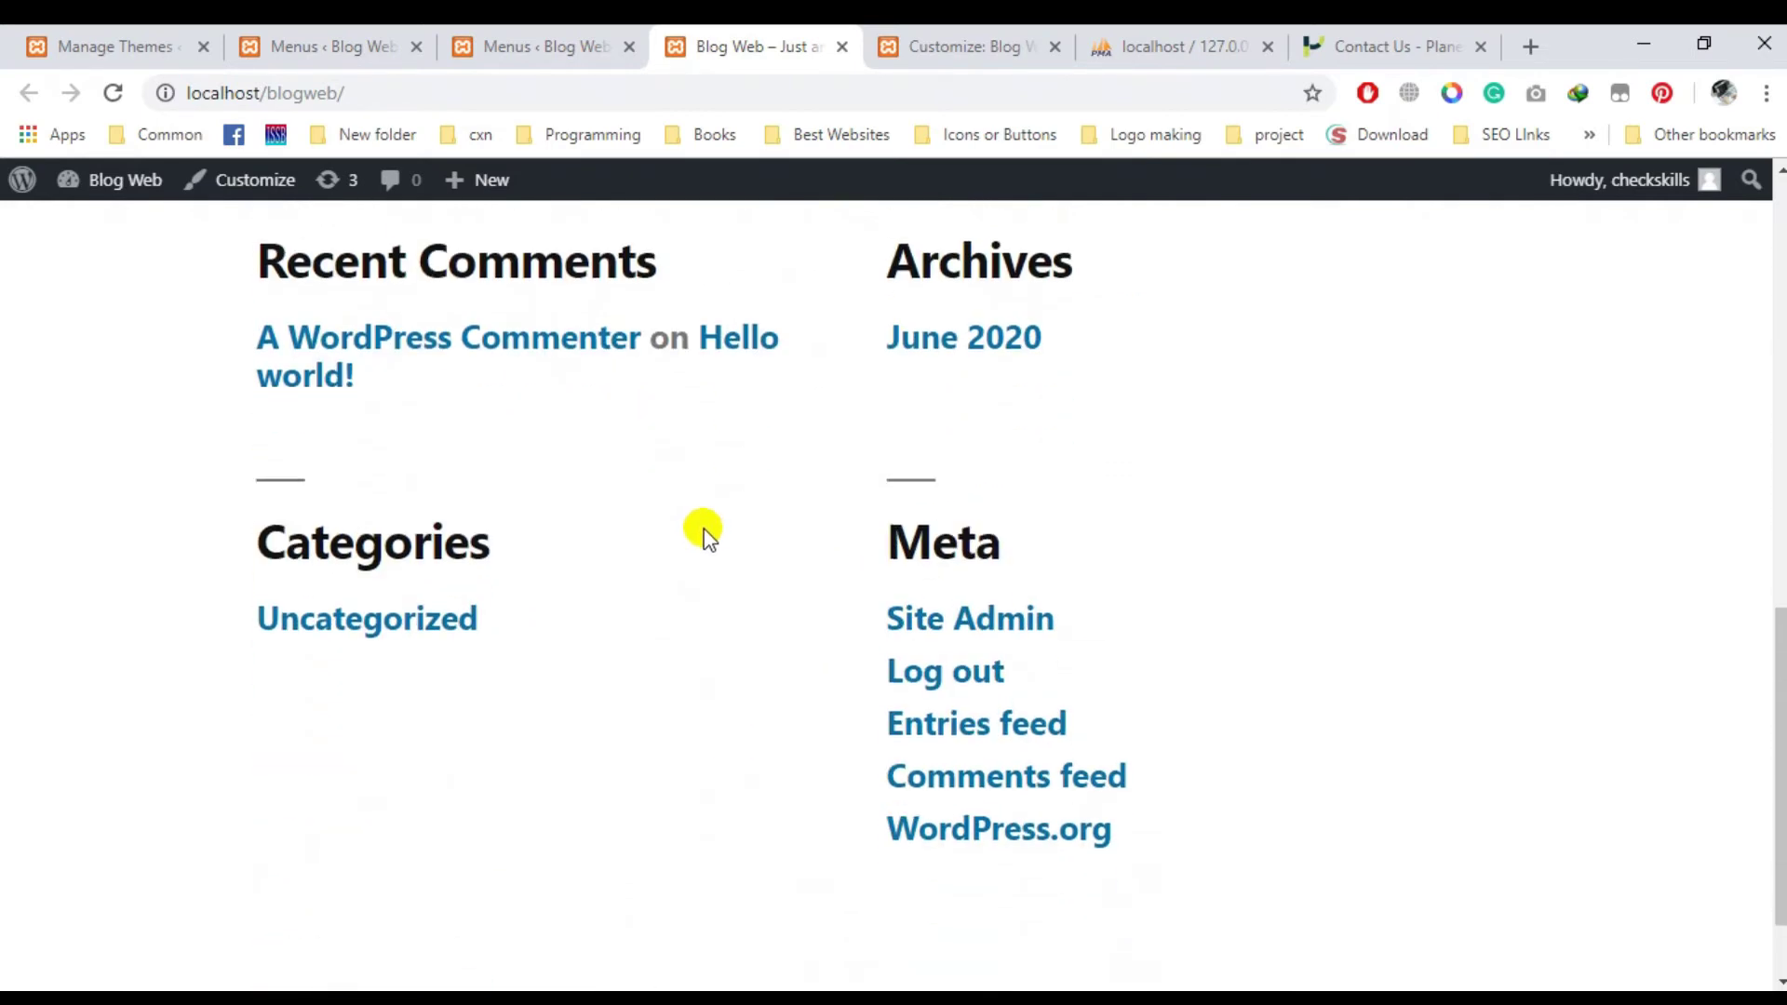
{"action": "scroll", "coordinate": [718, 537], "scroll_direction": "up", "scroll_amount": 10}
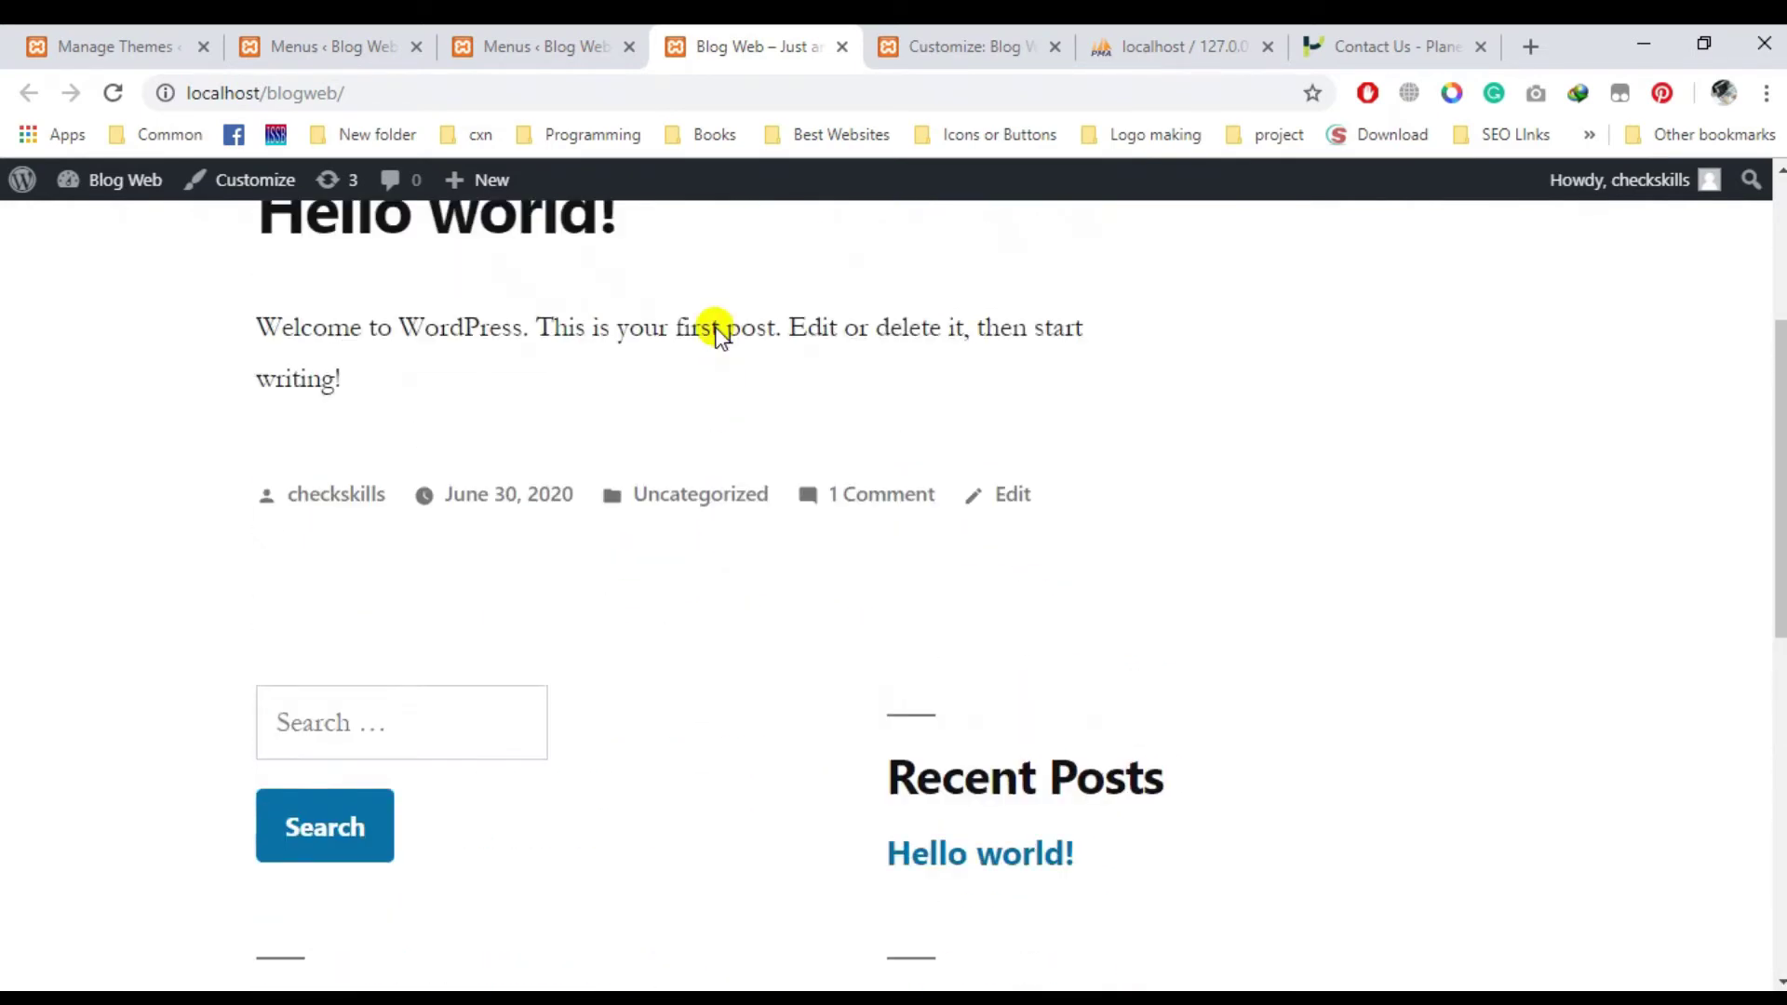
Select Primary as Main Menu's display location and compare that choice with the front page's header area.
{"action": "left_click", "coordinate": [581, 42]}
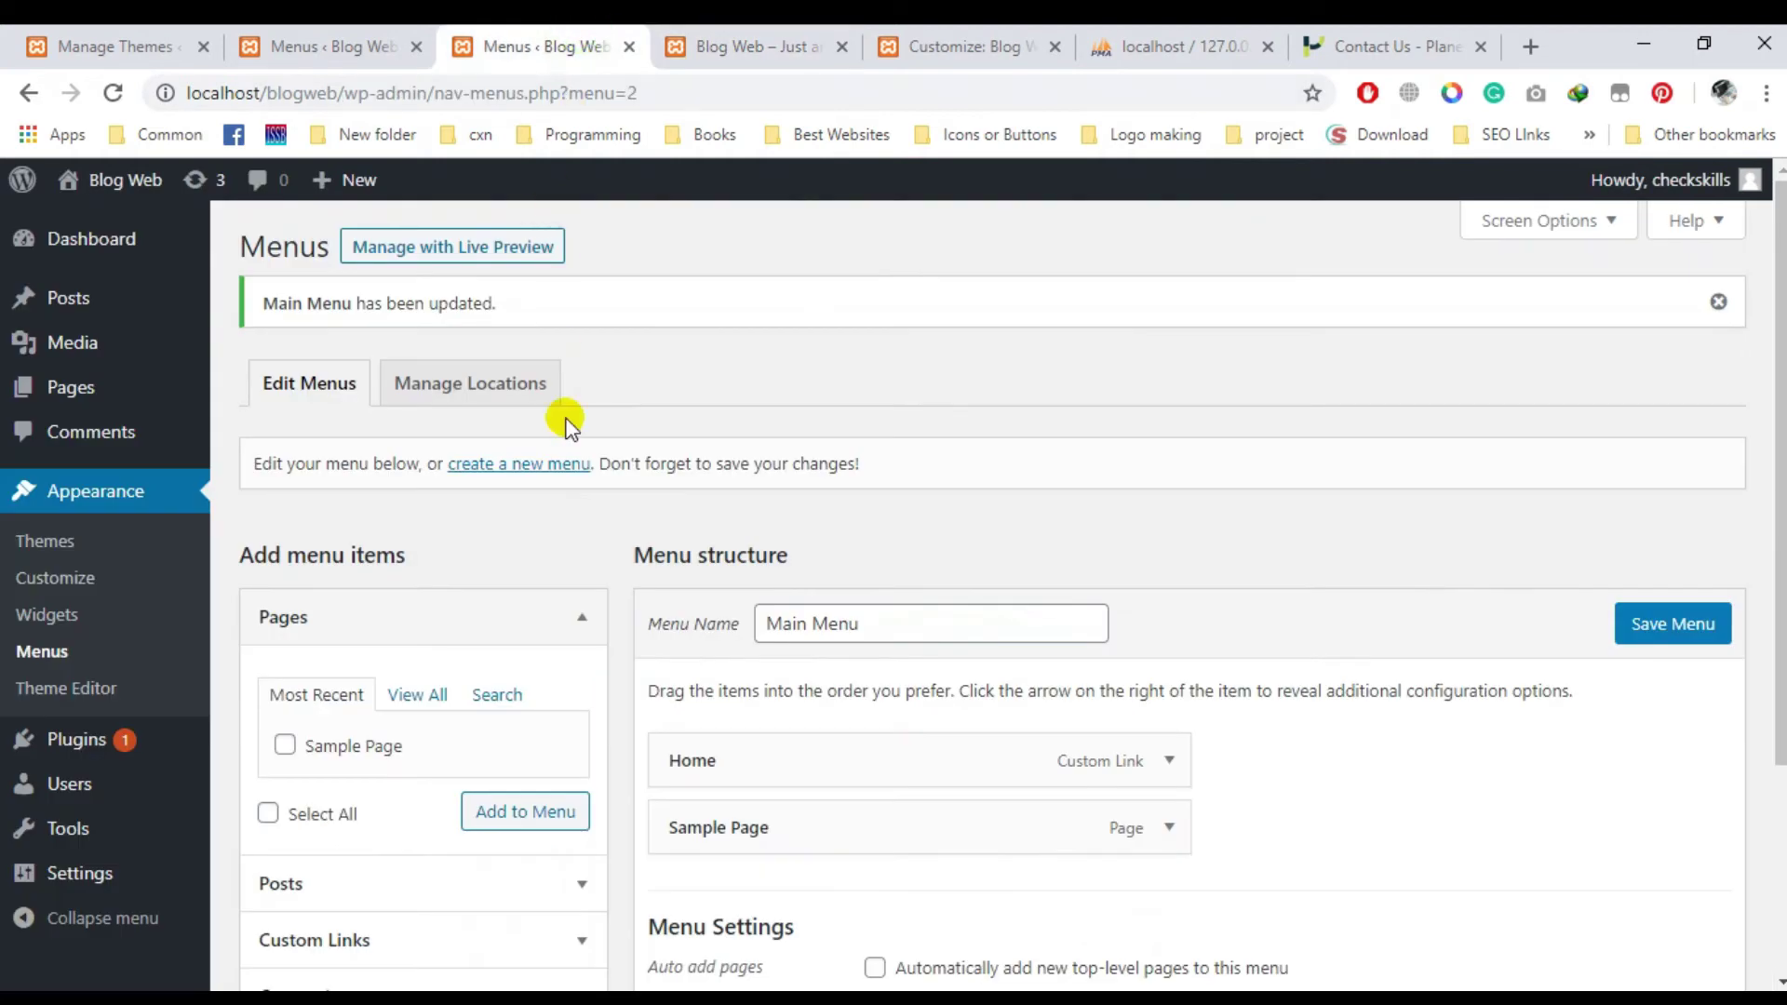
{"action": "scroll", "coordinate": [491, 615], "scroll_direction": "down", "scroll_amount": 3}
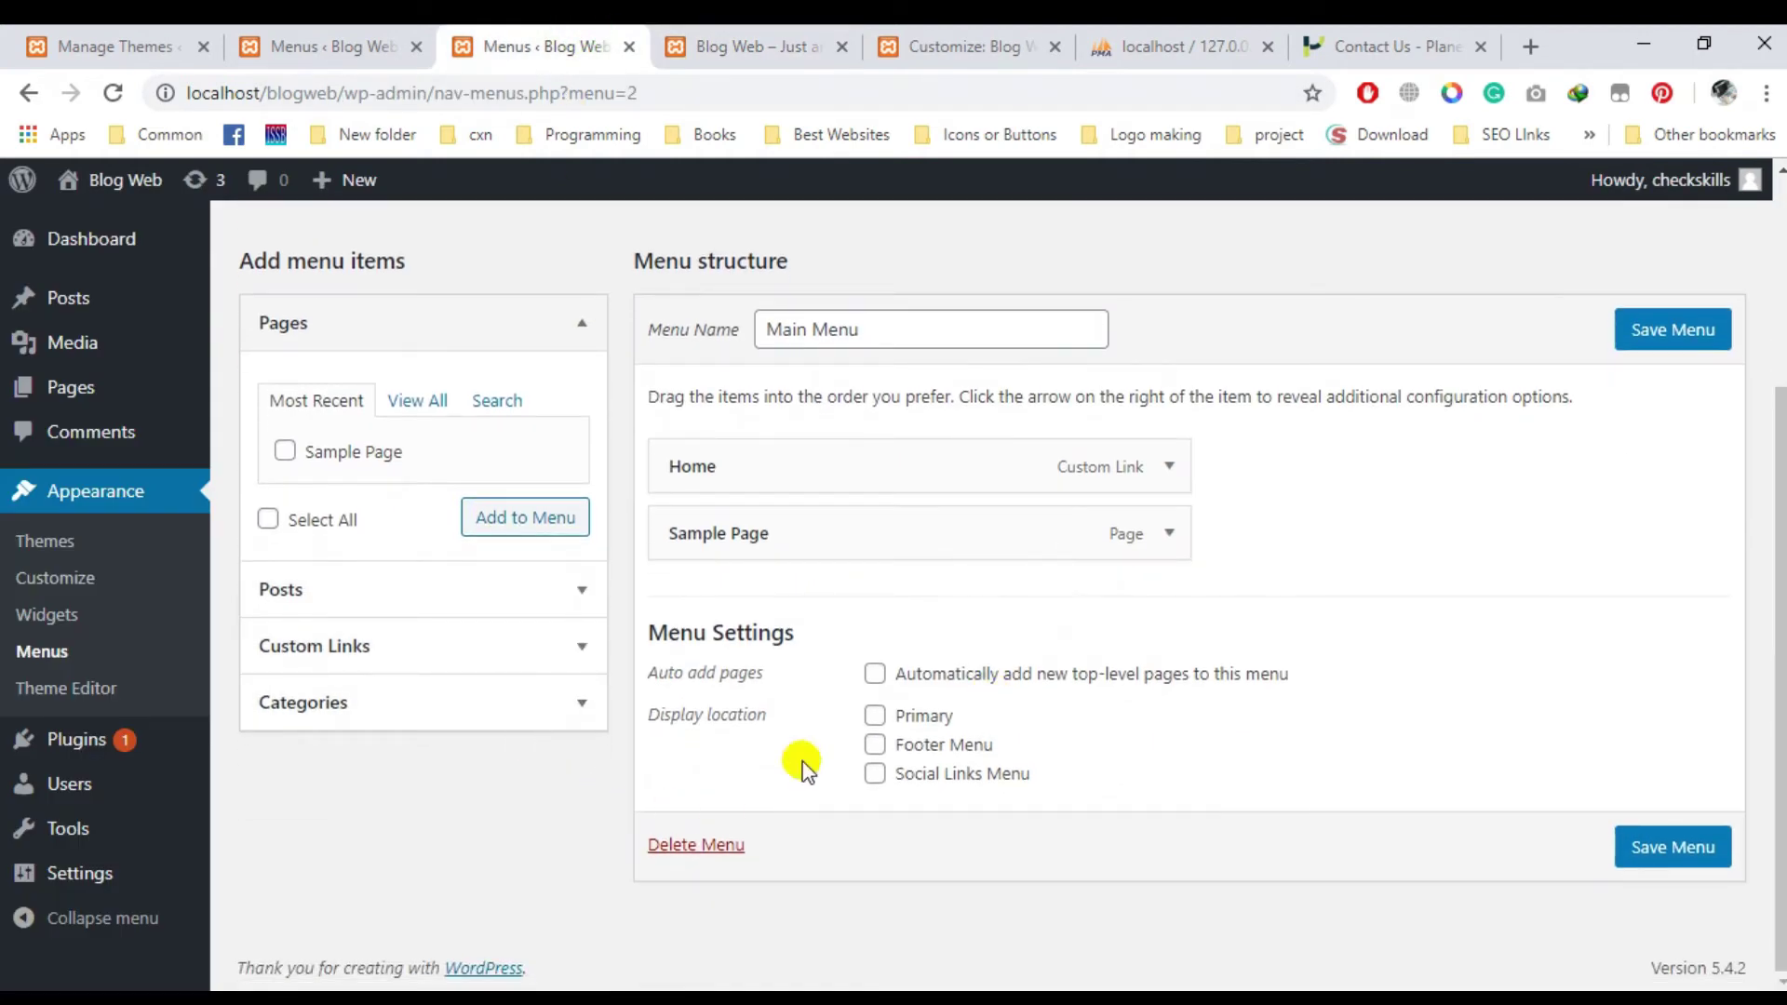
{"action": "left_click", "coordinate": [875, 717]}
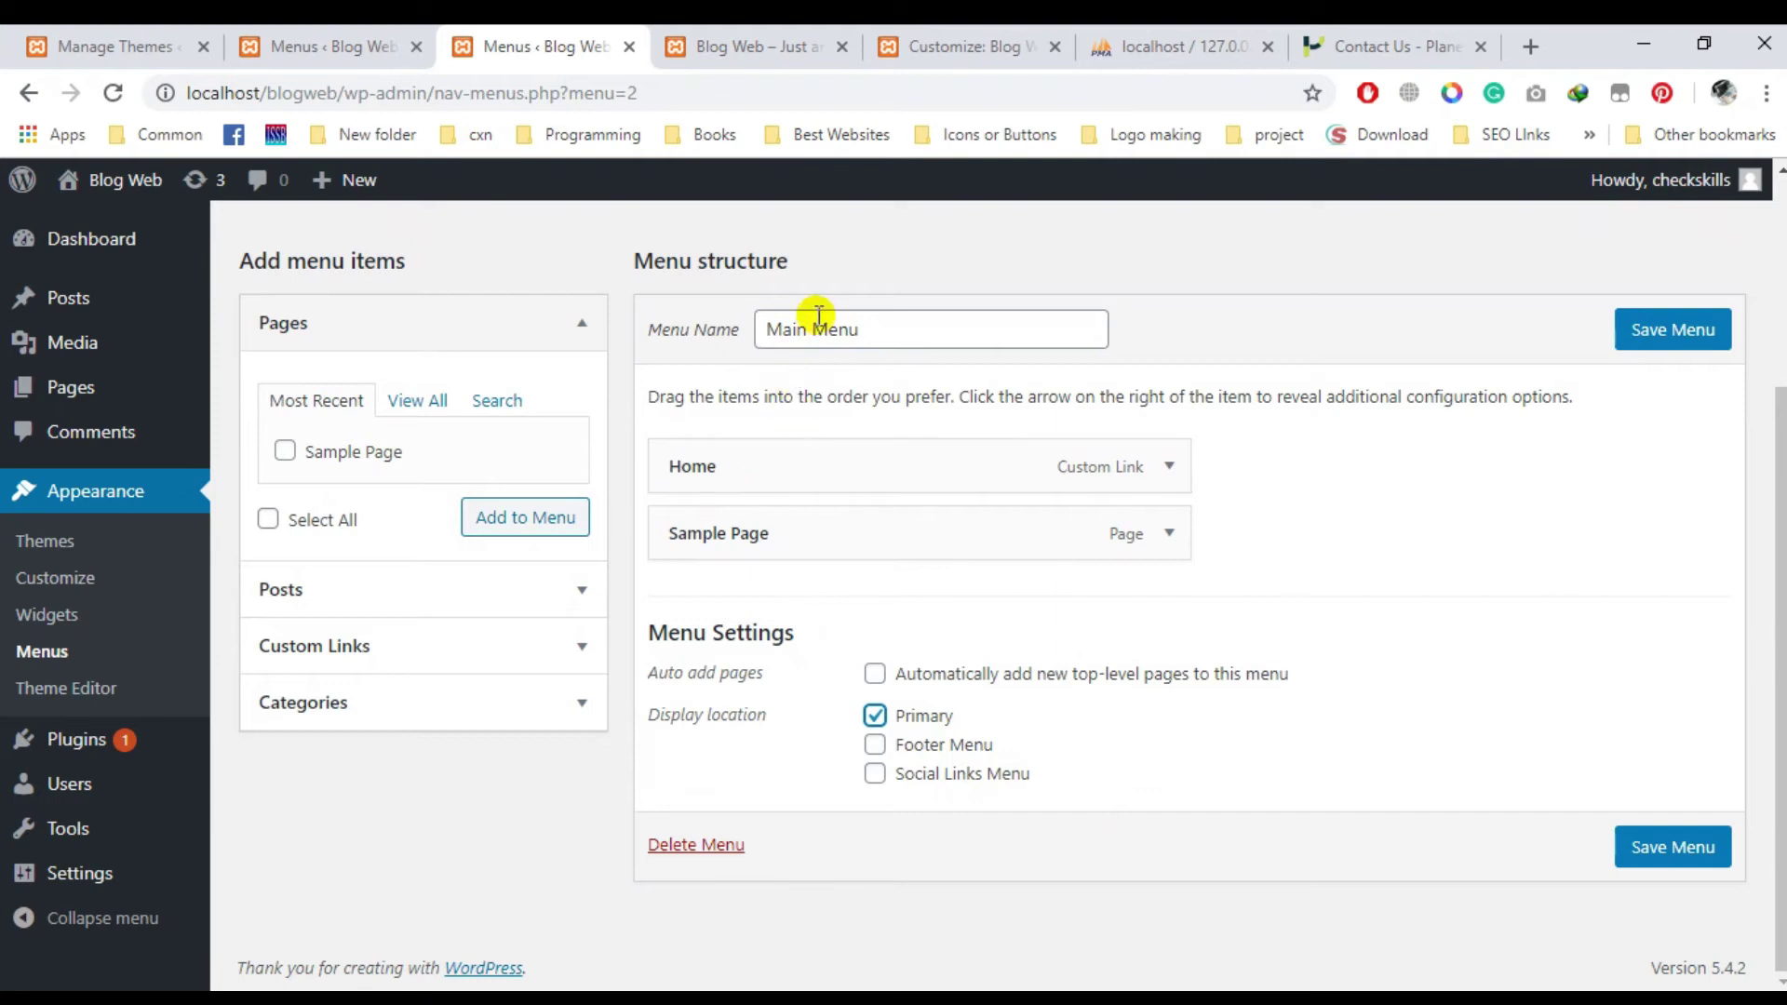
{"action": "left_click", "coordinate": [819, 42]}
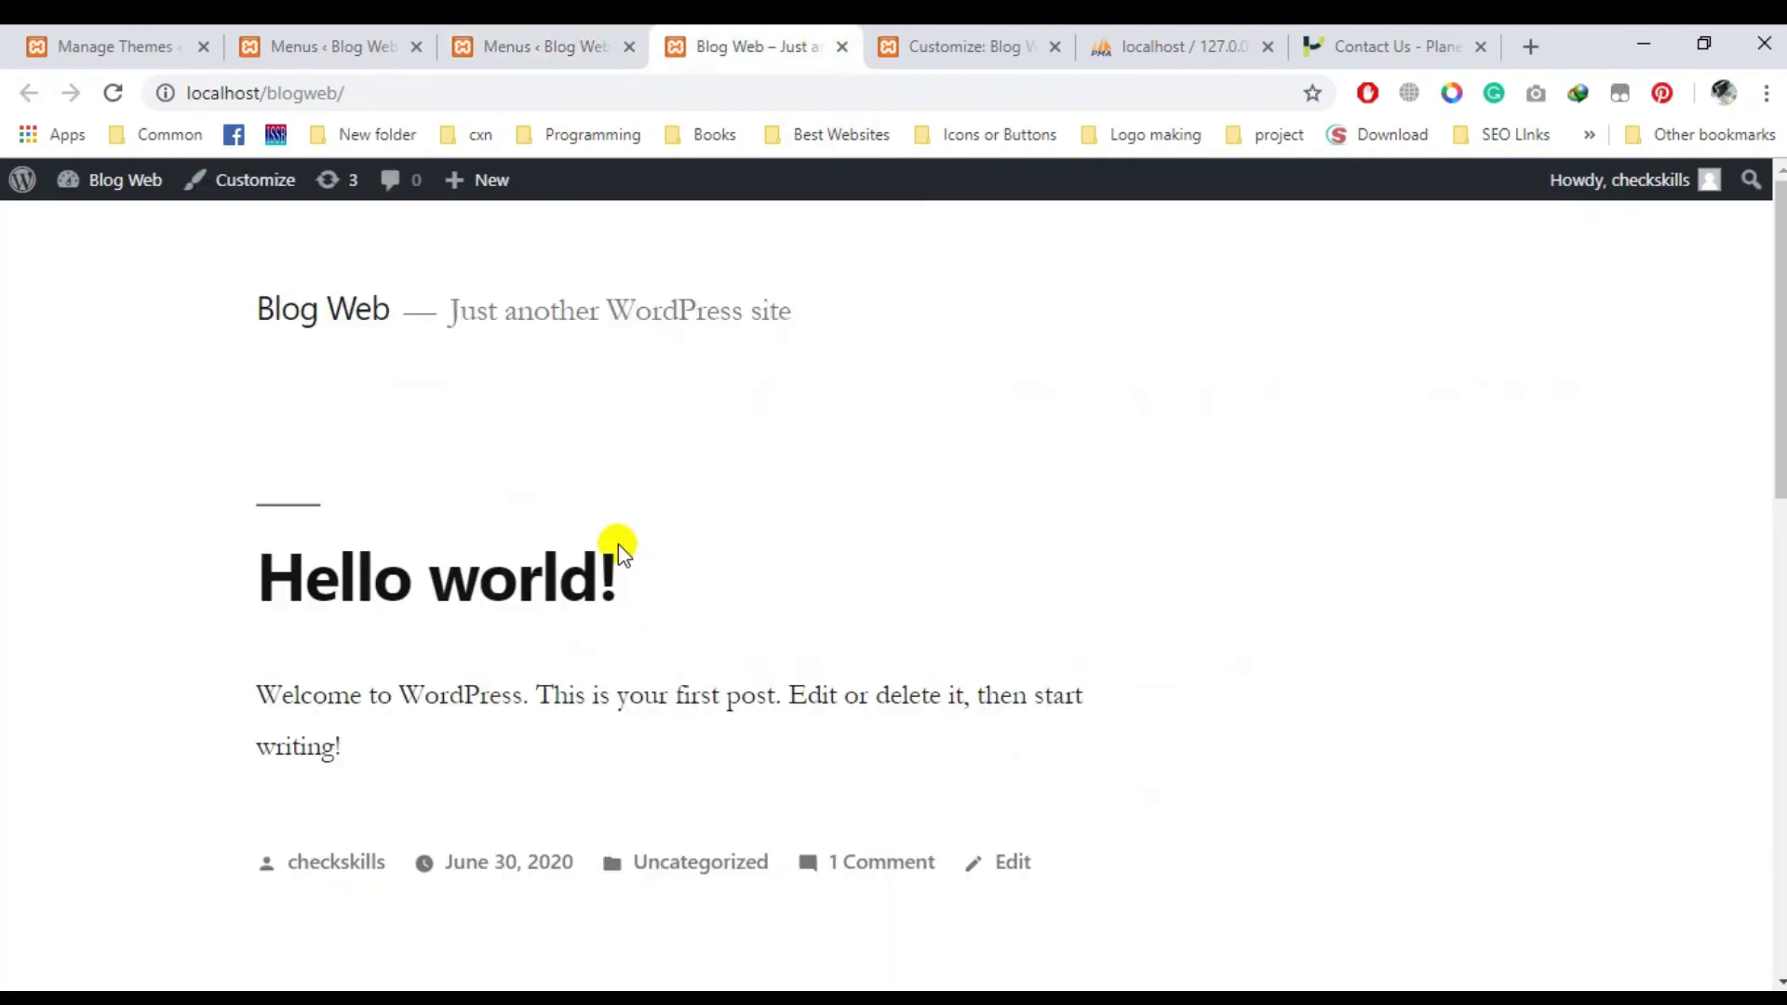
{"action": "left_click", "coordinate": [554, 39]}
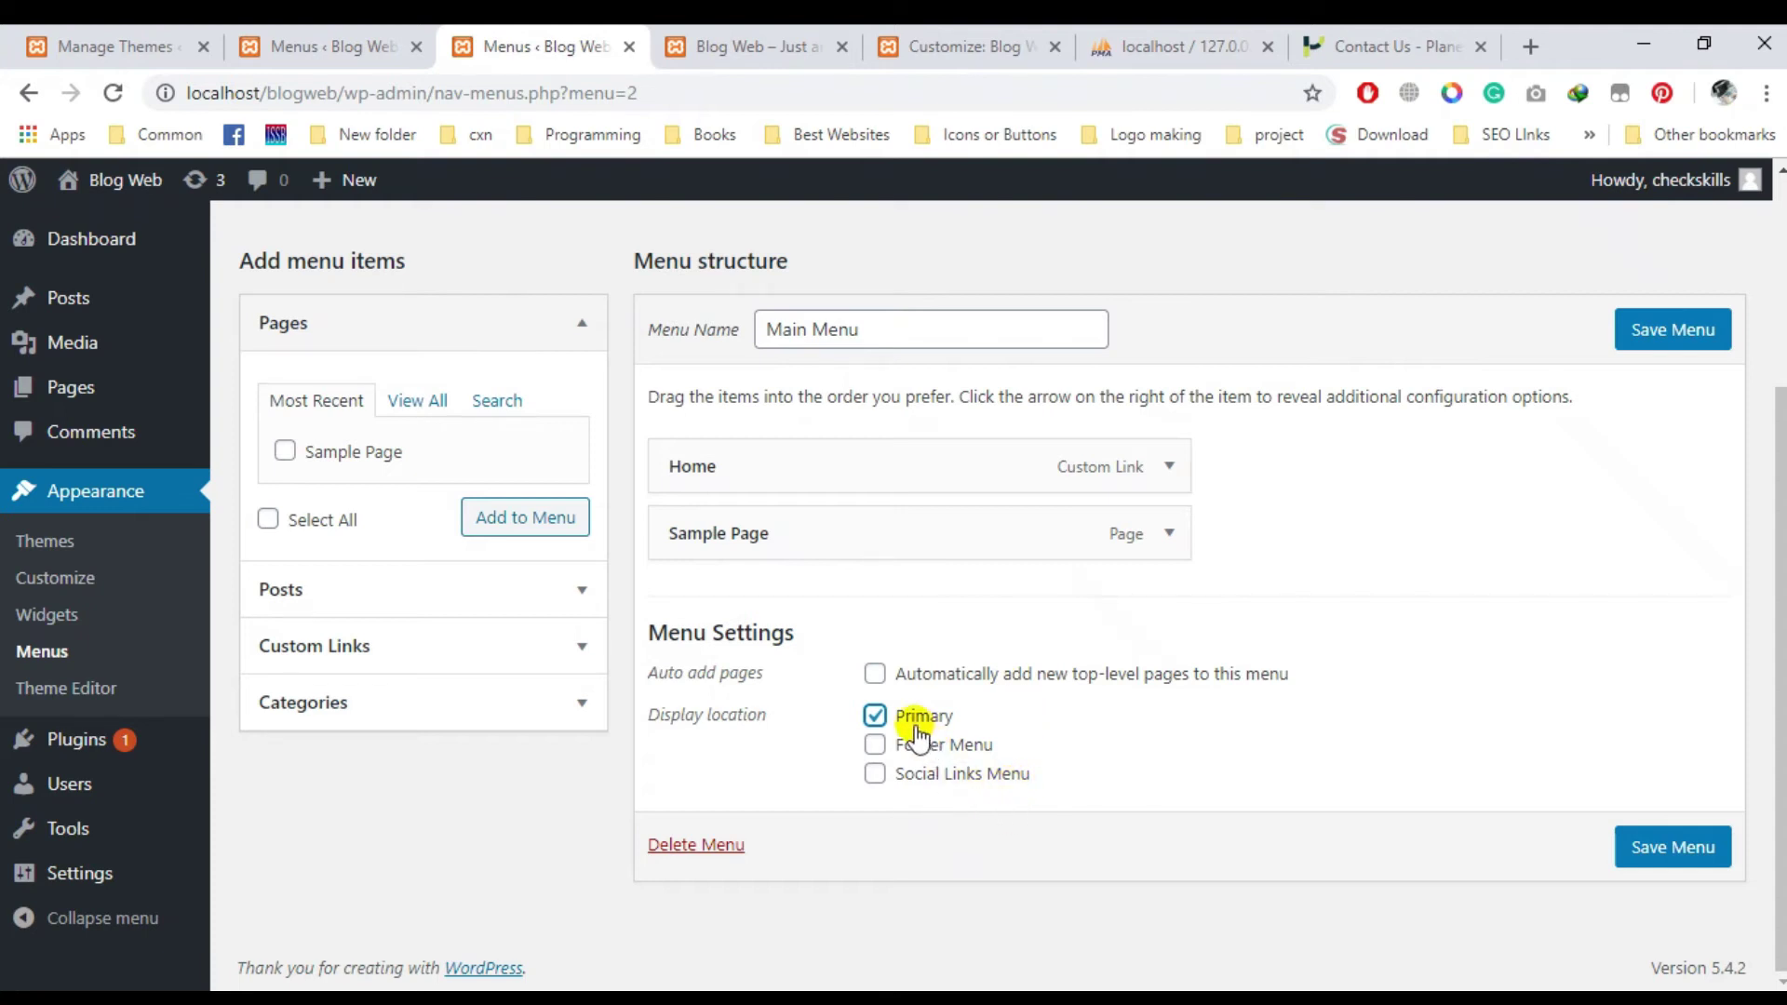
Save Main Menu with the Primary display location and reload the Blog Web front page to check its header.
{"action": "left_click", "coordinate": [779, 37]}
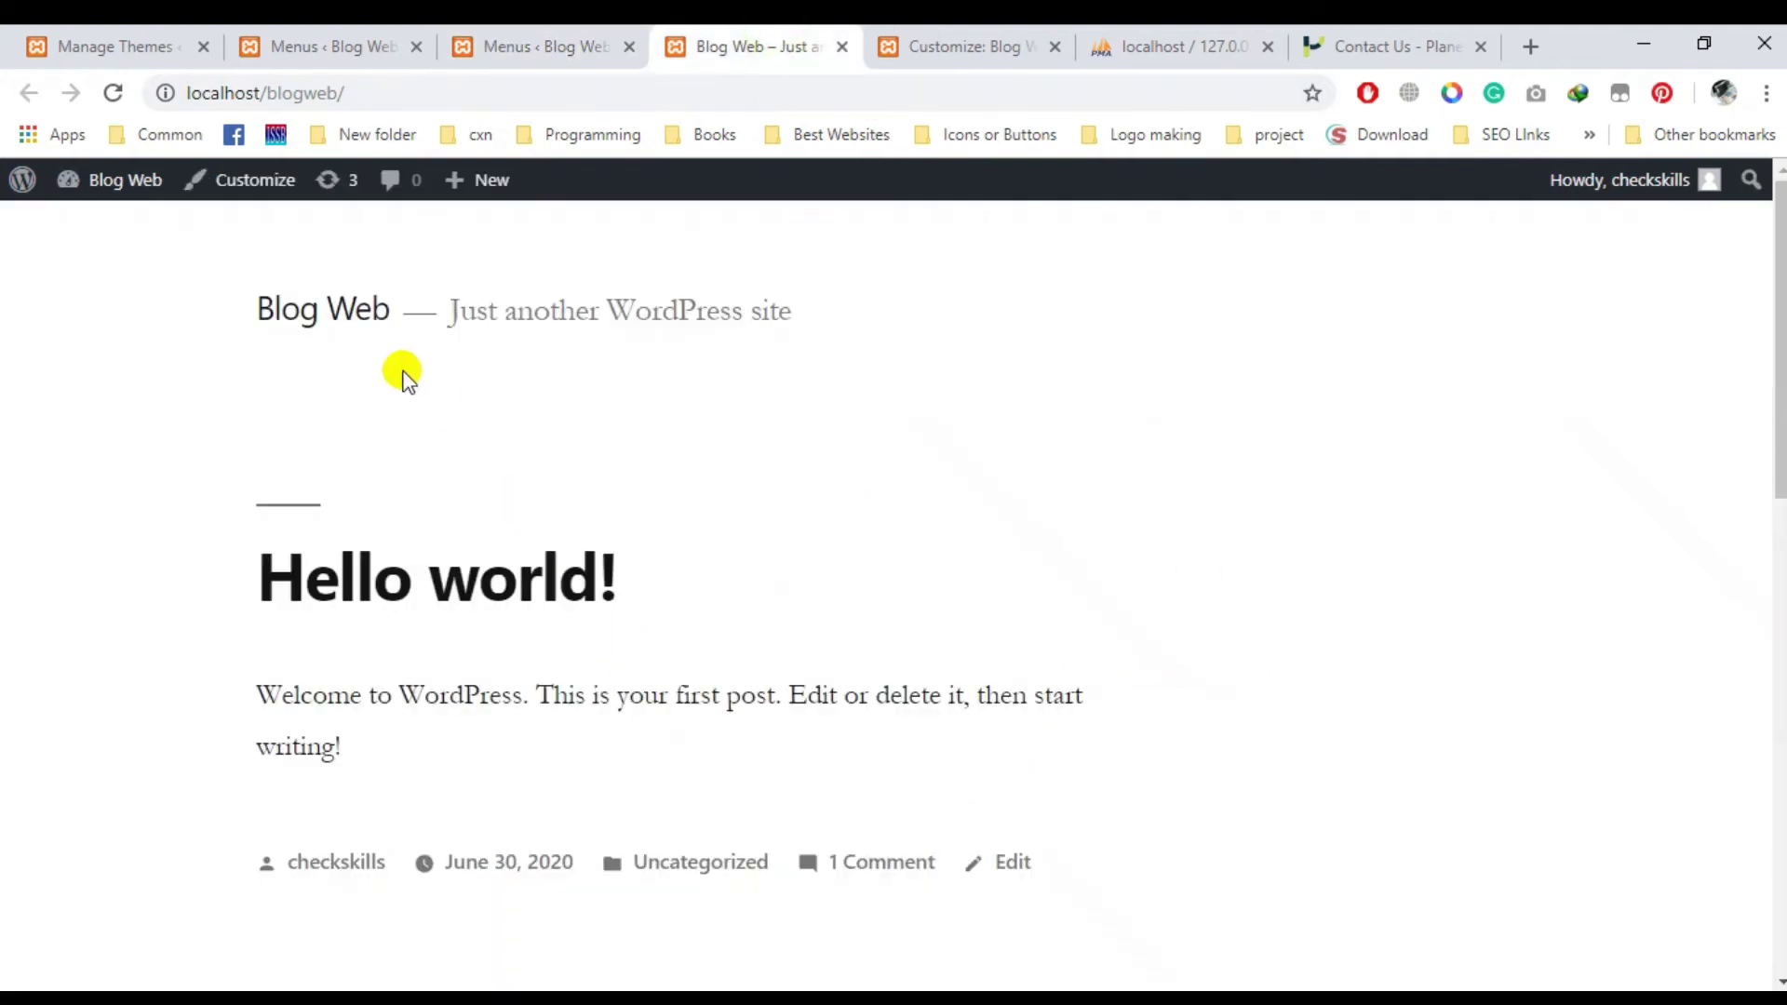
{"action": "left_click", "coordinate": [603, 39]}
{"action": "left_click", "coordinate": [1668, 337]}
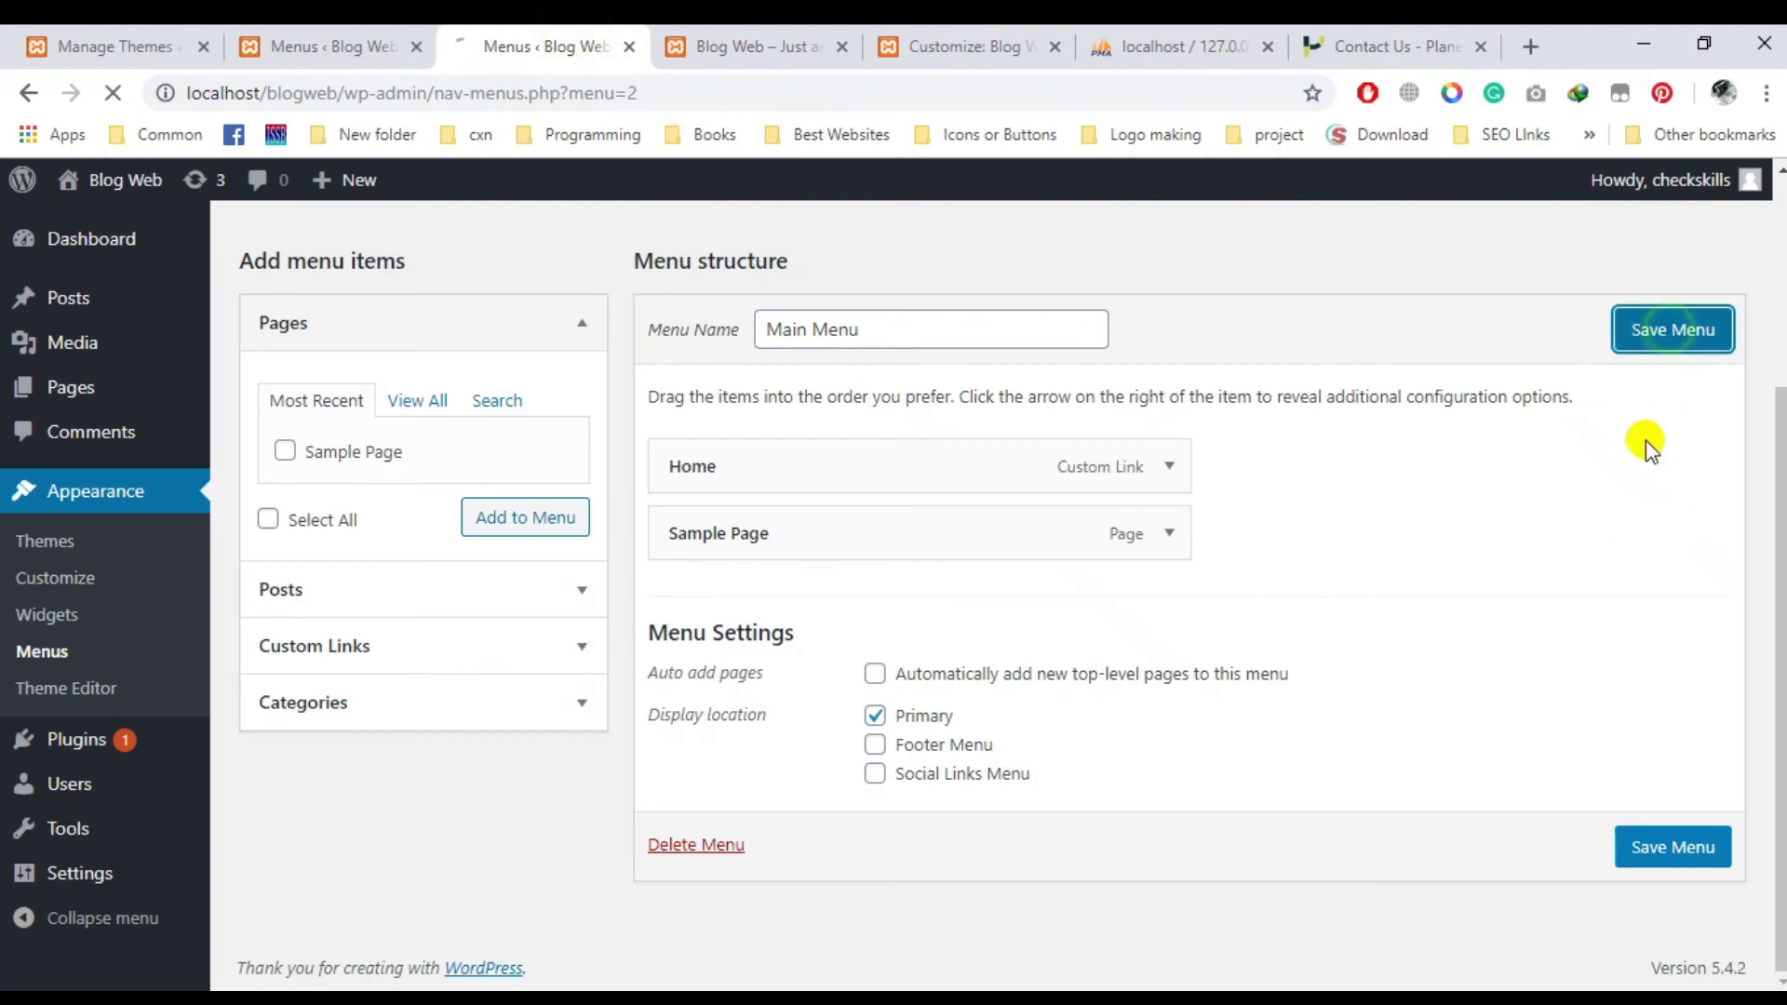
{"action": "left_click", "coordinate": [750, 44]}
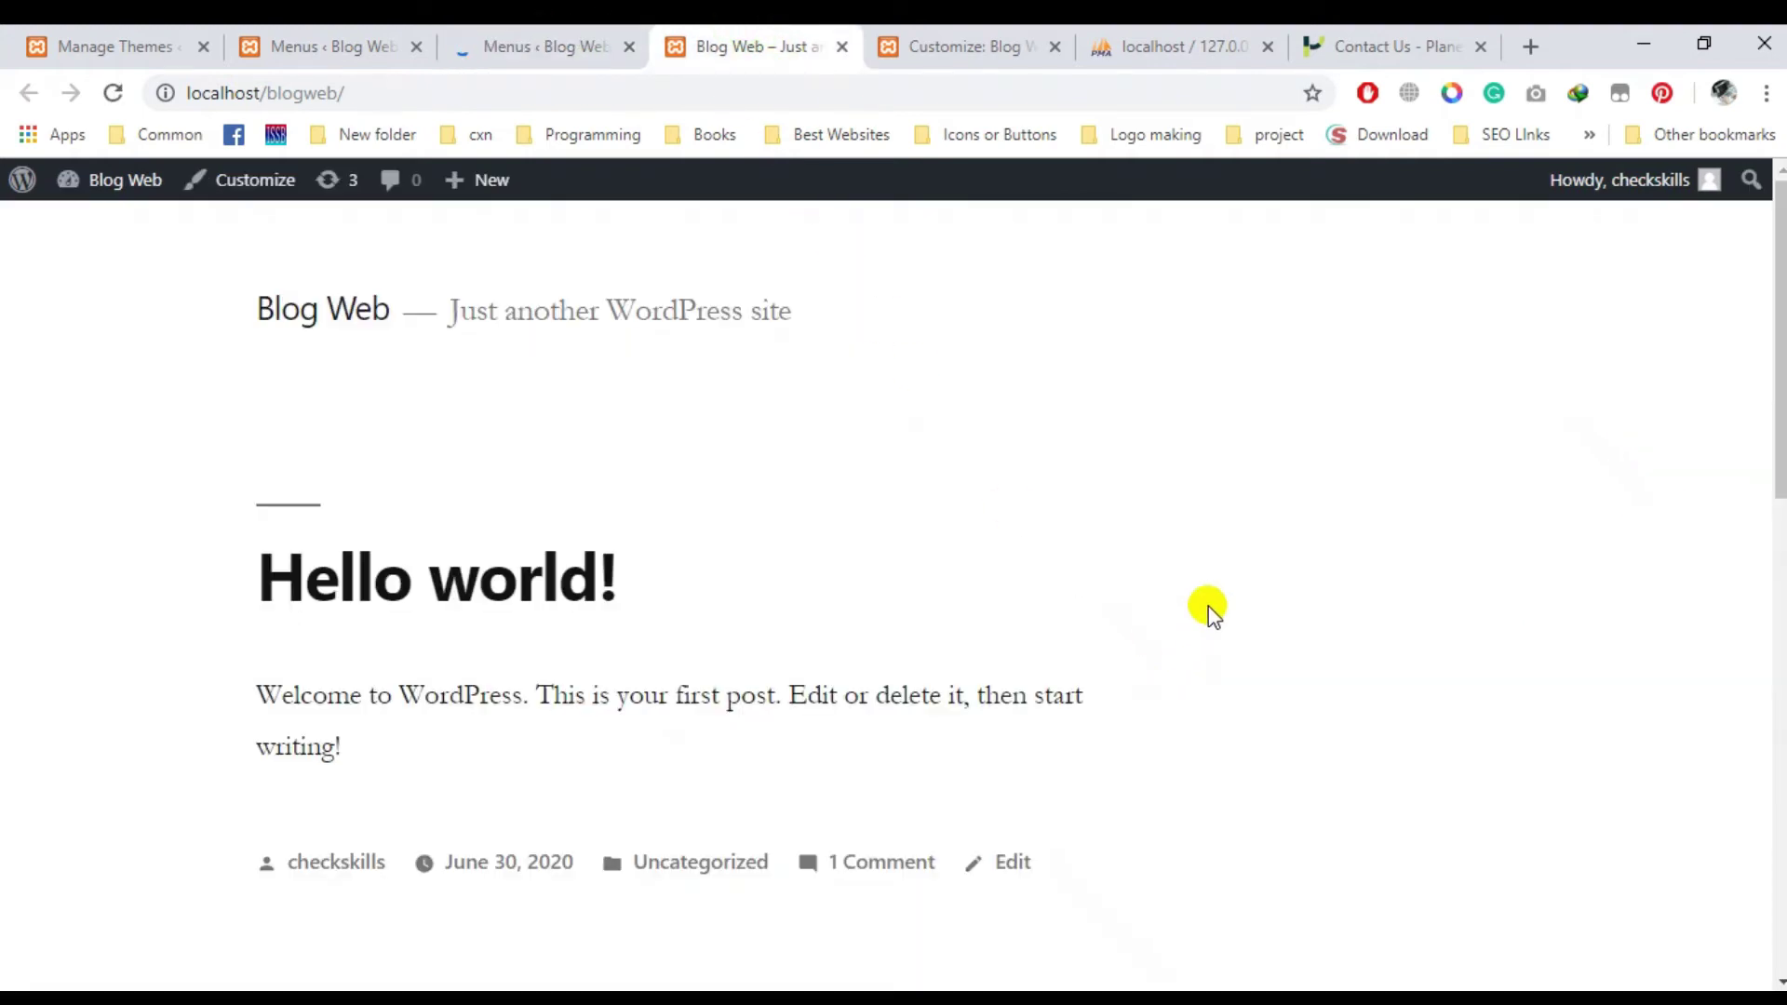
{"action": "left_click", "coordinate": [127, 95]}
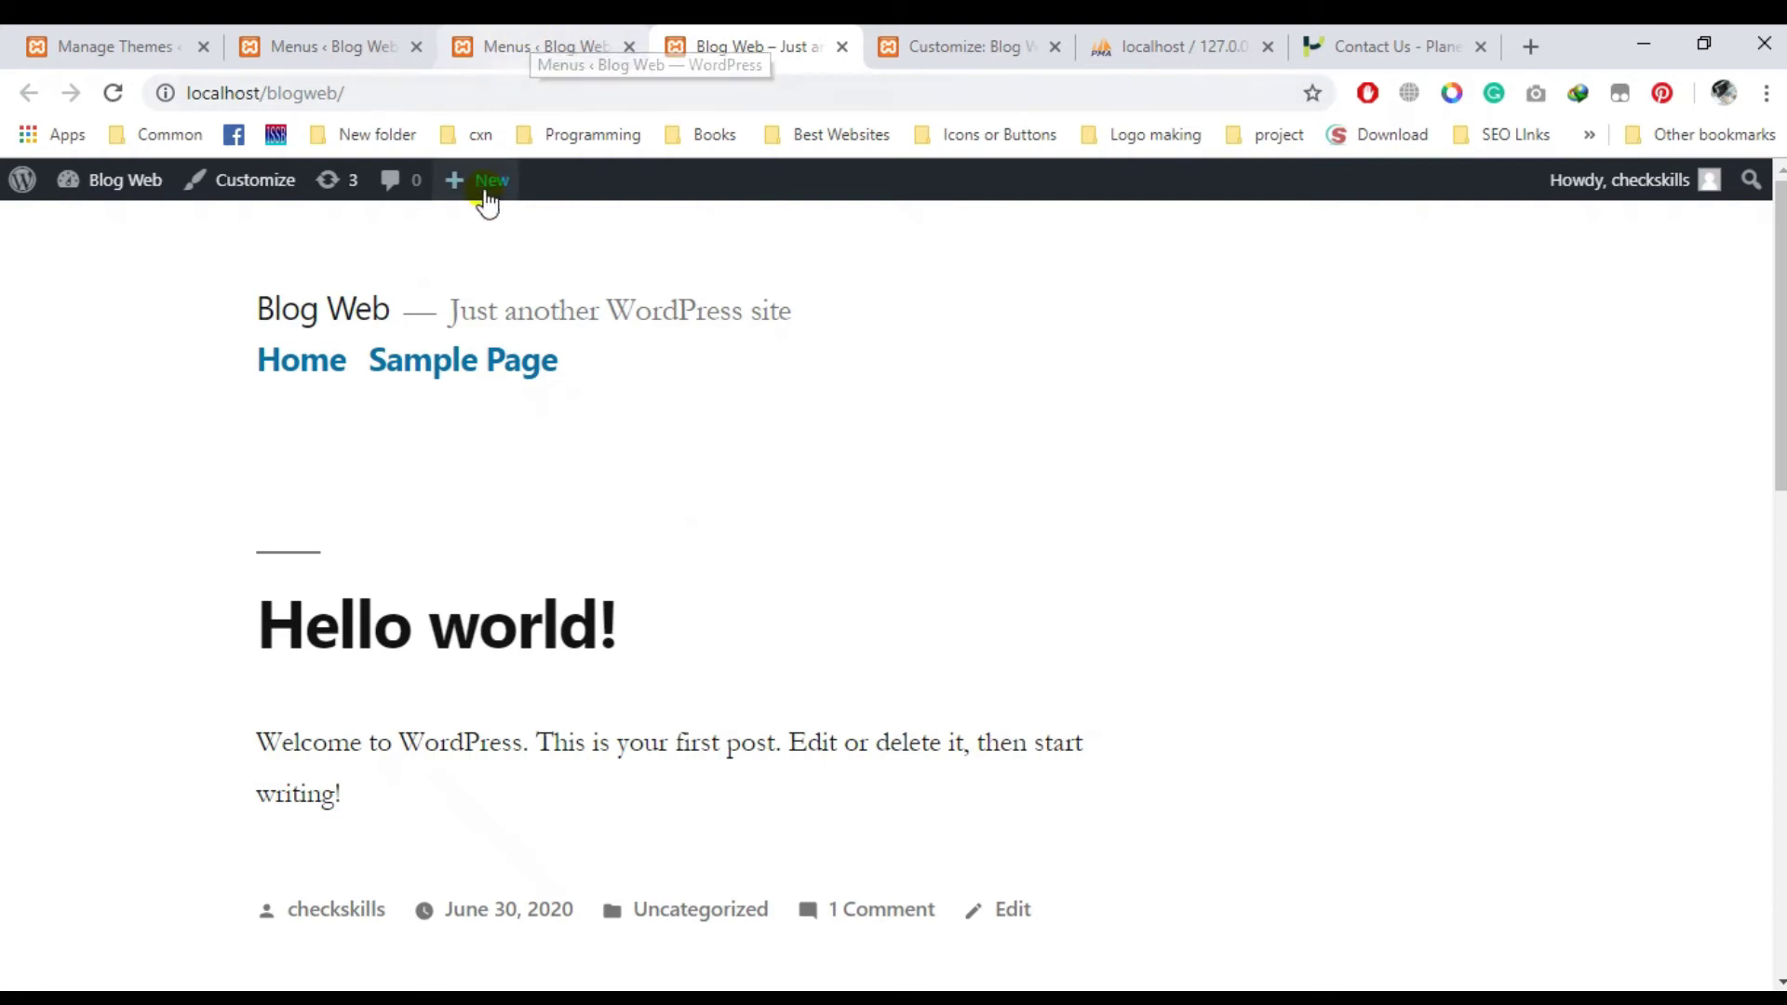
Delete the Hello Dolly and Akismet Anti-Spam plugins from the installed plugins list, confirming each deletion.
{"action": "left_click", "coordinate": [316, 42]}
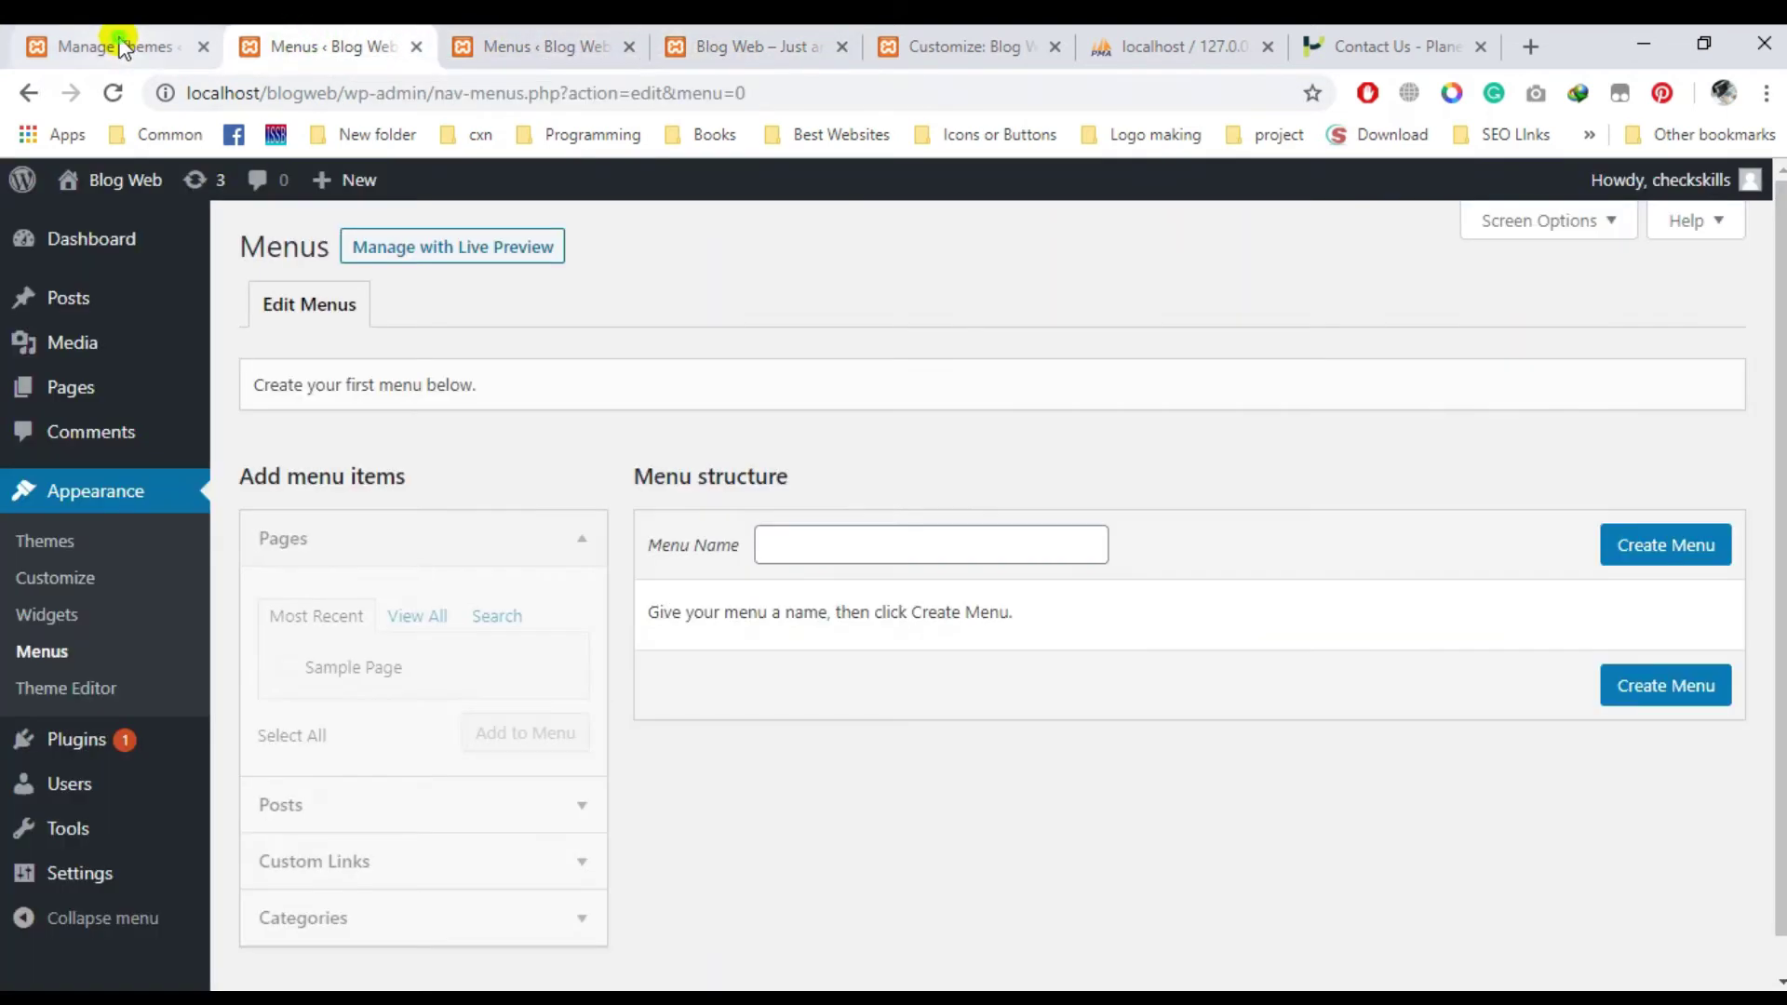
{"action": "left_click", "coordinate": [80, 42]}
{"action": "scroll", "coordinate": [35, 773], "scroll_direction": "down", "scroll_amount": 3}
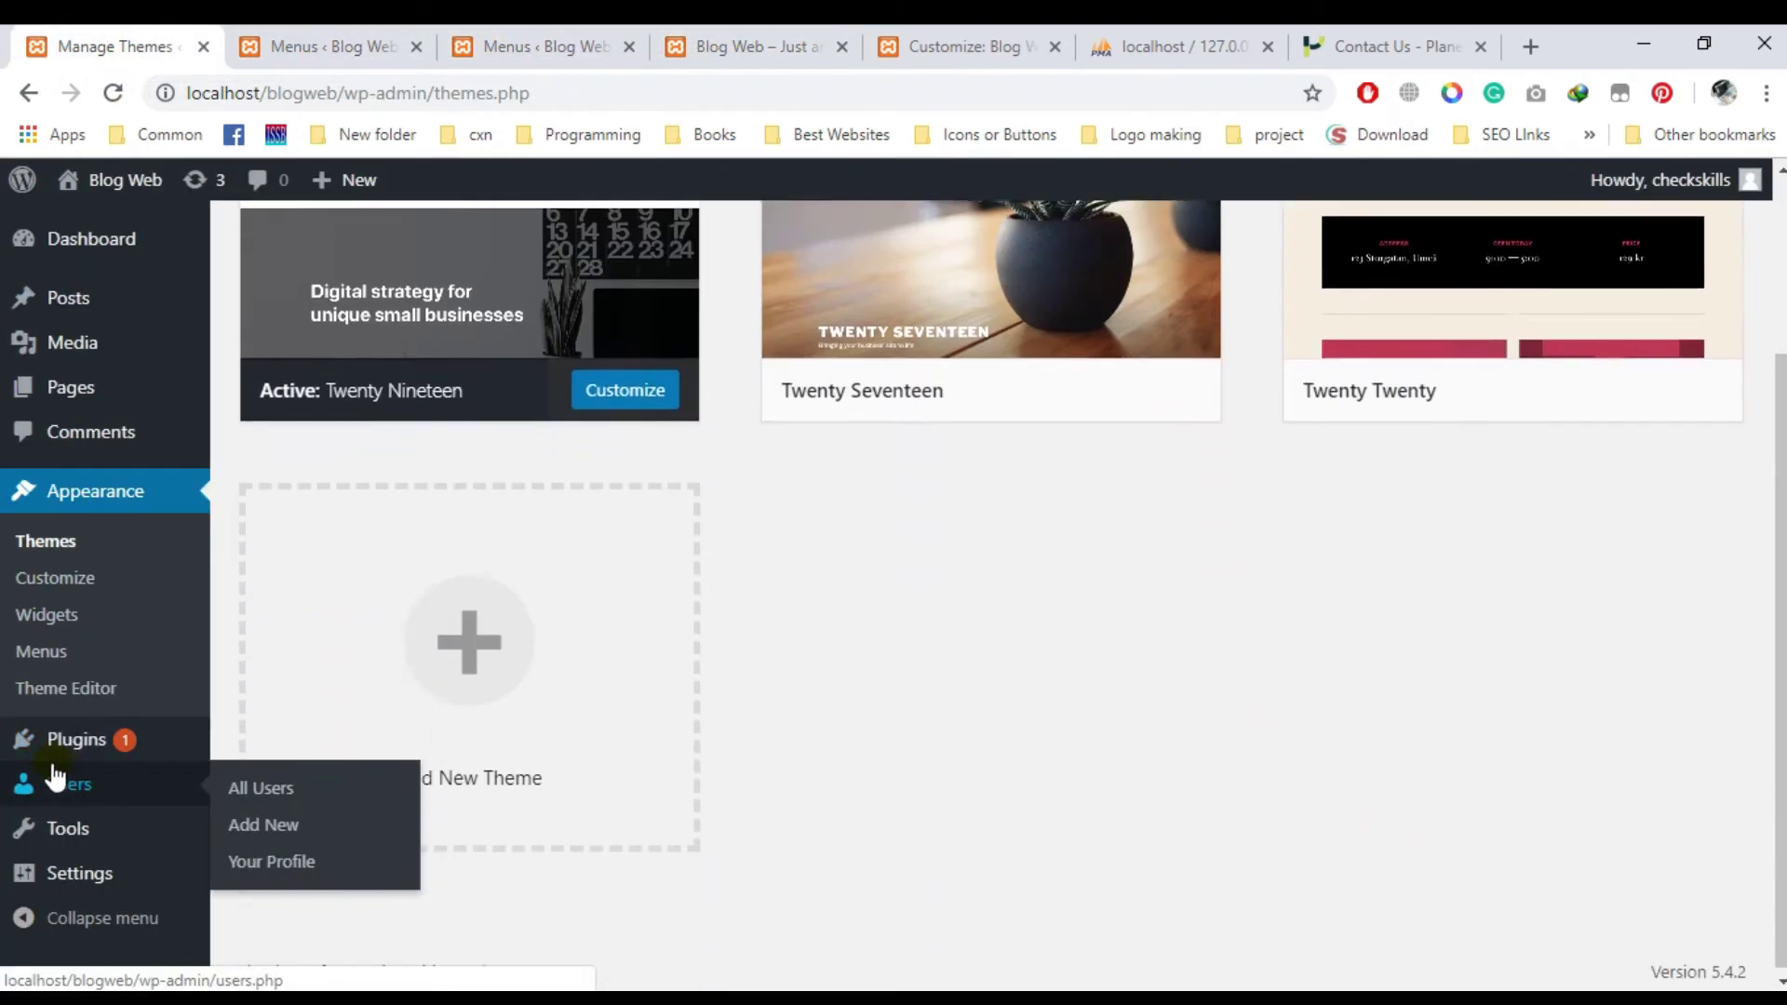
{"action": "mouse_move", "coordinate": [38, 749]}
{"action": "left_click", "coordinate": [265, 761]}
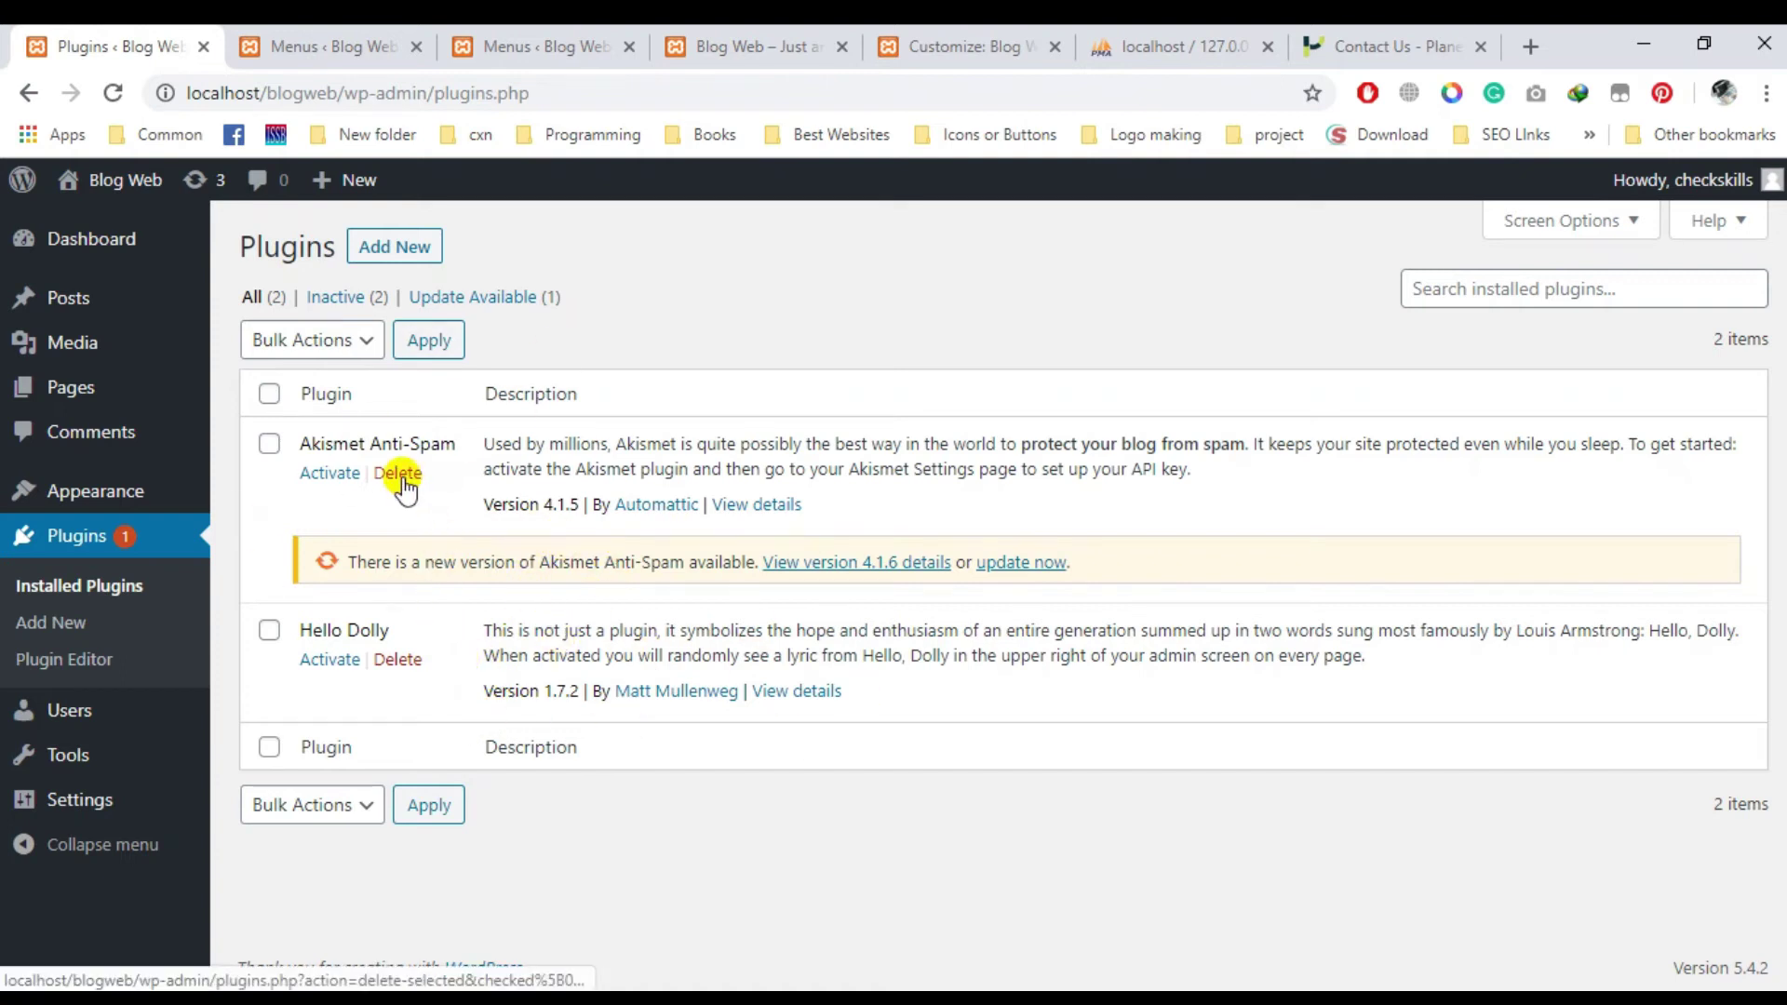
{"action": "left_click", "coordinate": [398, 659]}
{"action": "left_click", "coordinate": [1021, 266]}
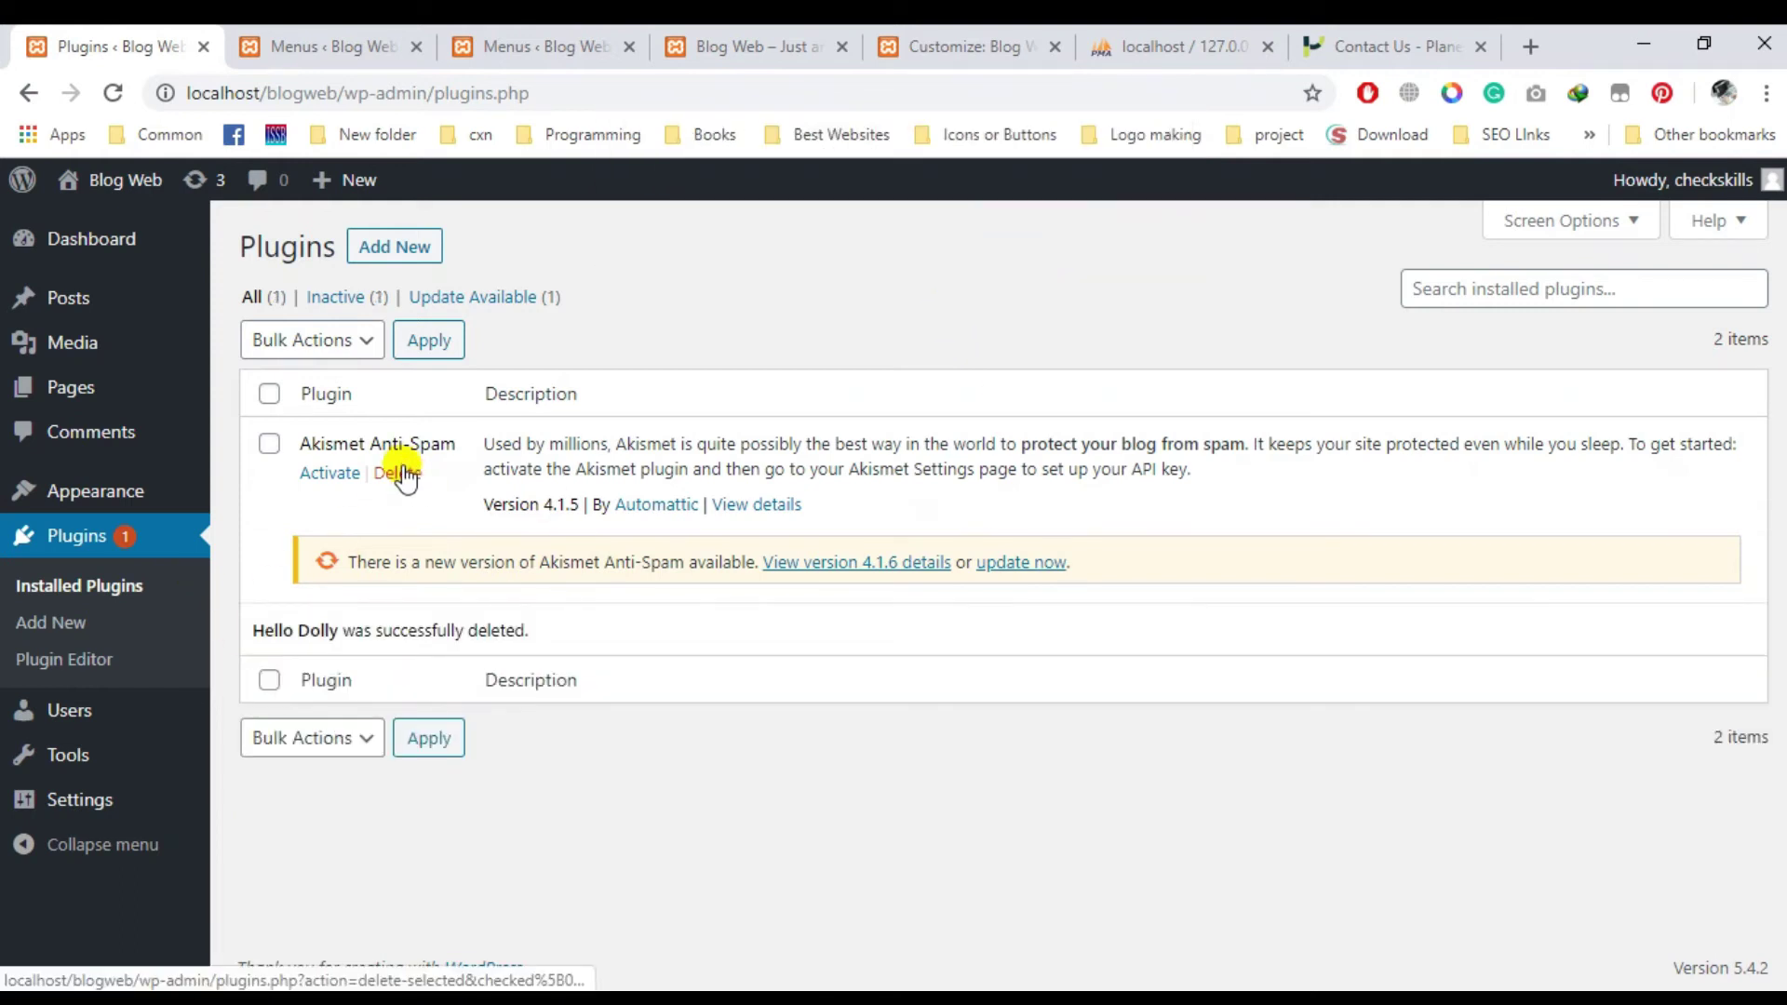
{"action": "left_click", "coordinate": [412, 490]}
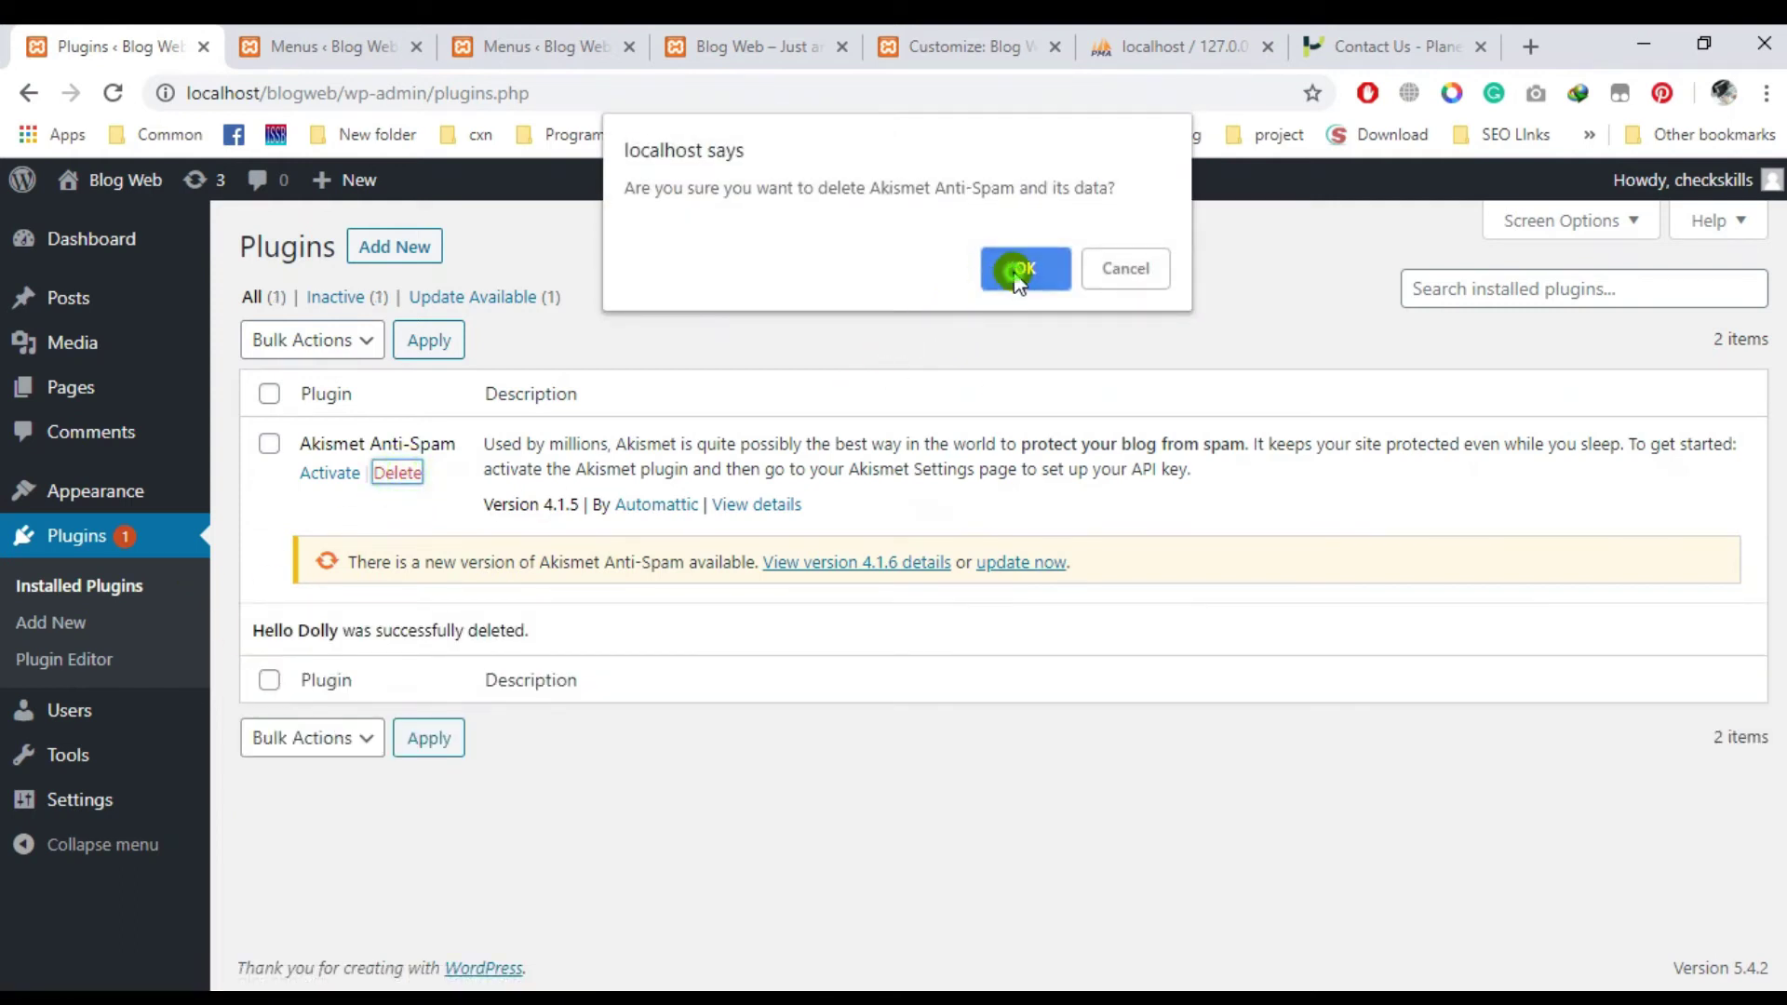
{"action": "left_click", "coordinate": [1021, 268]}
Delete the unused Twenty Seventeen and Twenty Twenty themes from the installed themes, confirming each deletion.
{"action": "mouse_move", "coordinate": [121, 493]}
{"action": "left_click", "coordinate": [272, 536]}
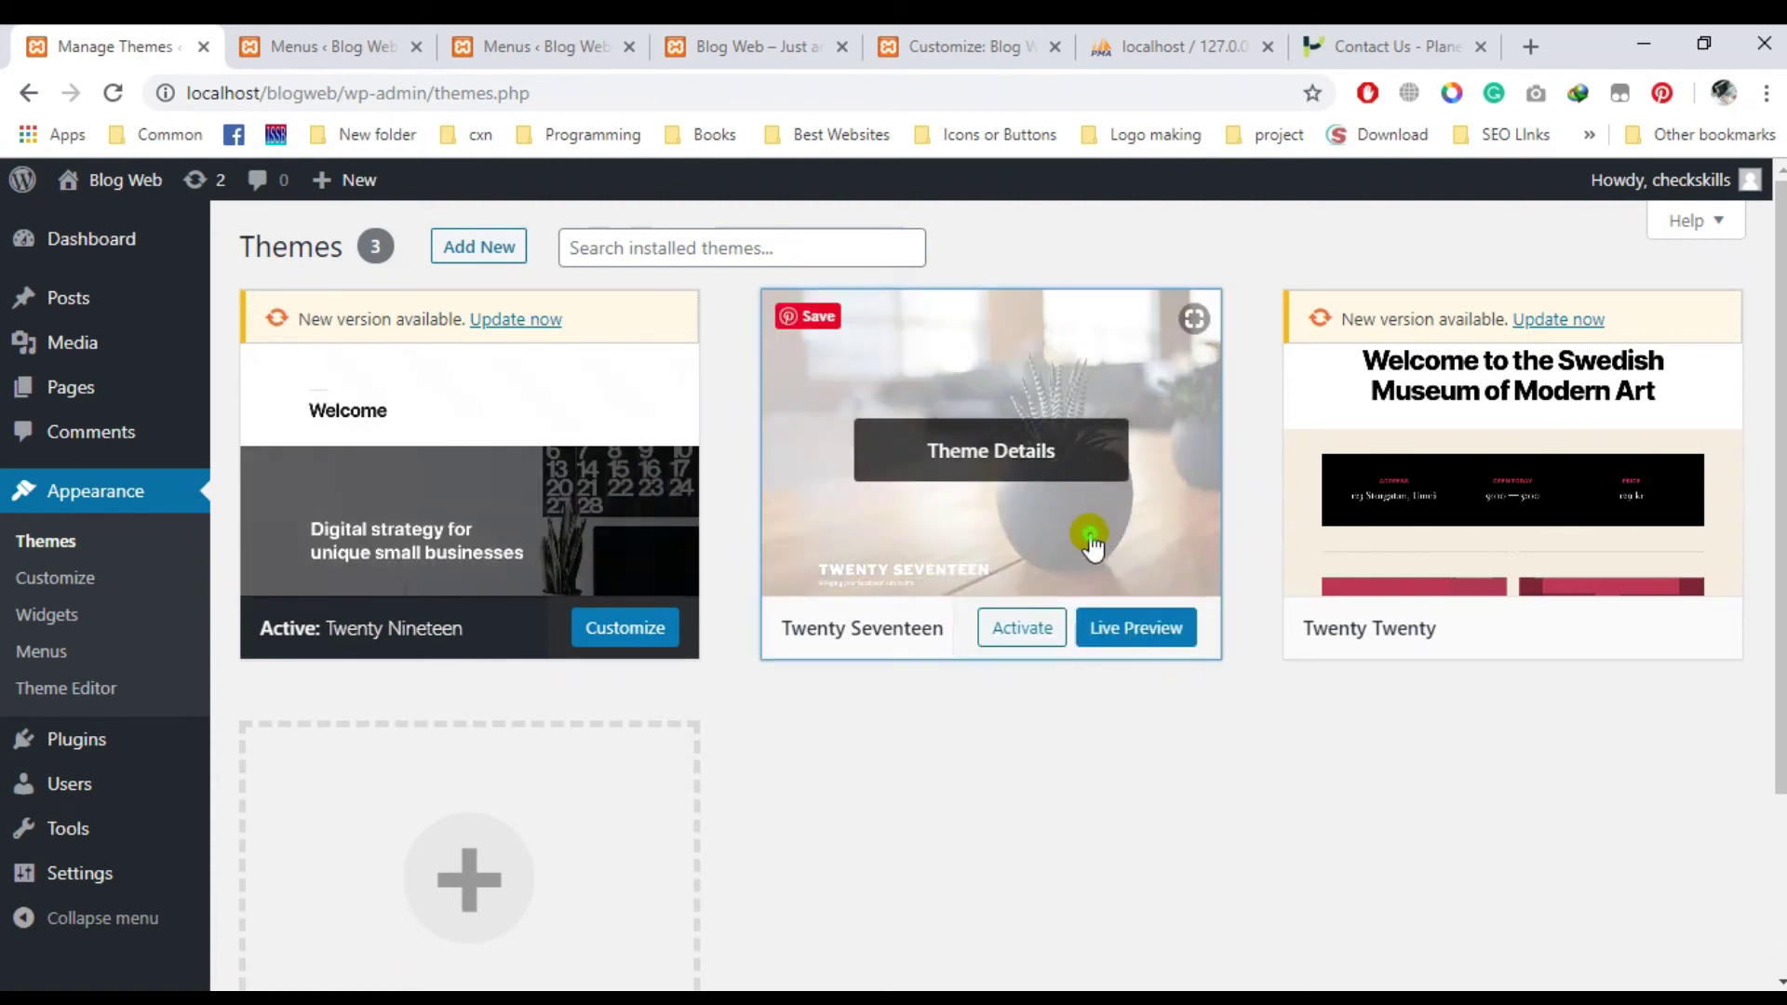
{"action": "left_click", "coordinate": [1086, 530]}
{"action": "left_click", "coordinate": [1688, 946]}
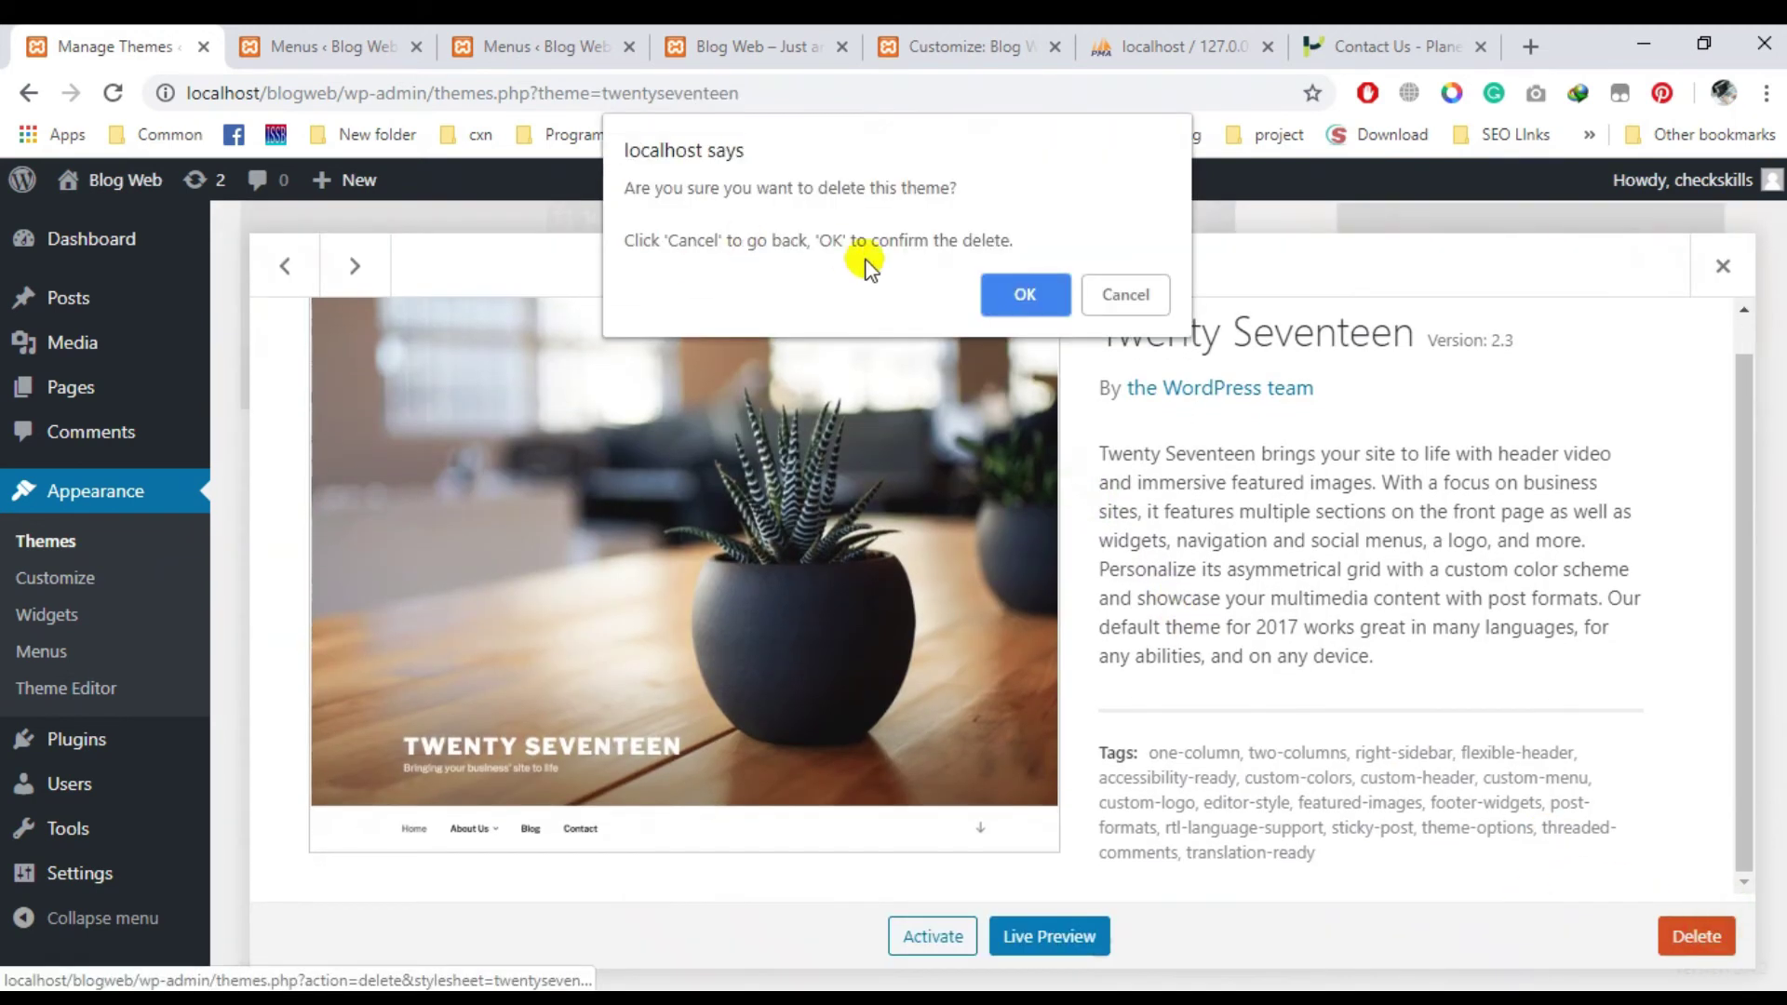
{"action": "left_click", "coordinate": [990, 291]}
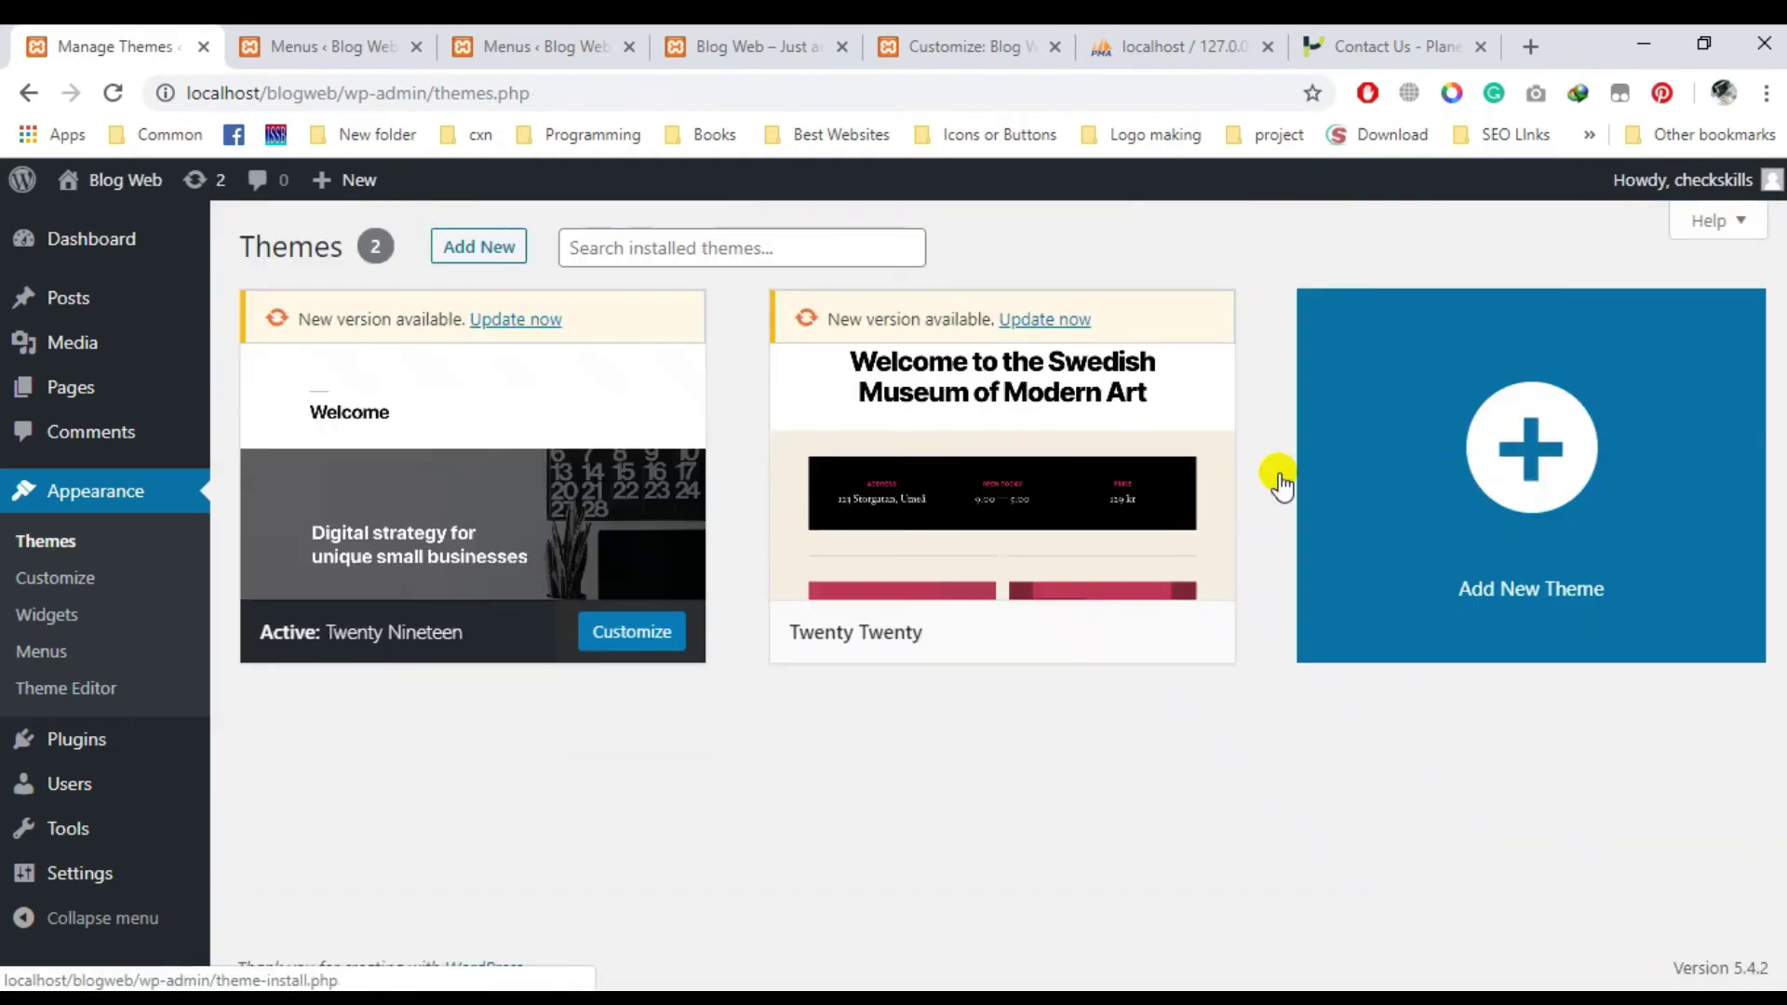
{"action": "left_click", "coordinate": [1023, 462]}
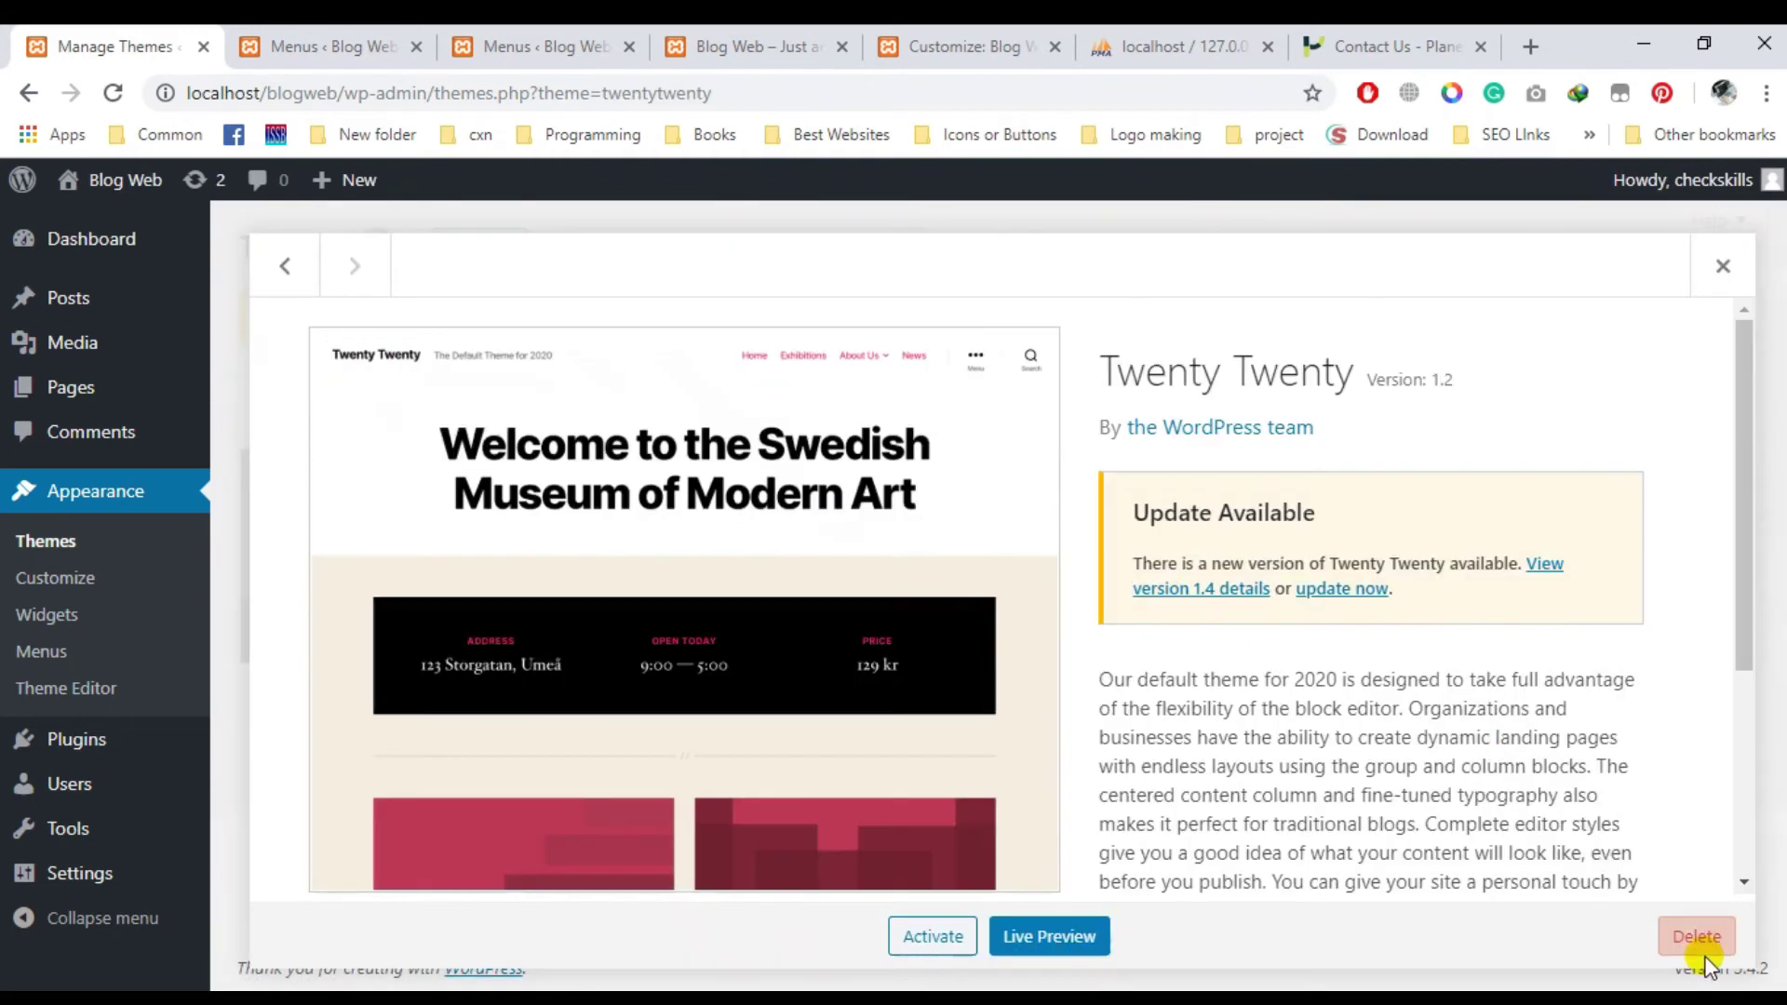
{"action": "left_click", "coordinate": [1696, 938]}
{"action": "left_click", "coordinate": [1021, 279]}
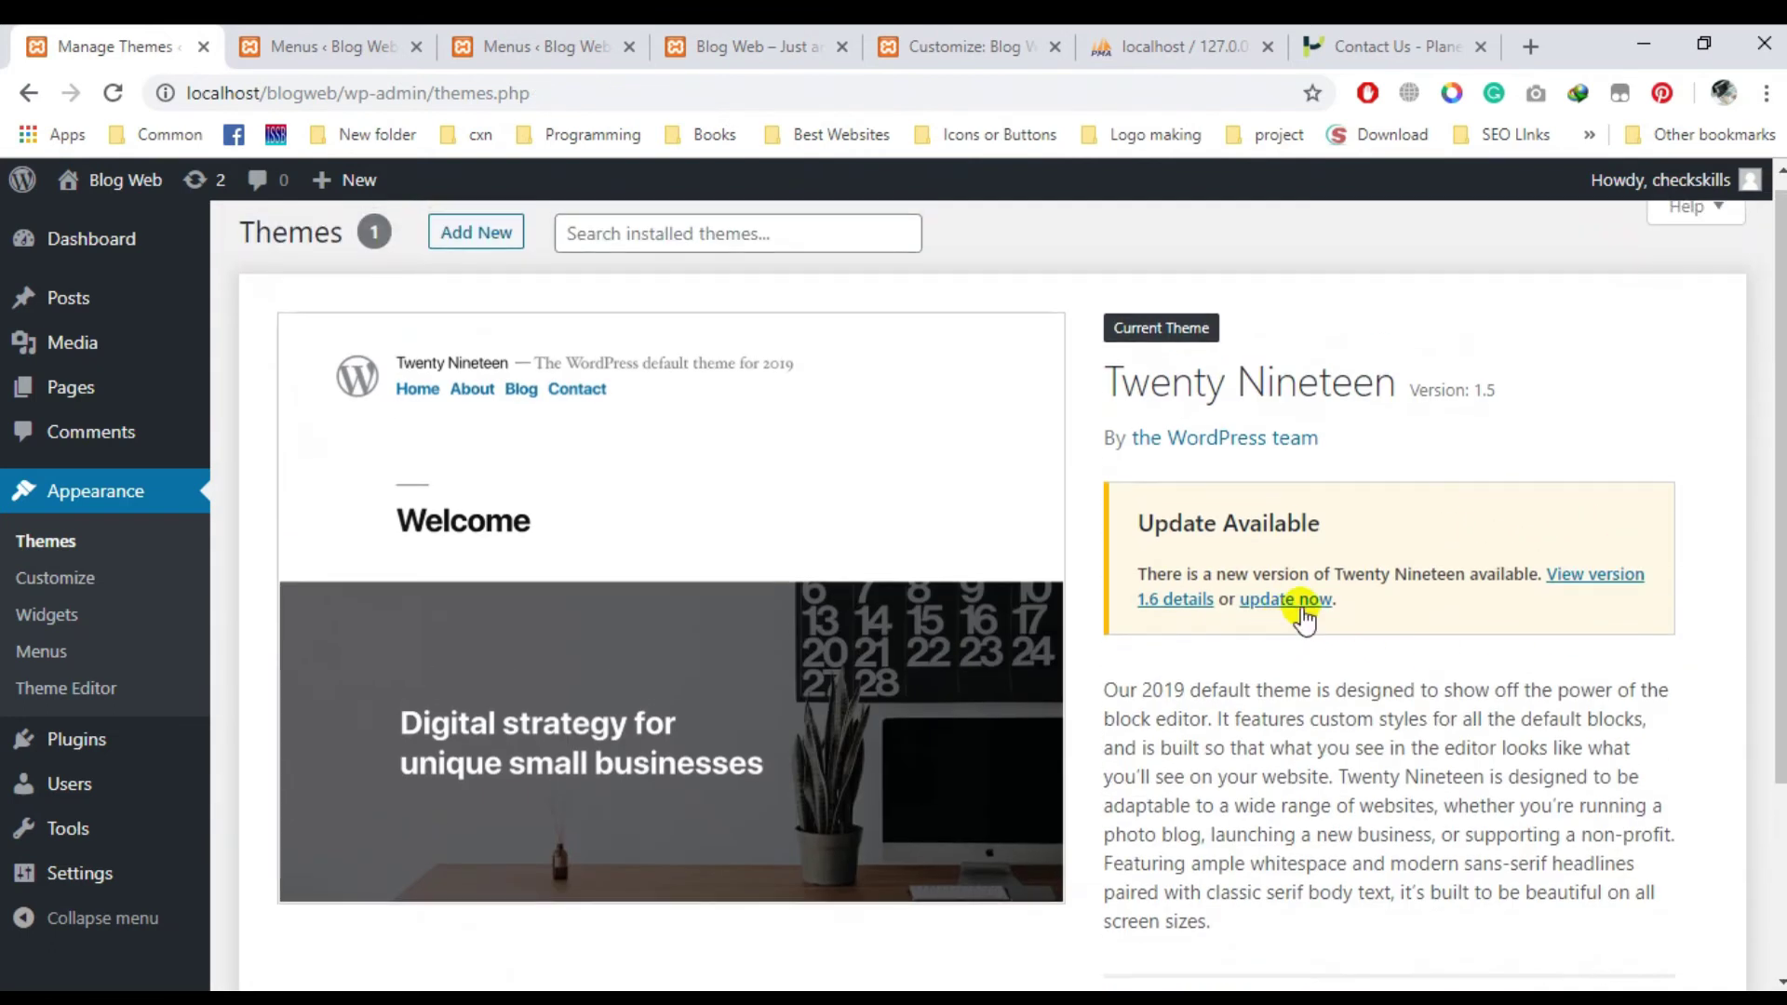
Start the update of the active Twenty Nineteen theme to version 1.6 and look over its details.
{"action": "left_click", "coordinate": [1303, 601]}
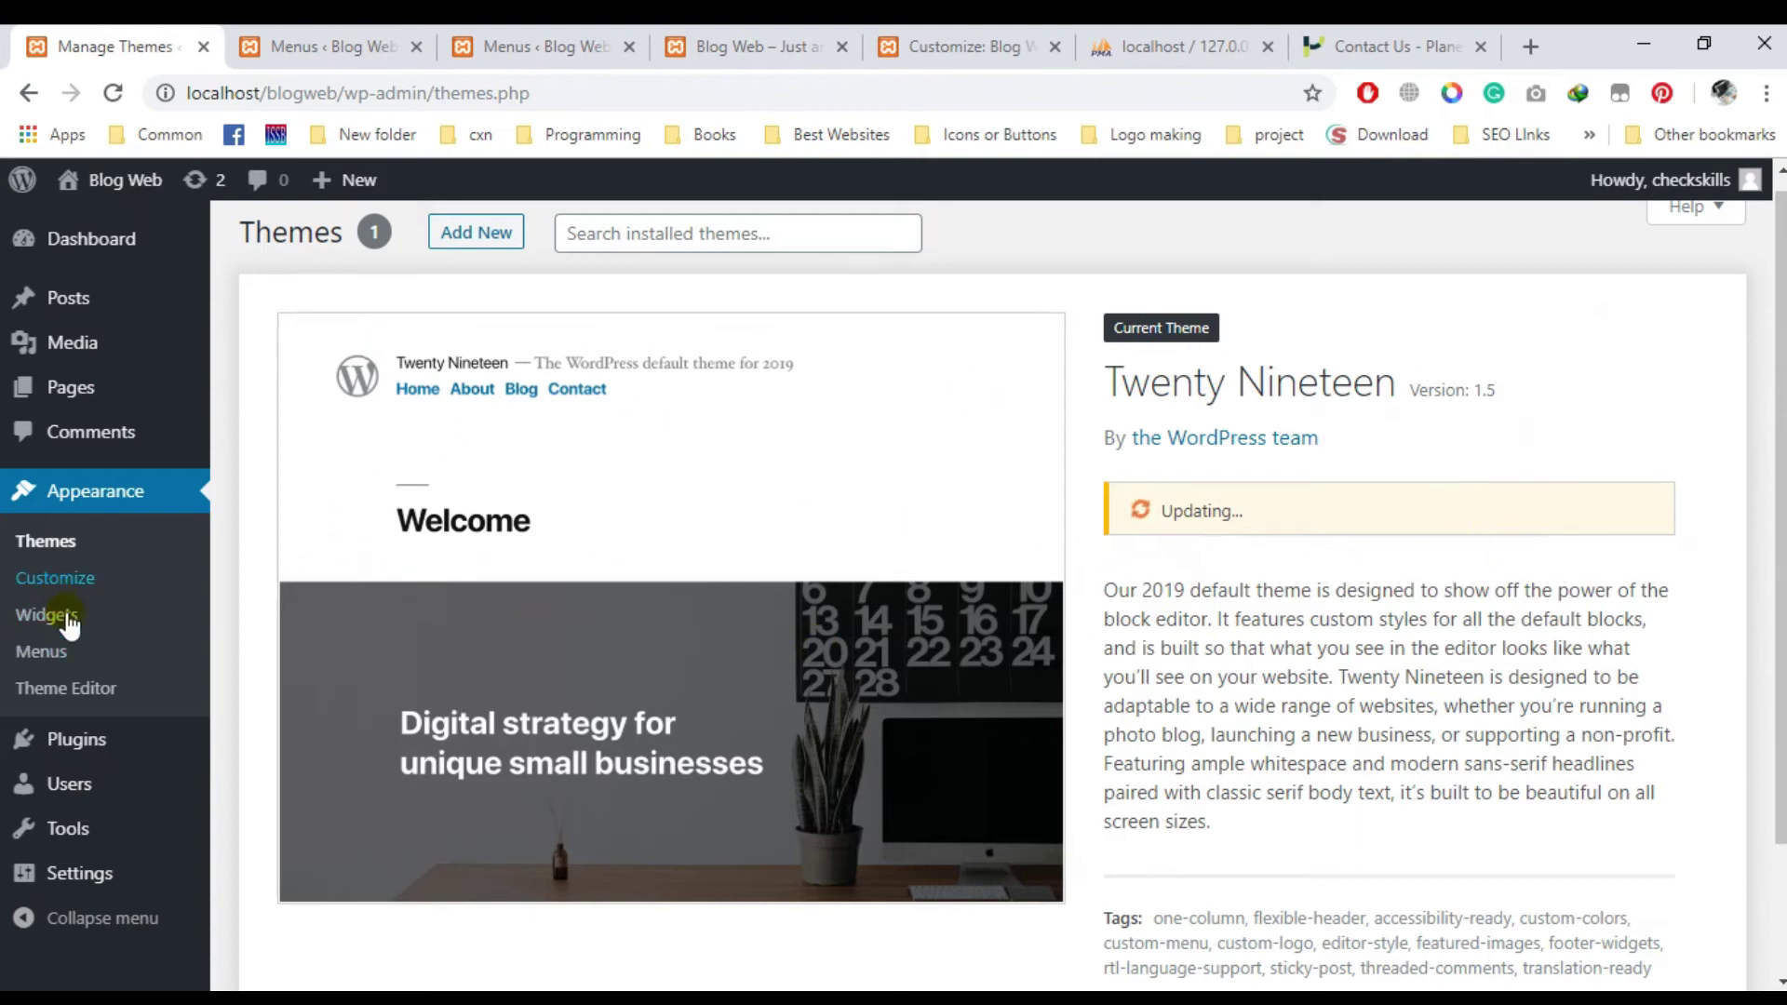
{"action": "scroll", "coordinate": [20, 784], "scroll_direction": "down", "scroll_amount": 2}
{"action": "scroll", "coordinate": [894, 824], "scroll_direction": "up", "scroll_amount": 2}
{"action": "scroll", "coordinate": [1240, 909], "scroll_direction": "down", "scroll_amount": 2}
{"action": "scroll", "coordinate": [1121, 614], "scroll_direction": "up", "scroll_amount": 2}
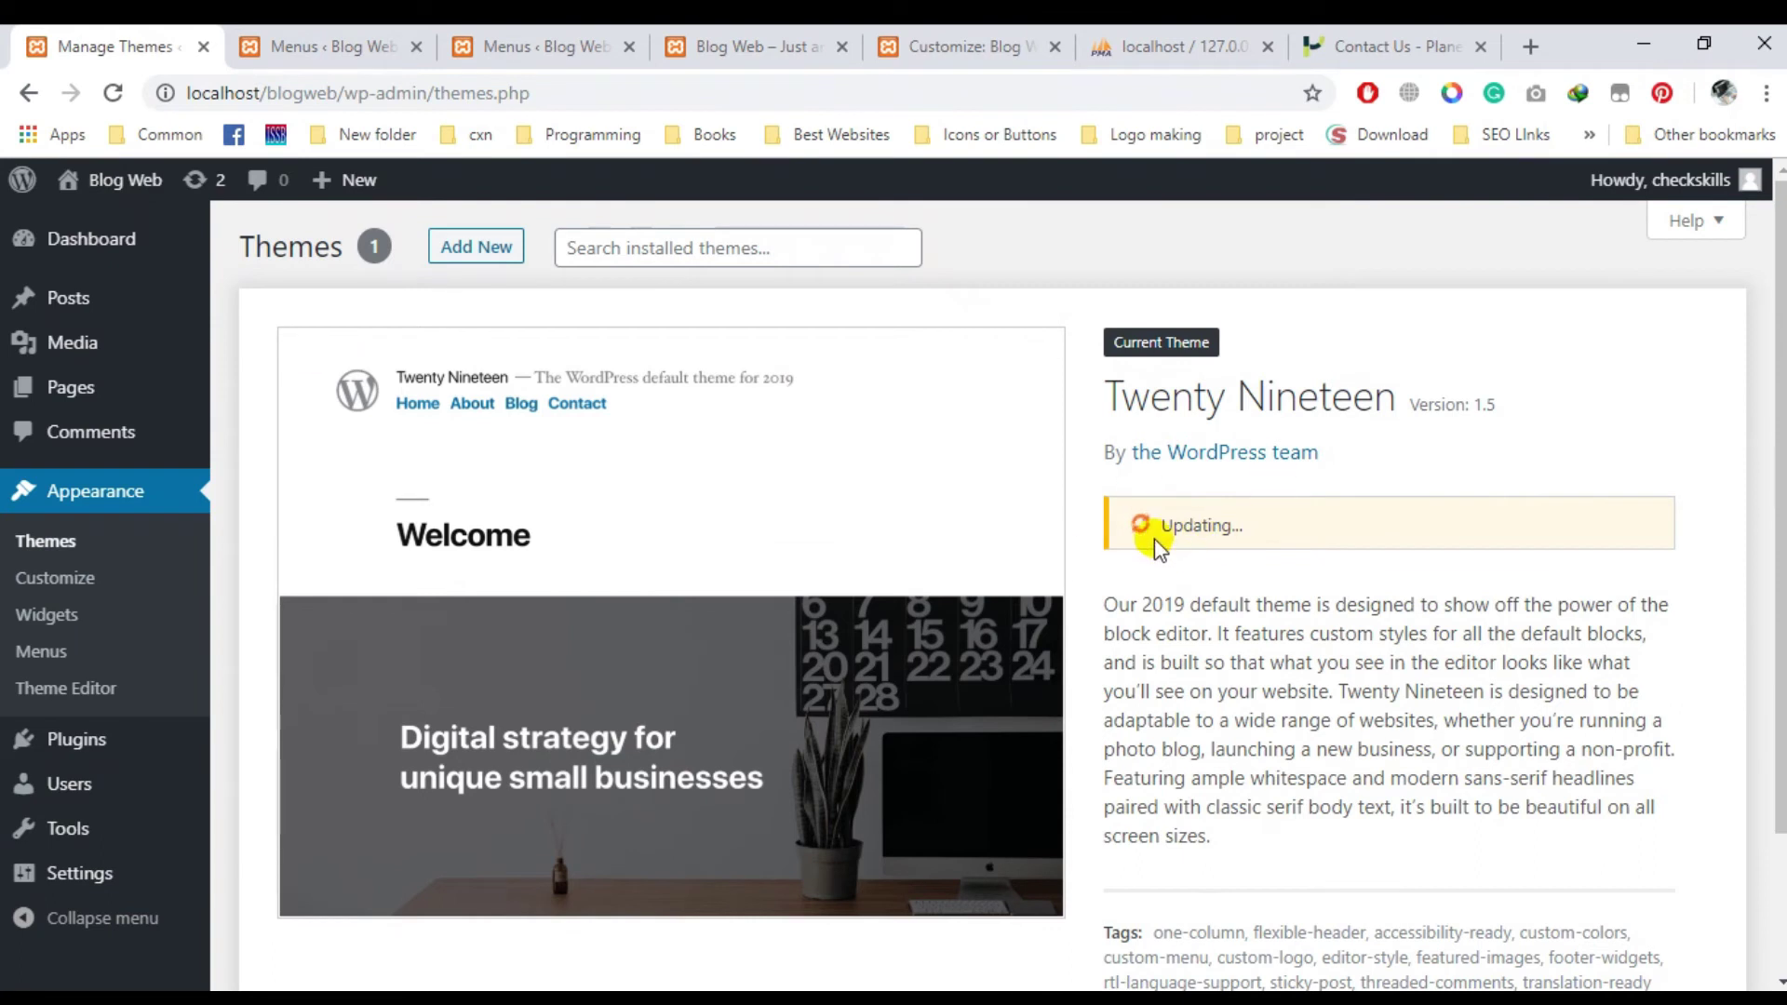
Look at the plugin management options, and examine the blogweb site's wp-content\plugins folder in File Explorer before returning to the browser.
{"action": "left_click", "coordinate": [340, 44]}
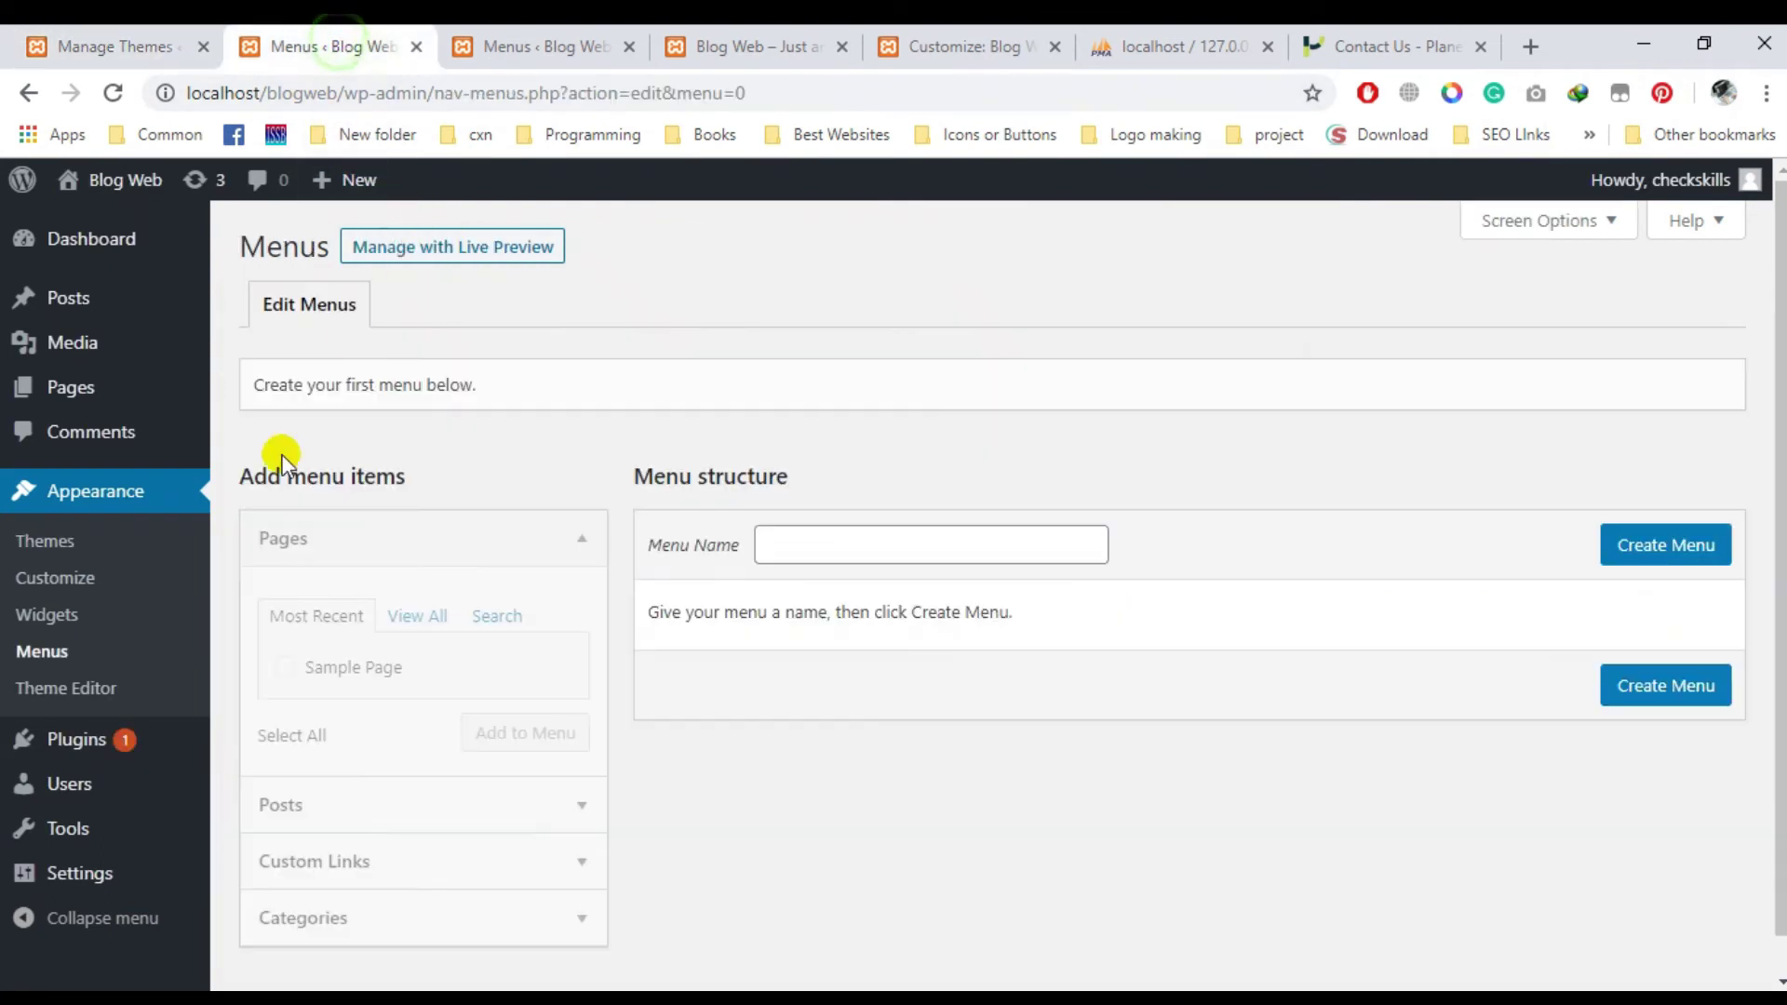
{"action": "scroll", "coordinate": [354, 339], "scroll_direction": "down", "scroll_amount": 1}
{"action": "mouse_move", "coordinate": [67, 754]}
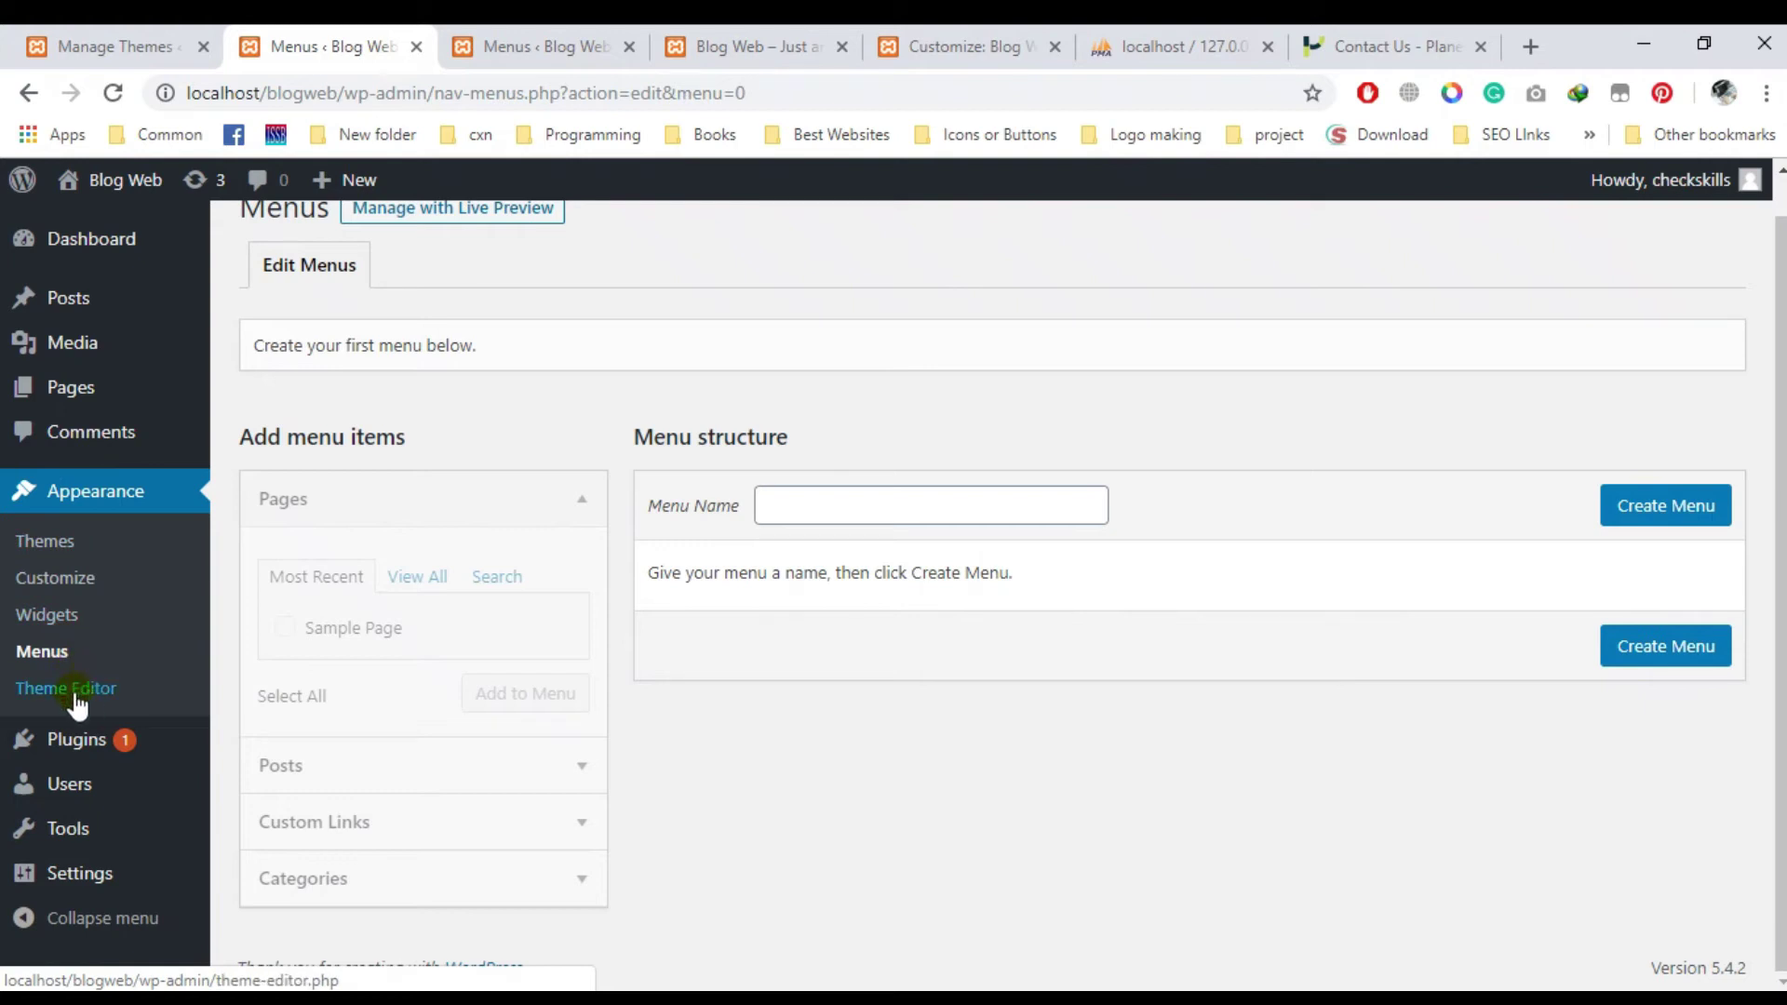
{"action": "mouse_move", "coordinate": [118, 744]}
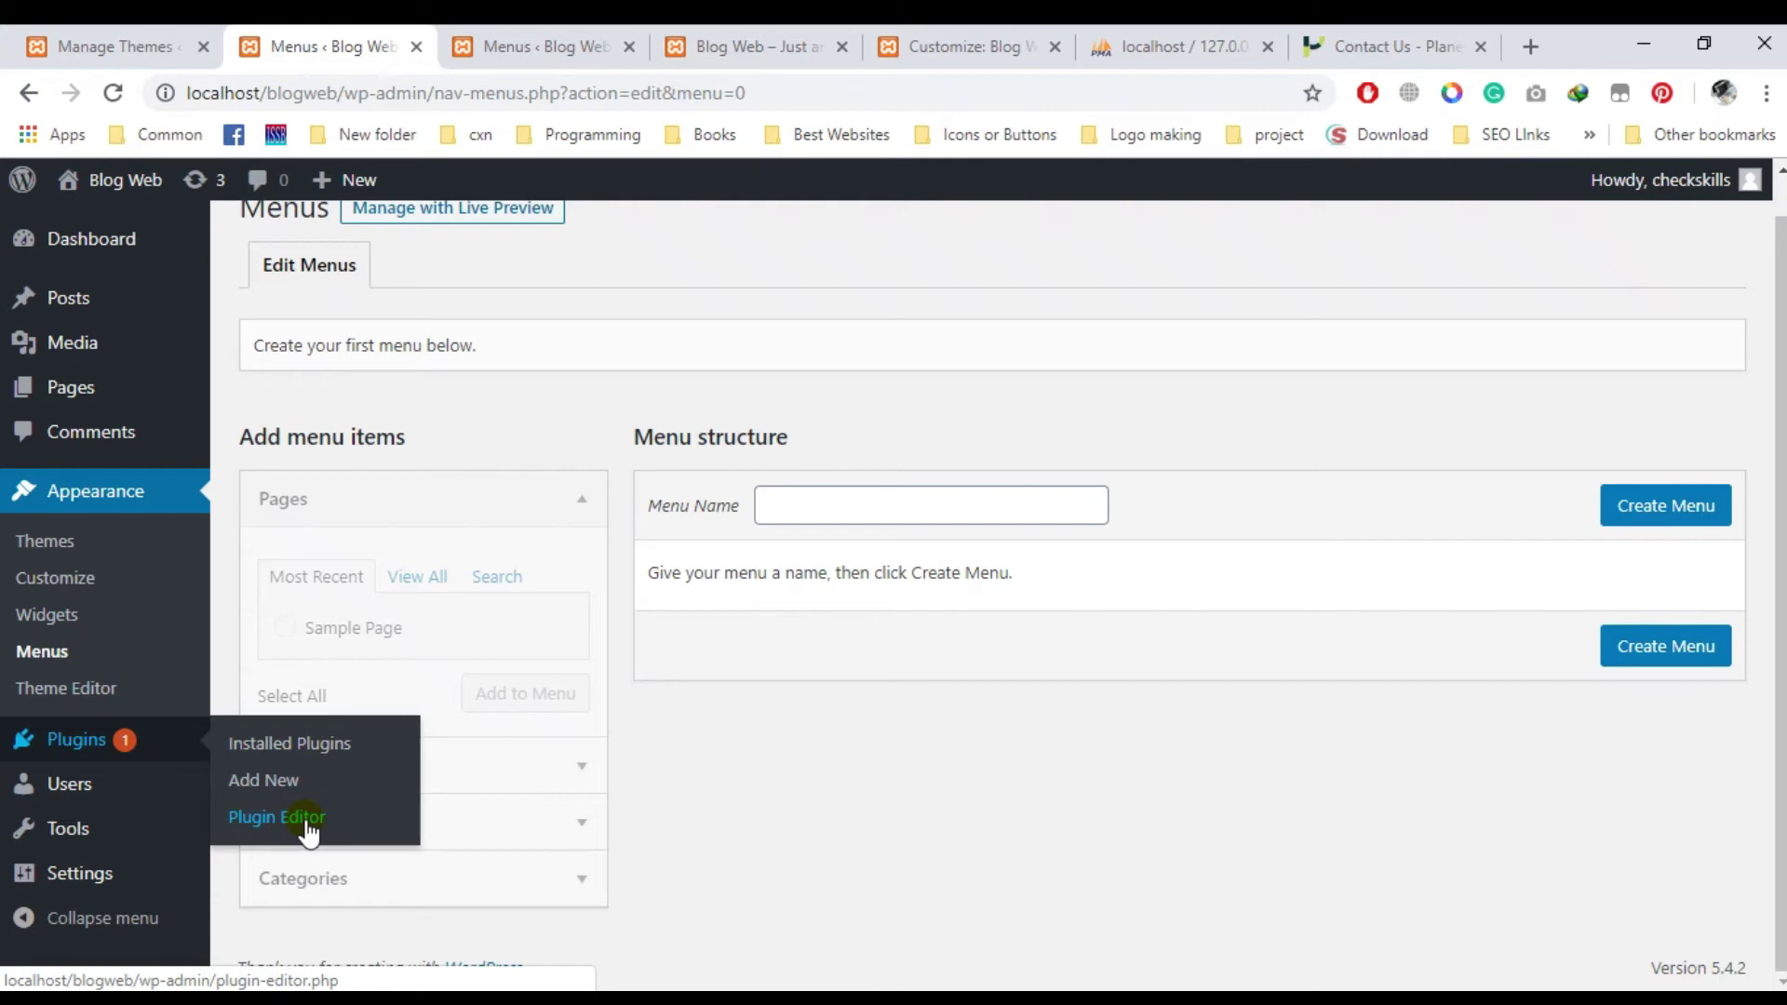
{"action": "key", "text": "alt+Tab"}
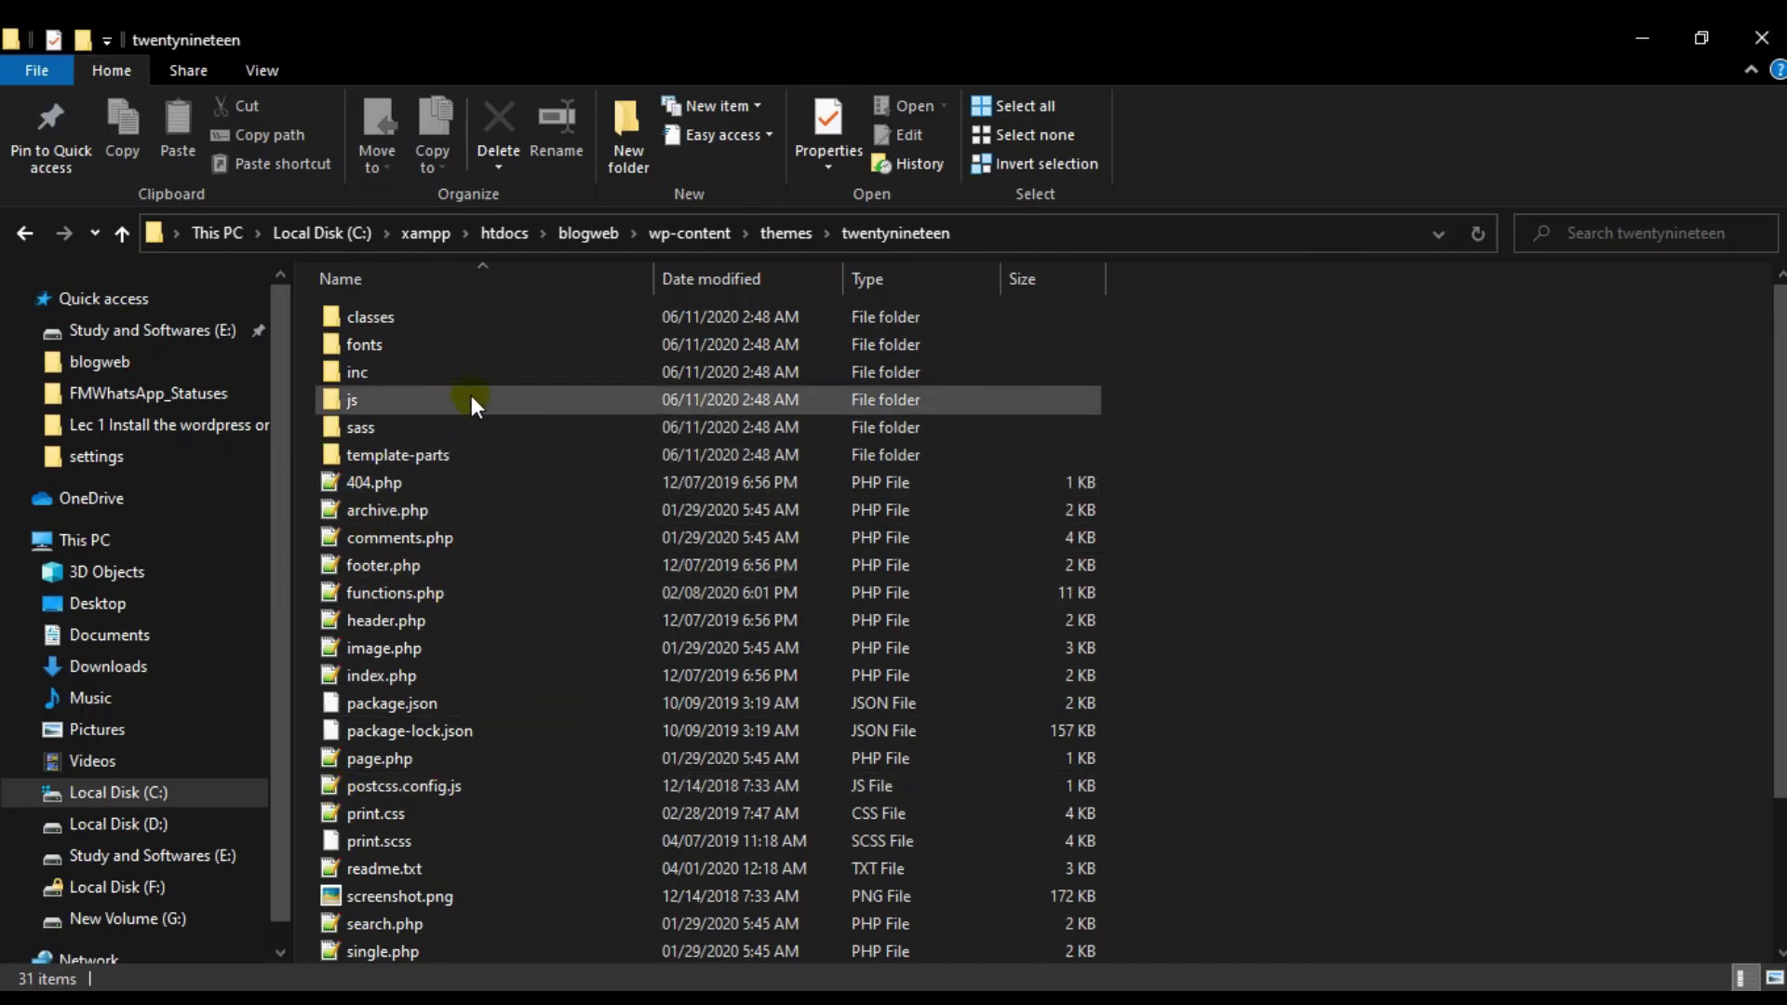
{"action": "left_click", "coordinate": [600, 233]}
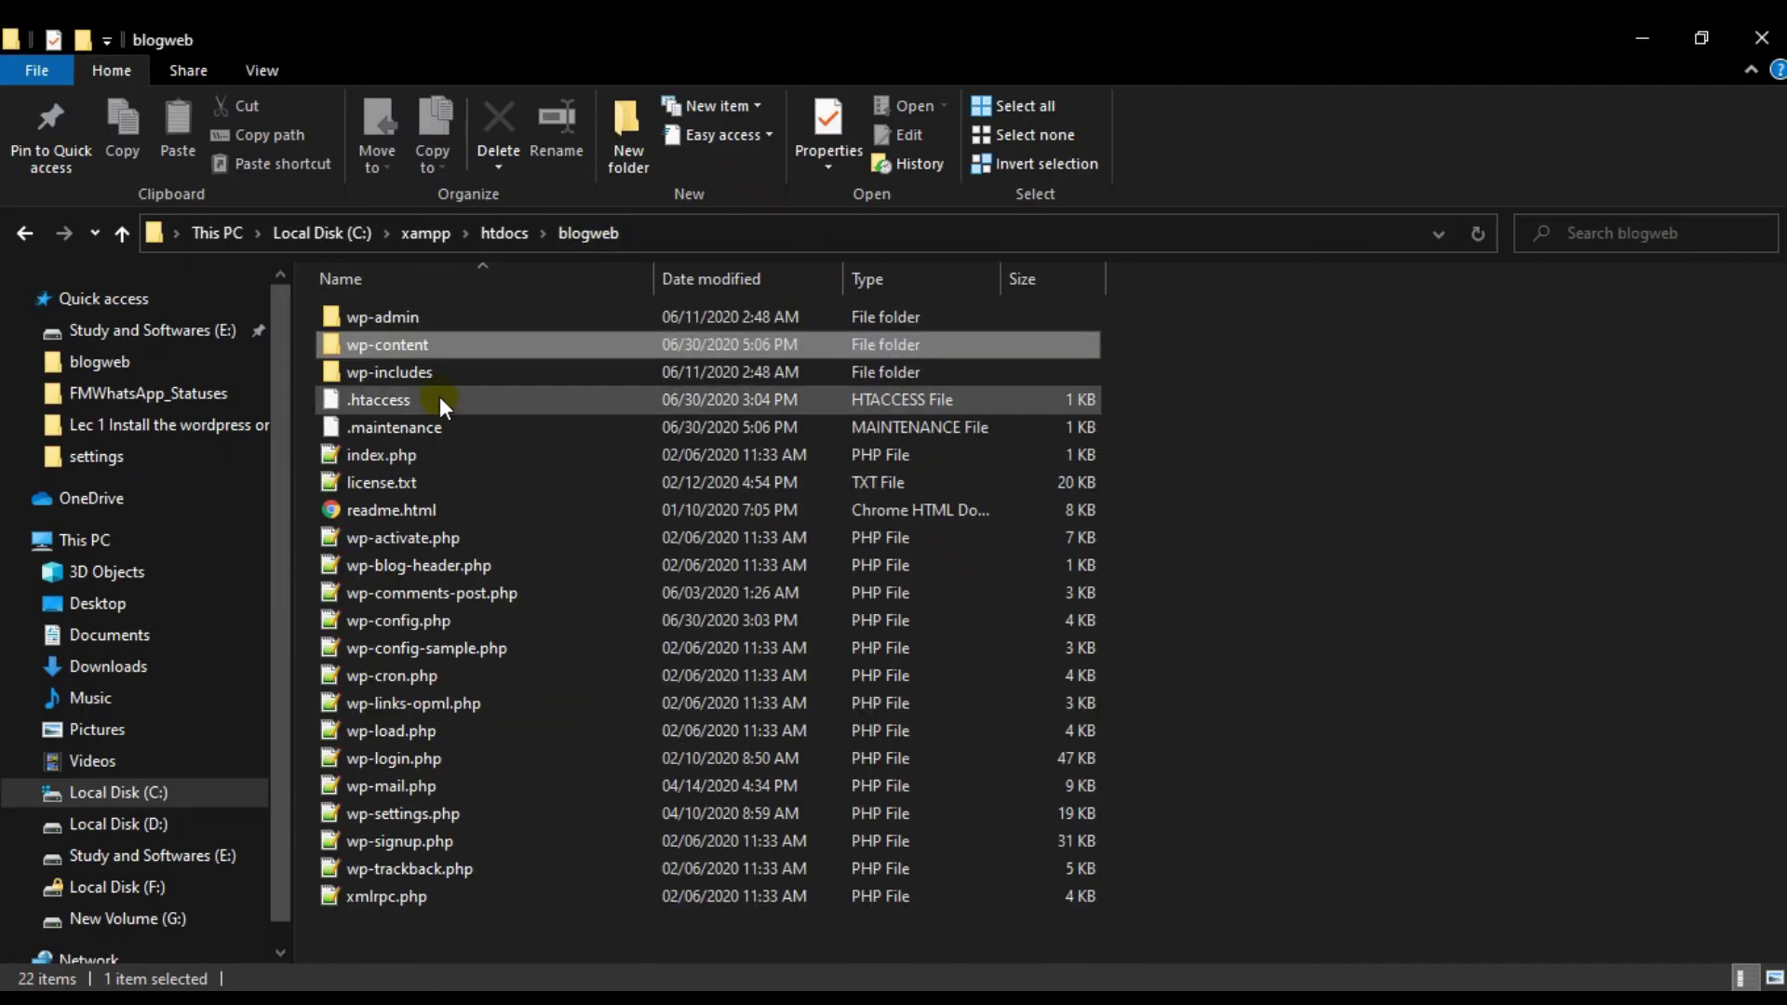
{"action": "double_click", "coordinate": [443, 344]}
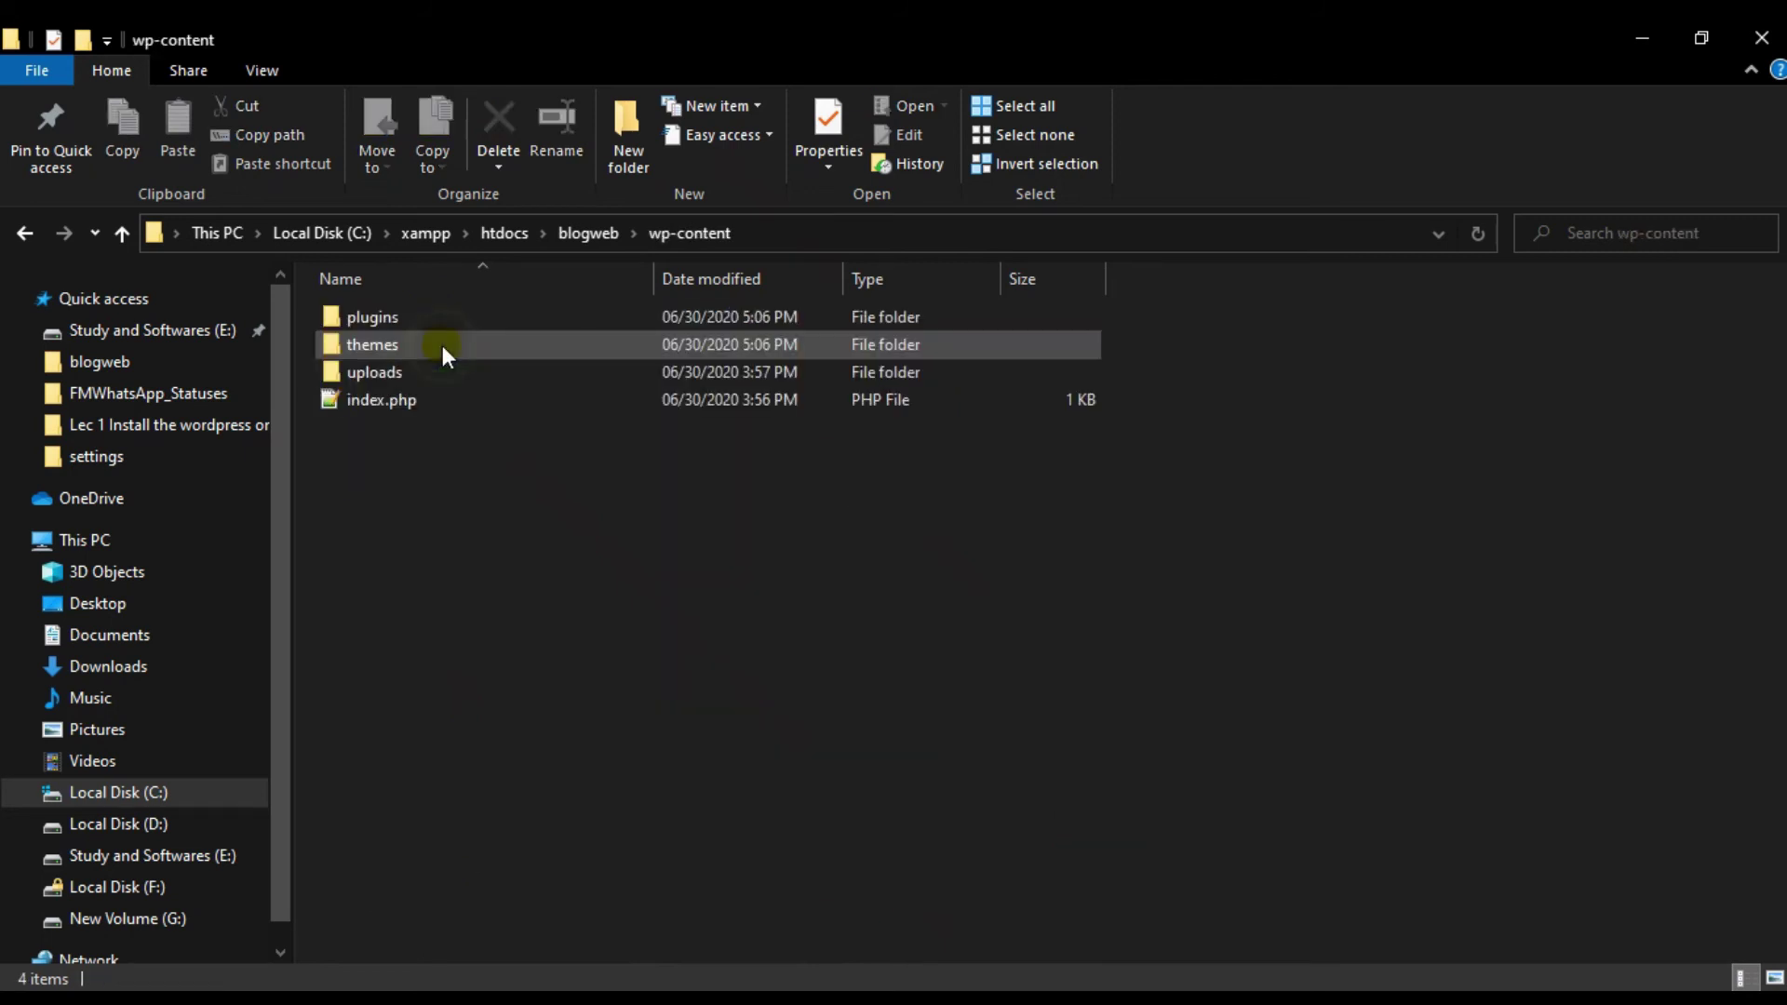
{"action": "double_click", "coordinate": [438, 316]}
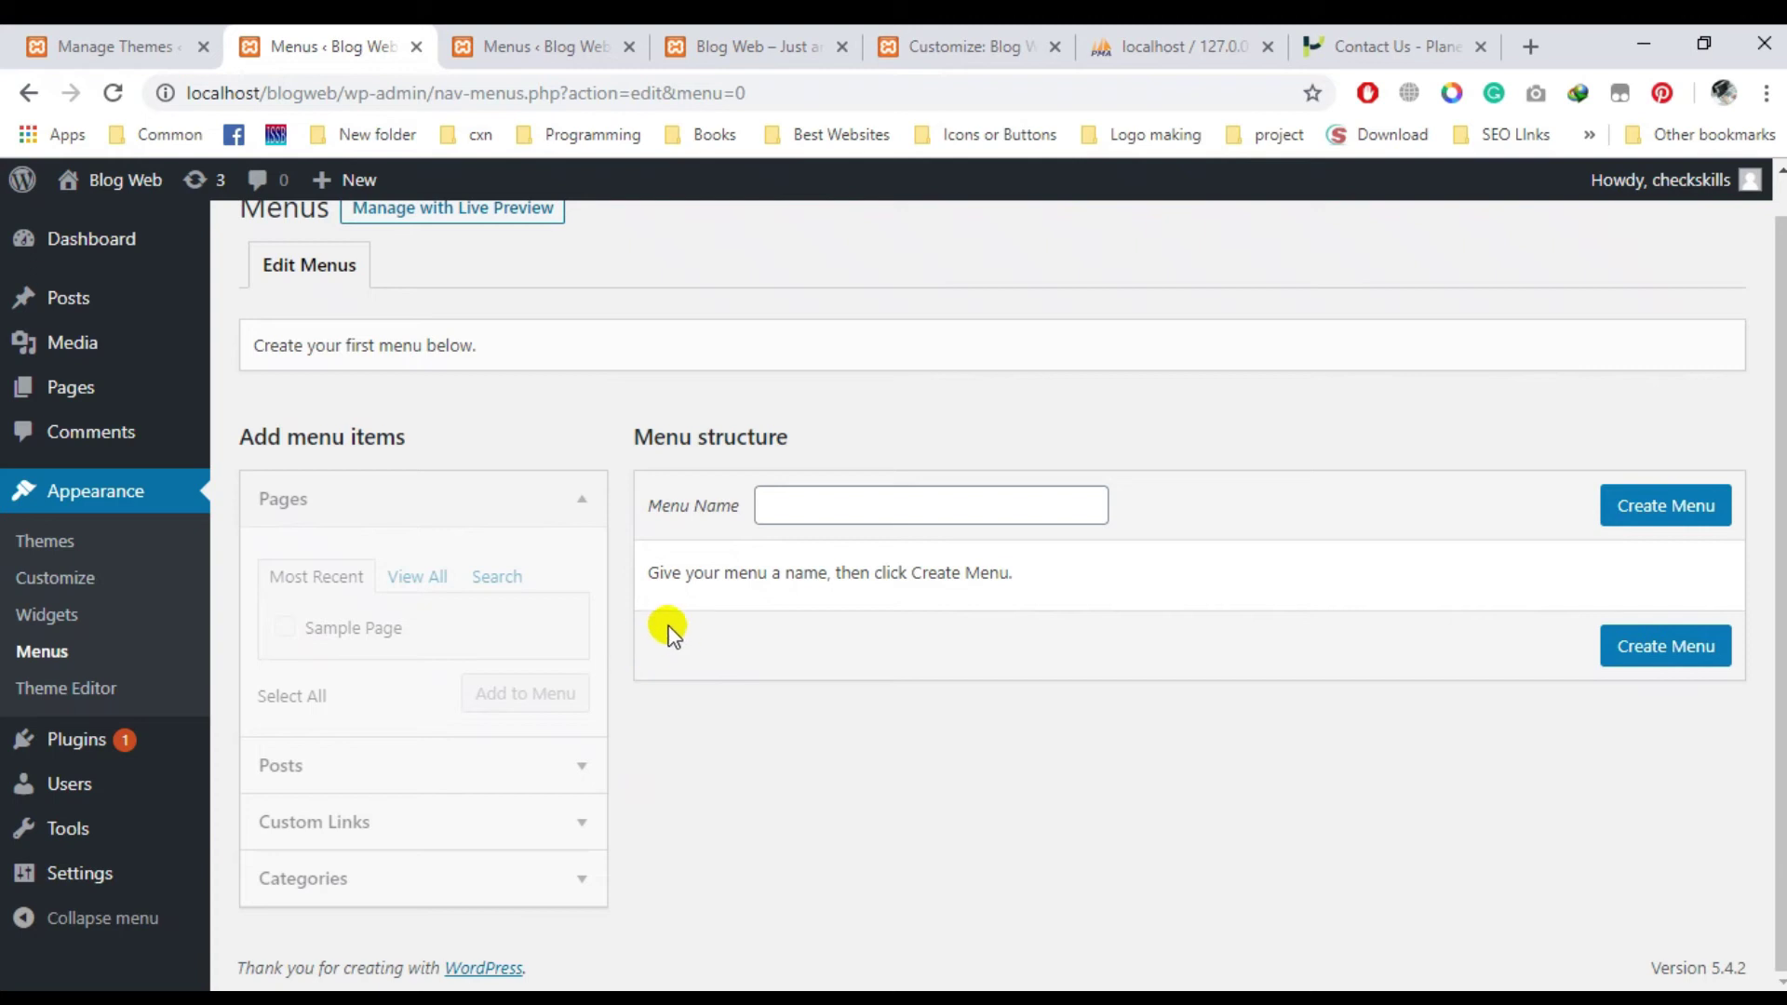
{"action": "key", "text": "alt+Tab"}
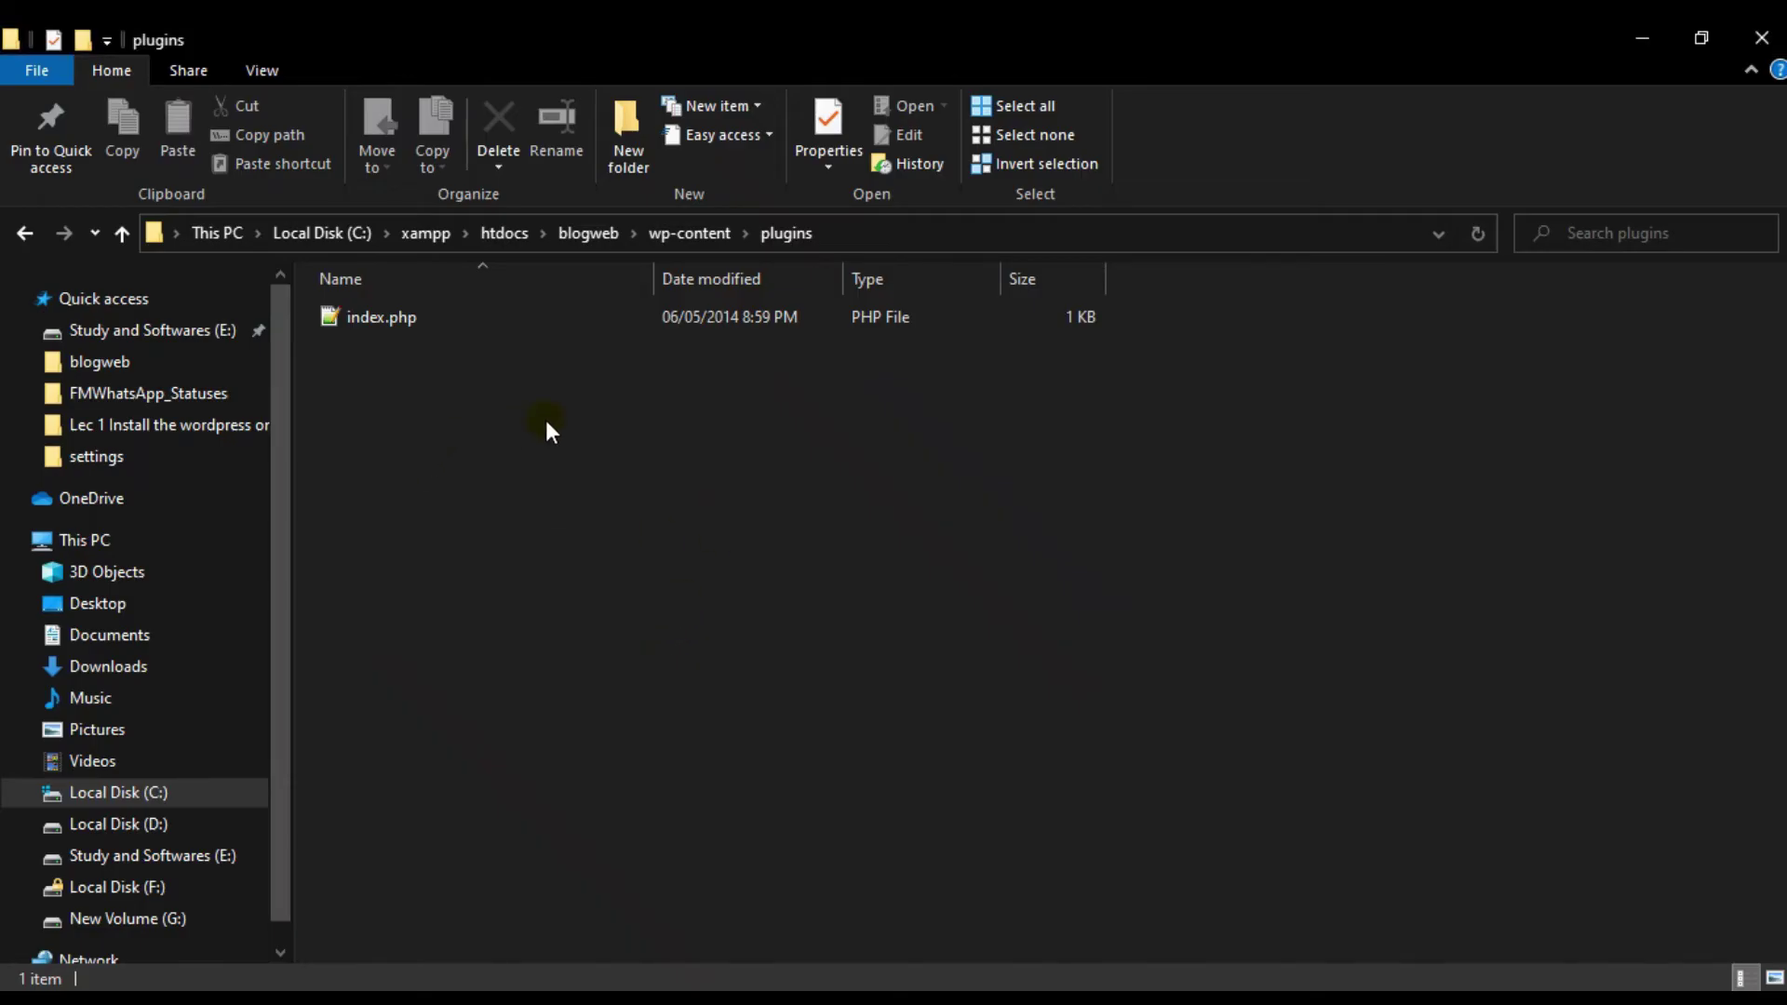
{"action": "key", "text": "alt+Tab"}
Open the current user's own profile page and look through its name, contact, biographical and profile picture fields.
{"action": "mouse_move", "coordinate": [105, 758]}
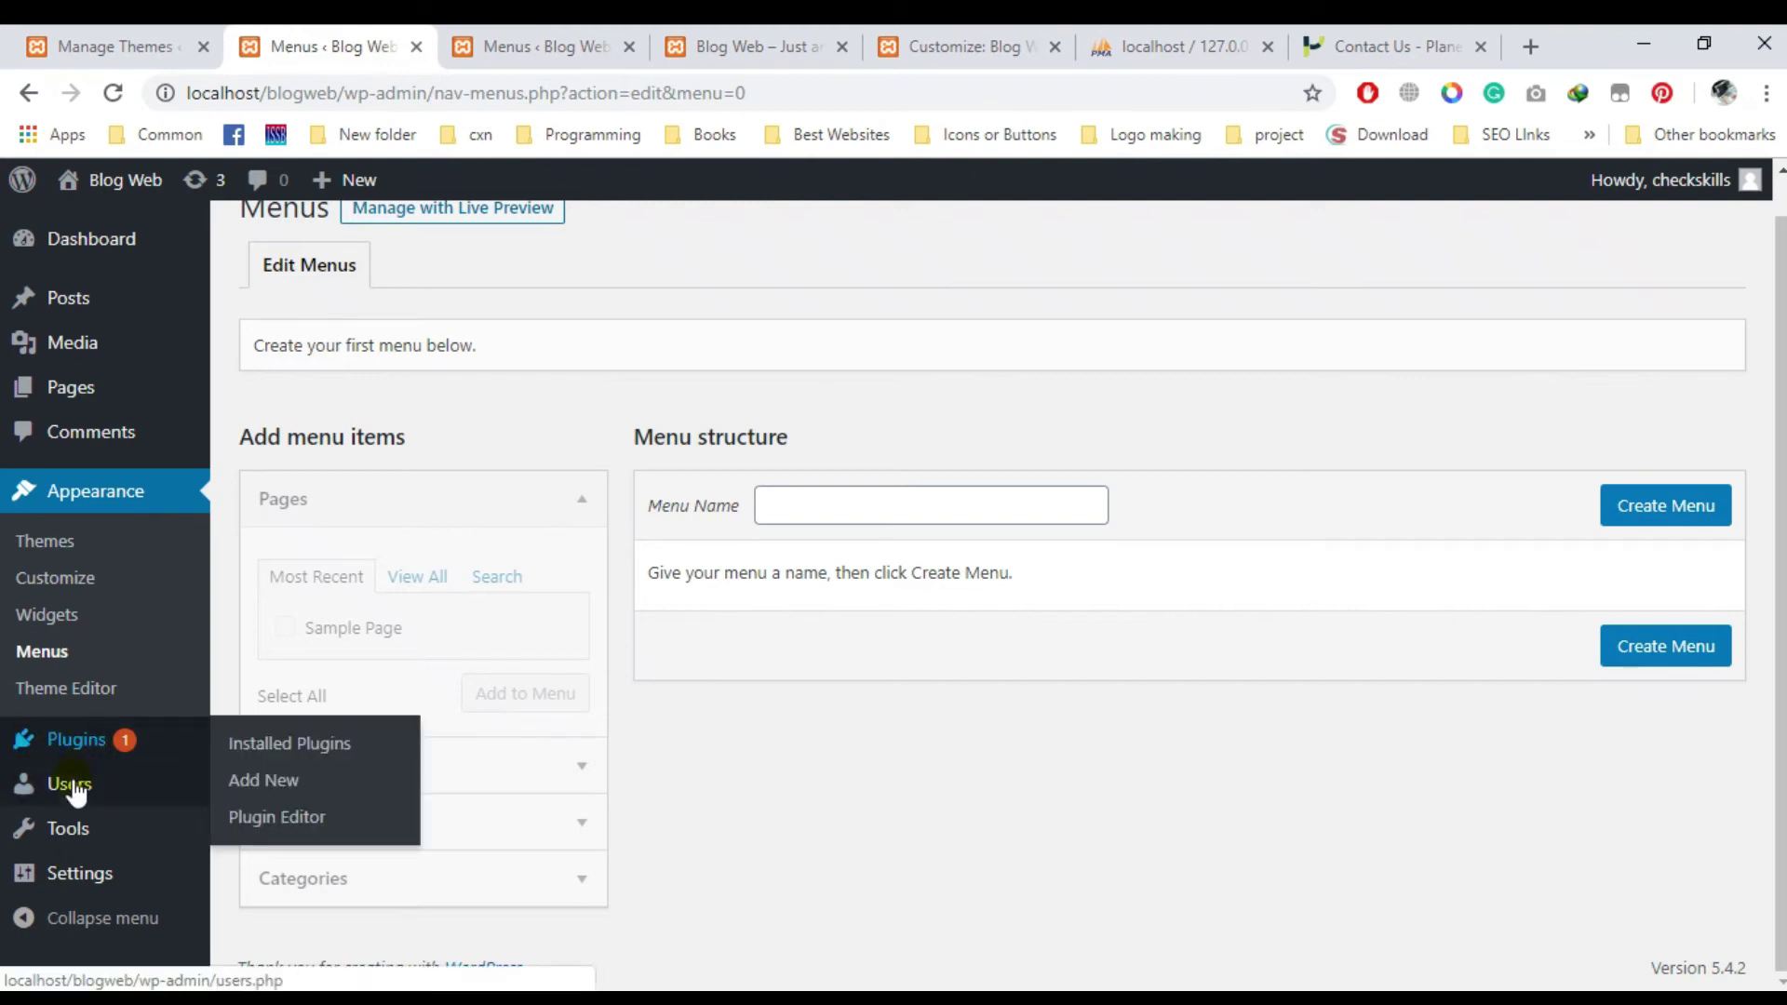
{"action": "mouse_move", "coordinate": [80, 796]}
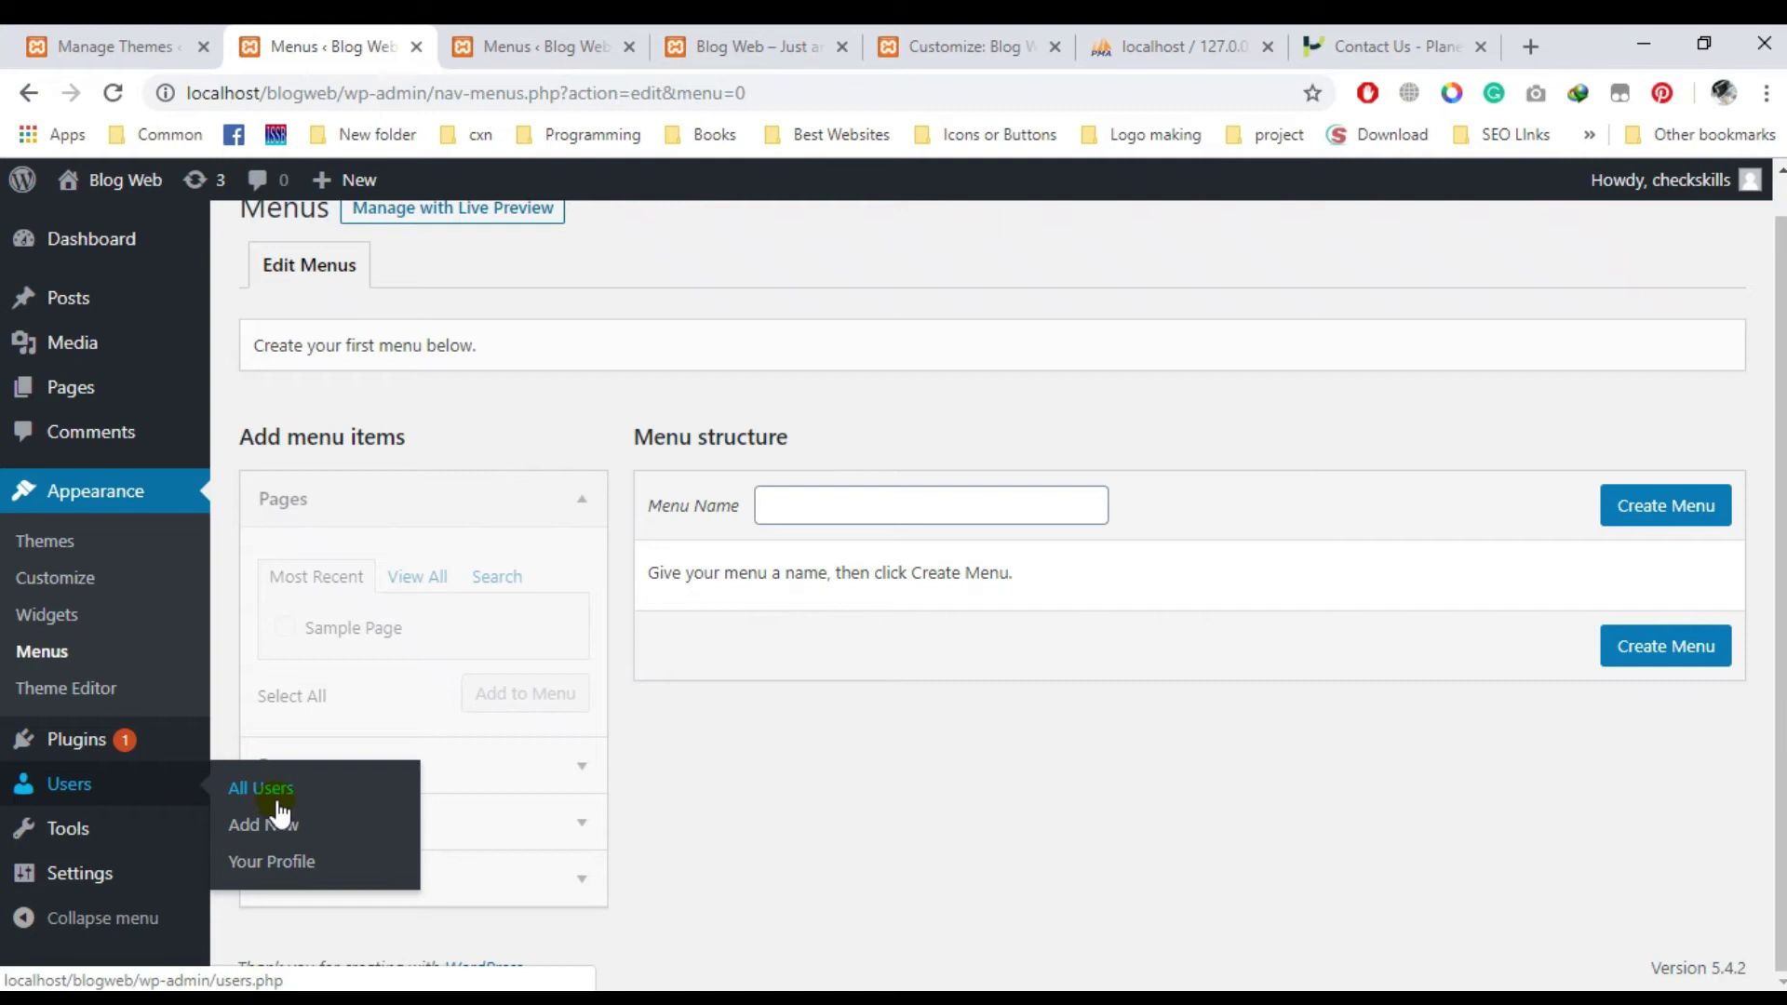
{"action": "left_click", "coordinate": [290, 865]}
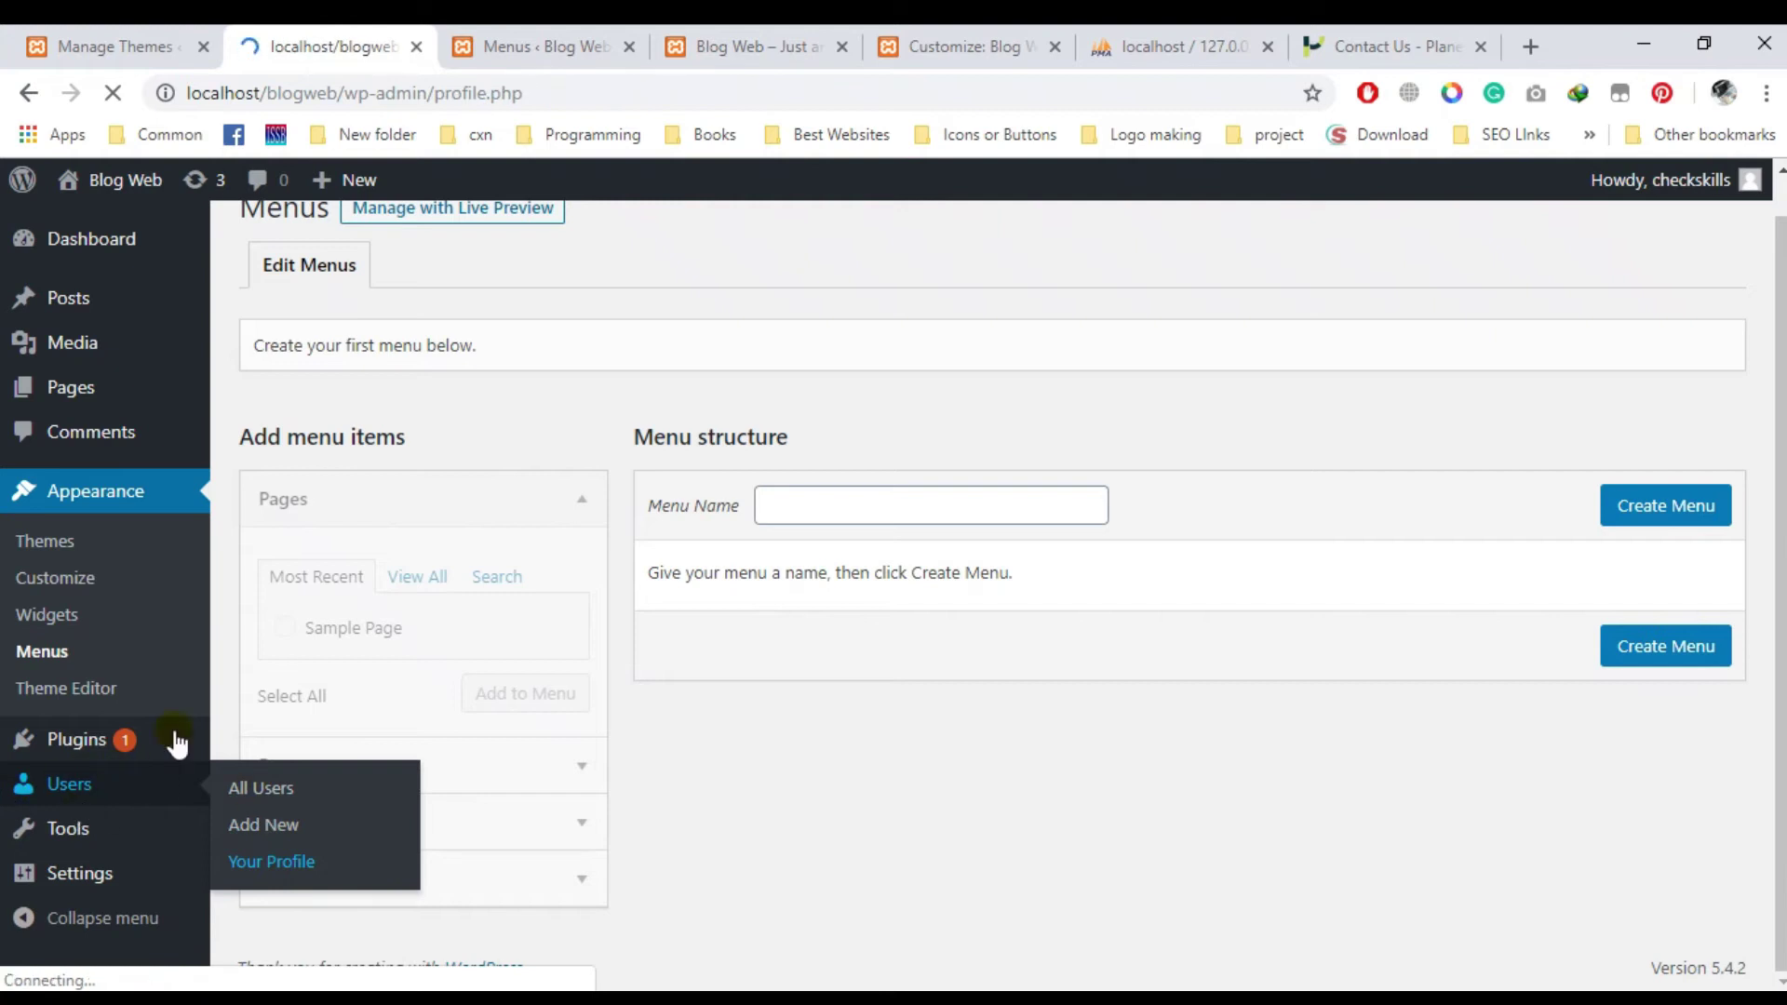
{"action": "scroll", "coordinate": [700, 600], "scroll_direction": "down", "scroll_amount": 14}
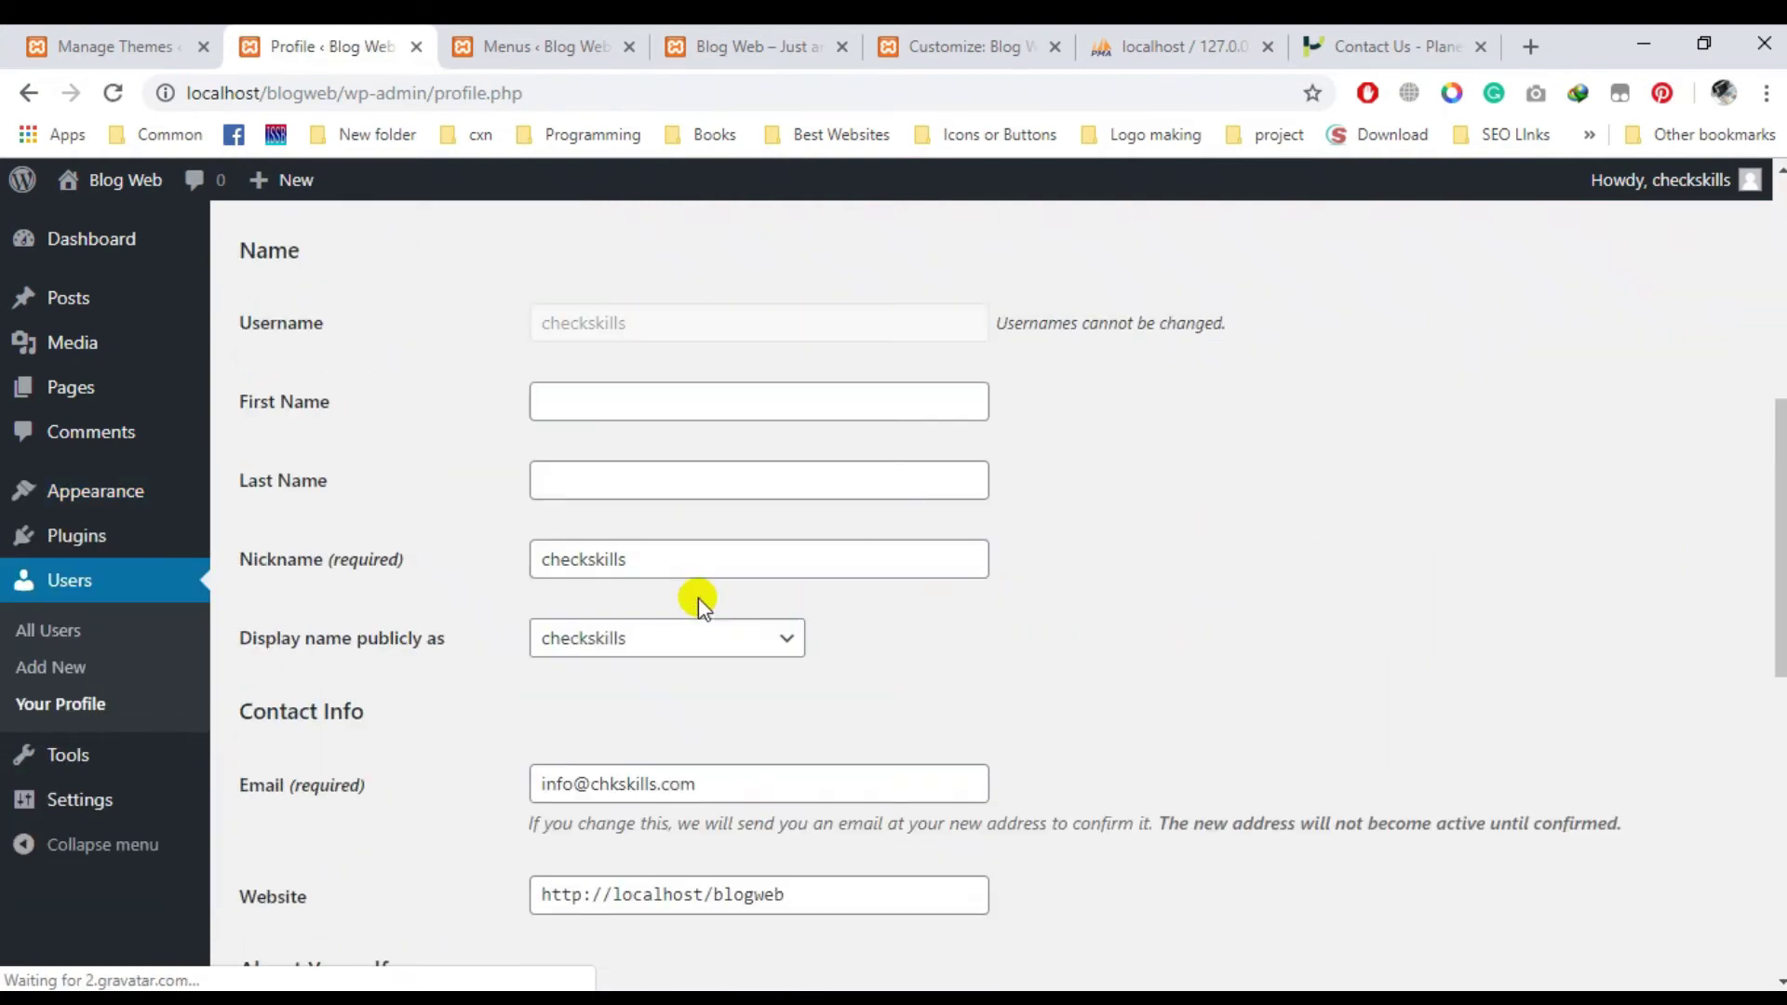
{"action": "scroll", "coordinate": [697, 596], "scroll_direction": "up", "scroll_amount": 3}
{"action": "scroll", "coordinate": [693, 596], "scroll_direction": "down", "scroll_amount": 4}
{"action": "scroll", "coordinate": [694, 614], "scroll_direction": "up", "scroll_amount": 2}
{"action": "scroll", "coordinate": [694, 624], "scroll_direction": "up", "scroll_amount": 3}
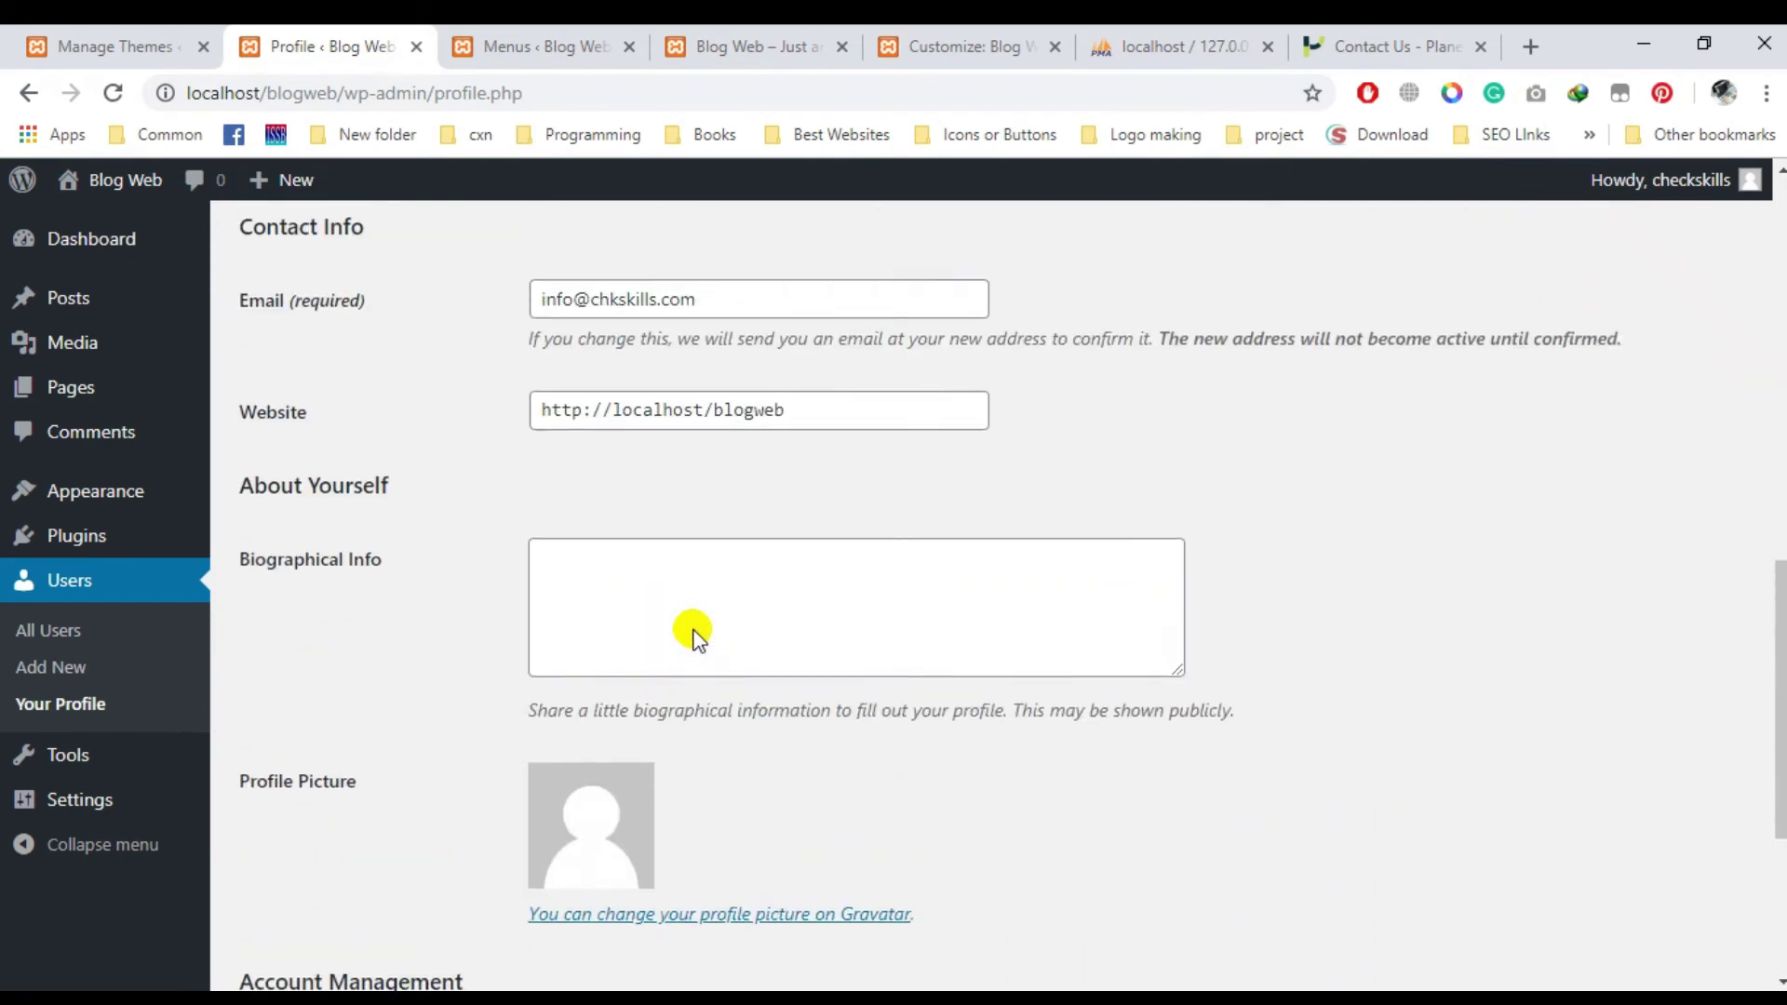
Look through the importers available under the Import tools and review the issues on the Site Health Status page.
{"action": "left_click", "coordinate": [79, 754]}
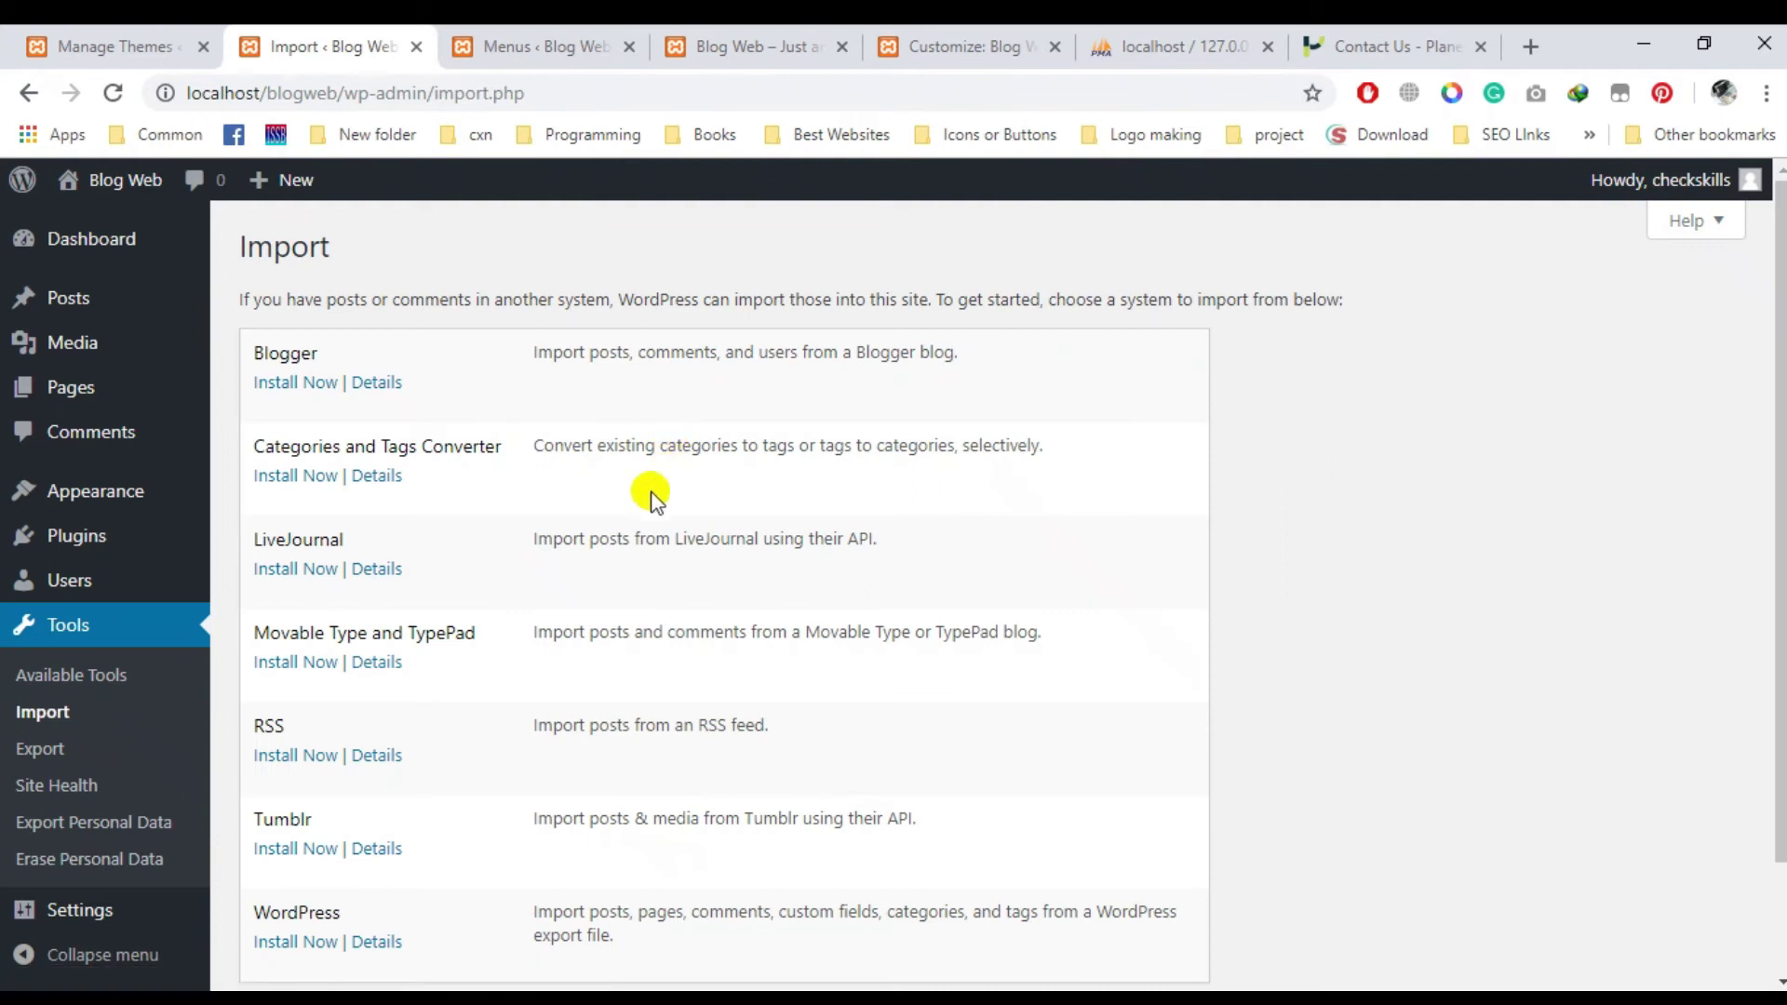
{"action": "scroll", "coordinate": [414, 782], "scroll_direction": "down", "scroll_amount": 2}
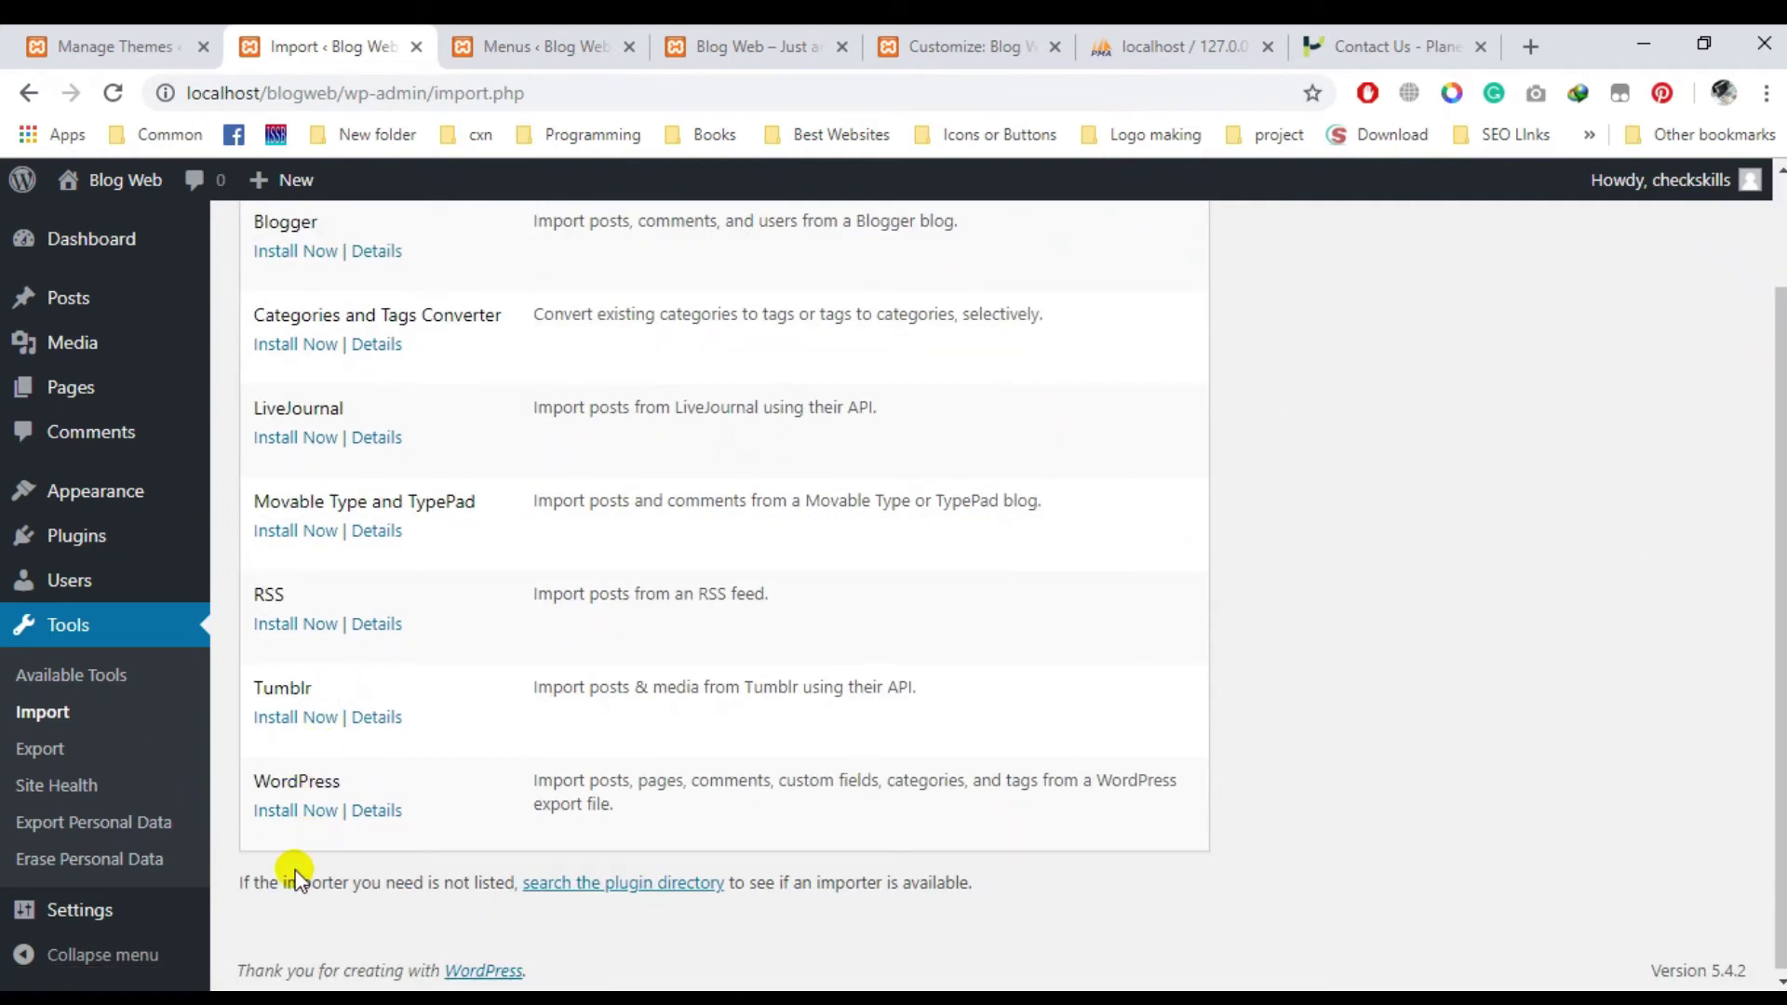
{"action": "scroll", "coordinate": [410, 800], "scroll_direction": "up", "scroll_amount": 2}
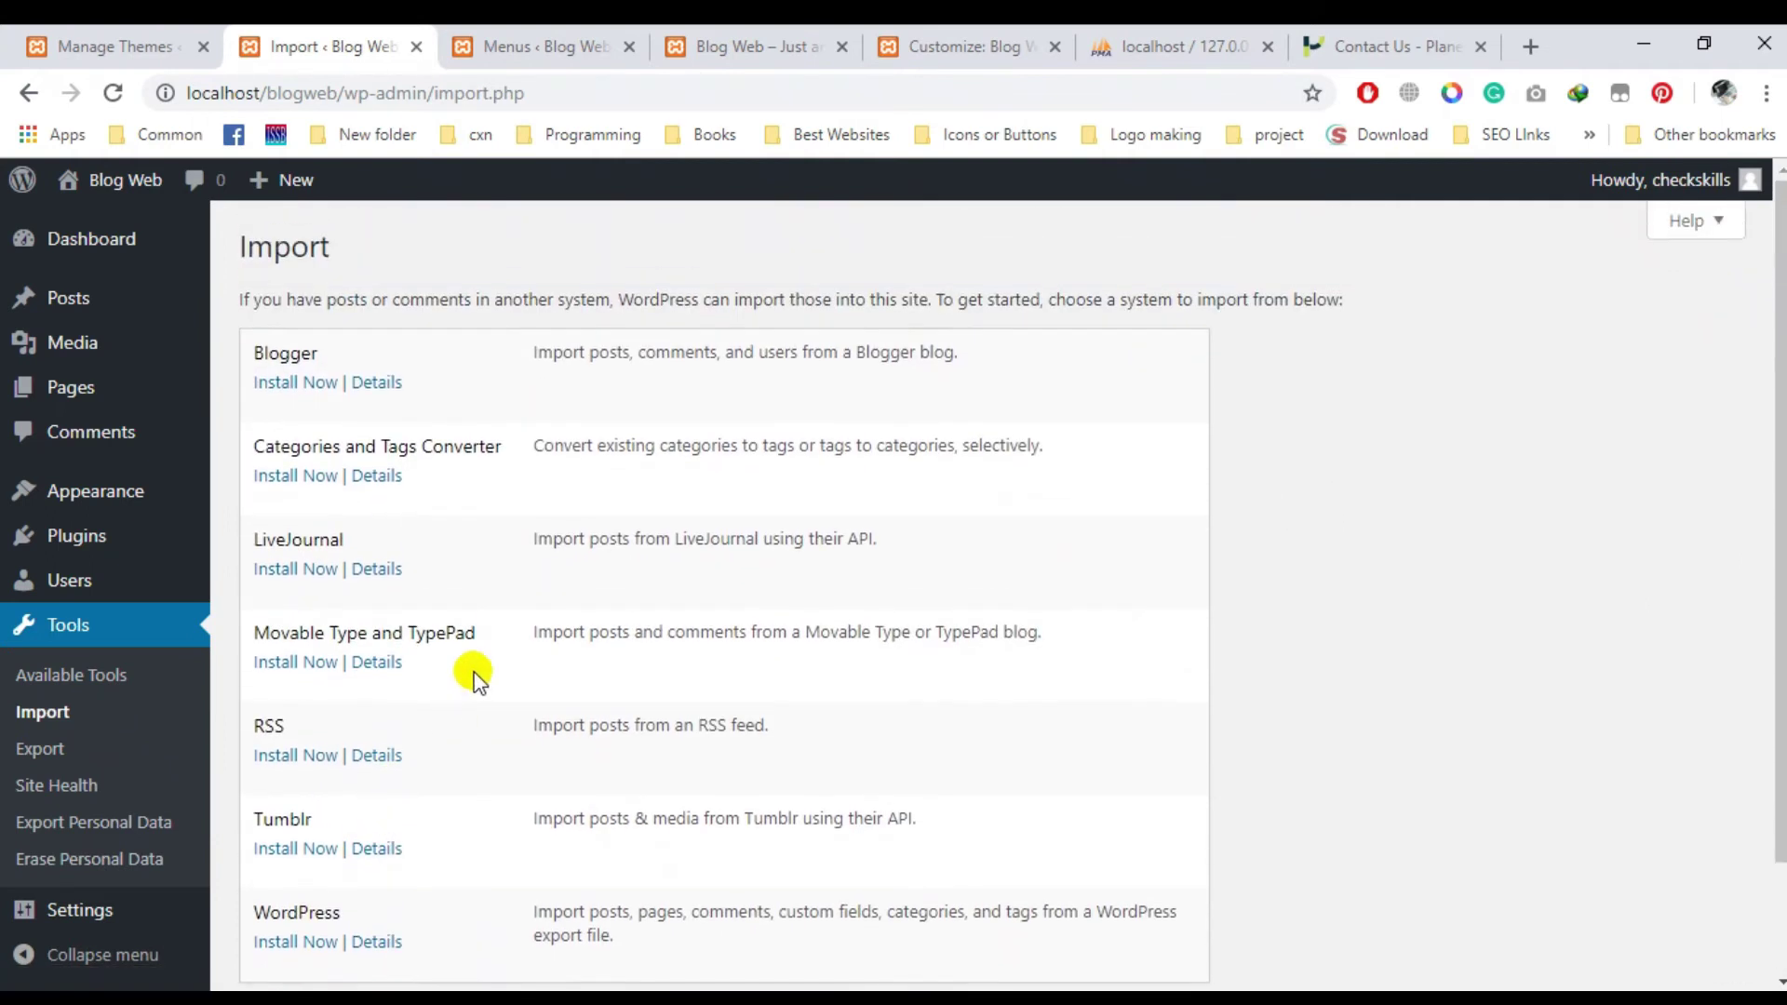
{"action": "scroll", "coordinate": [372, 522], "scroll_direction": "down", "scroll_amount": 2}
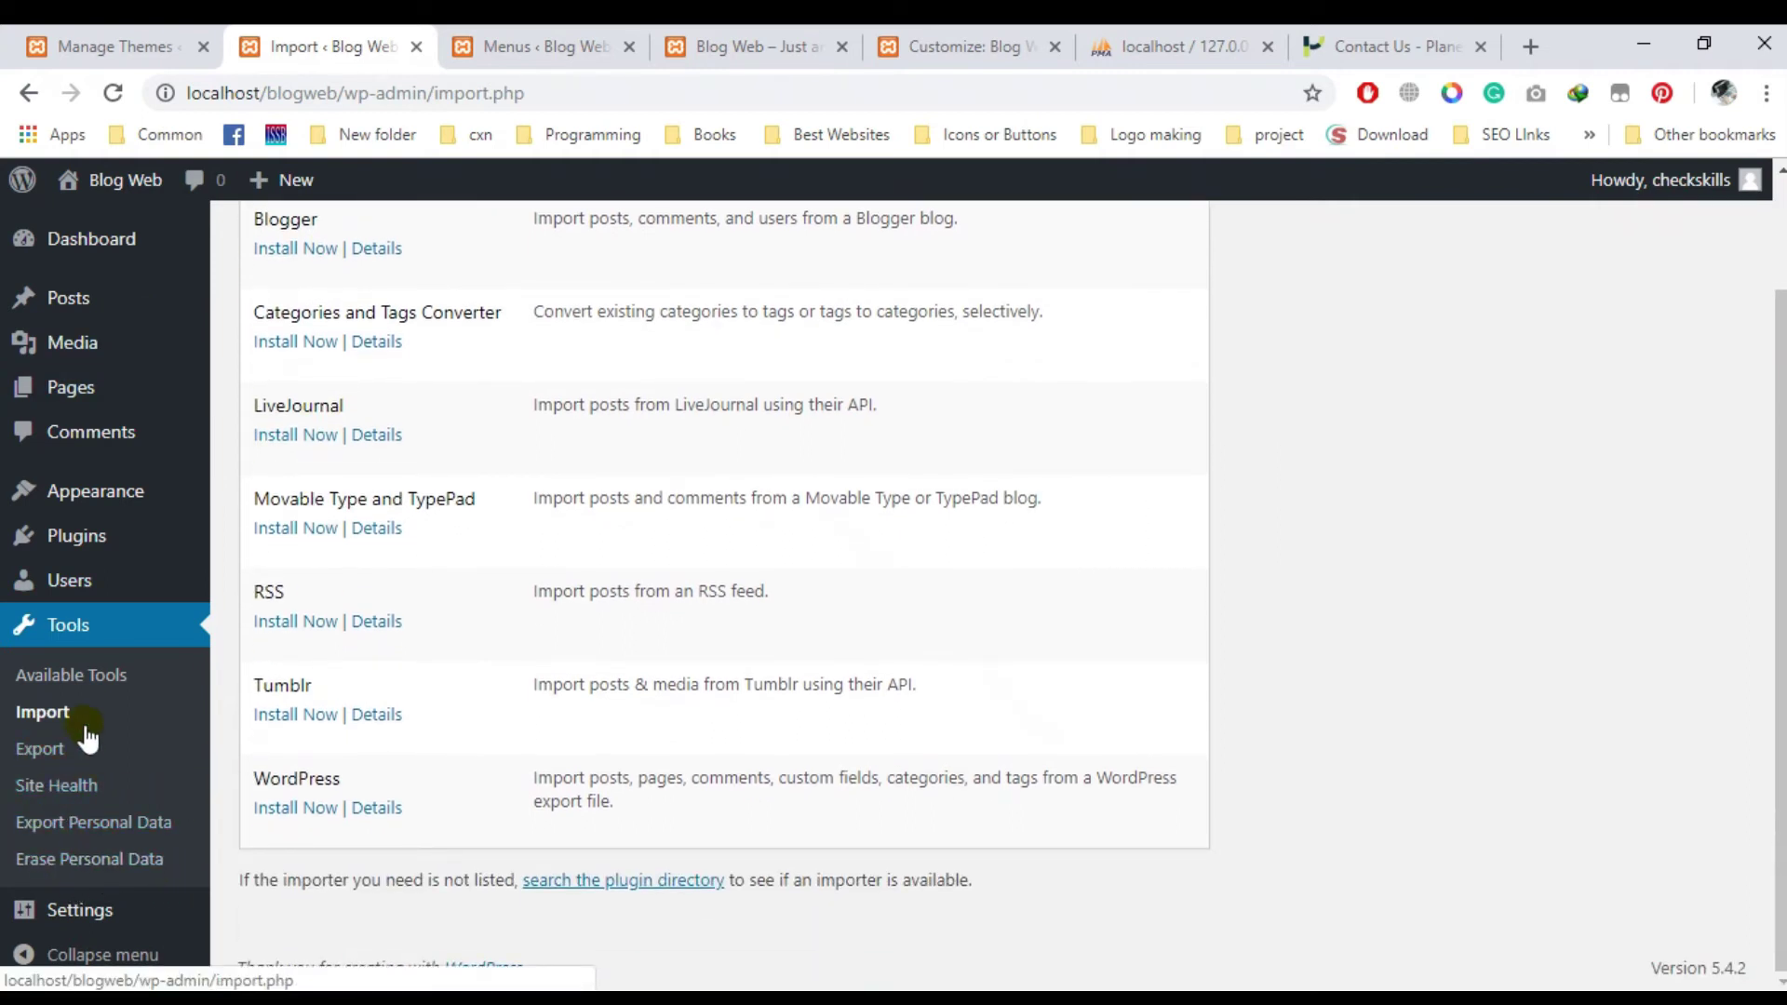
{"action": "left_click", "coordinate": [70, 786]}
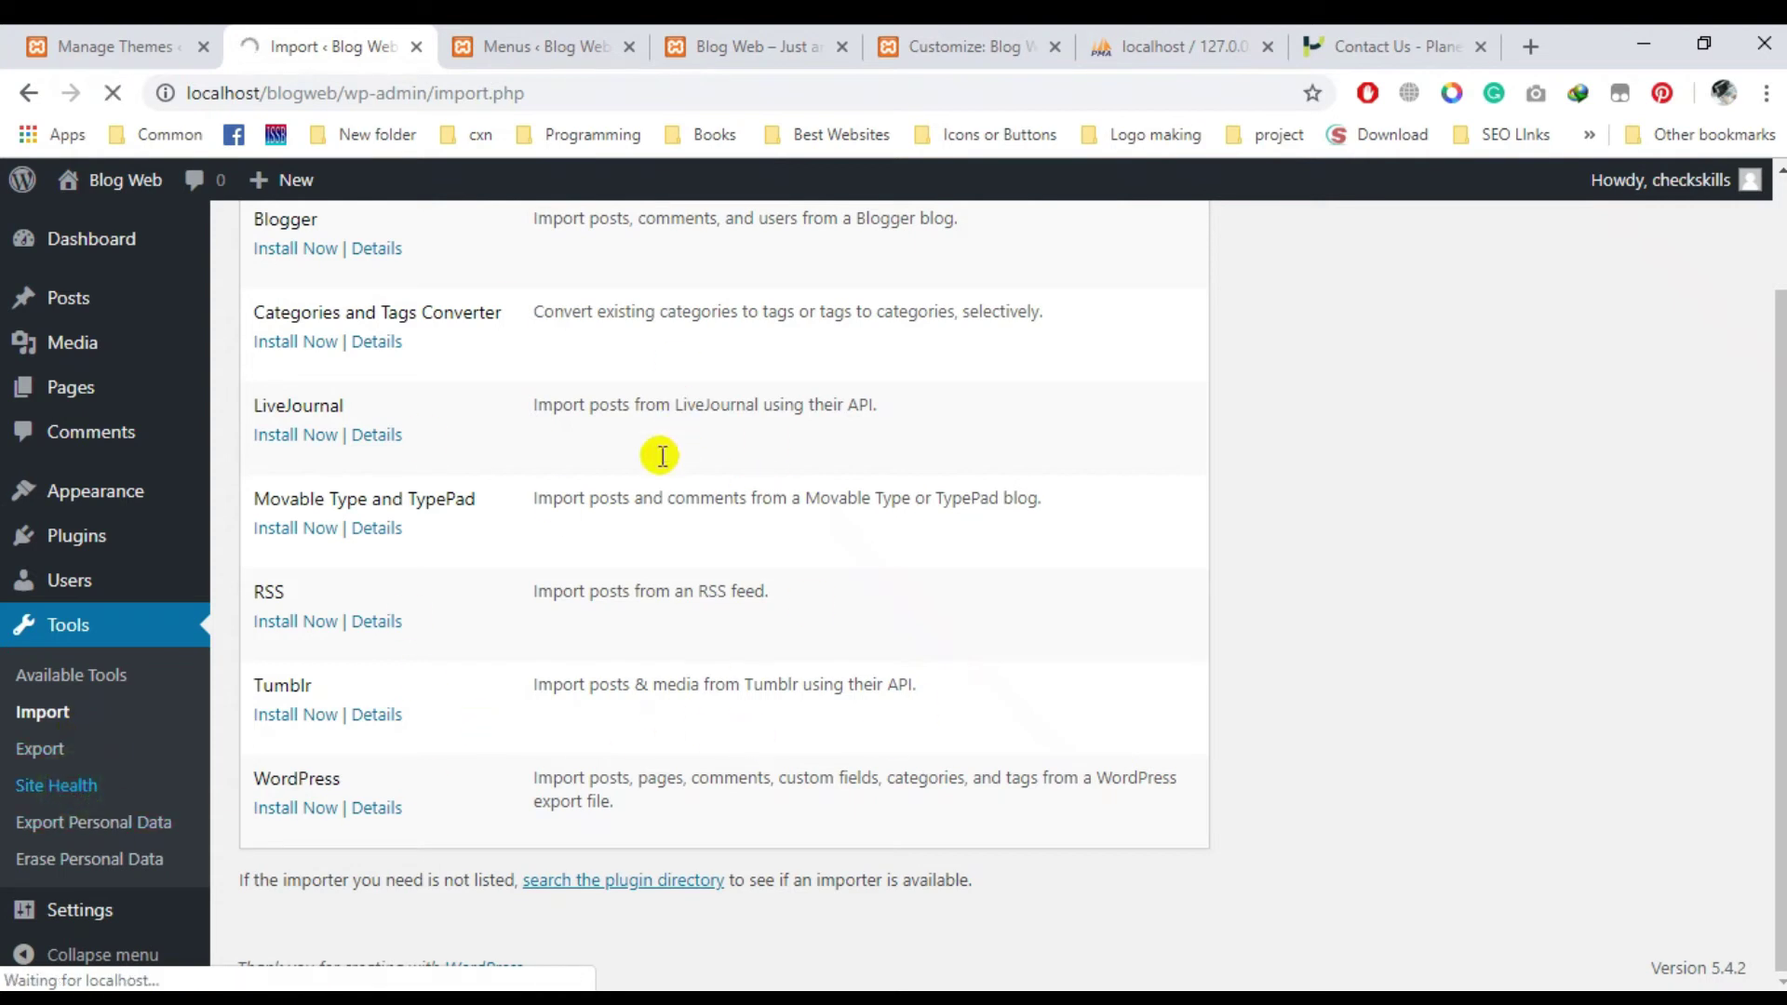
{"action": "scroll", "coordinate": [579, 577], "scroll_direction": "down", "scroll_amount": 2}
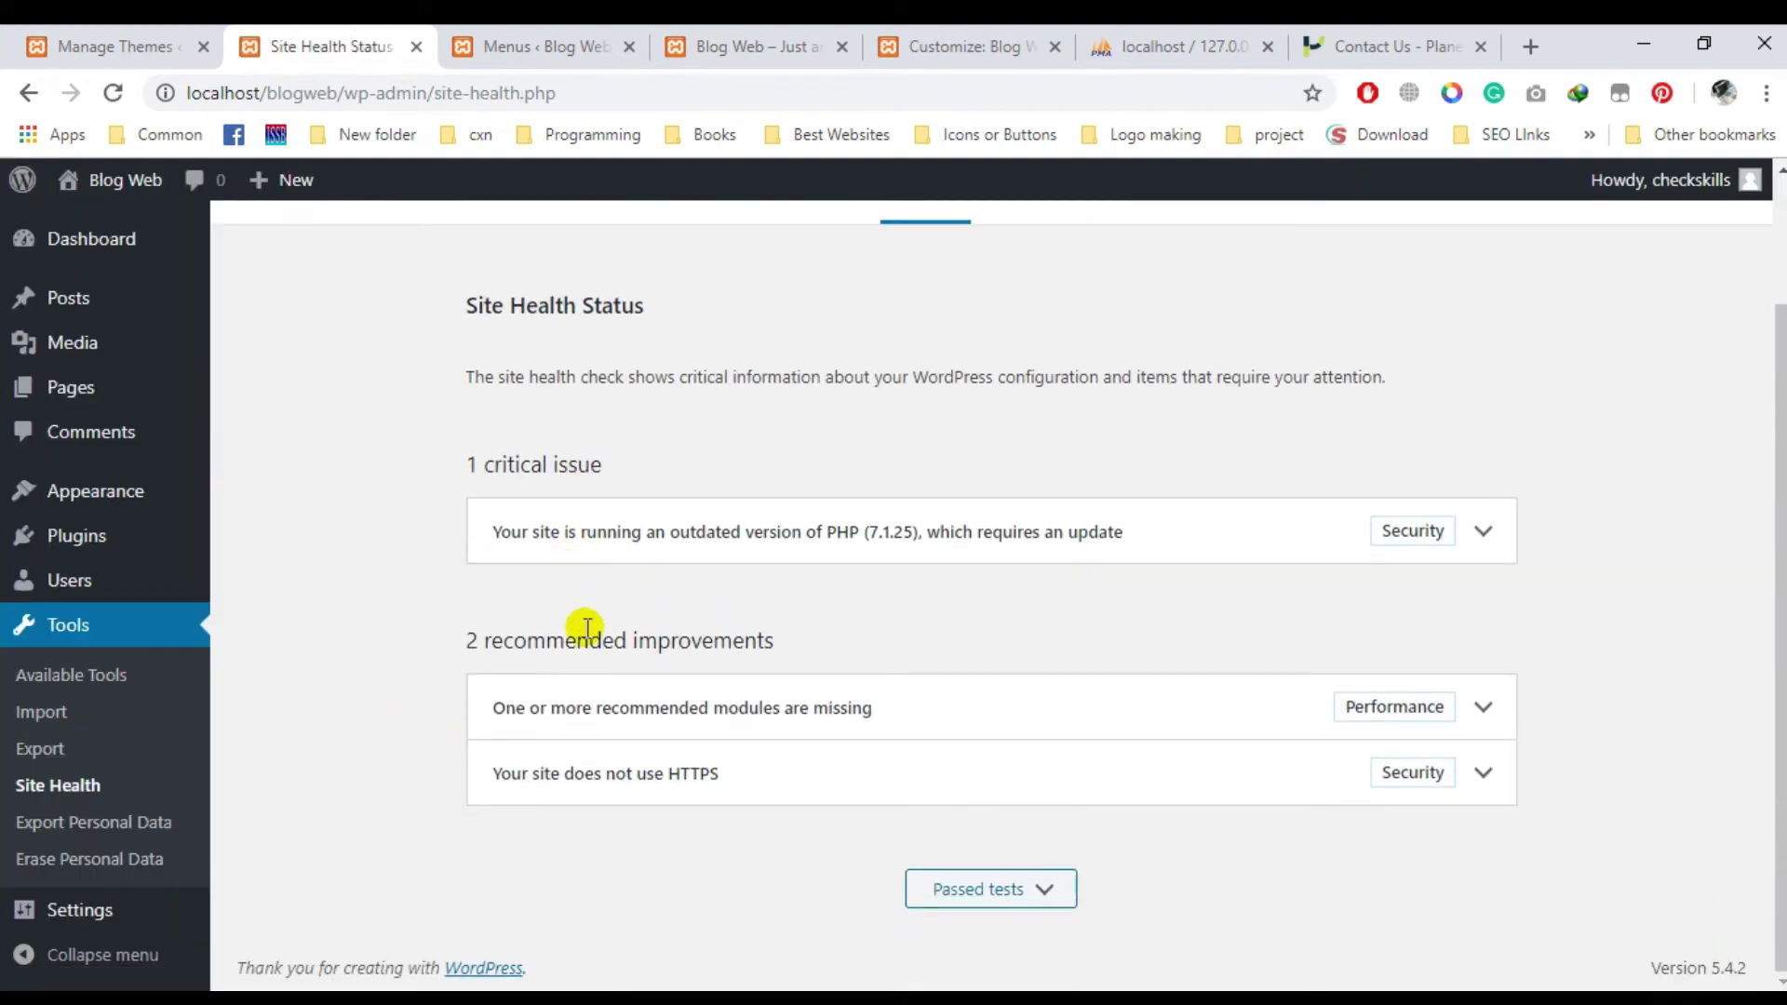
Finish reviewing the Site Health Status page and open the General Settings page.
{"action": "scroll", "coordinate": [484, 735], "scroll_direction": "up", "scroll_amount": 1}
{"action": "scroll", "coordinate": [484, 743], "scroll_direction": "down", "scroll_amount": 1}
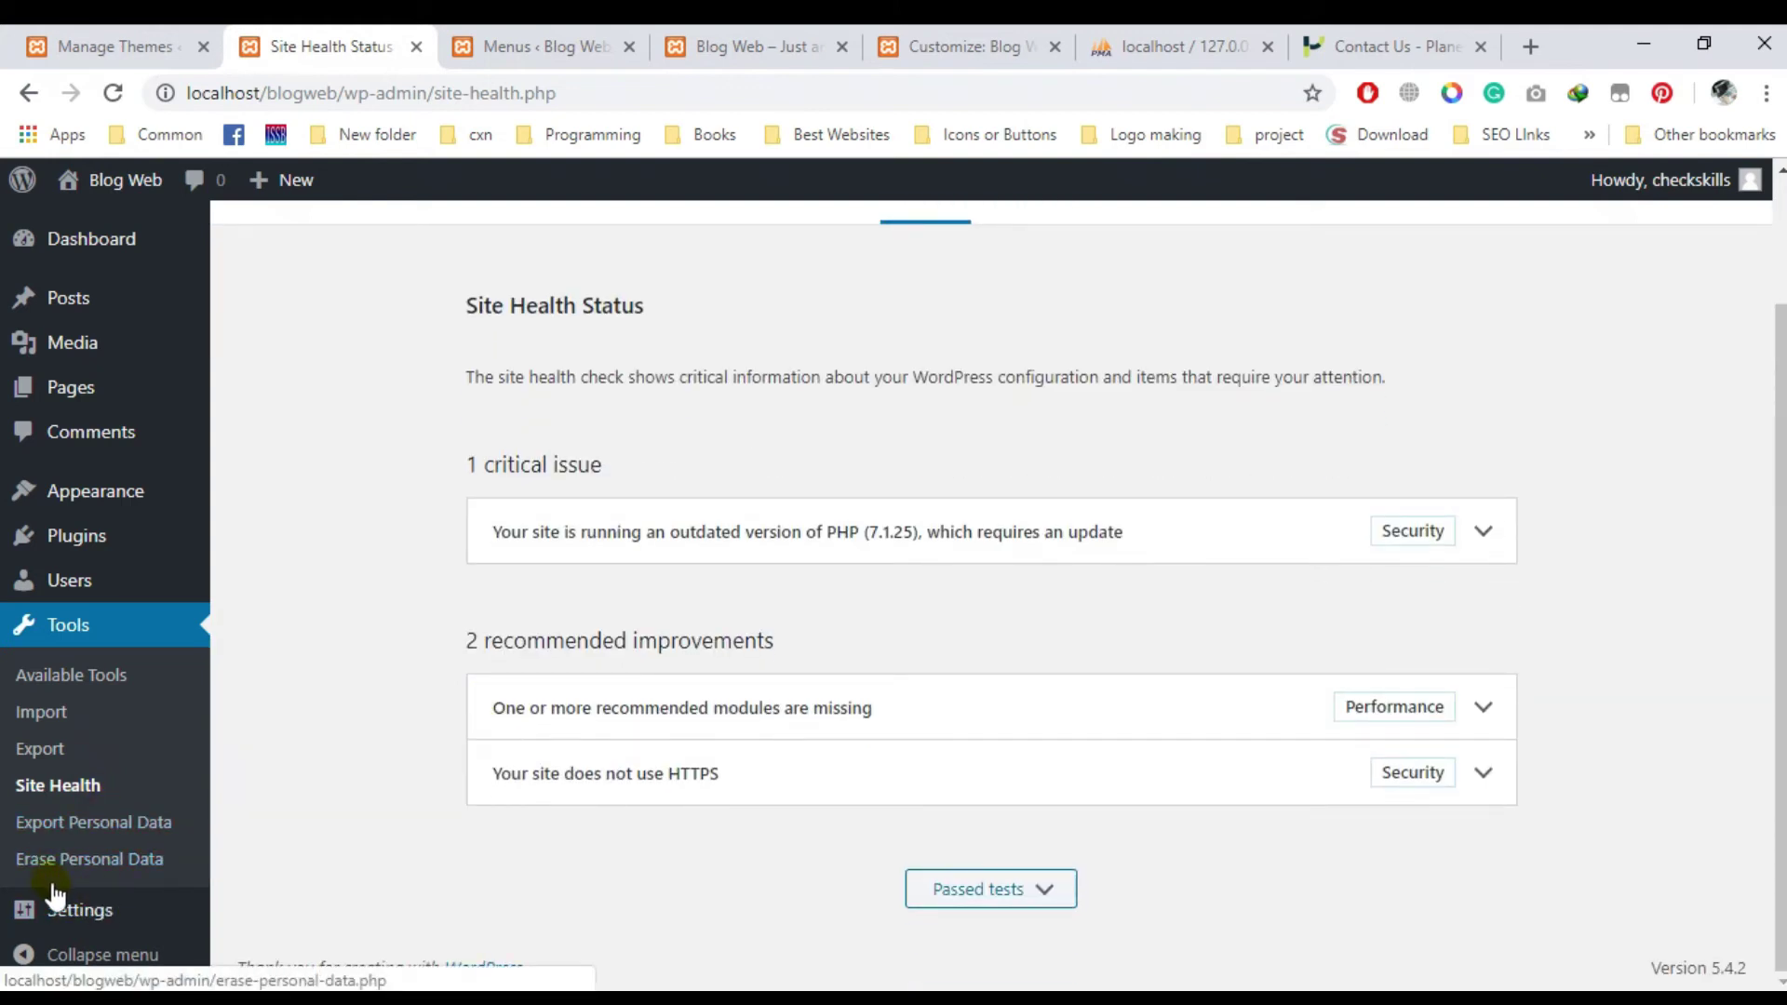
{"action": "mouse_move", "coordinate": [126, 934]}
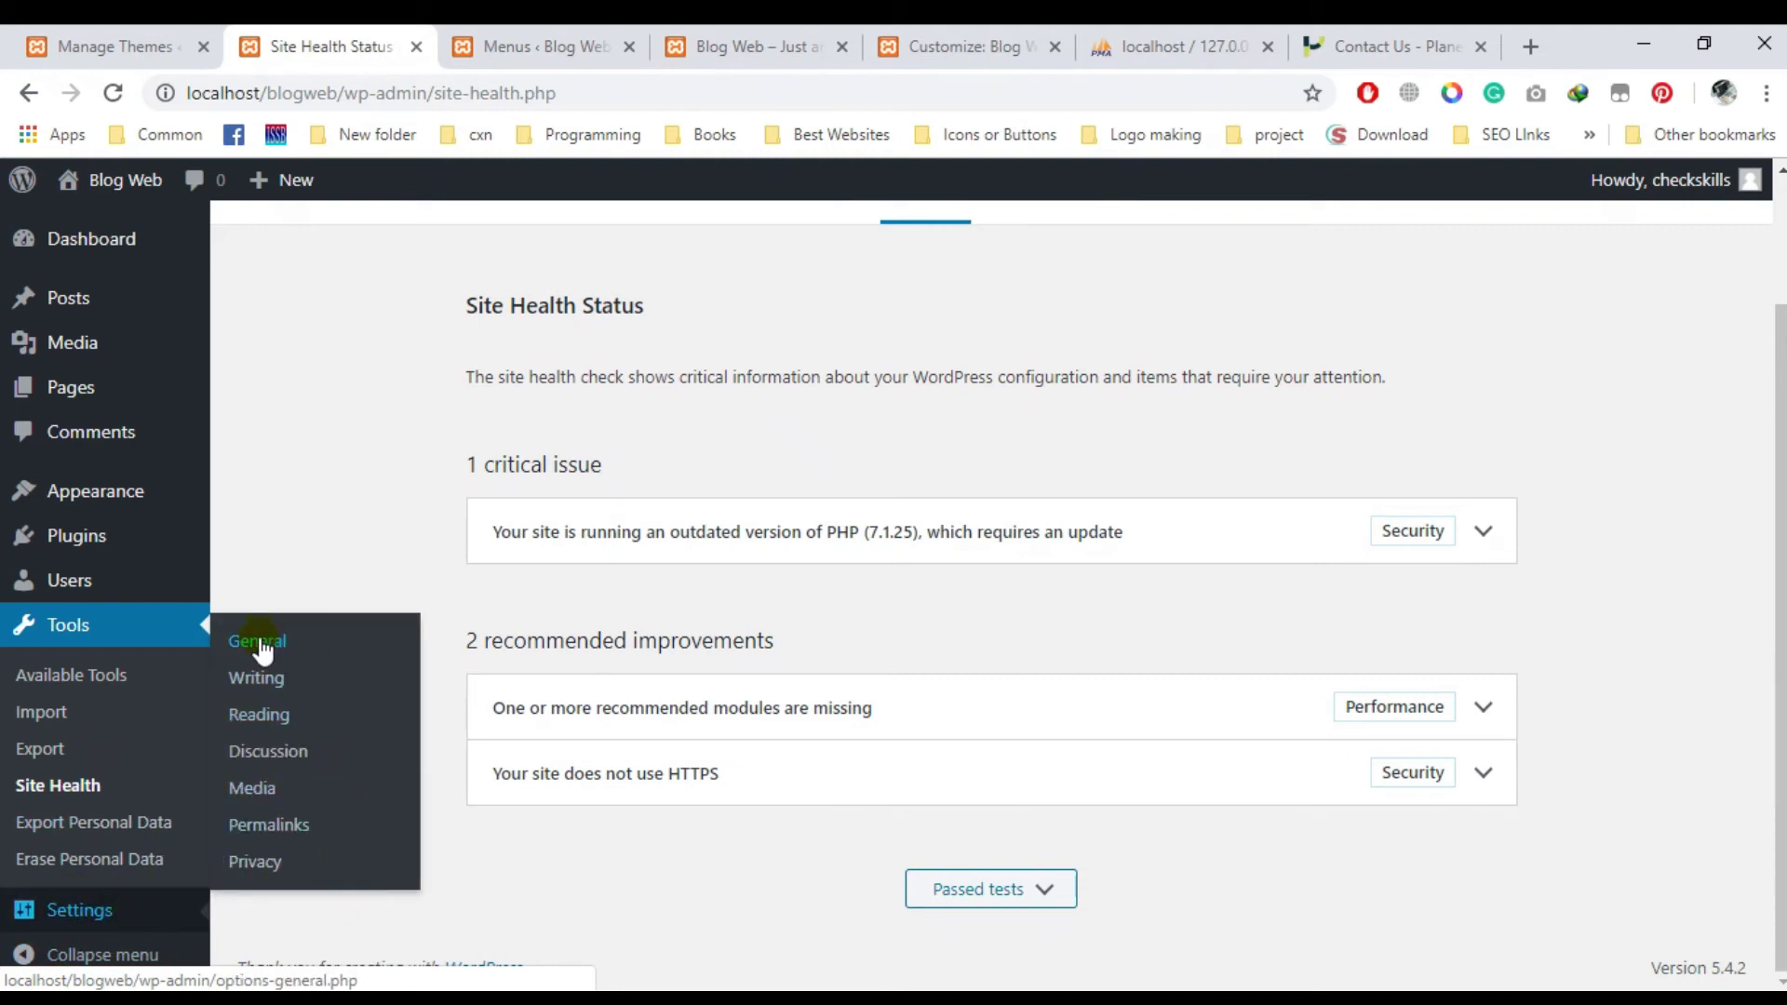
{"action": "left_click", "coordinate": [258, 642]}
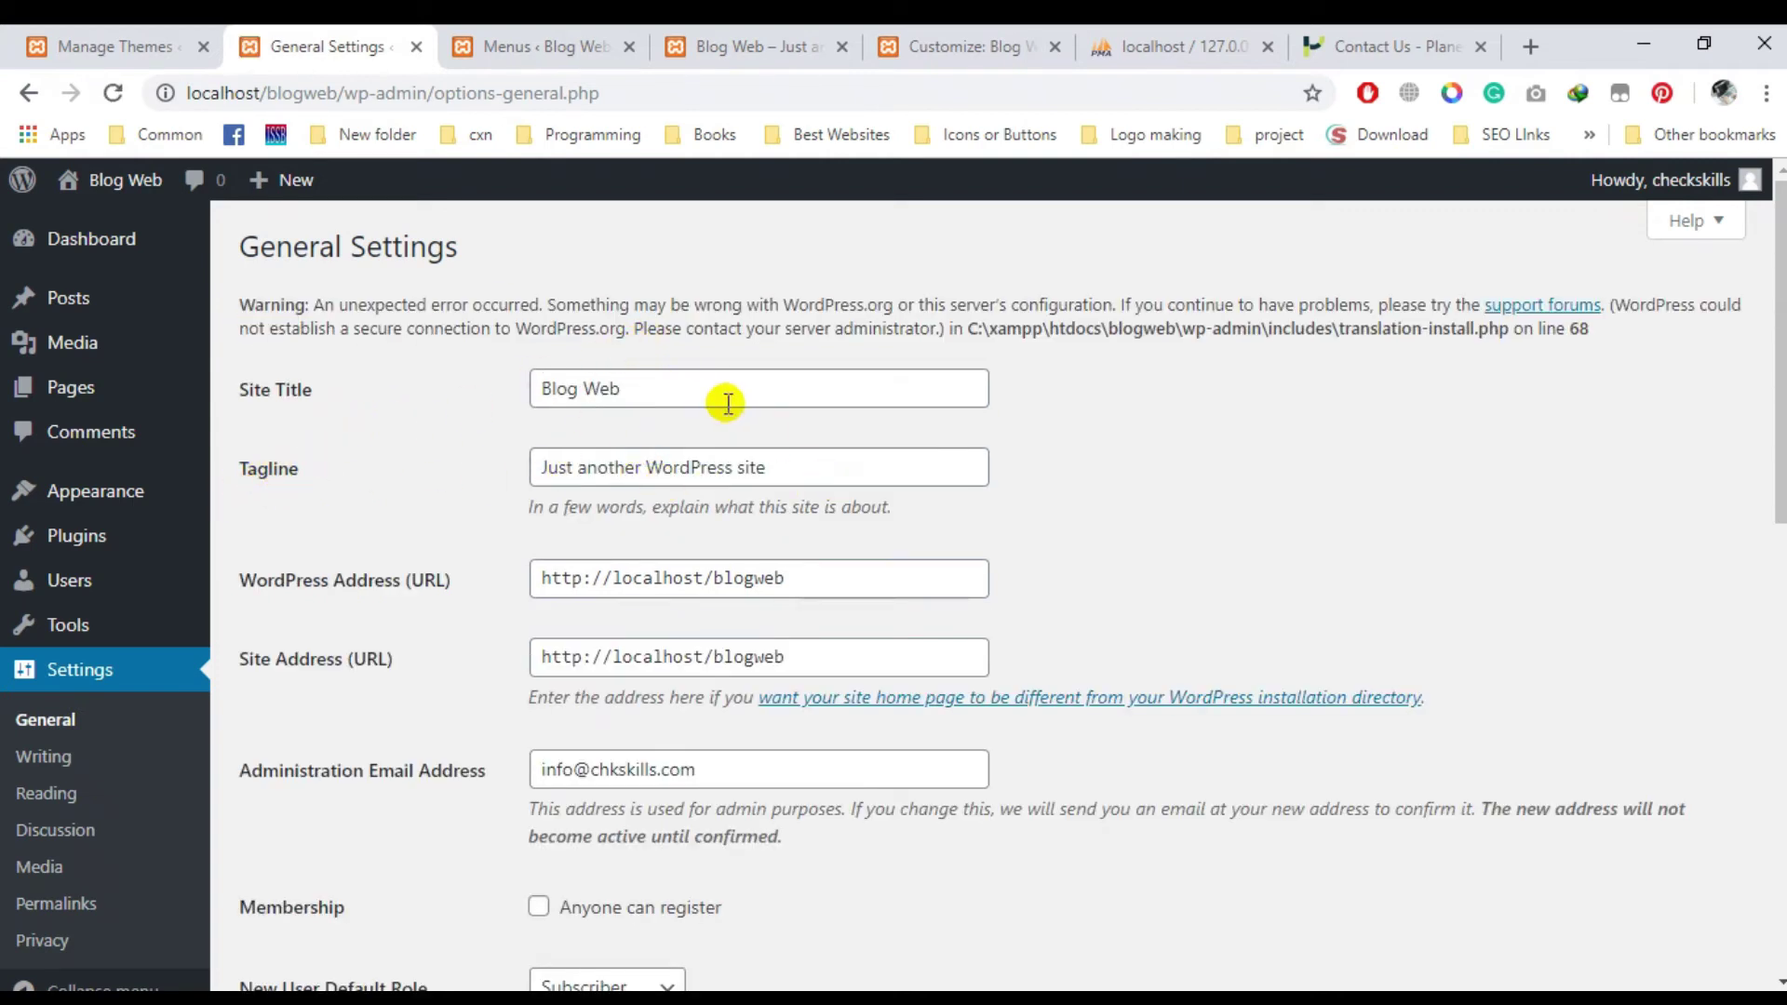
Find the site tagline in the Blog Web front page header, comparing that page with the menu editing page.
{"action": "left_click", "coordinate": [558, 46]}
{"action": "left_click", "coordinate": [726, 46]}
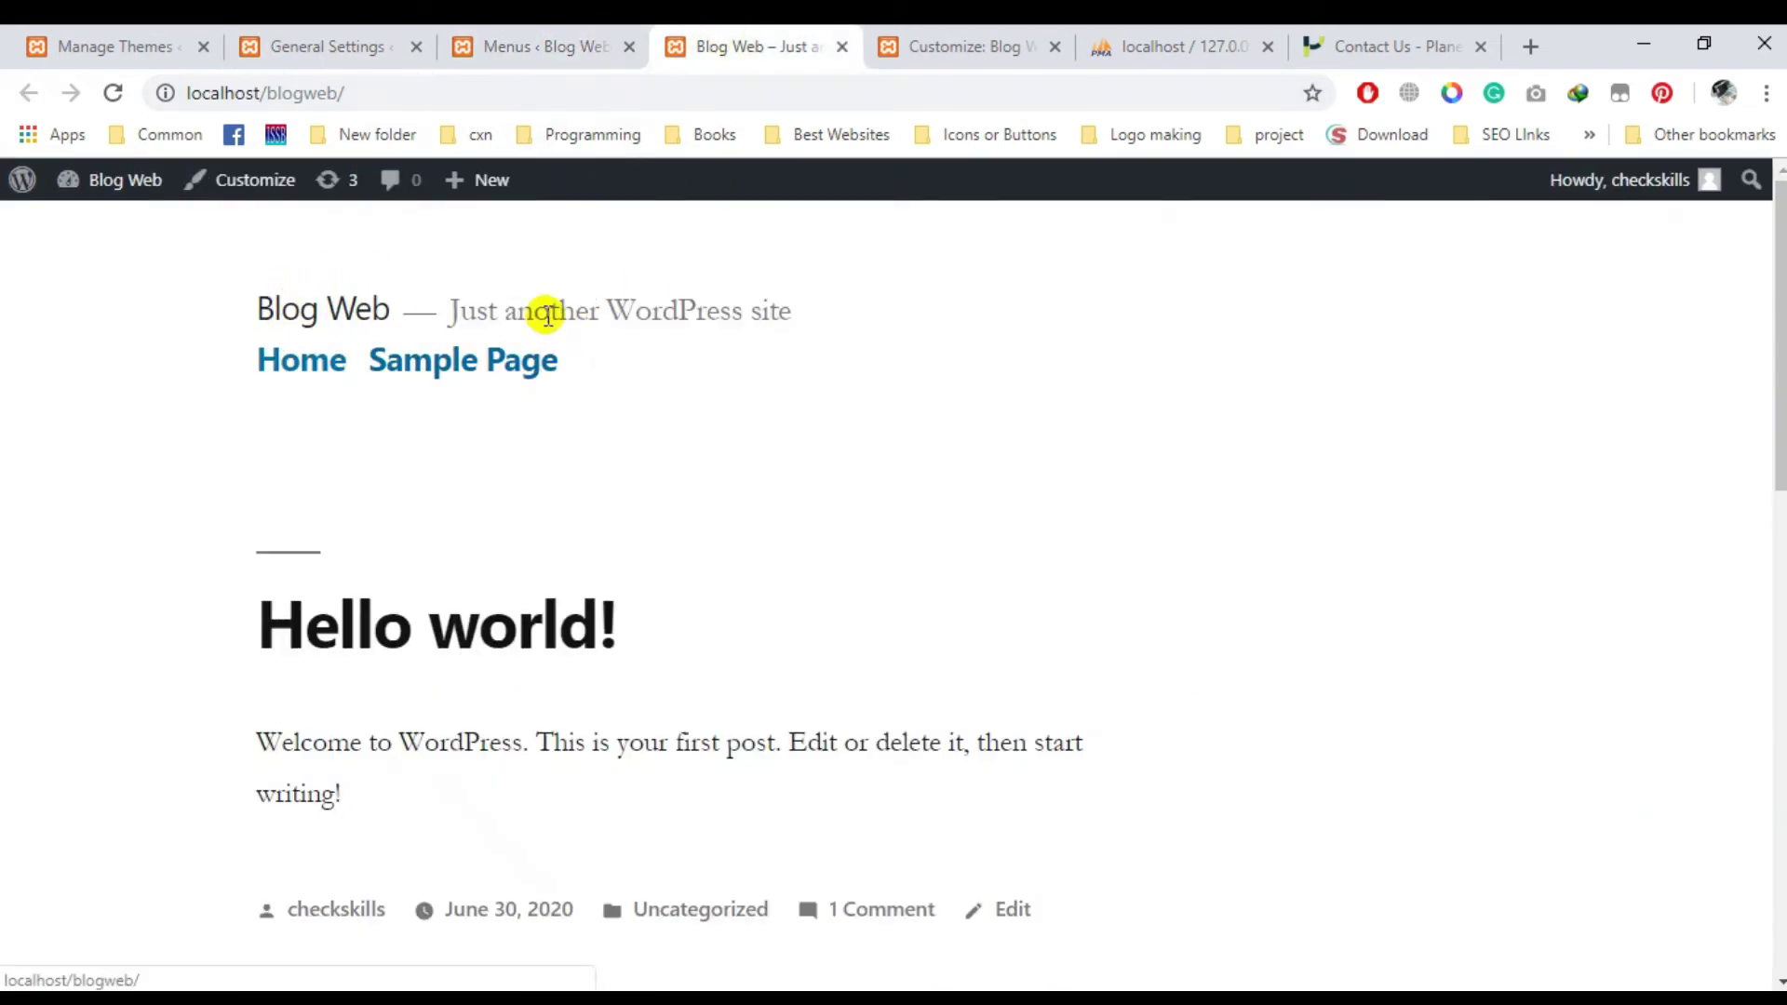
{"action": "left_click_drag", "start_coordinate": [448, 307], "coordinate": [778, 251]}
{"action": "left_click", "coordinate": [544, 45]}
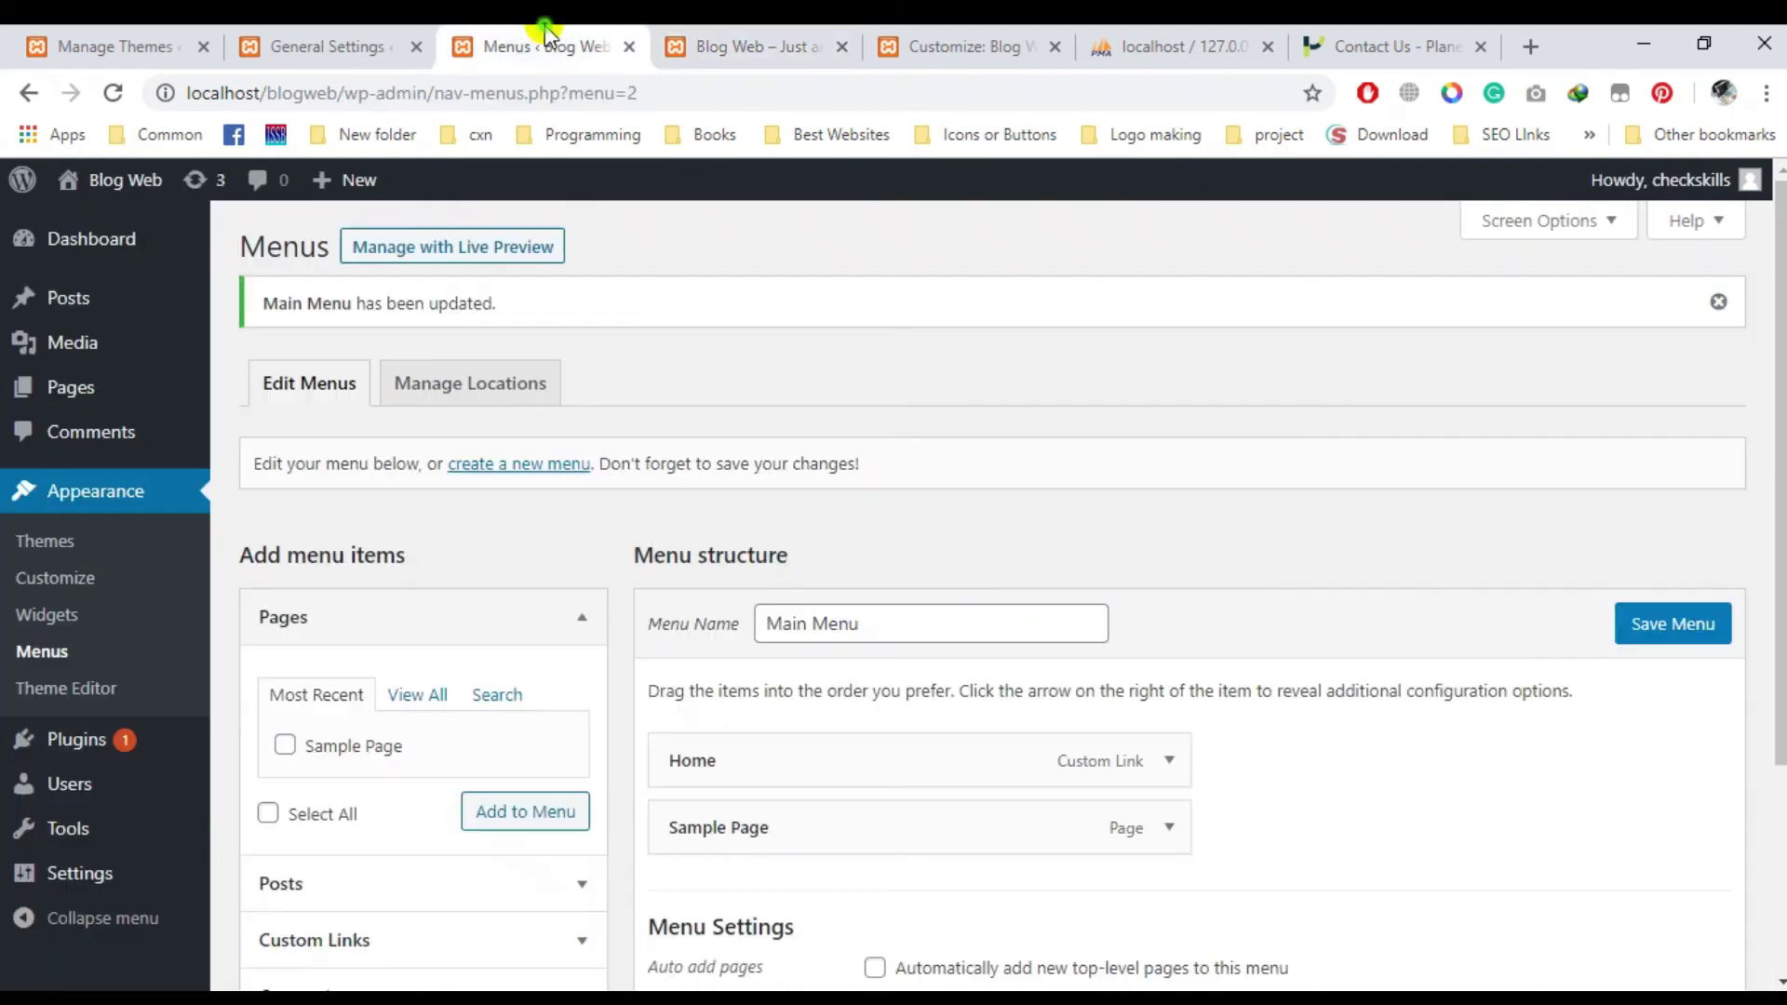
{"action": "left_click", "coordinate": [712, 54]}
{"action": "left_click", "coordinate": [507, 49]}
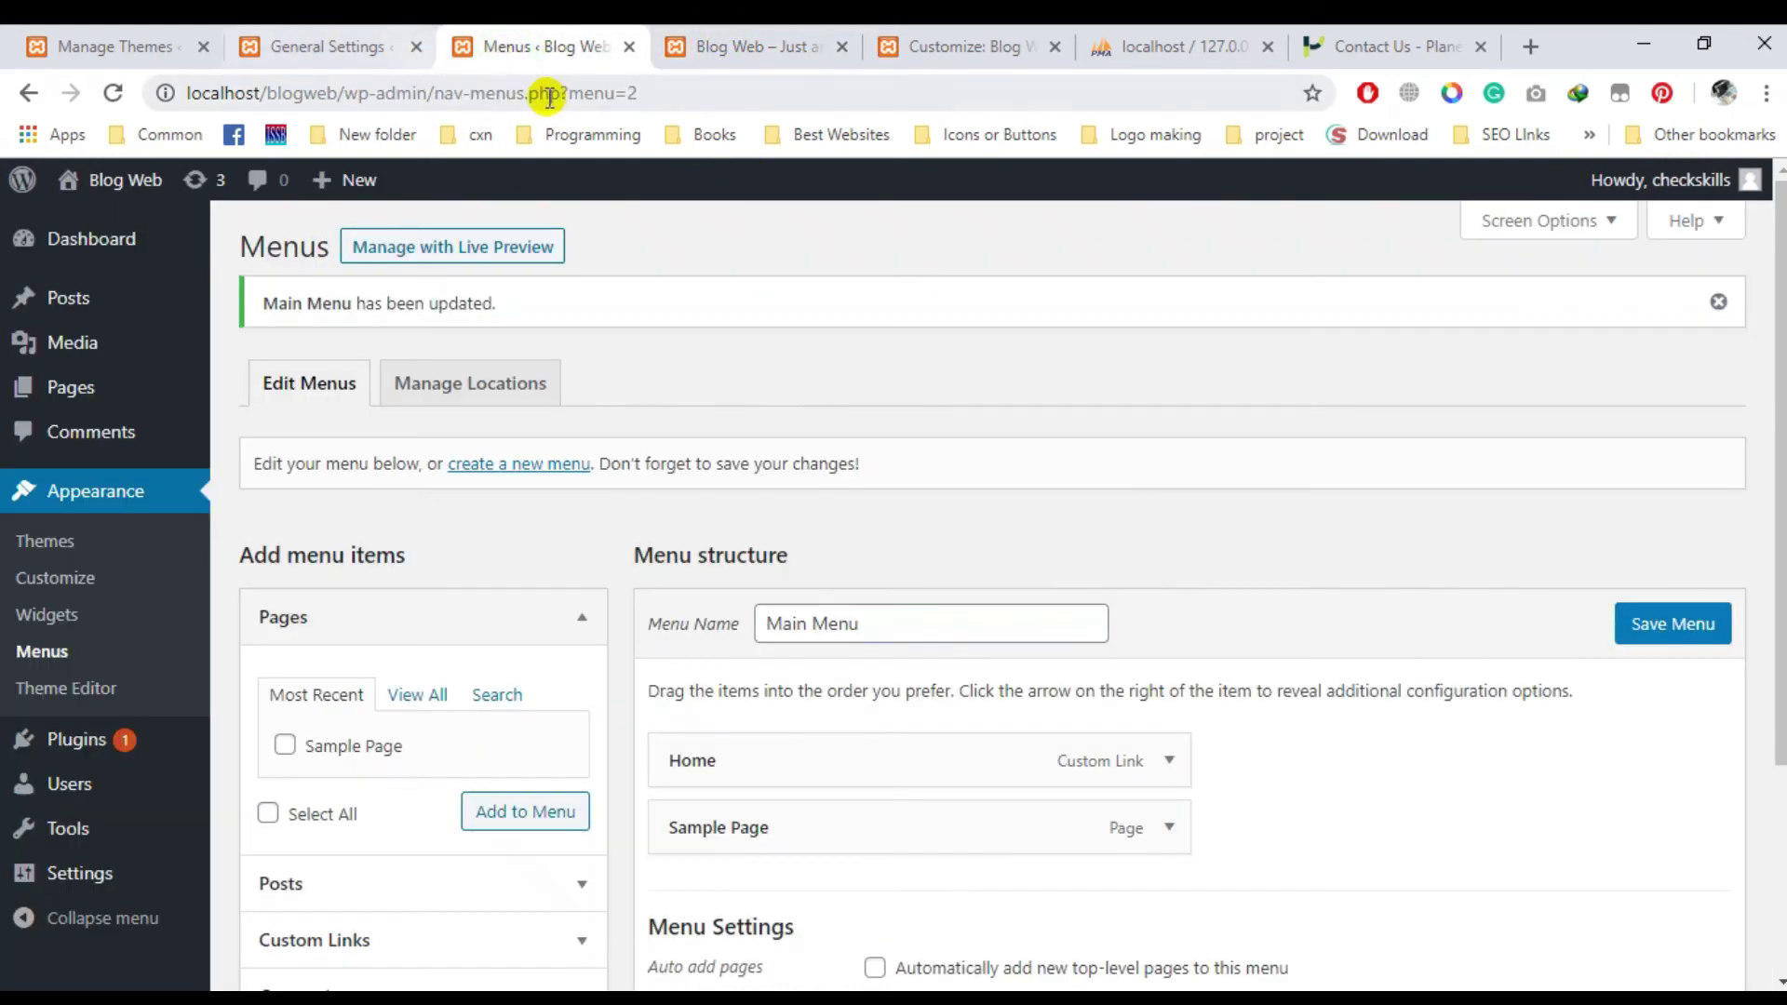
{"action": "left_click", "coordinate": [694, 54]}
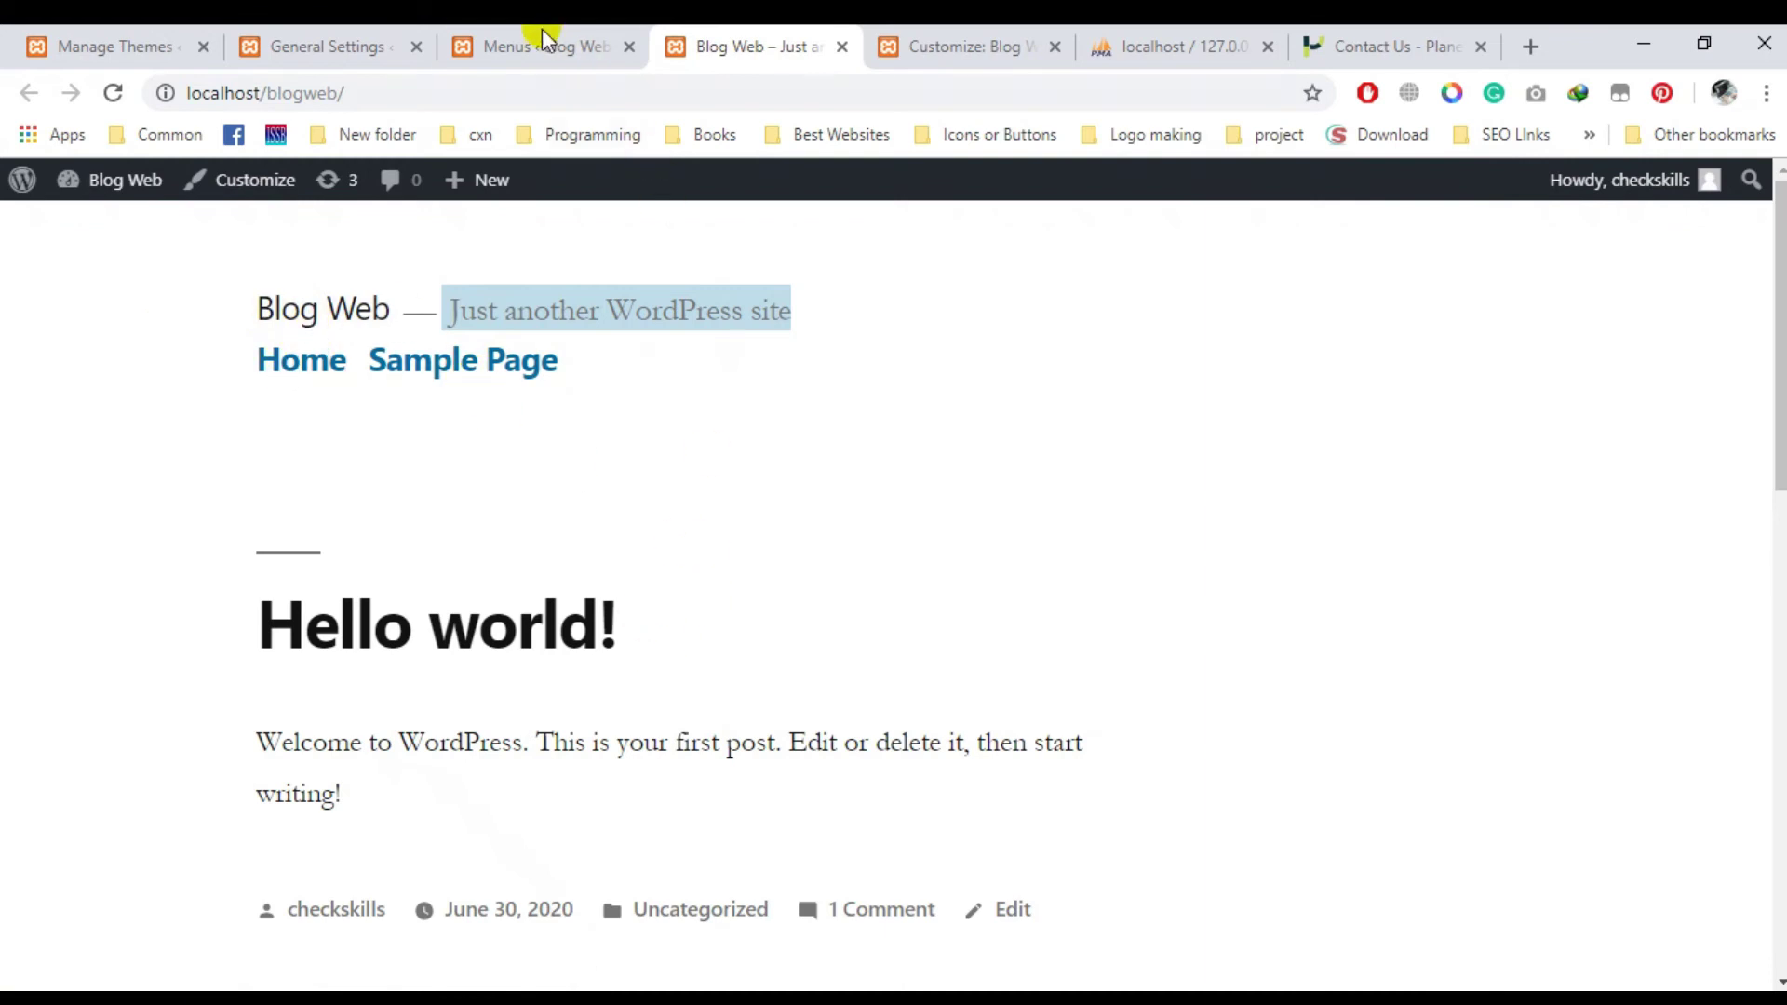
{"action": "left_click", "coordinate": [584, 63]}
{"action": "scroll", "coordinate": [559, 698], "scroll_direction": "down", "scroll_amount": 3}
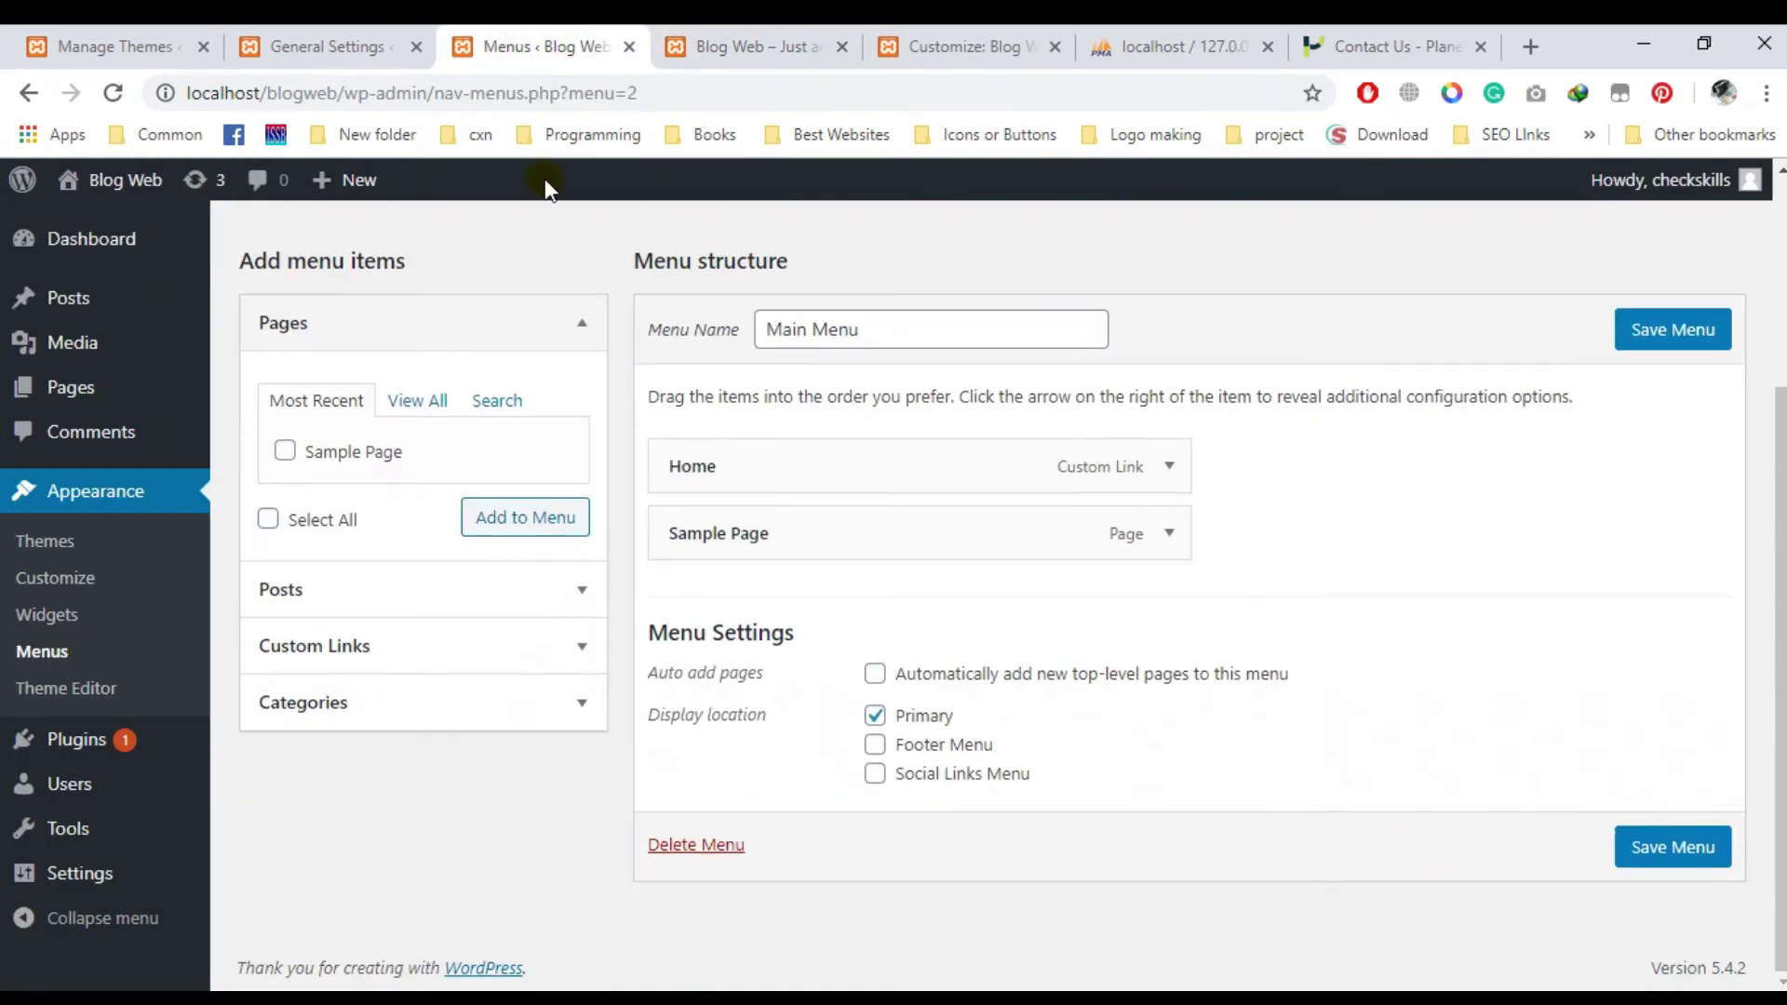
Compare the WordPress Address in the General Settings with the base part of the browser's current URL.
{"action": "left_click", "coordinate": [312, 47]}
{"action": "scroll", "coordinate": [449, 623], "scroll_direction": "down", "scroll_amount": 1}
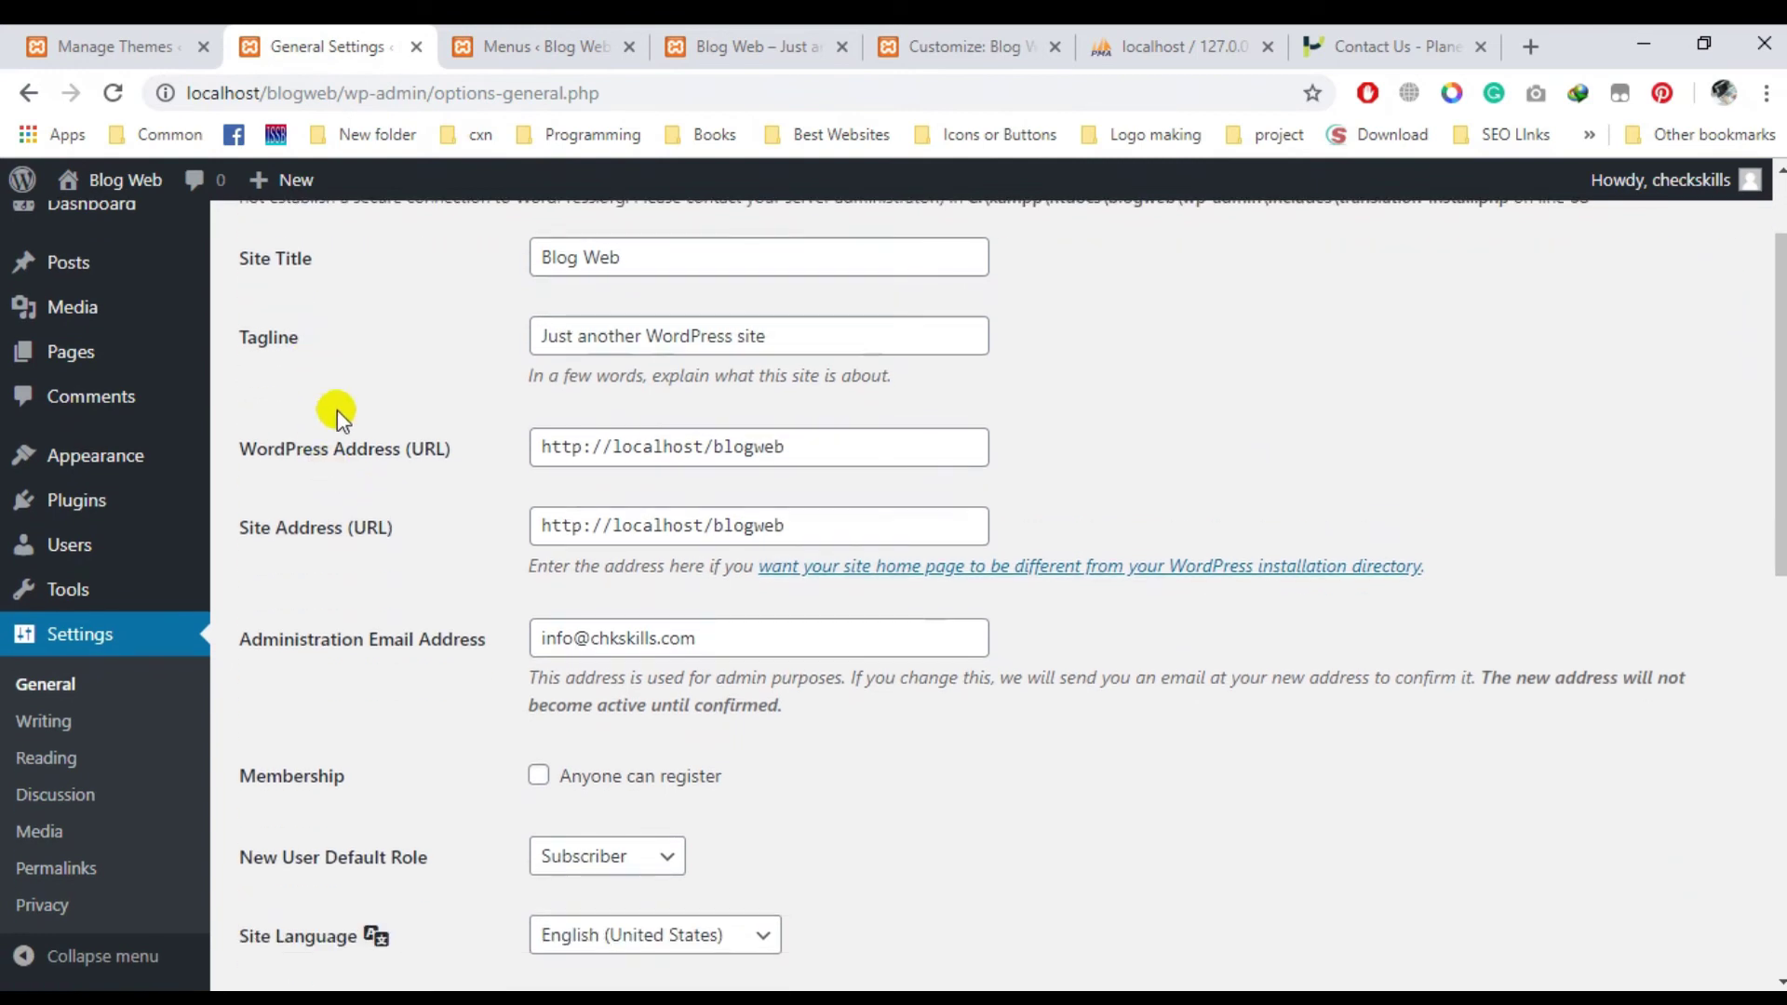
{"action": "triple_click", "coordinate": [647, 456]}
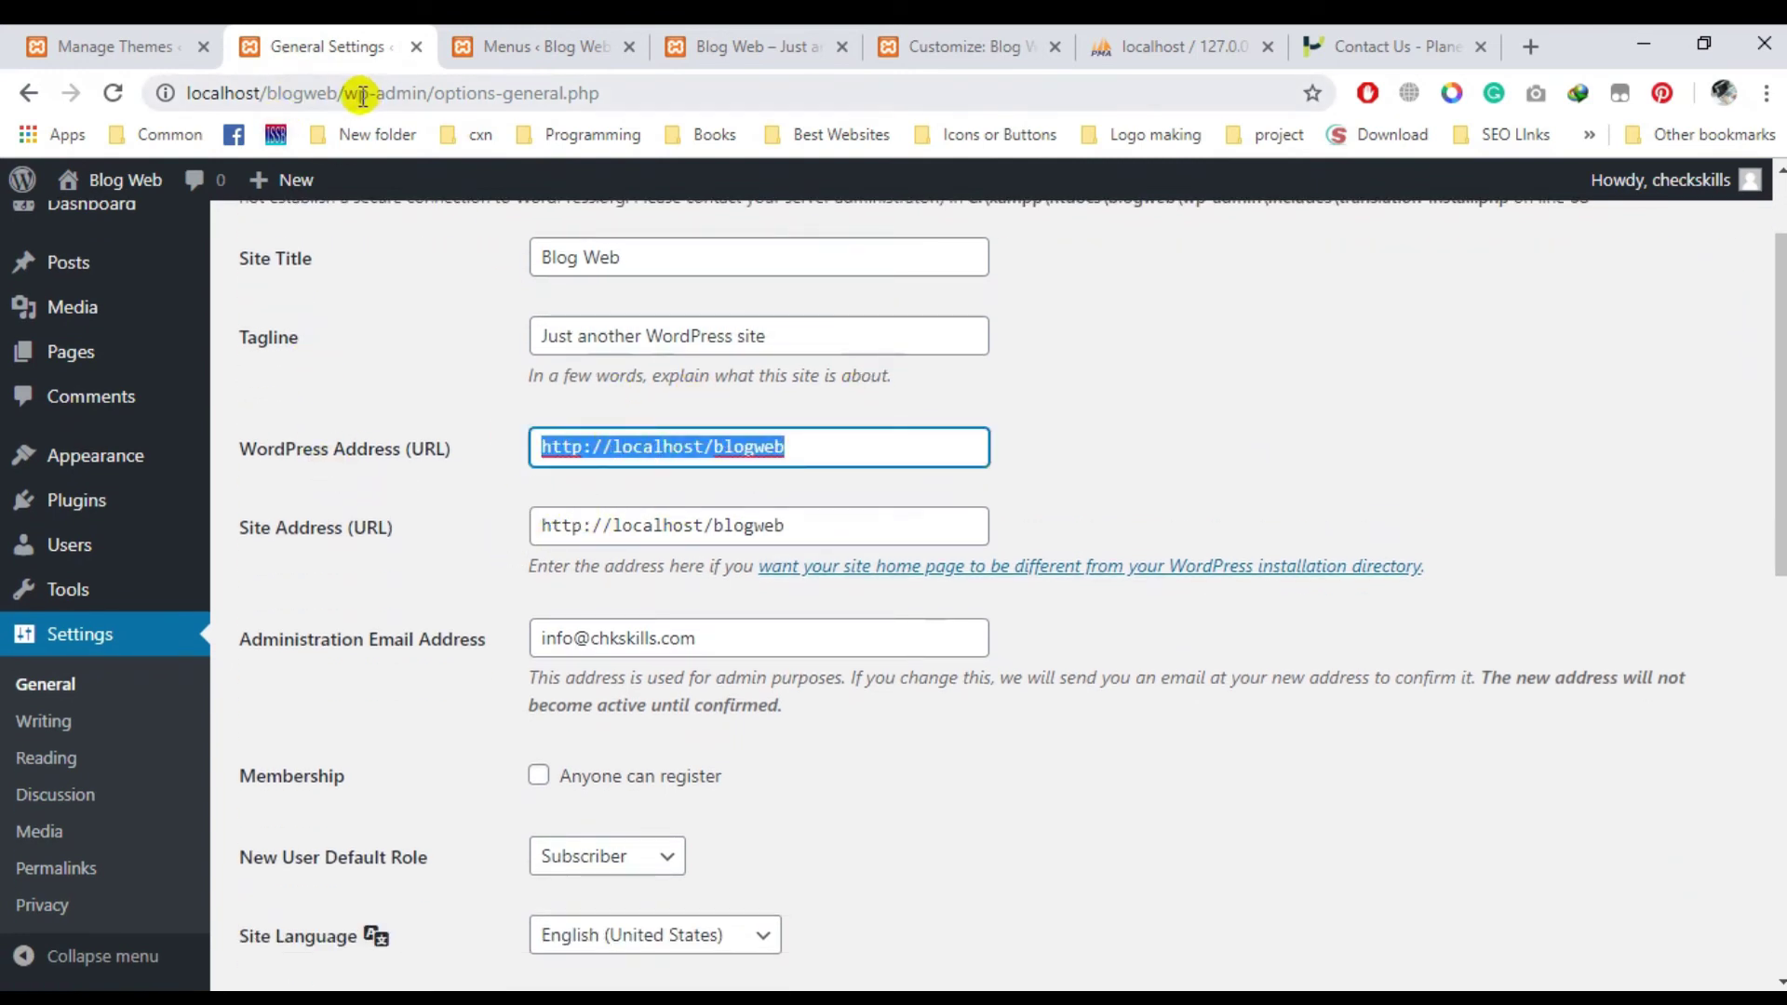
{"action": "left_click_drag", "start_coordinate": [347, 94], "coordinate": [150, 98]}
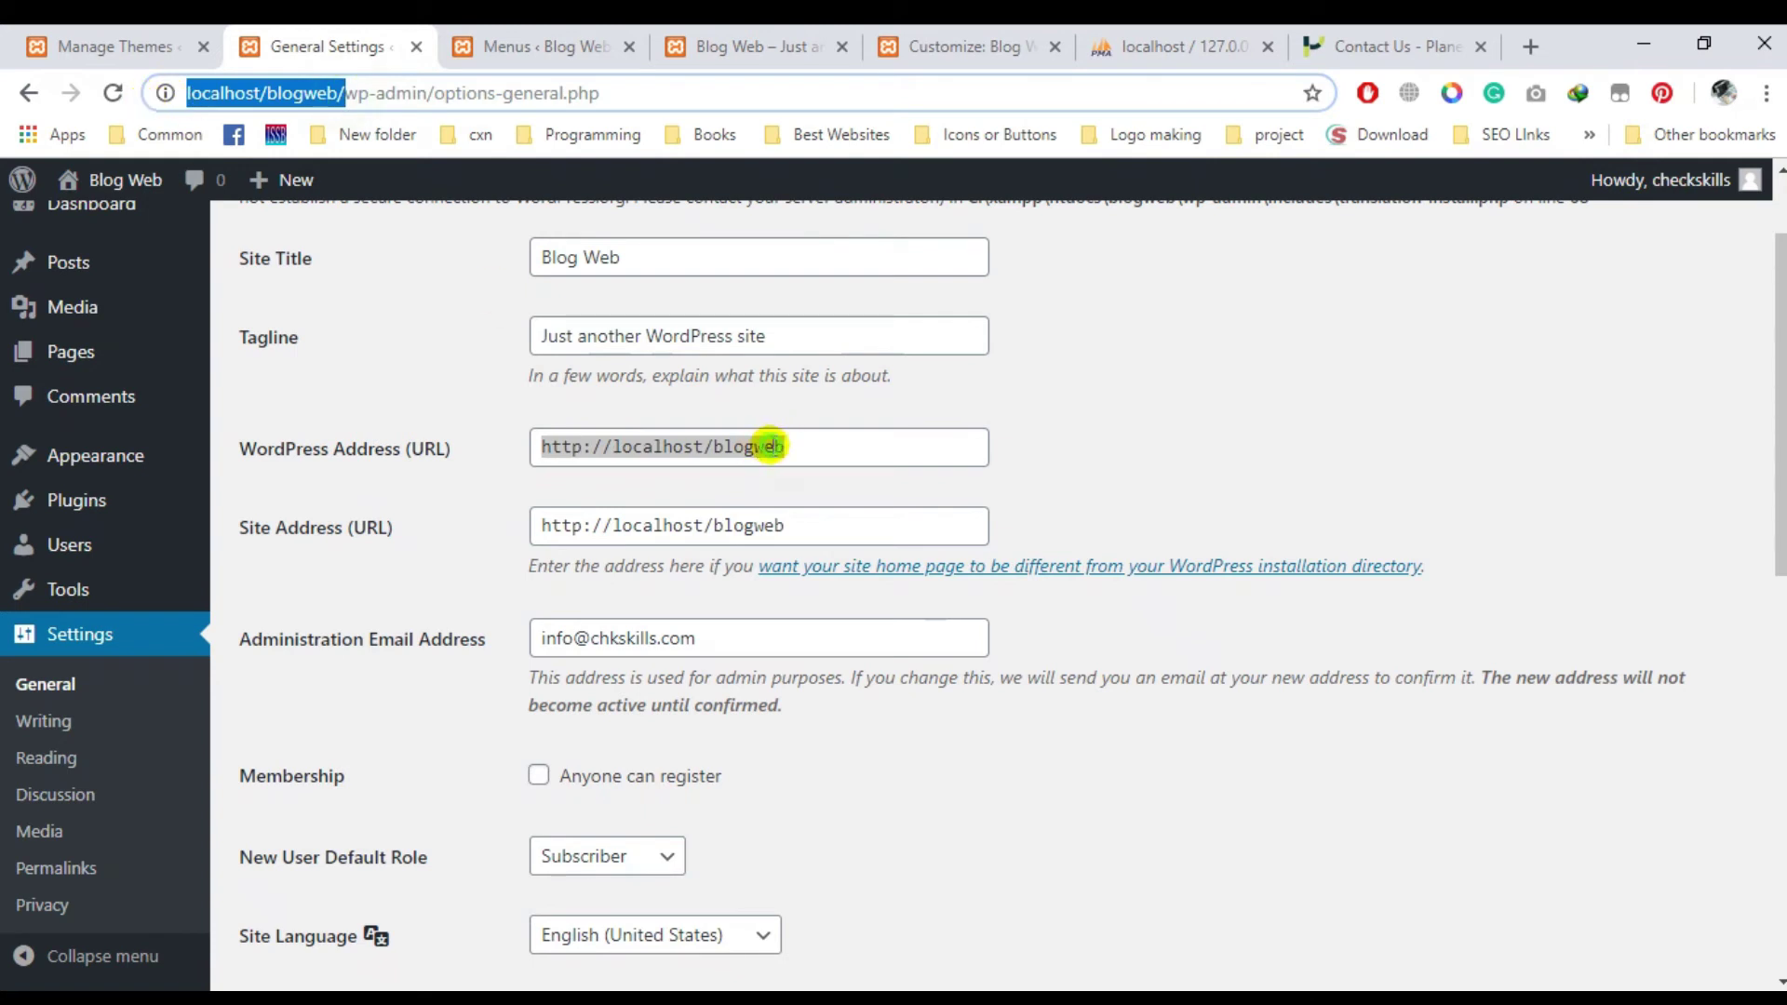
{"action": "left_click", "coordinate": [773, 447]}
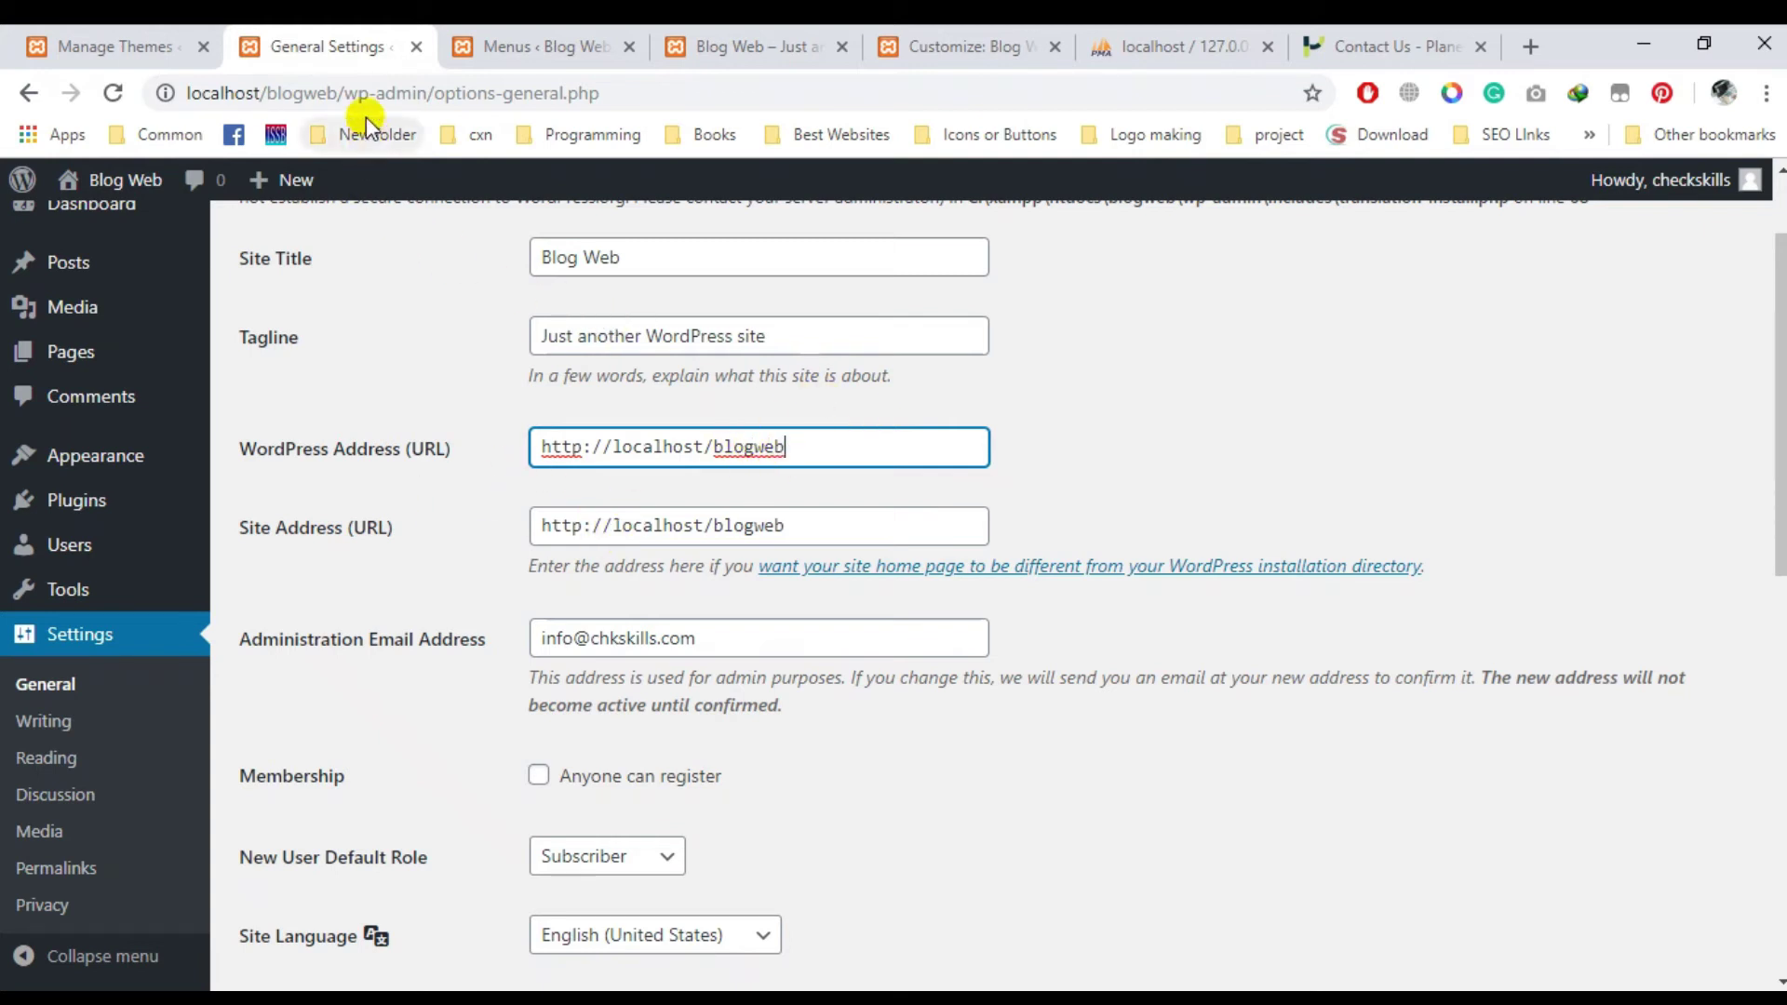
Browse the blogweb database's wpbw_options table in phpMyAdmin and inspect the value of its siteurl row.
{"action": "left_click", "coordinate": [575, 62]}
{"action": "left_click", "coordinate": [1137, 38]}
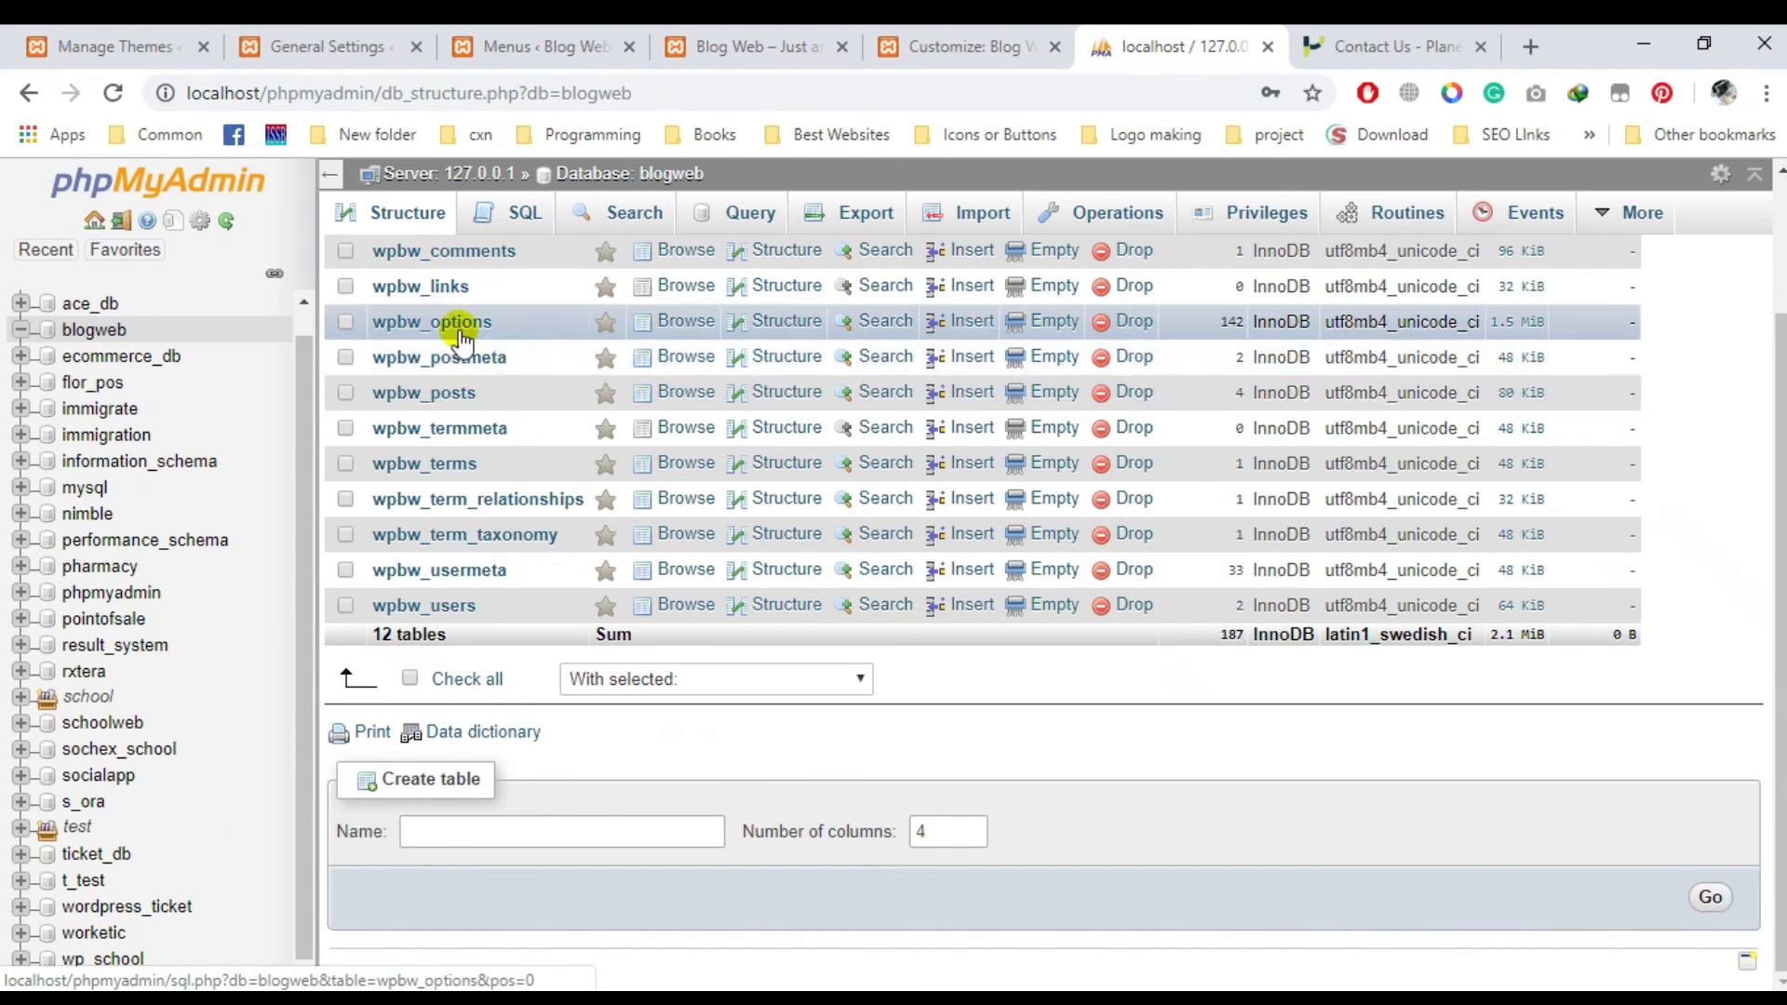
{"action": "left_click", "coordinate": [427, 321]}
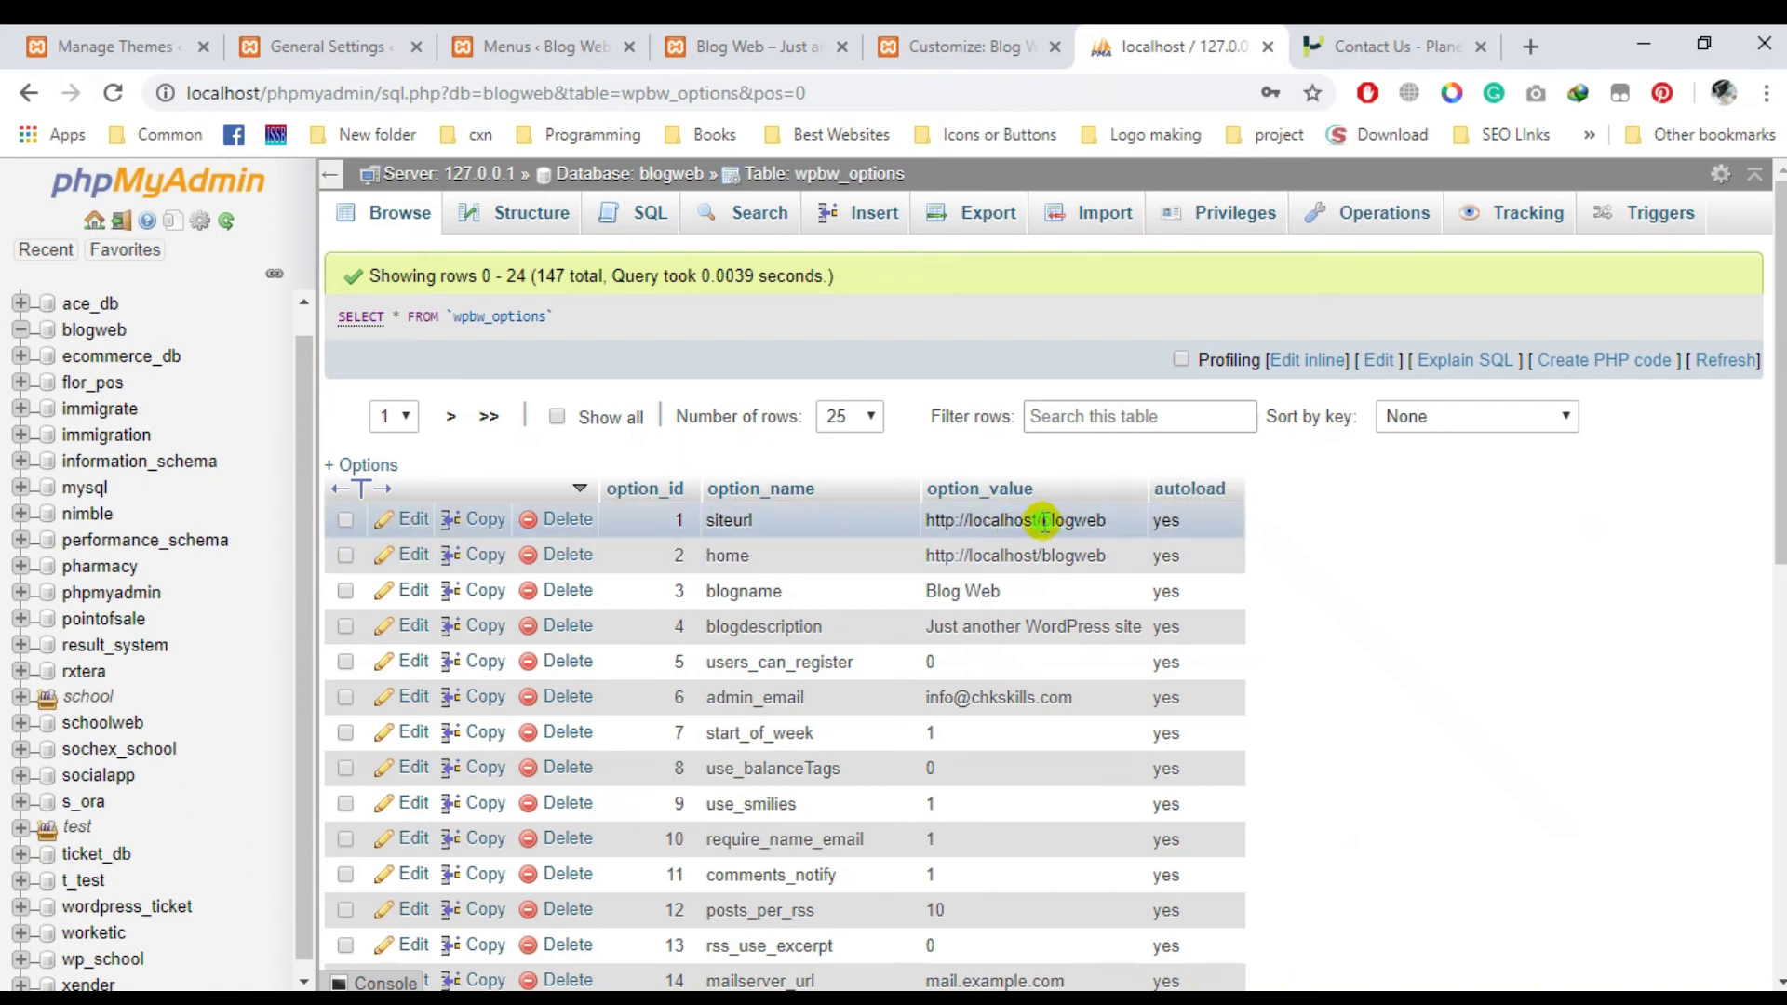
{"action": "double_click", "coordinate": [1029, 517]}
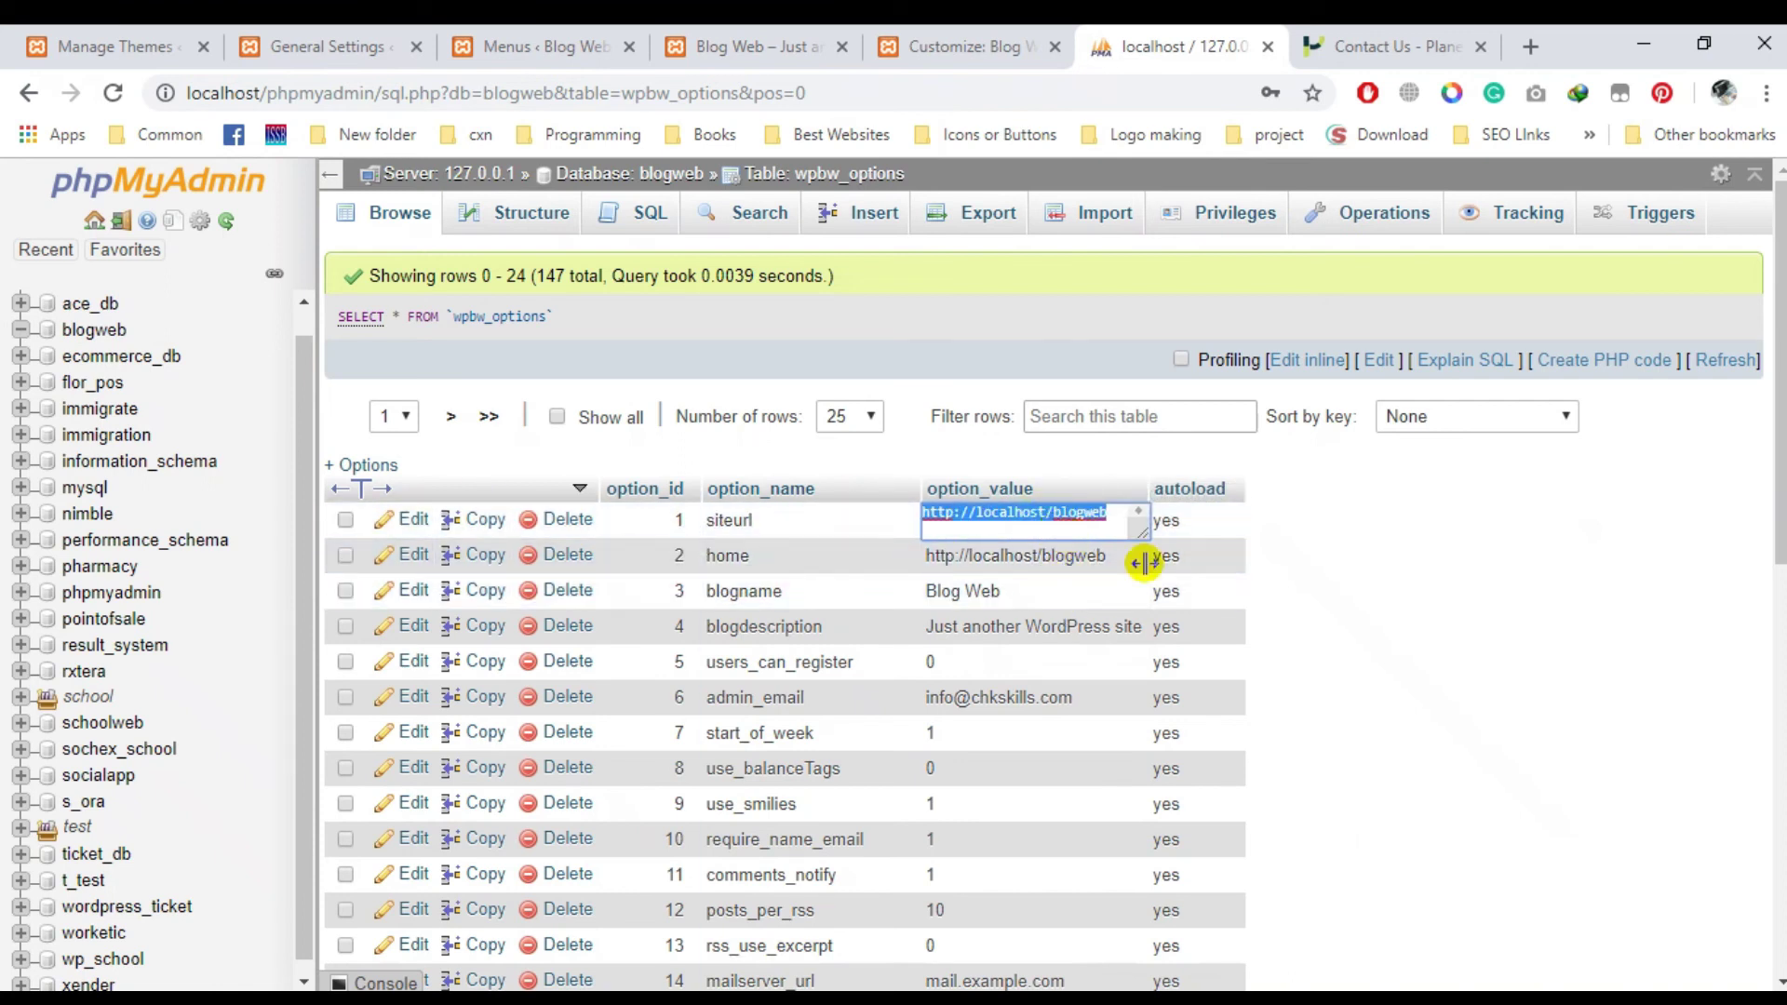
{"action": "left_click", "coordinate": [538, 56]}
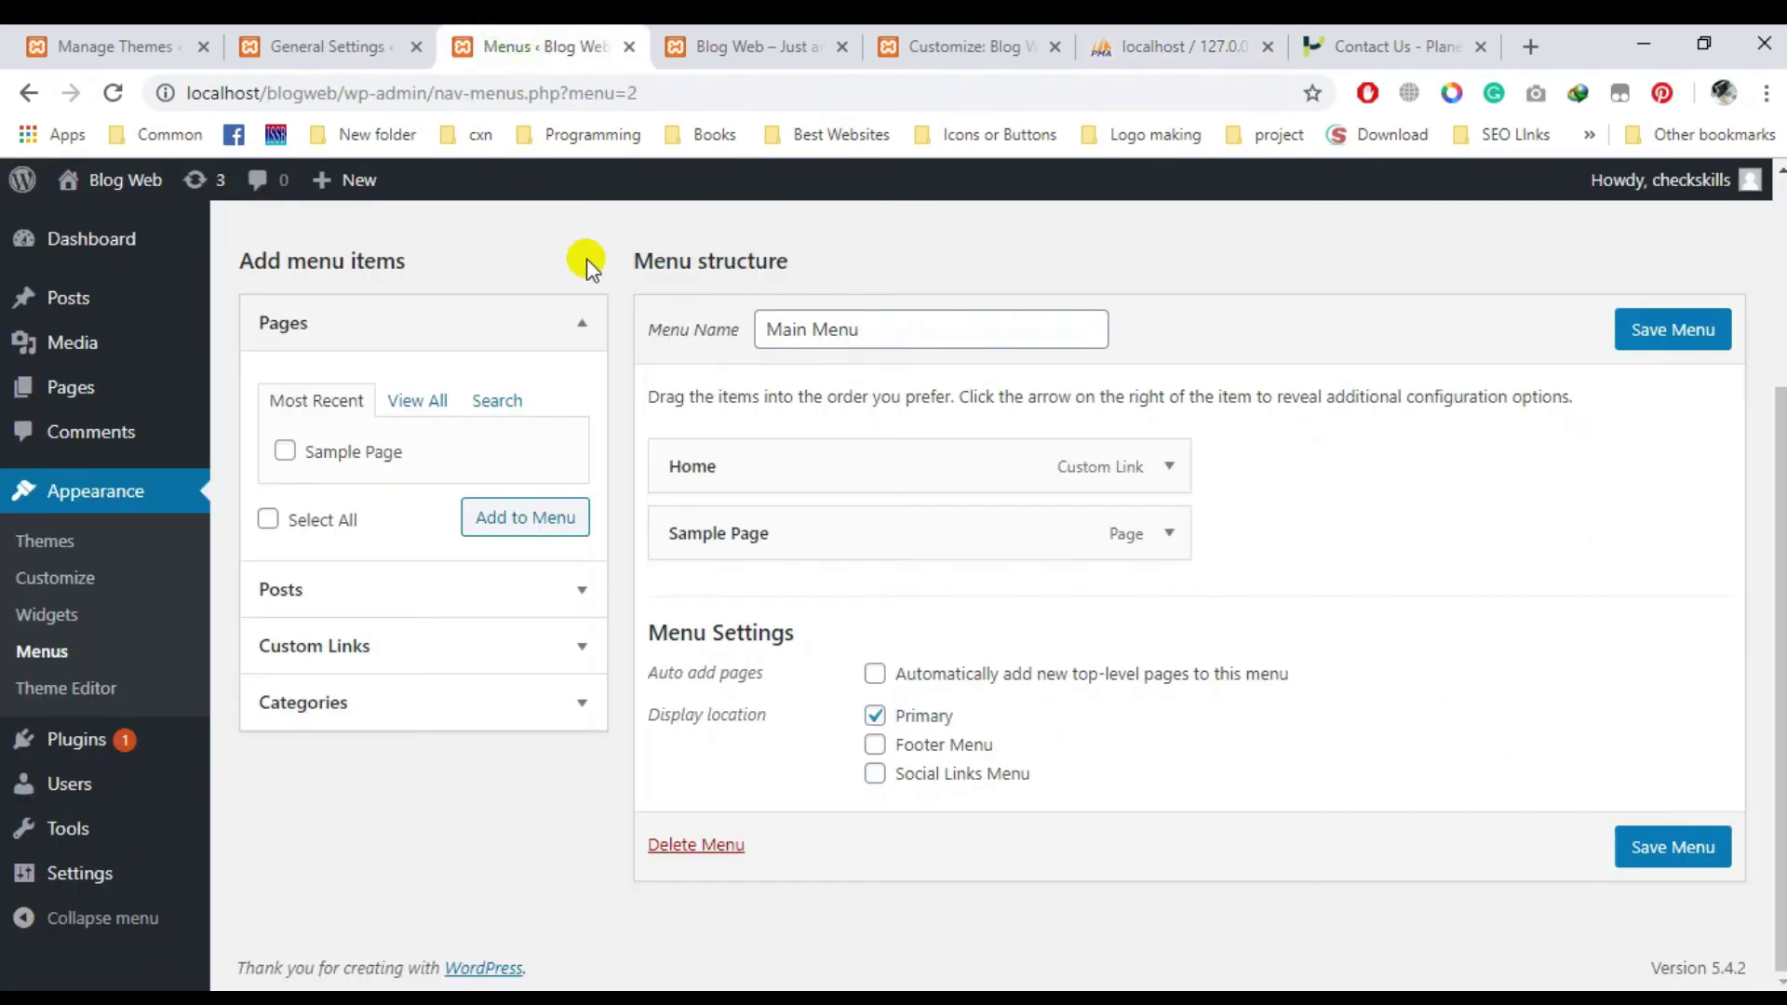
Look at the Membership setting in the General Settings and the account options on the site's front page.
{"action": "left_click", "coordinate": [382, 65]}
{"action": "scroll", "coordinate": [738, 546], "scroll_direction": "down", "scroll_amount": 3}
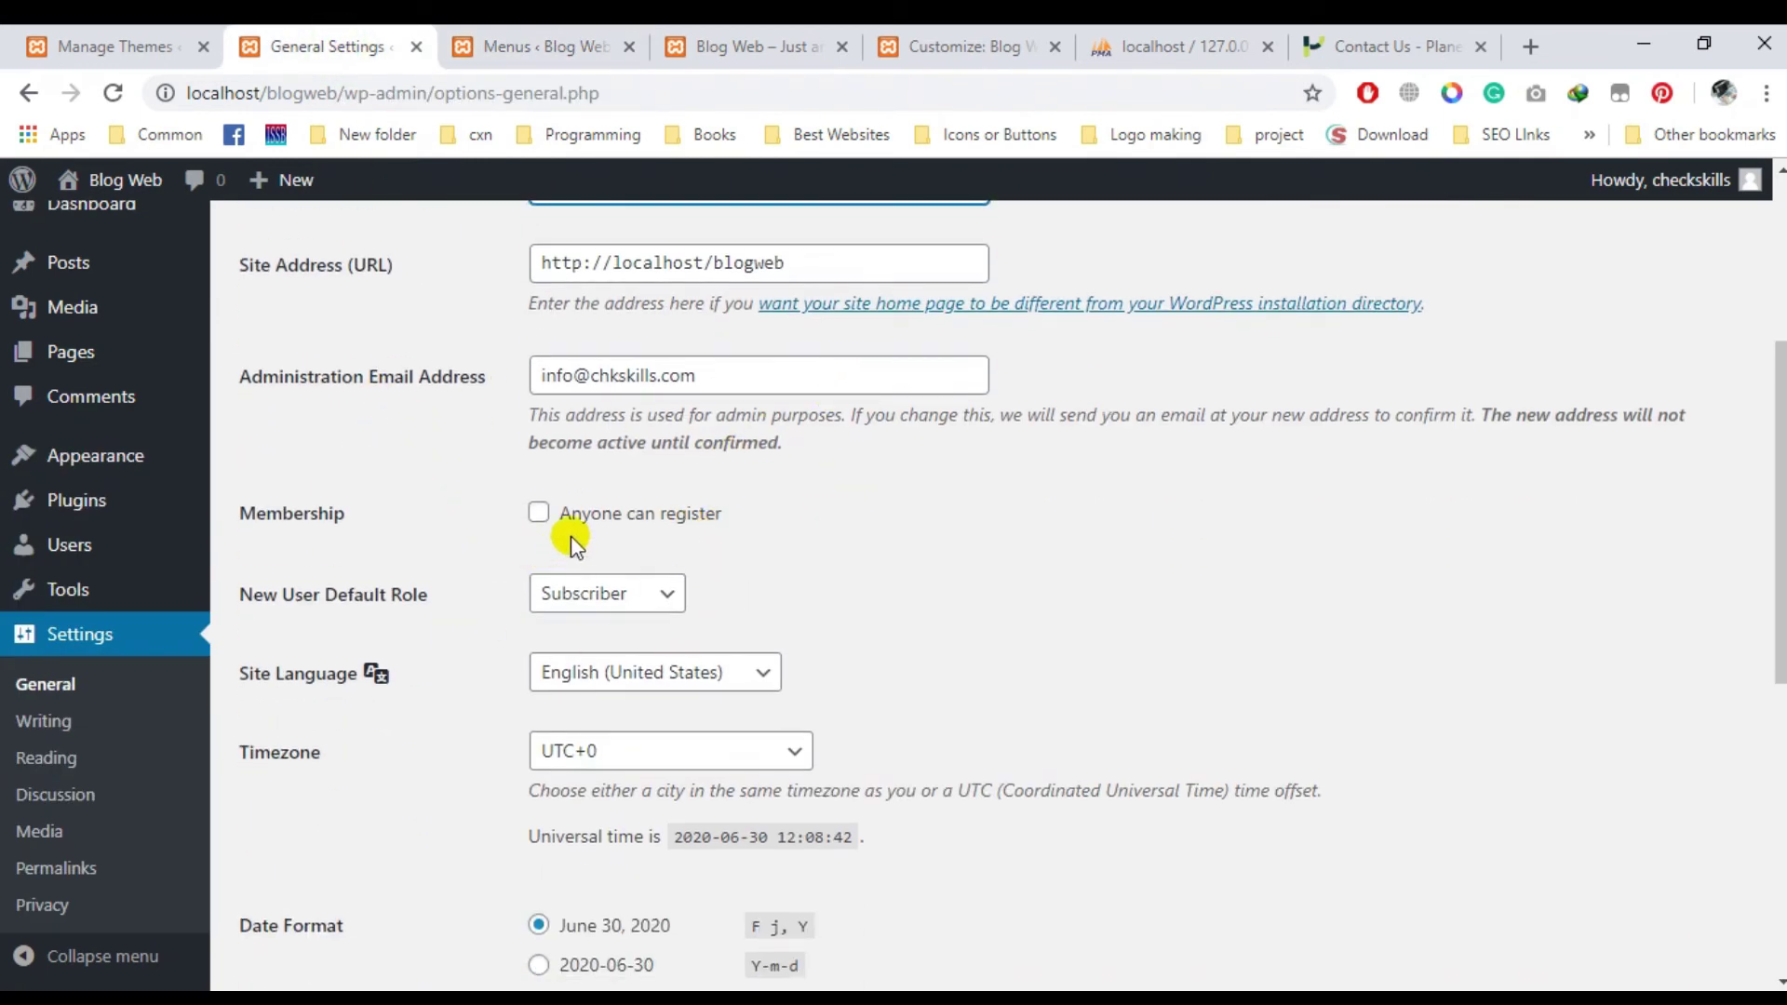
{"action": "left_click", "coordinate": [988, 51]}
{"action": "left_click", "coordinate": [733, 46]}
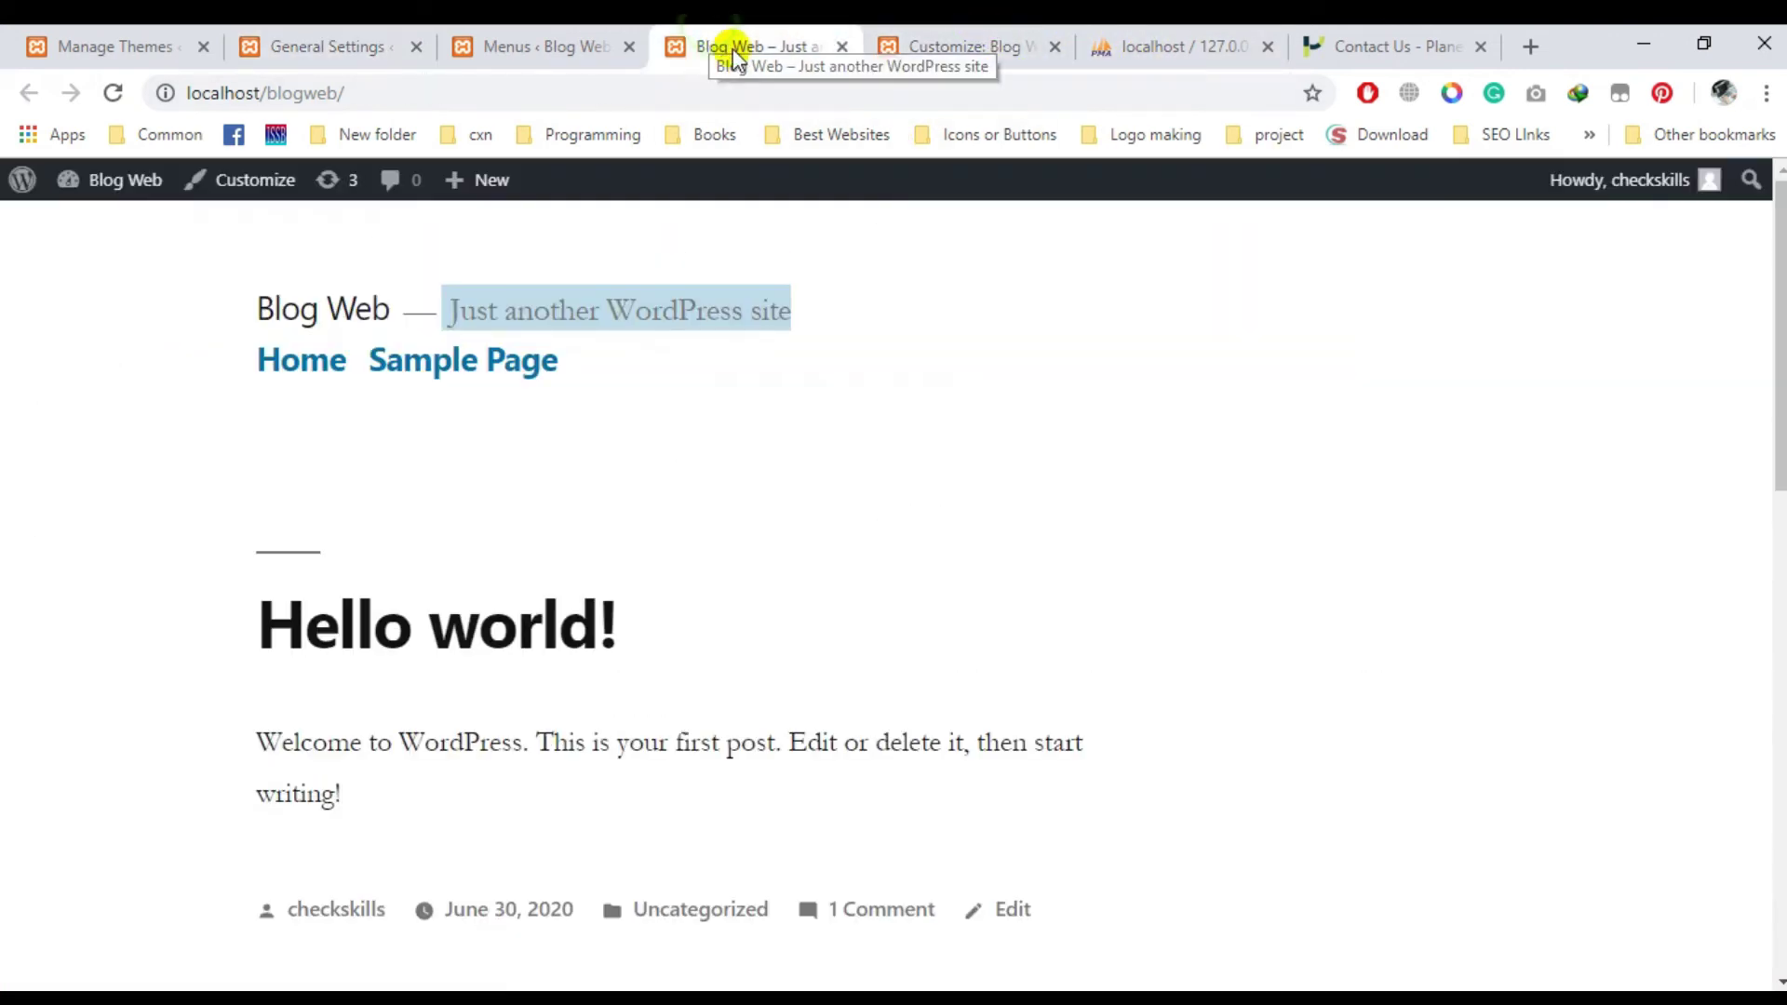
{"action": "mouse_move", "coordinate": [1631, 191]}
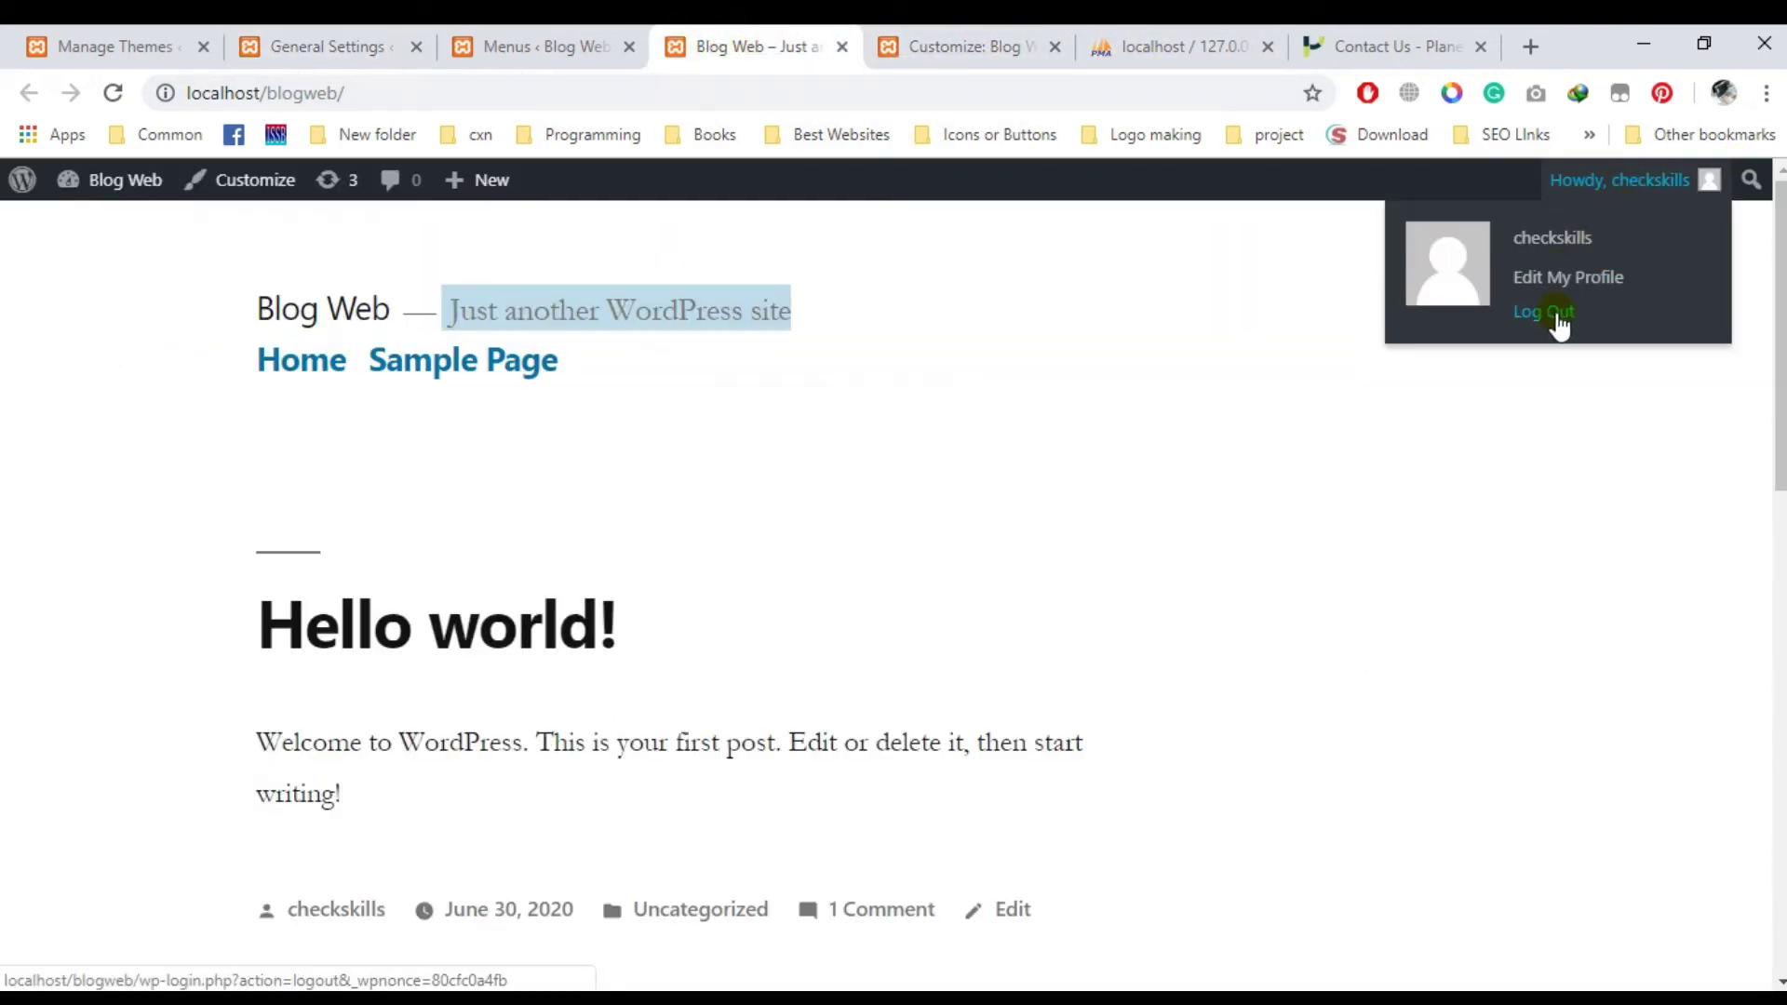
{"action": "left_click", "coordinate": [531, 48]}
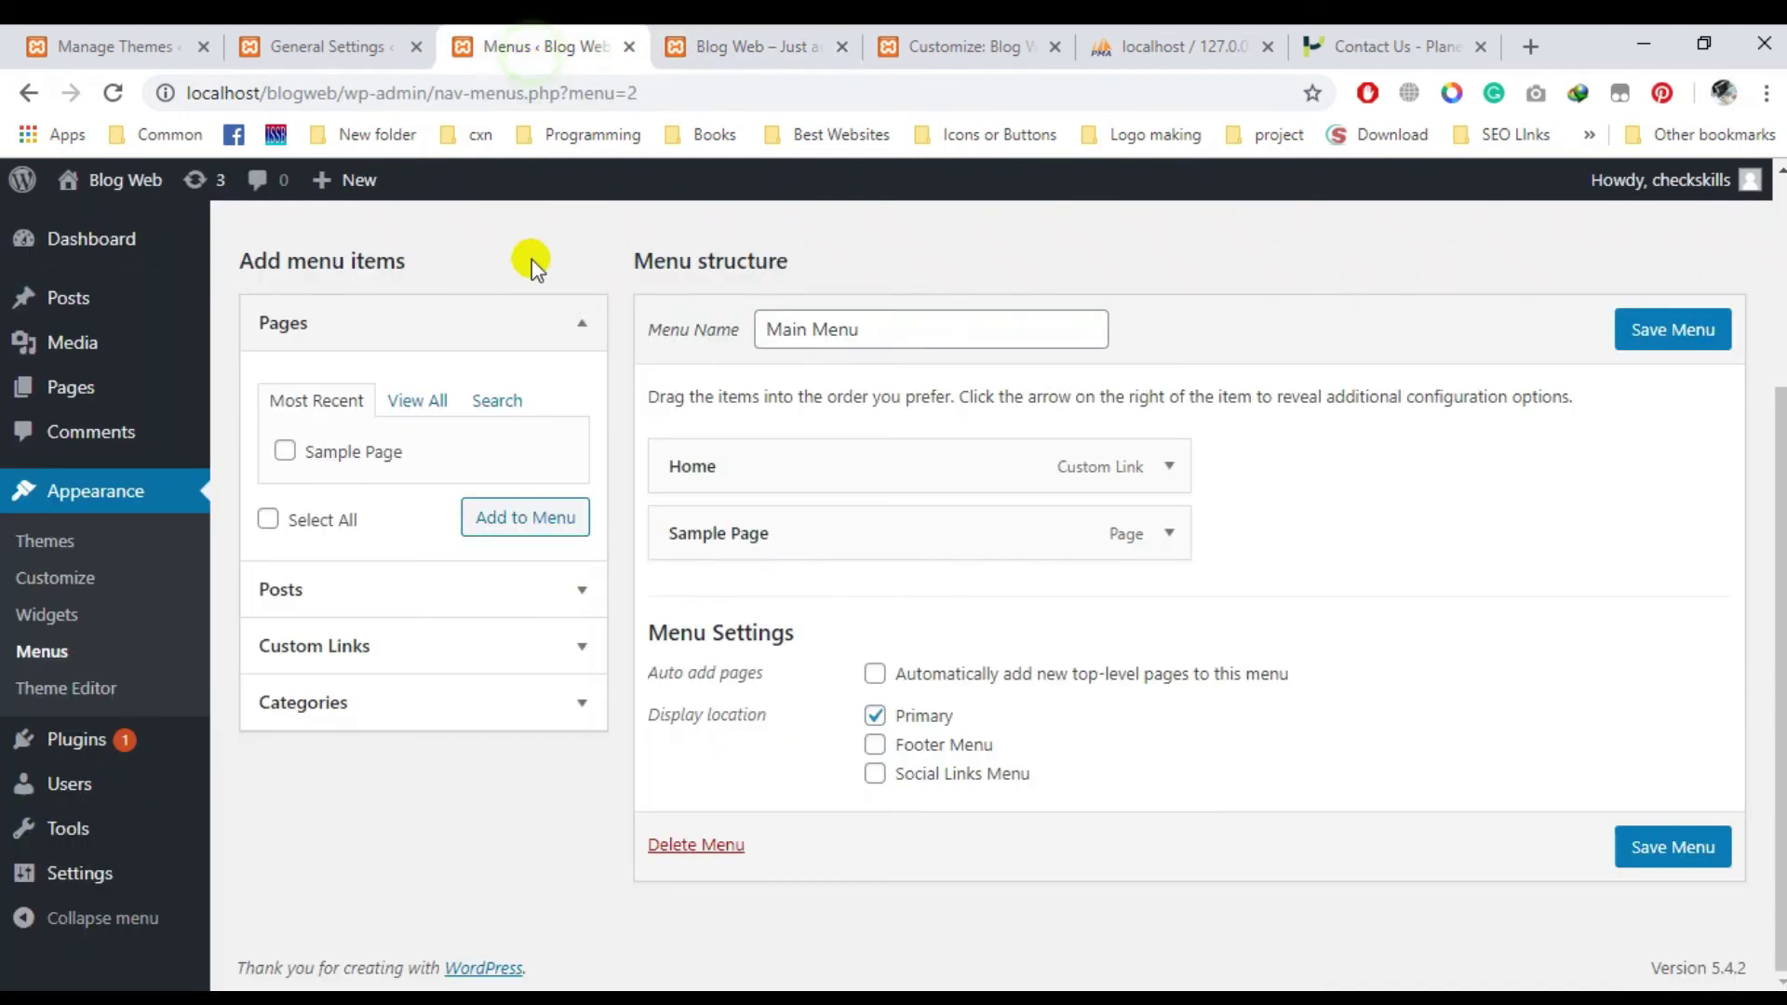
{"action": "left_click", "coordinate": [321, 46]}
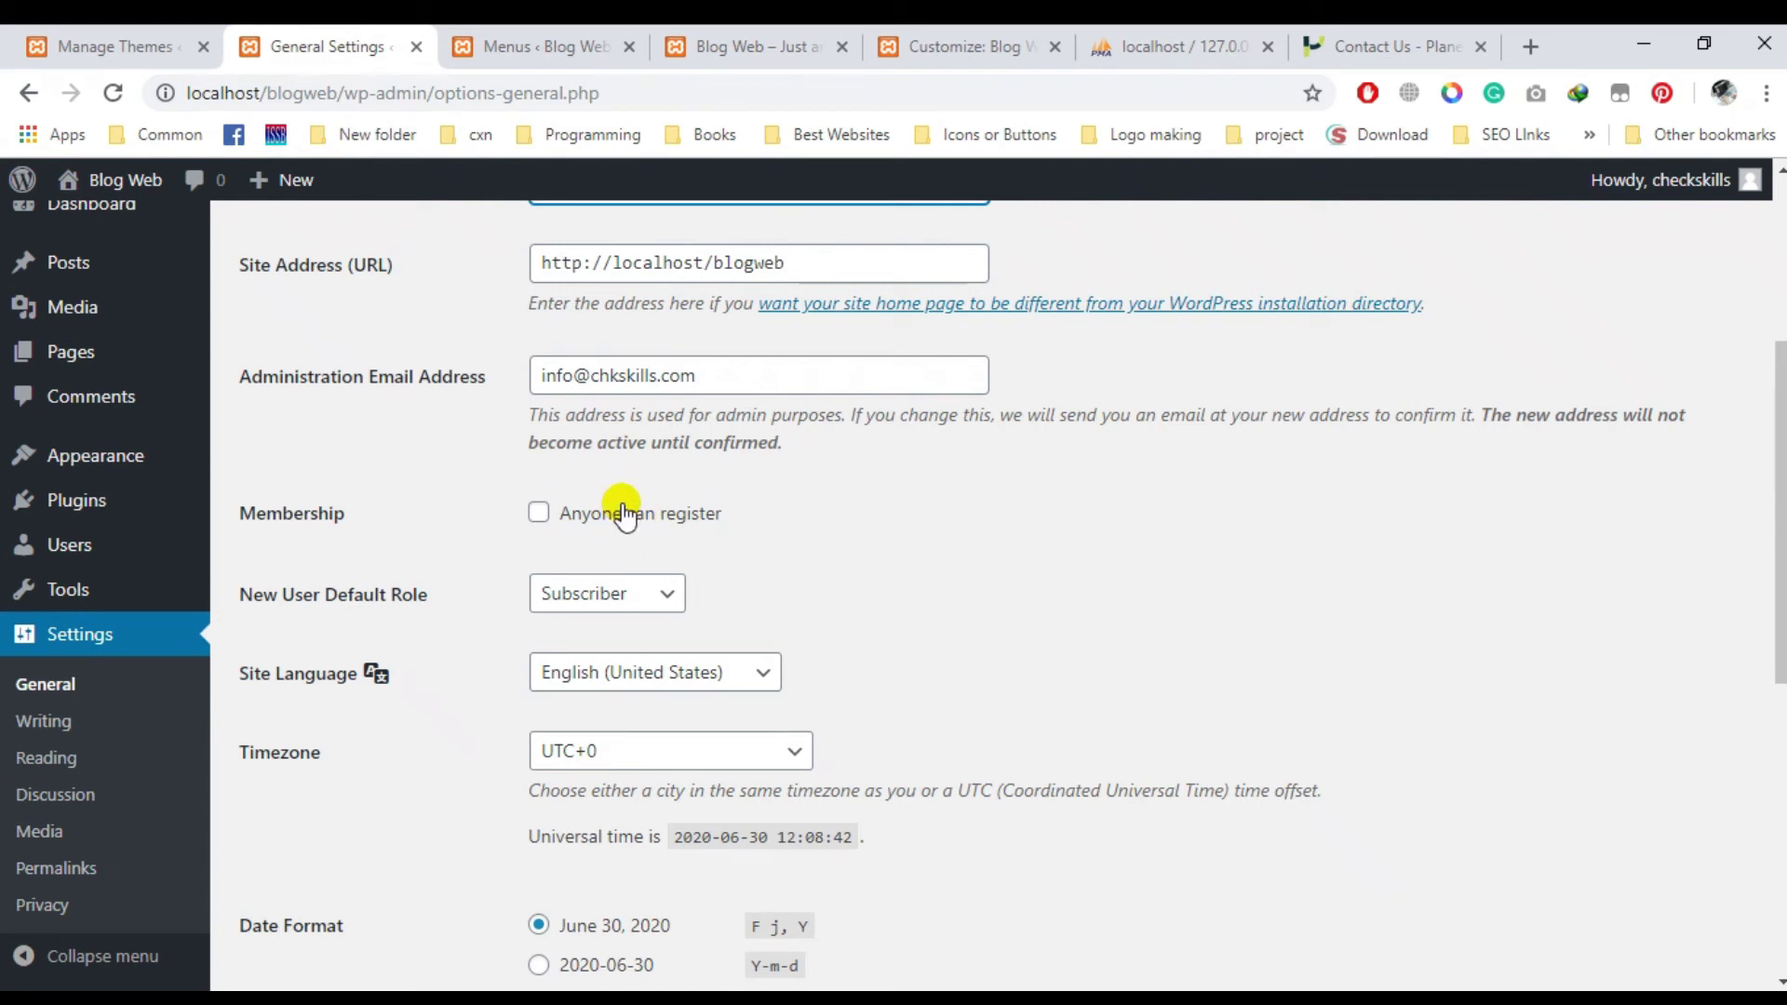
Look through the roles offered as New User Default Role and the available site languages without changing either.
{"action": "left_click", "coordinate": [606, 593]}
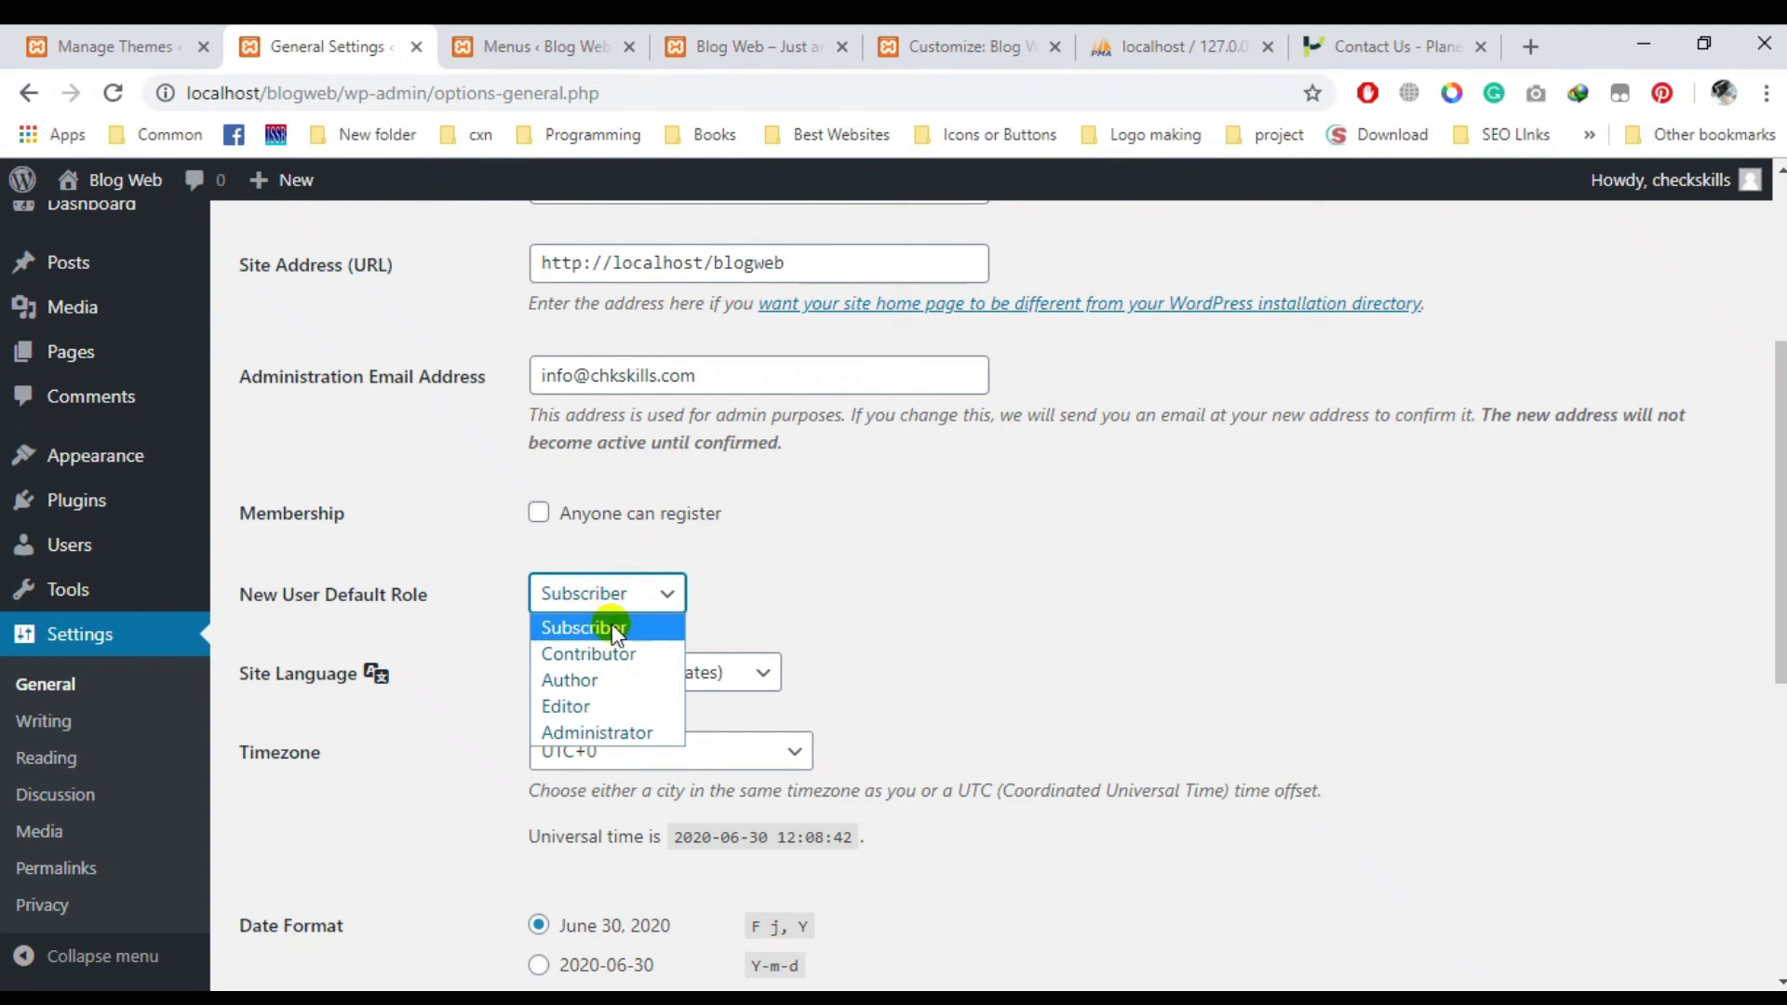
{"action": "left_click", "coordinate": [900, 527]}
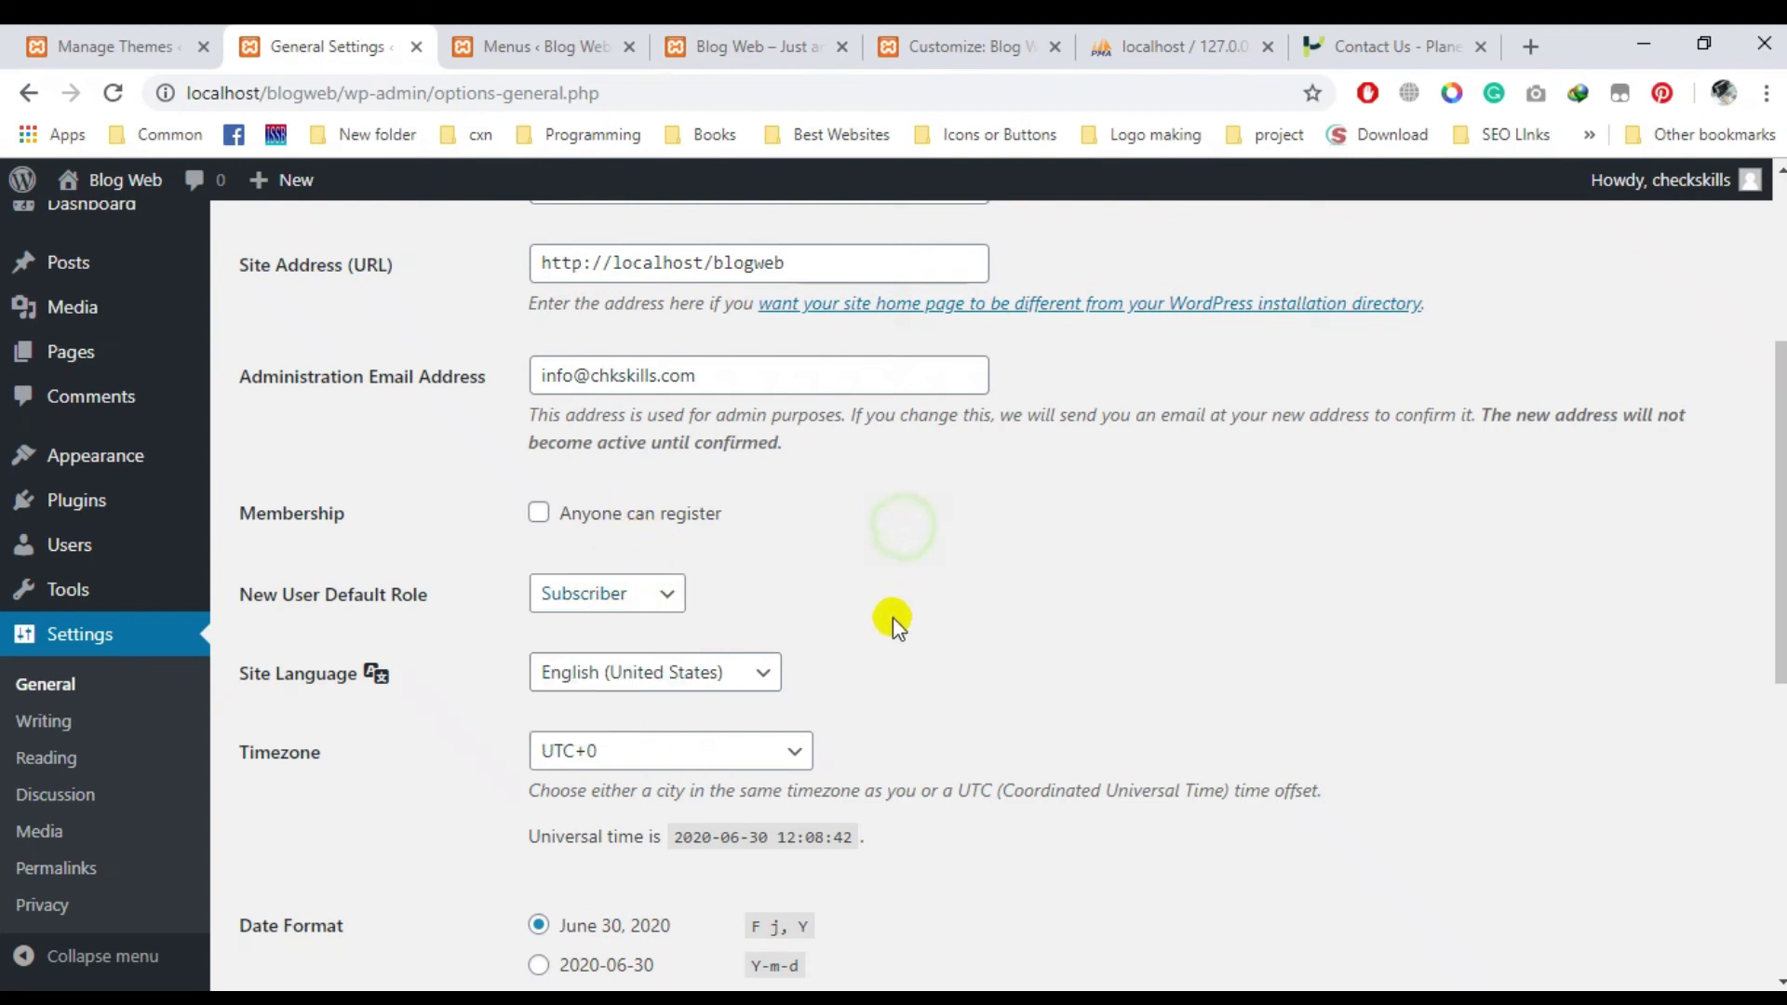
{"action": "scroll", "coordinate": [893, 622], "scroll_direction": "down", "scroll_amount": 3}
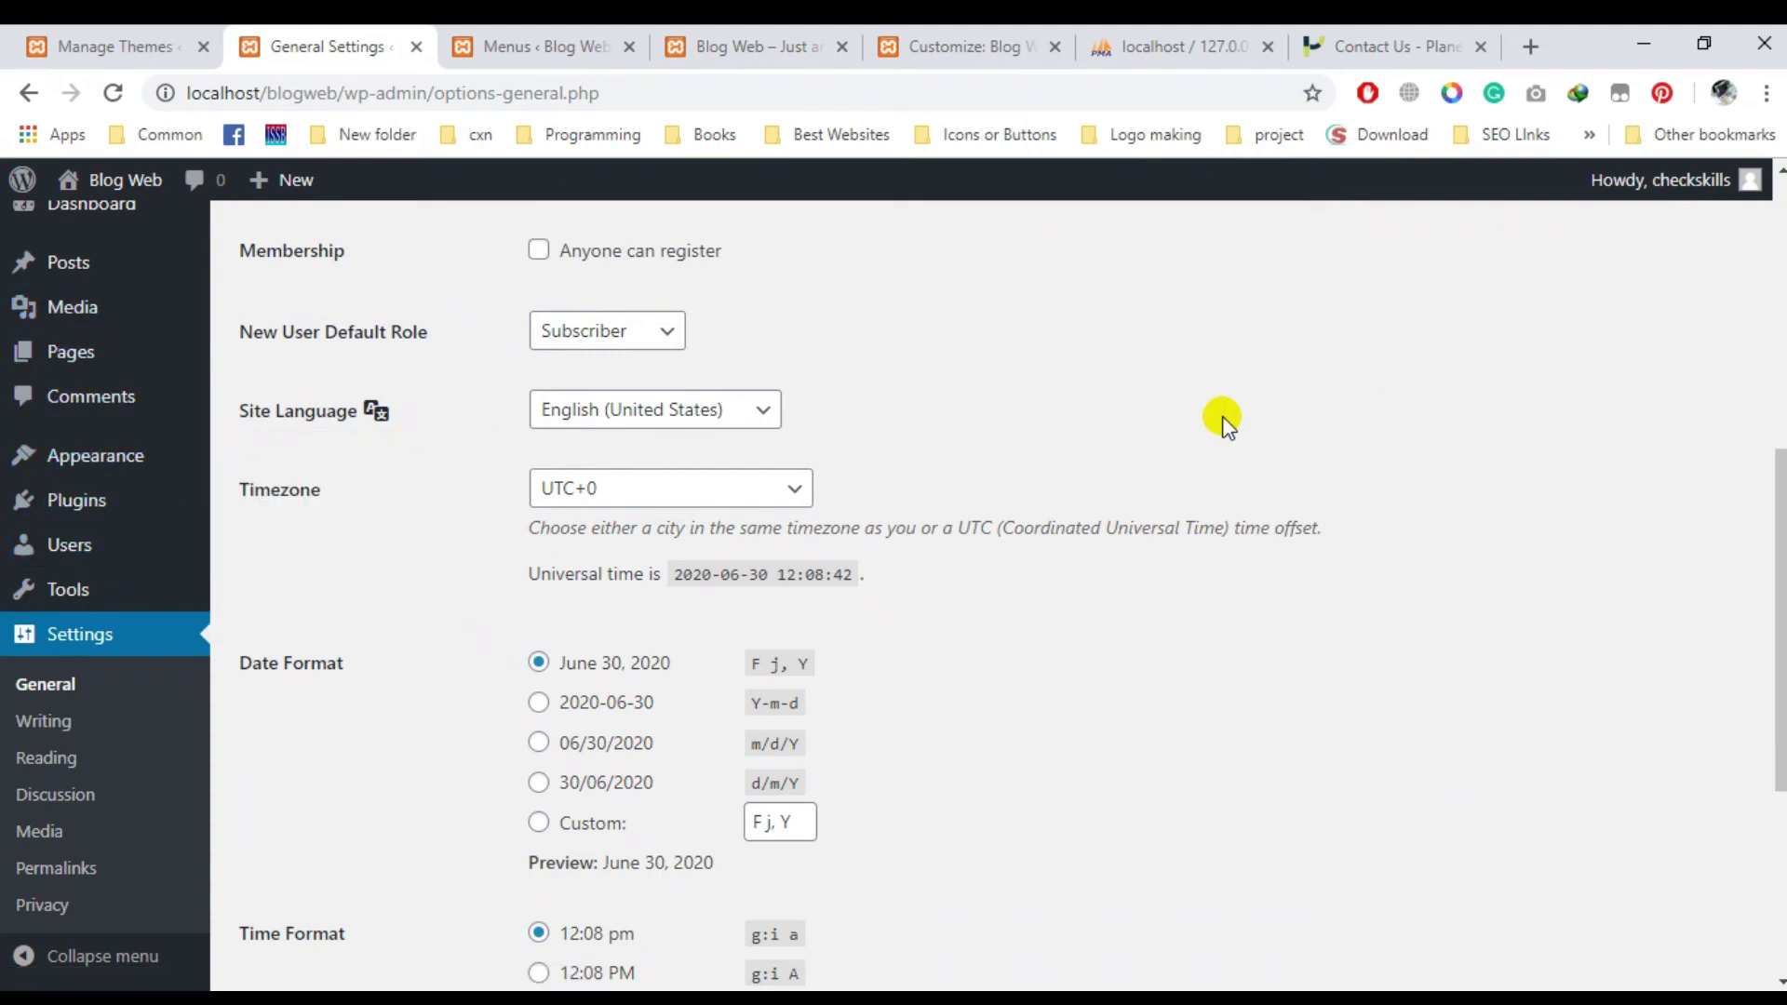
{"action": "left_click", "coordinate": [663, 410]}
{"action": "left_click", "coordinate": [663, 414]}
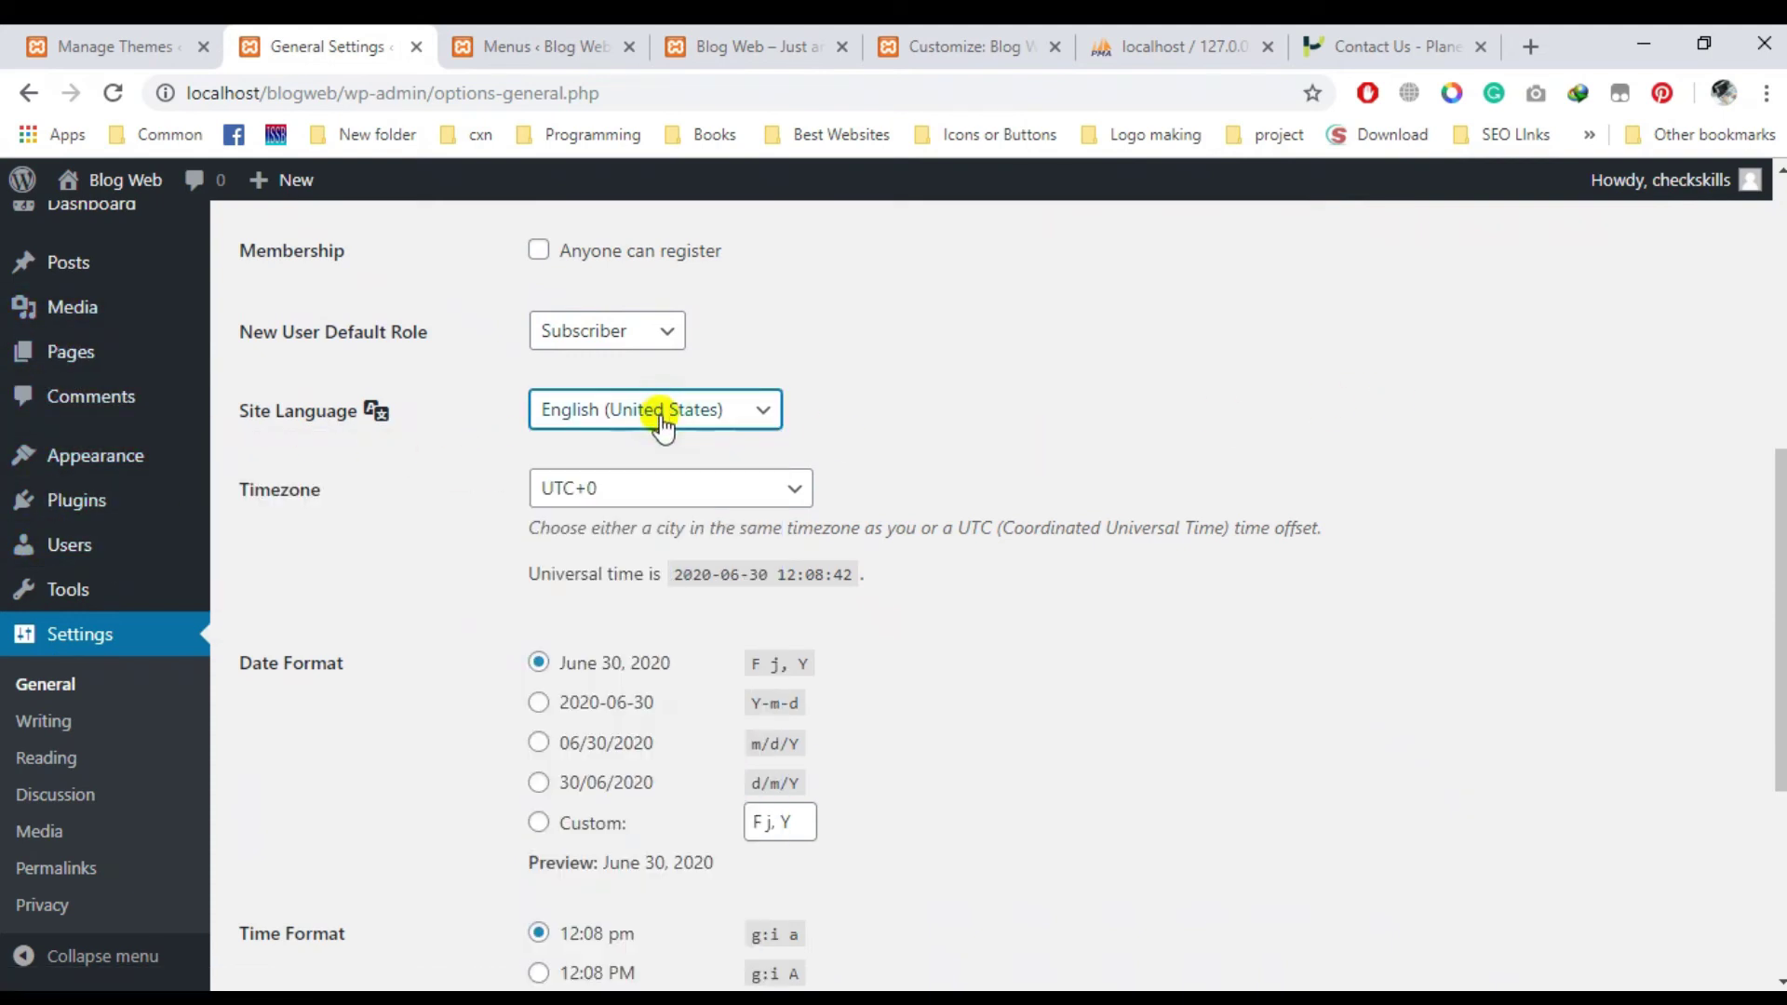
{"action": "left_click", "coordinate": [663, 416]}
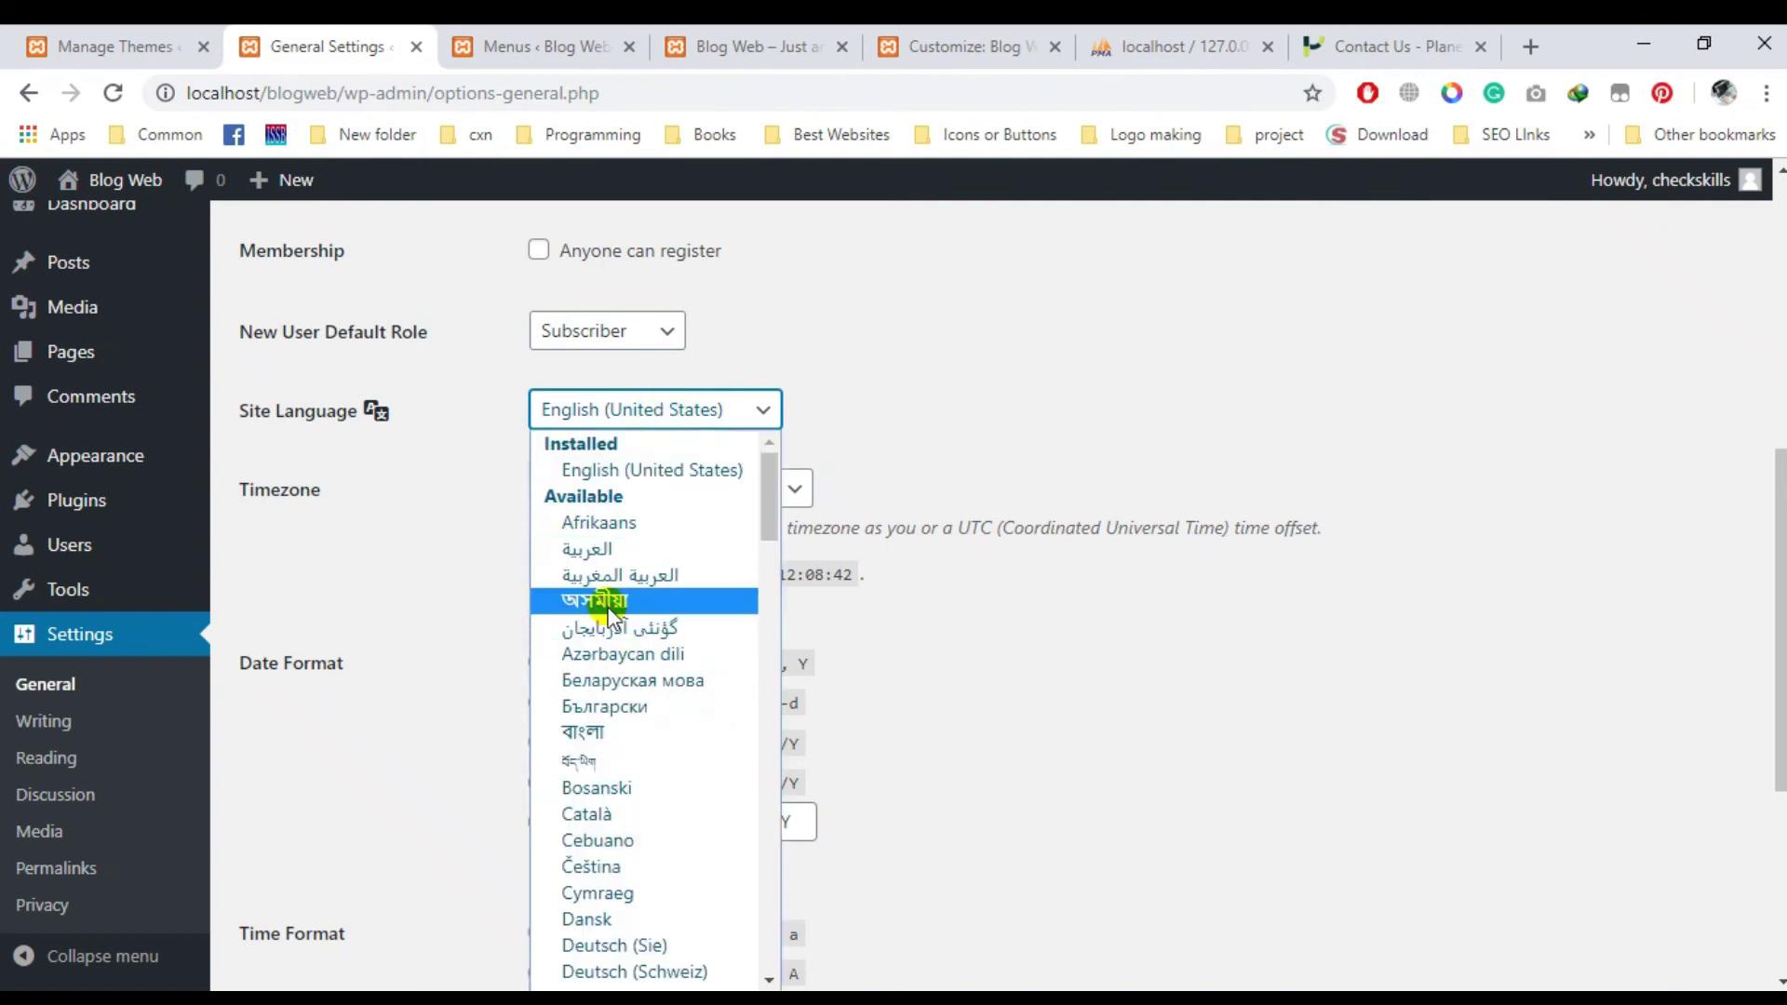
{"action": "left_click", "coordinate": [1236, 363]}
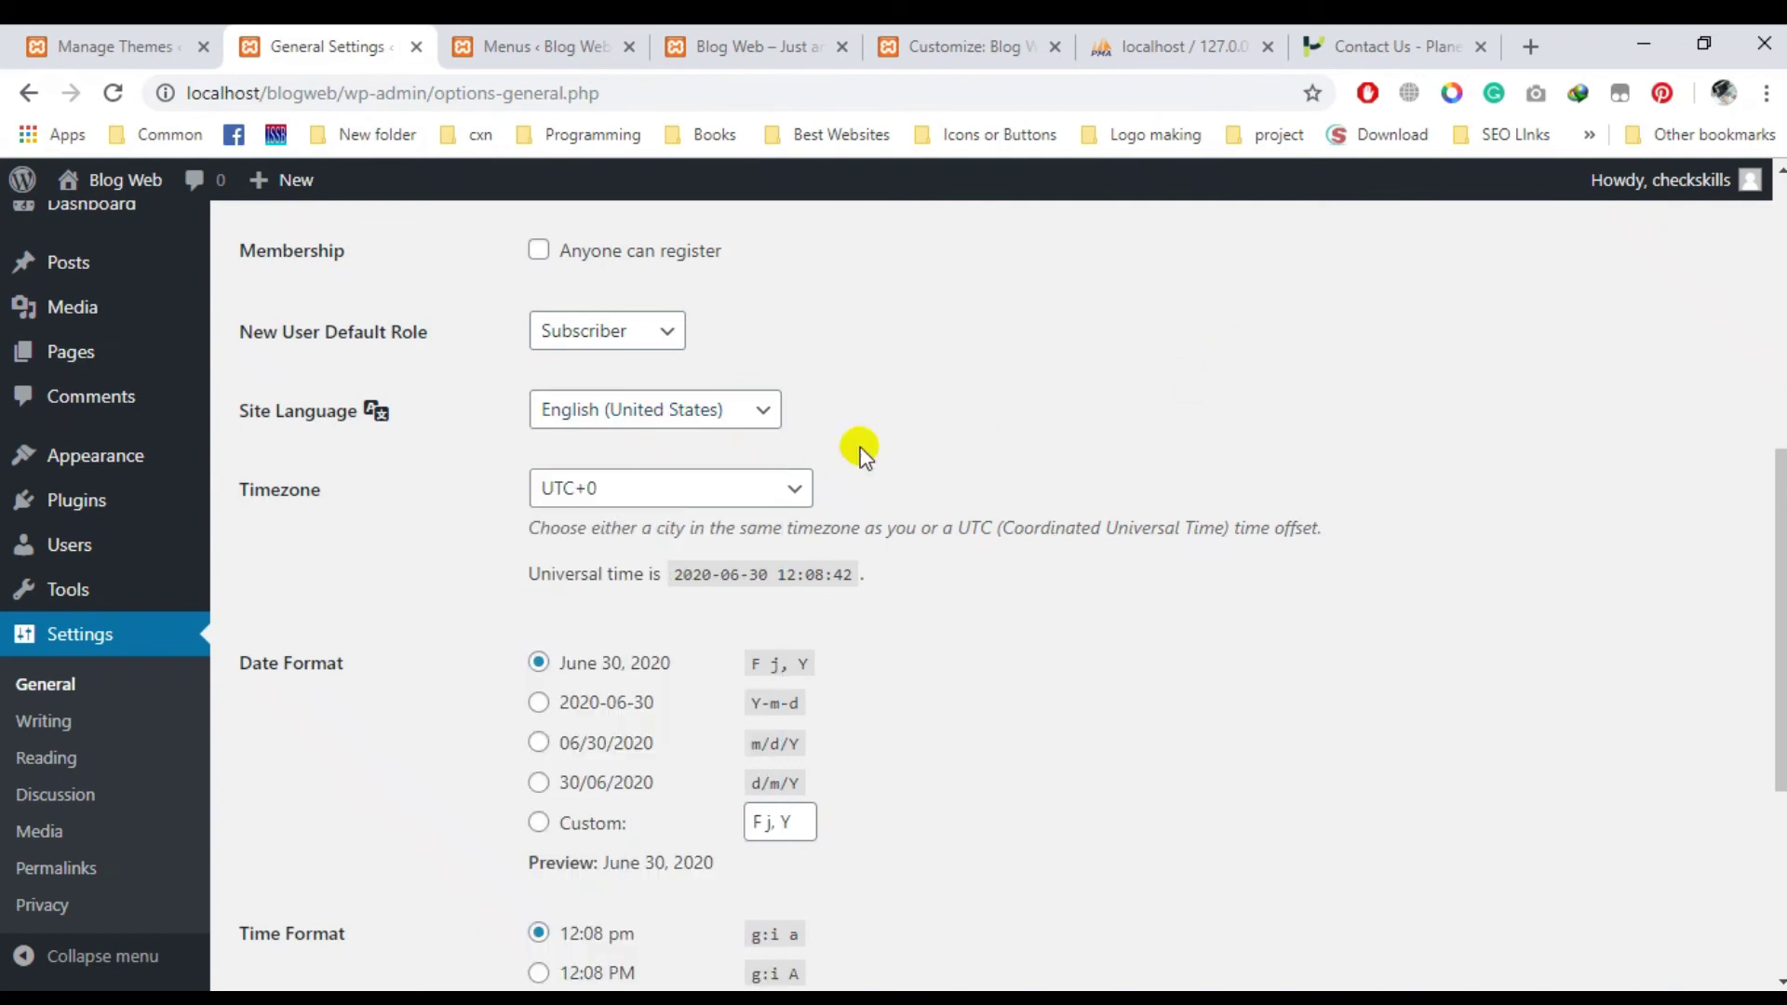
Set the site's timezone to UTC+5.
{"action": "left_click", "coordinate": [734, 493]}
{"action": "scroll", "coordinate": [723, 578], "scroll_direction": "up", "scroll_amount": 1}
{"action": "scroll", "coordinate": [725, 652], "scroll_direction": "down", "scroll_amount": 1}
{"action": "scroll", "coordinate": [725, 659], "scroll_direction": "down", "scroll_amount": 8}
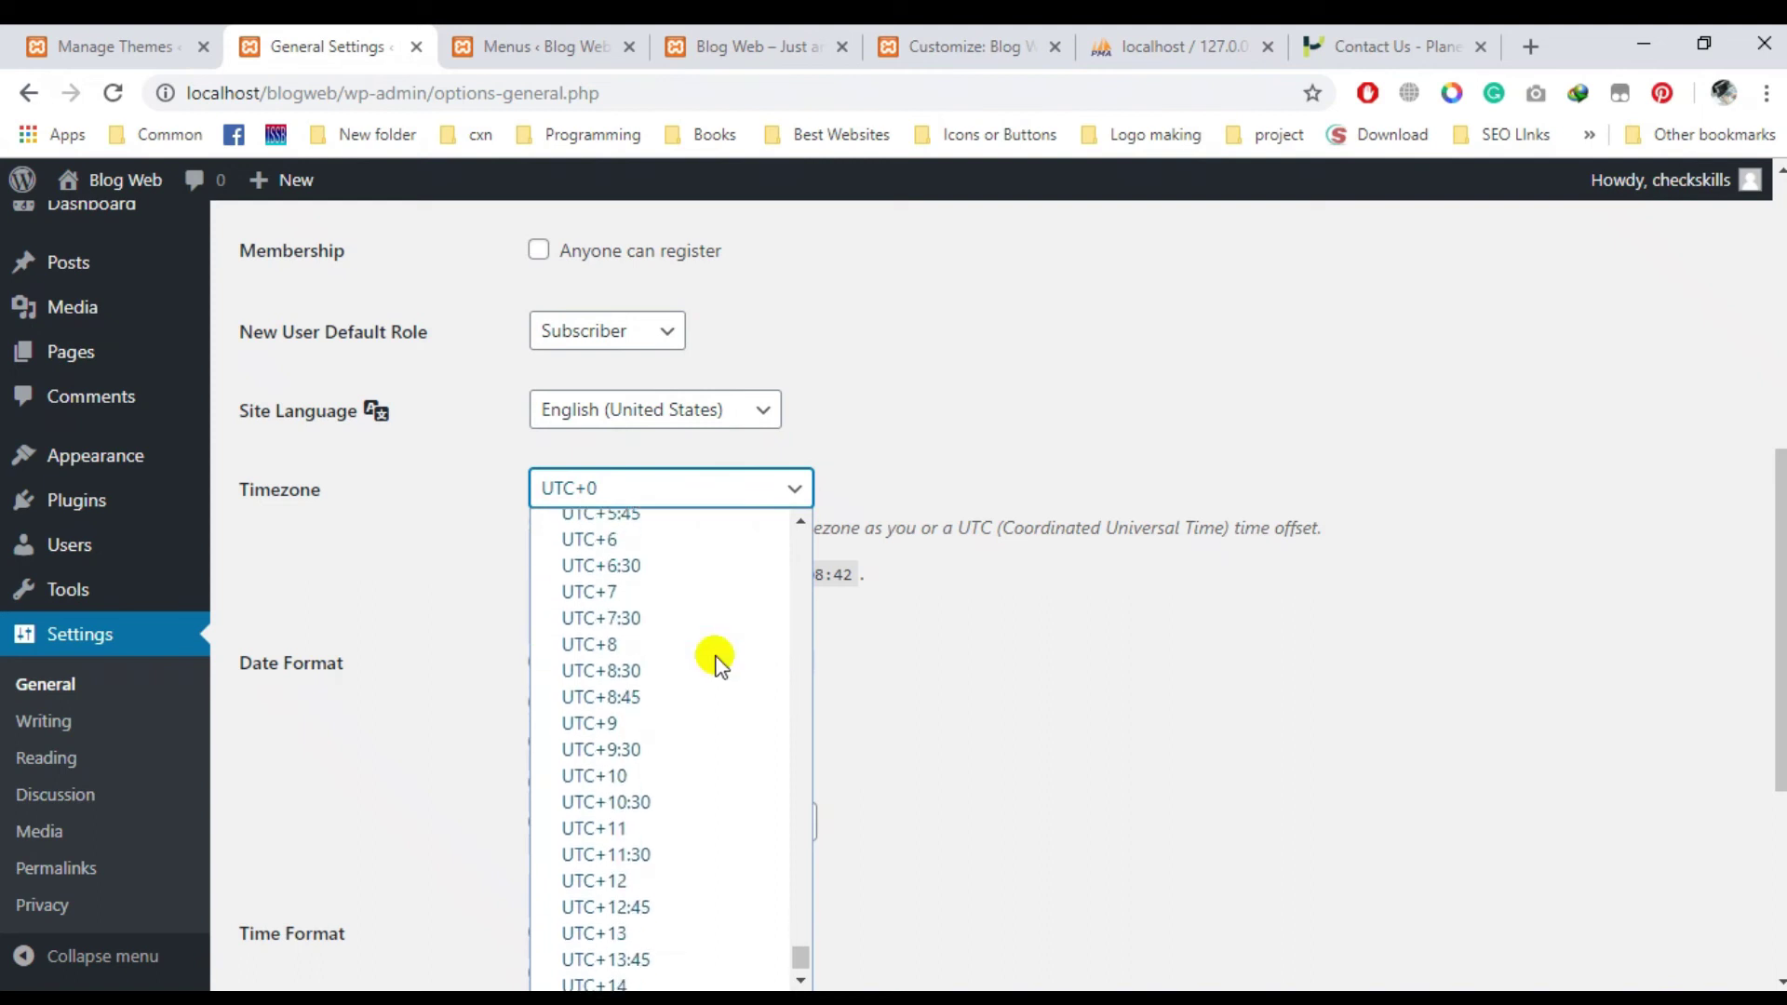
{"action": "scroll", "coordinate": [676, 784], "scroll_direction": "up", "scroll_amount": 3}
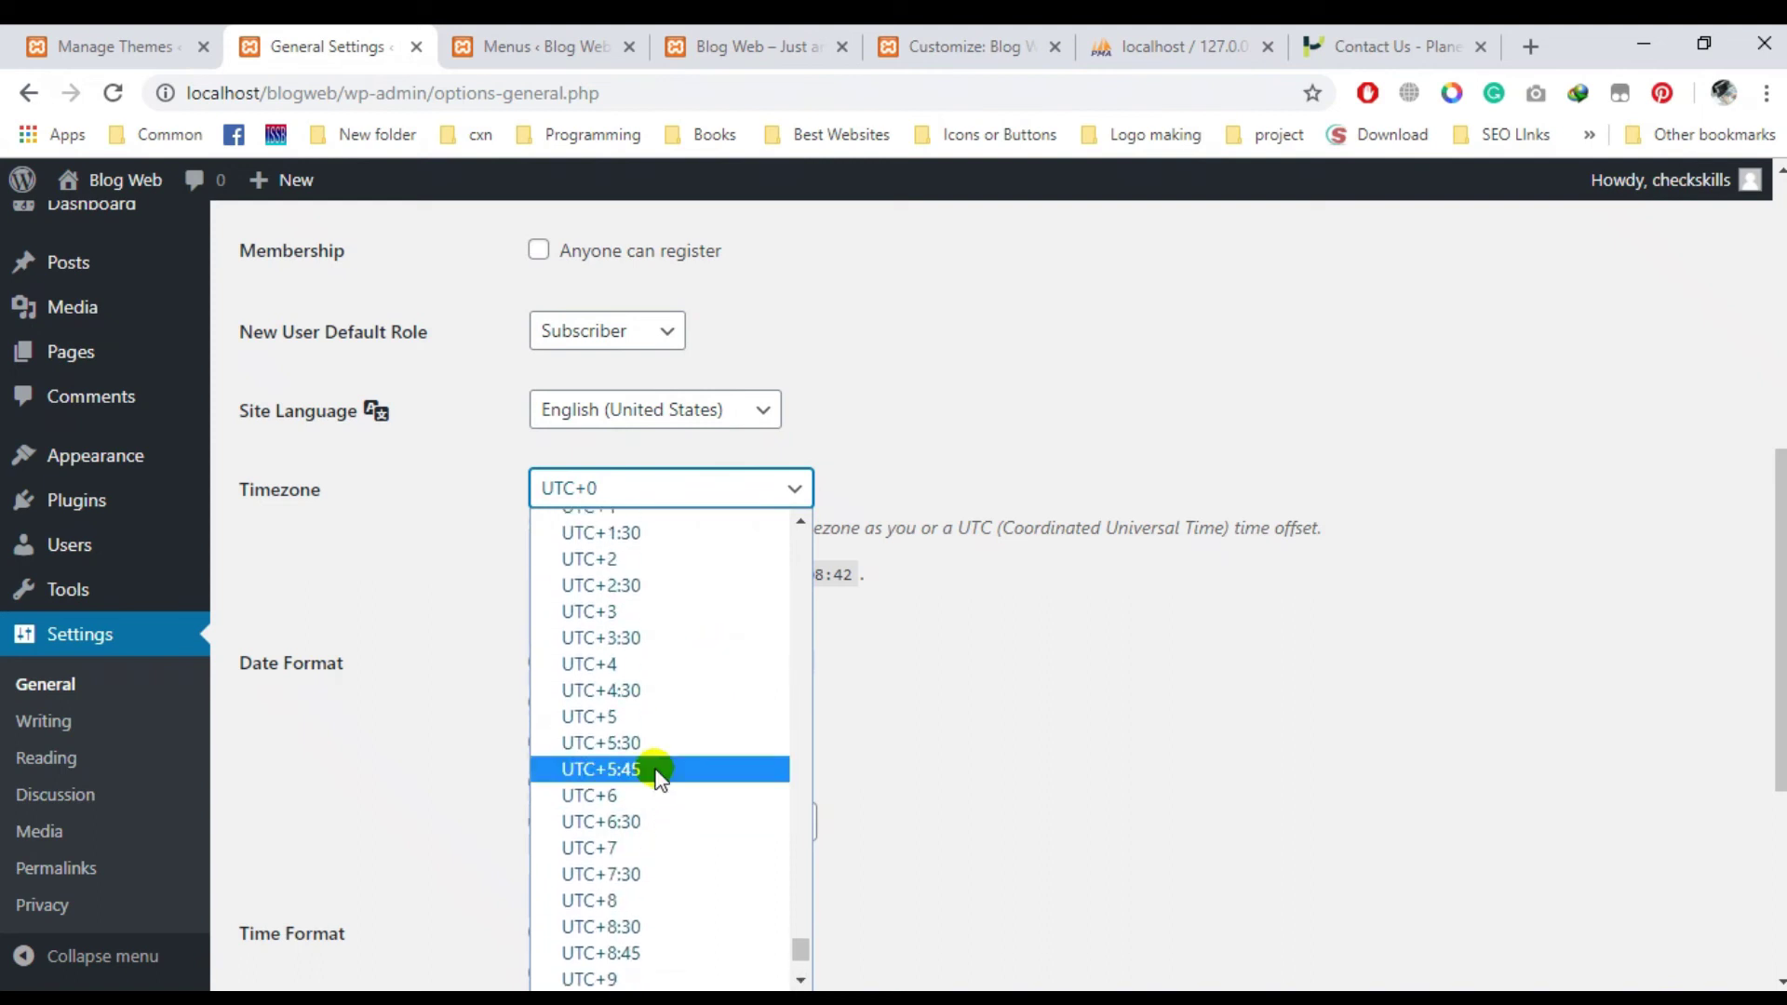
{"action": "left_click", "coordinate": [640, 718]}
Review the date format, time format and week start options, and save the general settings.
{"action": "scroll", "coordinate": [941, 599], "scroll_direction": "down", "scroll_amount": 5}
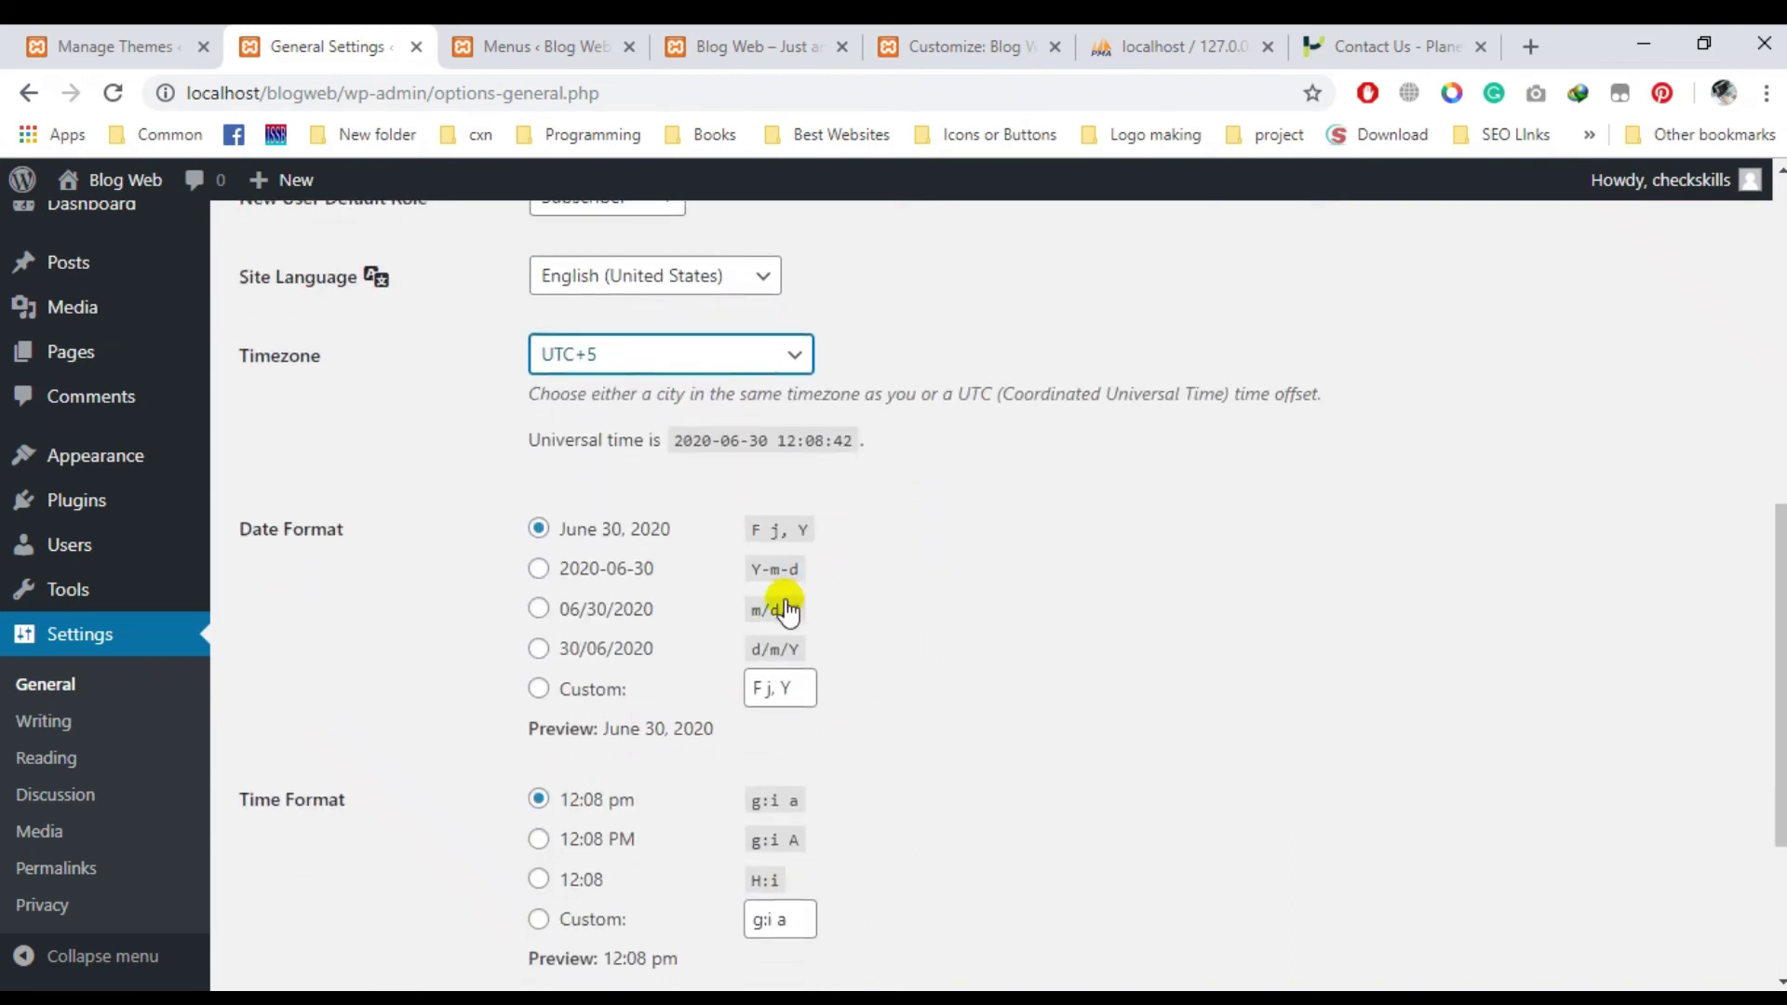
{"action": "scroll", "coordinate": [686, 606], "scroll_direction": "up", "scroll_amount": 6}
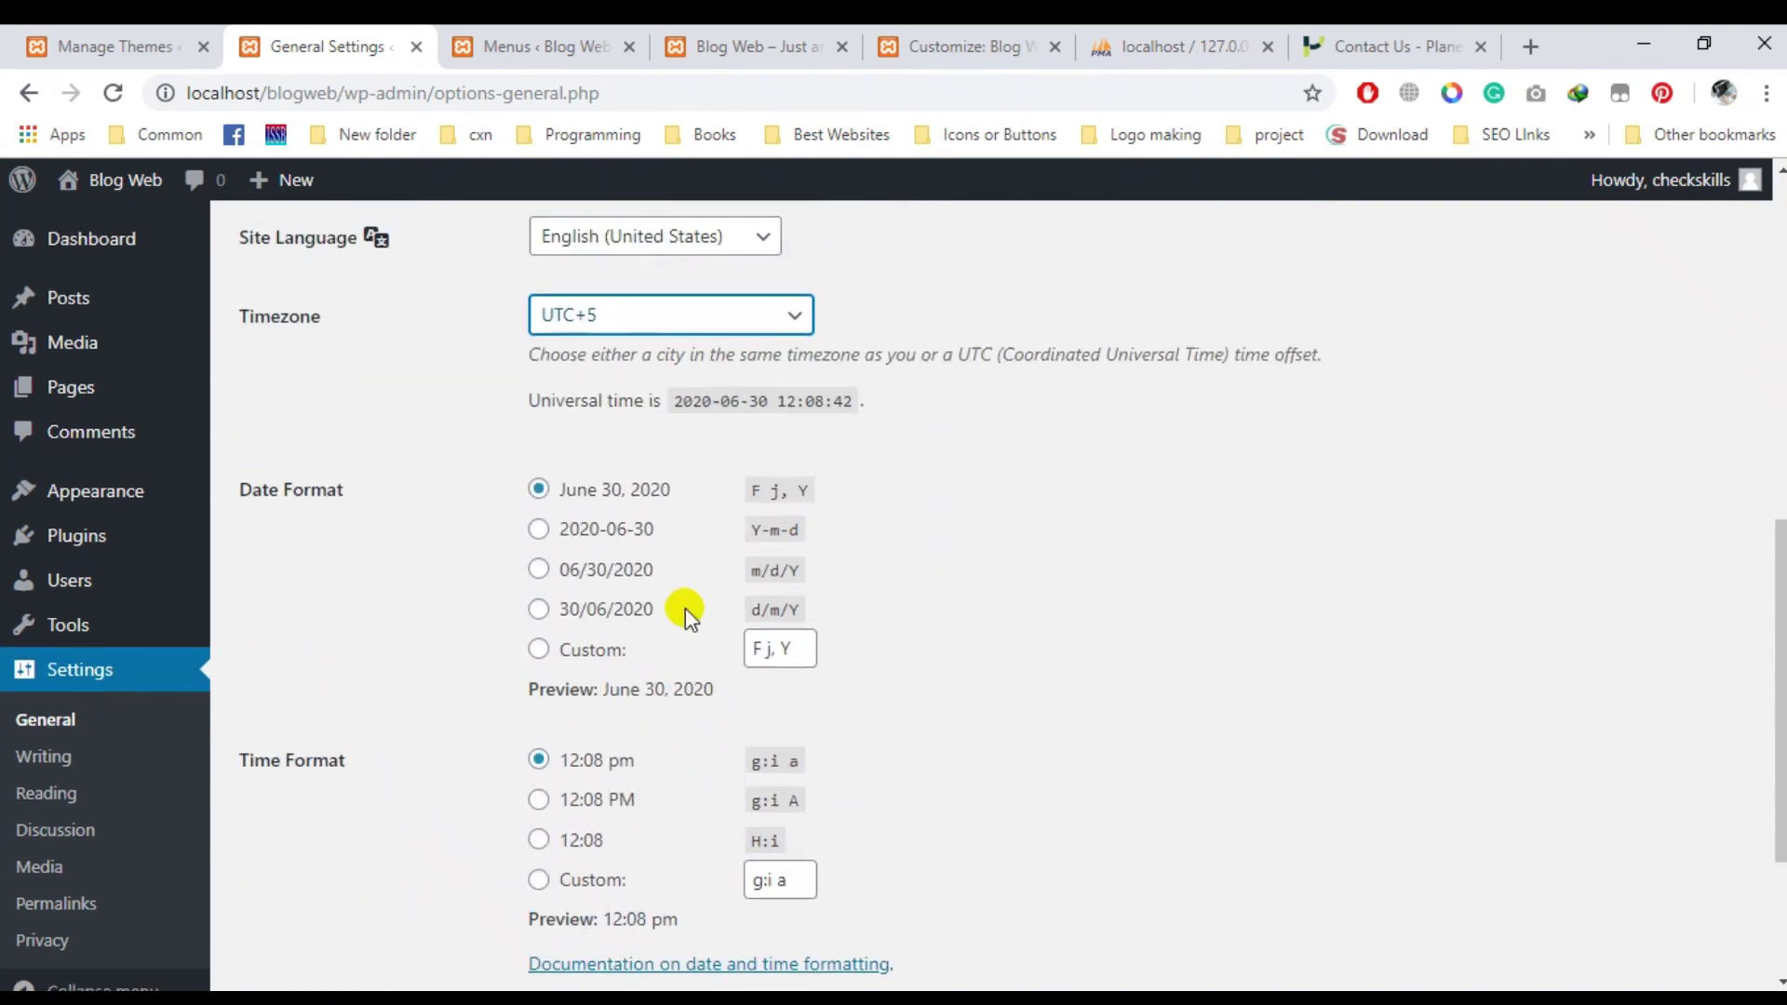
{"action": "scroll", "coordinate": [666, 657], "scroll_direction": "down", "scroll_amount": 2}
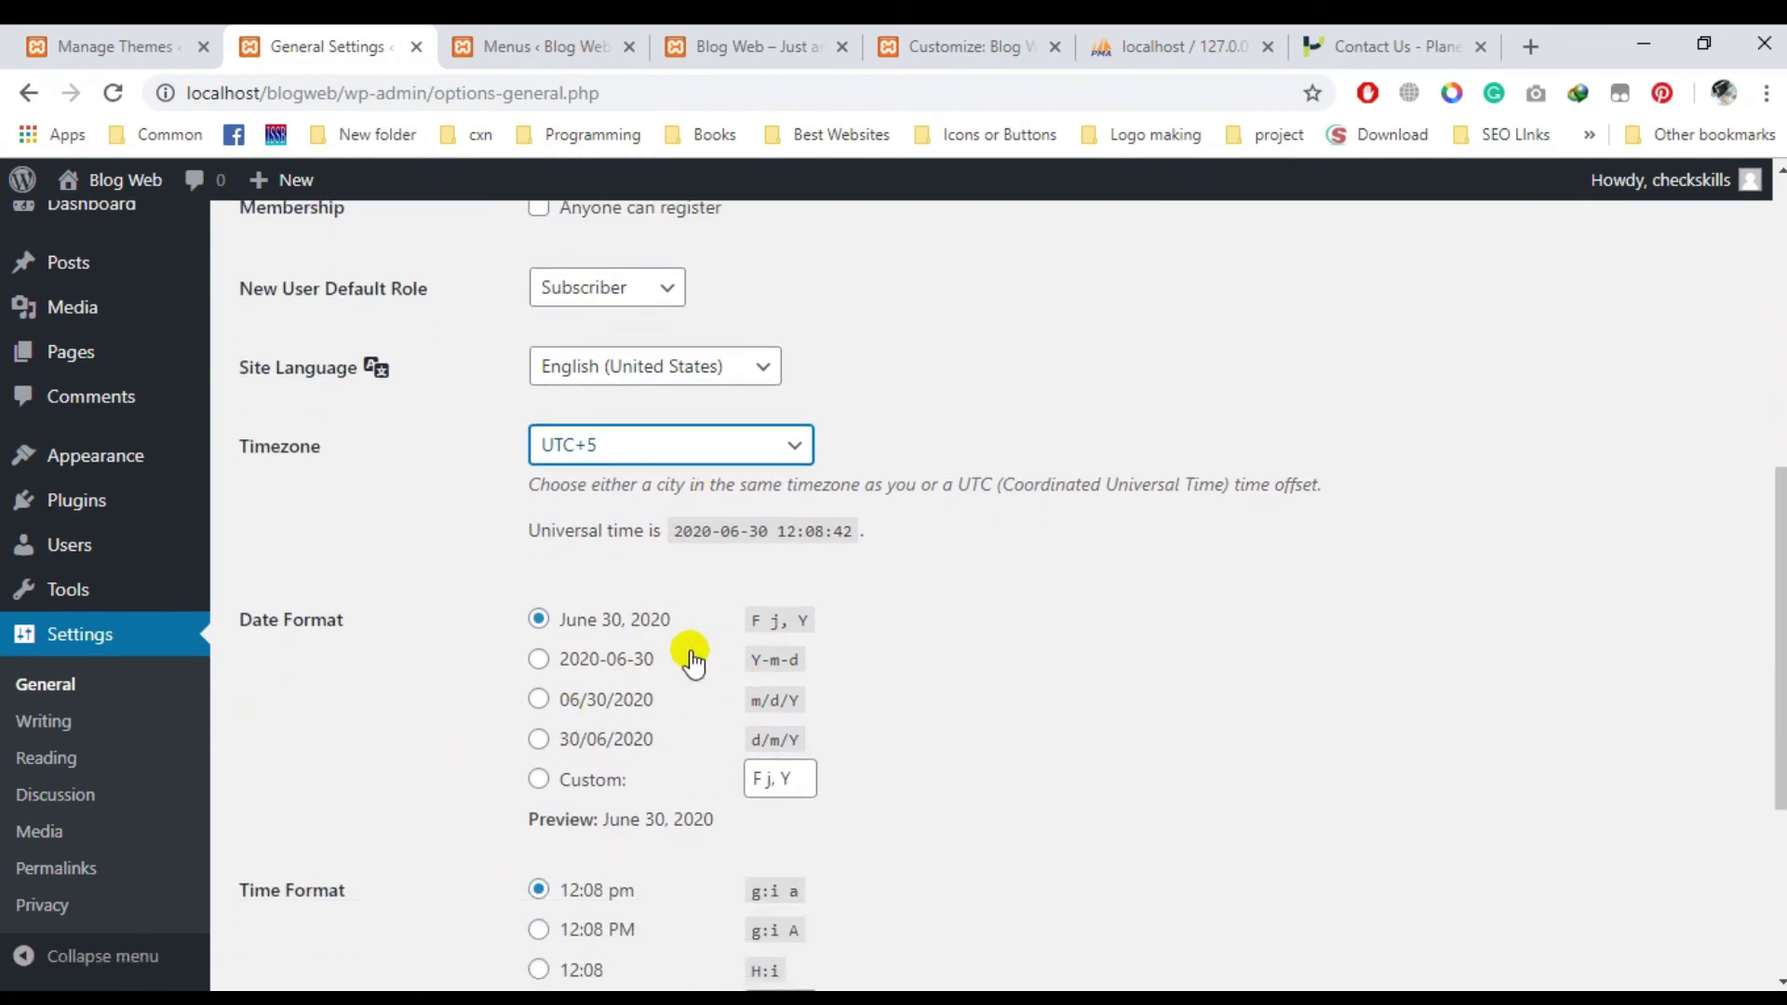
{"action": "scroll", "coordinate": [558, 651], "scroll_direction": "down", "scroll_amount": 3}
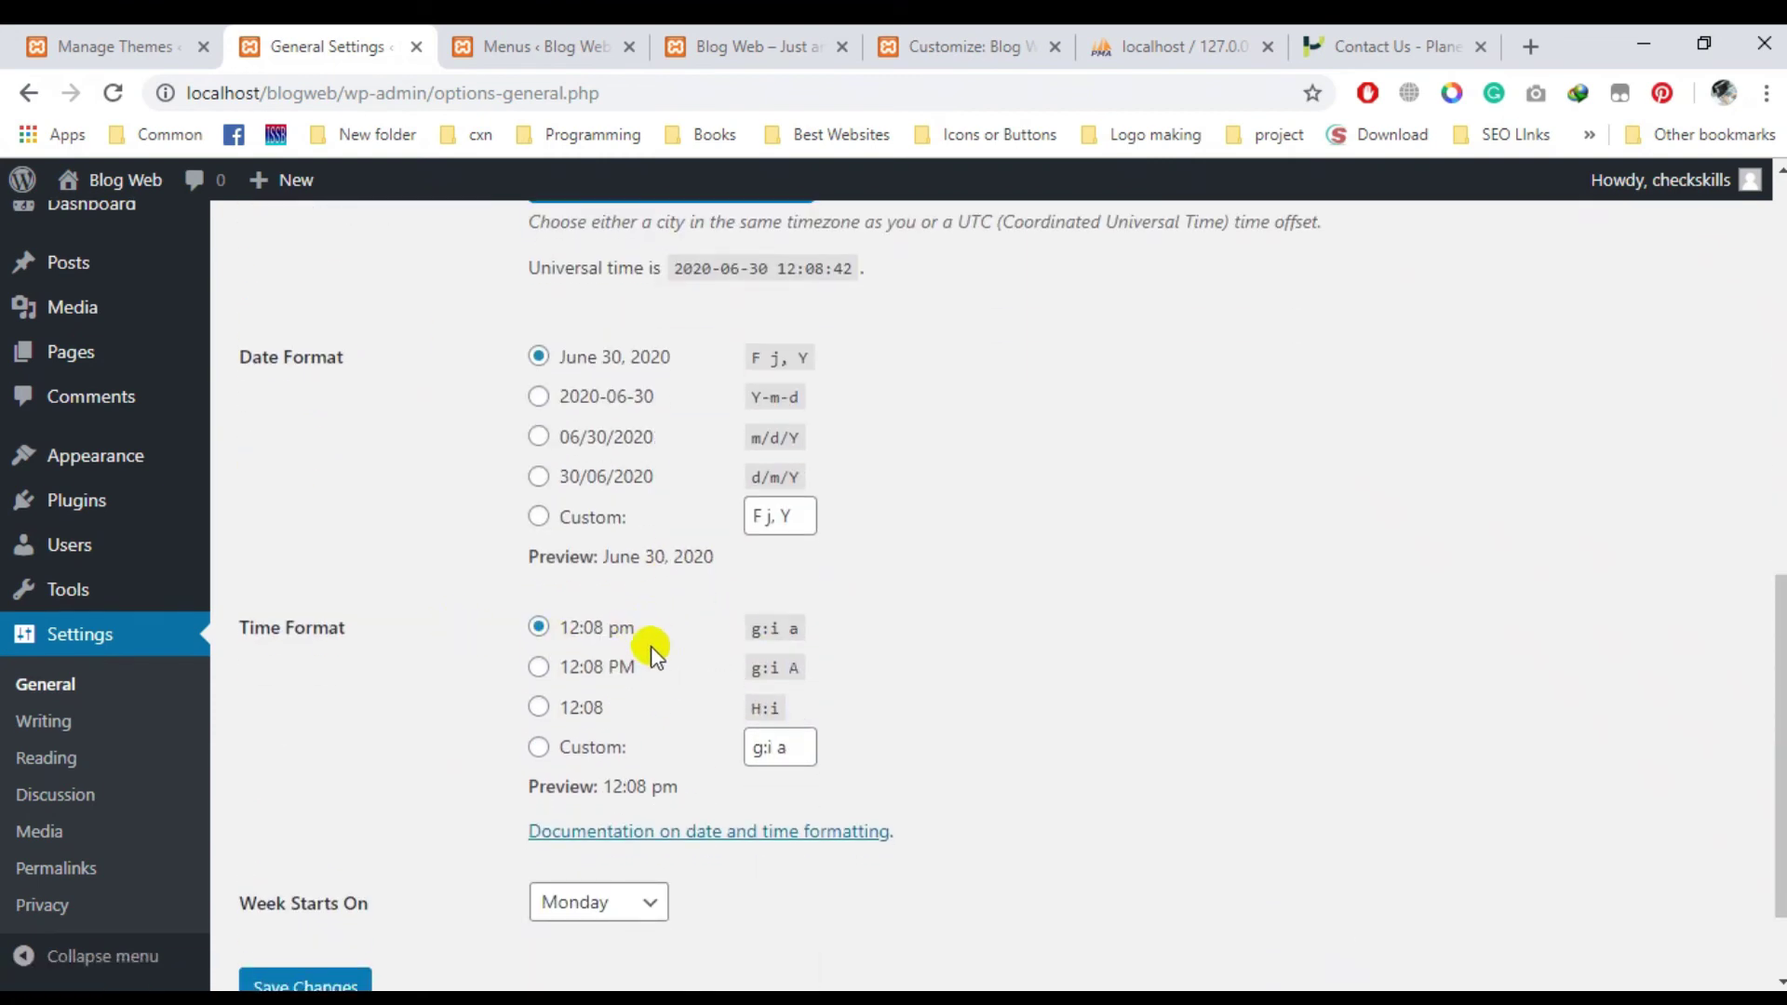
{"action": "scroll", "coordinate": [670, 717], "scroll_direction": "down", "scroll_amount": 2}
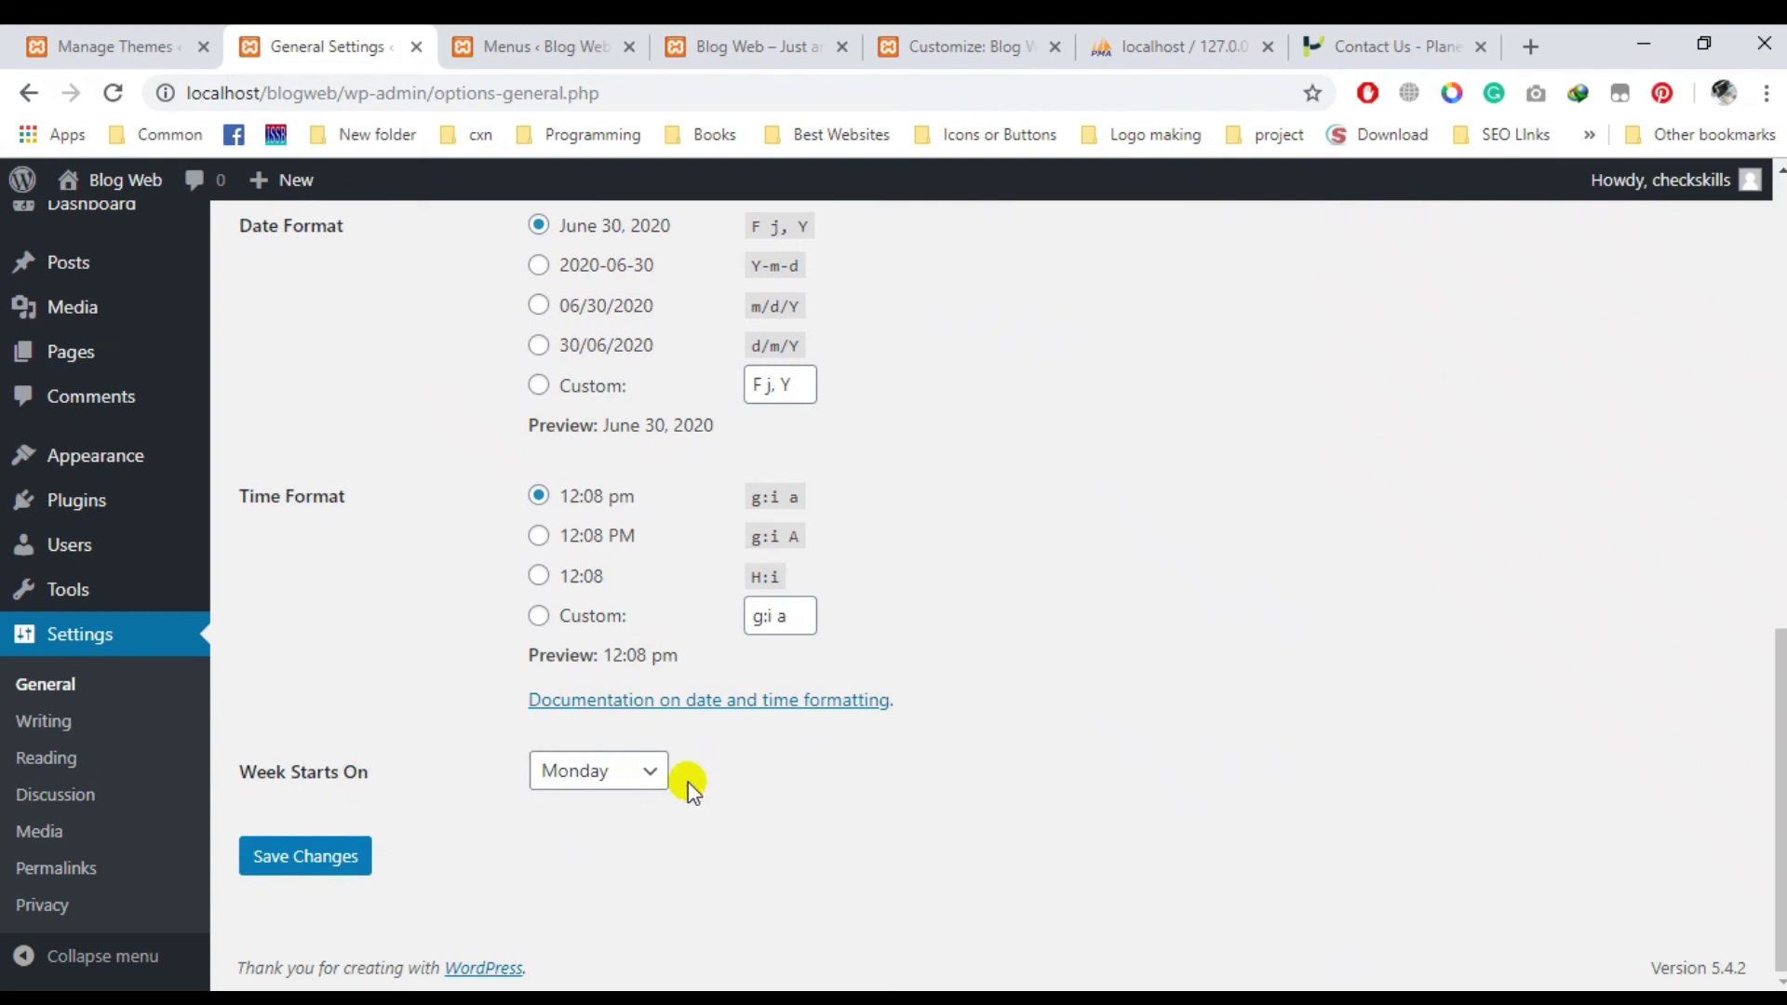
{"action": "left_click", "coordinate": [286, 858]}
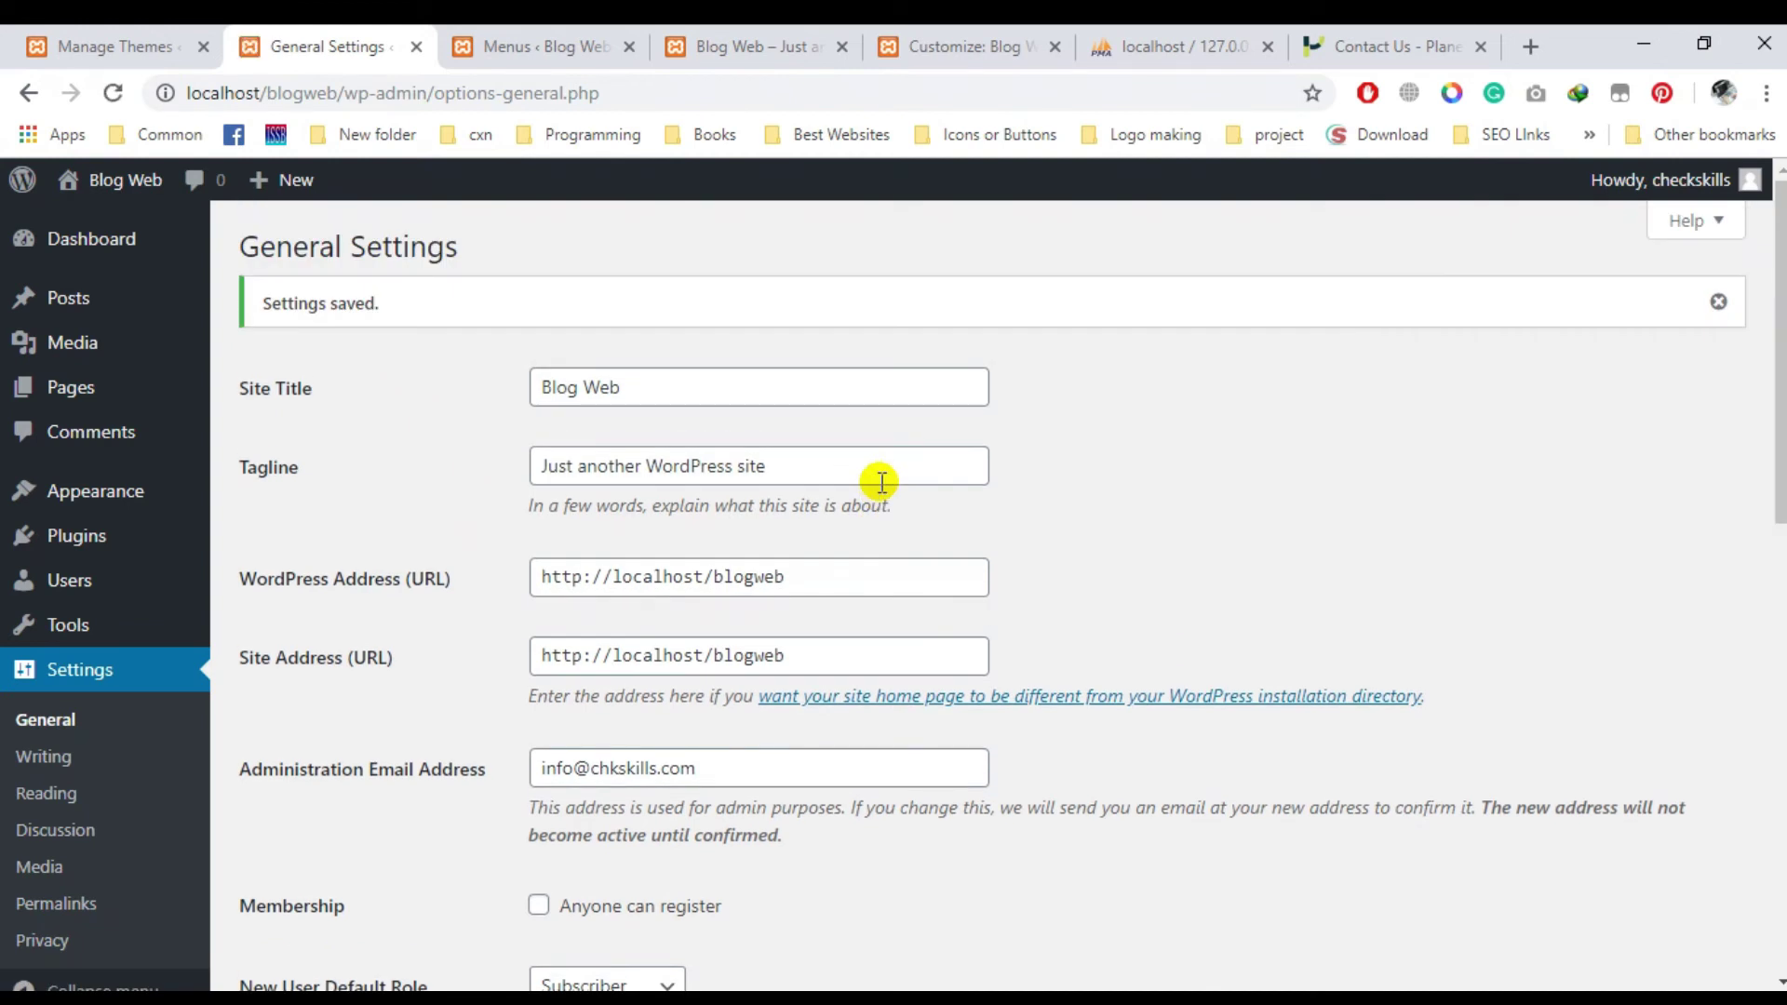
Open the Writing settings and look through the options for the default post category and default post format.
{"action": "scroll", "coordinate": [880, 481], "scroll_direction": "down", "scroll_amount": 5}
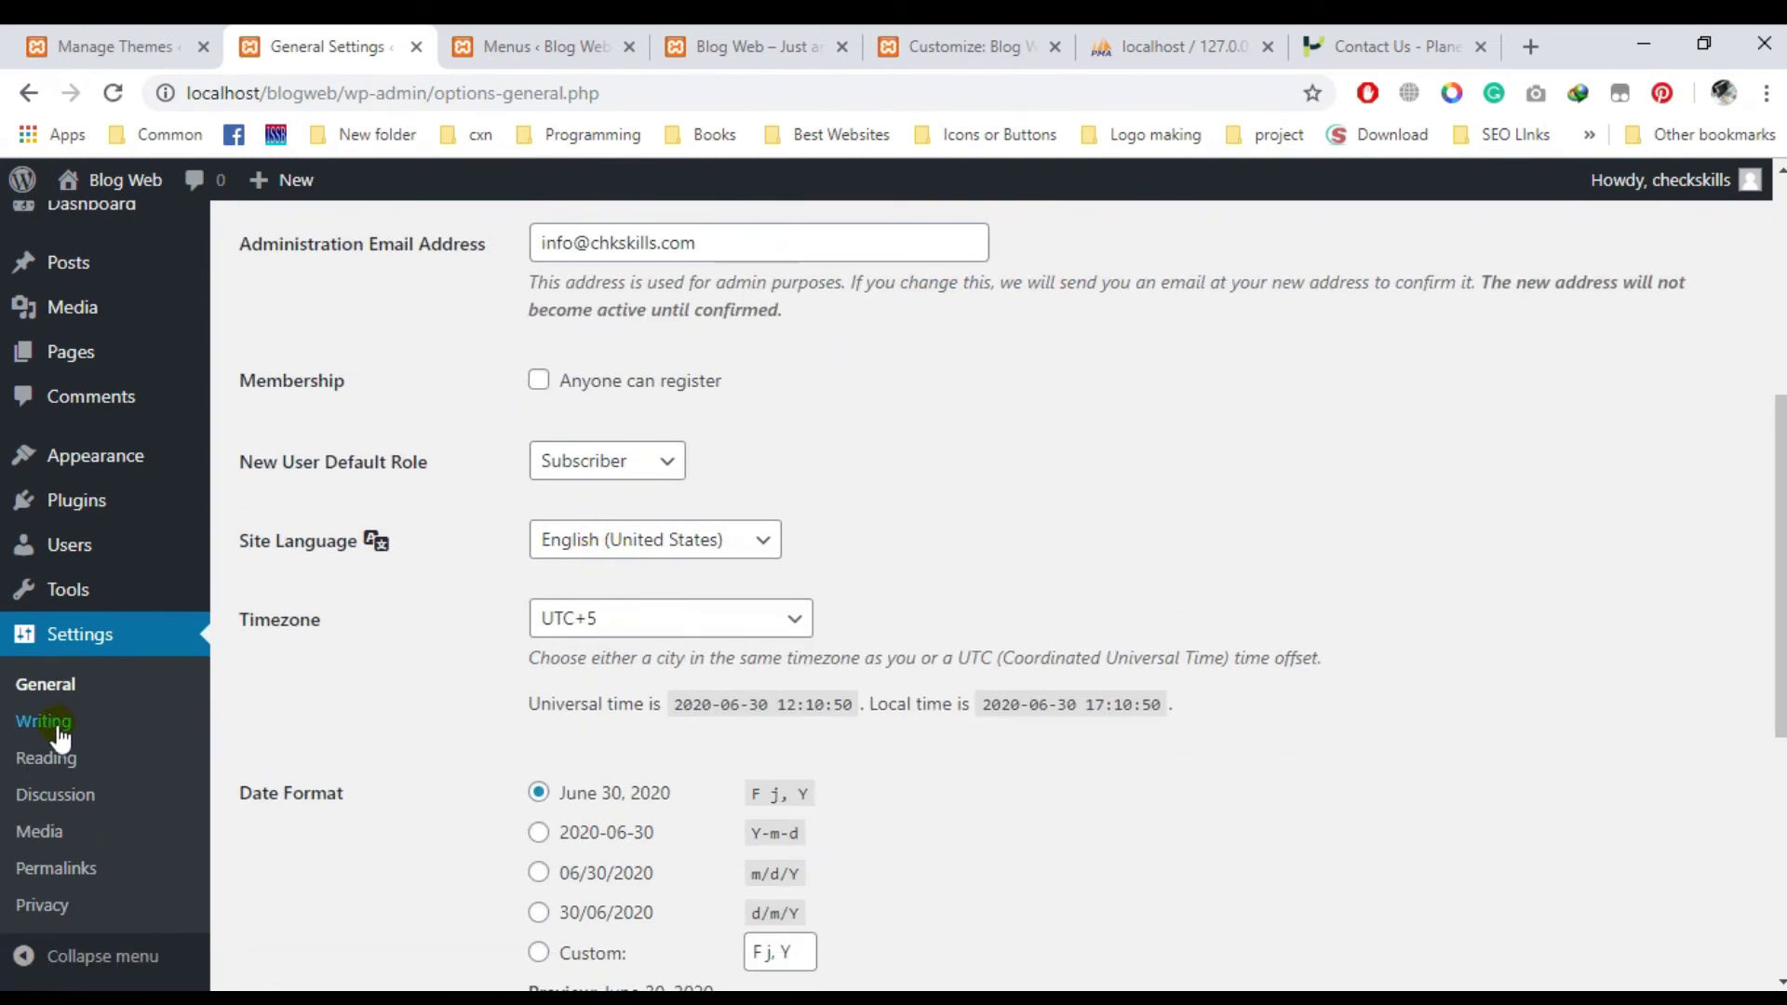
{"action": "left_click", "coordinate": [46, 733]}
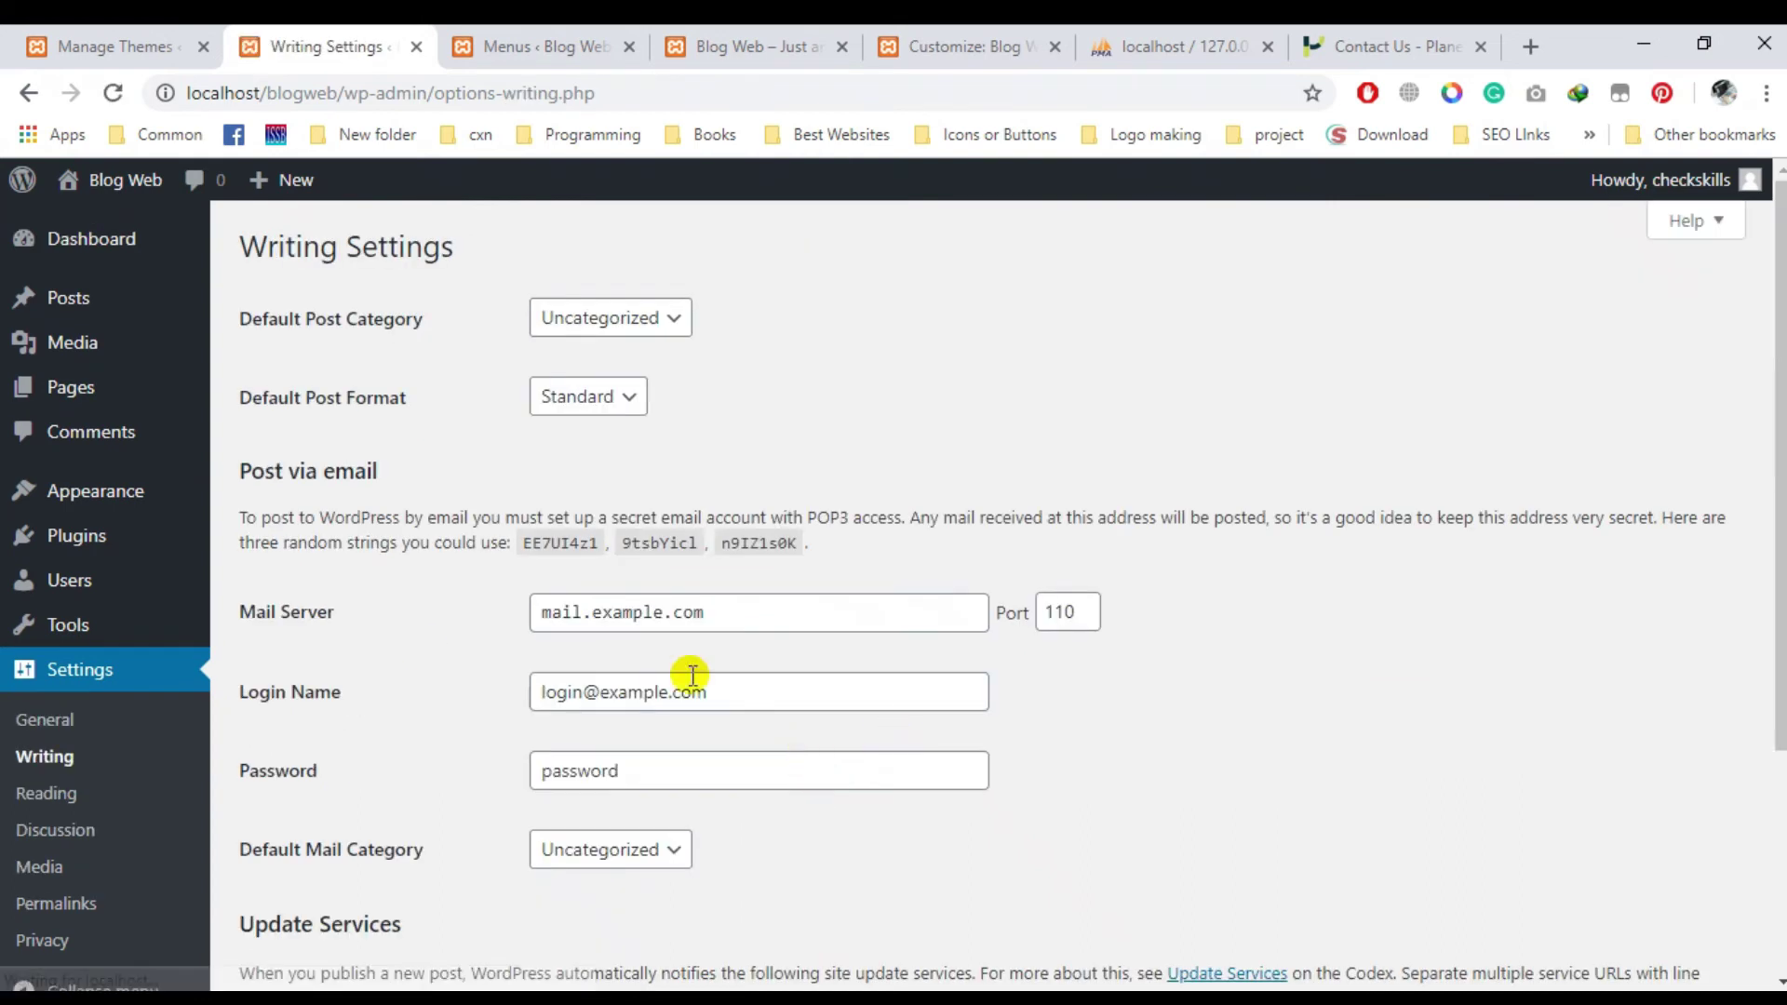
{"action": "left_click", "coordinate": [618, 326]}
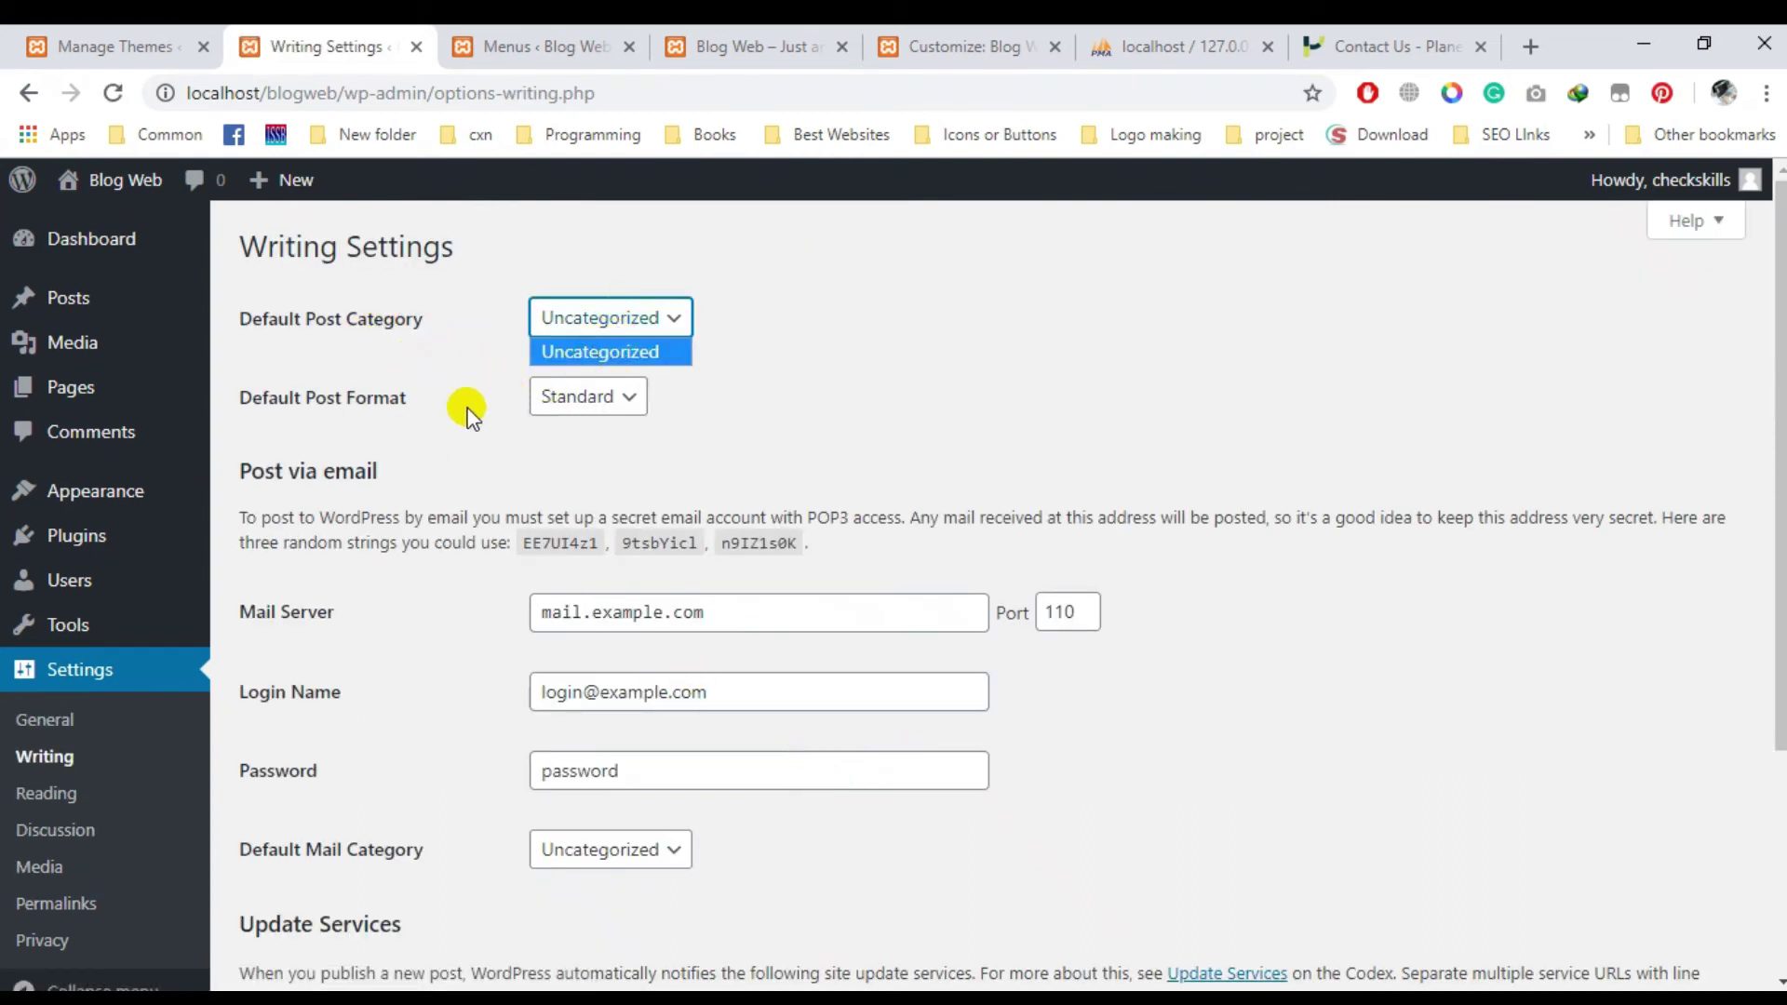
{"action": "left_click", "coordinate": [577, 397]}
{"action": "left_click", "coordinate": [579, 396]}
{"action": "left_click", "coordinate": [582, 430]}
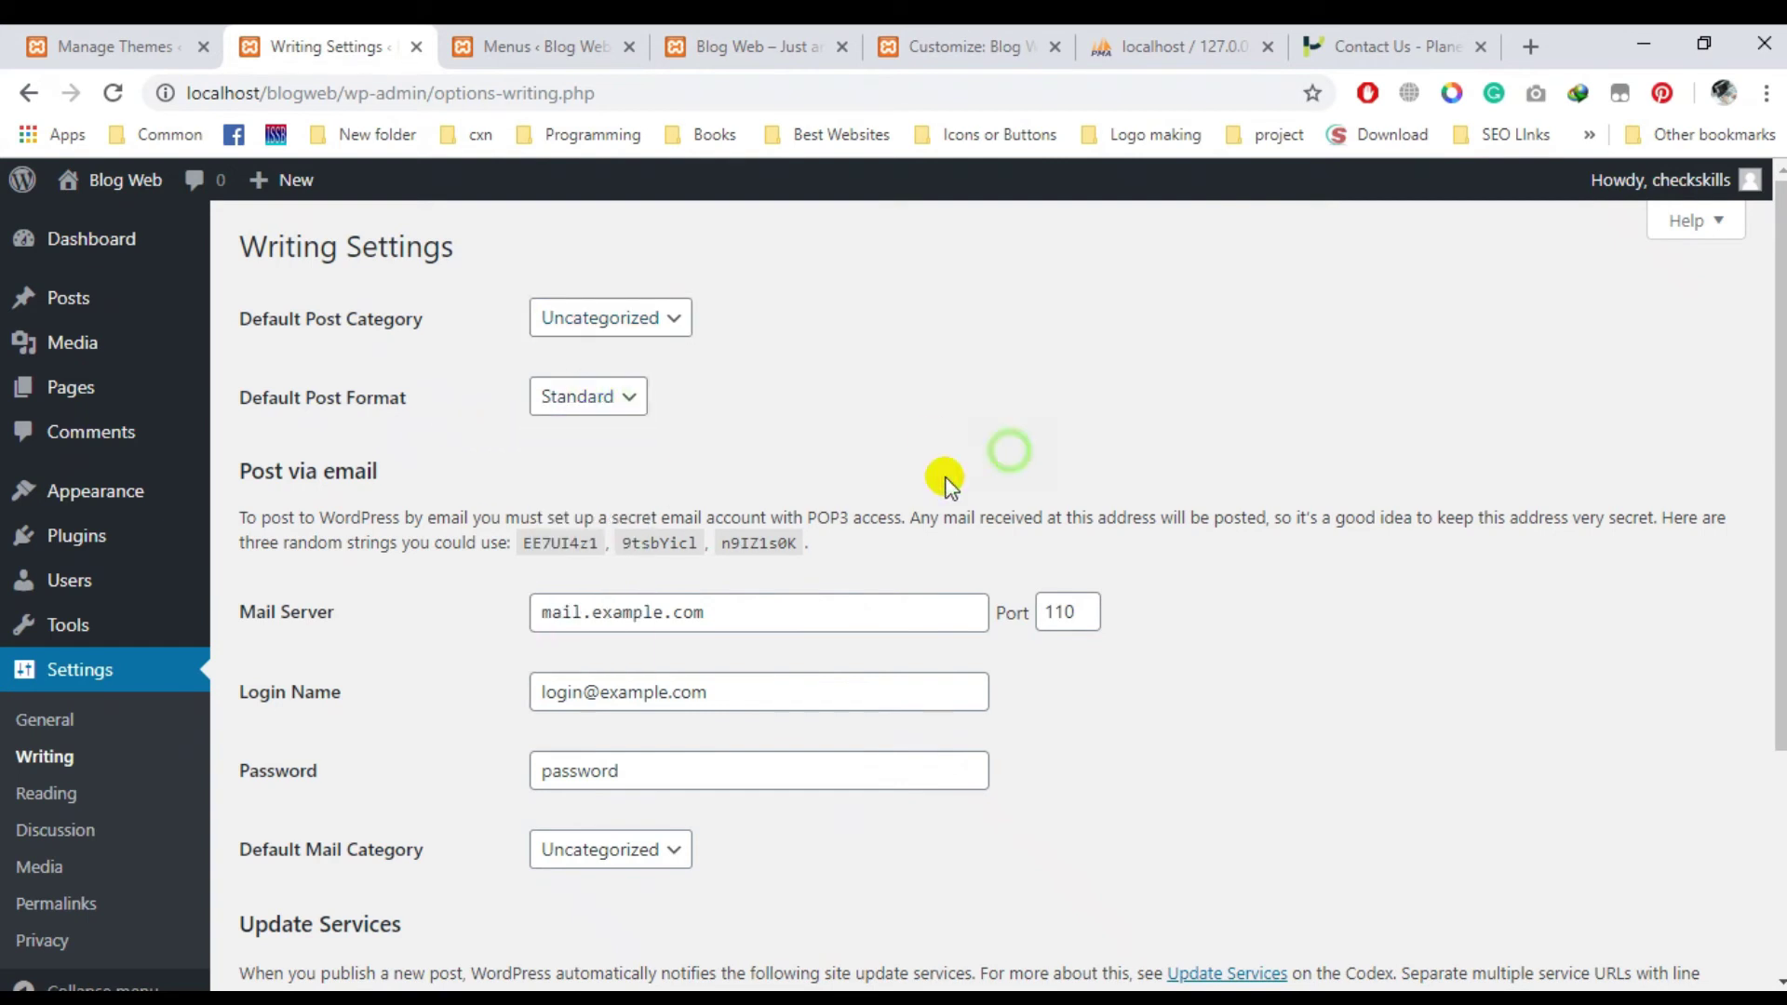
Review the Post via email fields, the default mail category and the Update Services section of the Writing settings.
{"action": "scroll", "coordinate": [558, 446], "scroll_direction": "down", "scroll_amount": 3}
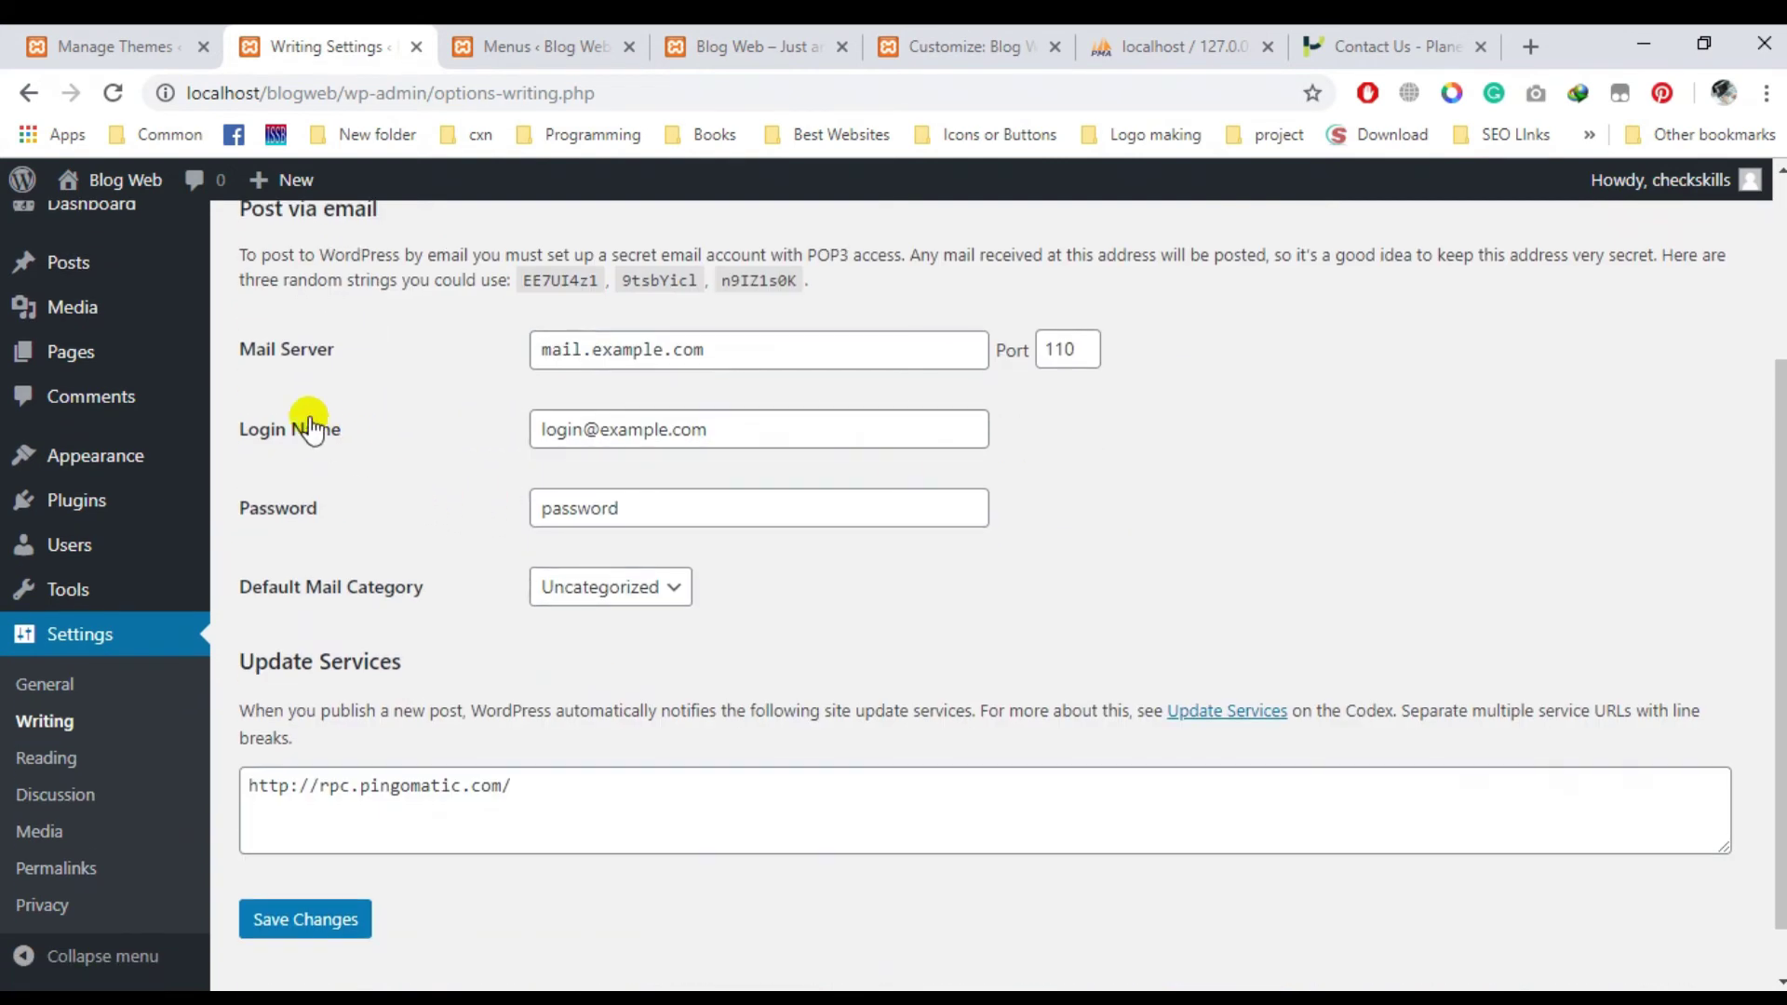
{"action": "scroll", "coordinate": [326, 437], "scroll_direction": "up", "scroll_amount": 2}
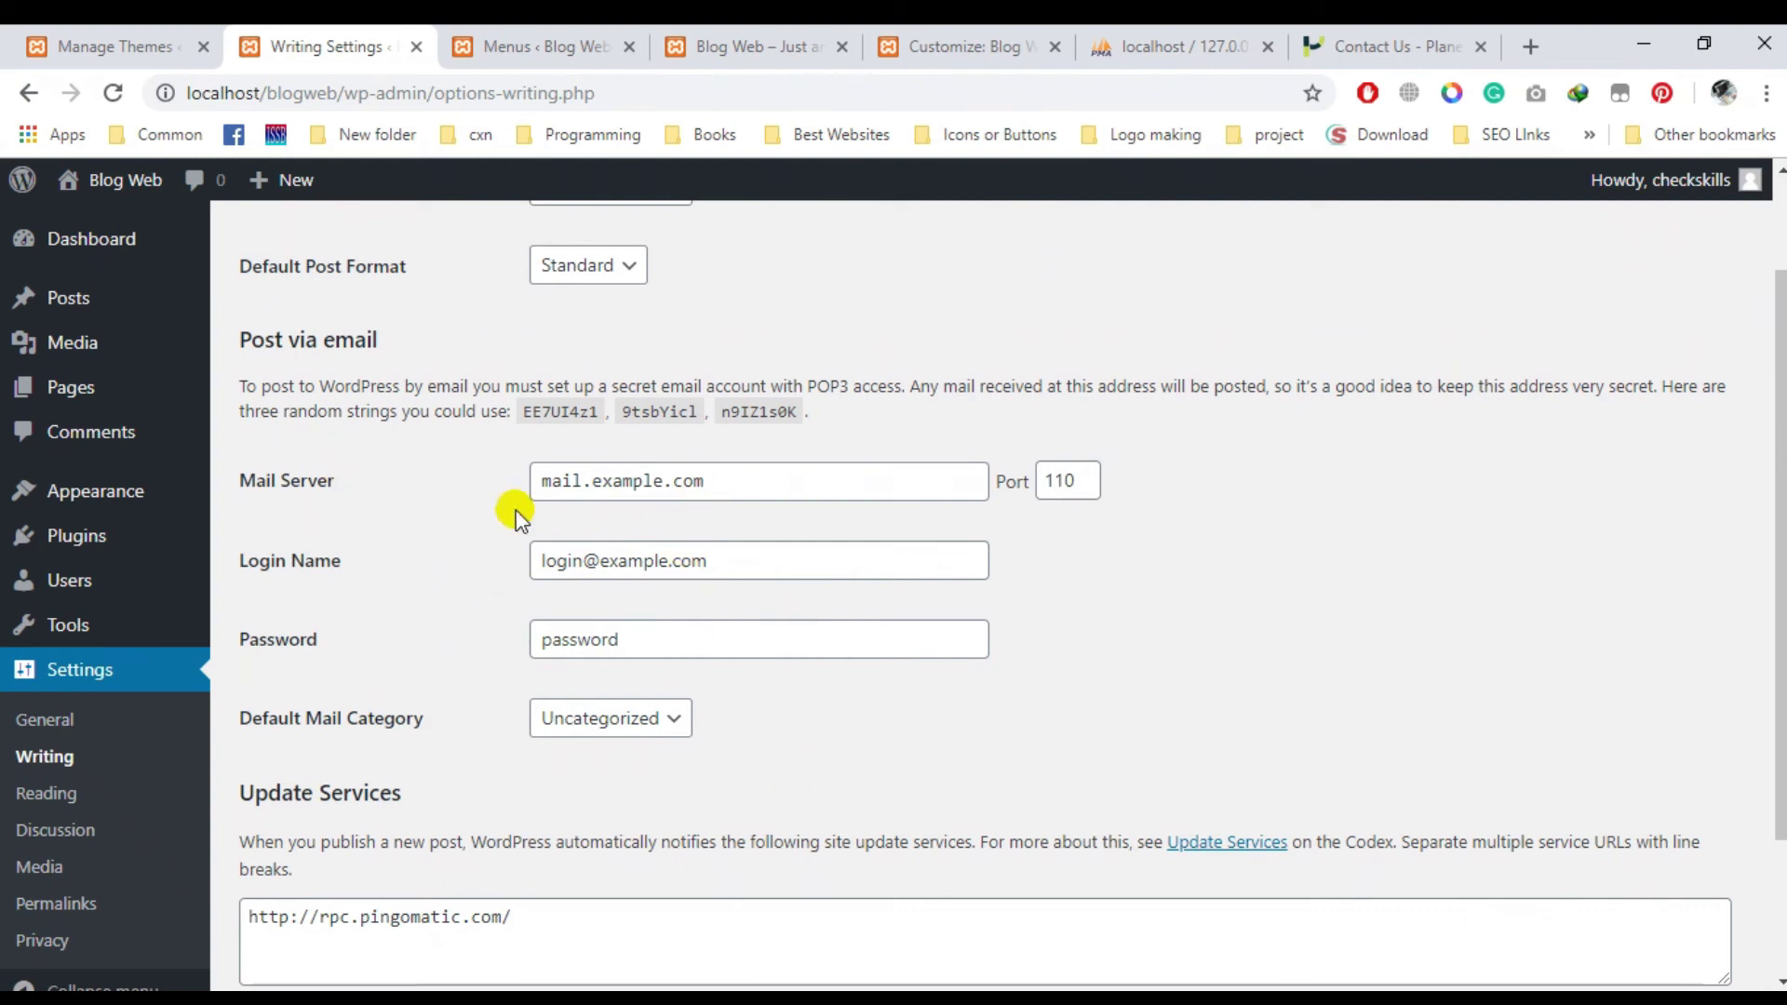
{"action": "scroll", "coordinate": [571, 618], "scroll_direction": "down", "scroll_amount": 2}
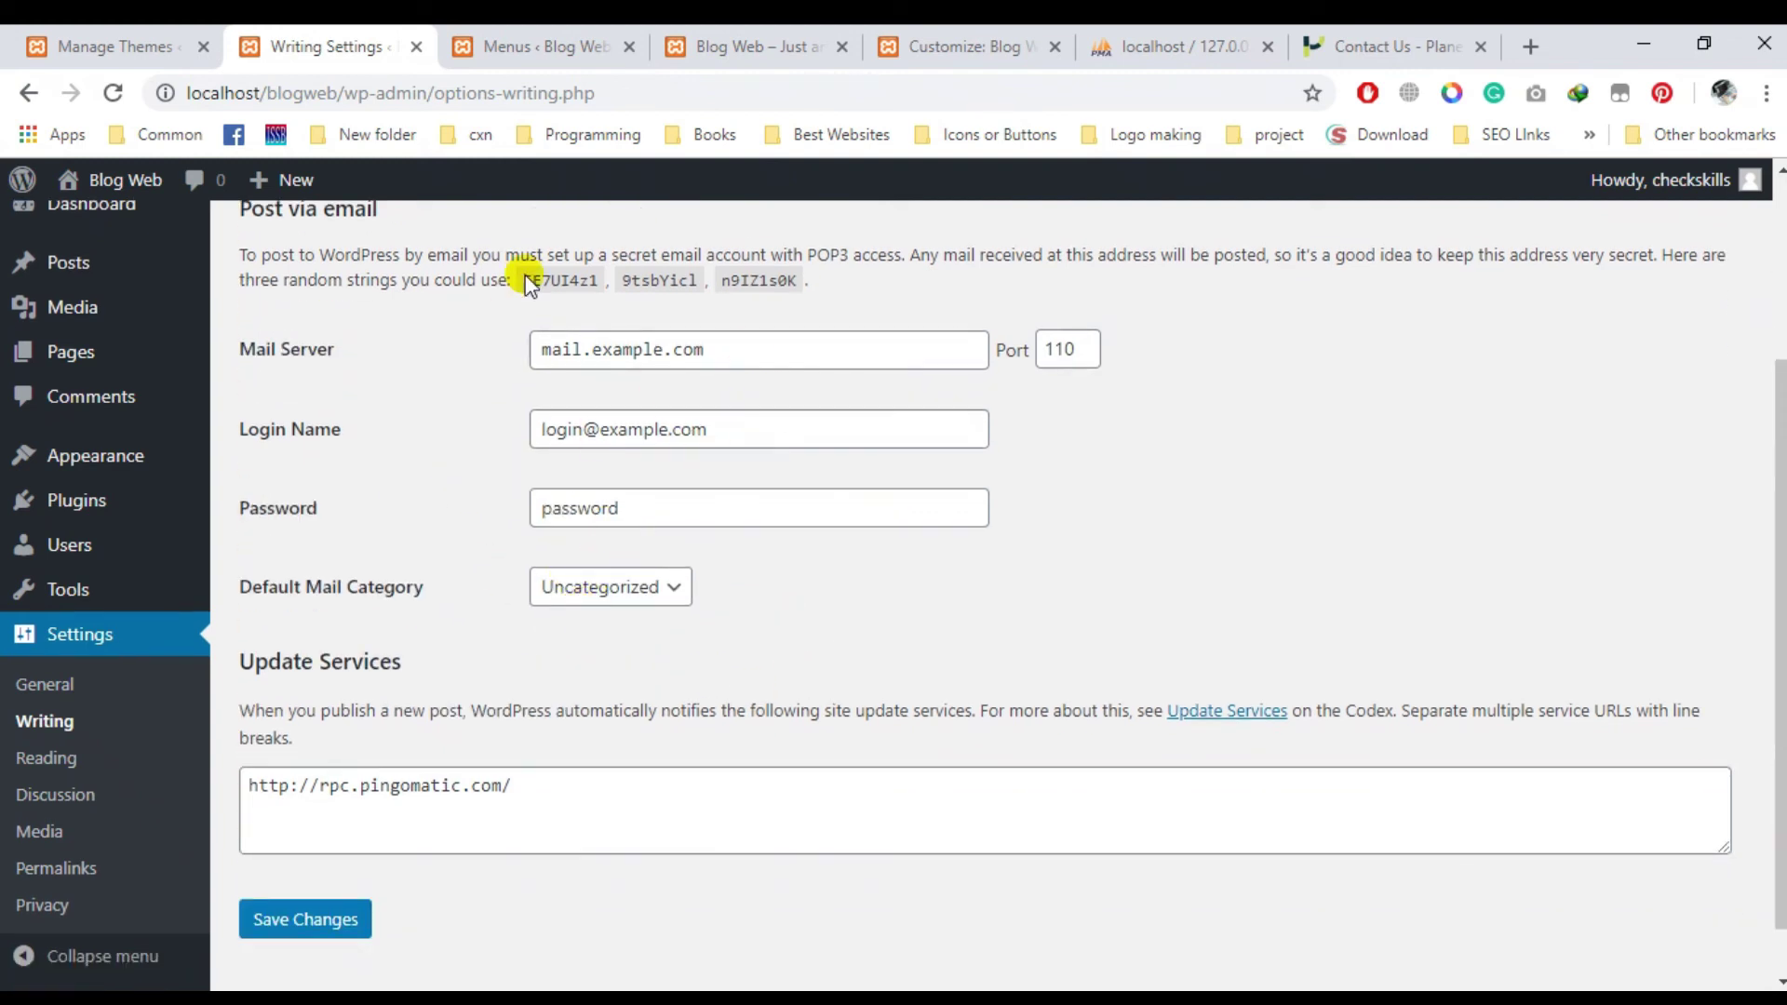
{"action": "scroll", "coordinate": [652, 595], "scroll_direction": "down", "scroll_amount": 1}
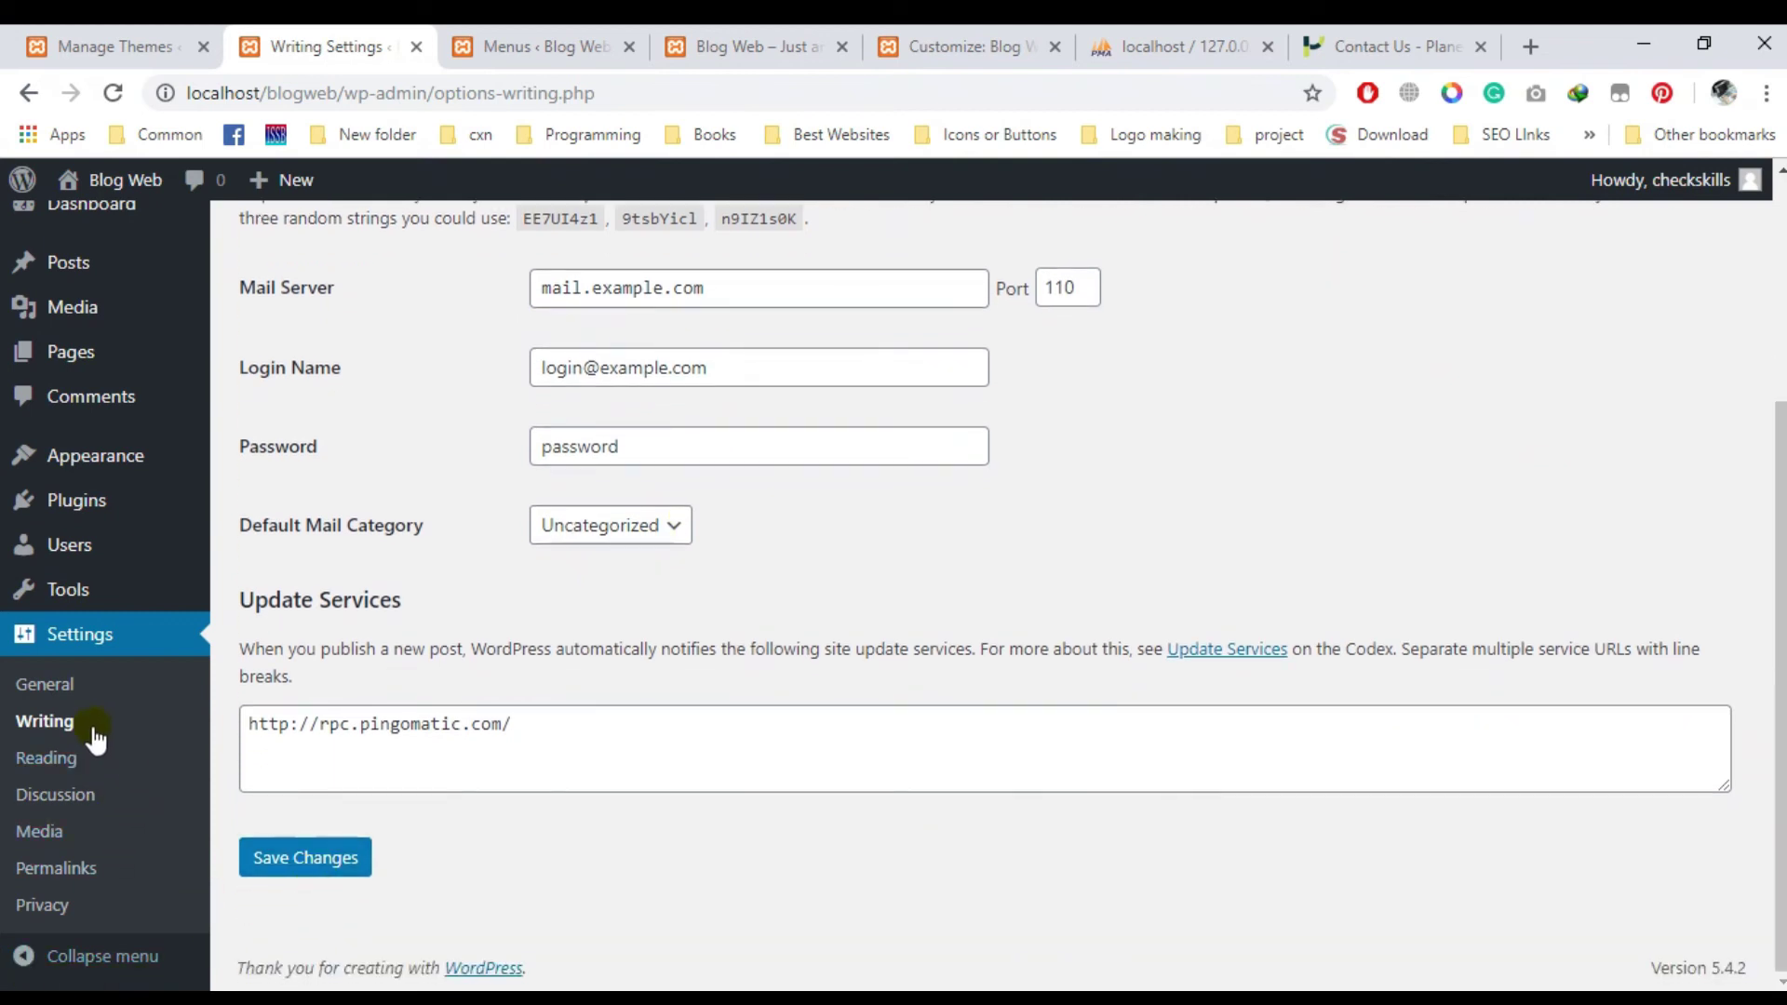
Open the Reading settings and look at the pages offered for a static homepage, keeping the homepage on your latest posts.
{"action": "left_click", "coordinate": [61, 758]}
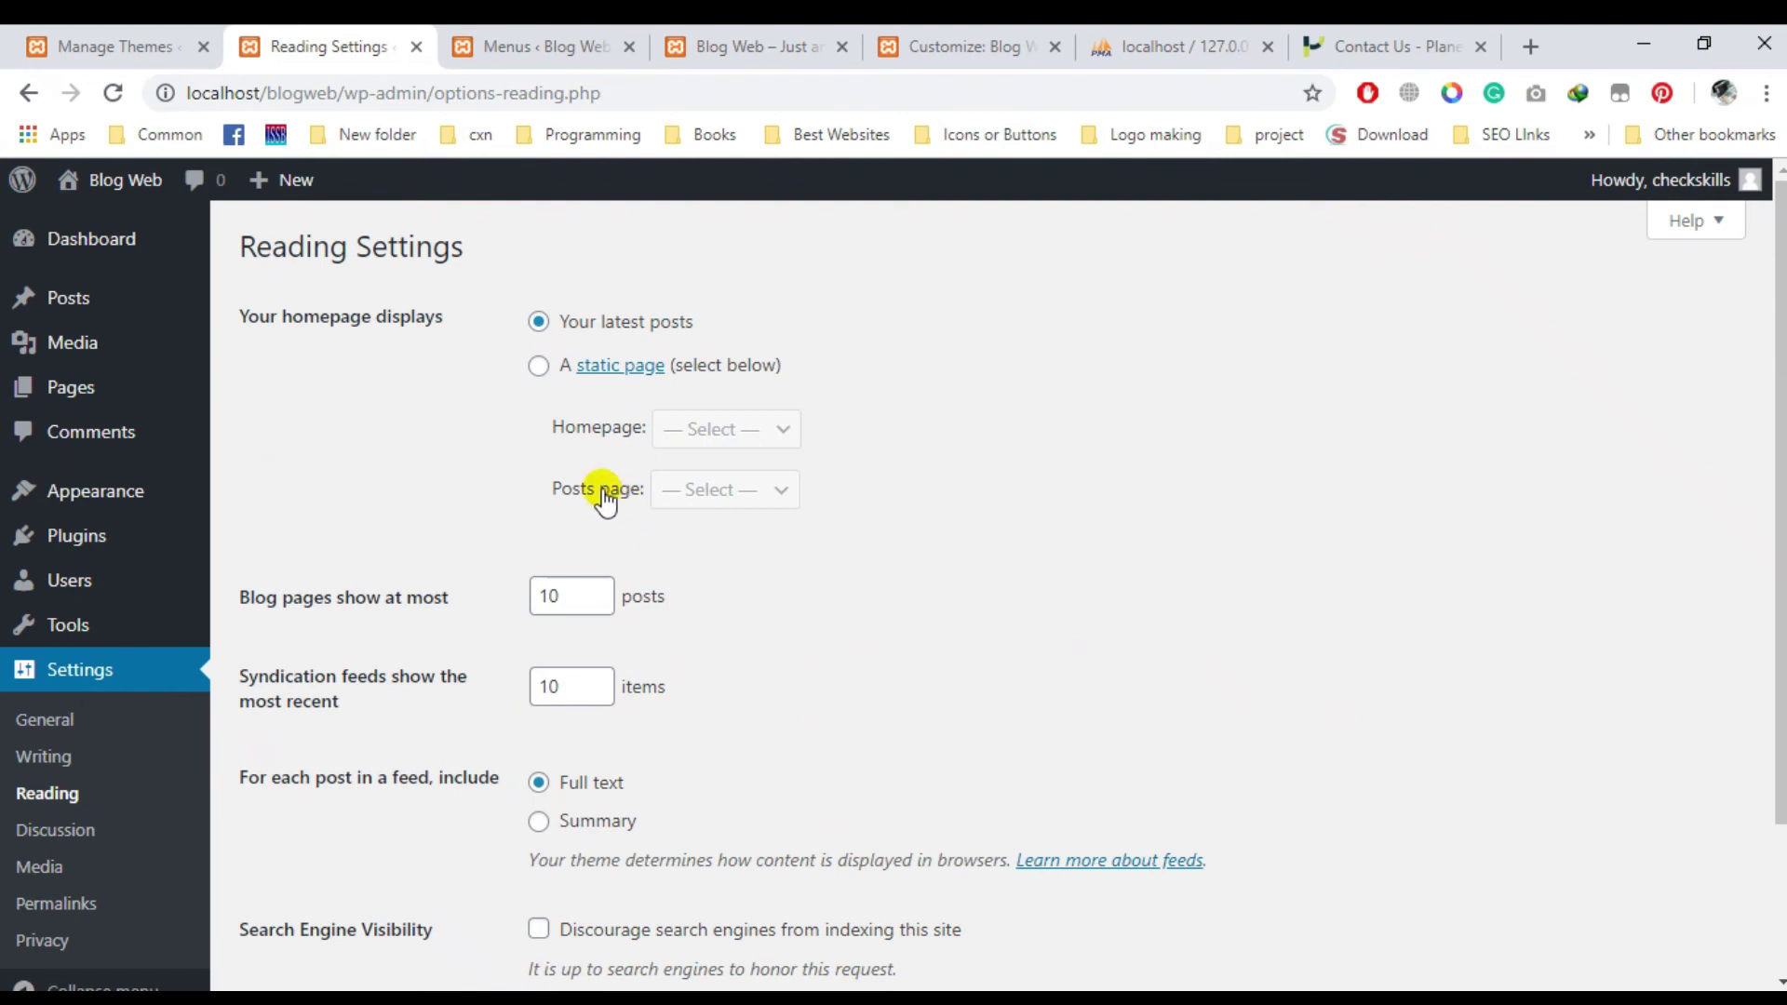
{"action": "left_click", "coordinate": [537, 370]}
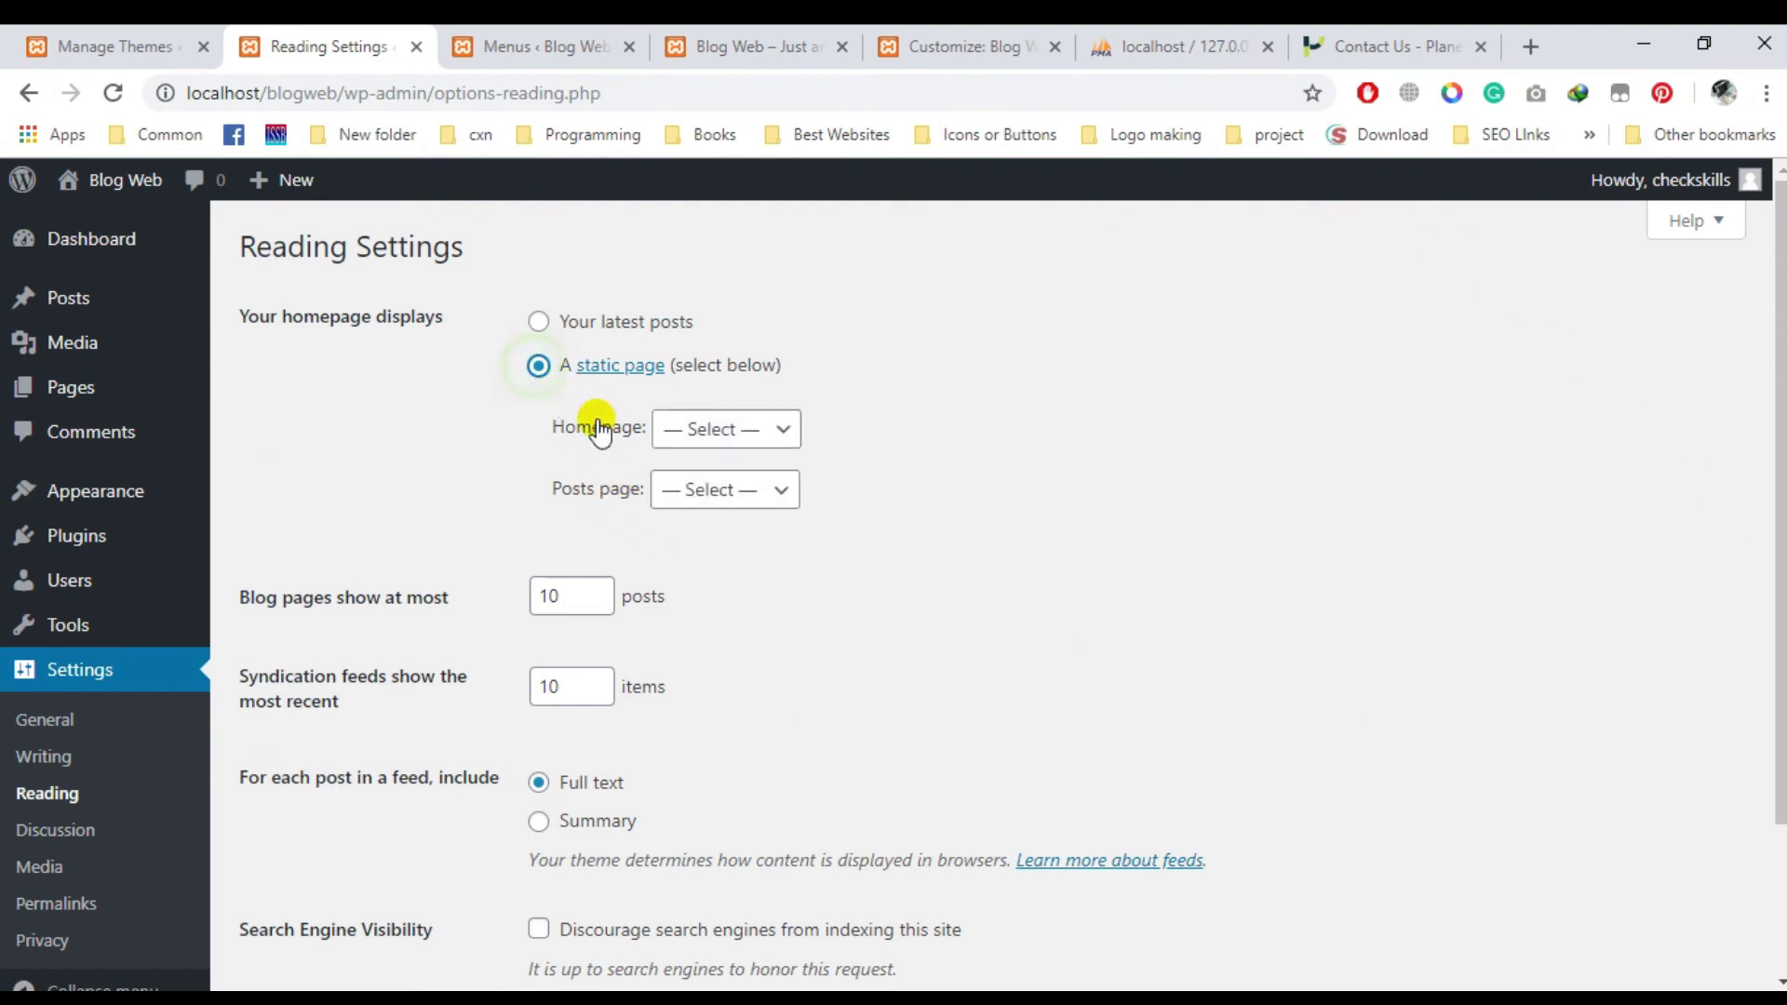
{"action": "left_click", "coordinate": [707, 429]}
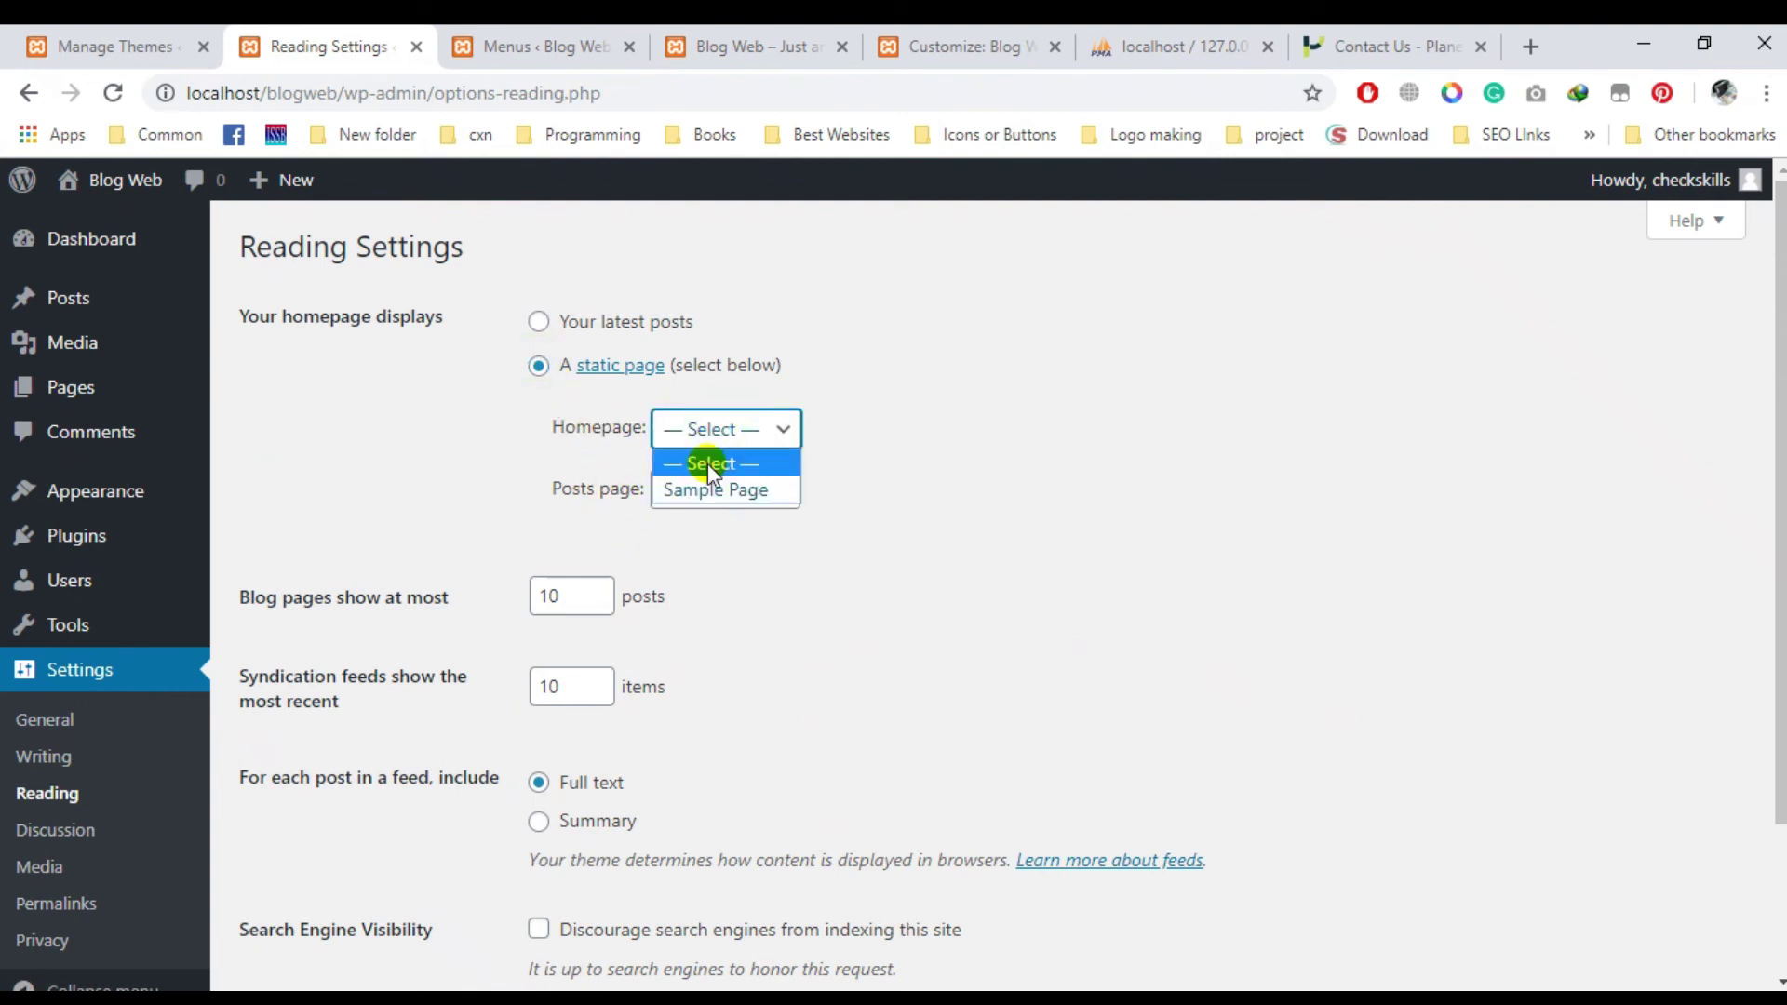
{"action": "left_click", "coordinate": [1020, 478]}
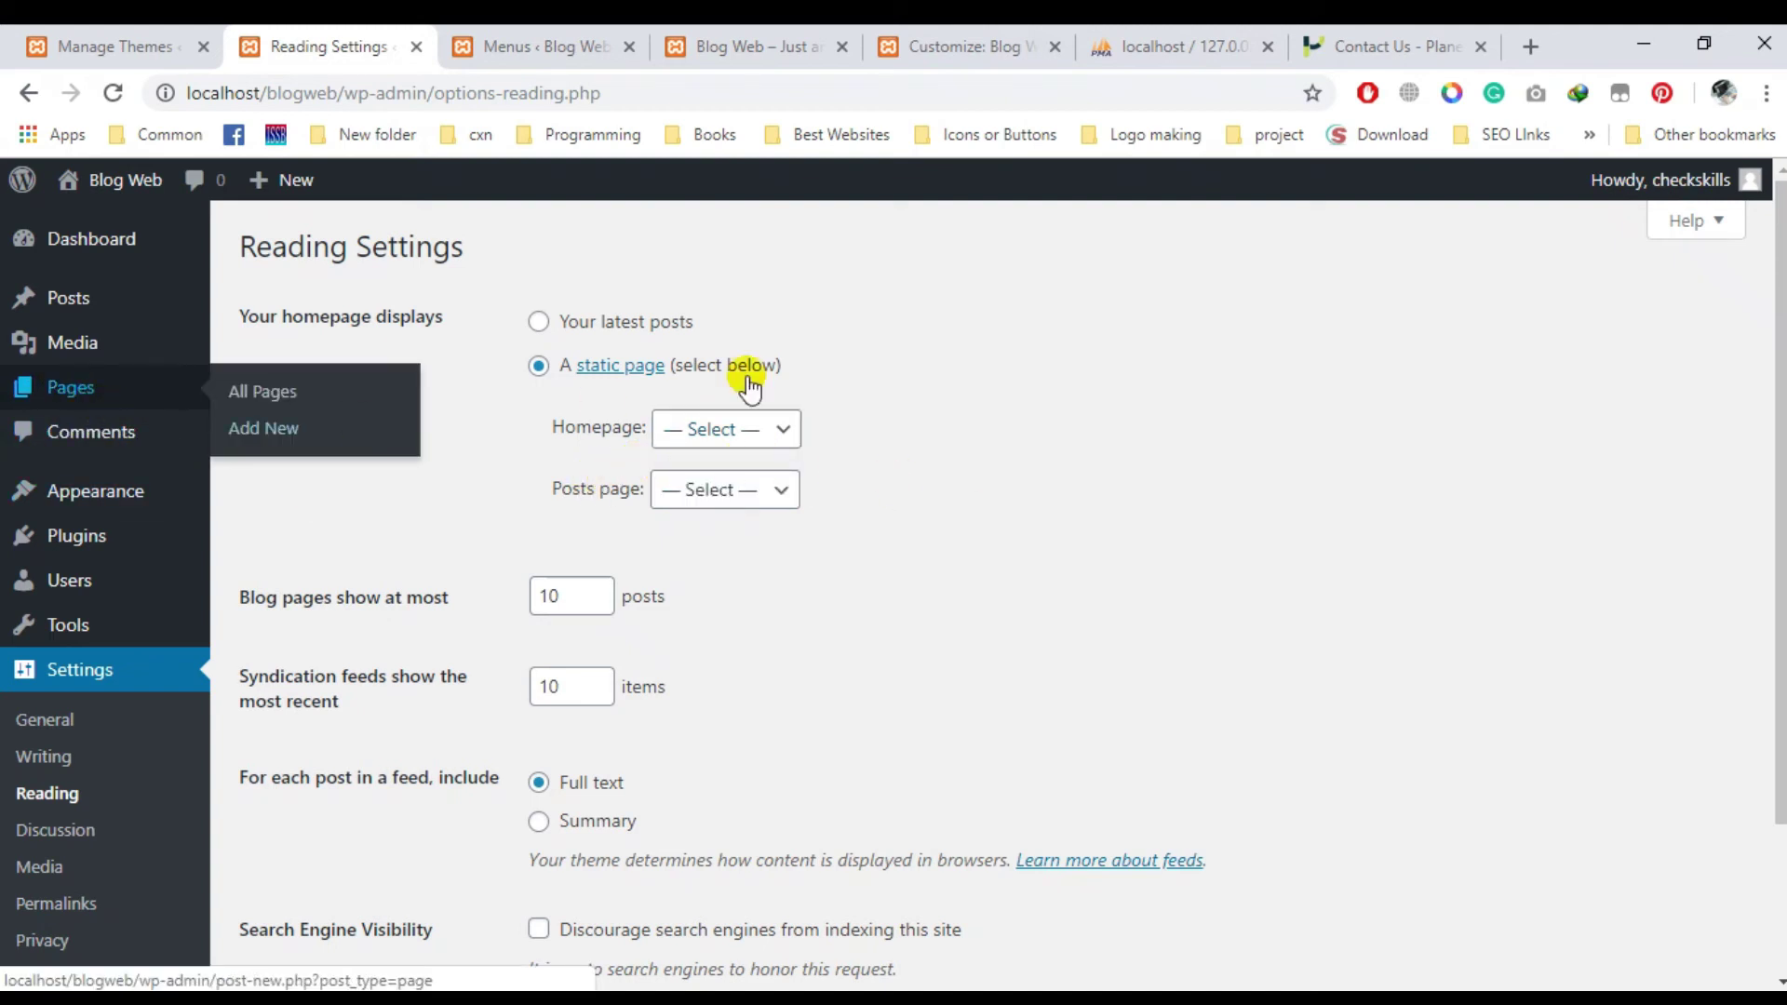
{"action": "left_click", "coordinate": [568, 321]}
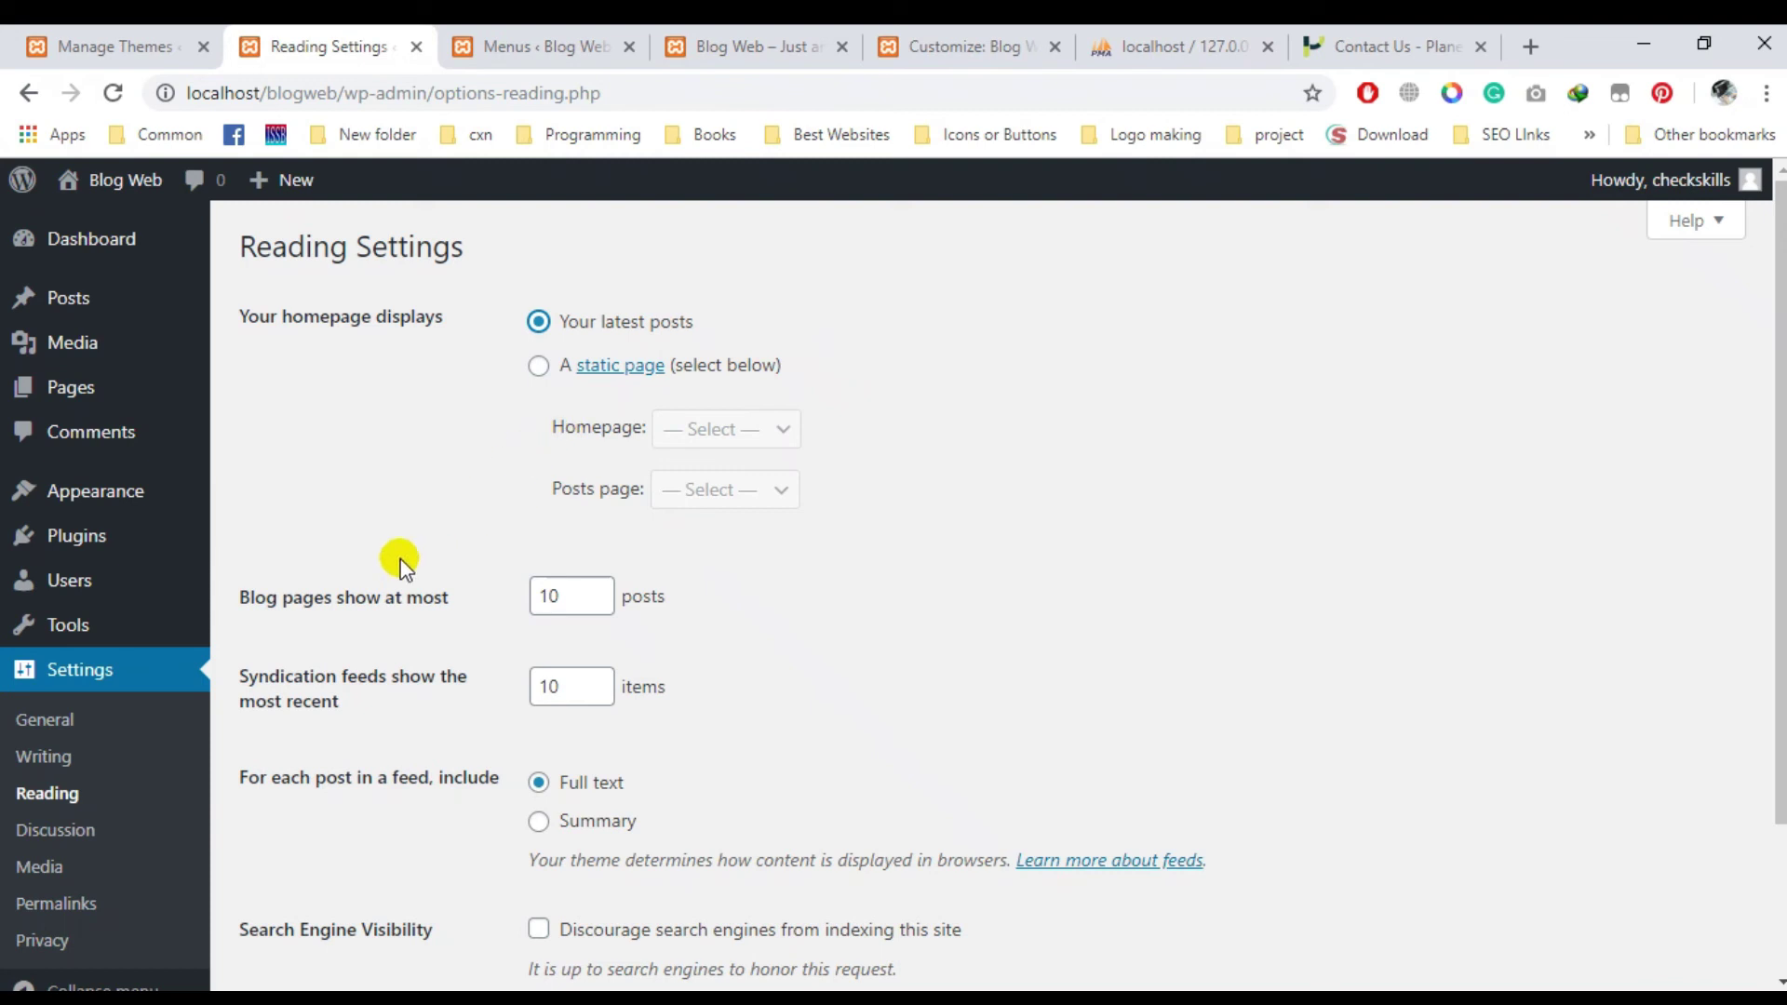
Review the blog page post limit, set each post in a feed to include a Summary, and check Search Engine Visibility.
{"action": "left_click", "coordinate": [605, 589]}
{"action": "scroll", "coordinate": [562, 703], "scroll_direction": "down", "scroll_amount": 2}
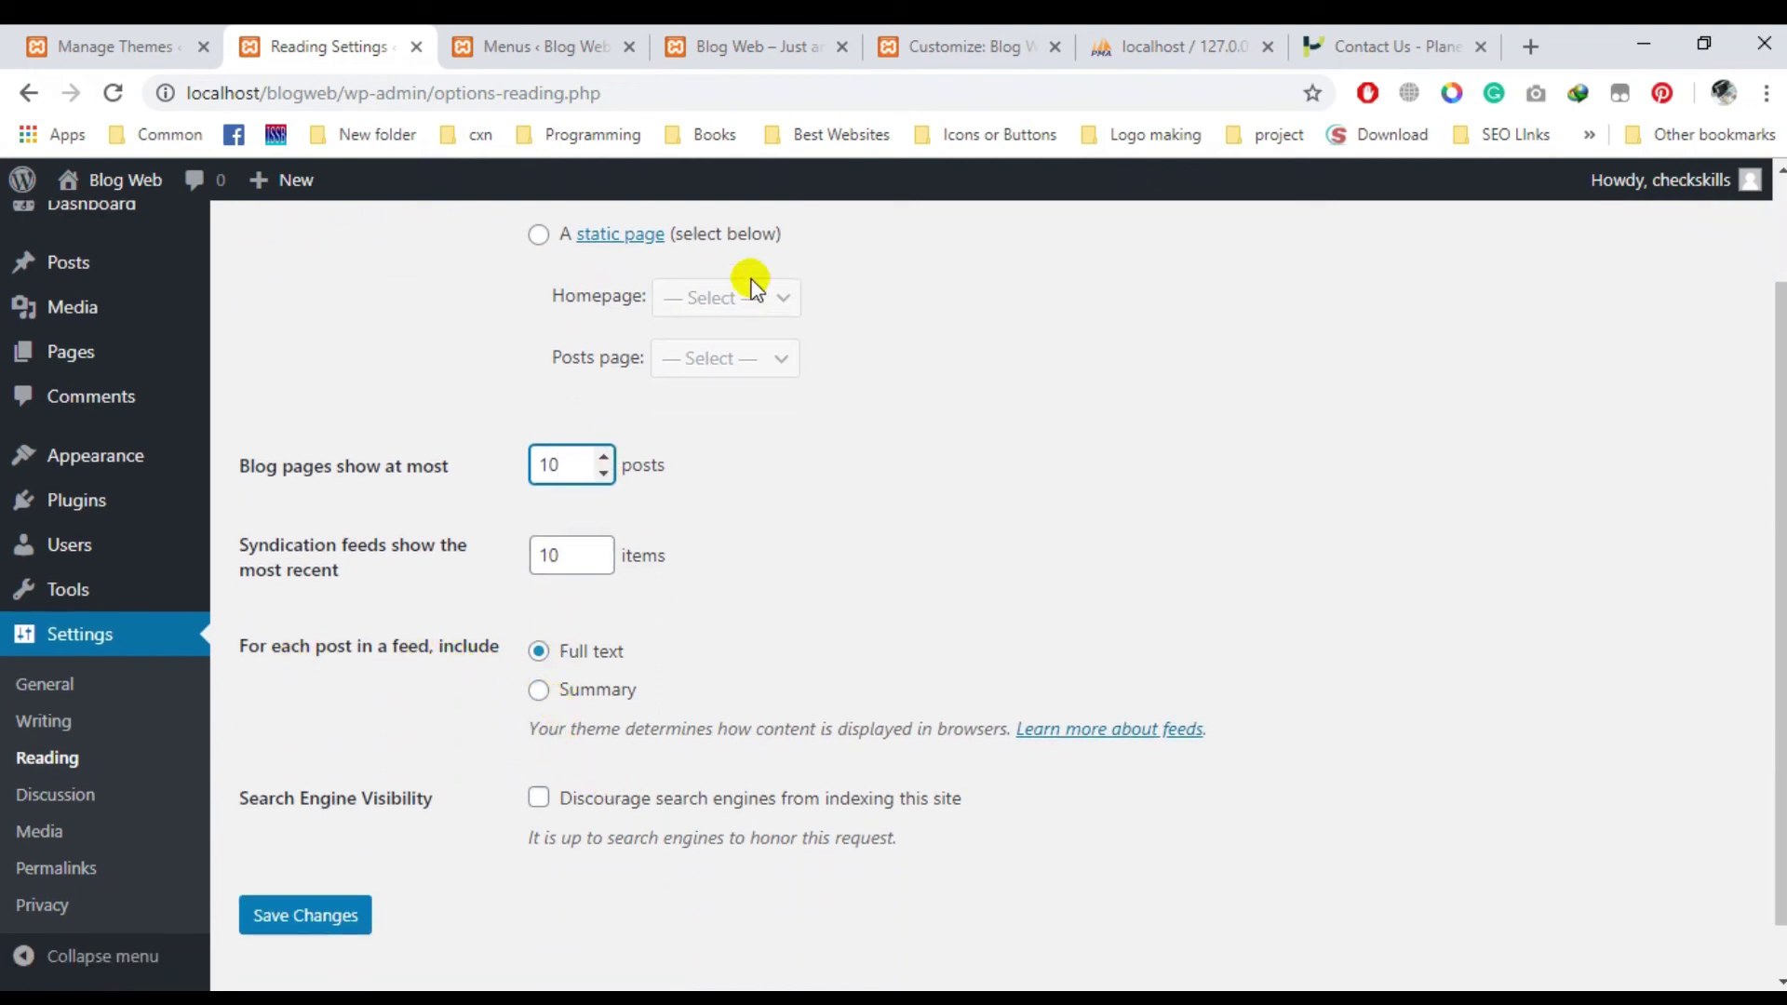
{"action": "left_click", "coordinate": [540, 689]}
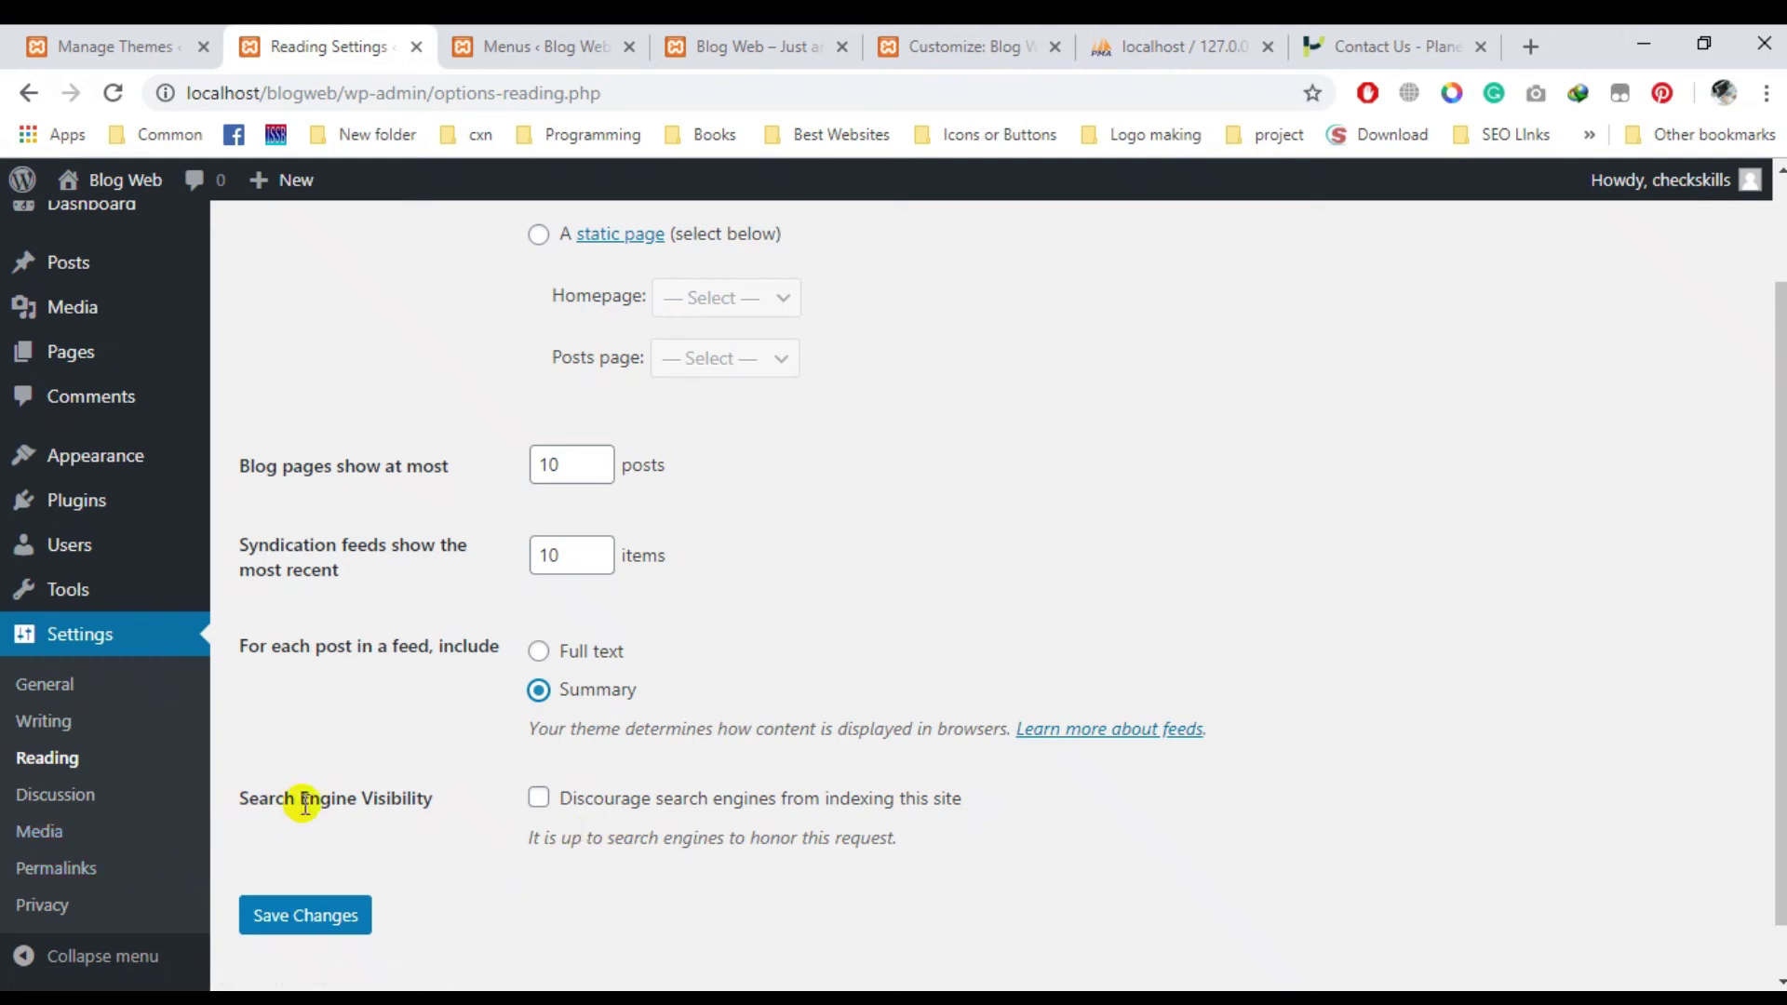
{"action": "left_click_drag", "start_coordinate": [284, 796], "coordinate": [391, 792]}
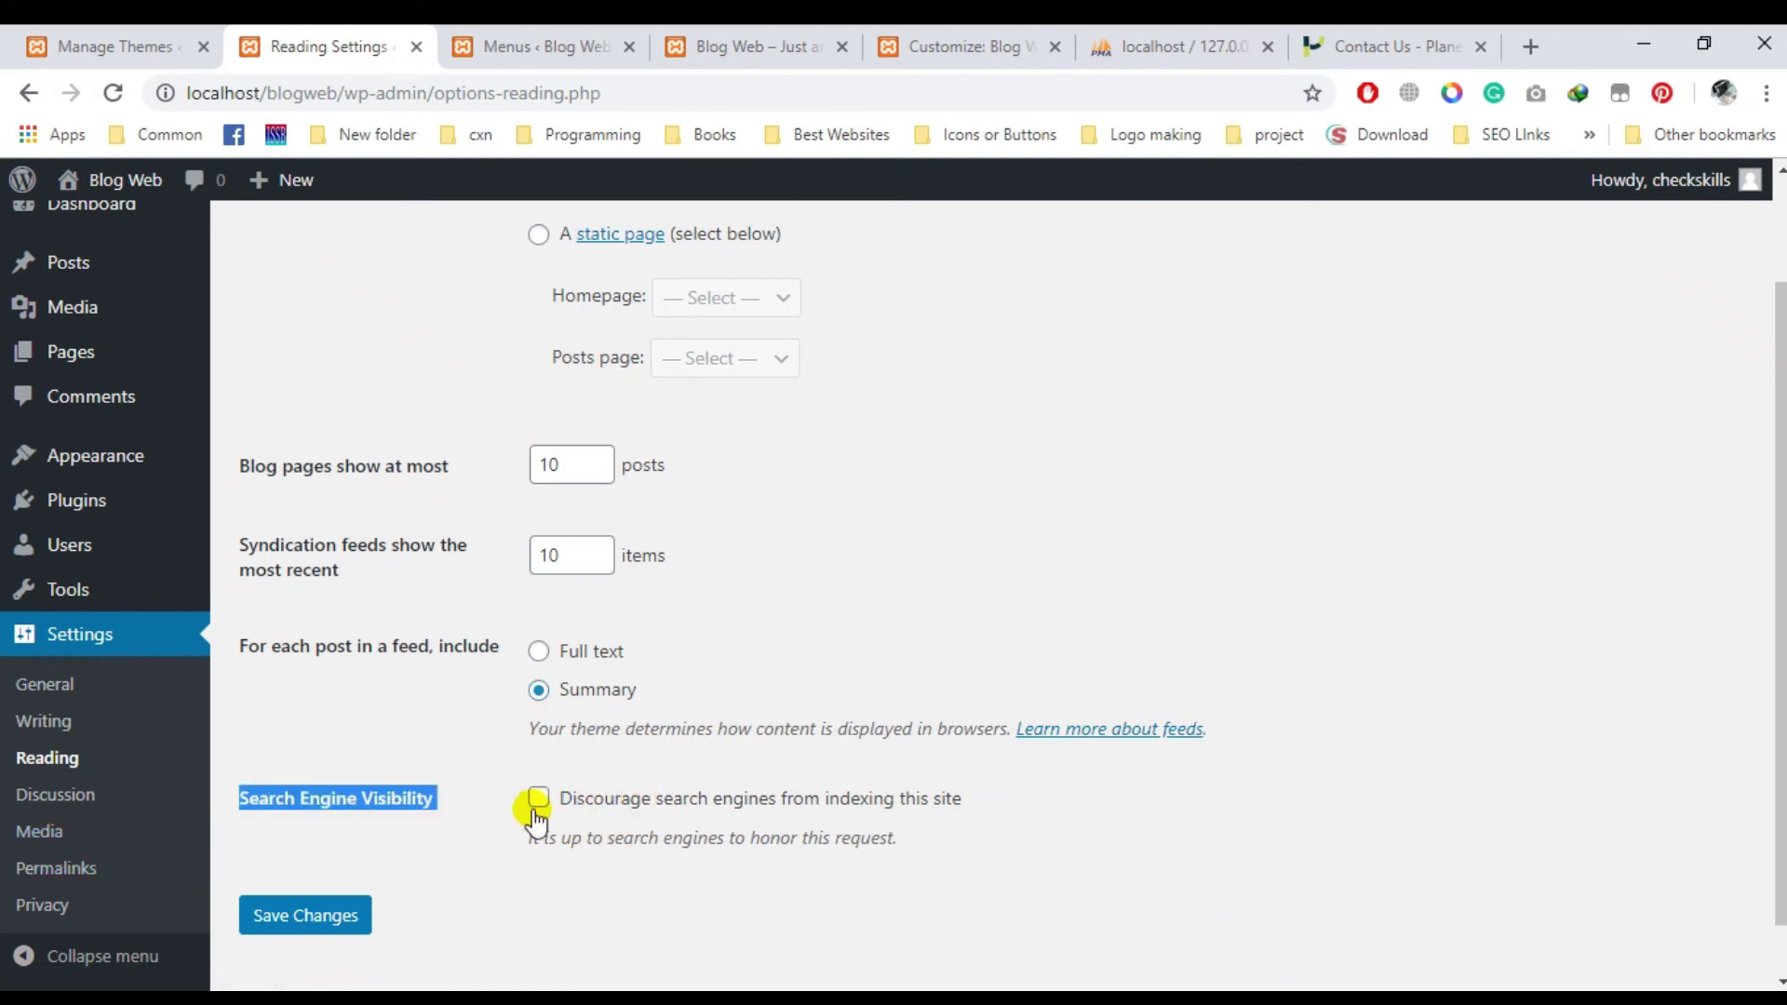
Open the Discussion settings and review the default post, comment, email notification, moderation and blocklist options.
{"action": "left_click", "coordinate": [57, 800]}
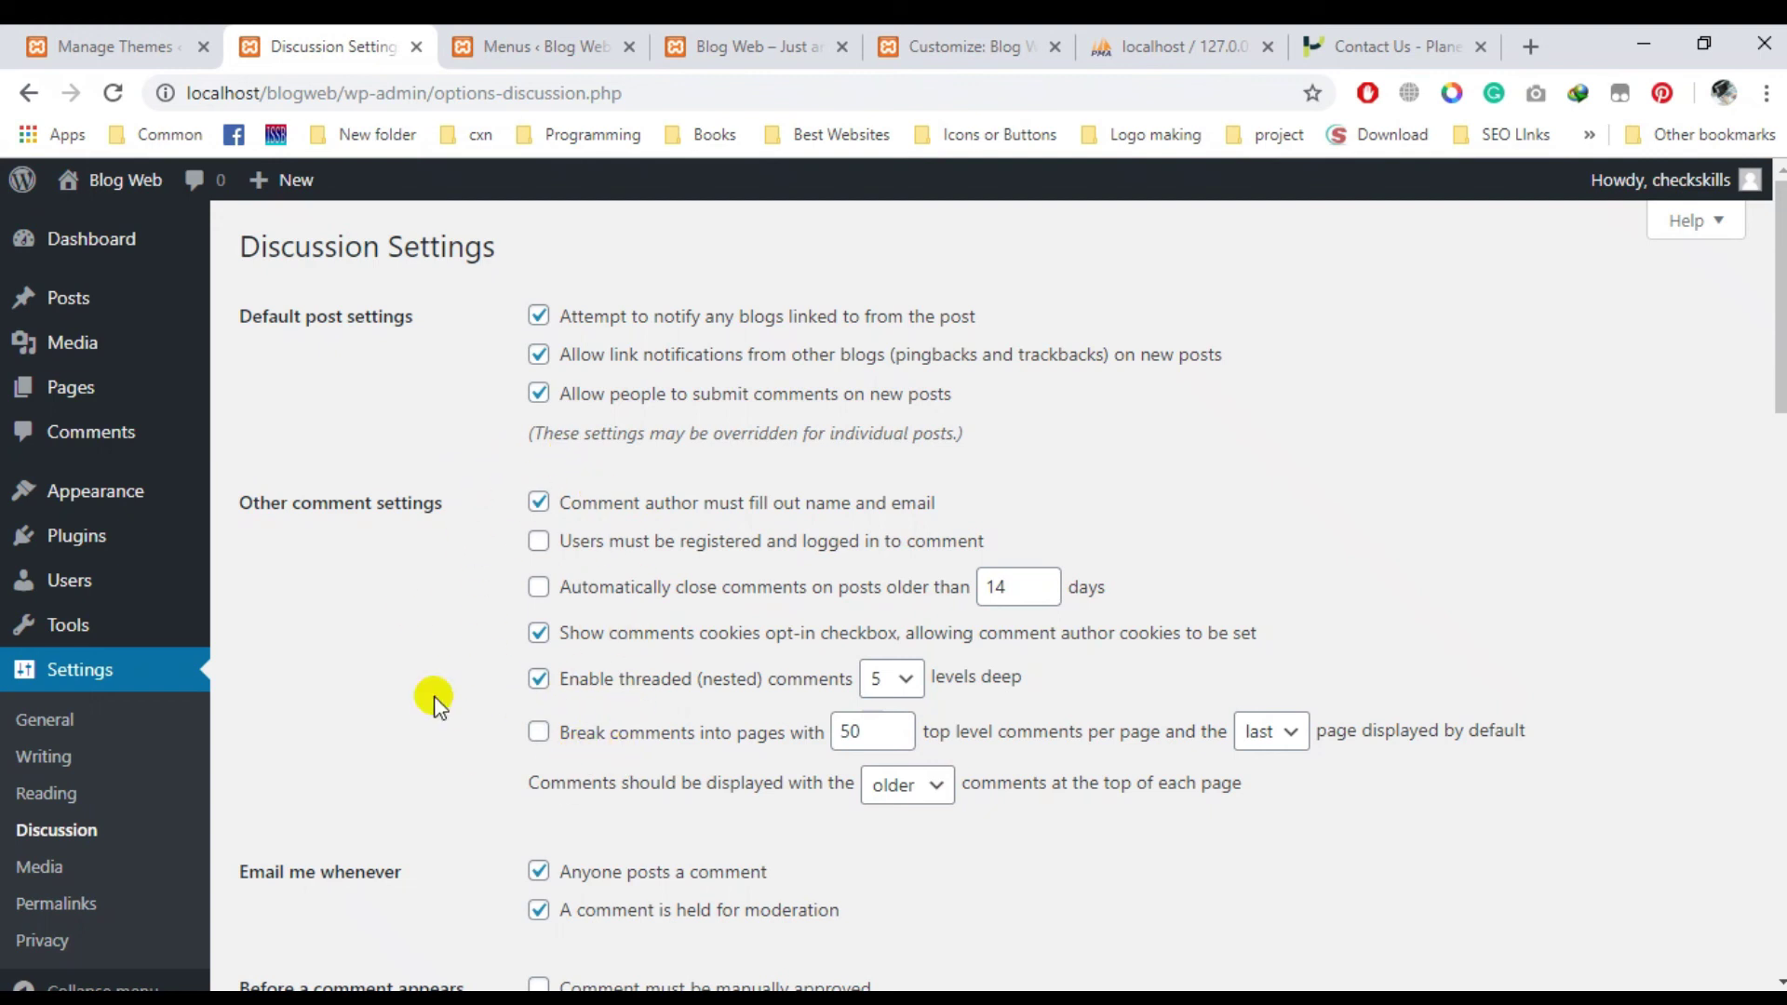
{"action": "scroll", "coordinate": [545, 717], "scroll_direction": "down", "scroll_amount": 4}
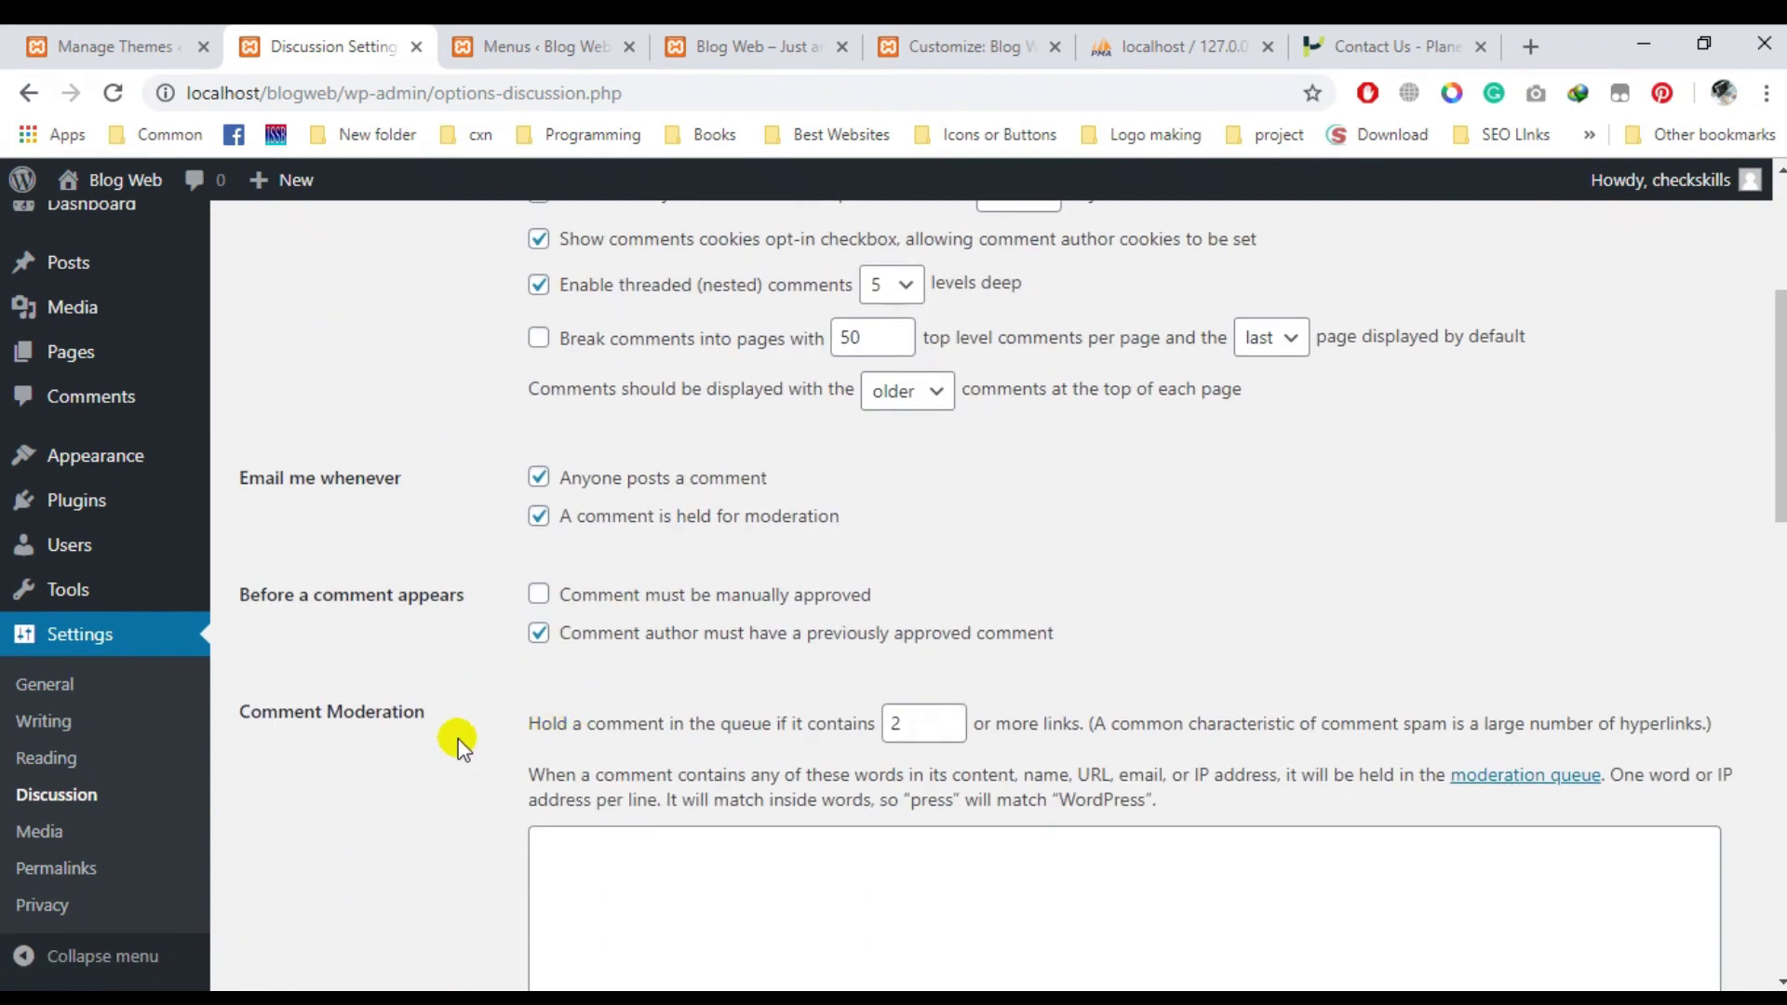
{"action": "scroll", "coordinate": [471, 738], "scroll_direction": "down", "scroll_amount": 1}
{"action": "scroll", "coordinate": [459, 686], "scroll_direction": "down", "scroll_amount": 2}
{"action": "scroll", "coordinate": [456, 640], "scroll_direction": "up", "scroll_amount": 1}
{"action": "scroll", "coordinate": [540, 717], "scroll_direction": "down", "scroll_amount": 2}
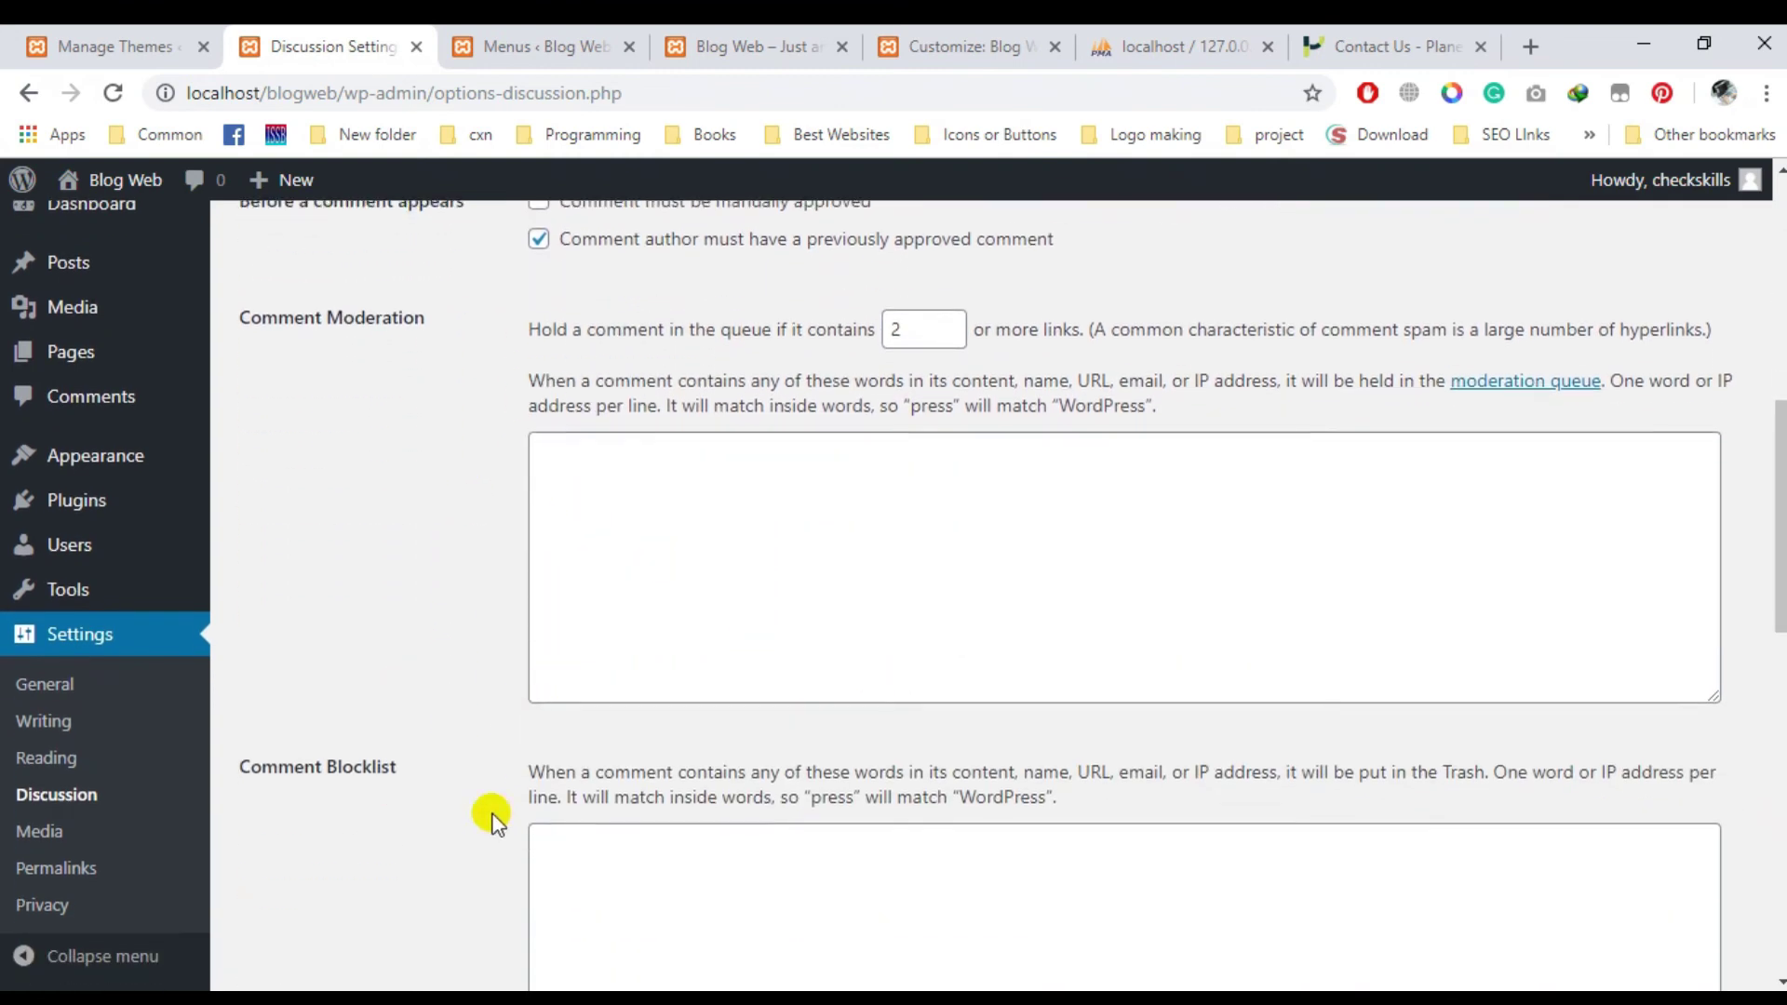
{"action": "scroll", "coordinate": [393, 786], "scroll_direction": "down", "scroll_amount": 10}
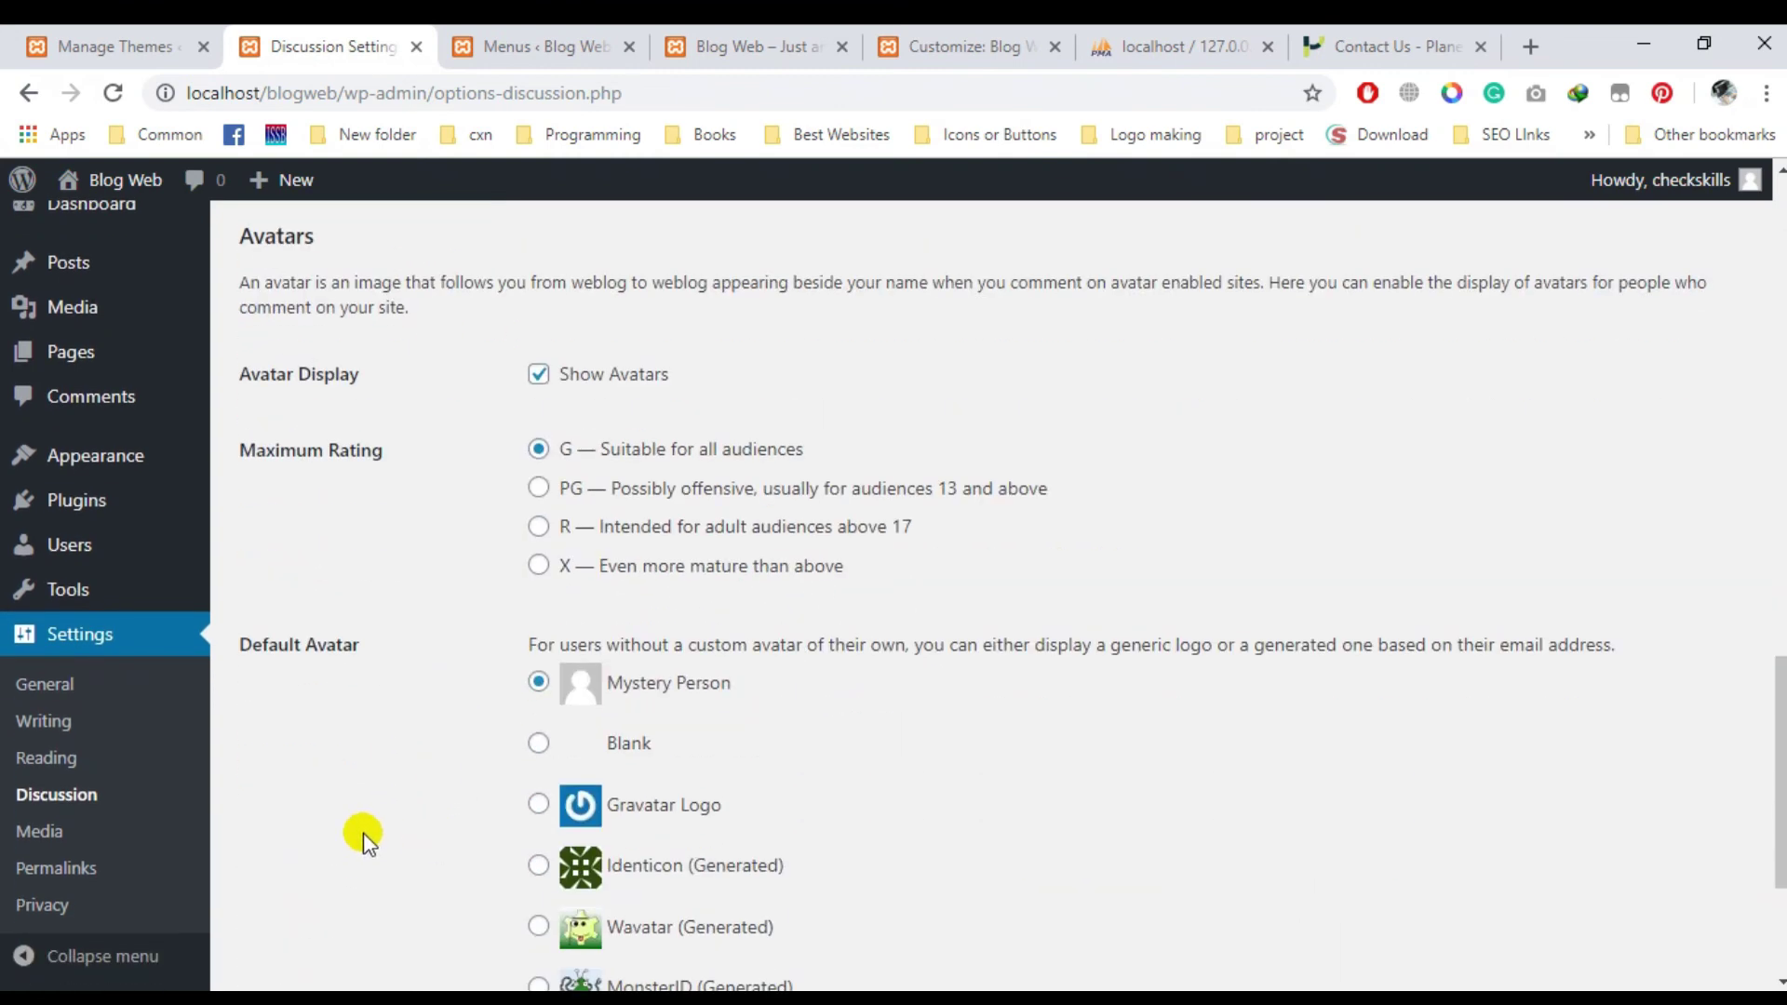
Examine the avatar display, maximum rating and default avatar options in the Discussion settings.
{"action": "scroll", "coordinate": [363, 832], "scroll_direction": "up", "scroll_amount": 1}
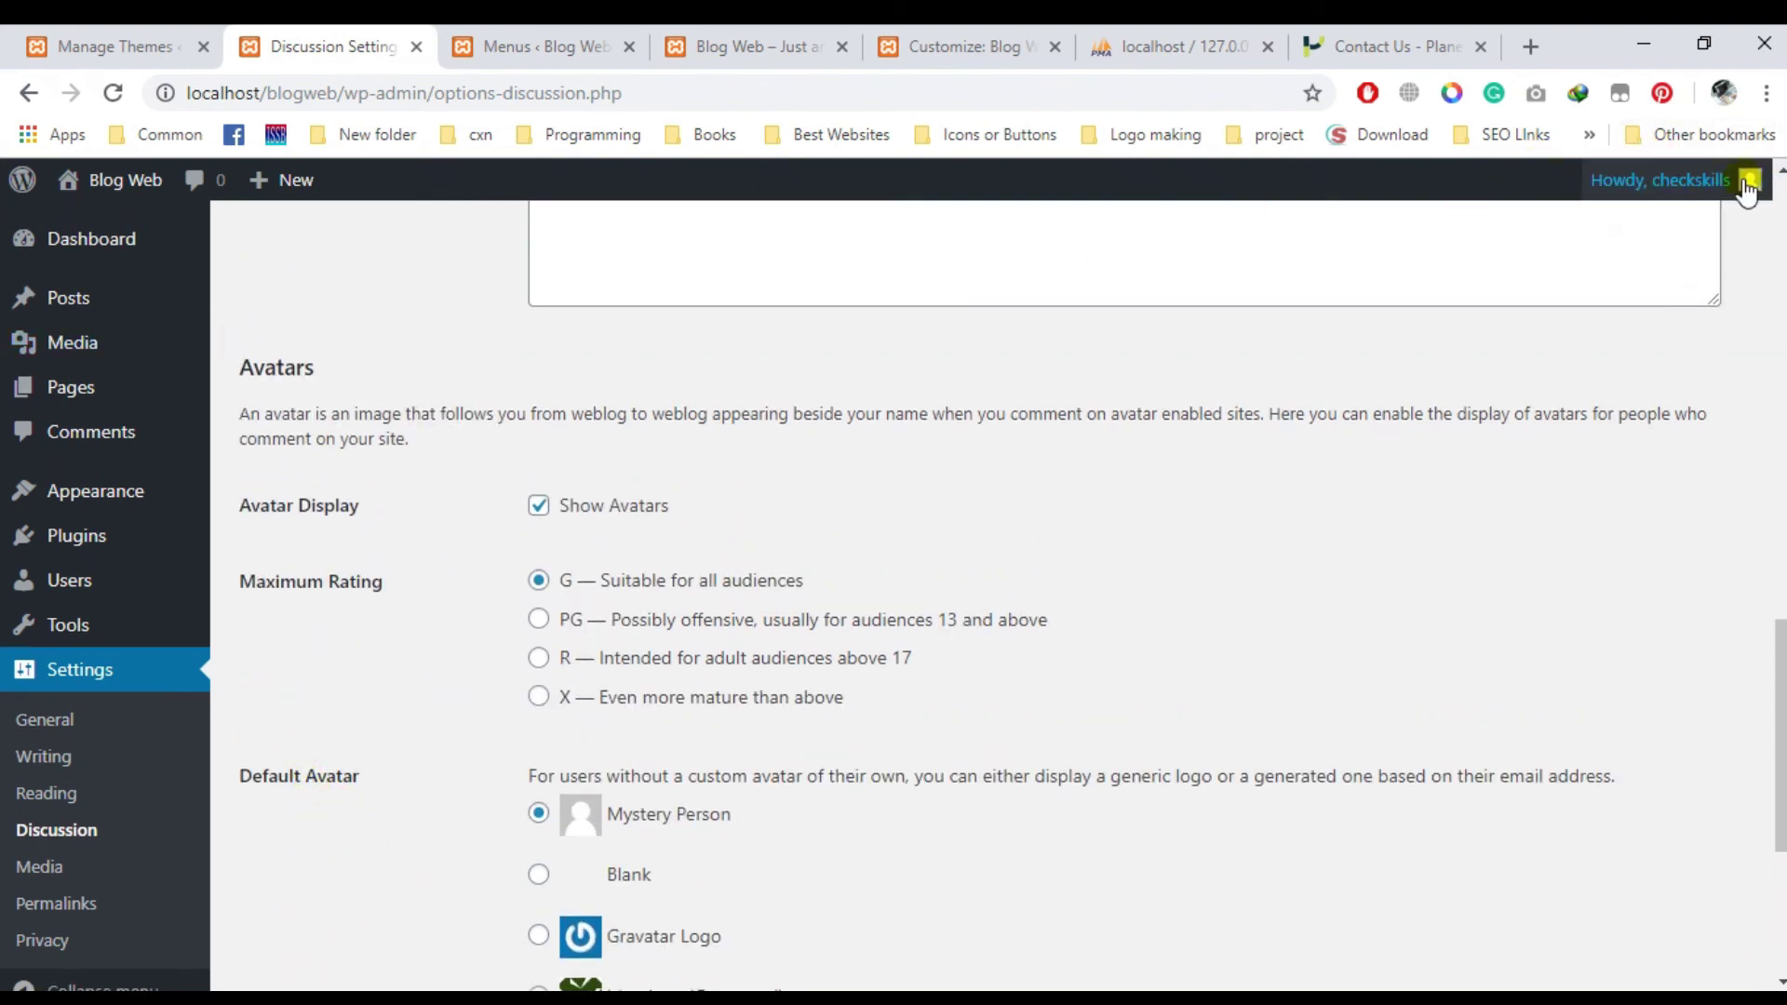
{"action": "mouse_move", "coordinate": [1696, 181]}
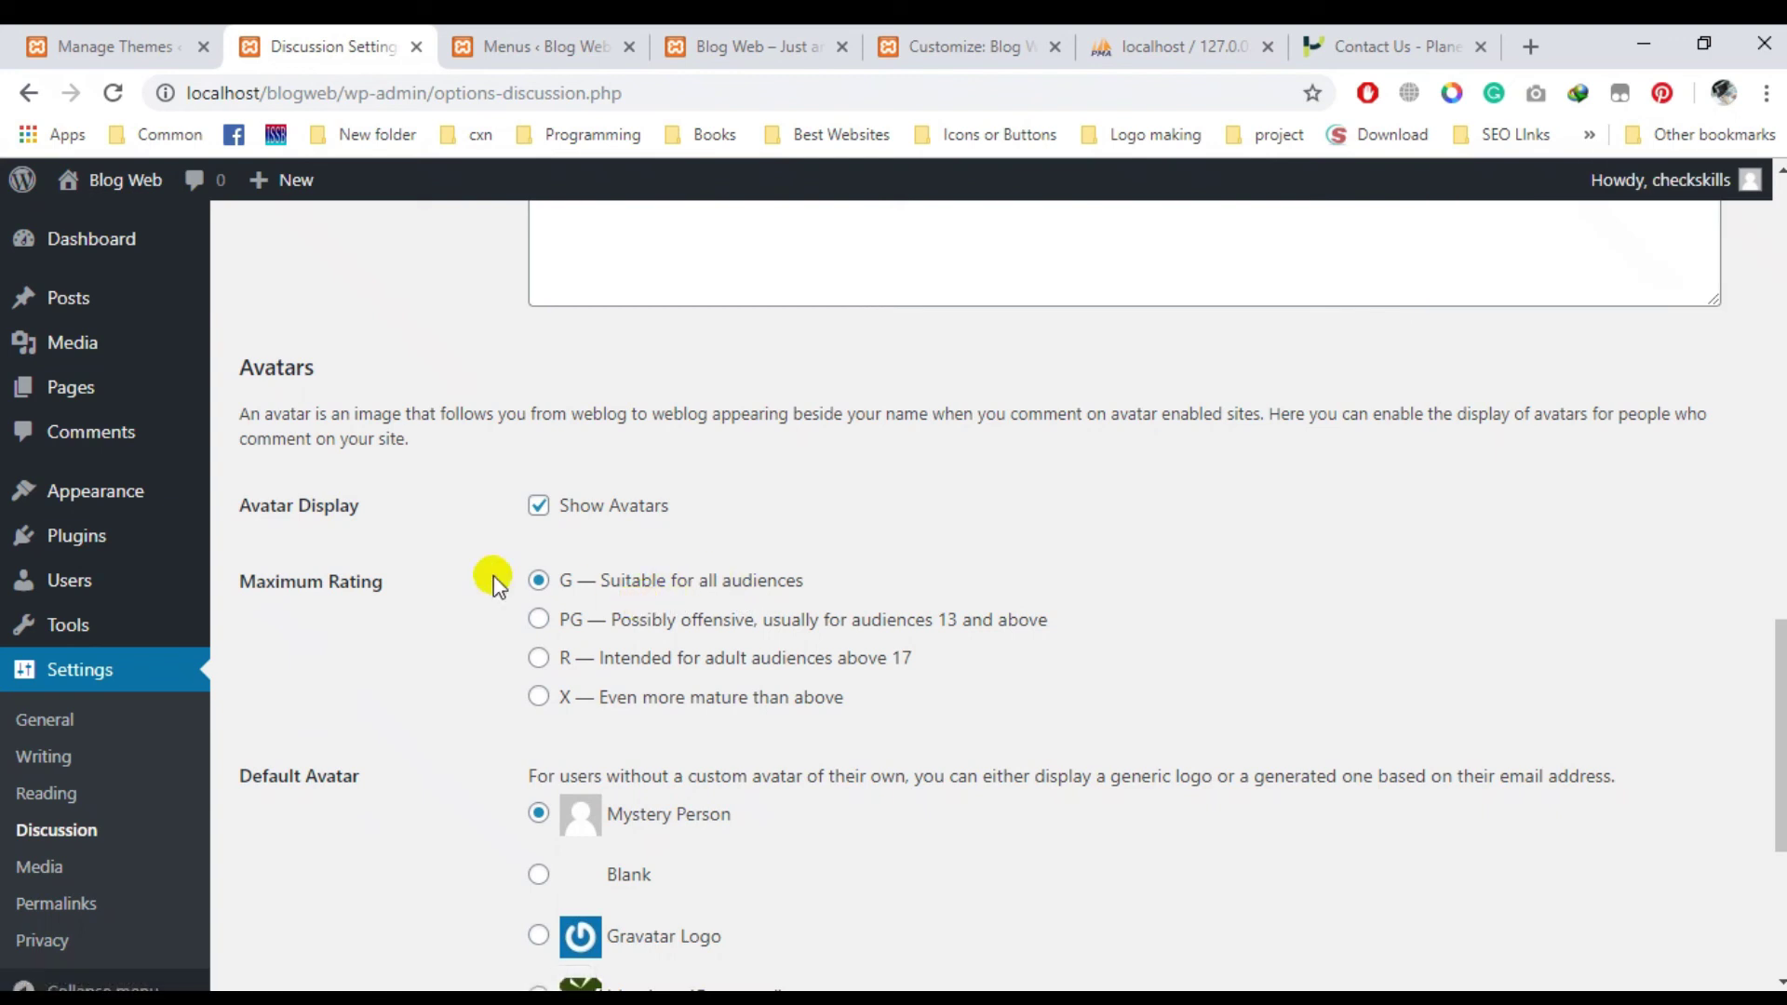
{"action": "scroll", "coordinate": [526, 700], "scroll_direction": "down", "scroll_amount": 3}
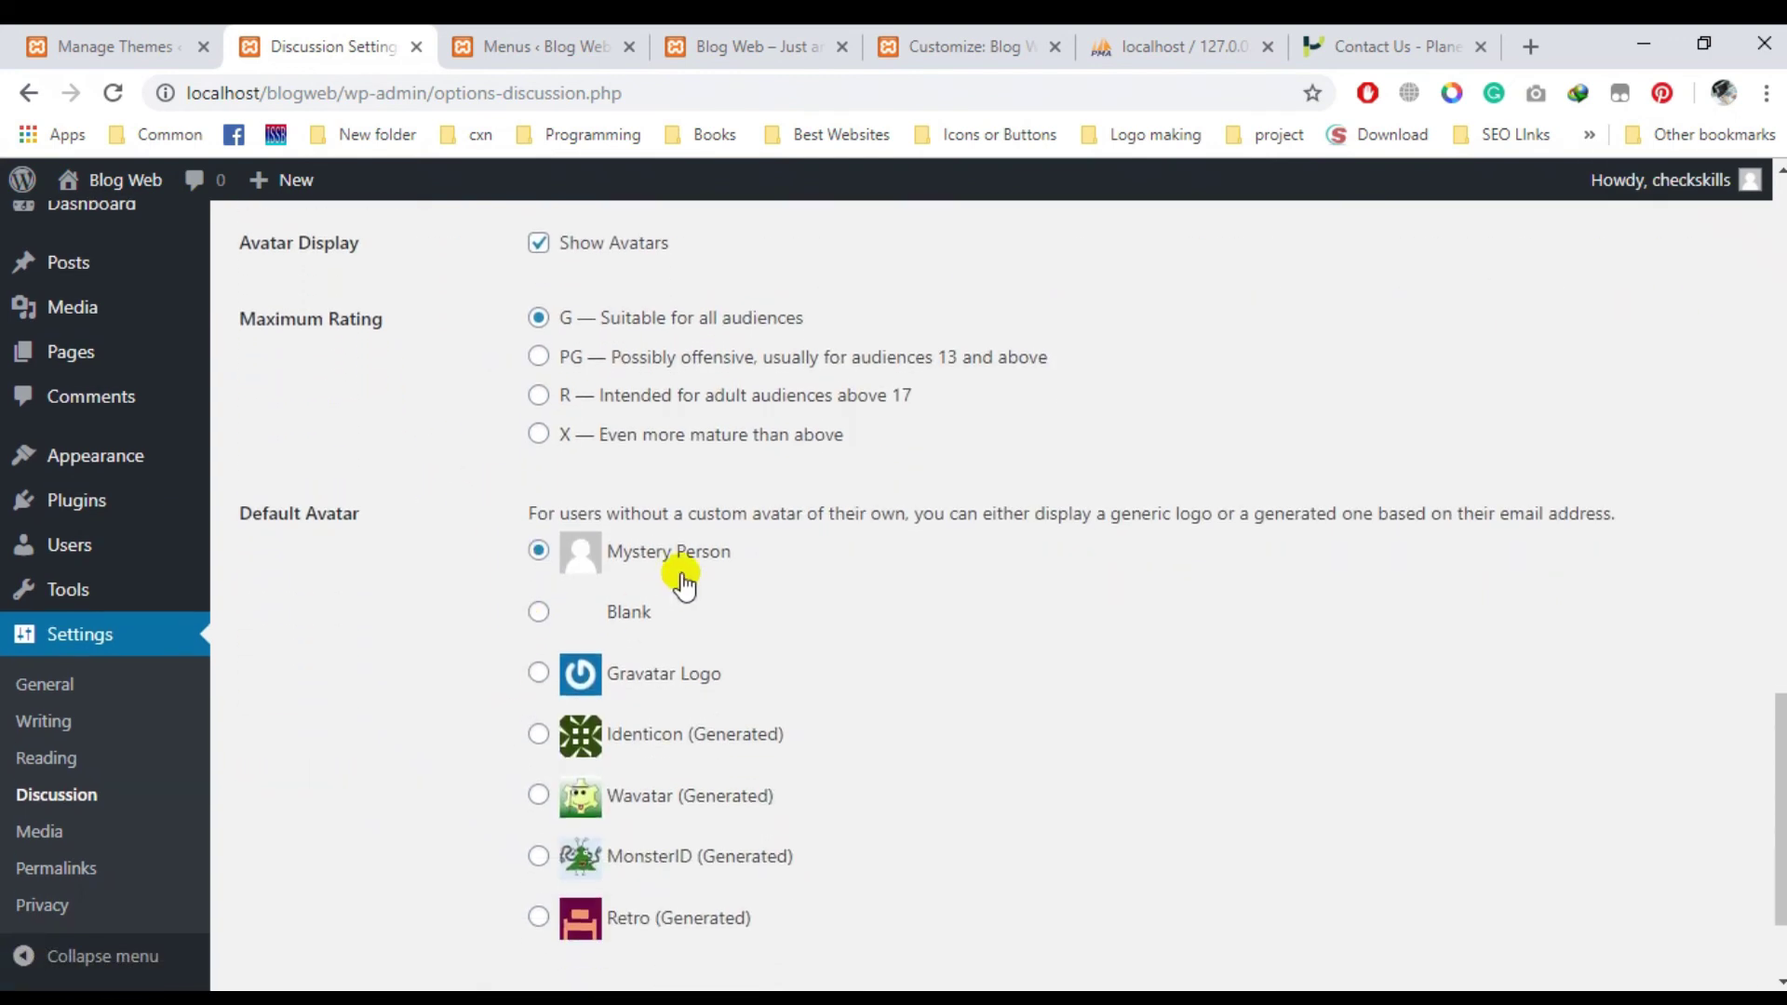
{"action": "scroll", "coordinate": [518, 643], "scroll_direction": "up", "scroll_amount": 2}
{"action": "scroll", "coordinate": [531, 642], "scroll_direction": "down", "scroll_amount": 2}
{"action": "scroll", "coordinate": [539, 558], "scroll_direction": "down", "scroll_amount": 2}
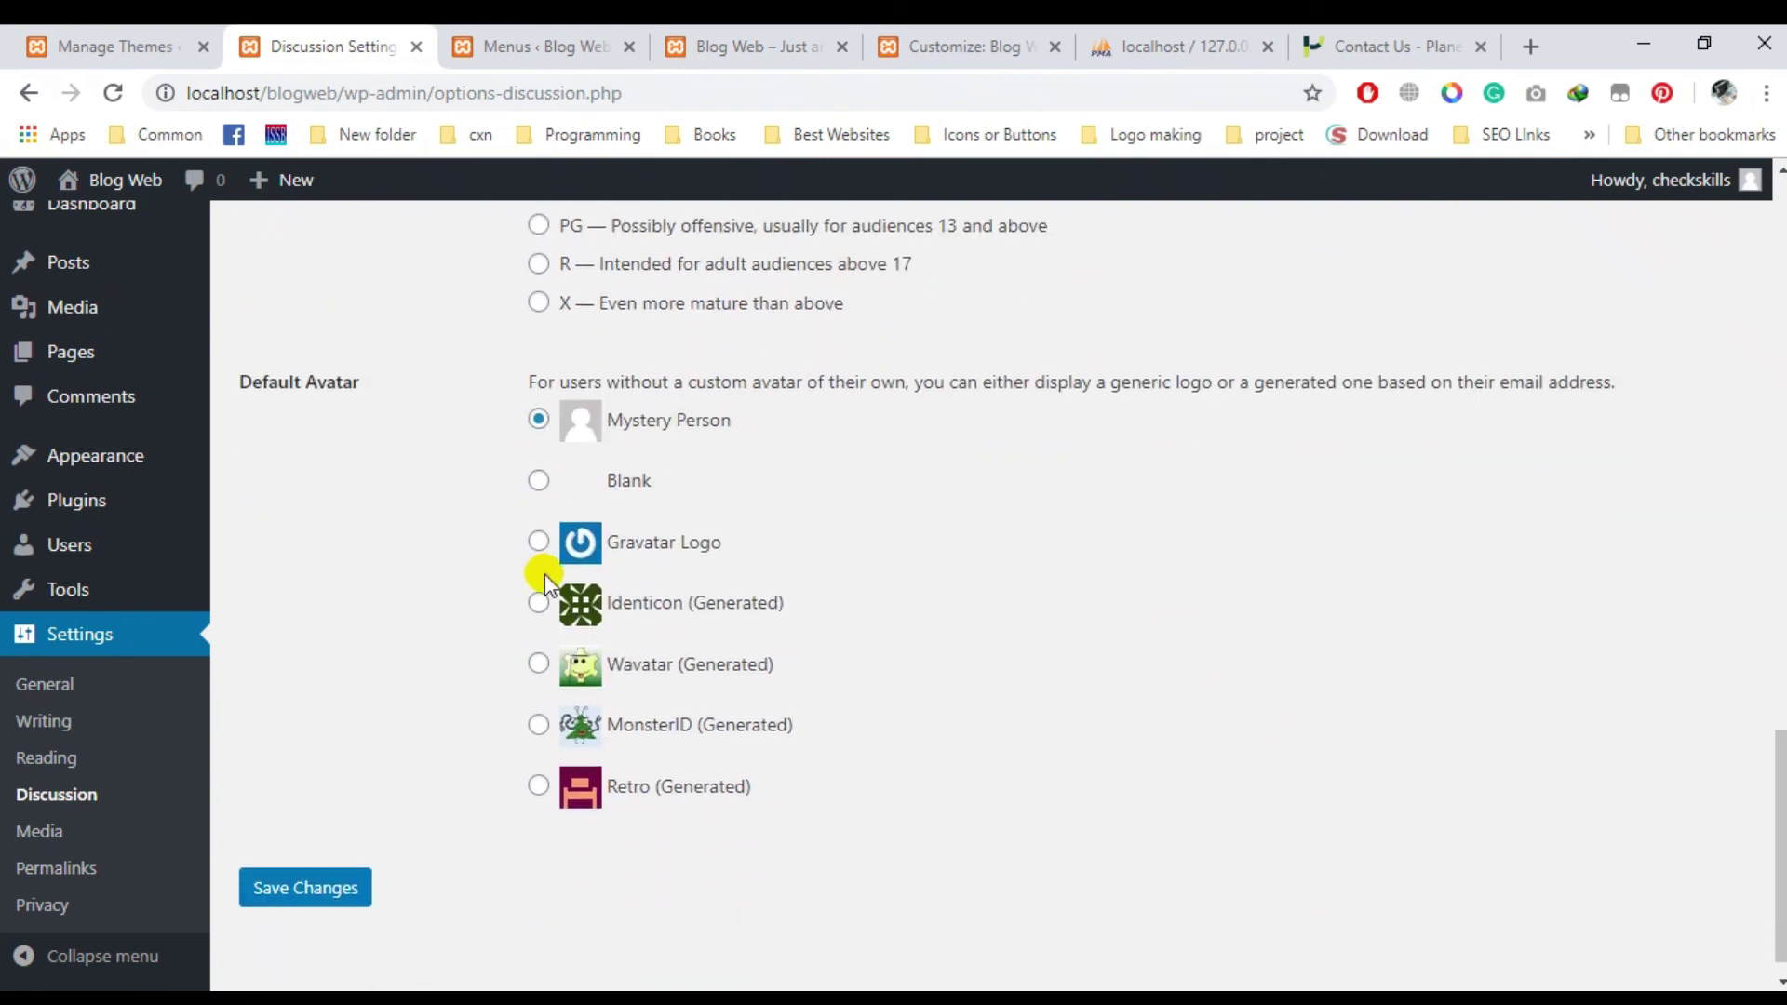
{"action": "scroll", "coordinate": [555, 640], "scroll_direction": "up", "scroll_amount": 3}
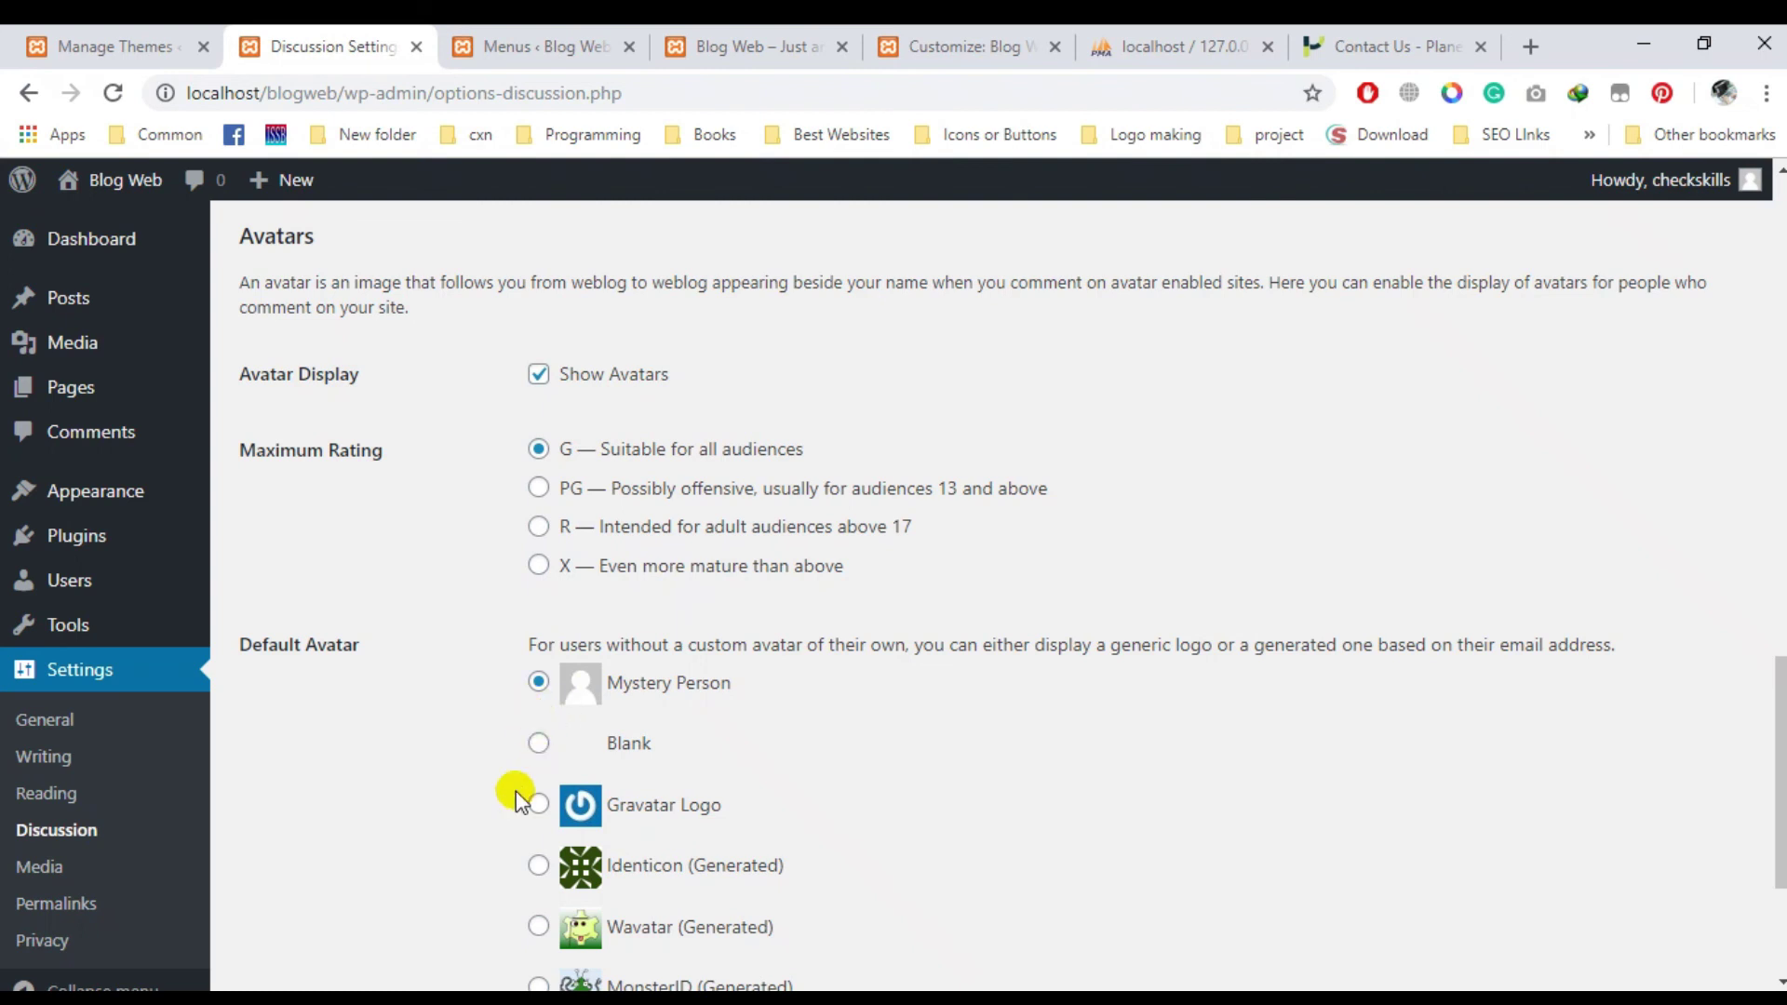
{"action": "scroll", "coordinate": [518, 798], "scroll_direction": "down", "scroll_amount": 3}
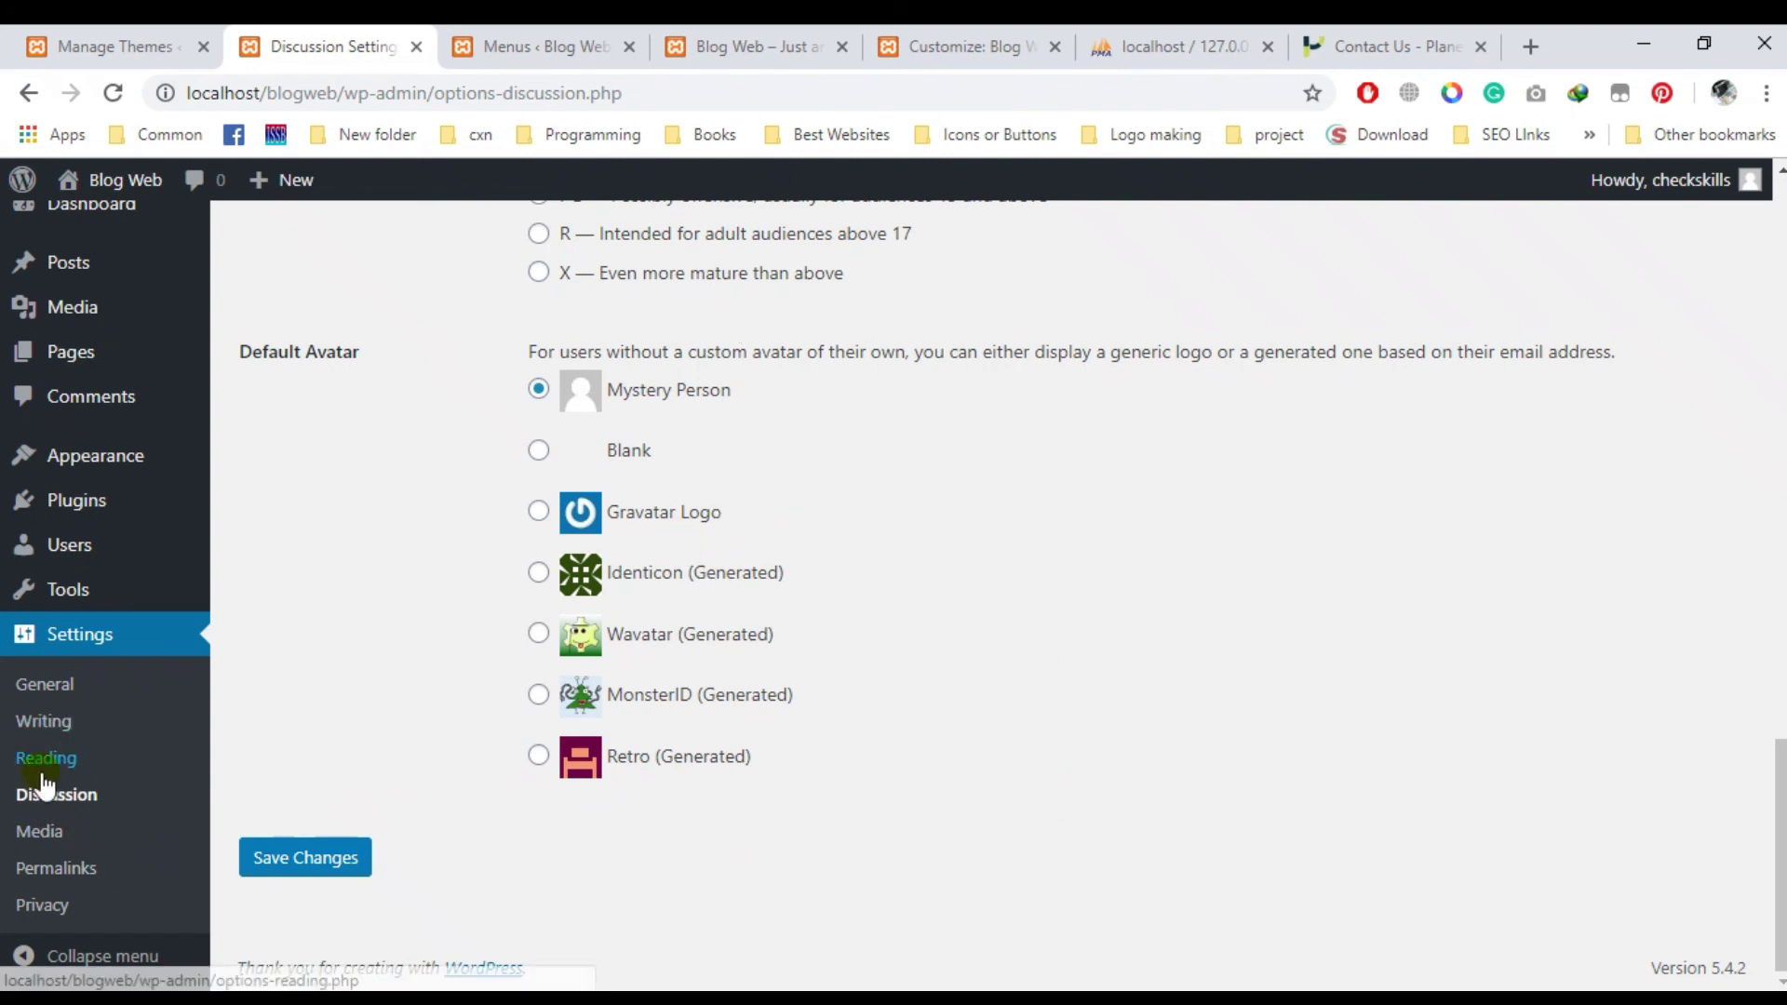
Open the Media settings and review the thumbnail, medium and large image sizes and the upload folder option.
{"action": "left_click", "coordinate": [31, 840]}
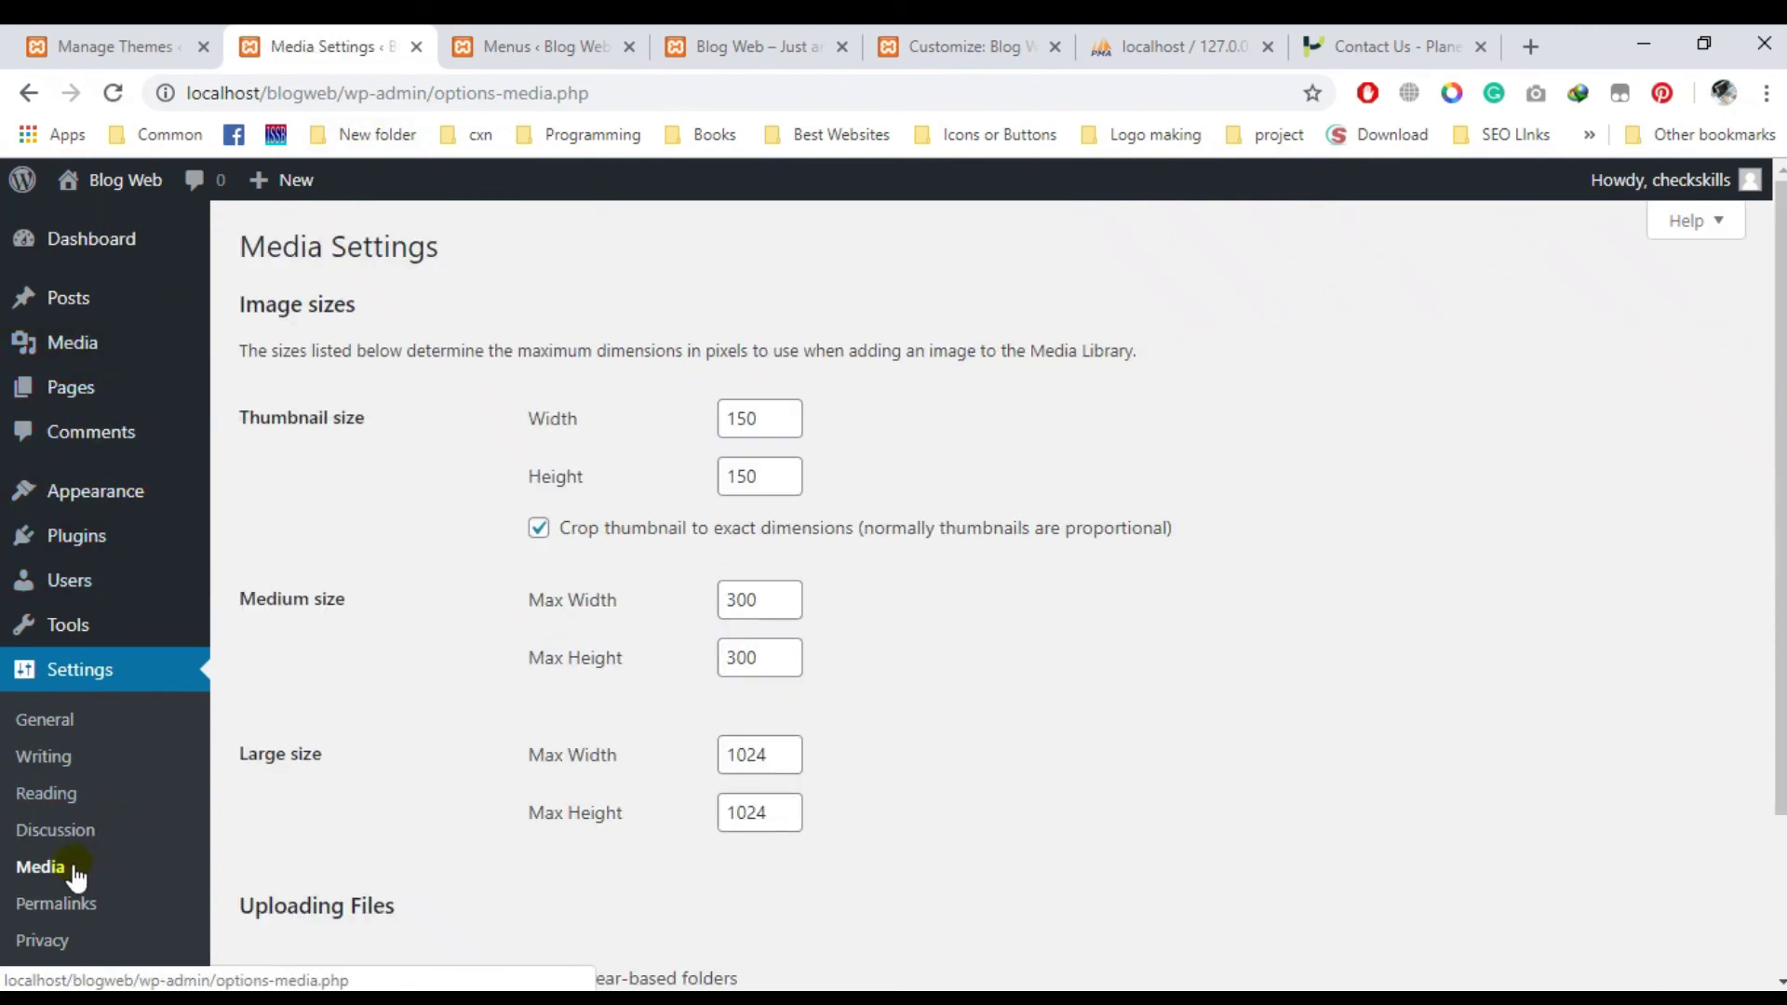
{"action": "mouse_move", "coordinate": [53, 488]}
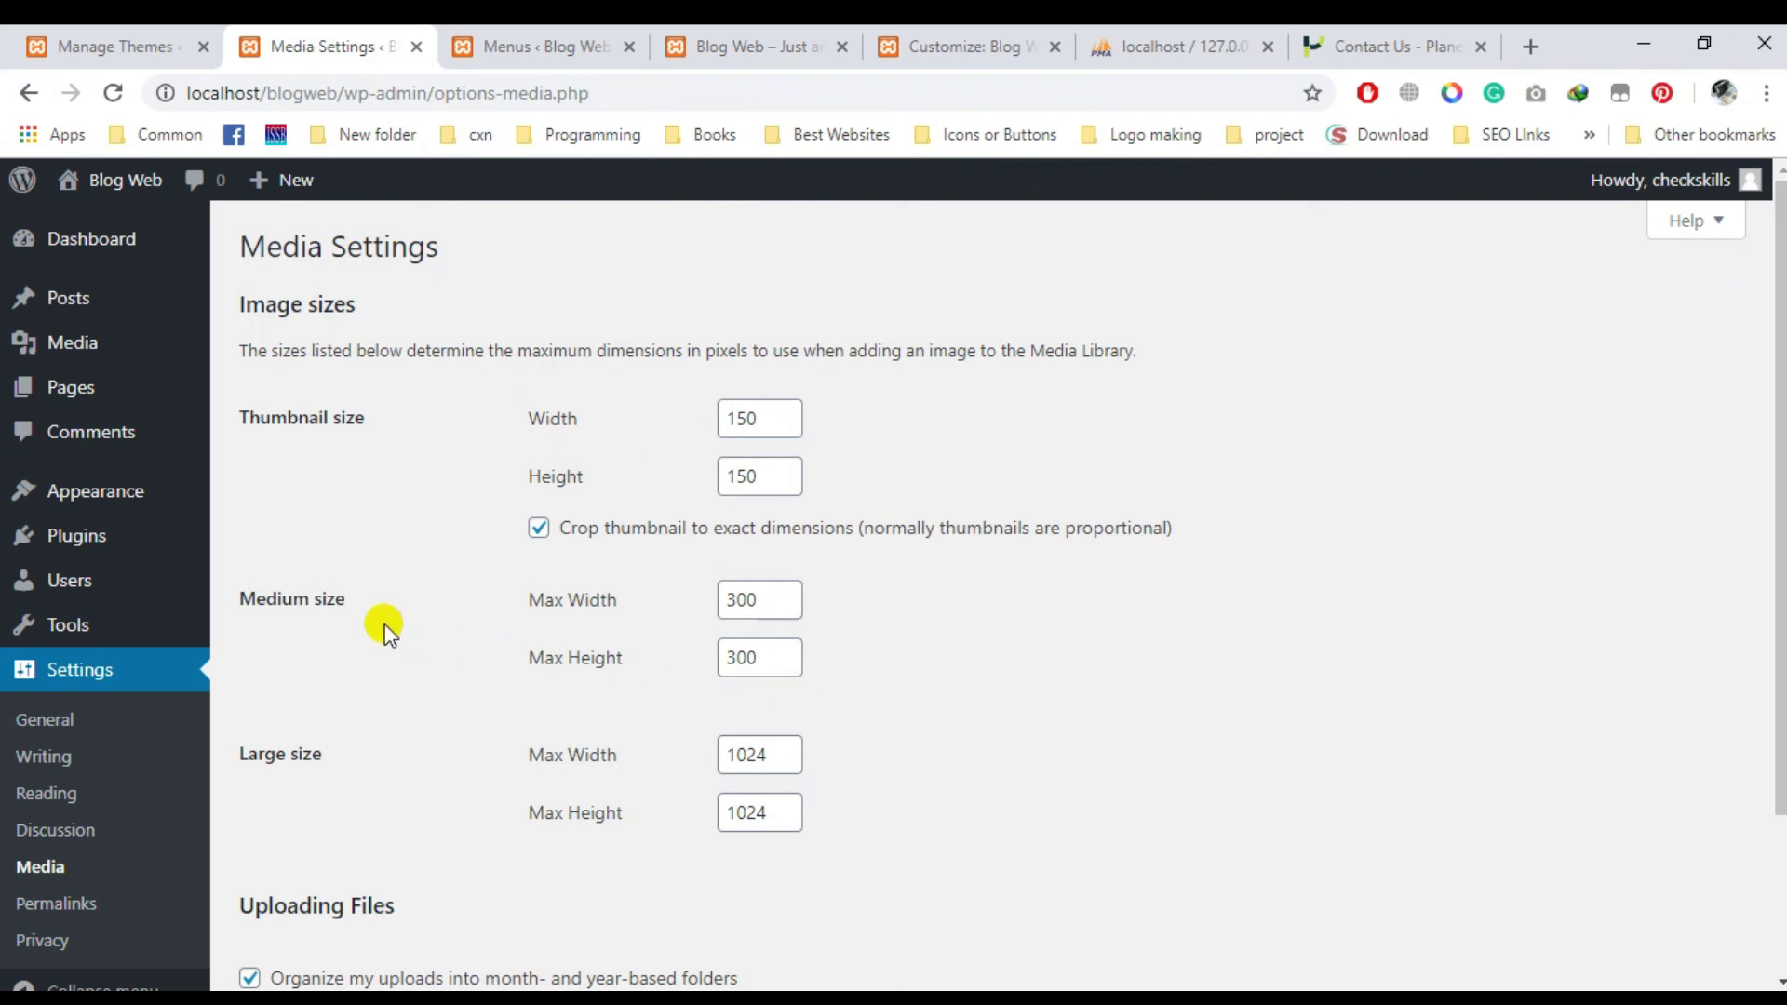
{"action": "triple_click", "coordinate": [310, 598]}
{"action": "triple_click", "coordinate": [284, 749]}
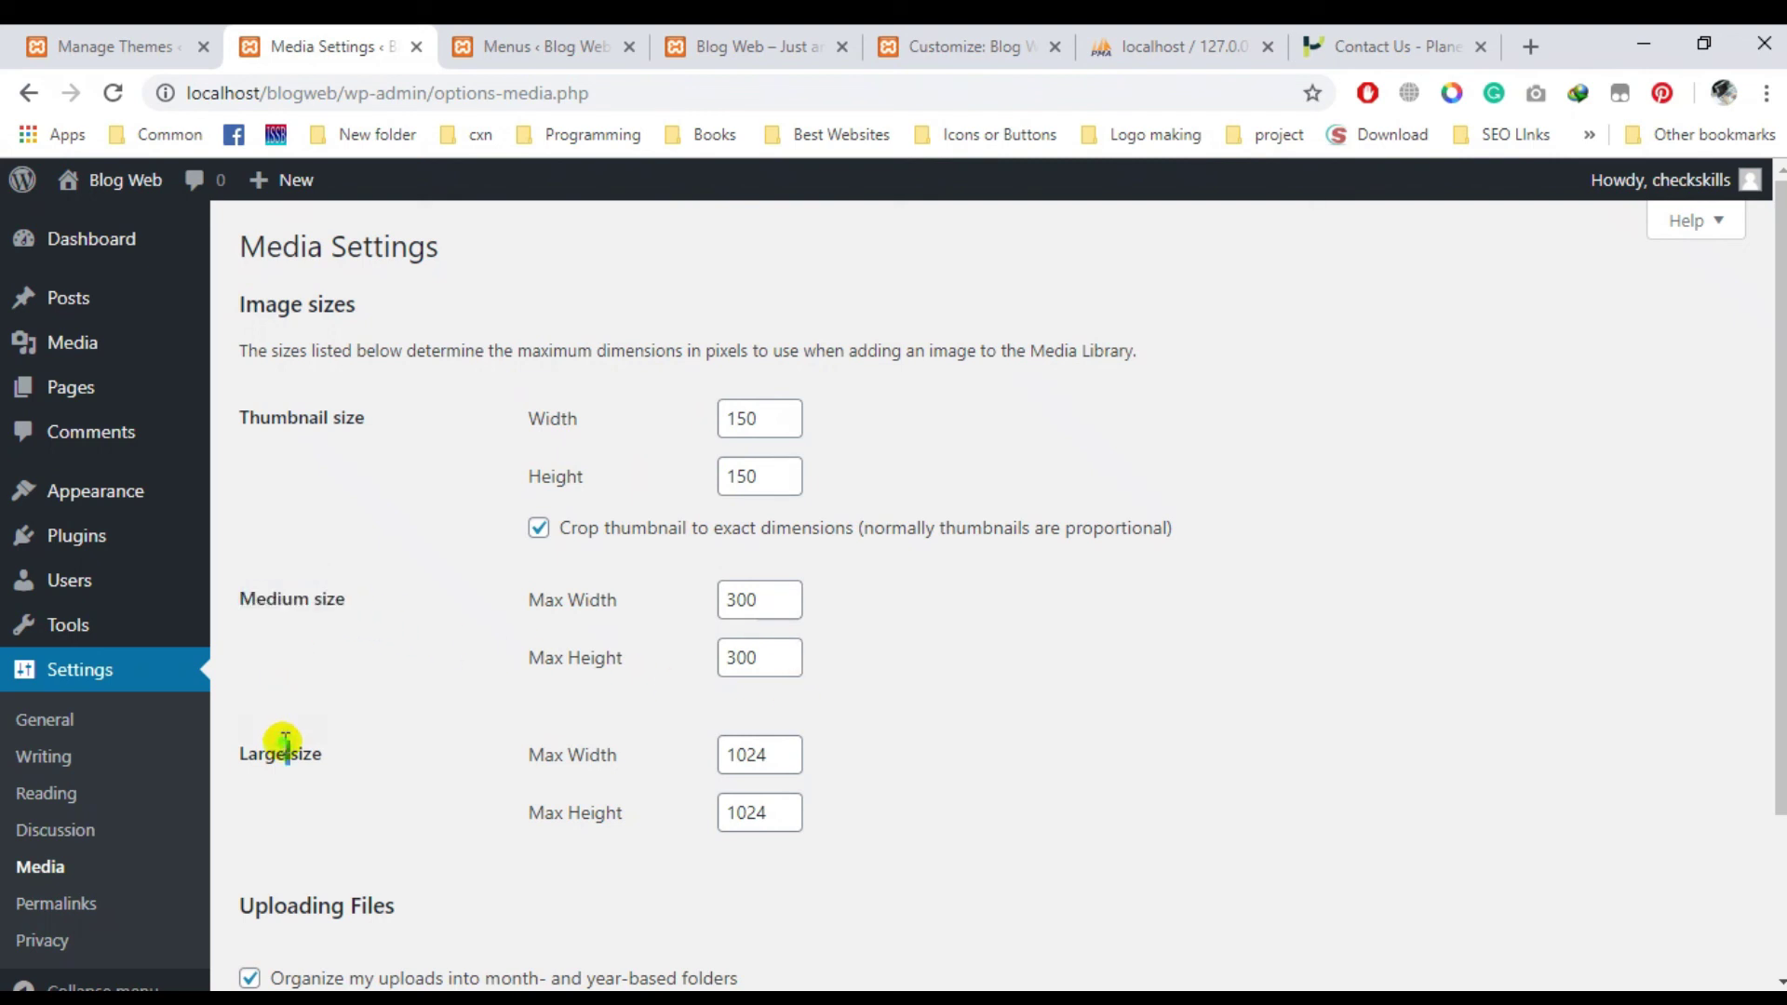
{"action": "triple_click", "coordinate": [303, 417]}
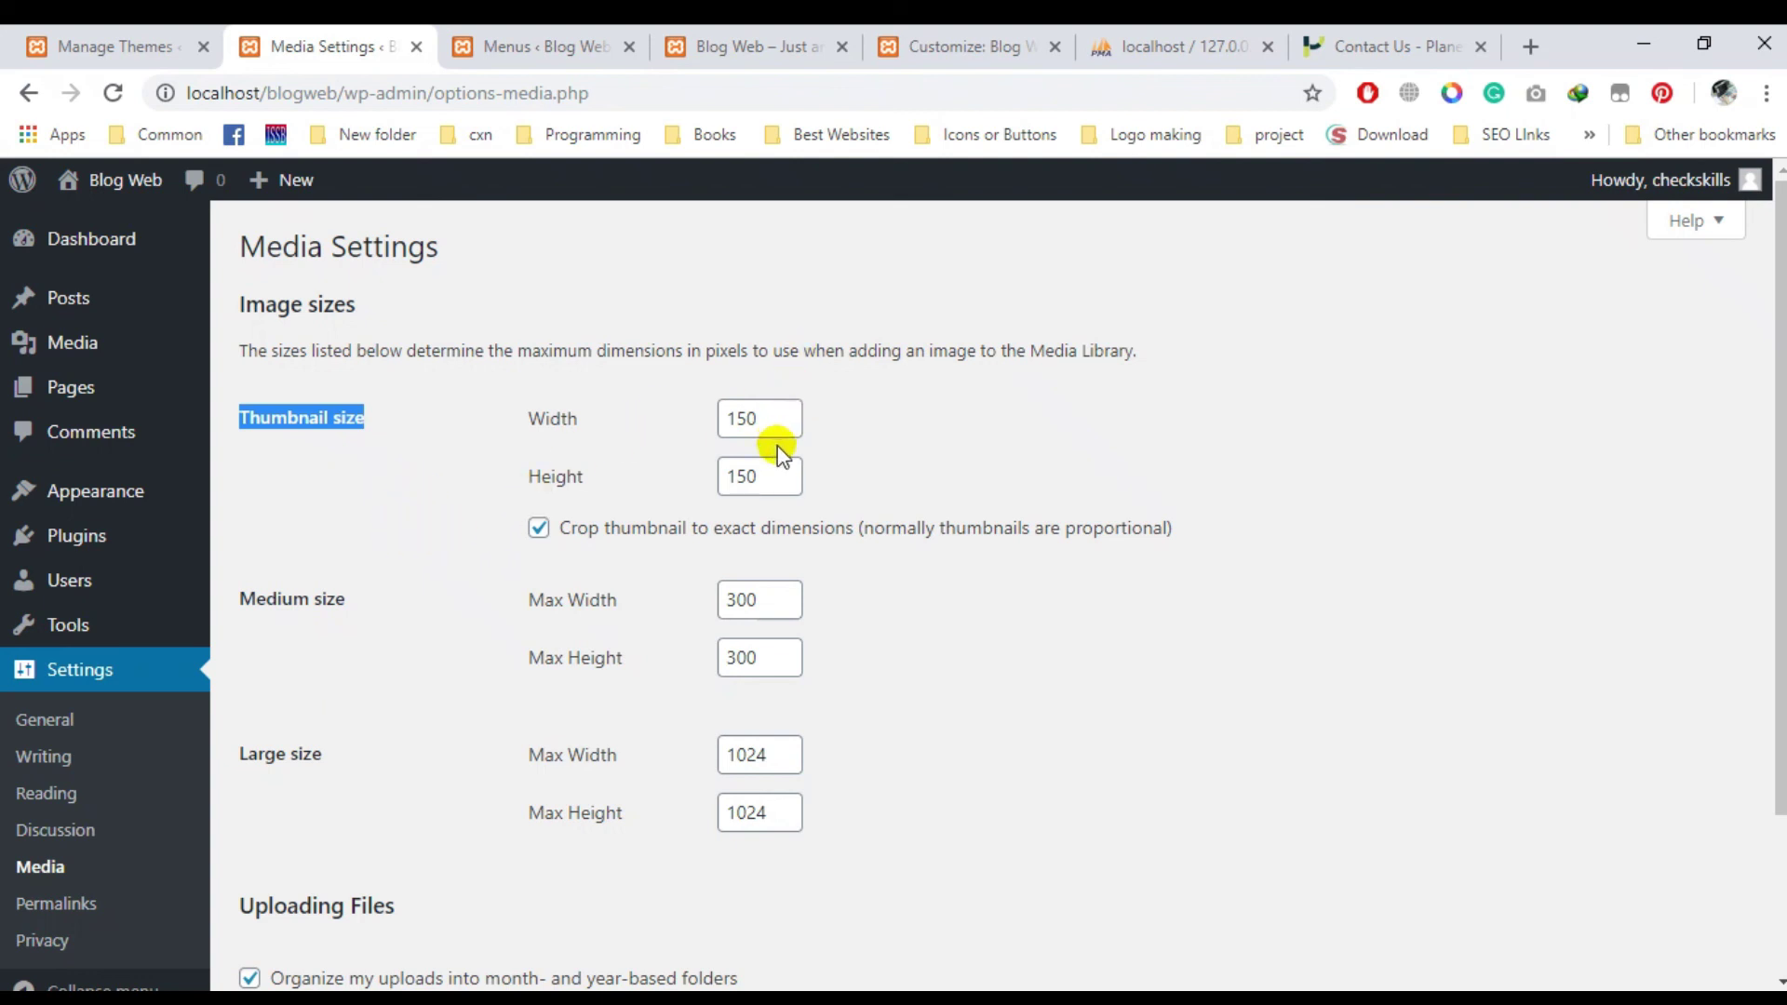
{"action": "scroll", "coordinate": [743, 498], "scroll_direction": "down", "scroll_amount": 3}
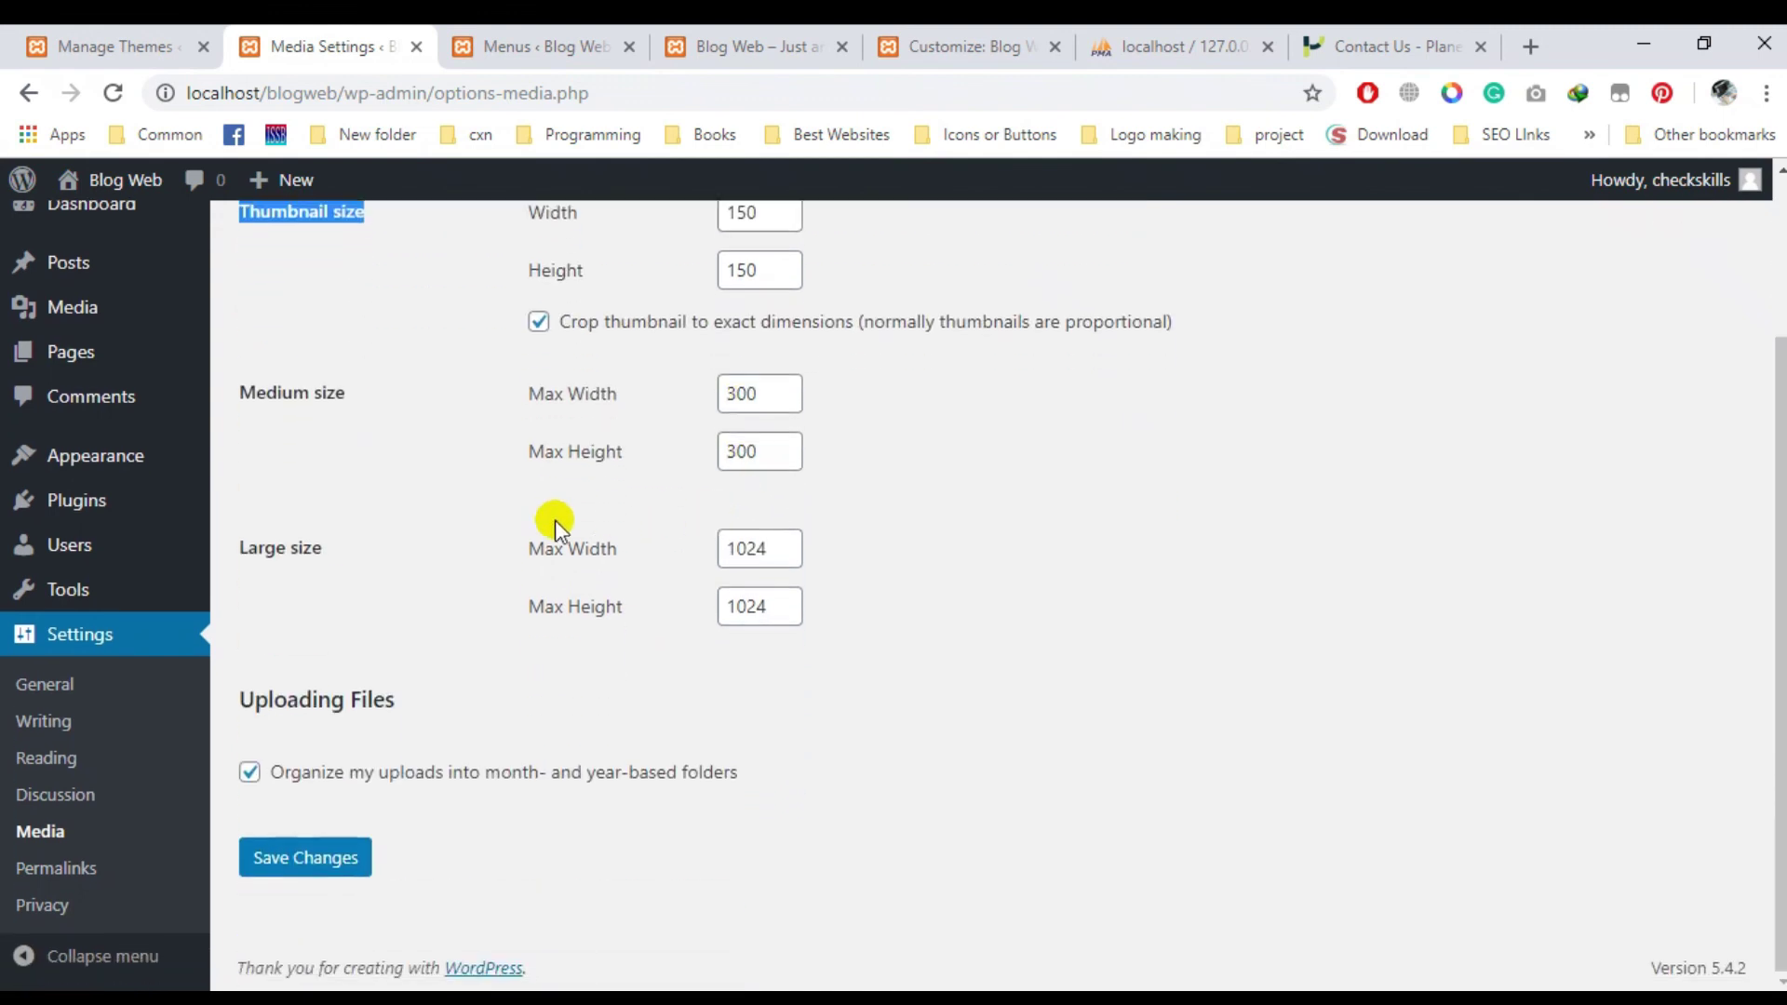
{"action": "scroll", "coordinate": [602, 491], "scroll_direction": "up", "scroll_amount": 2}
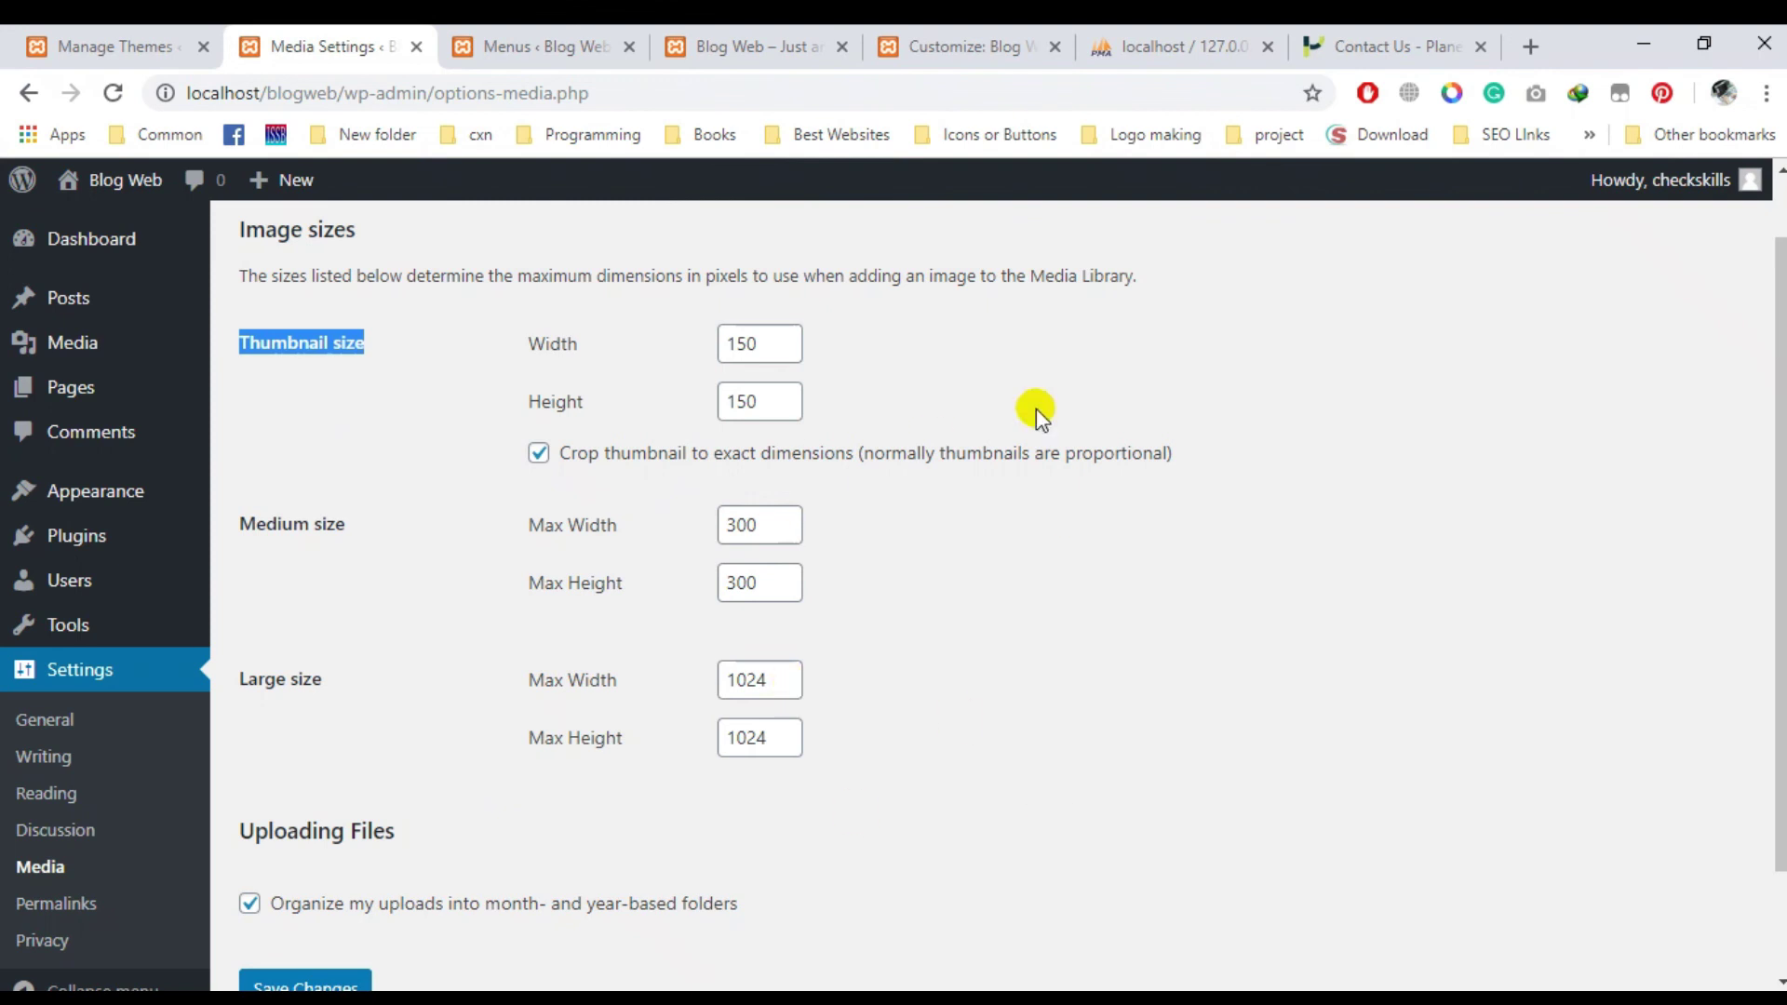
Open the Permalink settings and compare the site's base address with the Day and name URL structure.
{"action": "scroll", "coordinate": [121, 870], "scroll_direction": "down", "scroll_amount": 2}
{"action": "left_click", "coordinate": [56, 869]}
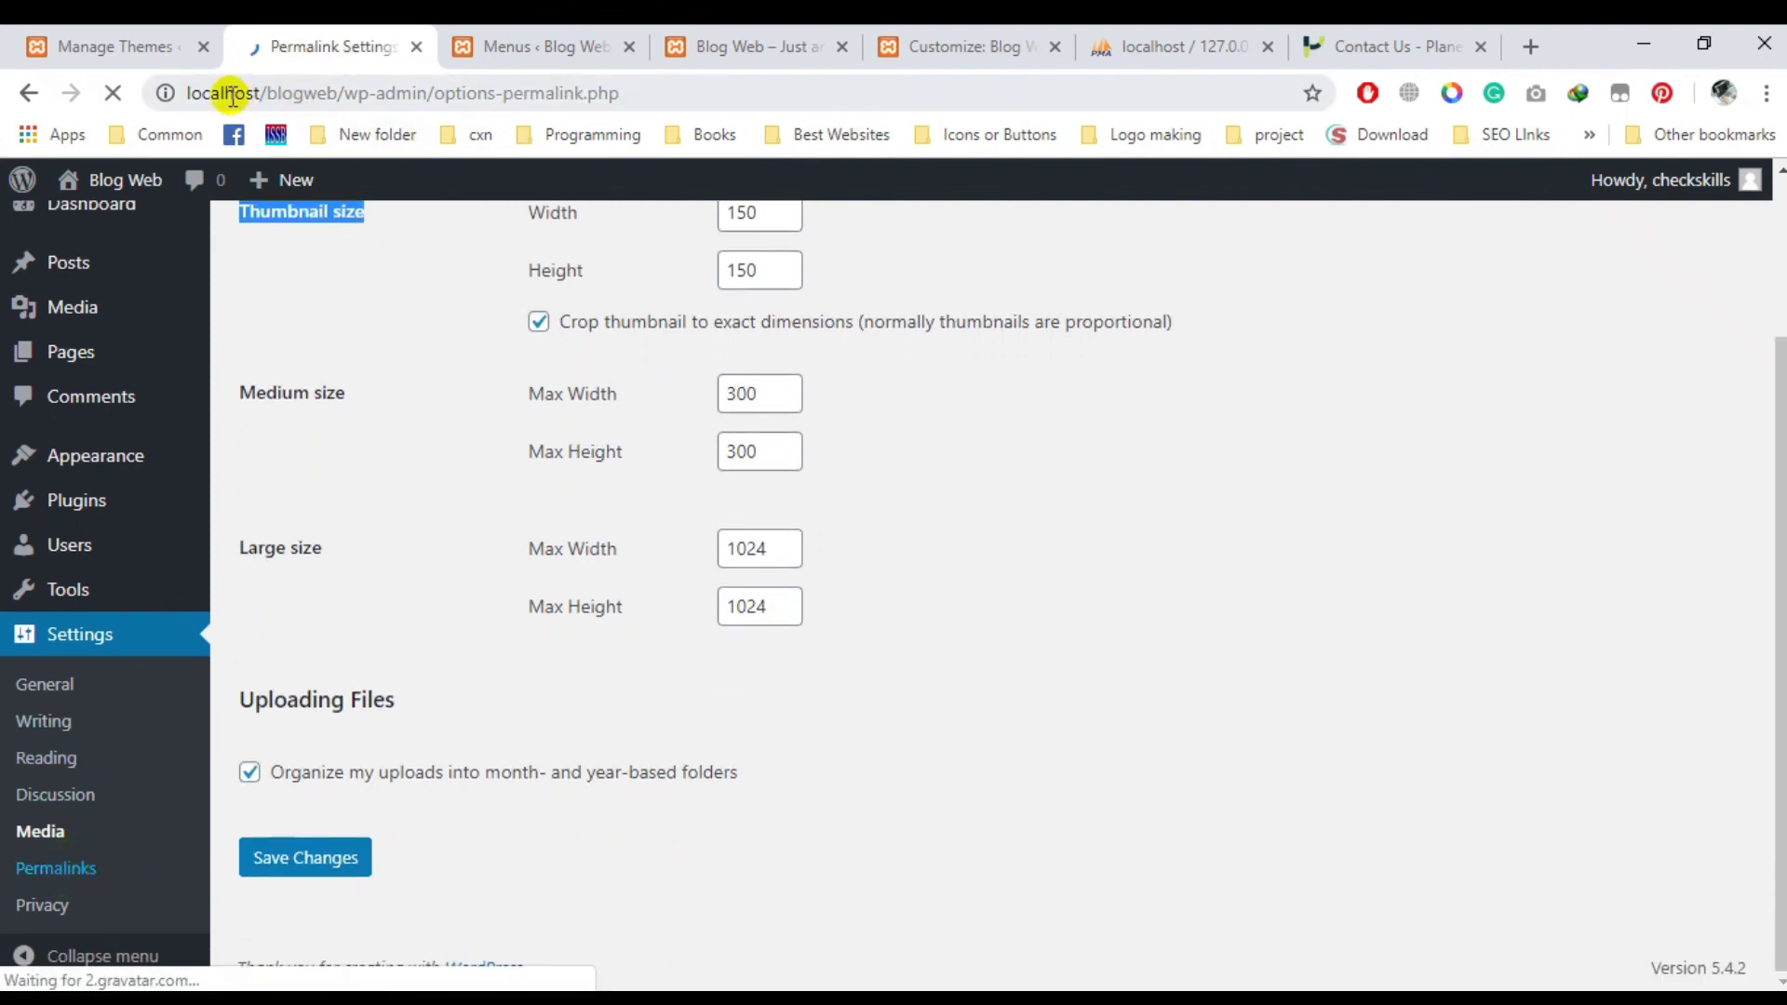
{"action": "left_click_drag", "start_coordinate": [202, 93], "coordinate": [337, 93]}
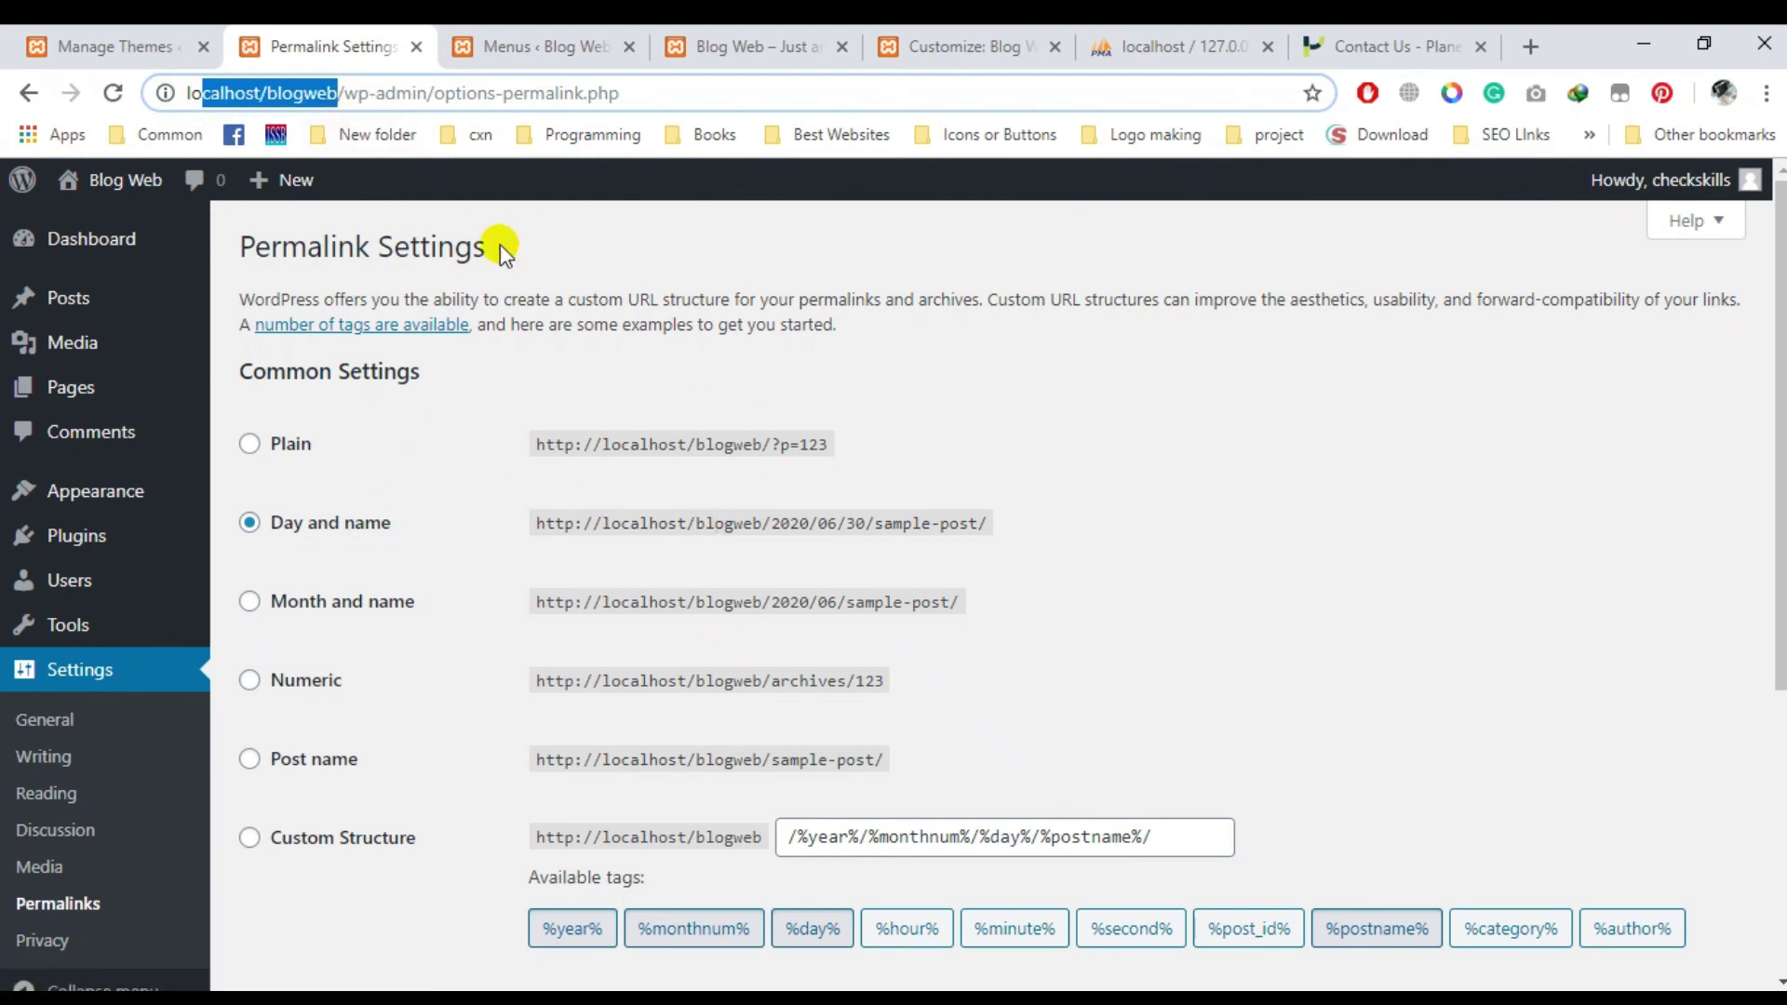
{"action": "left_click_drag", "start_coordinate": [771, 523], "coordinate": [896, 532]}
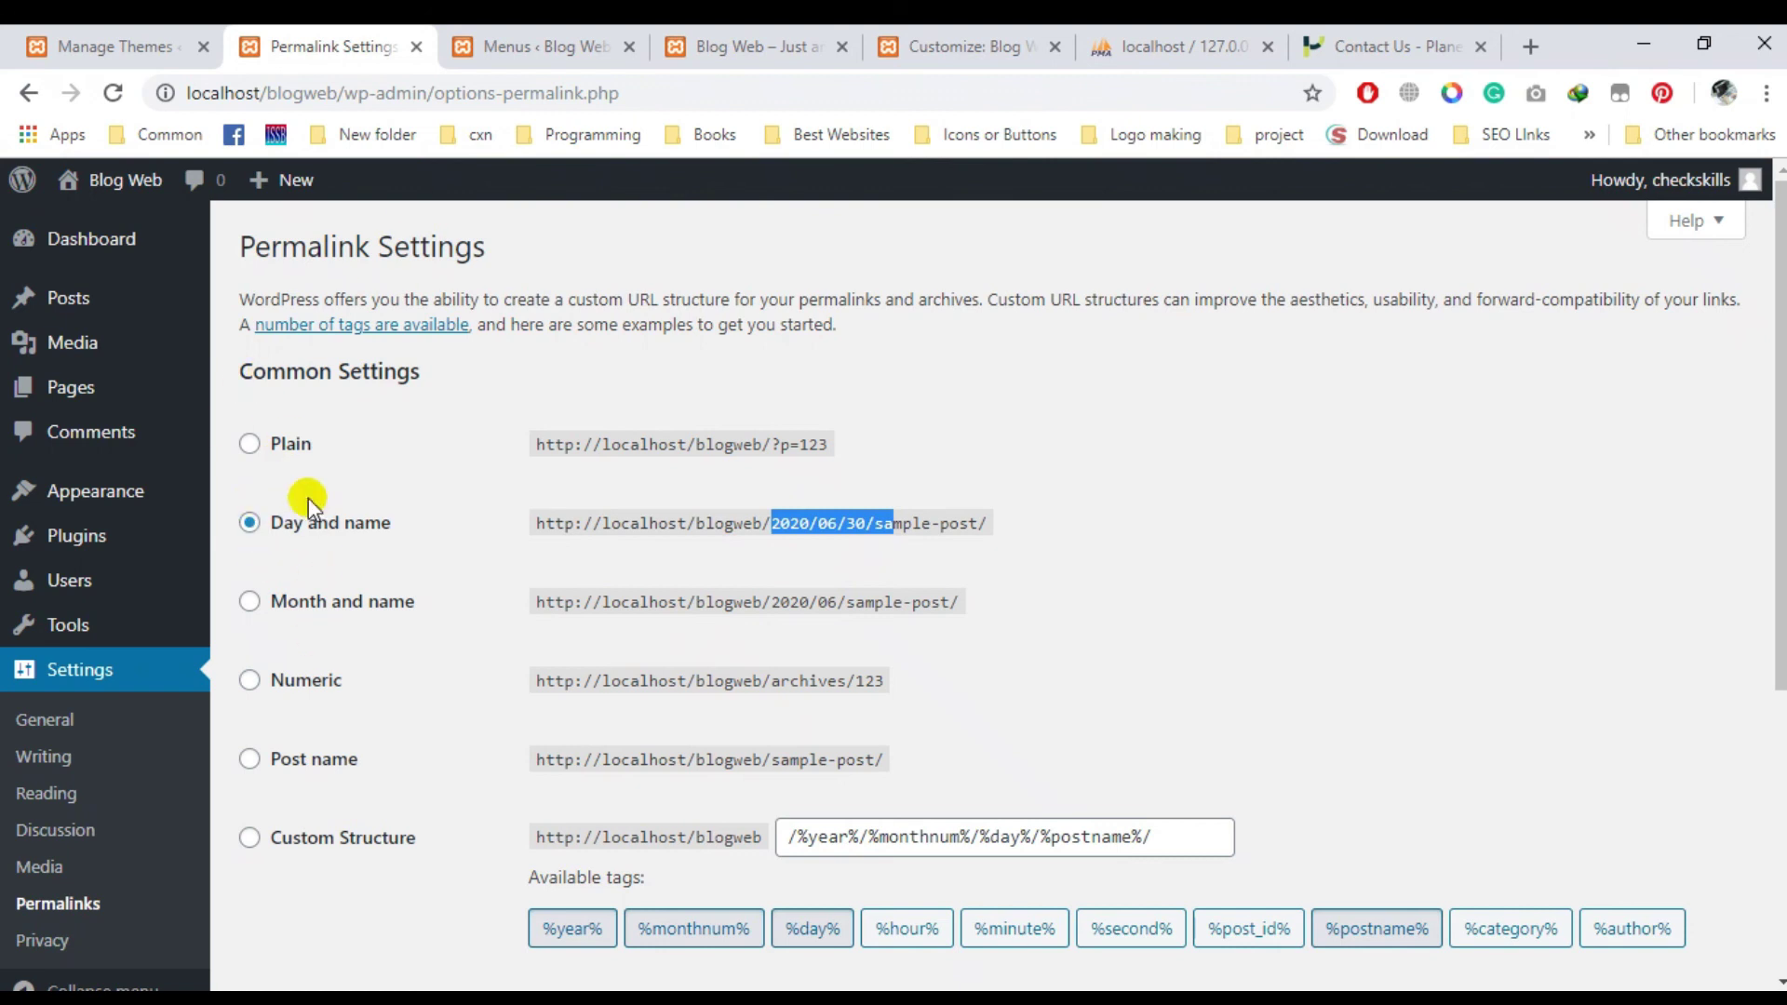
Switch to the Planet of Data site, open the Corona virus patients recovery article in a new tab and examine its post-name URL.
{"action": "scroll", "coordinate": [304, 603], "scroll_direction": "down", "scroll_amount": 2}
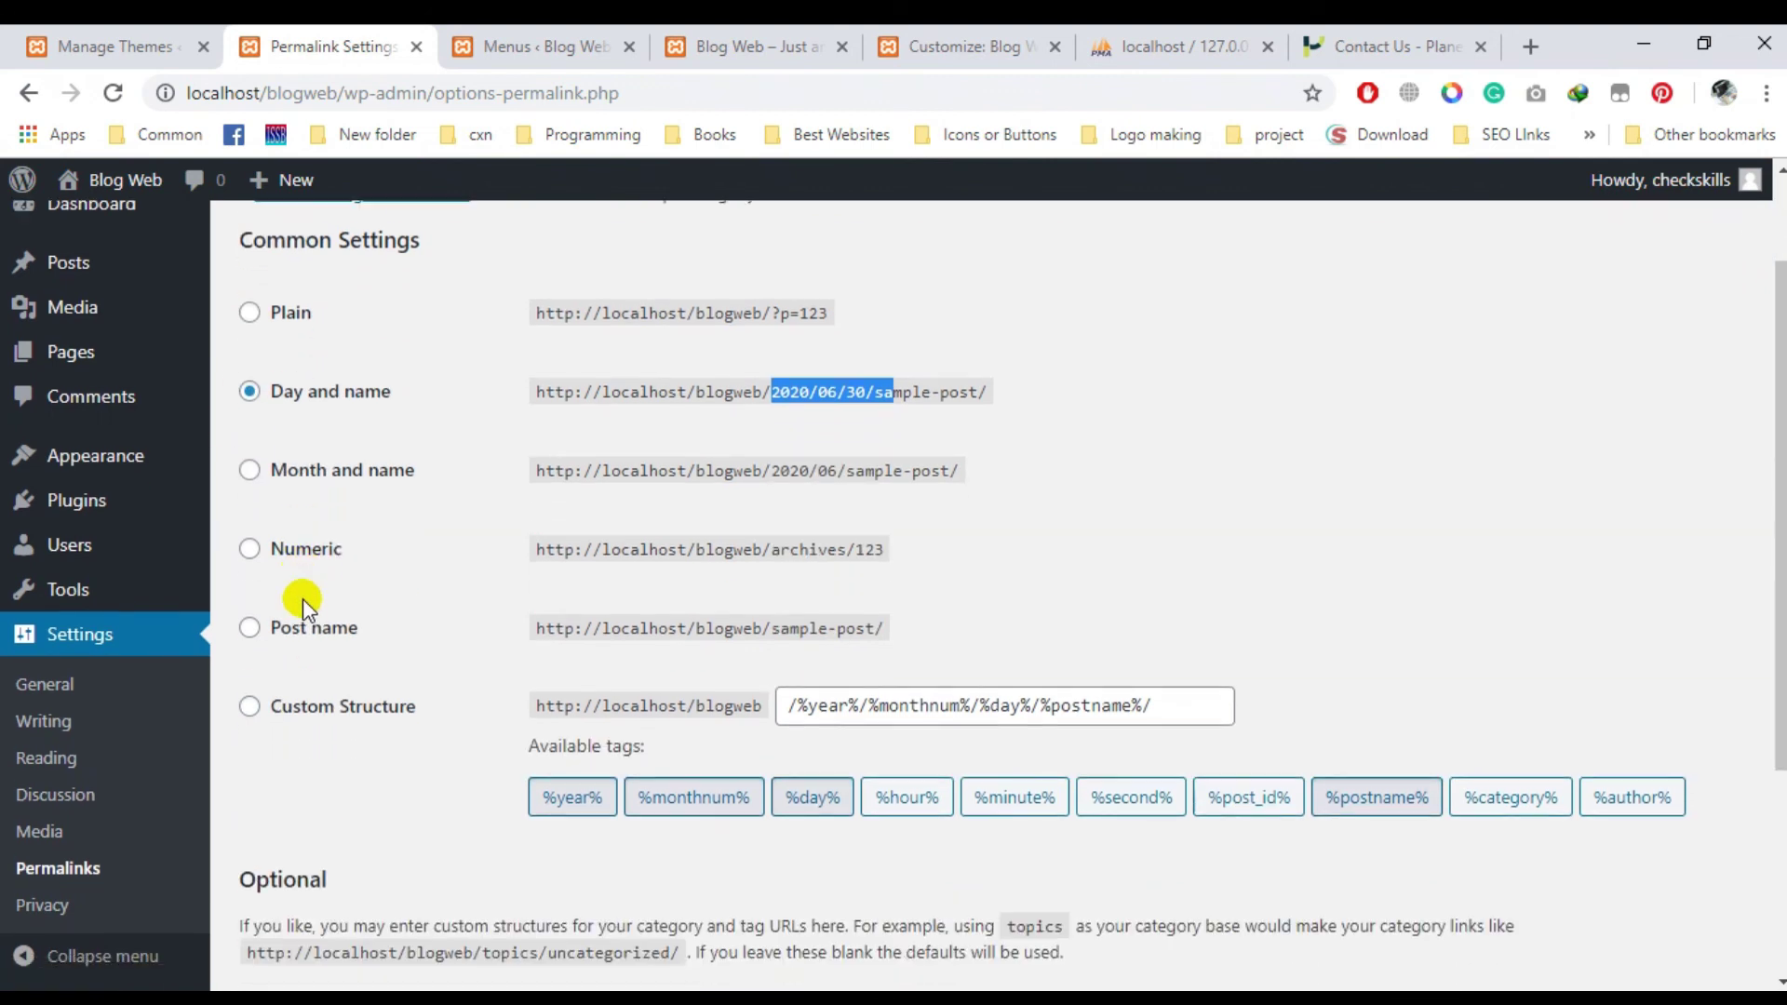
{"action": "left_click", "coordinate": [1364, 54]}
{"action": "scroll", "coordinate": [1030, 431], "scroll_direction": "up", "scroll_amount": 10}
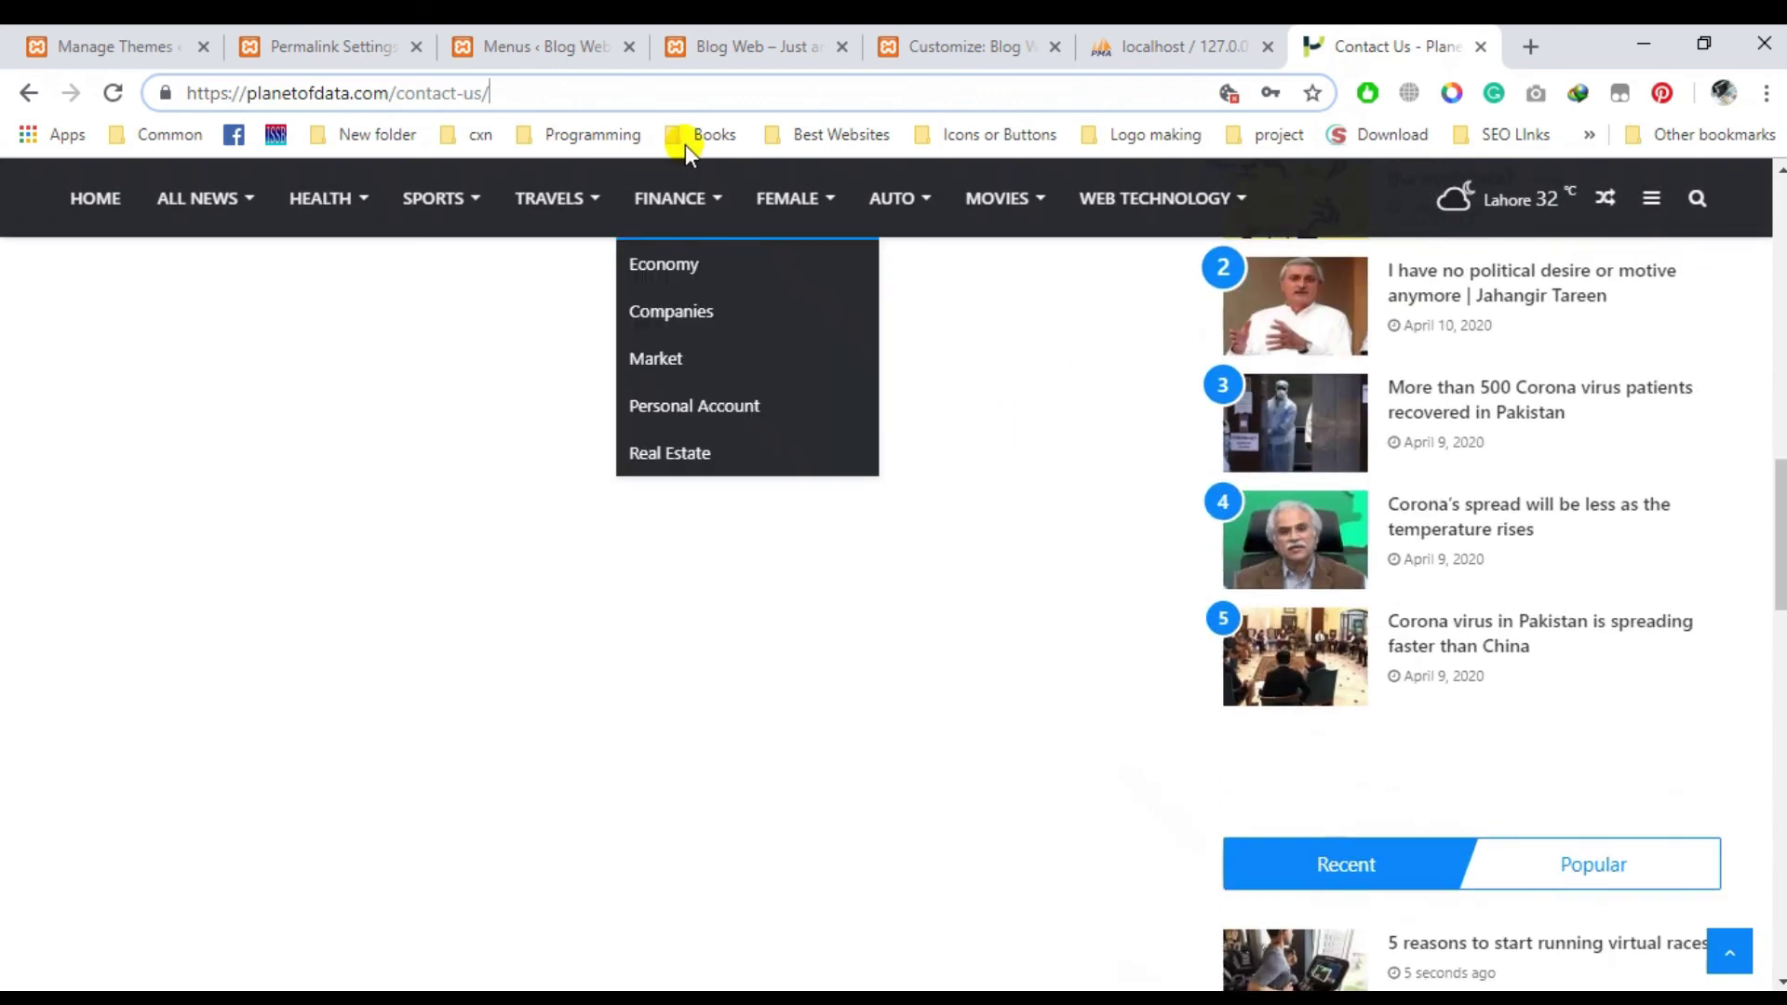
{"action": "left_click", "coordinate": [668, 272]}
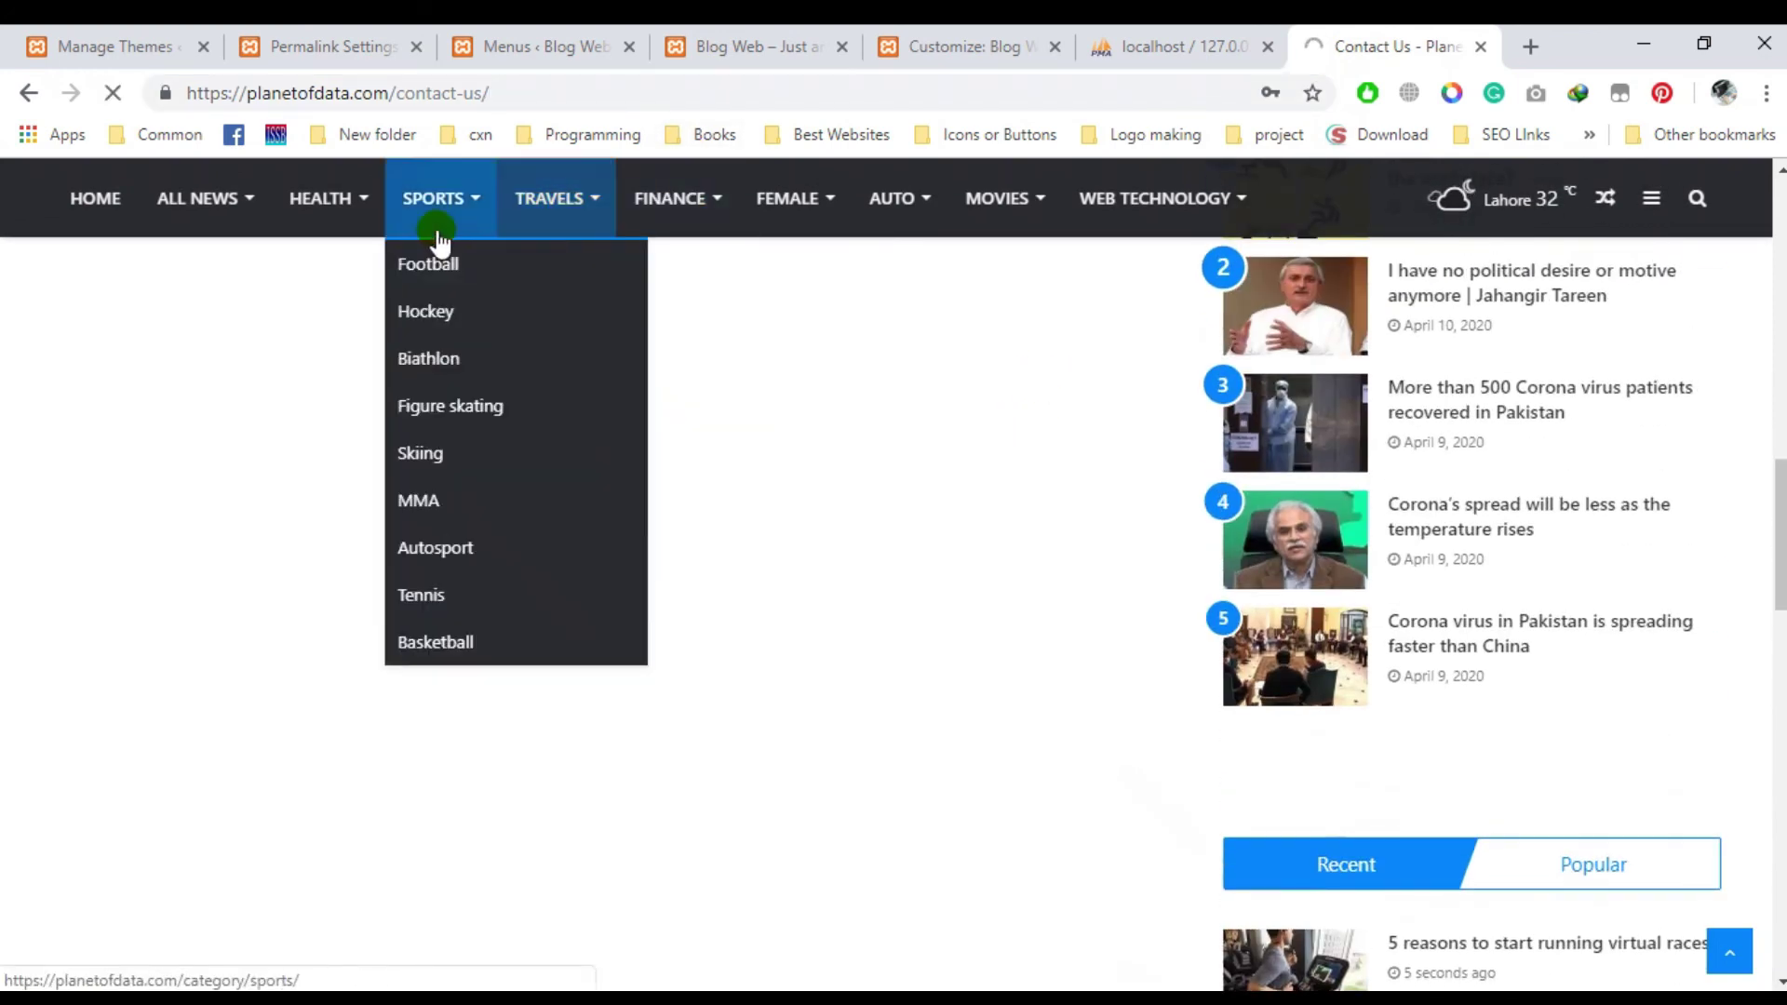
{"action": "right_click", "coordinate": [1464, 389]}
{"action": "left_click", "coordinate": [1489, 407]}
{"action": "left_click", "coordinate": [1343, 35]}
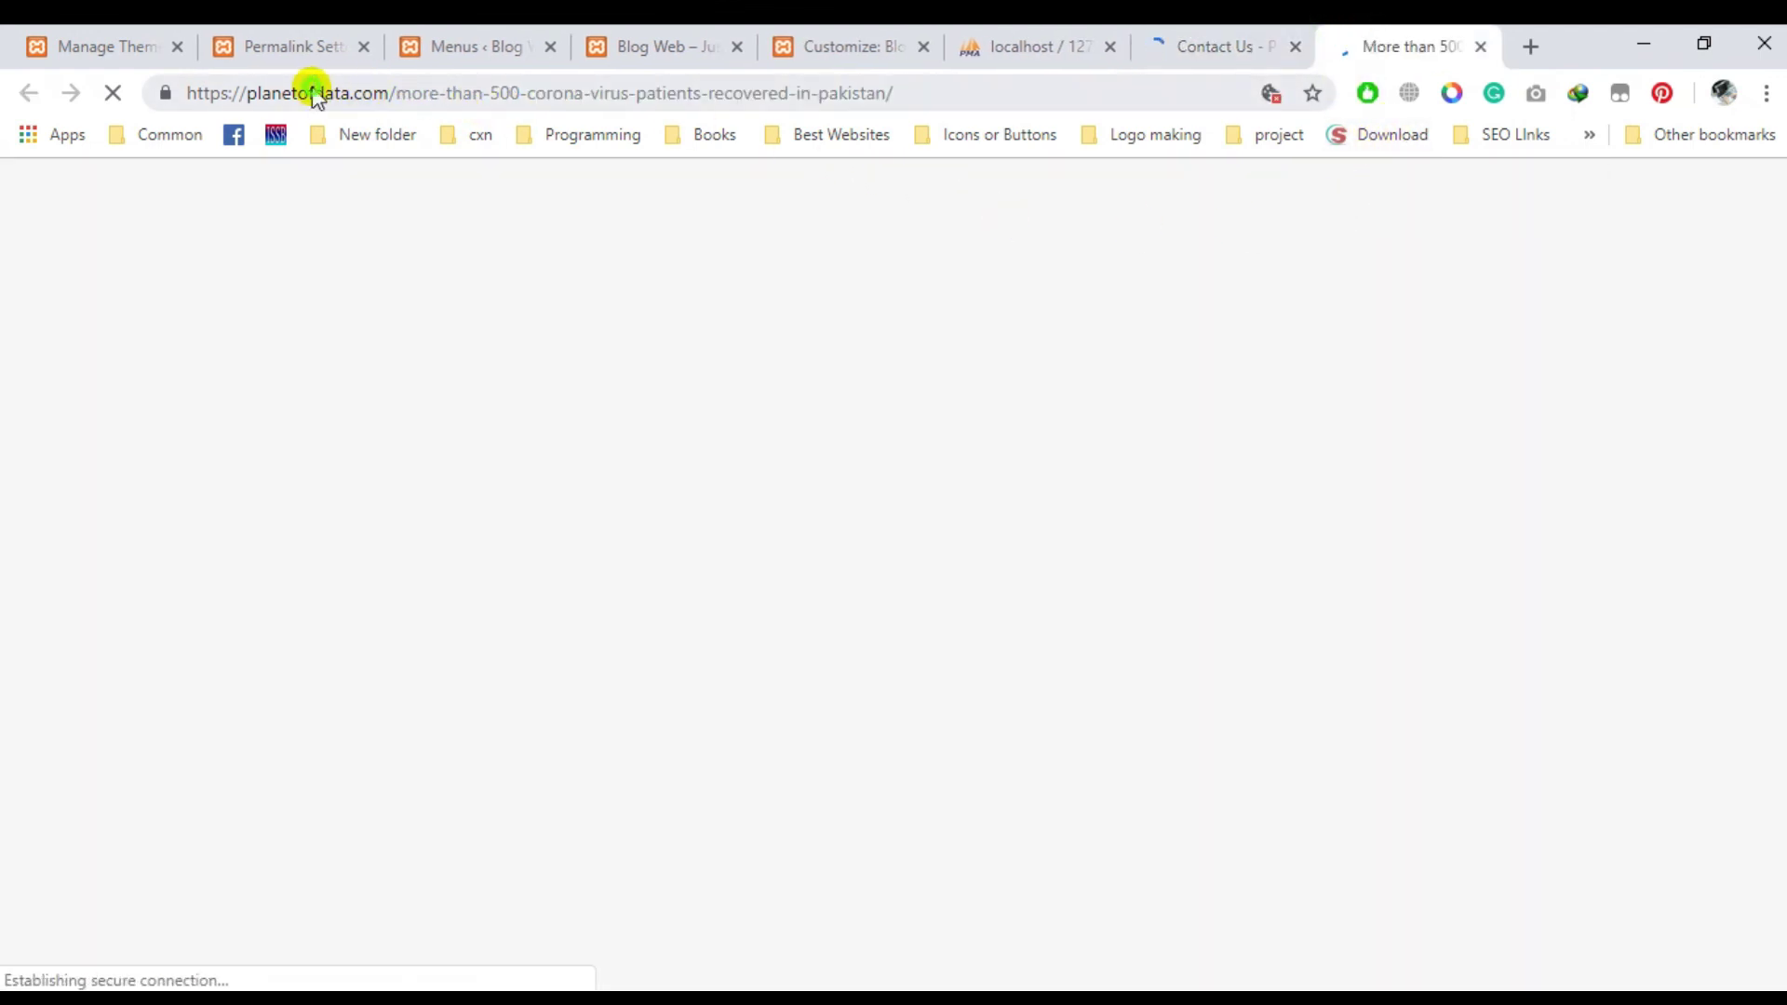
{"action": "left_click", "coordinate": [312, 91]}
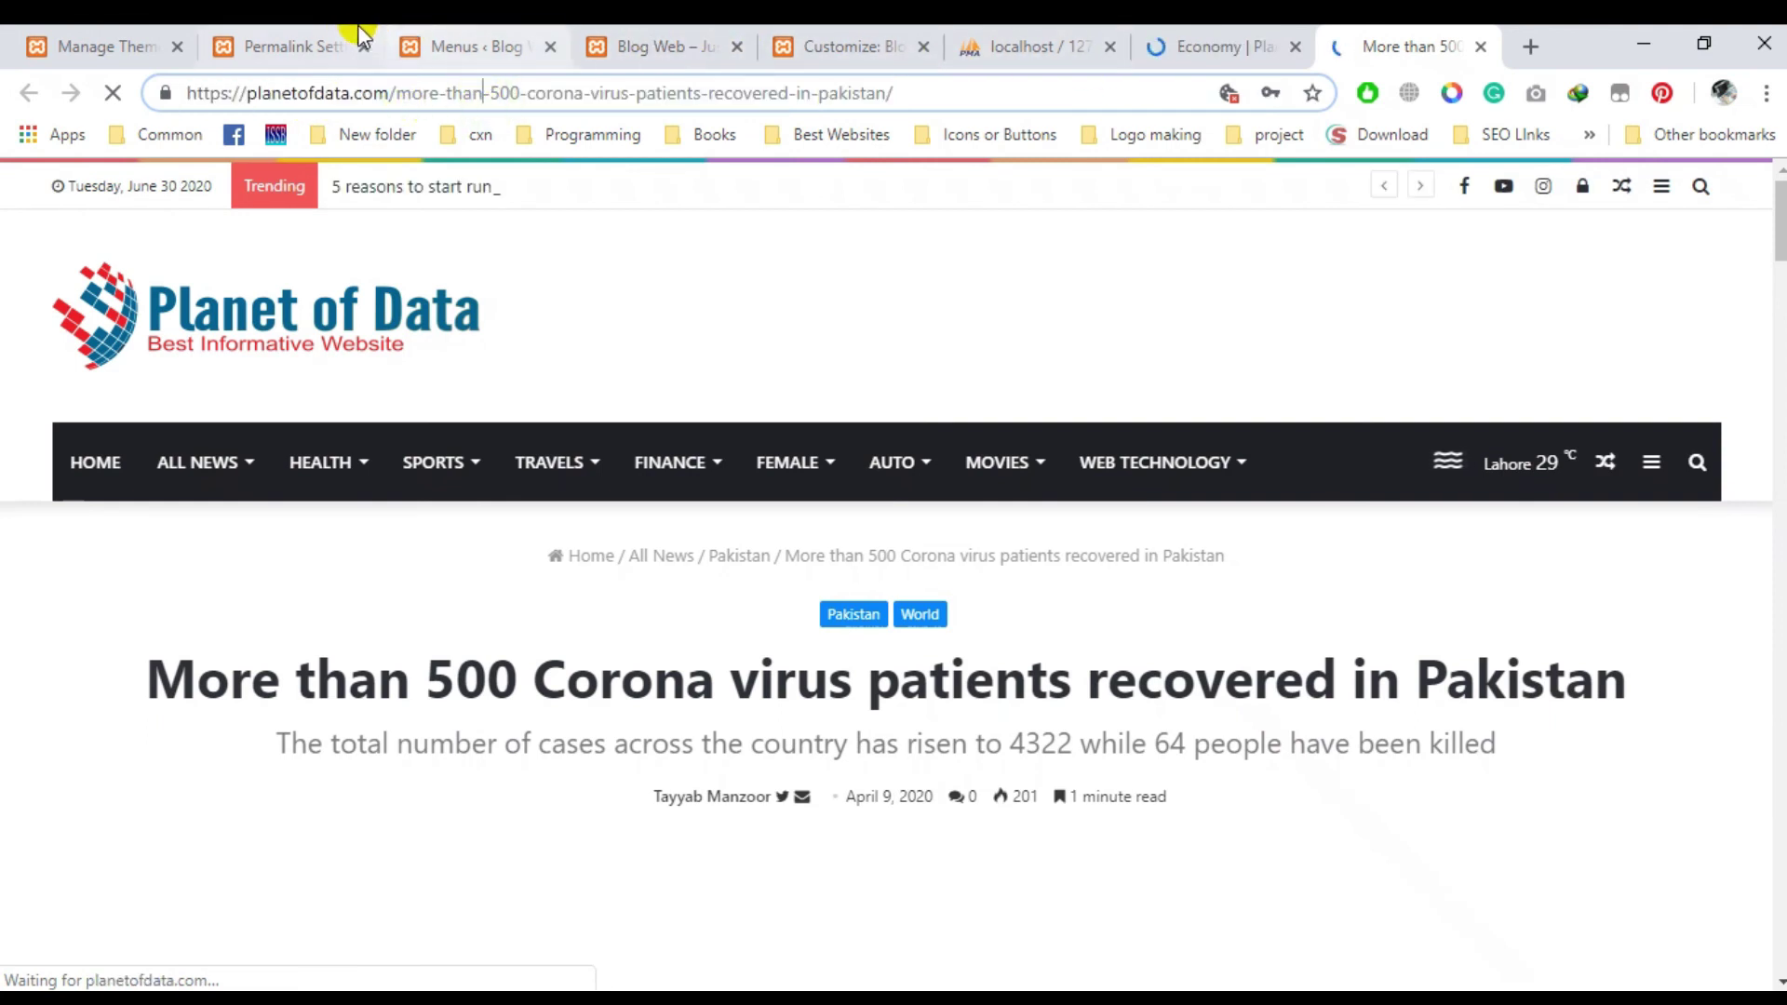
Return to the Permalink settings and select the Post name URL structure.
{"action": "left_click", "coordinate": [327, 45]}
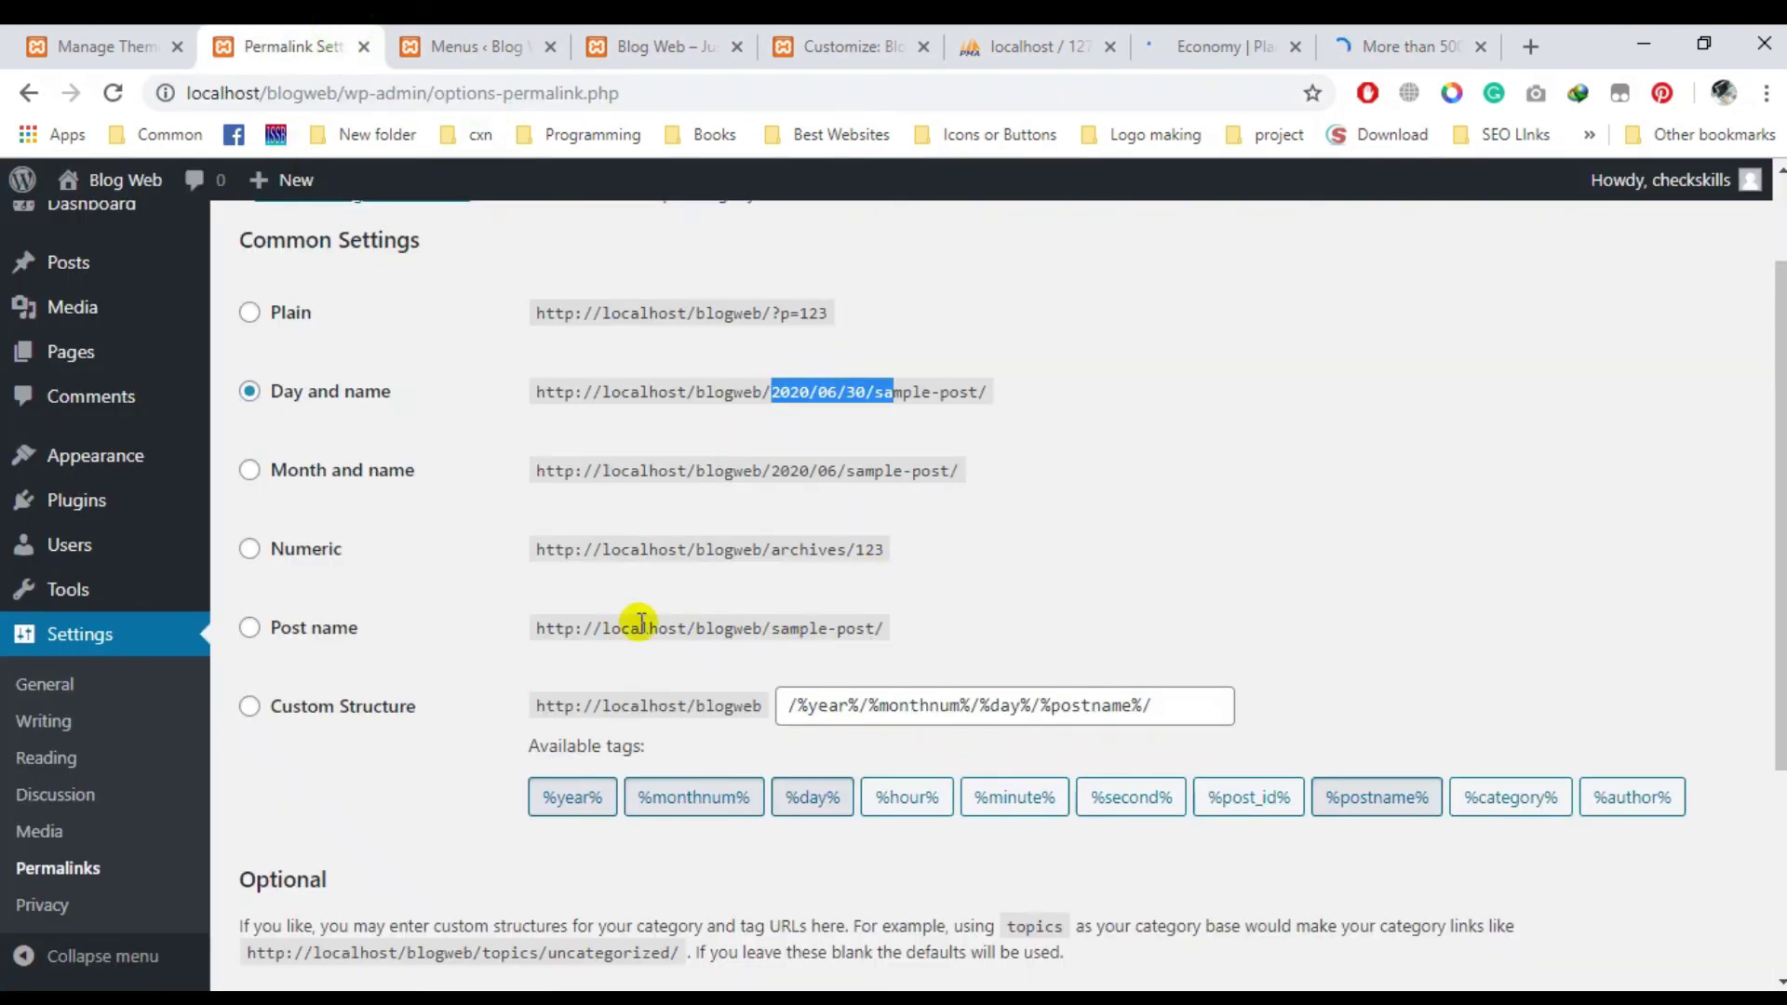
{"action": "left_click", "coordinate": [333, 631]}
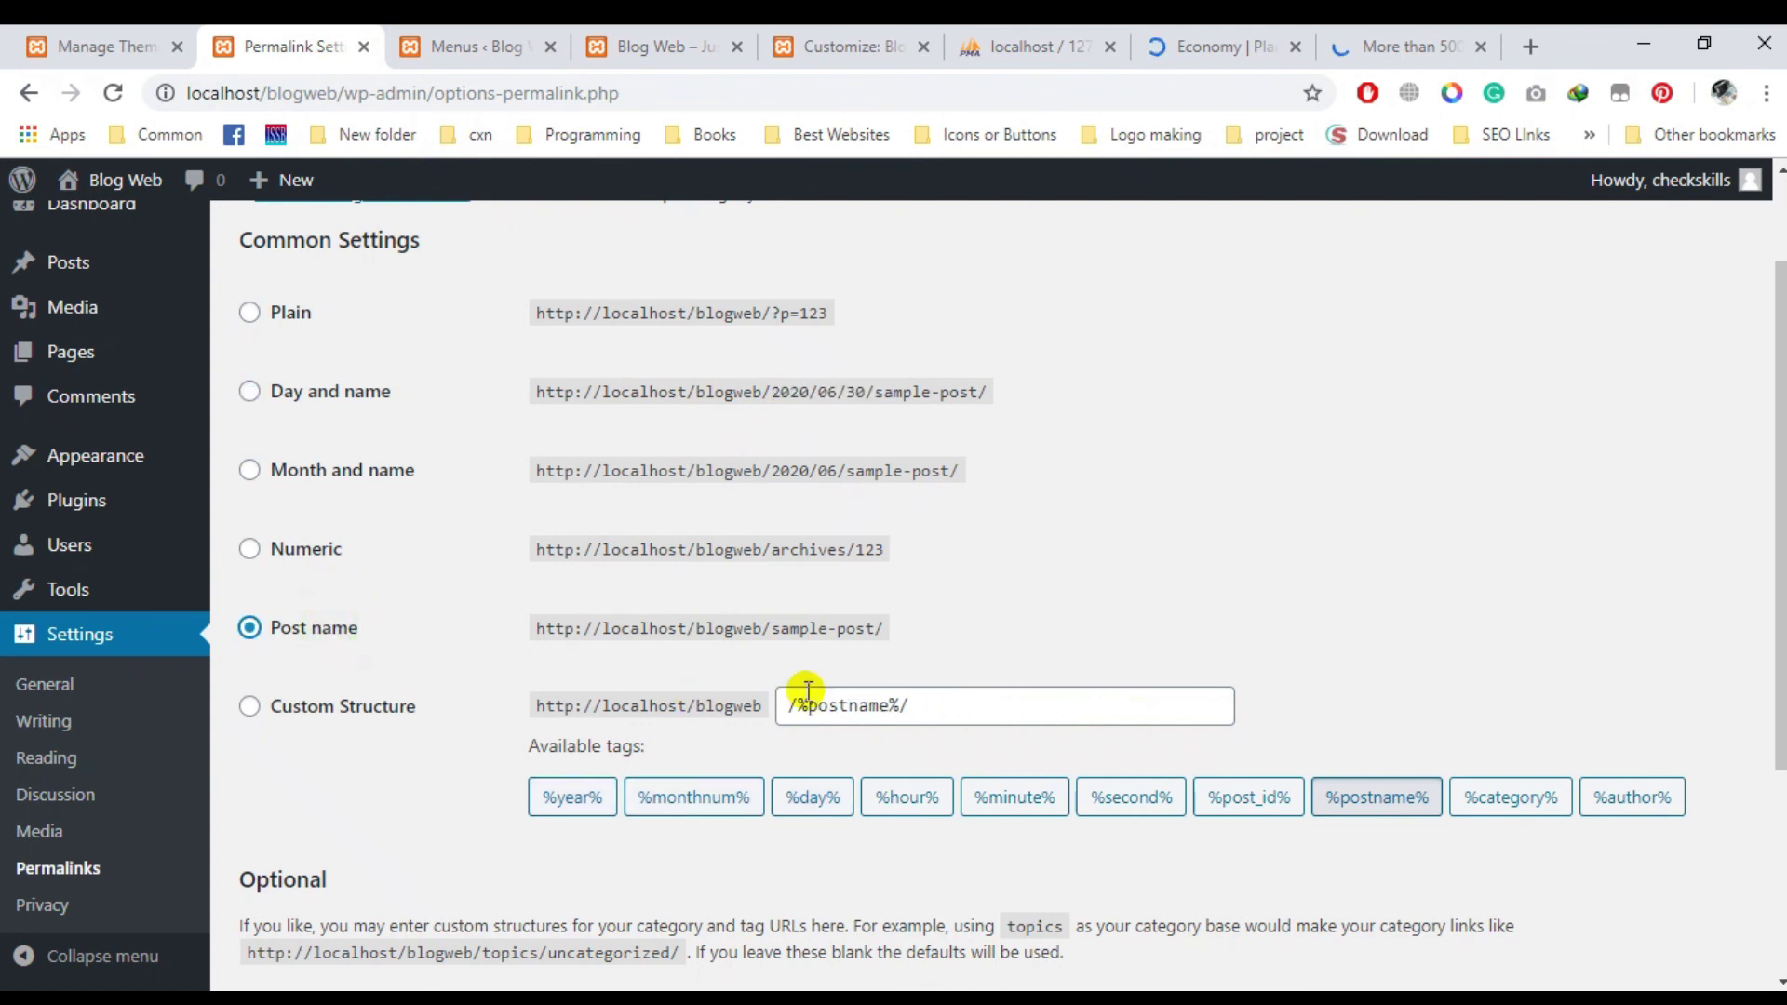
Examine the custom structure tags and the optional Category base and Tag base fields in the Permalink settings.
{"action": "scroll", "coordinate": [505, 789], "scroll_direction": "down", "scroll_amount": 3}
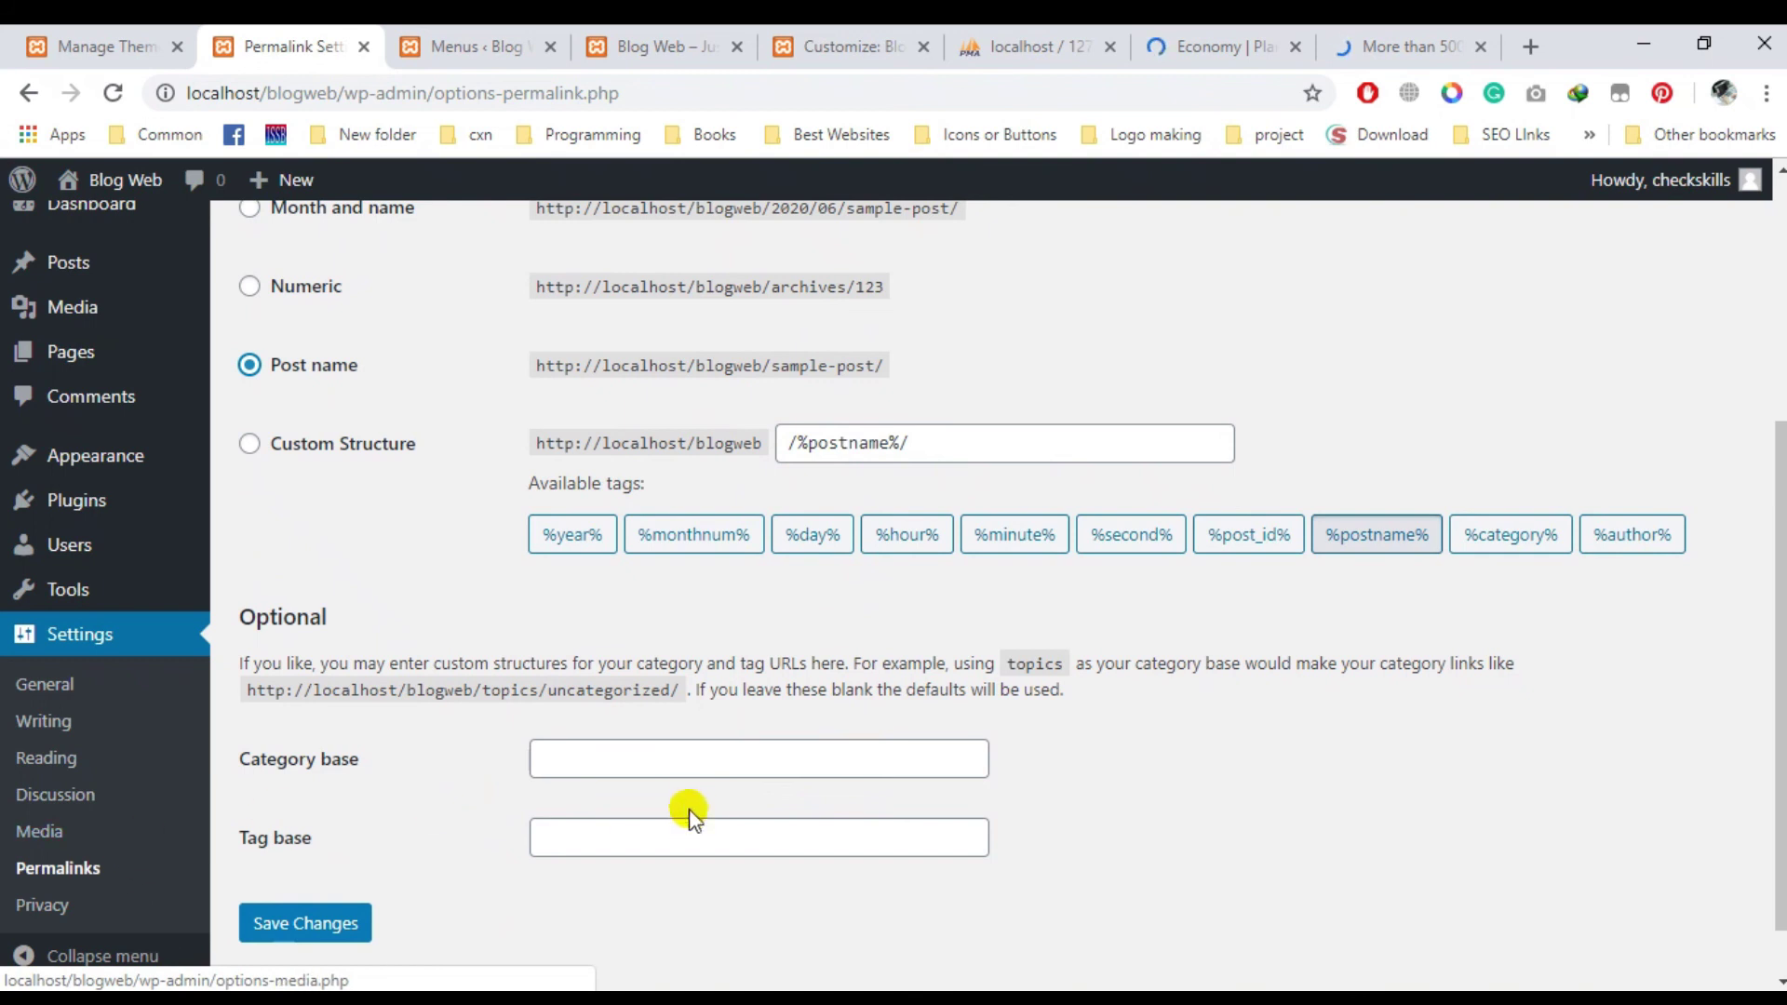
{"action": "left_click", "coordinate": [680, 759]}
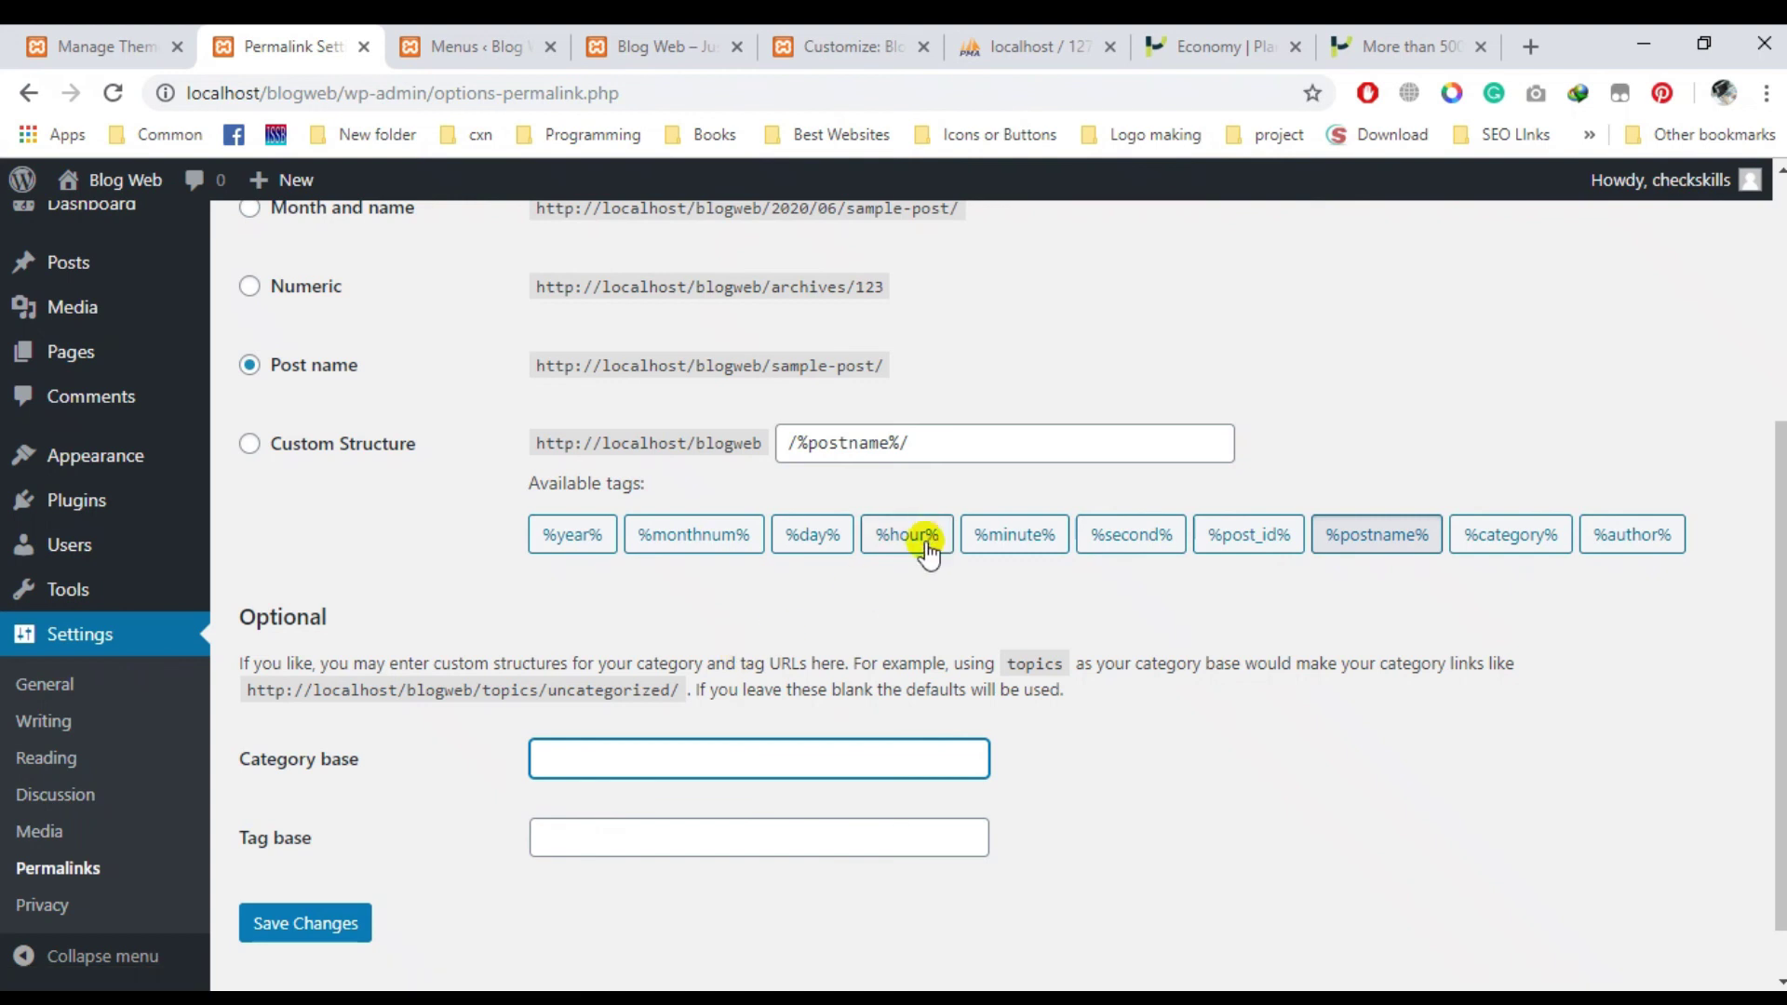
{"action": "scroll", "coordinate": [922, 549], "scroll_direction": "up", "scroll_amount": 2}
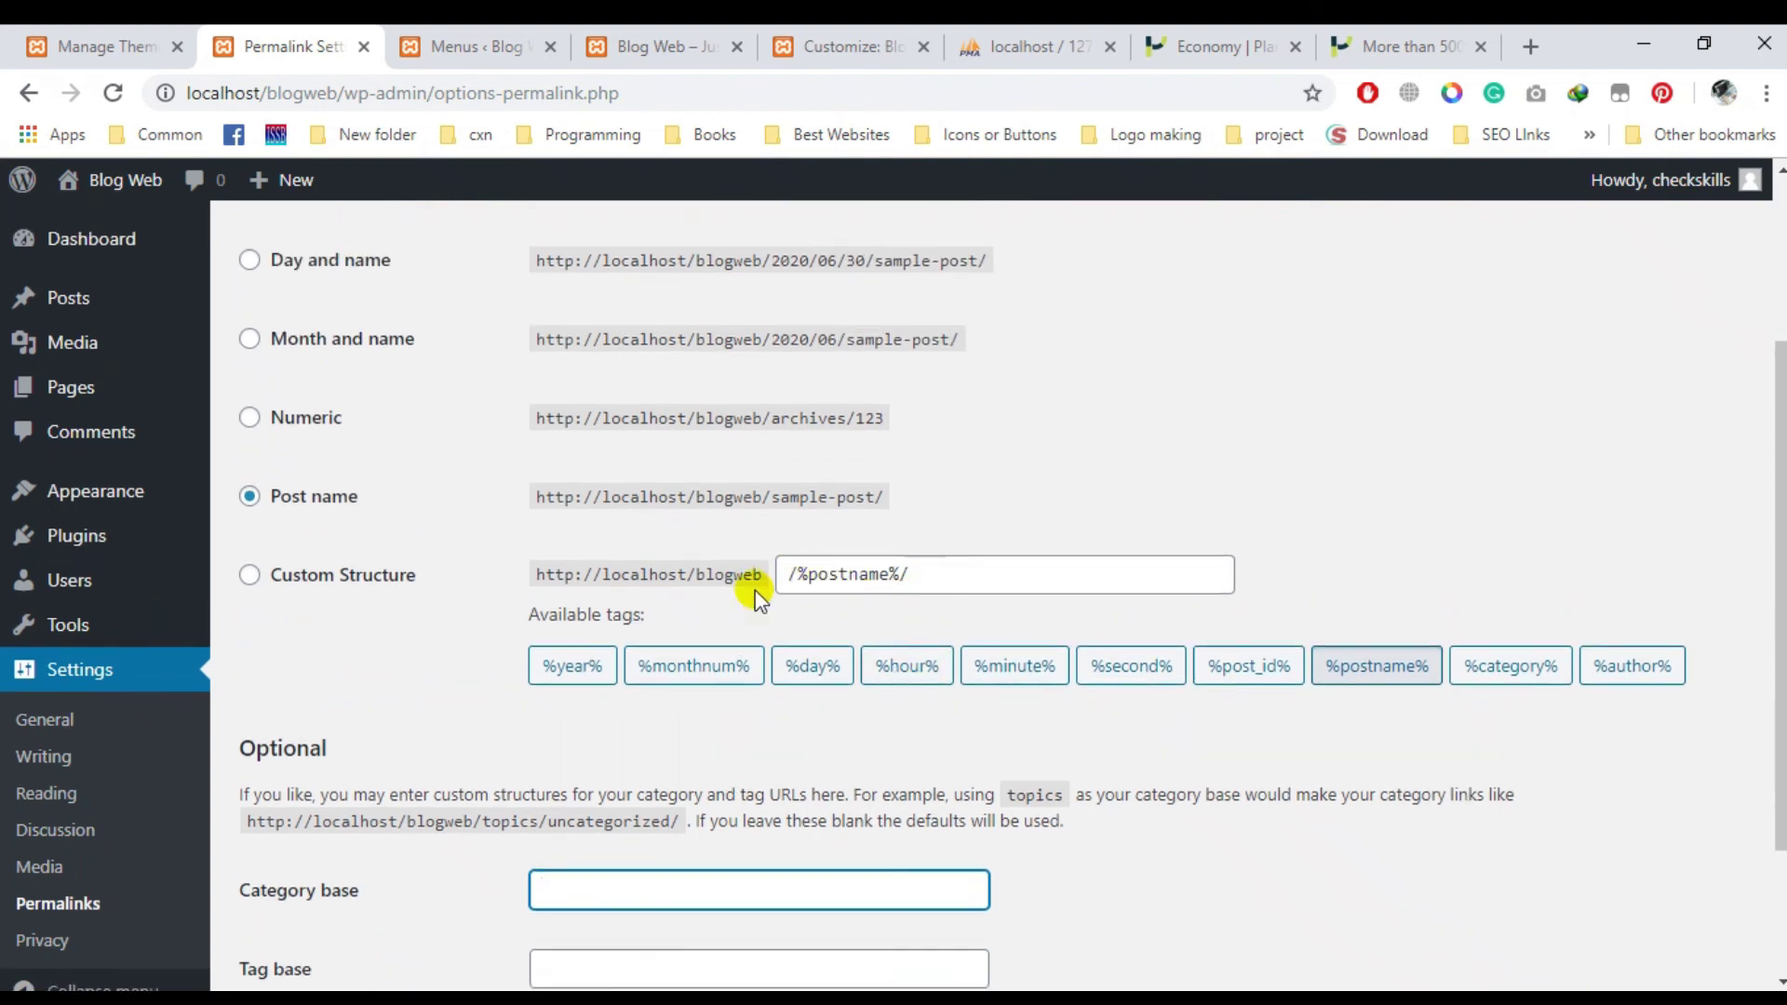
{"action": "scroll", "coordinate": [706, 869], "scroll_direction": "down", "scroll_amount": 2}
{"action": "left_click", "coordinate": [635, 829]}
{"action": "left_click", "coordinate": [699, 686]}
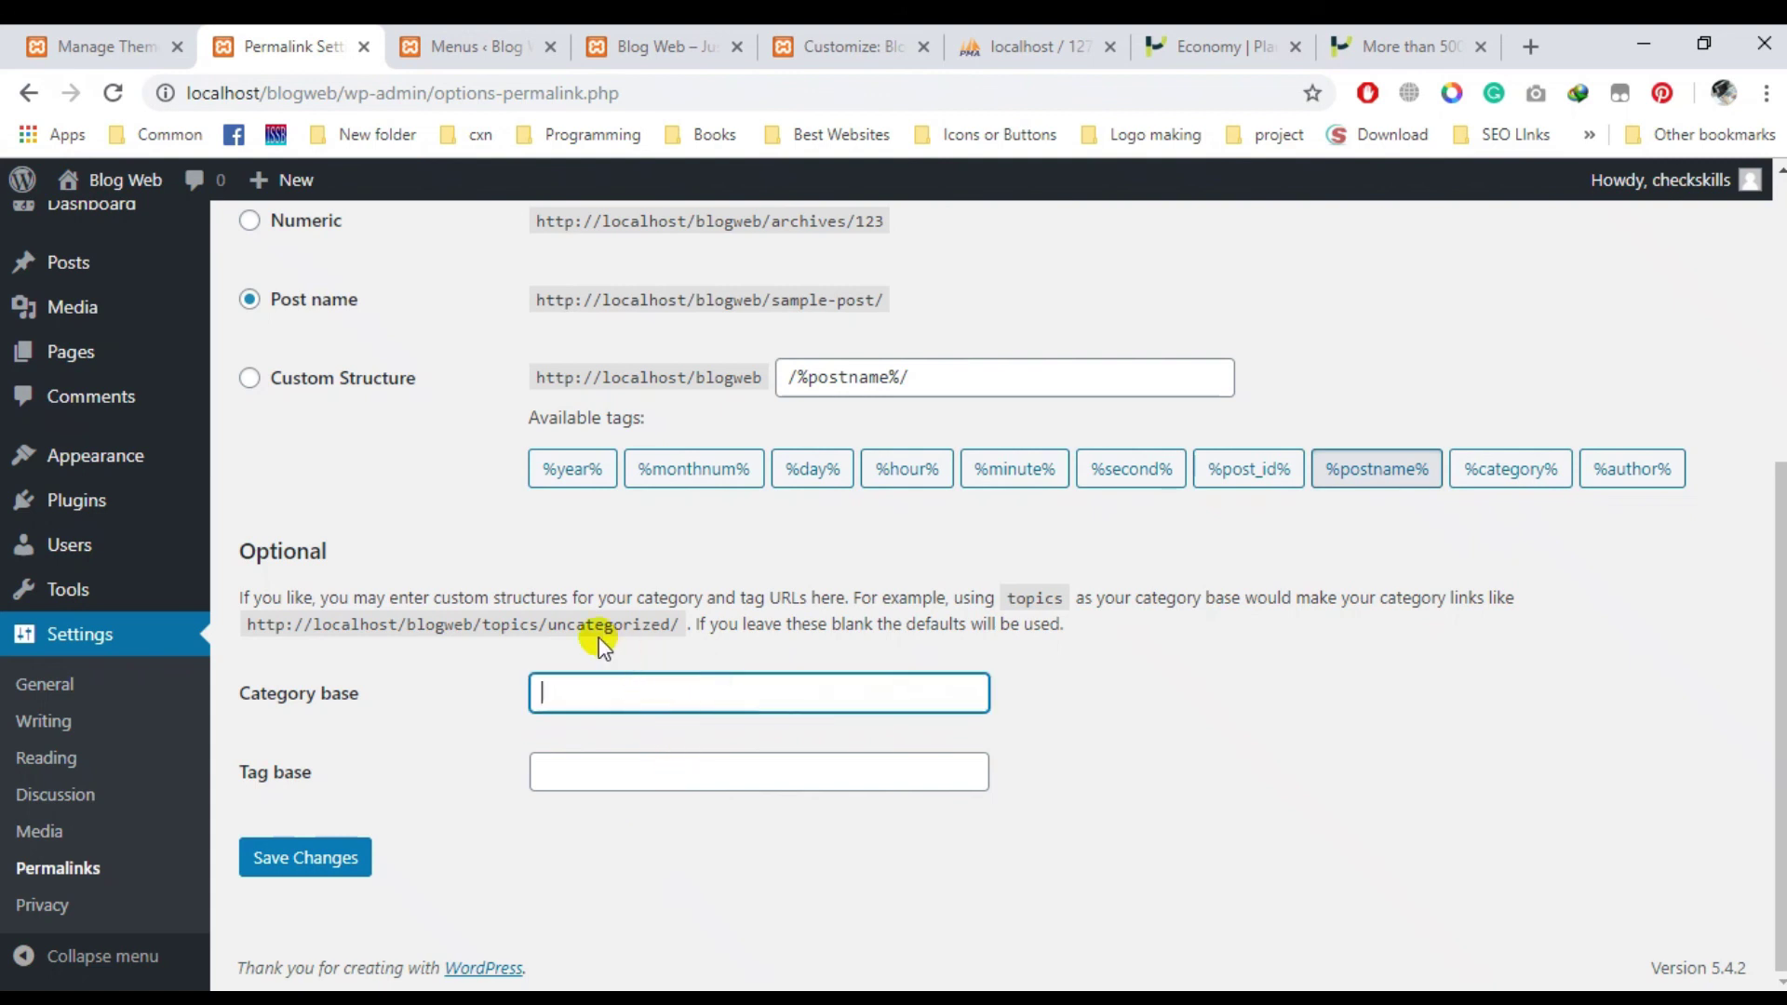
Open the Privacy settings and review the Privacy Policy page explanation and the options for choosing or creating that page.
{"action": "left_click", "coordinate": [46, 911]}
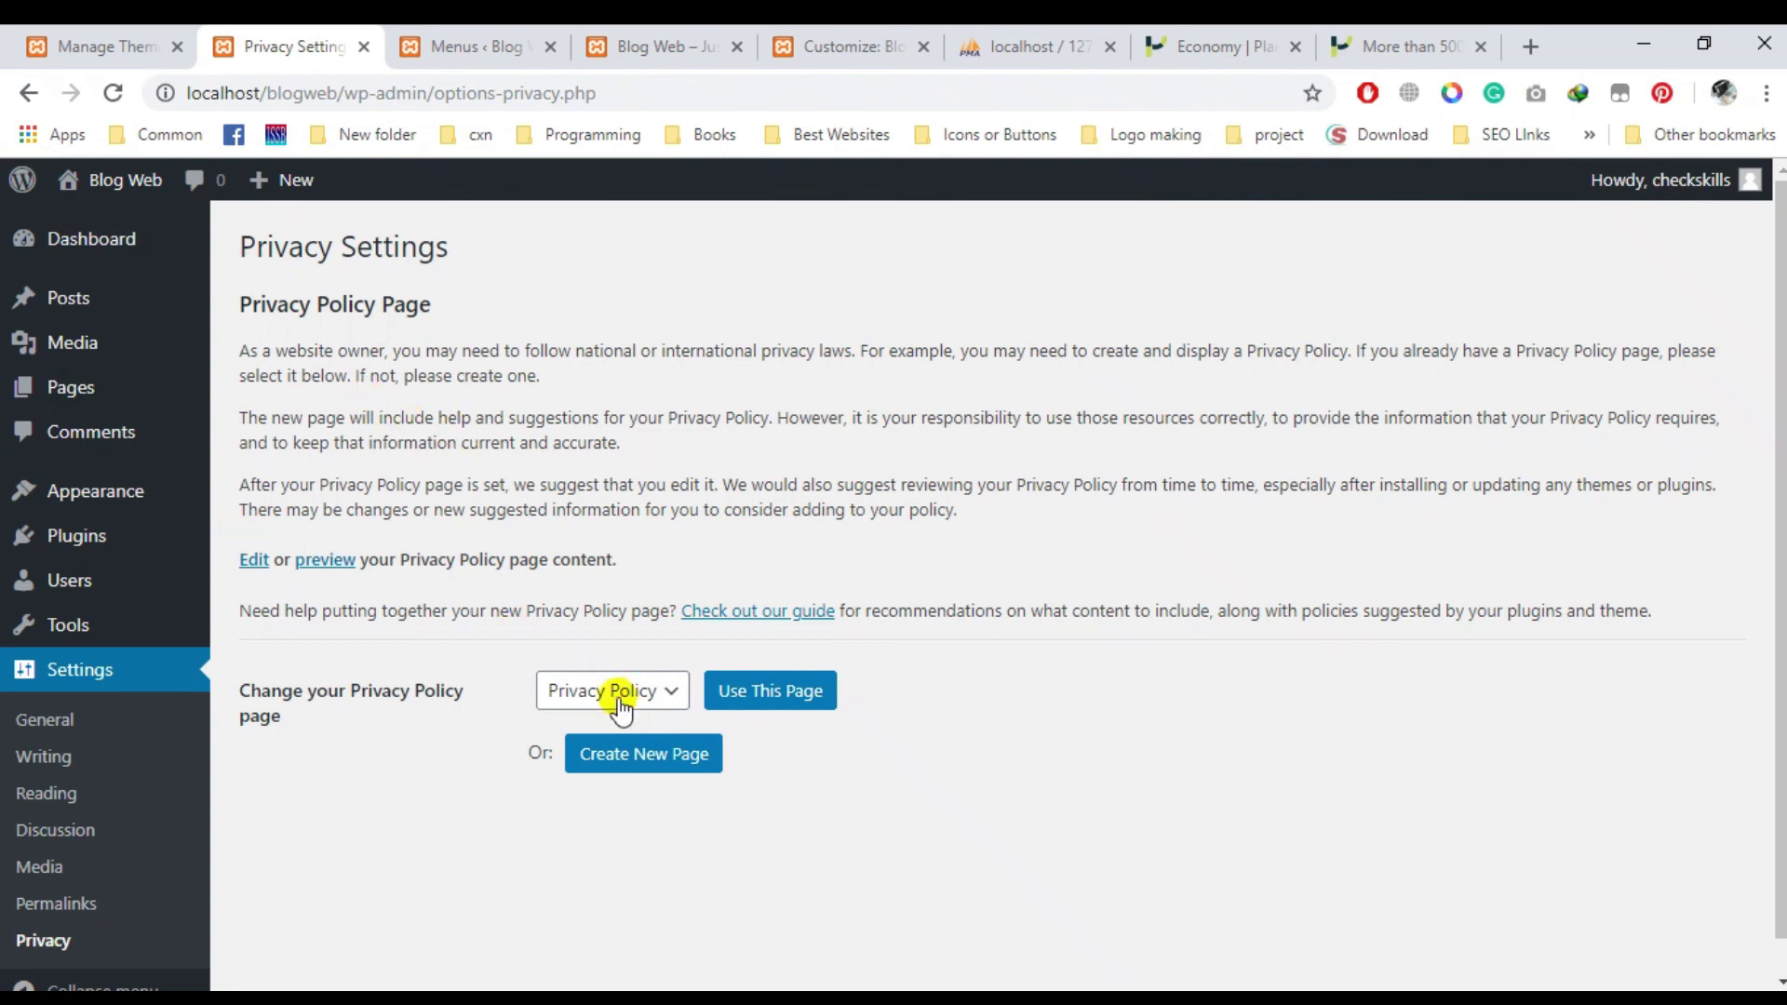
{"action": "scroll", "coordinate": [48, 758], "scroll_direction": "down", "scroll_amount": 1}
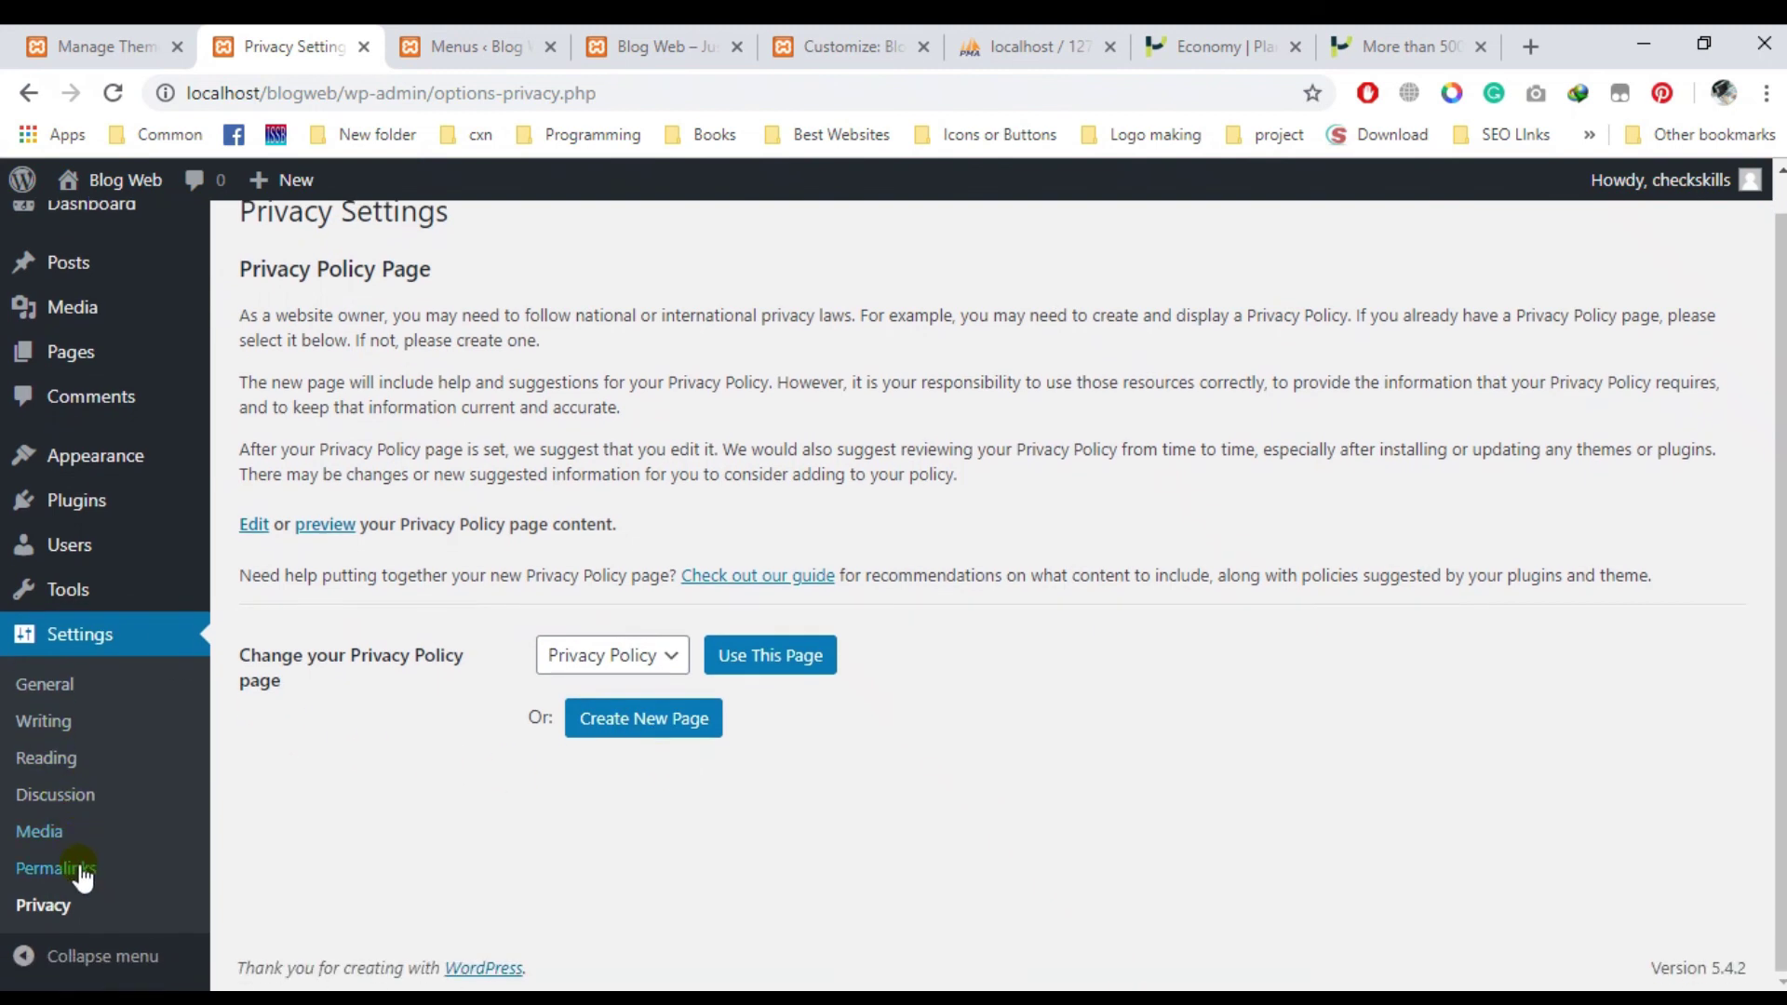
{"action": "scroll", "coordinate": [38, 643], "scroll_direction": "up", "scroll_amount": 1}
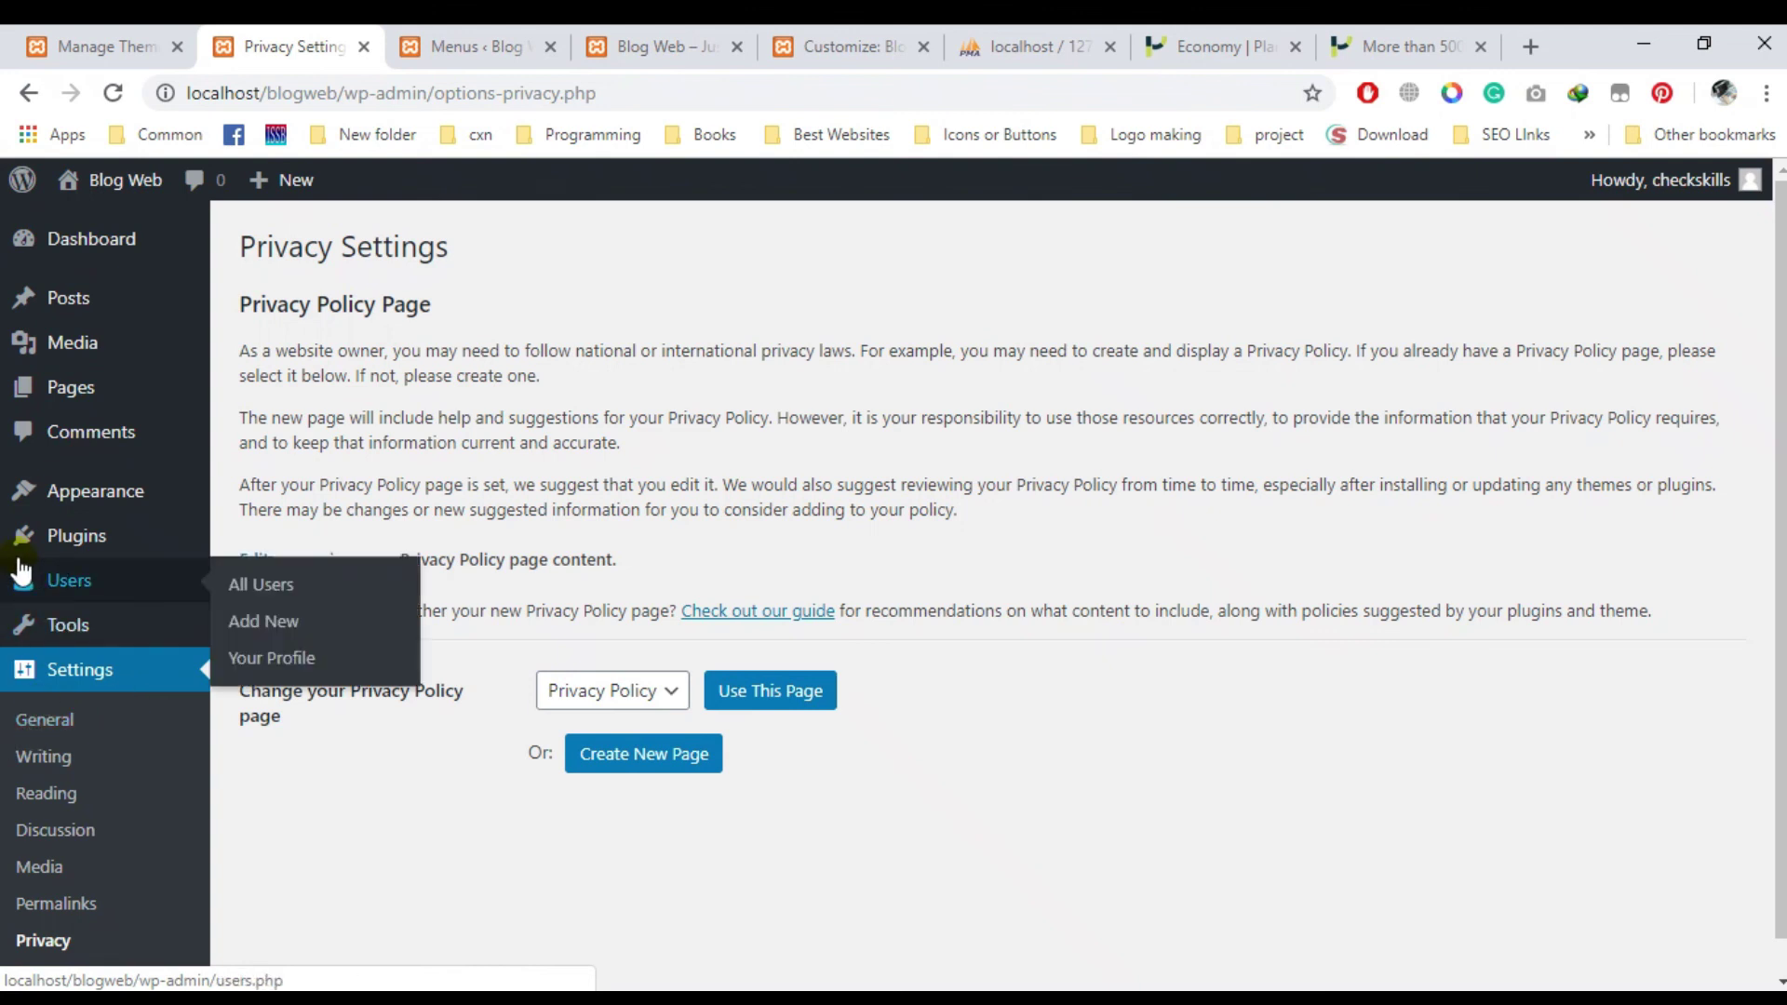
{"action": "mouse_move", "coordinate": [35, 631]}
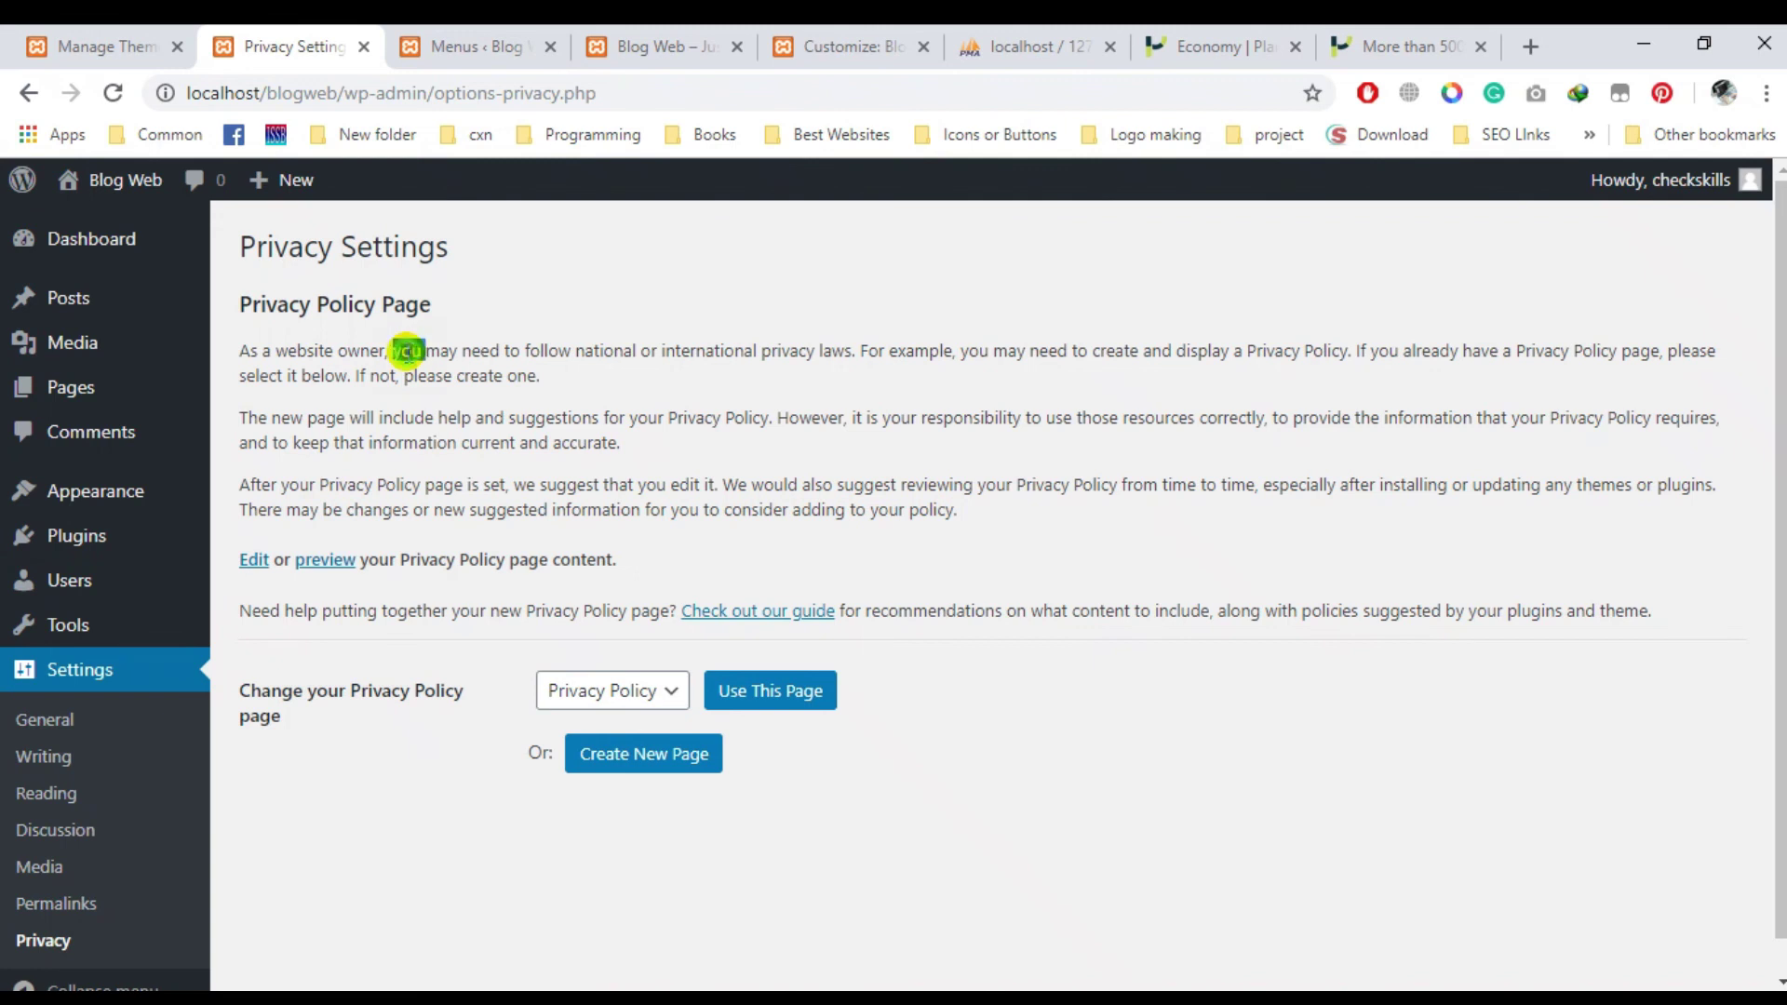
{"action": "triple_click", "coordinate": [407, 351]}
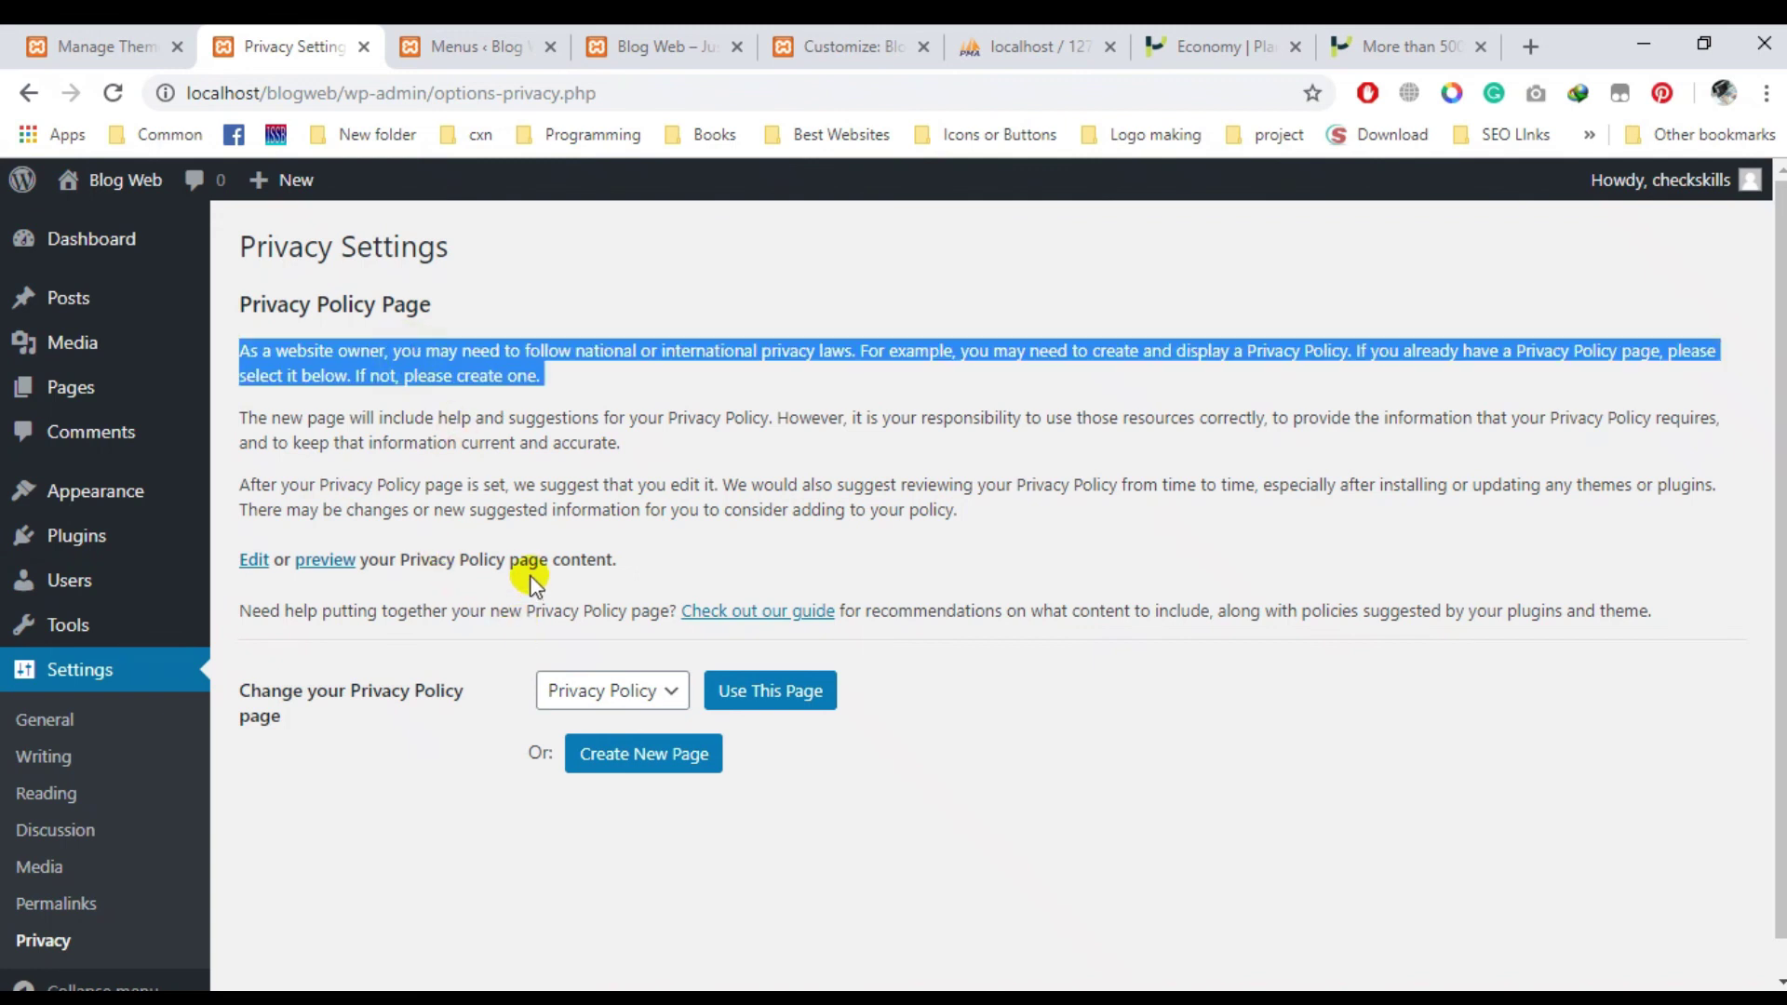